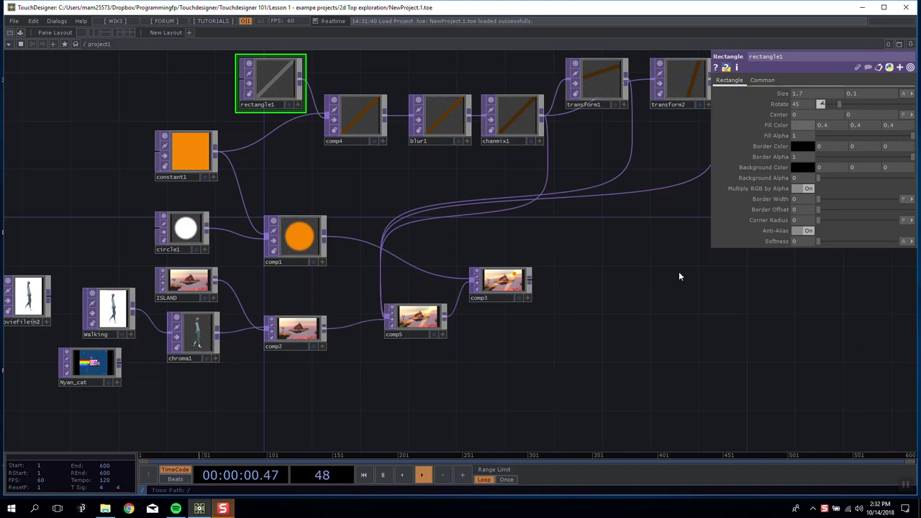
# Look over the existing operator network and the transform settings of the comp2 composite.
pyautogui.scroll(-5, 629, 274)
pyautogui.moveTo(628, 273); pyautogui.dragTo(665, 275)
pyautogui.scroll(4, 405, 308)
pyautogui.scroll(-3, 666, 275)
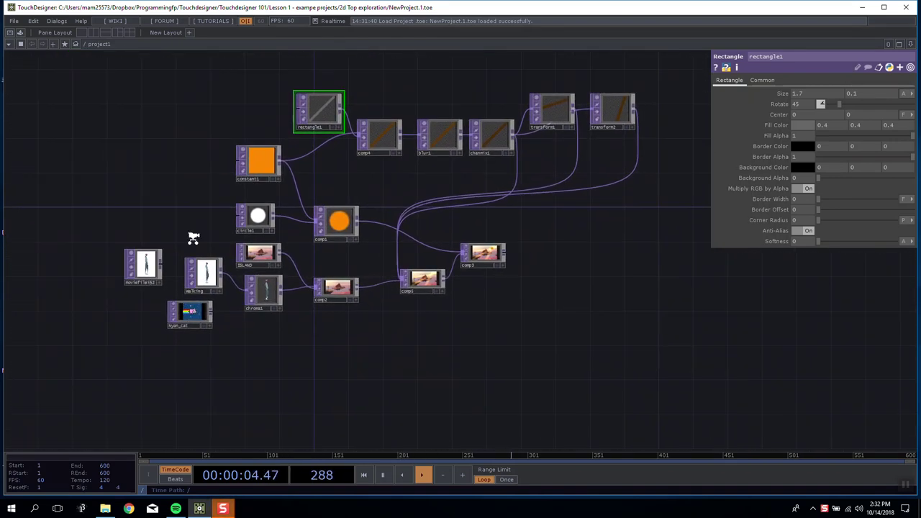
pyautogui.scroll(5, 192, 238)
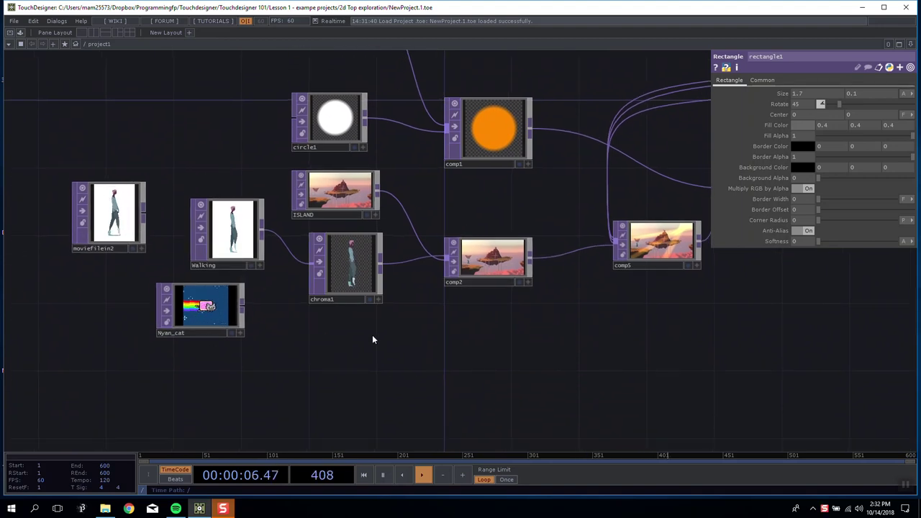
pyautogui.moveTo(373, 340); pyautogui.dragTo(217, 334)
pyautogui.moveTo(378, 323); pyautogui.dragTo(341, 333)
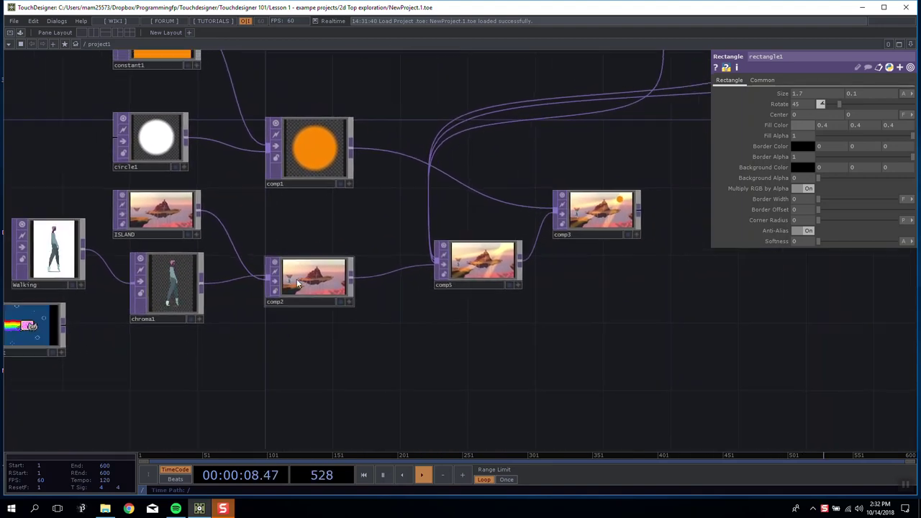
pyautogui.click(301, 272)
pyautogui.scroll(5, 301, 270)
pyautogui.scroll(-4, 303, 269)
pyautogui.moveTo(397, 215); pyautogui.dragTo(74, 299)
pyautogui.scroll(3, 233, 310)
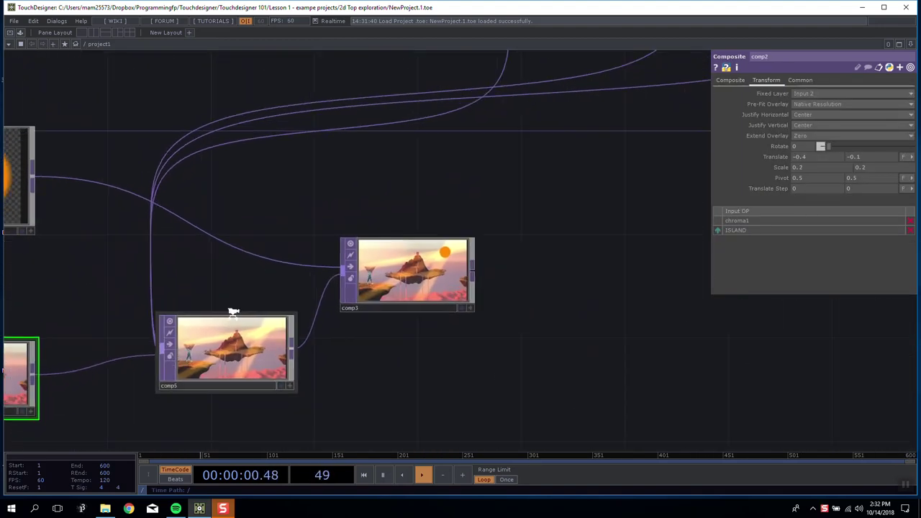
pyautogui.scroll(-3, 249, 296)
pyautogui.moveTo(444, 278); pyautogui.dragTo(332, 236)
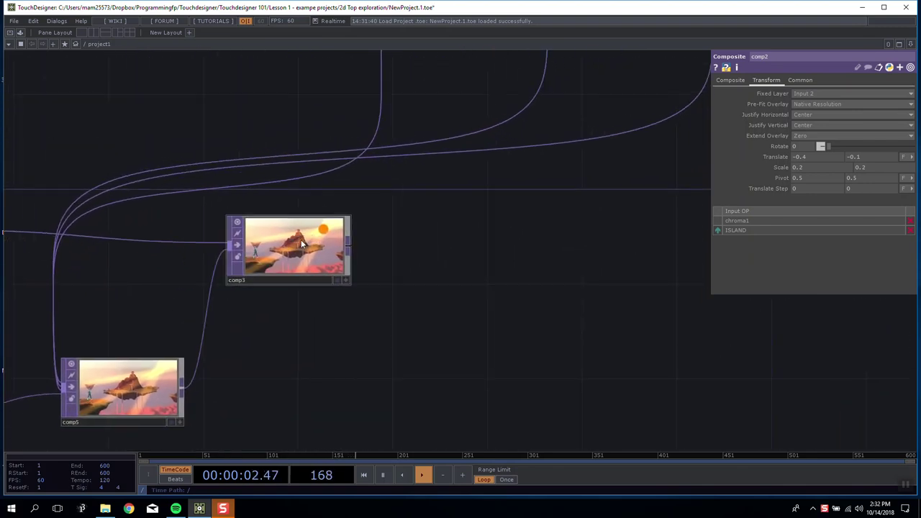
# Examine the final composited image in the comp3 operator.
pyautogui.scroll(5, 283, 241)
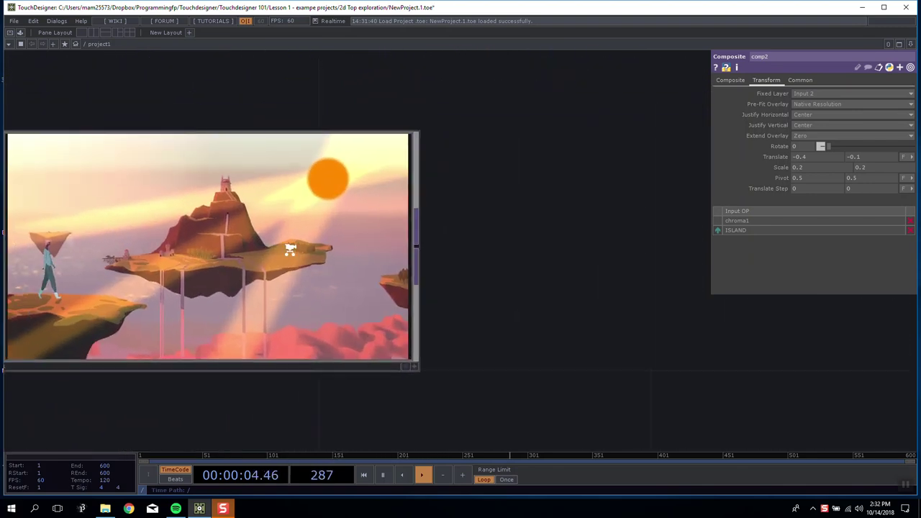
pyautogui.scroll(-3, 291, 252)
pyautogui.scroll(3, 233, 254)
pyautogui.scroll(-1, 232, 254)
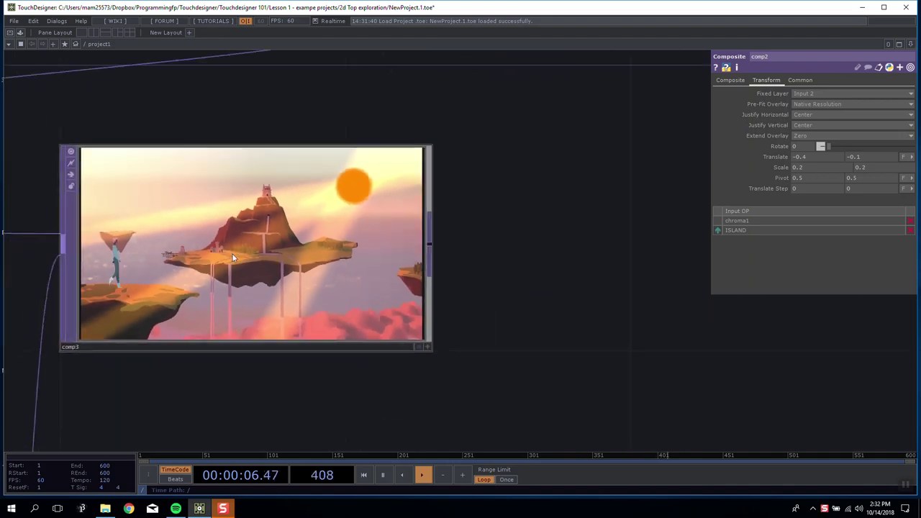
pyautogui.scroll(3, 231, 253)
pyautogui.scroll(-3, 232, 253)
pyautogui.scroll(-4, 434, 262)
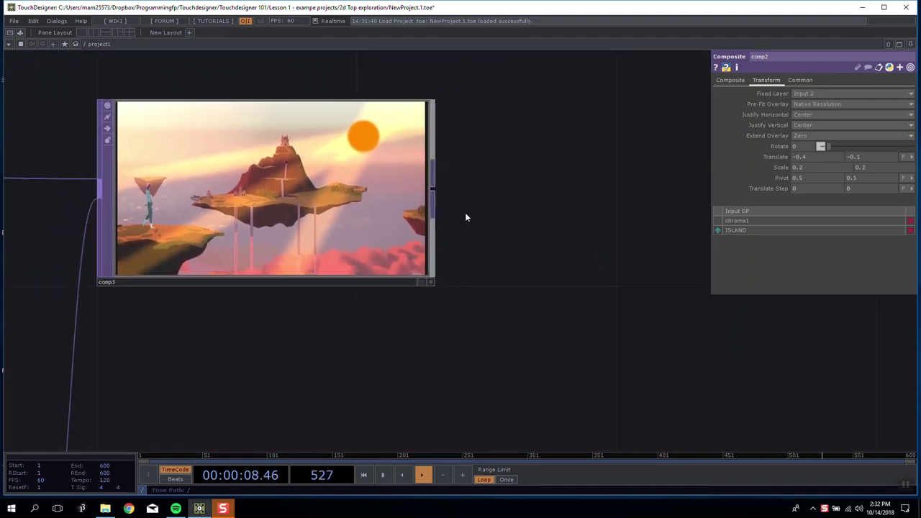
pyautogui.scroll(2, 434, 196)
# Bring up the list of CHOP operators and move its dialog clear of the comp3 image.
pyautogui.press('Tab')
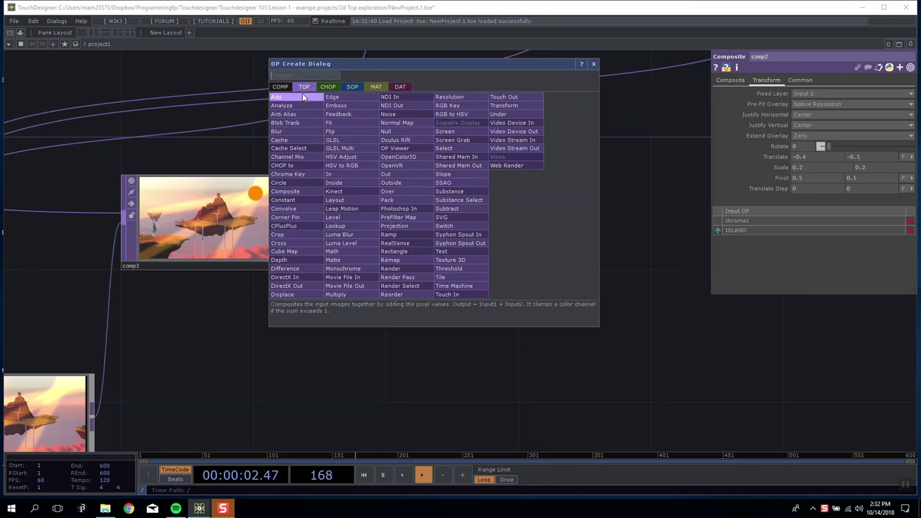
pyautogui.click(326, 86)
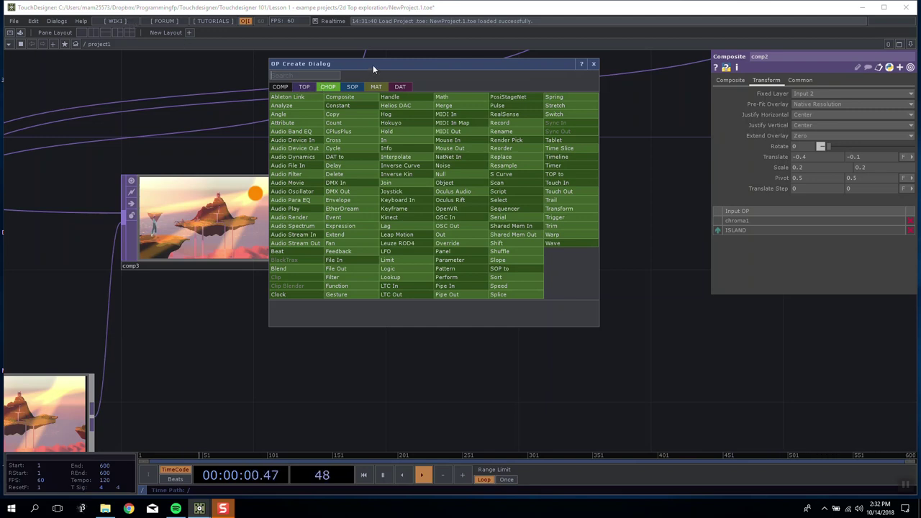
pyautogui.moveTo(372, 65); pyautogui.dragTo(556, 85)
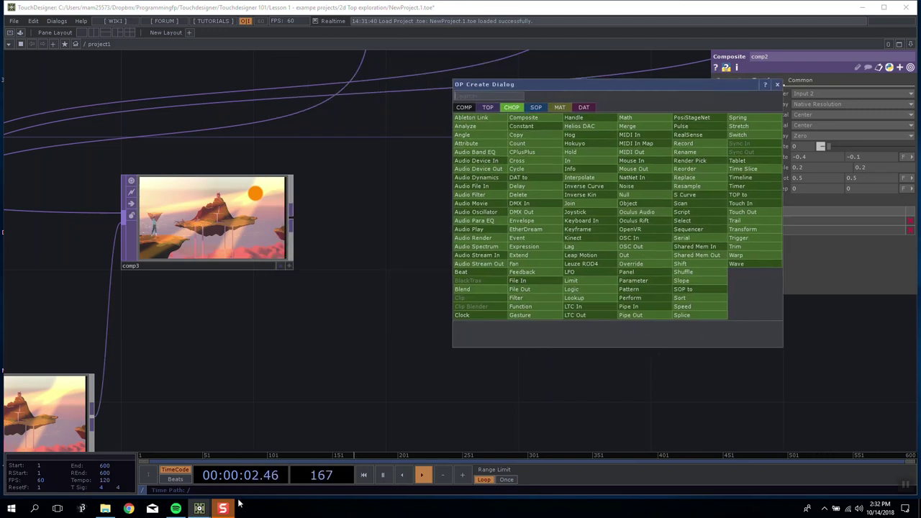
# Switch to Chrome, search for "derivative what is a chop" and open the Derivative wiki's CHOP article.
pyautogui.click(128, 509)
pyautogui.write('de')
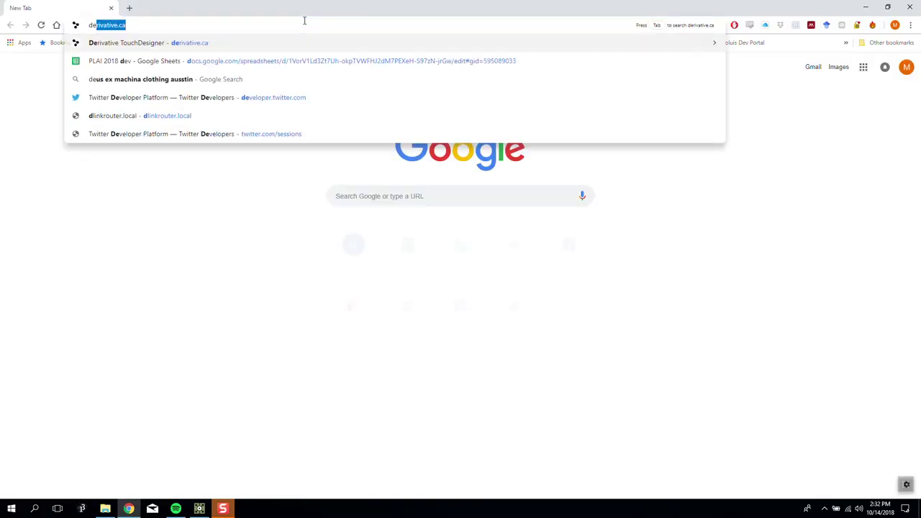
pyautogui.write('rivative what is a chop')
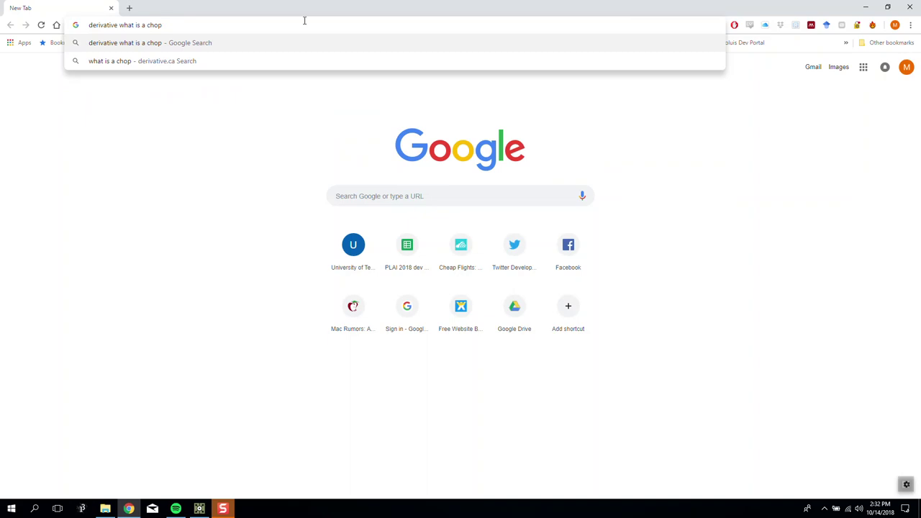
pyautogui.press('Return')
pyautogui.click(185, 187)
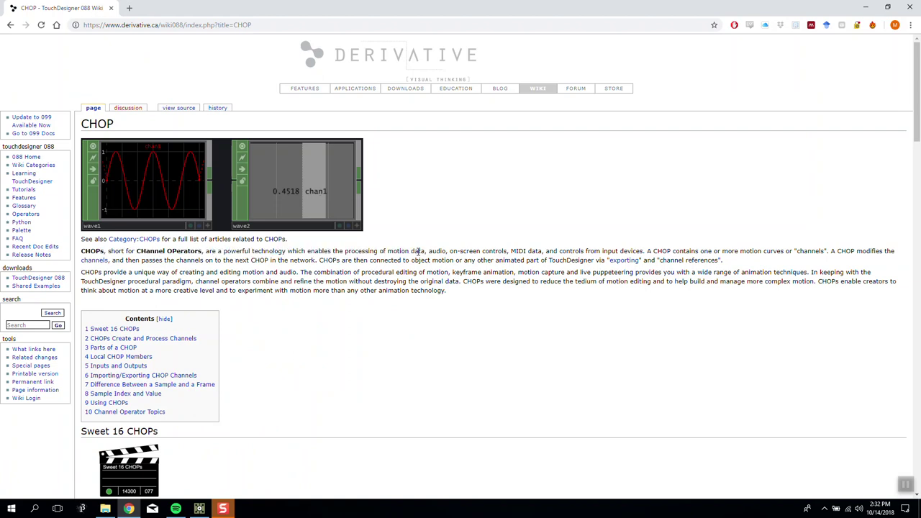
# Read the introduction of the CHOP article on what channel operators process and how they connect to other operators.
pyautogui.moveTo(302, 253); pyautogui.dragTo(394, 242)
pyautogui.click(387, 244)
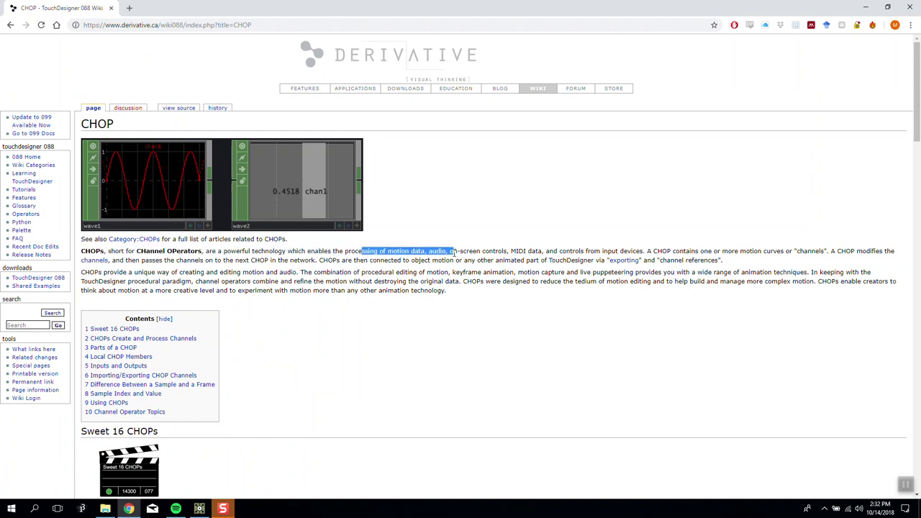
pyautogui.moveTo(453, 253); pyautogui.dragTo(534, 259)
pyautogui.click(529, 251)
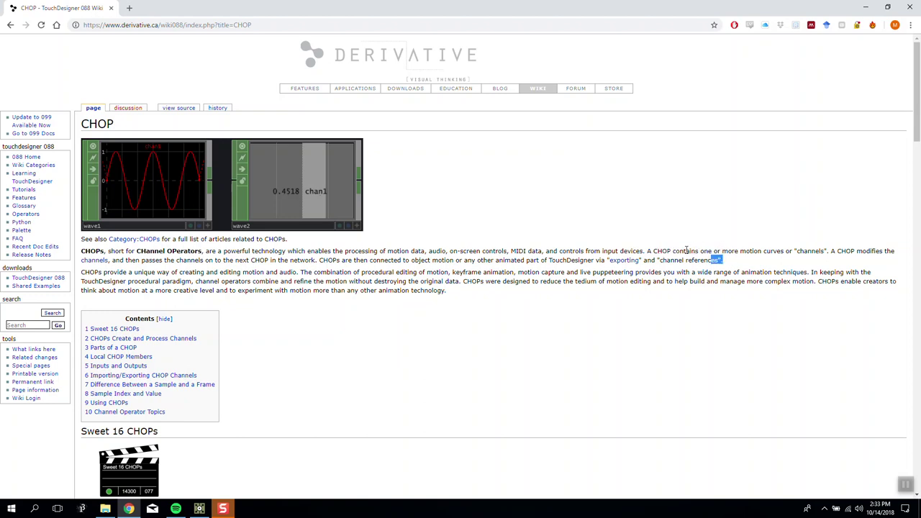
pyautogui.moveTo(654, 250); pyautogui.dragTo(899, 259)
pyautogui.click(767, 262)
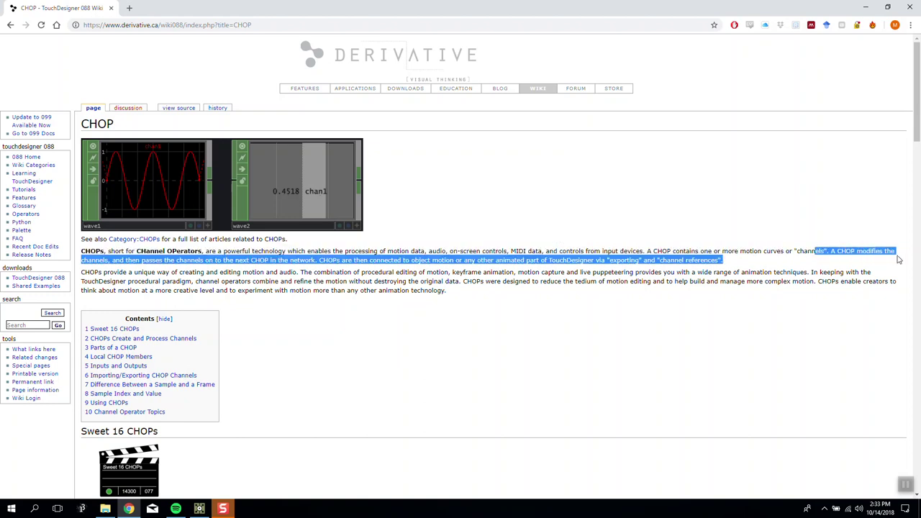
pyautogui.click(124, 258)
pyautogui.click(221, 261)
pyautogui.moveTo(223, 261); pyautogui.dragTo(378, 295)
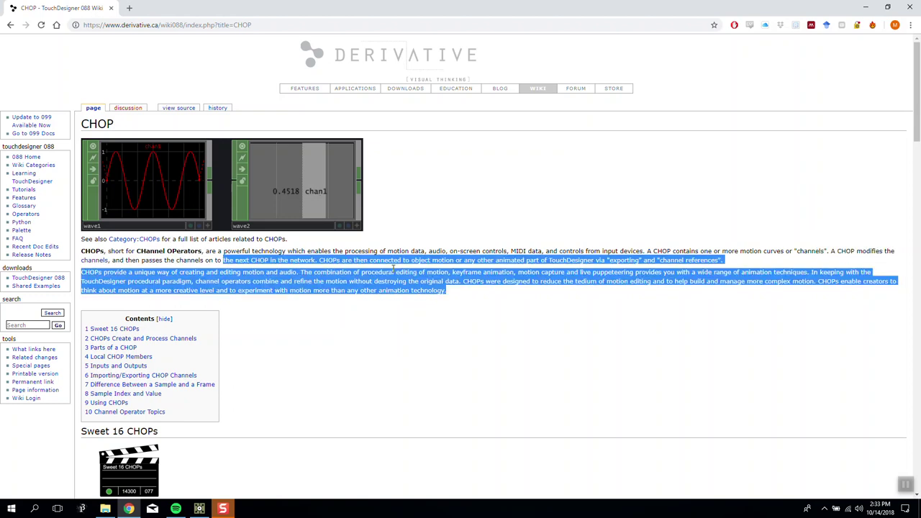
pyautogui.click(376, 271)
pyautogui.moveTo(313, 260); pyautogui.dragTo(413, 263)
pyautogui.click(414, 257)
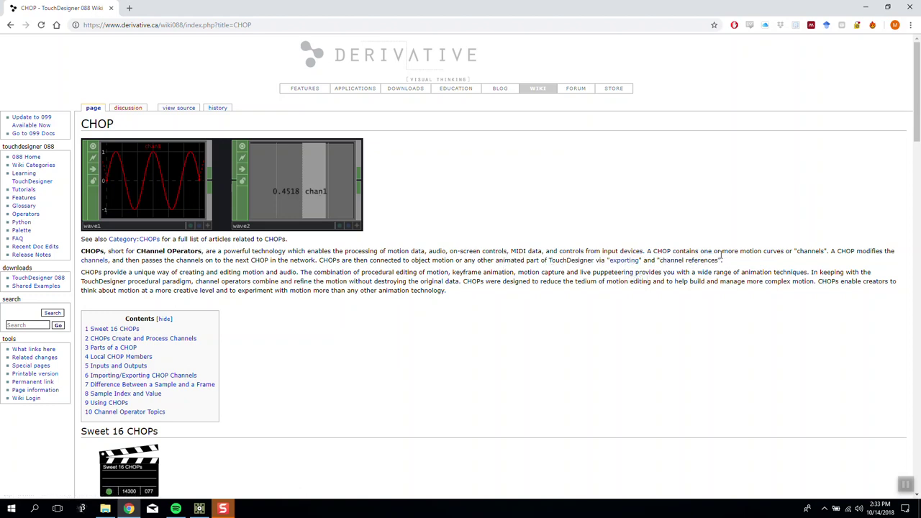
pyautogui.moveTo(734, 263); pyautogui.dragTo(519, 259)
pyautogui.click(518, 258)
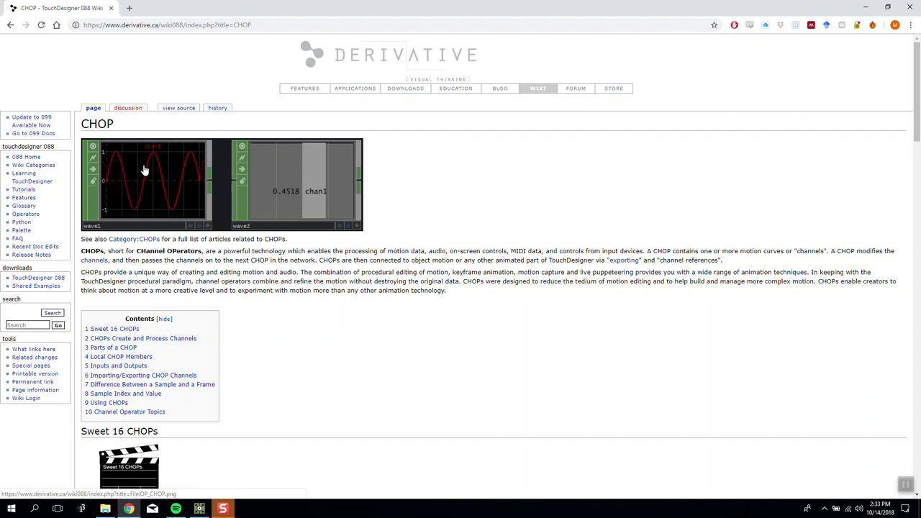
# Return to TouchDesigner and place an LFO CHOP in the empty area beside comp3.
pyautogui.click(865, 7)
pyautogui.moveTo(481, 167); pyautogui.dragTo(349, 90)
pyautogui.scroll(-4, 379, 225)
pyautogui.moveTo(380, 225); pyautogui.dragTo(249, 162)
pyautogui.press('Tab')
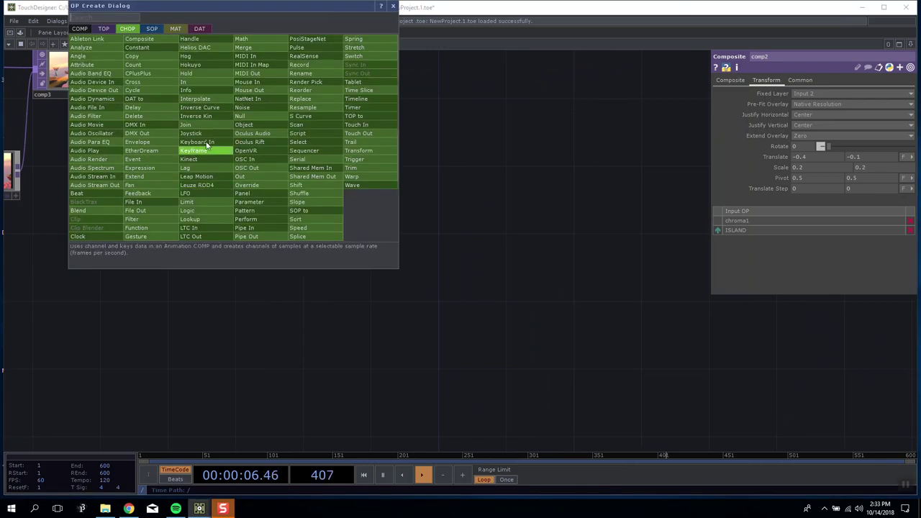
pyautogui.click(200, 193)
pyautogui.click(270, 229)
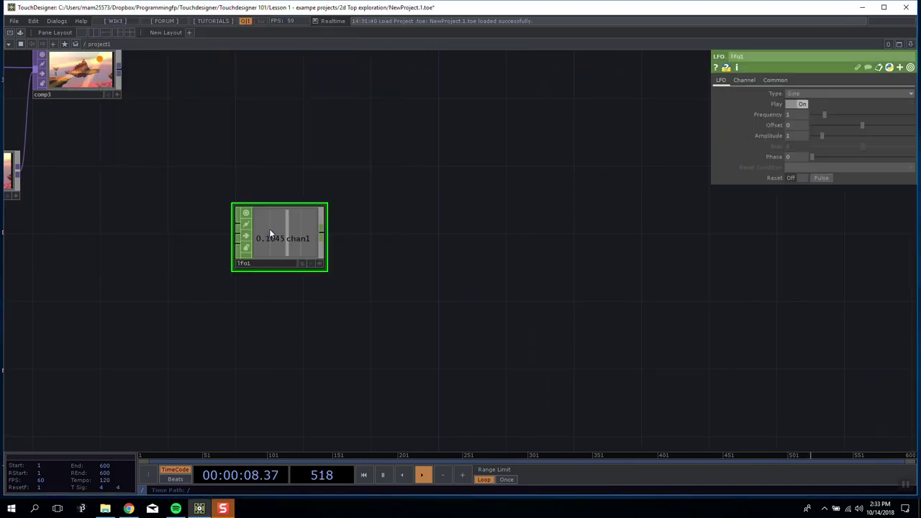
# Examine the LFO operator's changing channel value and its waveform type options, keeping Sine.
pyautogui.scroll(5, 269, 230)
pyautogui.moveTo(270, 229); pyautogui.dragTo(282, 160)
pyautogui.scroll(-4, 281, 161)
pyautogui.moveTo(429, 165); pyautogui.dragTo(450, 242)
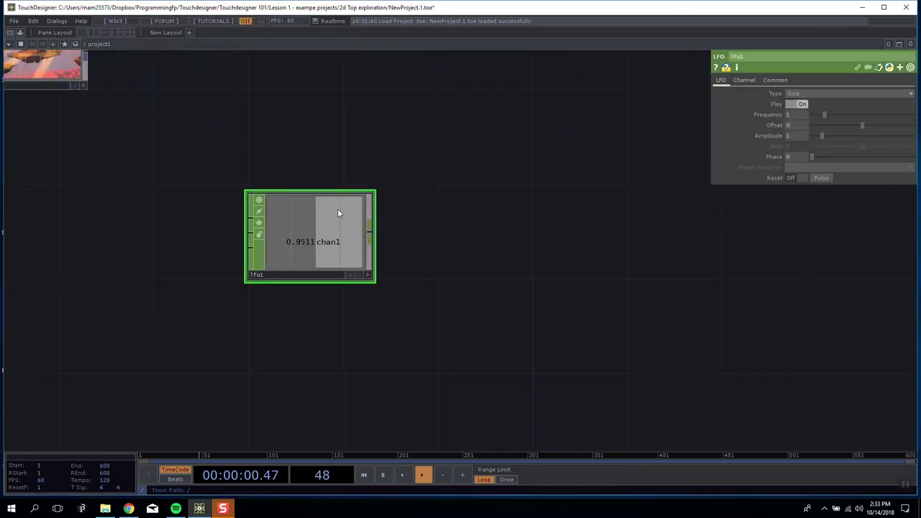
pyautogui.moveTo(340, 209); pyautogui.dragTo(440, 202)
pyautogui.scroll(-4, 496, 144)
pyautogui.scroll(5, 513, 190)
pyautogui.moveTo(513, 190); pyautogui.dragTo(457, 224)
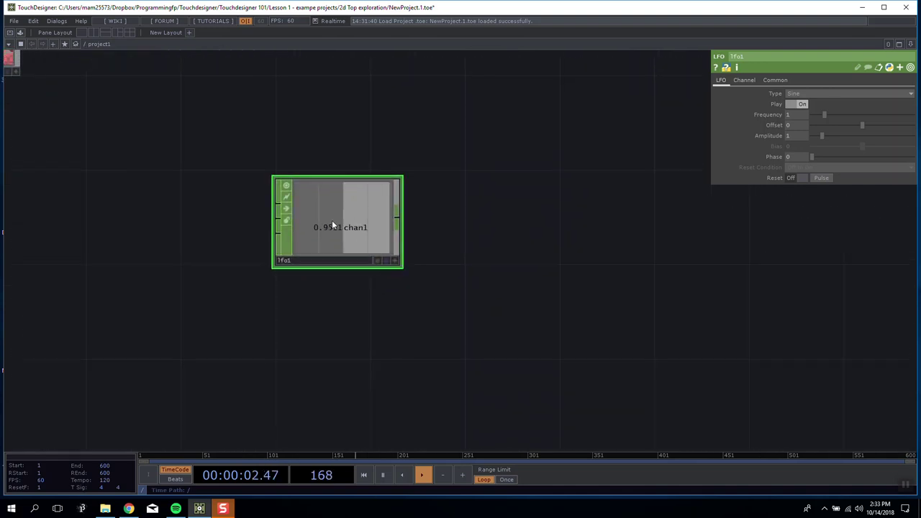
pyautogui.moveTo(333, 222); pyautogui.dragTo(354, 199)
pyautogui.moveTo(354, 198)
pyautogui.mouseDown()
pyautogui.moveTo(350, 216)
pyautogui.moveTo(336, 214)
pyautogui.moveTo(339, 196)
pyautogui.moveTo(346, 207)
pyautogui.moveTo(357, 187)
pyautogui.mouseUp()
pyautogui.moveTo(527, 120); pyautogui.dragTo(421, 174)
pyautogui.moveTo(218, 257); pyautogui.dragTo(241, 281)
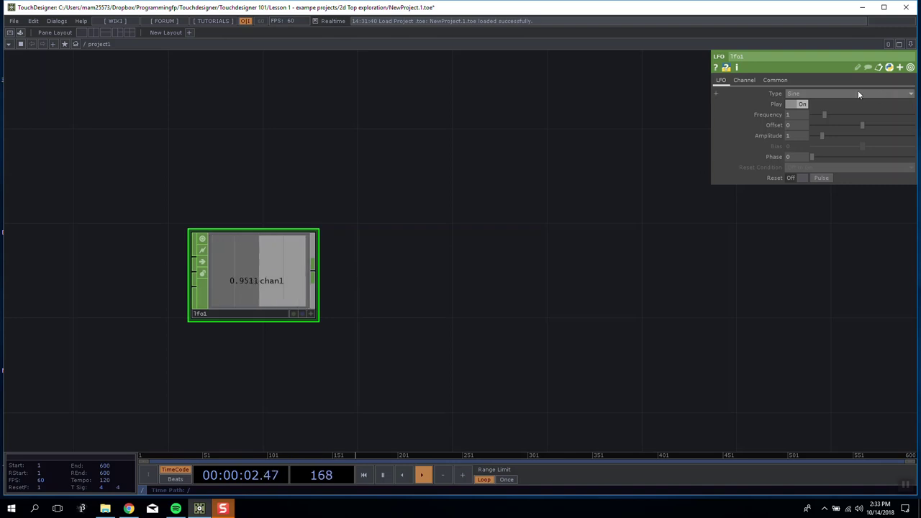
pyautogui.click(810, 93)
pyautogui.click(795, 105)
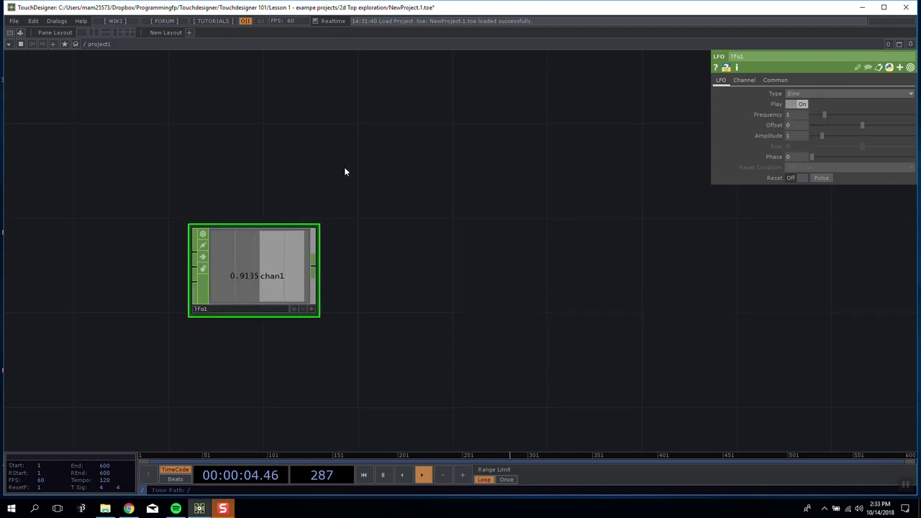
# Add a Trail CHOP above the LFO and connect the LFO's output to its input.
pyautogui.doubleClick(344, 169)
pyautogui.press('Escape')
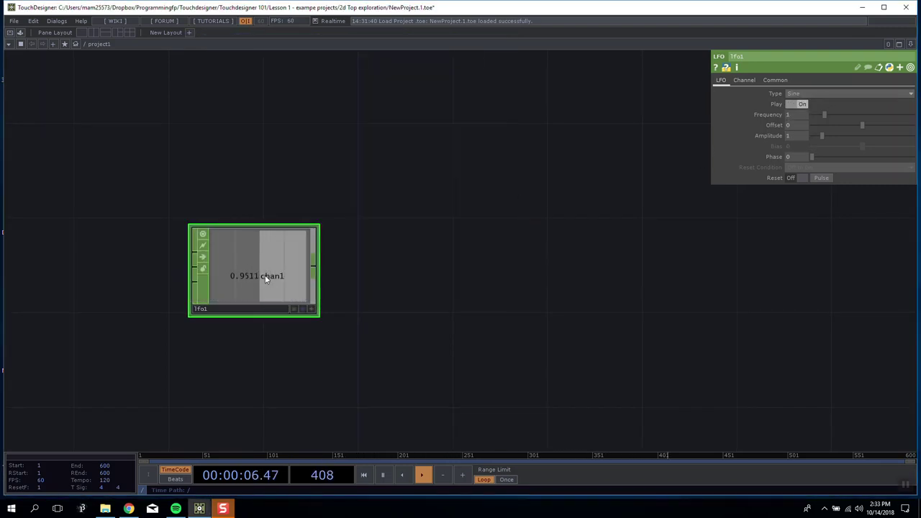
pyautogui.doubleClick(324, 155)
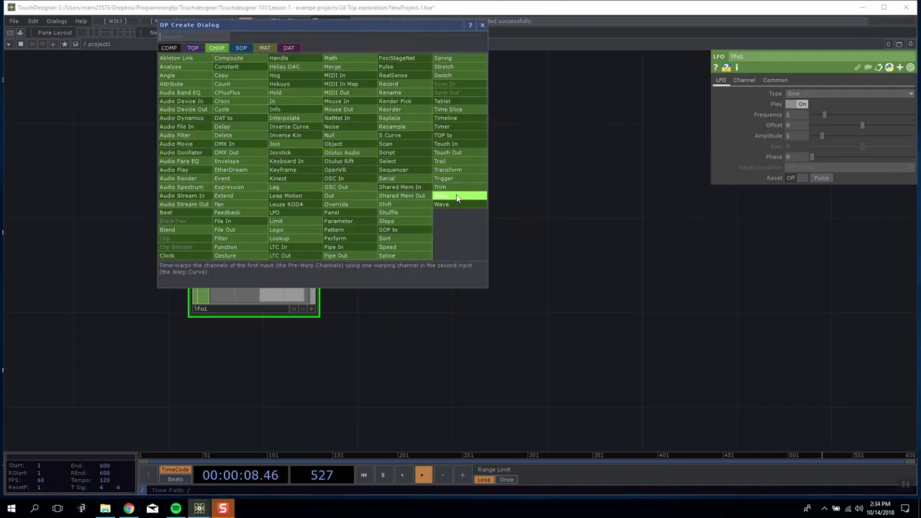
pyautogui.click(458, 160)
pyautogui.click(475, 221)
pyautogui.moveTo(313, 267); pyautogui.dragTo(257, 146)
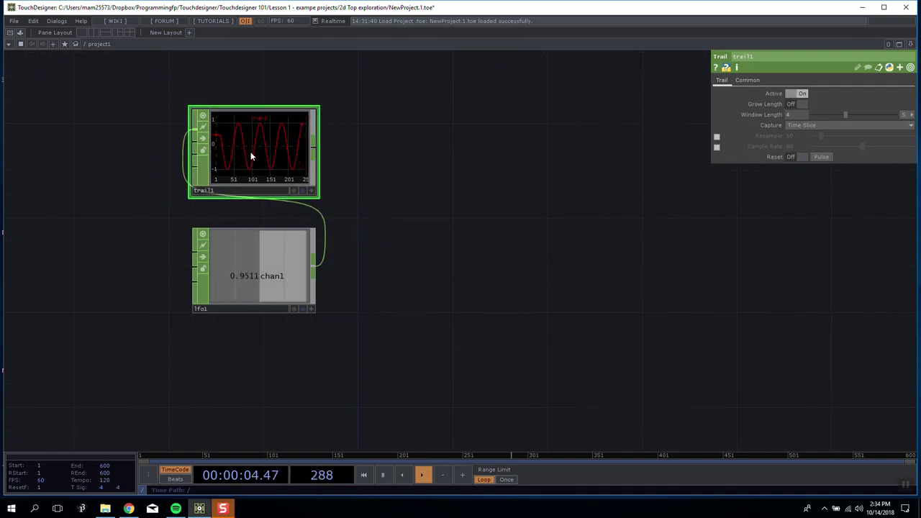
# Check the Trail operator's window length, graph and operator info.
pyautogui.click(790, 114)
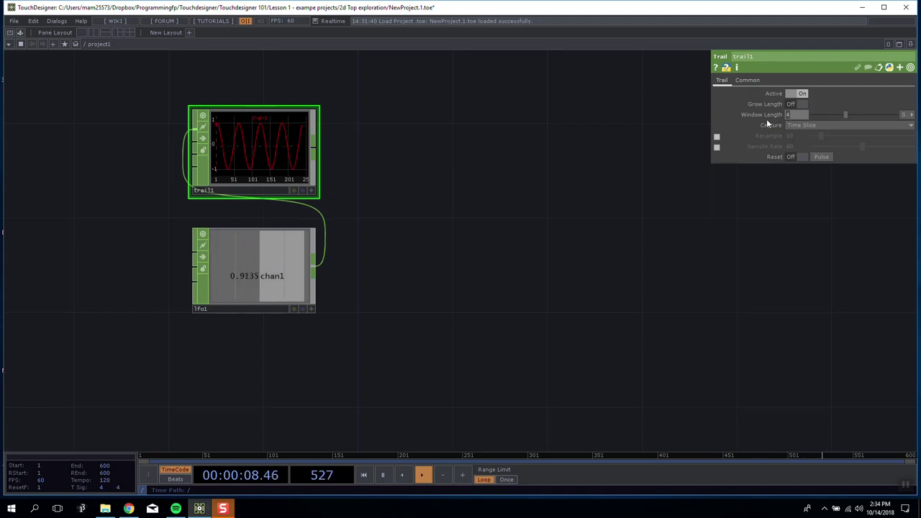
pyautogui.click(795, 115)
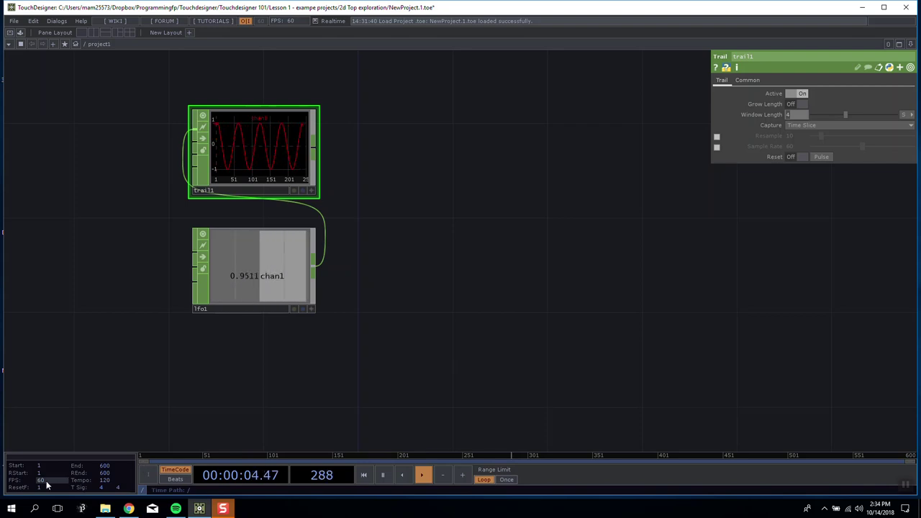
pyautogui.scroll(4, 267, 140)
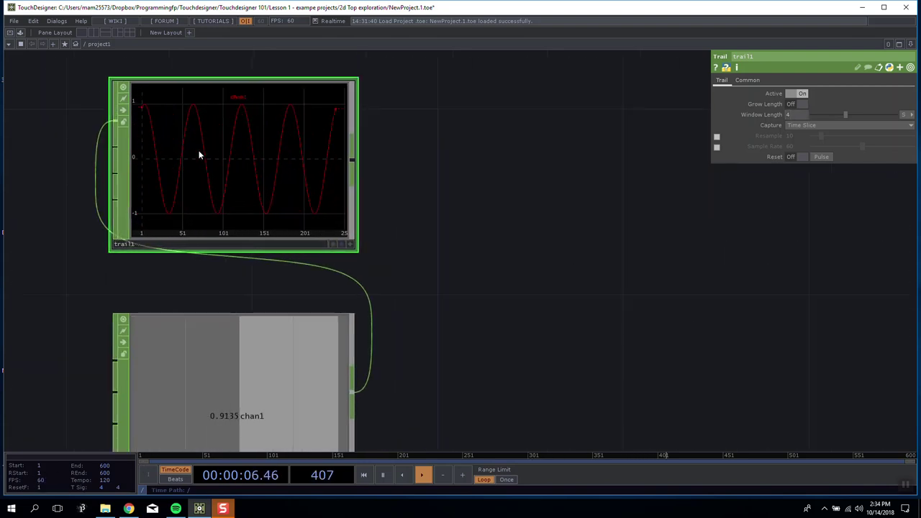
pyautogui.scroll(-2, 200, 152)
pyautogui.moveTo(234, 140); pyautogui.dragTo(233, 140, button='middle')
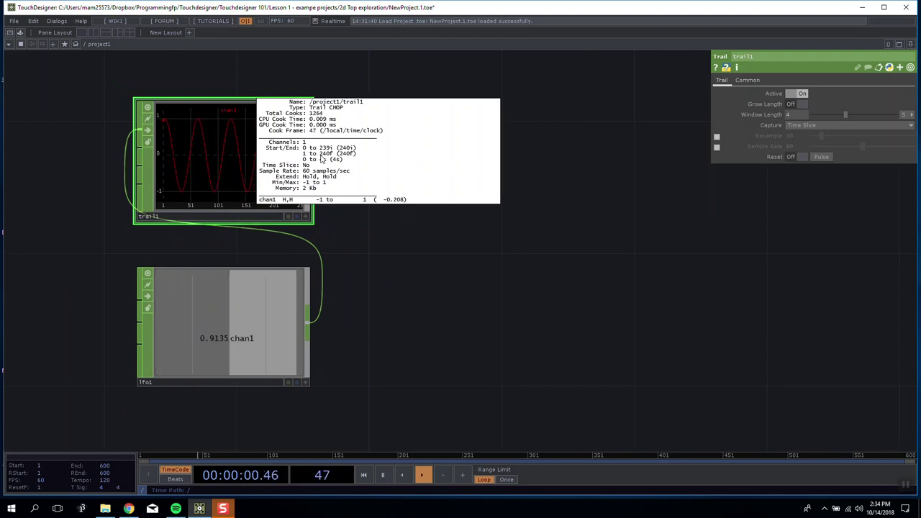
# Move the Trail operator down to sit just above the LFO, and dismiss the notification.
pyautogui.moveTo(321, 159); pyautogui.dragTo(347, 209, button='middle')
pyautogui.moveTo(241, 169); pyautogui.dragTo(202, 198)
pyautogui.moveTo(492, 223); pyautogui.dragTo(550, 131)
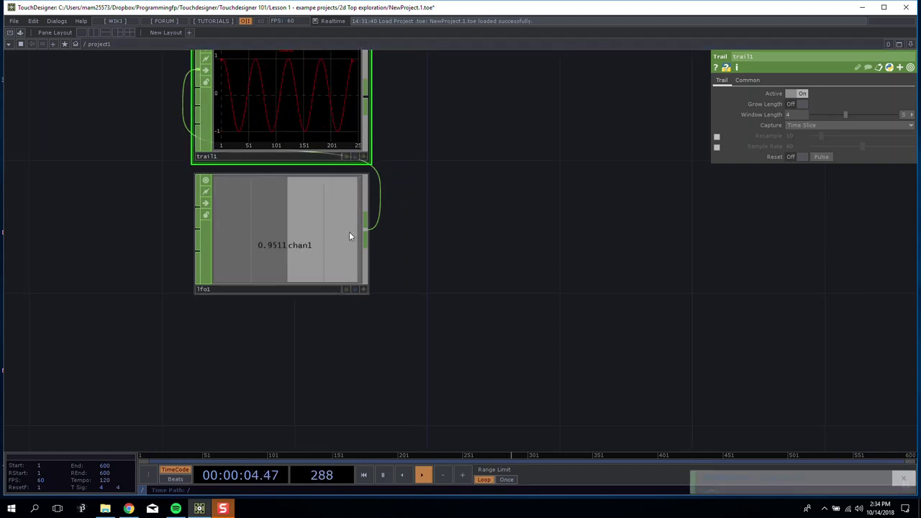
pyautogui.click(892, 479)
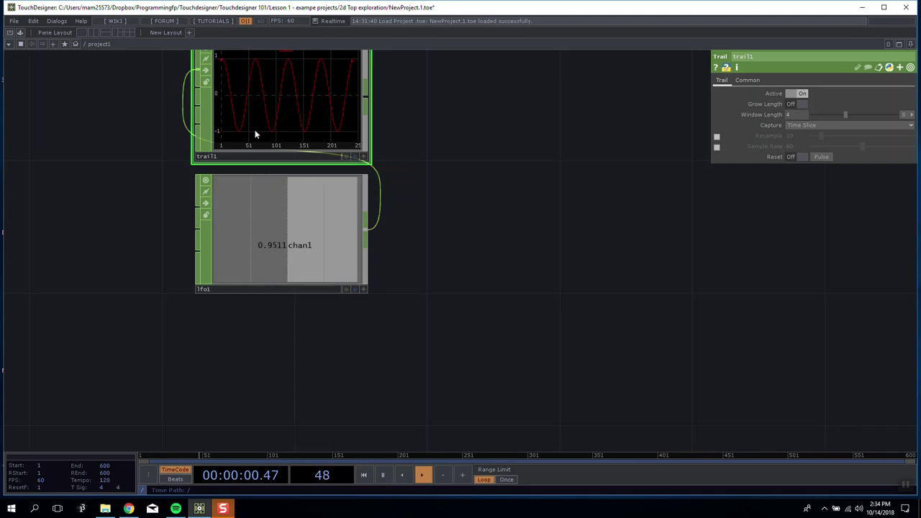
# Add a CHOP to DAT beside the LFO, assign lfo1 as its source CHOP, and align it with the LFO.
pyautogui.press('Tab')
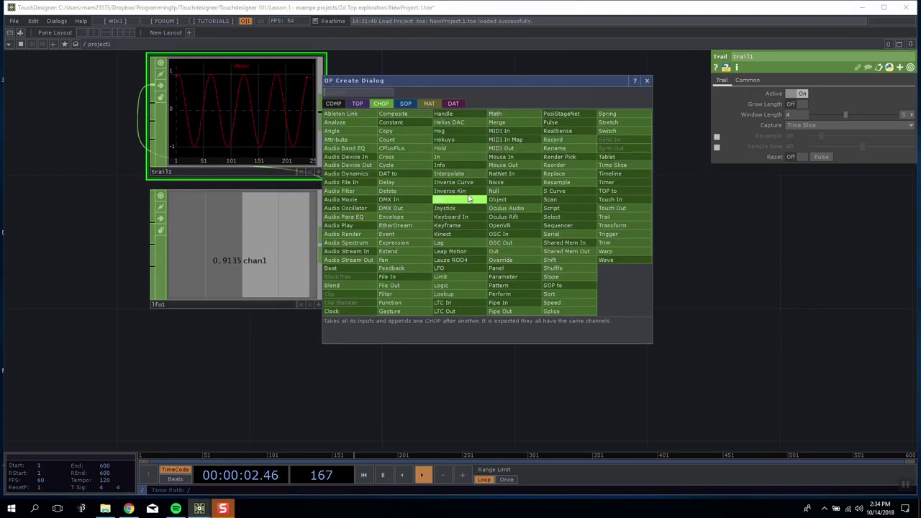
pyautogui.click(454, 103)
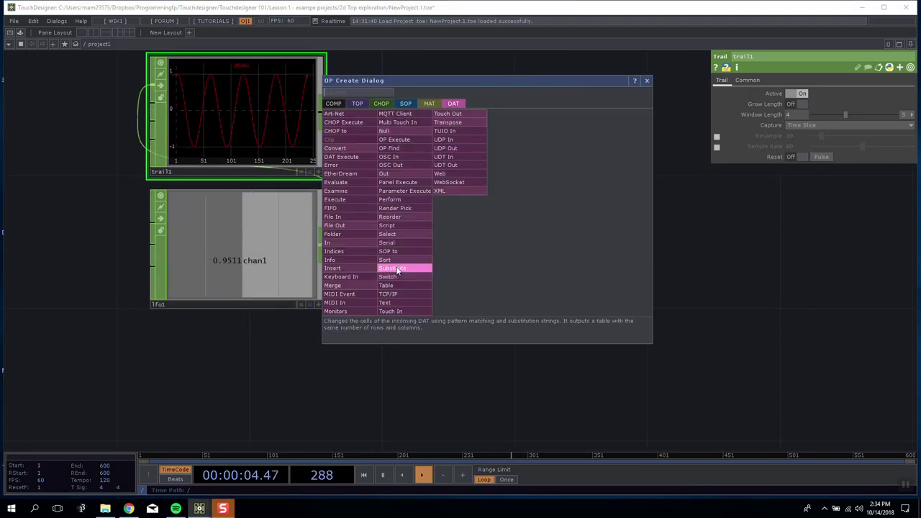
pyautogui.click(364, 131)
pyautogui.moveTo(466, 277); pyautogui.dragTo(465, 278)
pyautogui.moveTo(242, 248); pyautogui.dragTo(497, 308)
pyautogui.moveTo(481, 292); pyautogui.dragTo(445, 260)
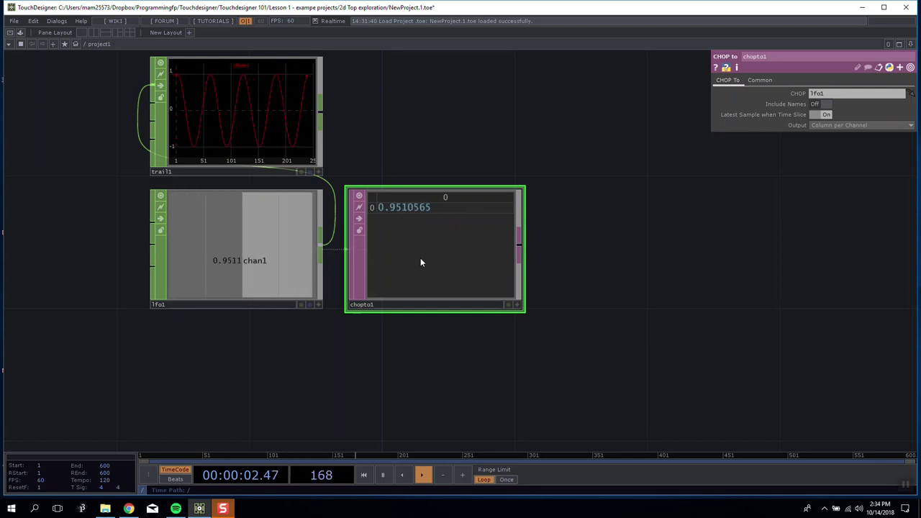
# Move the CHOP to DAT away from the LFO, place a copy above it, and assign trail1 as the copy's source.
pyautogui.moveTo(422, 261); pyautogui.dragTo(566, 286)
pyautogui.hotkey('ctrl', 'c')
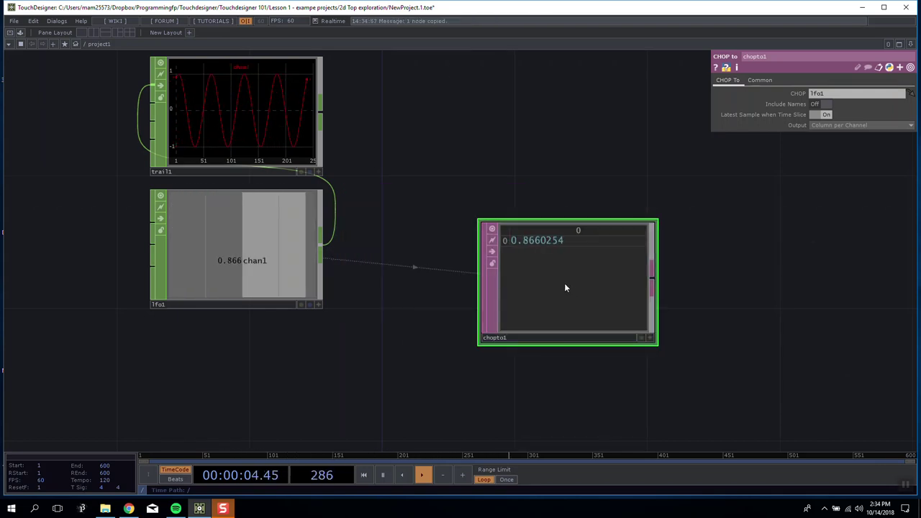
pyautogui.hotkey('ctrl', 'v')
pyautogui.moveTo(569, 417); pyautogui.dragTo(560, 136)
pyautogui.moveTo(308, 101); pyautogui.dragTo(597, 106)
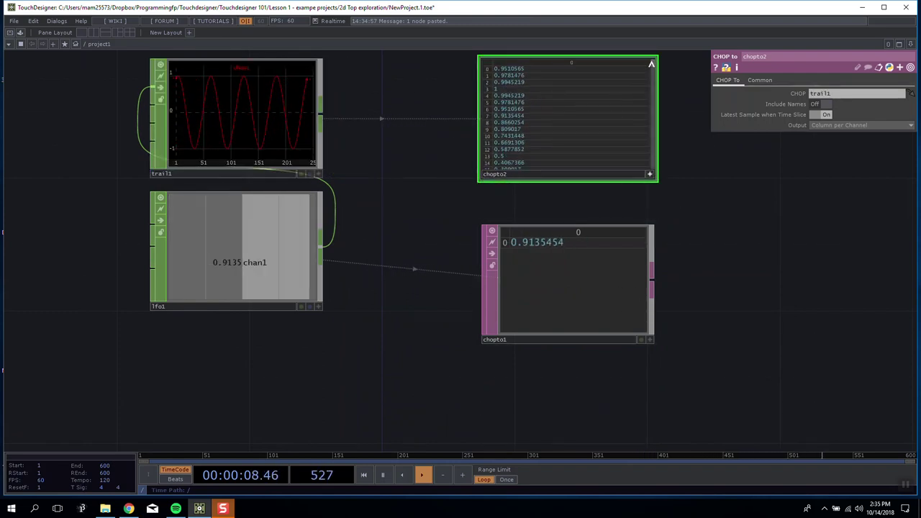
# Scroll through the Trail table's sample rows and line up the two CHOP to DATs with their source operators.
pyautogui.moveTo(652, 61); pyautogui.dragTo(639, 184)
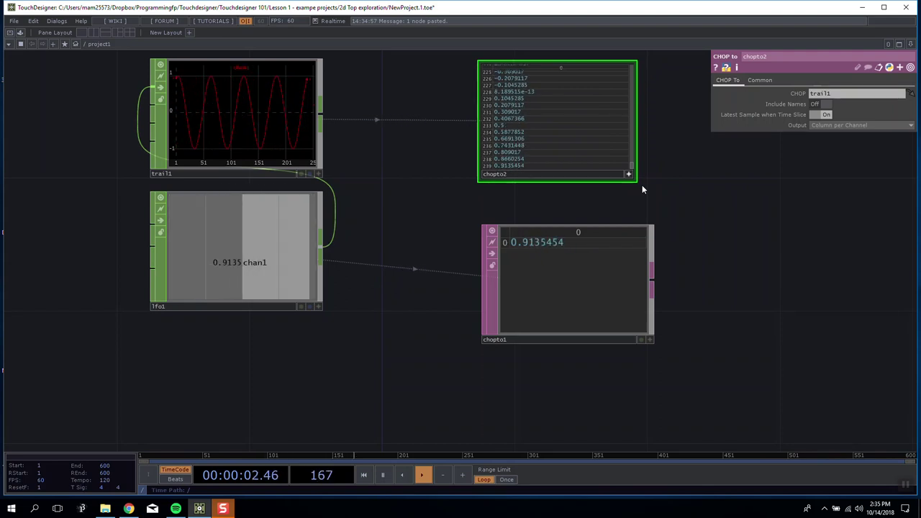
pyautogui.moveTo(631, 167); pyautogui.dragTo(605, 189)
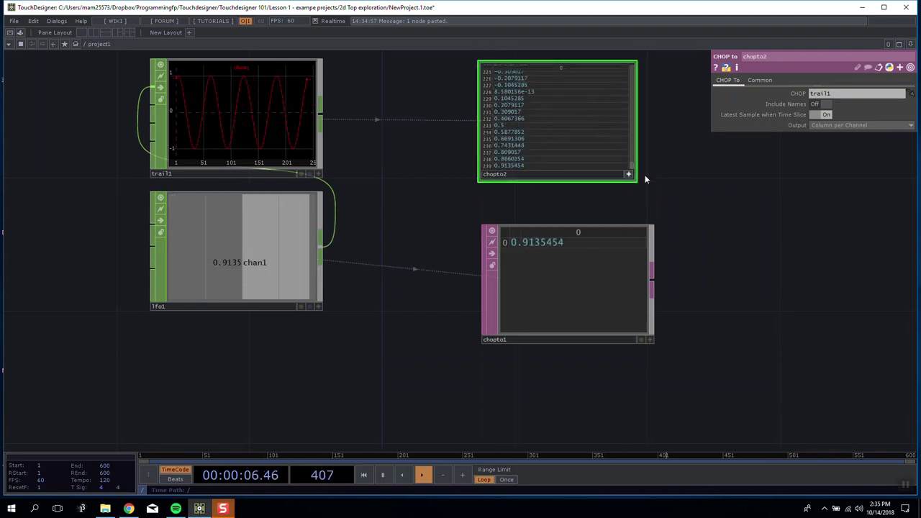
pyautogui.moveTo(592, 247); pyautogui.dragTo(559, 214)
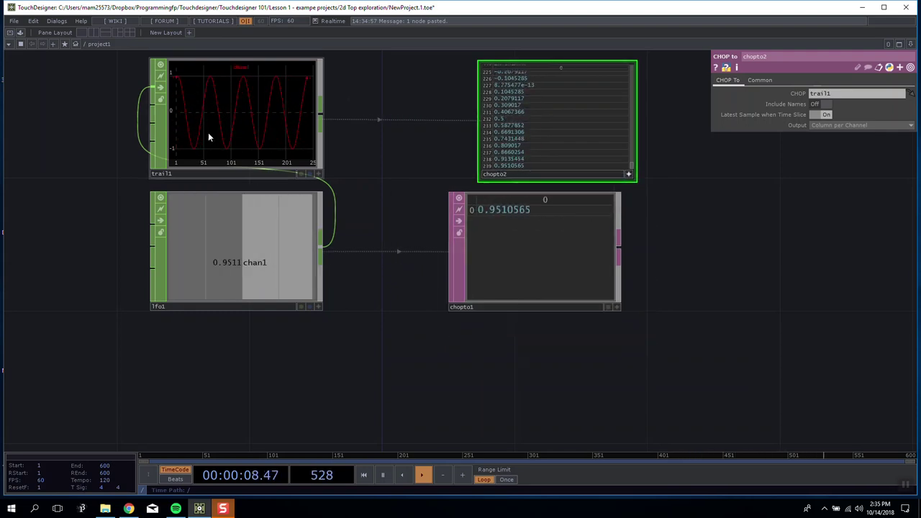
pyautogui.moveTo(609, 142); pyautogui.dragTo(574, 140)
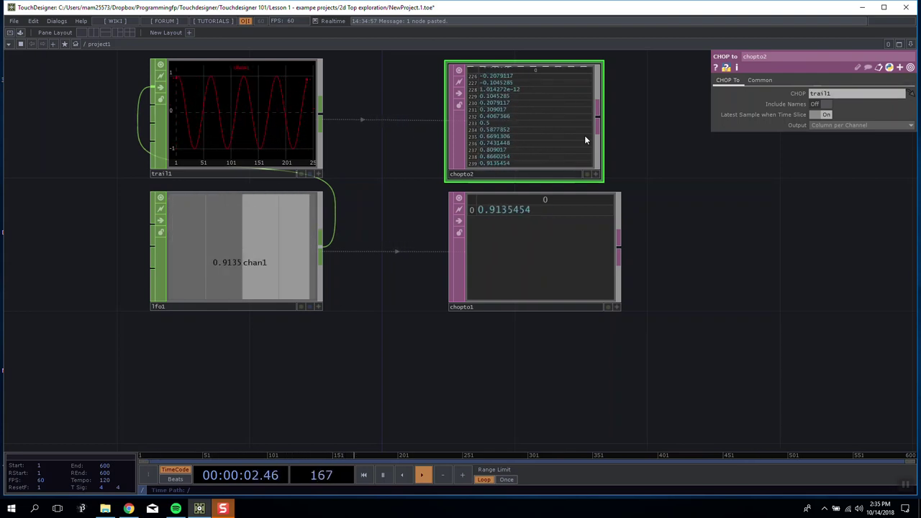
# Add a Constant CHOP below the LFO and set its chan1 value to 4.
pyautogui.press('Tab')
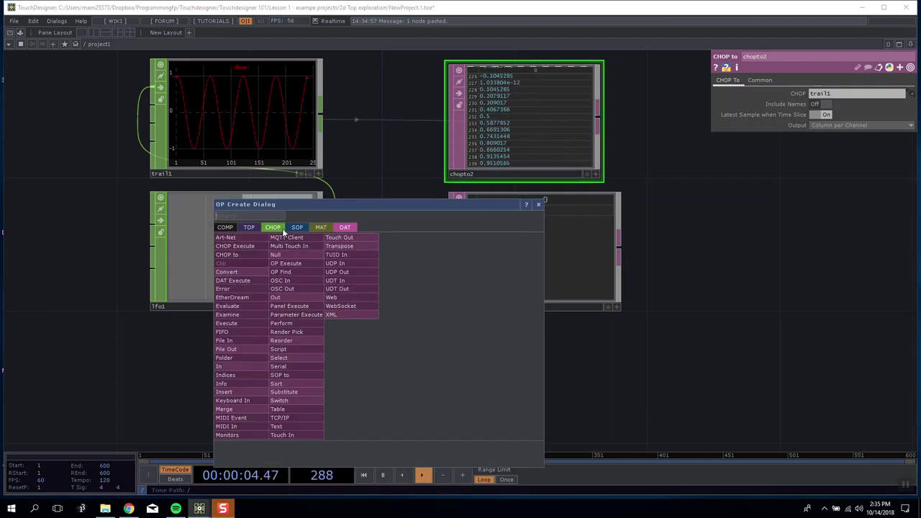
pyautogui.click(273, 227)
pyautogui.click(296, 255)
pyautogui.click(235, 388)
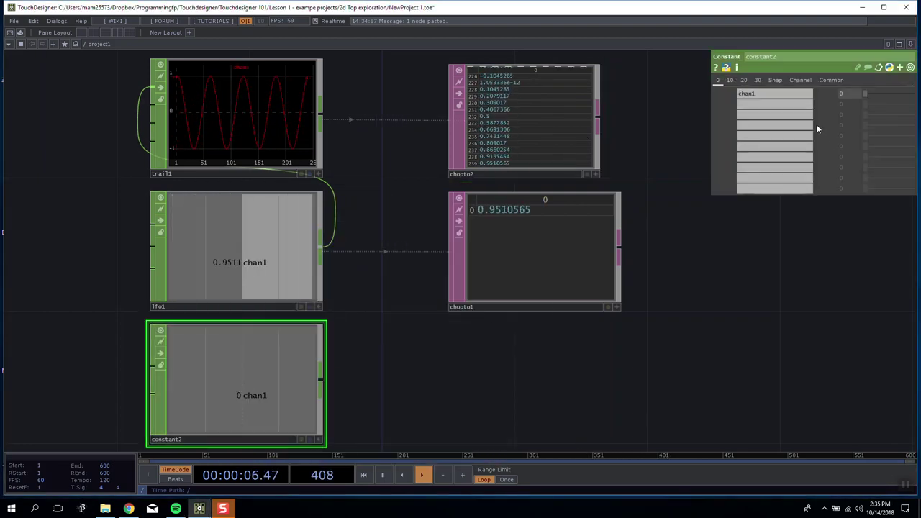
pyautogui.moveTo(848, 95); pyautogui.dragTo(886, 89)
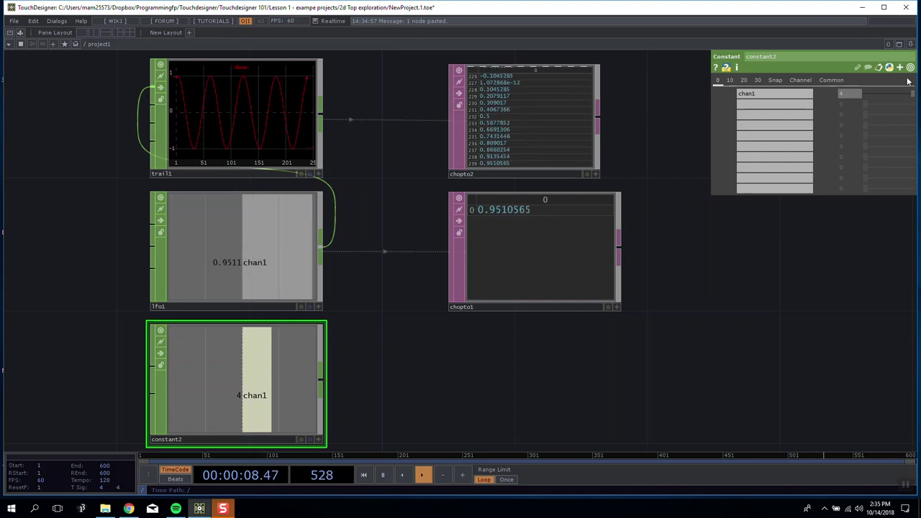
# Delete the Trail, LFO and Constant CHOPs together with the two CHOP to DATs.
pyautogui.click(269, 225)
pyautogui.scroll(2, 244, 239)
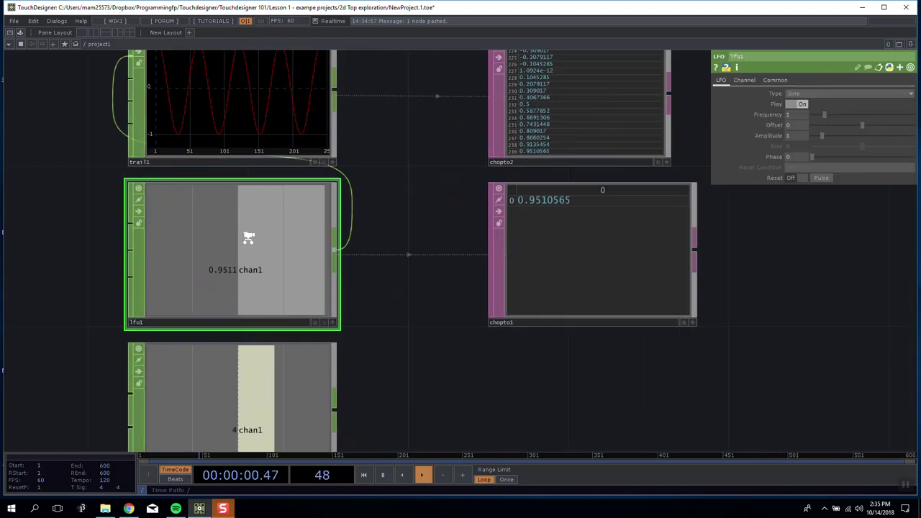
pyautogui.scroll(-4, 248, 235)
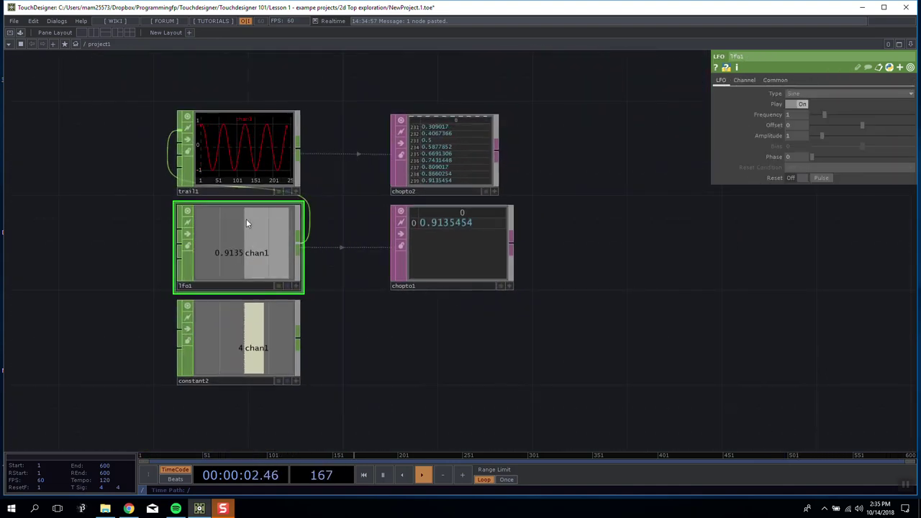
pyautogui.scroll(-5, 246, 219)
pyautogui.scroll(4, 216, 216)
pyautogui.moveTo(157, 109); pyautogui.dragTo(485, 335)
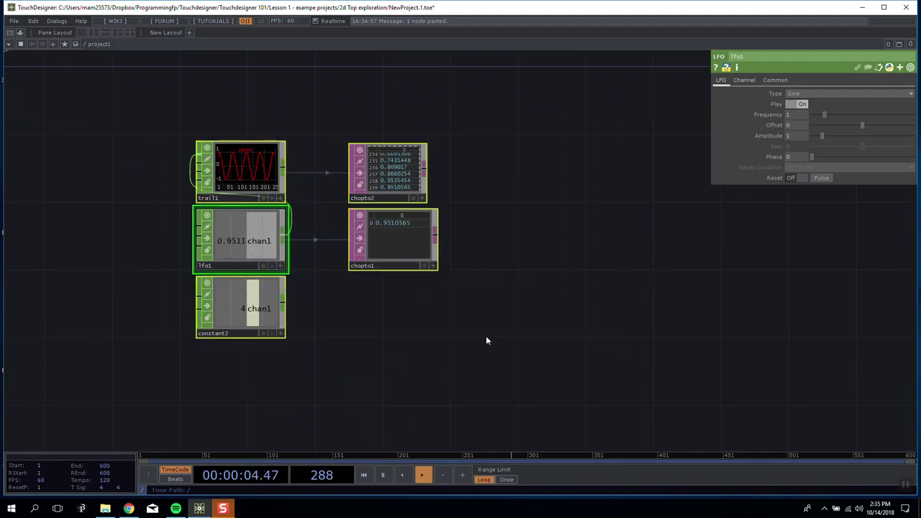
pyautogui.press('Delete')
pyautogui.press('Tab')
pyautogui.press('Escape')
pyautogui.hotkey('ctrl', 'z')
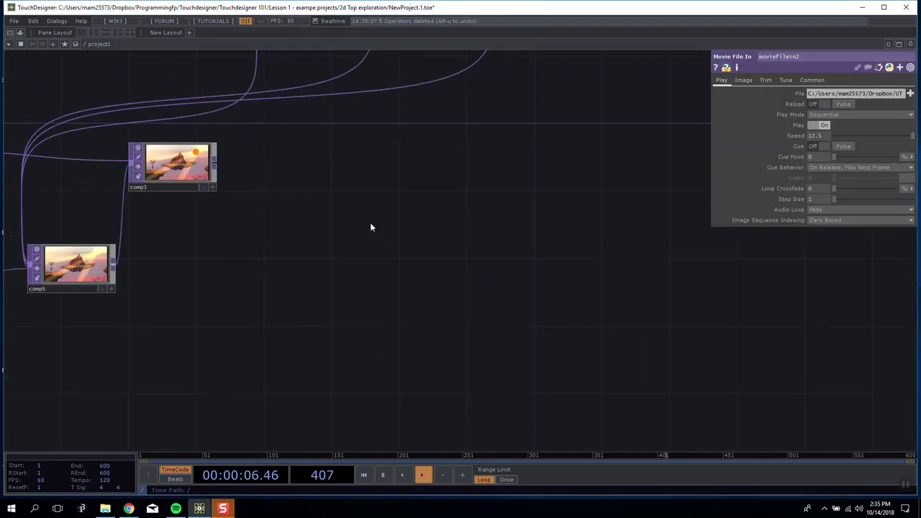
# Switch to the browser, read the CHOP wiki passage on exporting and channel references, and return to TouchDesigner.
pyautogui.press('Tab')
pyautogui.hotkey('alt', 'Tab')
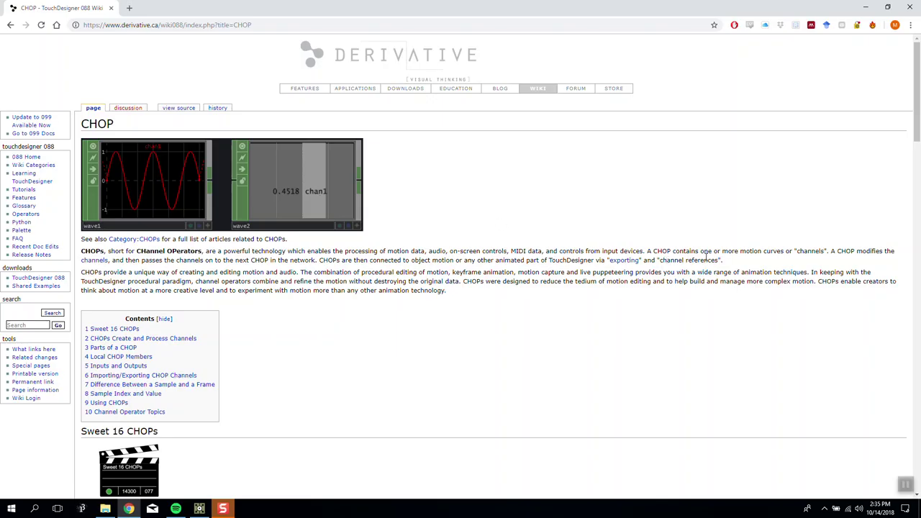
pyautogui.moveTo(722, 259)
pyautogui.mouseDown()
pyautogui.moveTo(554, 263)
pyautogui.moveTo(587, 271)
pyautogui.moveTo(727, 251)
pyautogui.mouseUp()
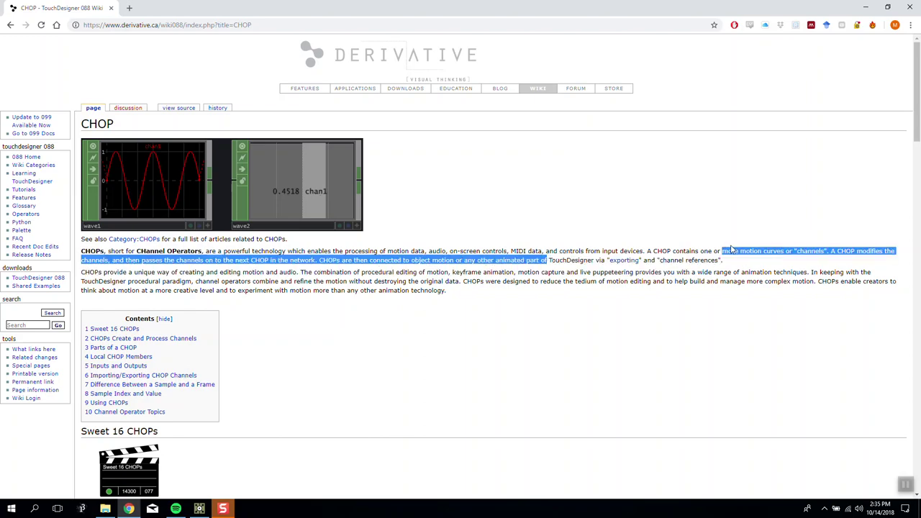
pyautogui.click(749, 265)
pyautogui.click(866, 7)
# Add a Constant CHOP in the empty network area below the comp3 Composite.
pyautogui.press('Tab')
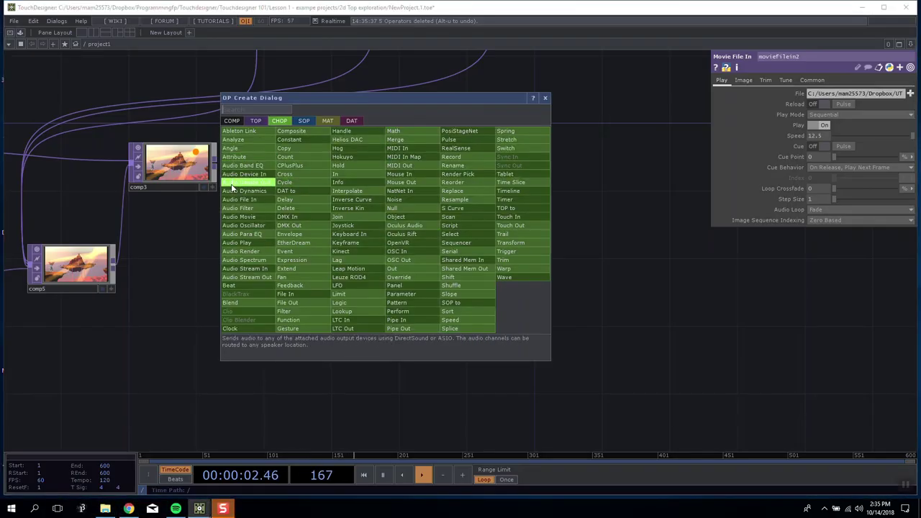
pyautogui.click(192, 256)
pyautogui.moveTo(216, 227); pyautogui.dragTo(595, 293)
pyautogui.moveTo(514, 233); pyautogui.dragTo(514, 216)
pyautogui.moveTo(700, 244); pyautogui.dragTo(559, 254)
pyautogui.moveTo(403, 226); pyautogui.dragTo(437, 226)
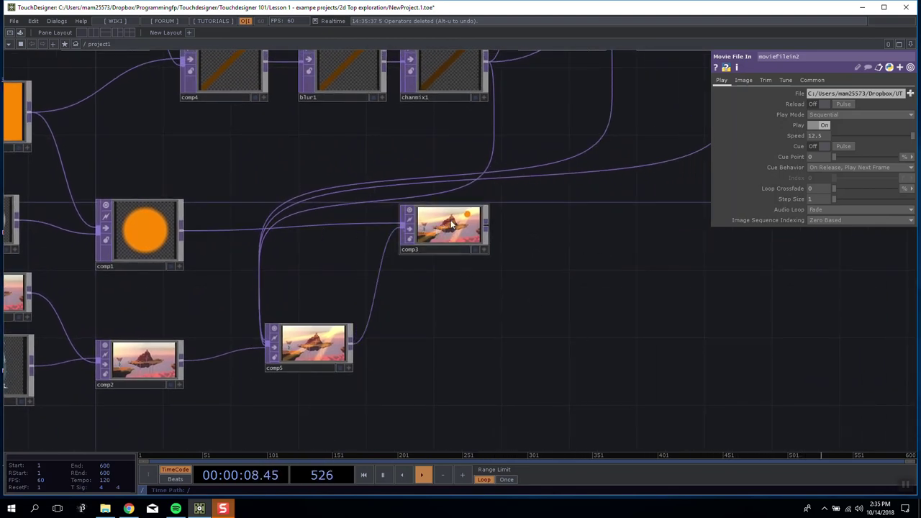
pyautogui.press('Tab')
pyautogui.click(399, 246)
pyautogui.click(558, 325)
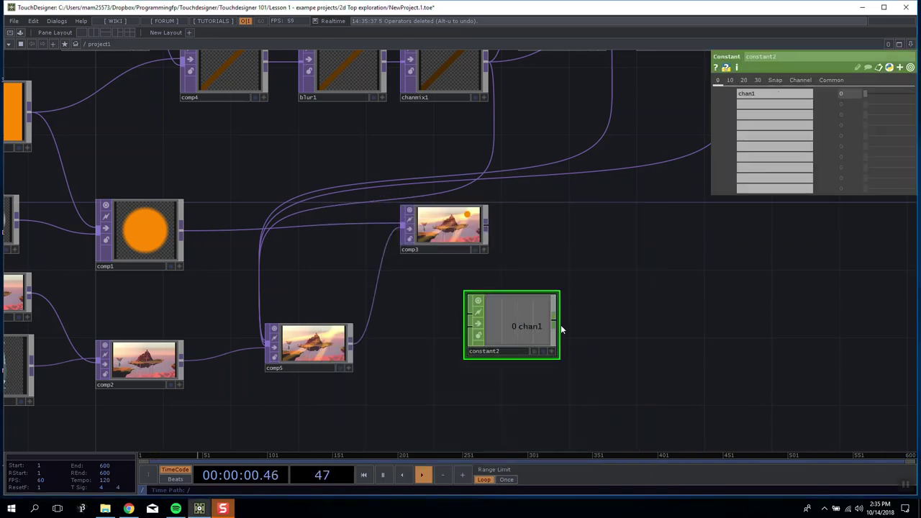
# Append a Null CHOP to the Constant CHOP's output.
pyautogui.rightClick(556, 326)
pyautogui.rightClick(555, 324)
pyautogui.click(573, 303)
pyautogui.click(658, 313)
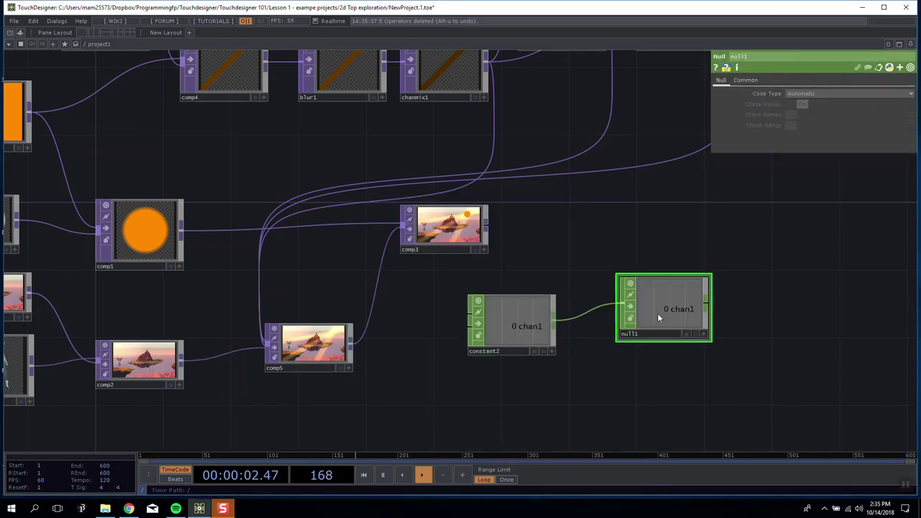
# Set the Constant CHOP's chan1 to 3 and line up the Constant and Null in a row below comp3.
pyautogui.click(513, 326)
pyautogui.moveTo(844, 88); pyautogui.dragTo(867, 89)
pyautogui.moveTo(486, 226); pyautogui.dragTo(620, 321)
pyautogui.moveTo(628, 241); pyautogui.dragTo(405, 233)
pyautogui.moveTo(278, 321); pyautogui.dragTo(245, 321)
pyautogui.moveTo(453, 315); pyautogui.dragTo(383, 315)
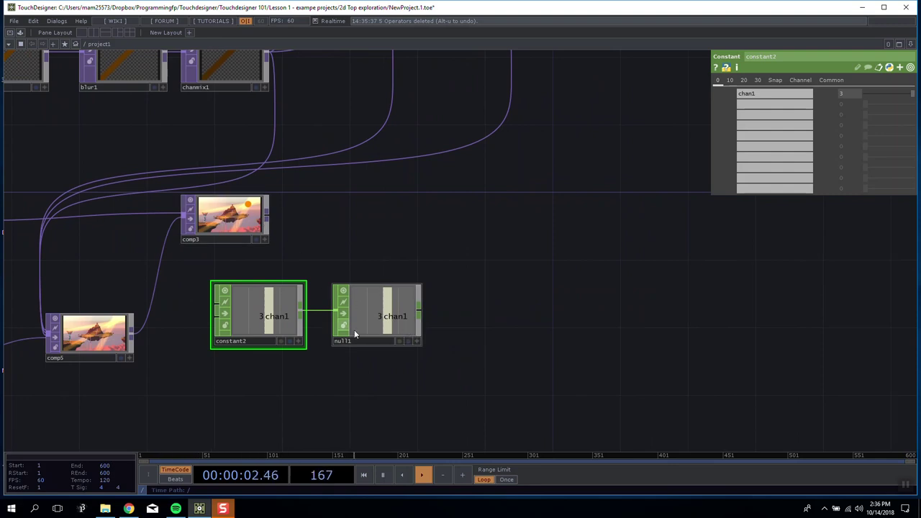
# Append a Transform TOP to comp3's output and place it directly above the Null CHOP.
pyautogui.rightClick(265, 217)
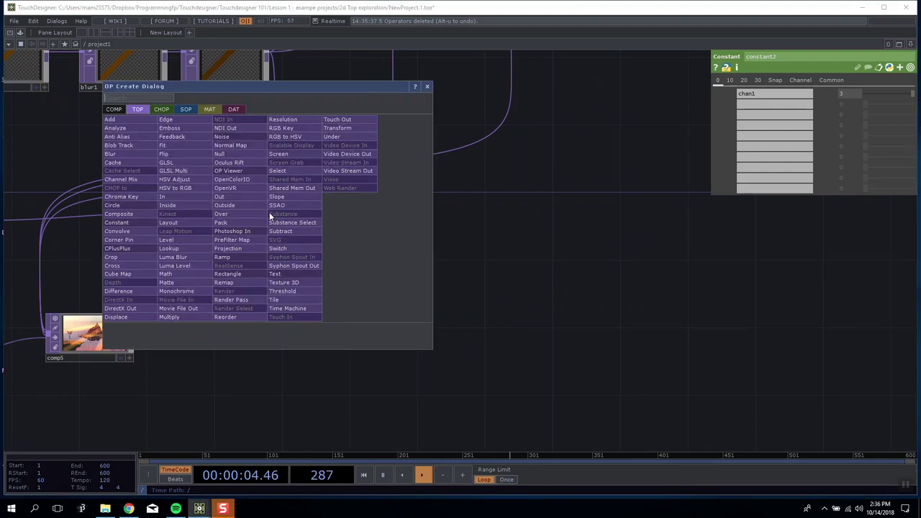
pyautogui.click(339, 128)
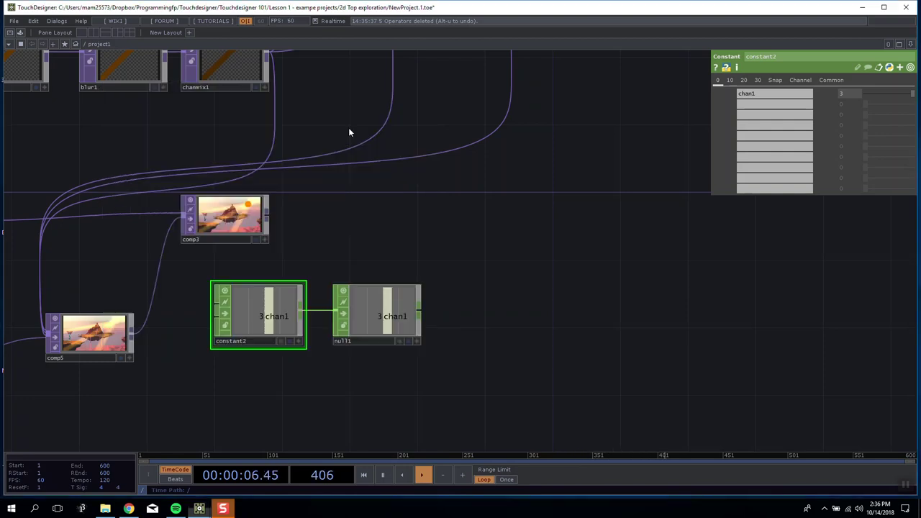
pyautogui.click(360, 220)
pyautogui.moveTo(362, 220); pyautogui.dragTo(397, 224)
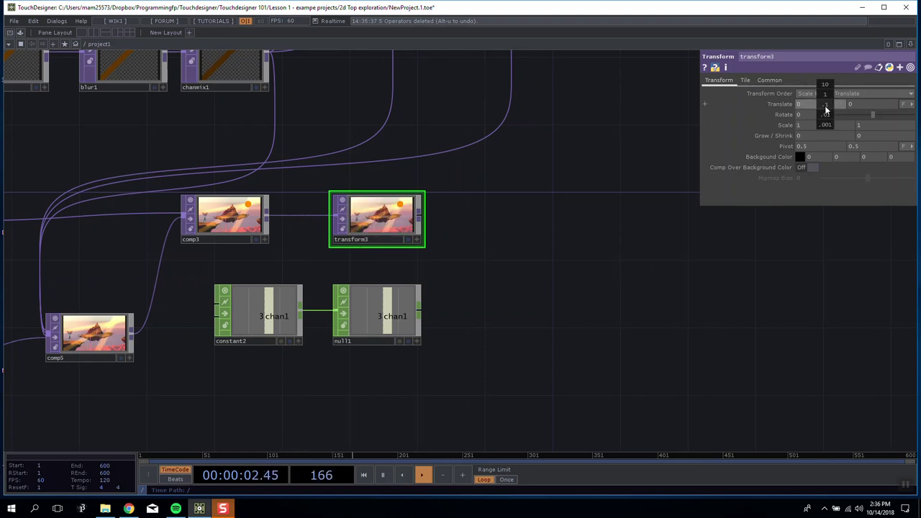
# Try adjusting the Transform's horizontal and vertical Translate values with the value ladder.
pyautogui.moveTo(826, 110)
pyautogui.mouseDown(button='middle')
pyautogui.moveTo(813, 111)
pyautogui.moveTo(826, 110)
pyautogui.mouseUp(button='middle')
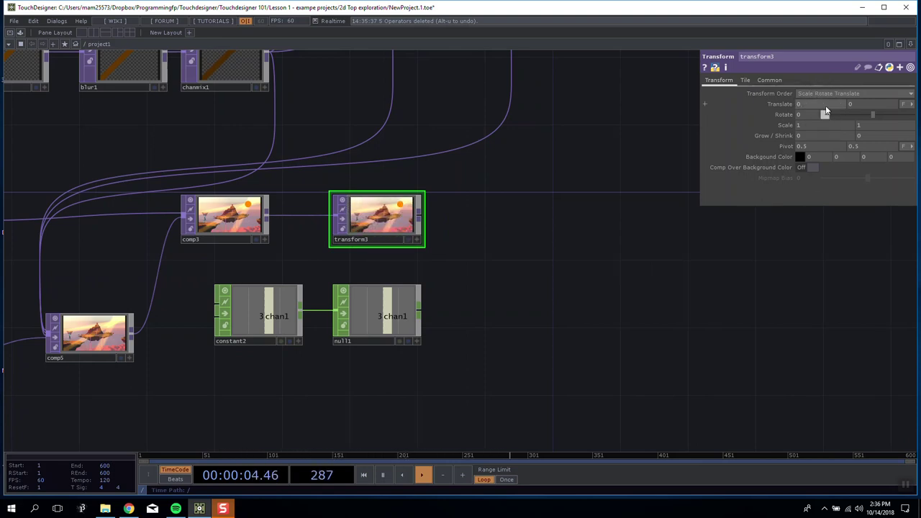
pyautogui.moveTo(883, 107); pyautogui.dragTo(884, 88, button='middle')
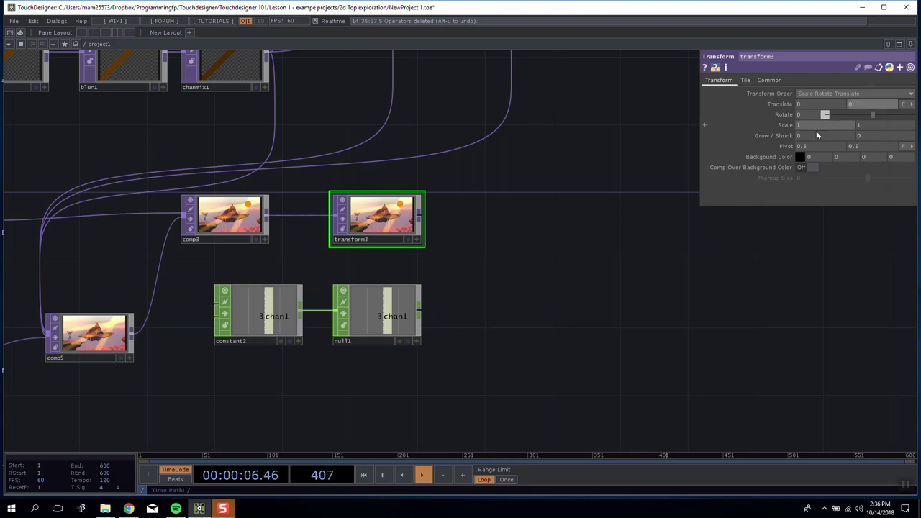
pyautogui.click(377, 317)
pyautogui.click(377, 215)
pyautogui.moveTo(549, 195); pyautogui.dragTo(496, 201)
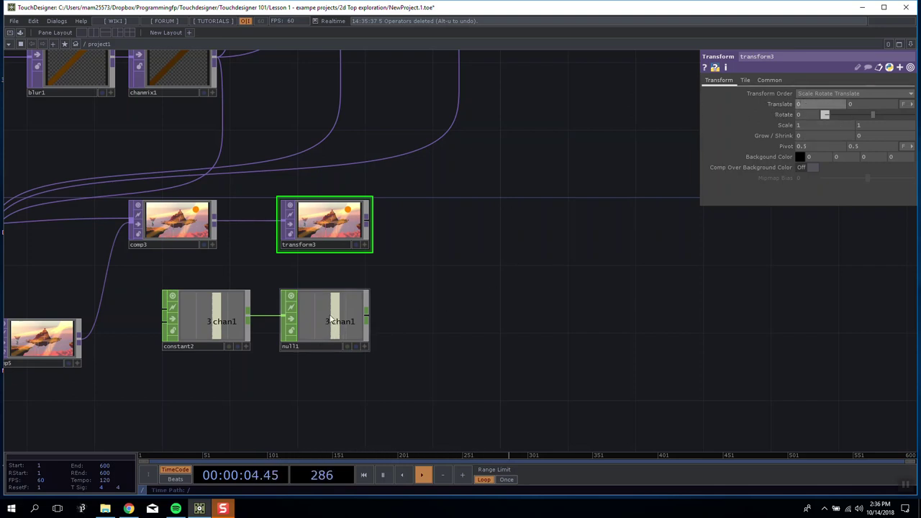
# Make the Null CHOP's viewer active, export its chan1 to the Transform's horizontal Translate with Export CHOP, and expand the Translate parameter.
pyautogui.click(365, 346)
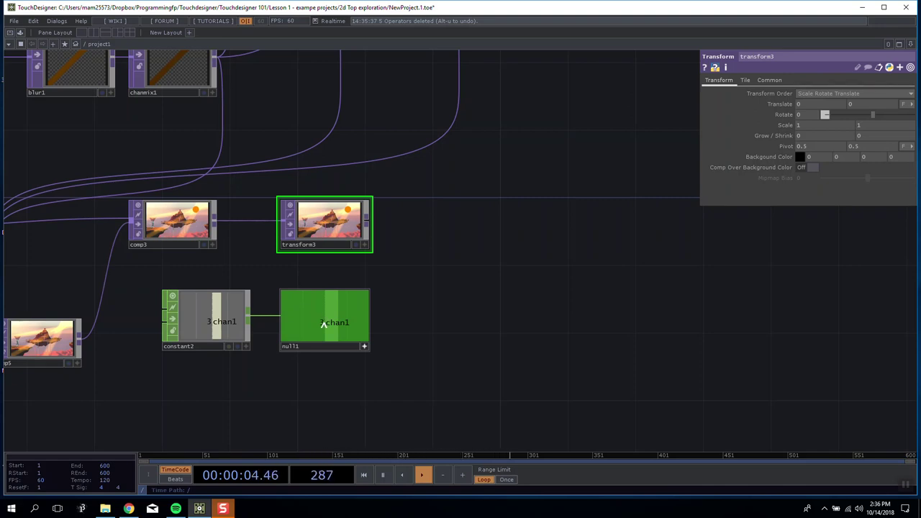
pyautogui.click(324, 324)
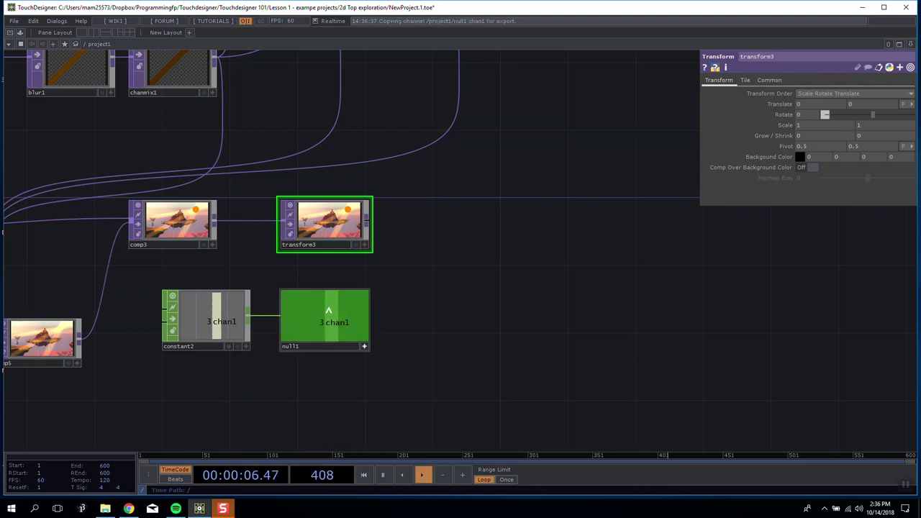
pyautogui.moveTo(329, 308); pyautogui.dragTo(328, 308)
pyautogui.moveTo(762, 118); pyautogui.dragTo(815, 98)
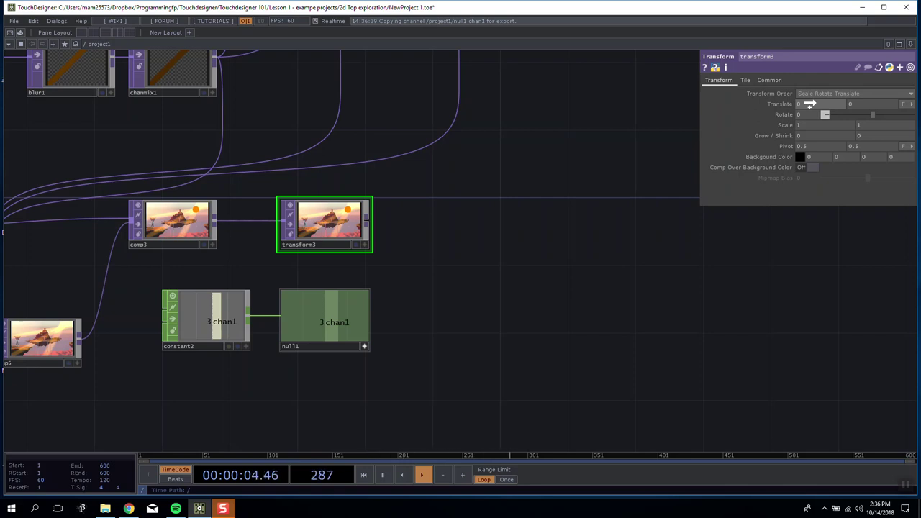
pyautogui.moveTo(811, 103); pyautogui.dragTo(814, 103)
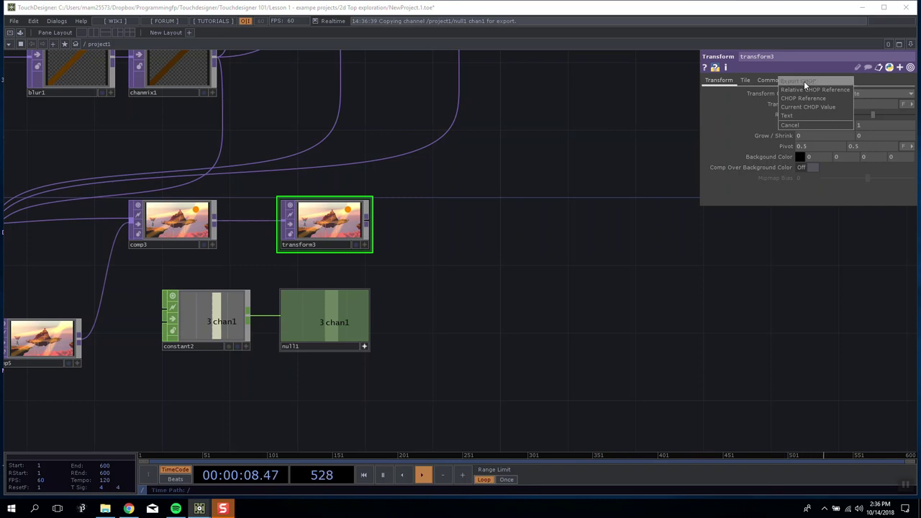
pyautogui.click(803, 81)
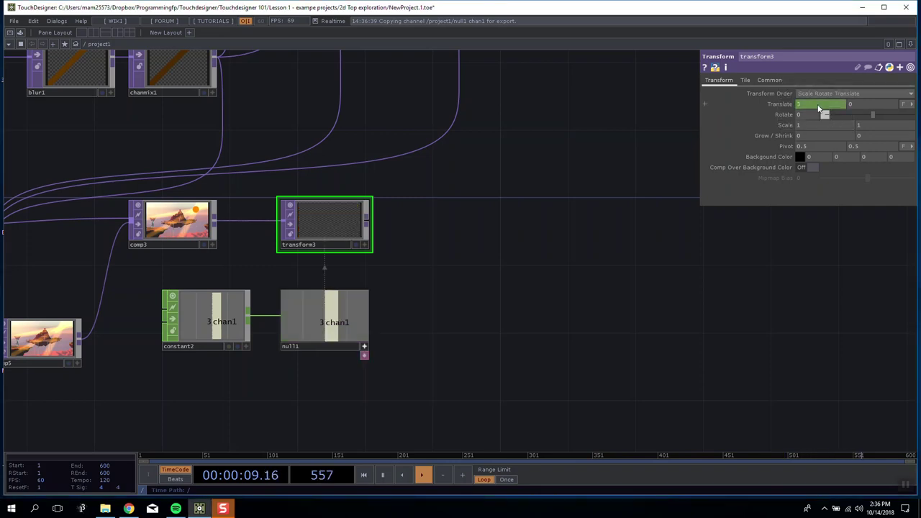
pyautogui.click(778, 105)
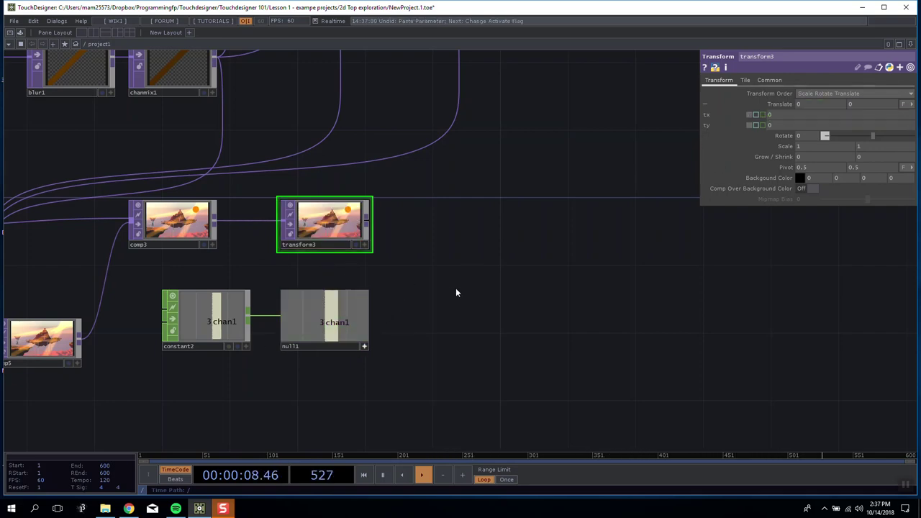
# Link the Transform's horizontal Translate to the Null's chan1 as a Relative CHOP Reference, and replace that with an absolute CHOP Reference.
pyautogui.moveTo(327, 316); pyautogui.dragTo(818, 112)
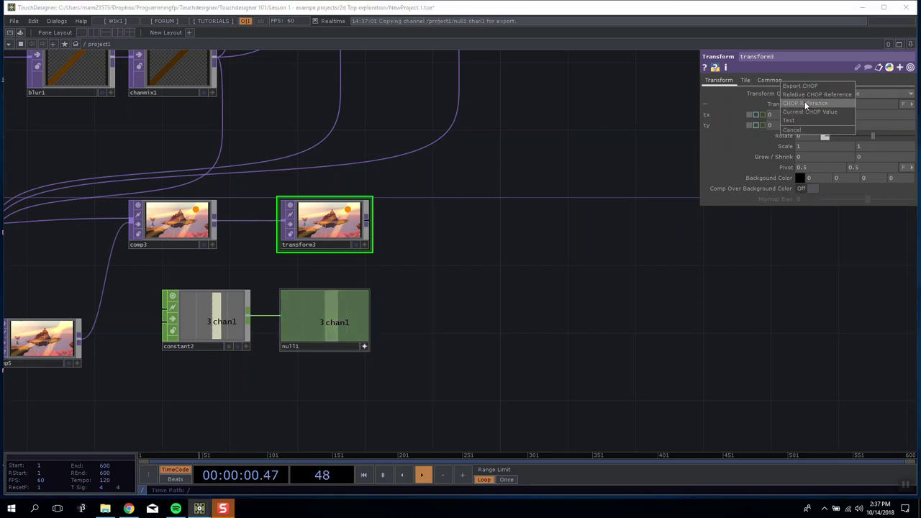
pyautogui.click(801, 94)
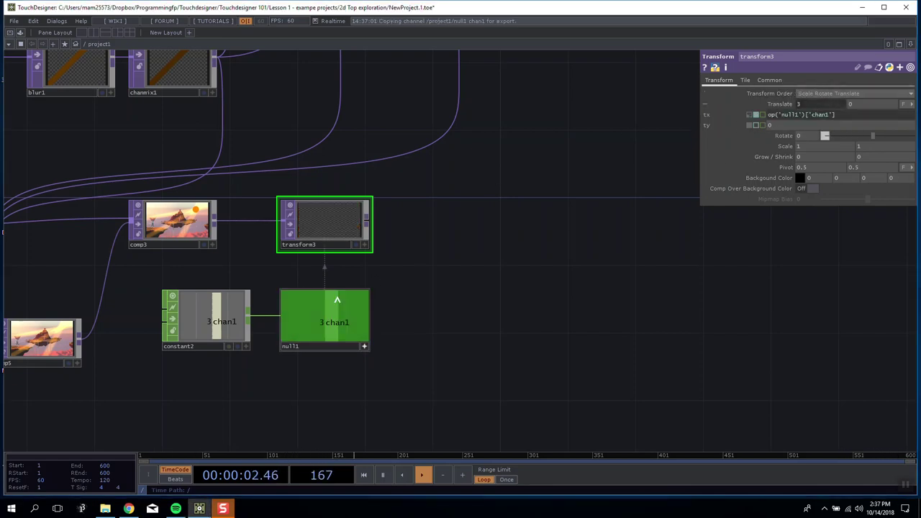
pyautogui.press('Tab')
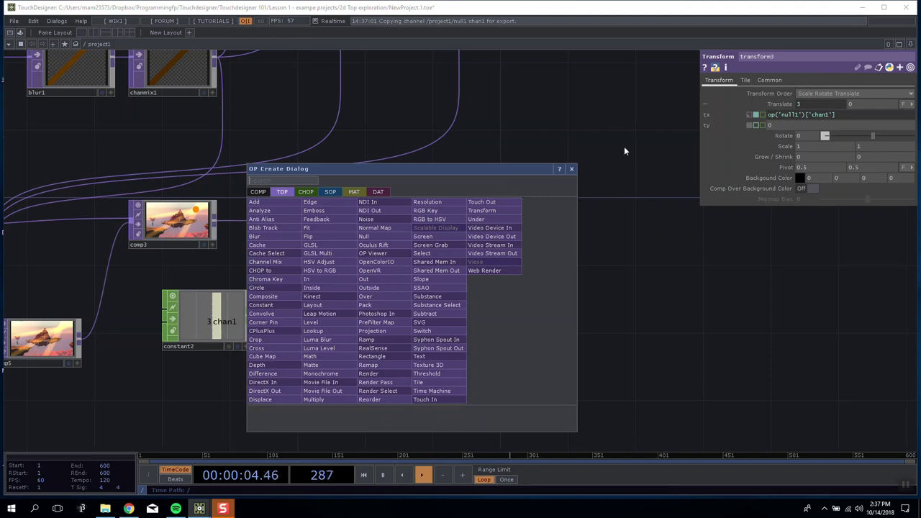
pyautogui.click(571, 169)
pyautogui.moveTo(805, 84); pyautogui.dragTo(821, 109)
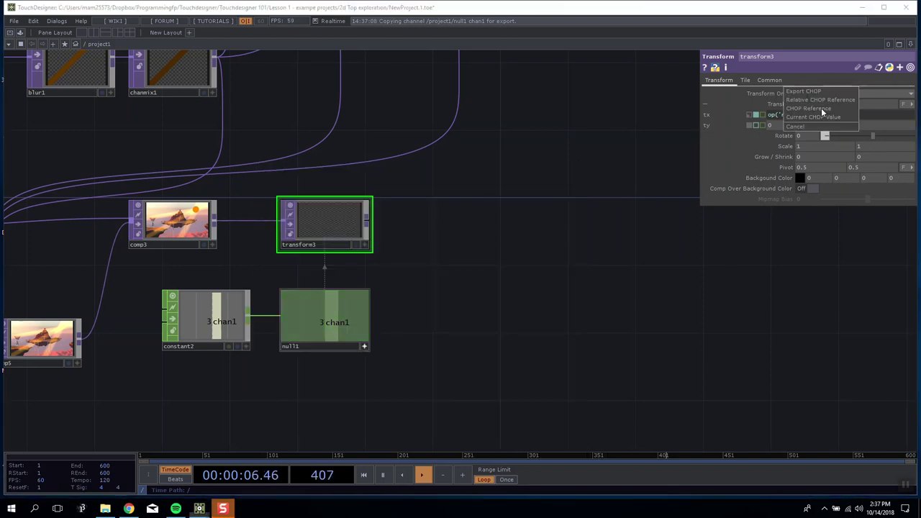
pyautogui.click(817, 108)
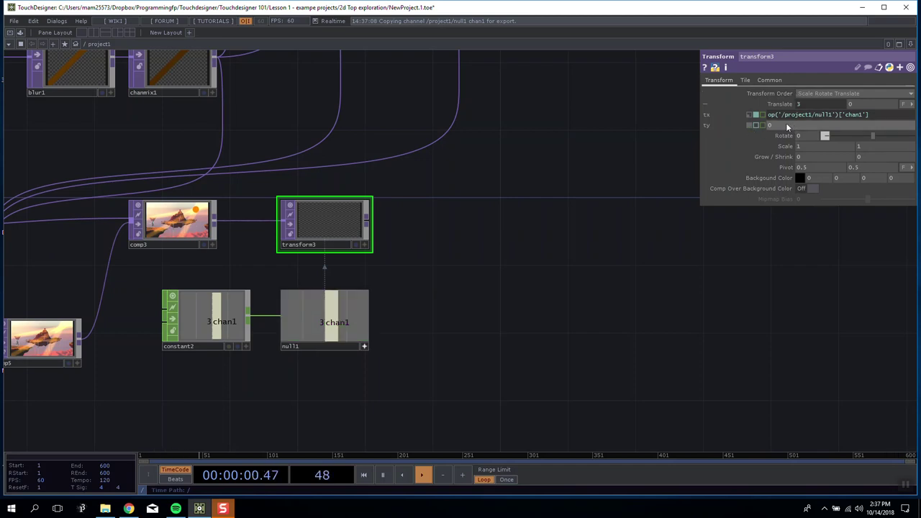
# Assign the Null's chan1 to the horizontal Translate as Current CHOP Value, and replace that with a CHOP Reference.
pyautogui.moveTo(339, 328); pyautogui.dragTo(821, 109)
pyautogui.click(821, 110)
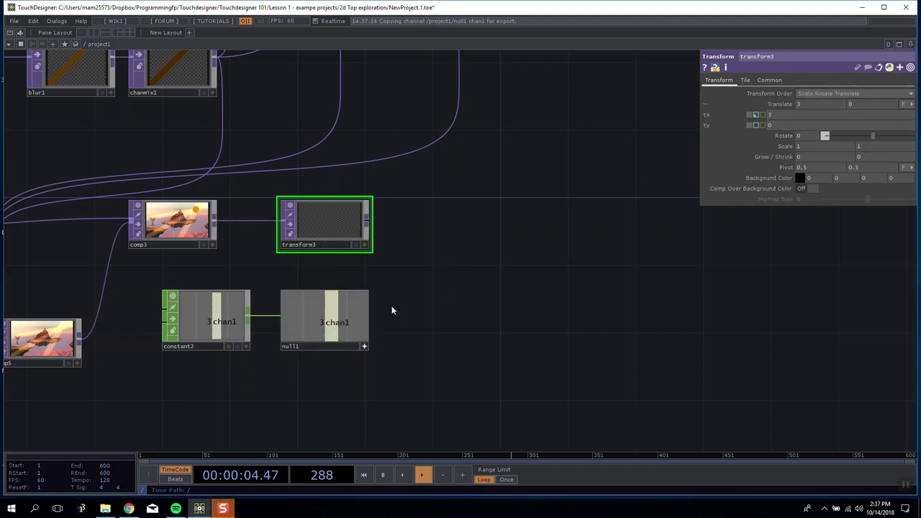
pyautogui.moveTo(343, 320); pyautogui.dragTo(808, 89)
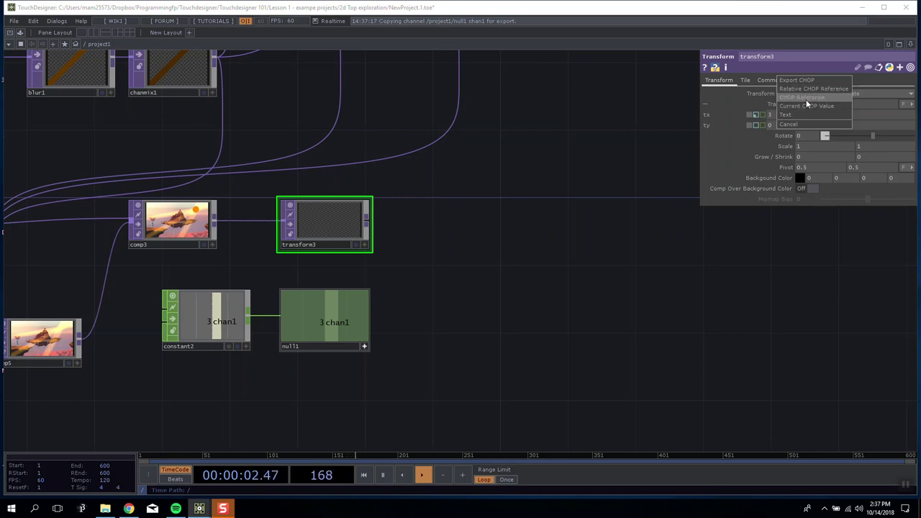
pyautogui.click(803, 97)
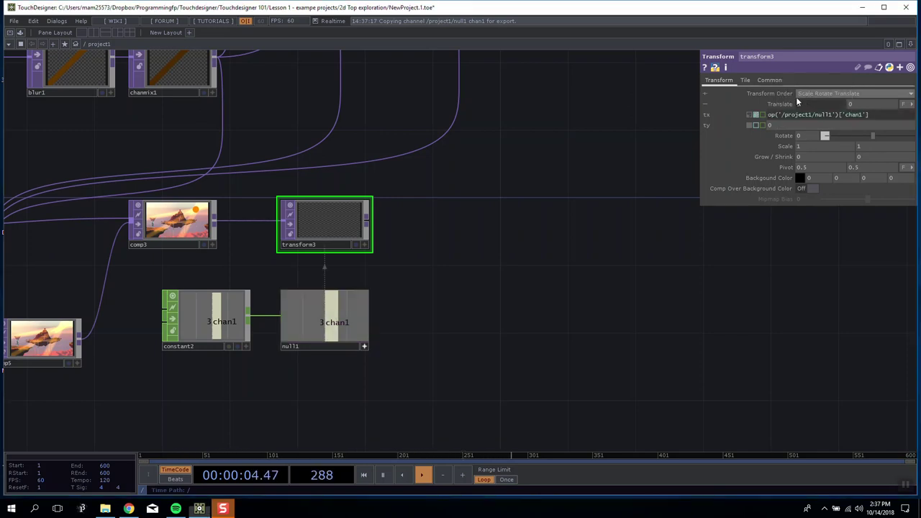
# Move the Constant and Null CHOPs together to the lower right of the Transform TOP, and select the Transform.
pyautogui.scroll(-2, 442, 208)
pyautogui.scroll(3, 442, 208)
pyautogui.scroll(-4, 428, 212)
pyautogui.scroll(4, 405, 214)
pyautogui.scroll(-2, 405, 214)
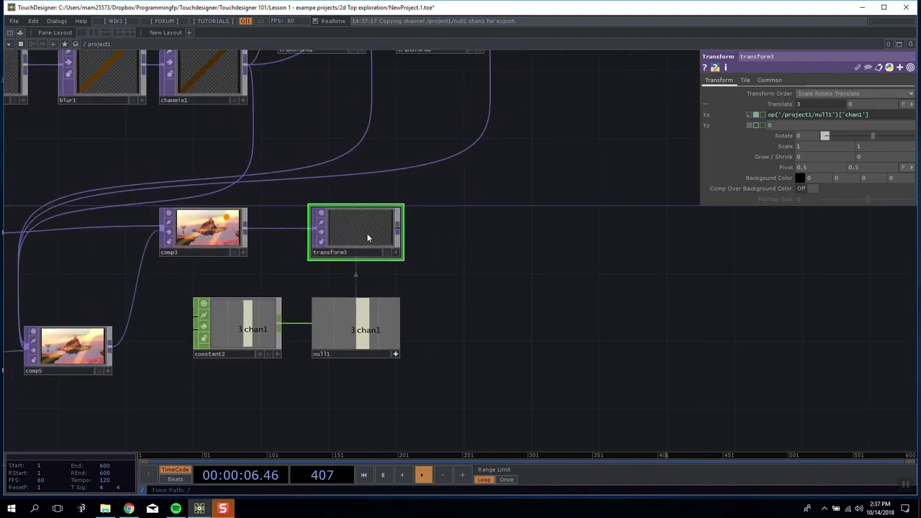
pyautogui.moveTo(553, 217); pyautogui.dragTo(773, 245)
pyautogui.scroll(-5, 149, 207)
pyautogui.scroll(4, 149, 206)
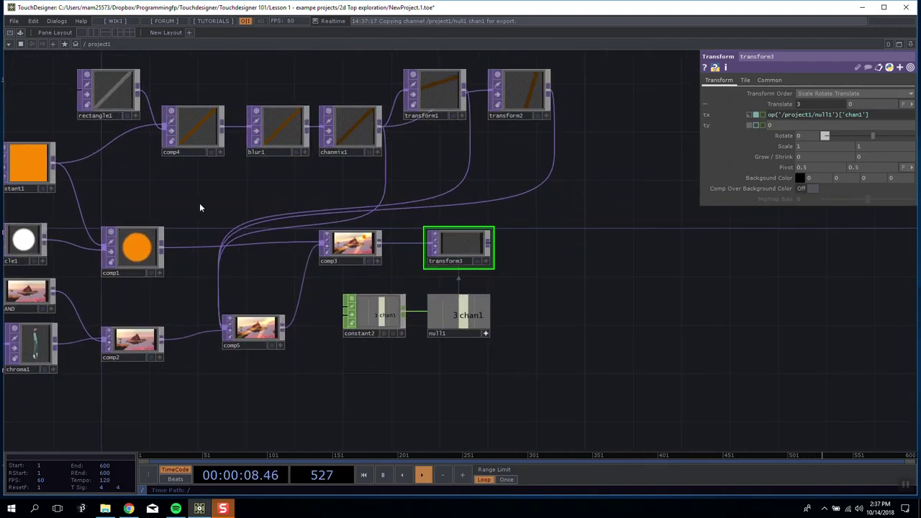
pyautogui.moveTo(258, 204); pyautogui.dragTo(398, 204)
pyautogui.moveTo(653, 353); pyautogui.dragTo(496, 306, button='right')
pyautogui.moveTo(496, 305); pyautogui.dragTo(652, 306)
pyautogui.moveTo(664, 239); pyautogui.dragTo(523, 232)
pyautogui.moveTo(448, 235); pyautogui.dragTo(508, 236)
pyautogui.moveTo(511, 235); pyautogui.dragTo(447, 239)
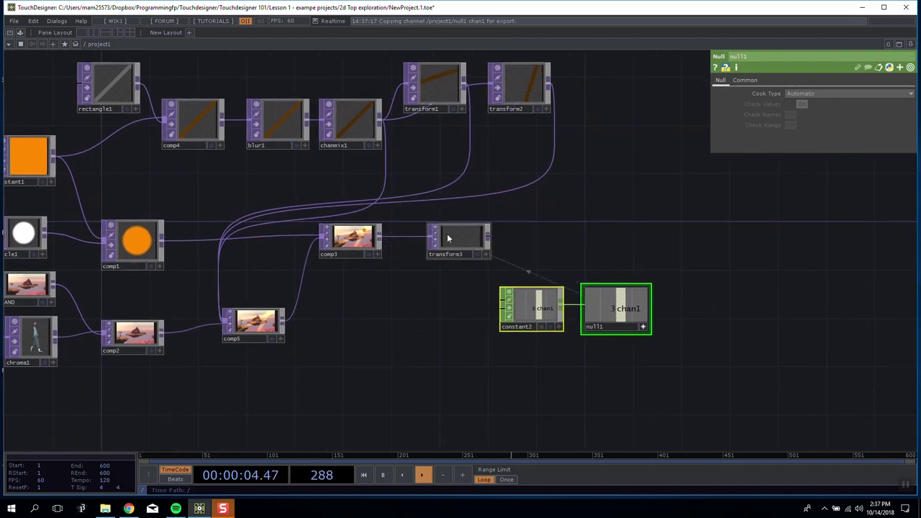
pyautogui.moveTo(440, 290); pyautogui.dragTo(463, 277)
pyautogui.moveTo(477, 234)
pyautogui.mouseDown()
pyautogui.moveTo(452, 237)
pyautogui.moveTo(486, 226)
pyautogui.mouseUp()
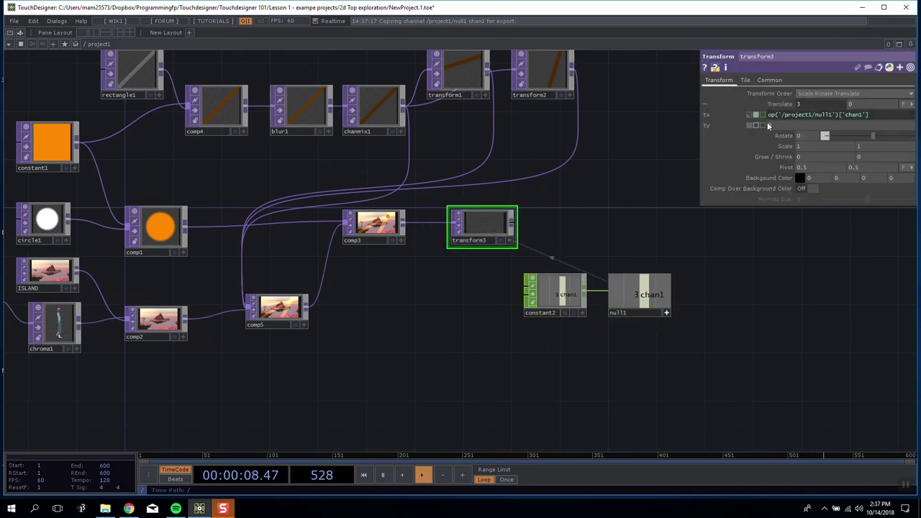
# Add a Container COMP below comp3.
pyautogui.press('Tab')
pyautogui.click(169, 232)
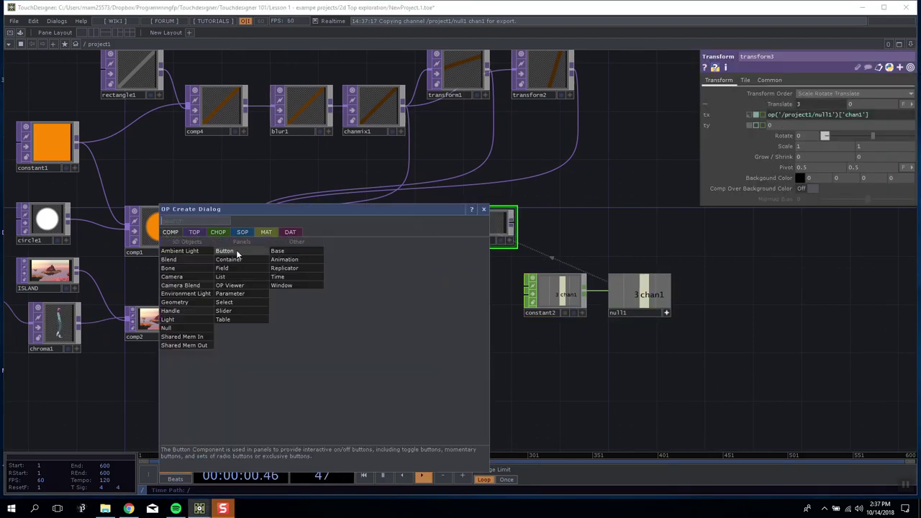
pyautogui.click(237, 254)
pyautogui.click(391, 307)
pyautogui.click(478, 235)
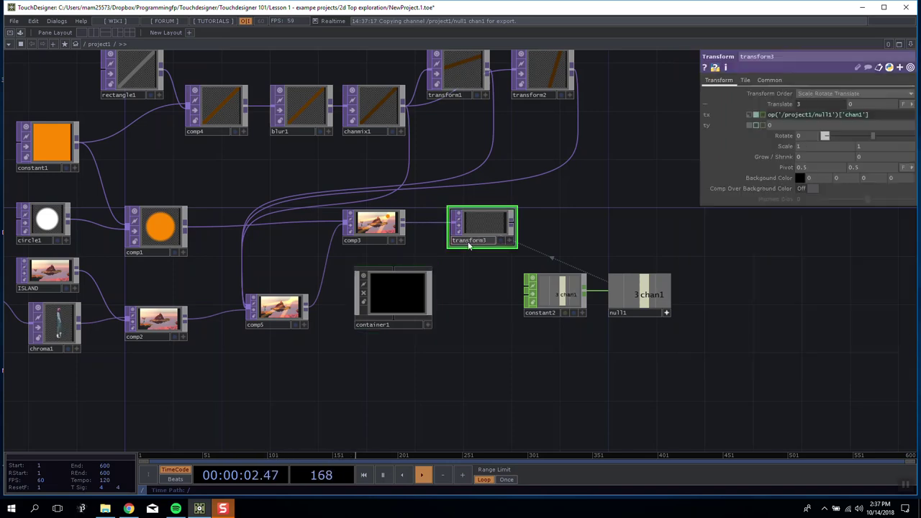
pyautogui.click(392, 290)
pyautogui.press('i')
pyautogui.hotkey('ctrl', 'v')
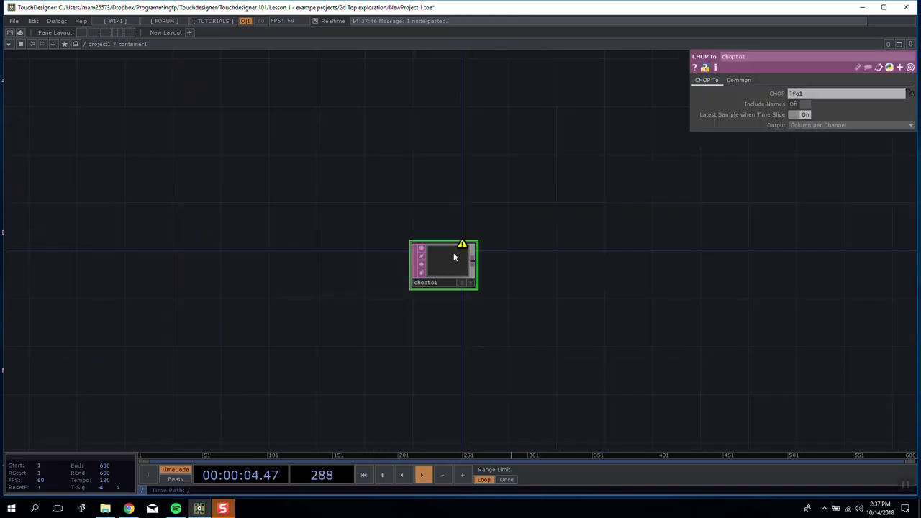
pyautogui.press('Delete')
pyautogui.press('u')
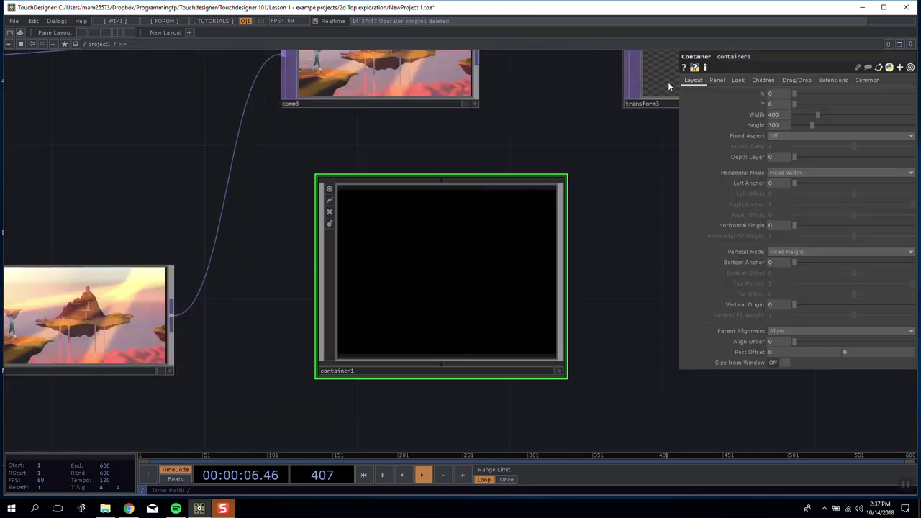
# Copy the Transform TOP into container1 and examine the path in its horizontal Translate expression.
pyautogui.click(667, 79)
pyautogui.hotkey('ctrl', 'c')
pyautogui.click(375, 318)
pyautogui.press('i')
pyautogui.hotkey('ctrl', 'v')
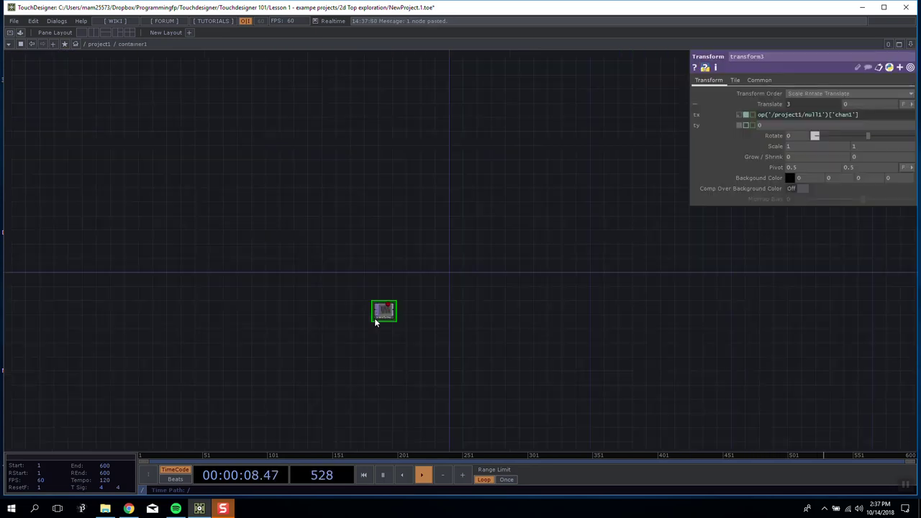
pyautogui.scroll(8, 382, 311)
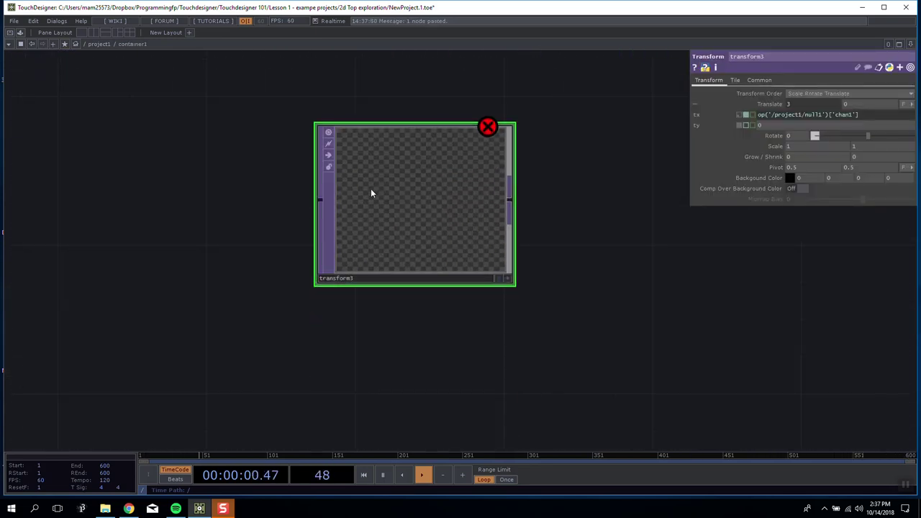
pyautogui.click(821, 117)
pyautogui.moveTo(826, 117); pyautogui.dragTo(771, 115)
pyautogui.click(658, 166)
# Delete container1 and move the Constant and Null CHOPs back beneath the Transform TOP.
pyautogui.scroll(-10, 565, 180)
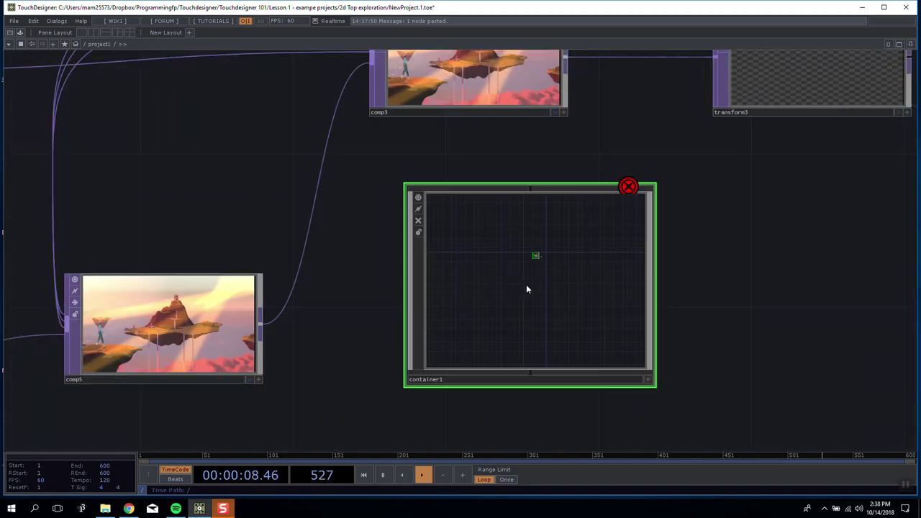
pyautogui.press('Delete')
pyautogui.moveTo(523, 277); pyautogui.dragTo(406, 273)
pyautogui.scroll(-5, 517, 270)
pyautogui.moveTo(494, 264); pyautogui.dragTo(590, 319, button='right')
pyautogui.moveTo(455, 307); pyautogui.dragTo(288, 306)
# Set the Constant CHOP's chan1 to 0.
pyautogui.click(288, 307)
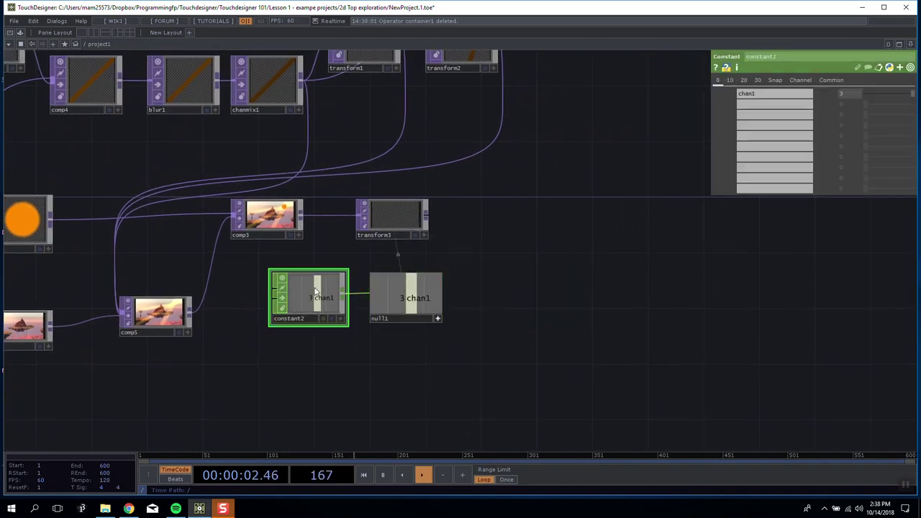
pyautogui.moveTo(852, 94)
pyautogui.mouseDown(button='middle')
pyautogui.moveTo(850, 75)
pyautogui.moveTo(847, 85)
pyautogui.mouseUp(button='middle')
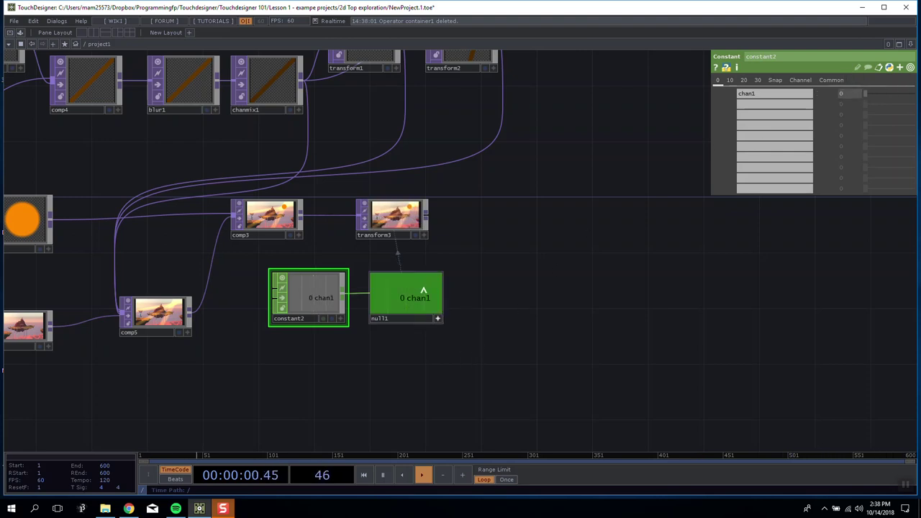
# Delete the Constant and Null CHOPs together with the Transform TOP after comp3.
pyautogui.moveTo(445, 346); pyautogui.dragTo(218, 278, button='right')
pyautogui.moveTo(472, 352); pyautogui.dragTo(296, 270, button='right')
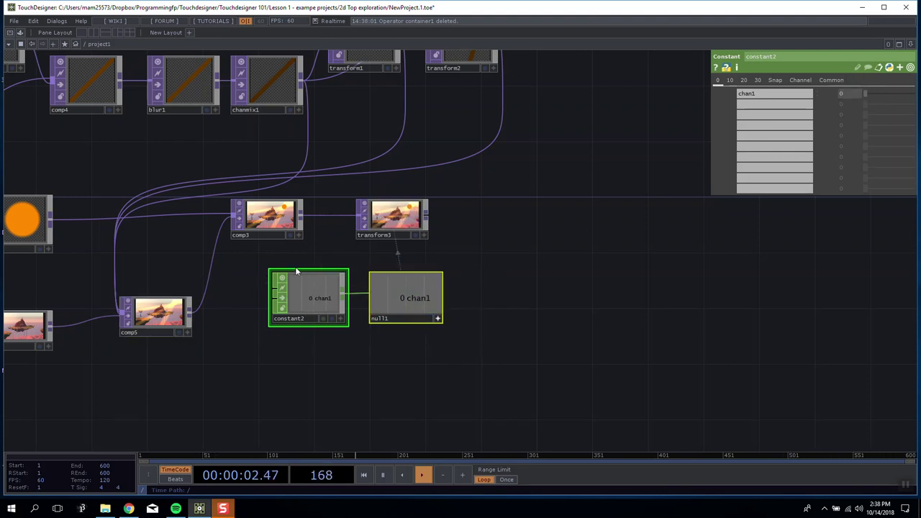
pyautogui.press('Delete')
pyautogui.click(402, 230)
pyautogui.press('Delete')
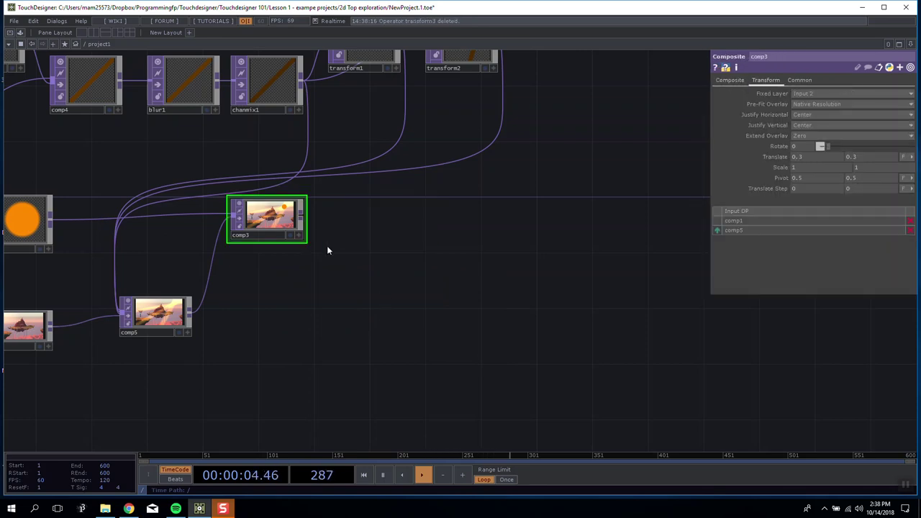
# Append a Null TOP to comp3's output and place it well to the right, level with comp3.
pyautogui.rightClick(304, 216)
pyautogui.click(253, 150)
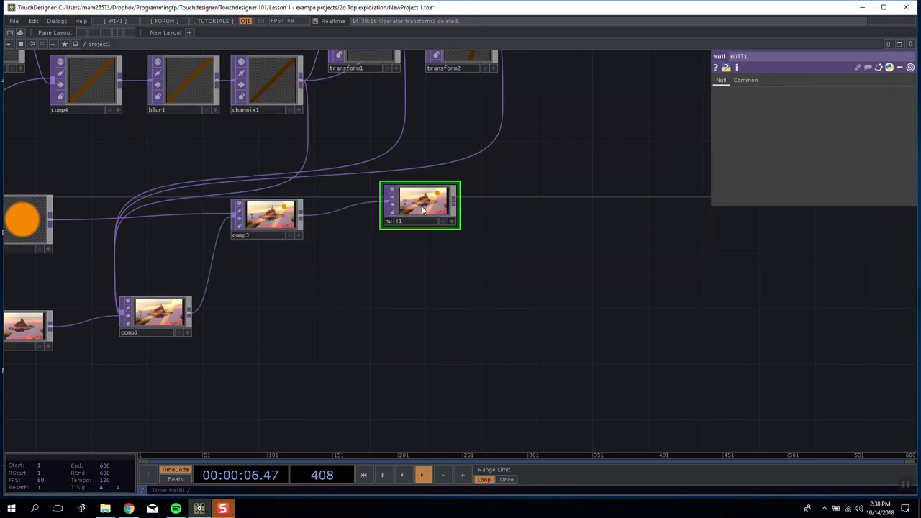
pyautogui.click(432, 208)
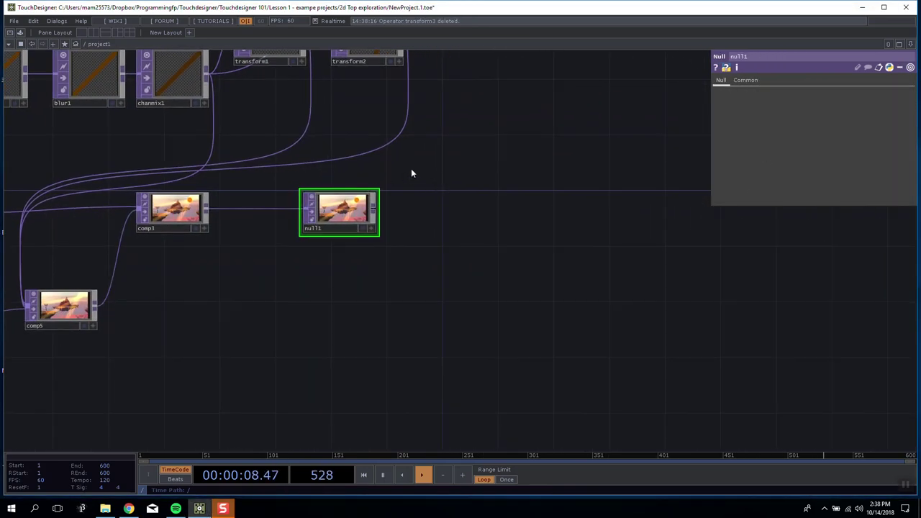
pyautogui.moveTo(352, 201); pyautogui.dragTo(516, 180)
# Go up to the parent network and set the project1 container's Background TOP to ./null1.
pyautogui.scroll(-10, 518, 180)
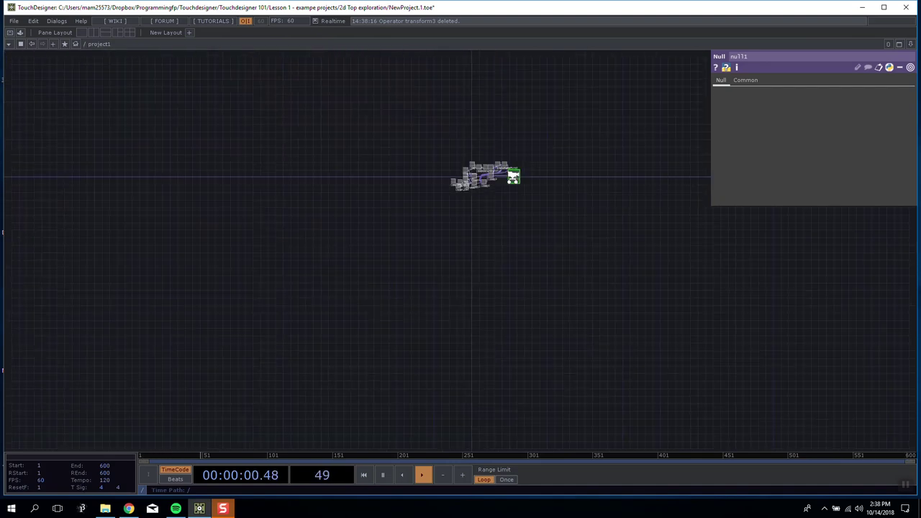
pyautogui.moveTo(283, 154); pyautogui.dragTo(52, 164)
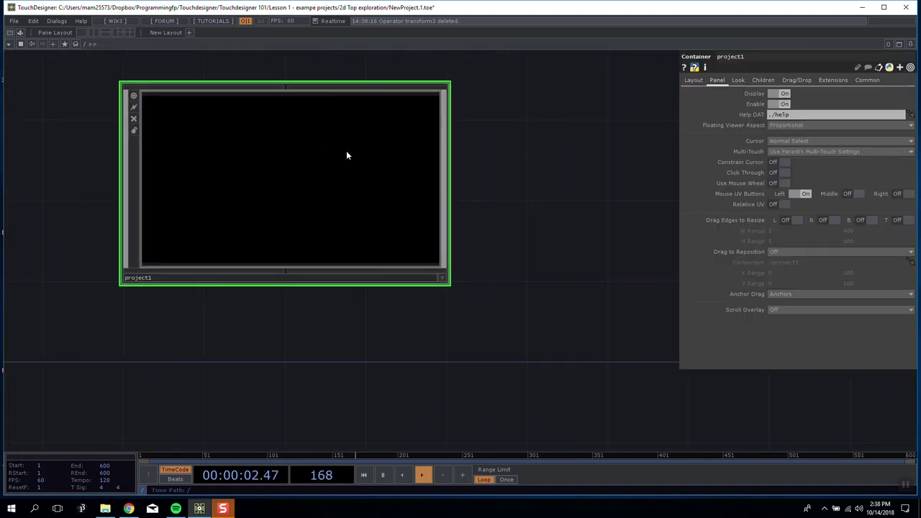
pyautogui.moveTo(519, 92); pyautogui.dragTo(624, 202)
pyautogui.moveTo(394, 165); pyautogui.dragTo(389, 127)
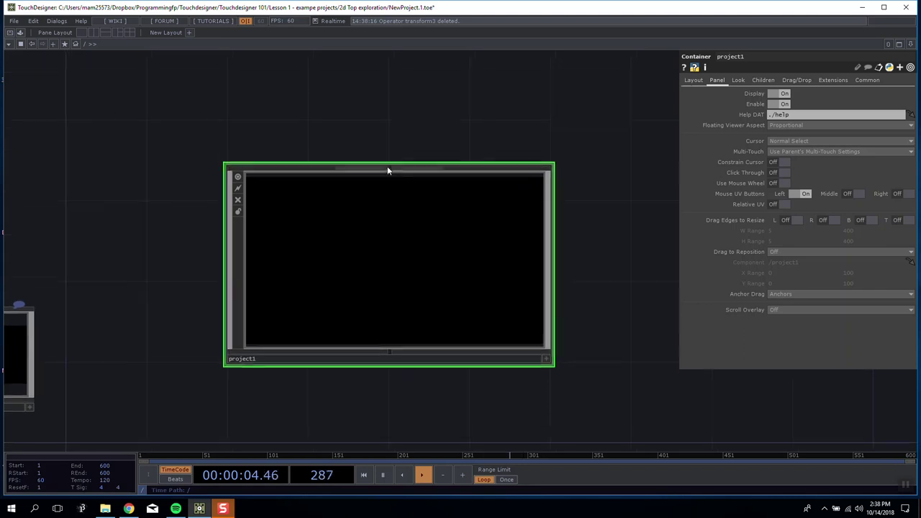
pyautogui.click(740, 81)
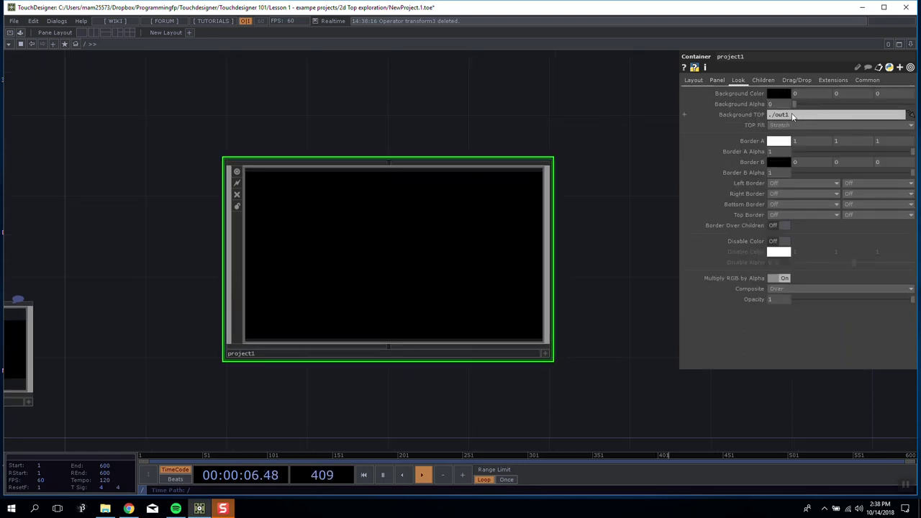
pyautogui.moveTo(793, 115); pyautogui.dragTo(771, 118)
pyautogui.write('./nu')
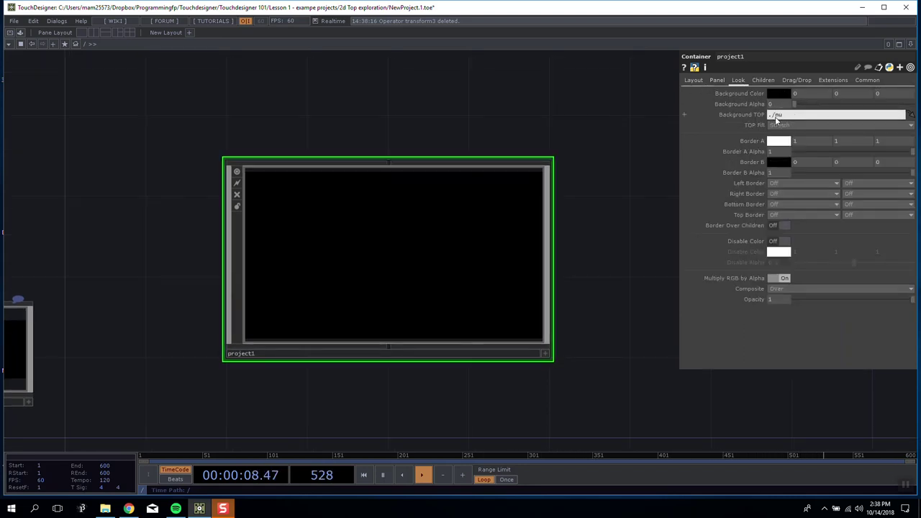
pyautogui.write('ll1')
pyautogui.press('Return')
# Turn on the display of null1 inside project1 so its image fills the network background, and return to the parent network.
pyautogui.scroll(5, 479, 253)
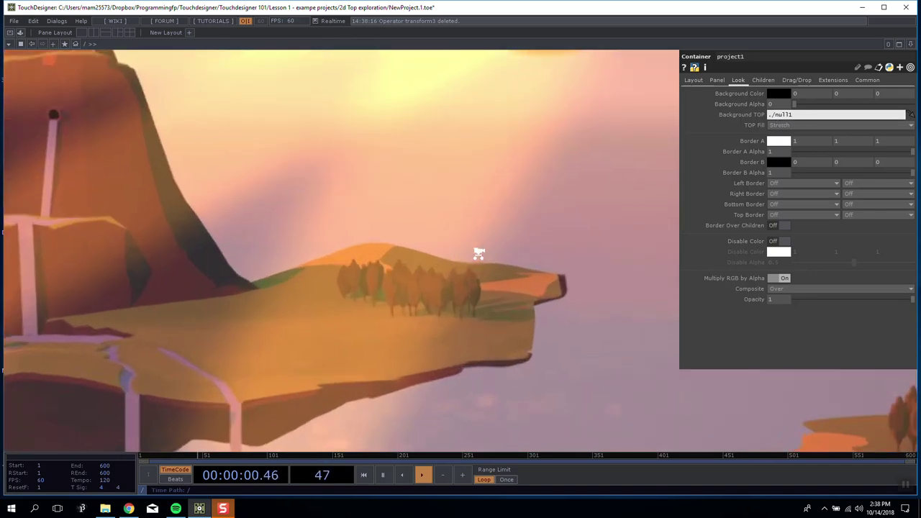
pyautogui.scroll(3, 479, 253)
pyautogui.moveTo(629, 260); pyautogui.dragTo(759, 261)
pyautogui.moveTo(818, 293); pyautogui.dragTo(623, 297)
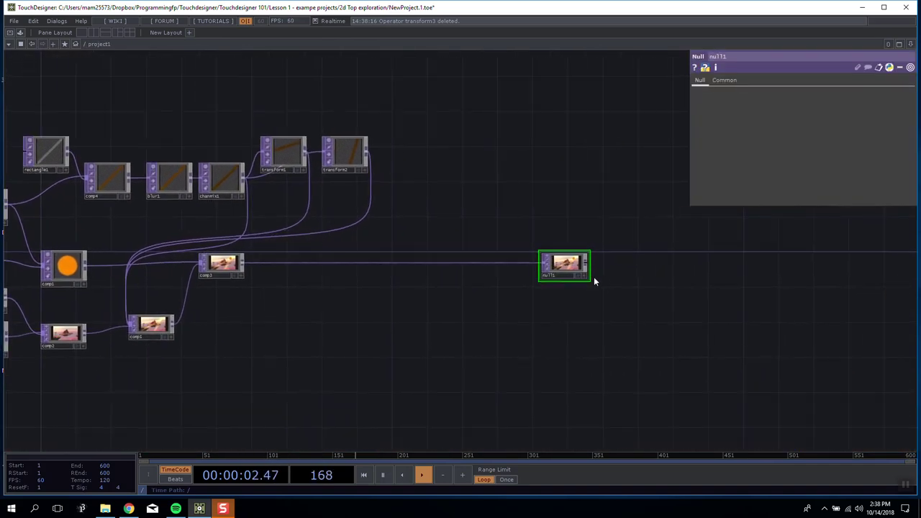
pyautogui.click(578, 275)
pyautogui.moveTo(486, 274); pyautogui.dragTo(670, 282)
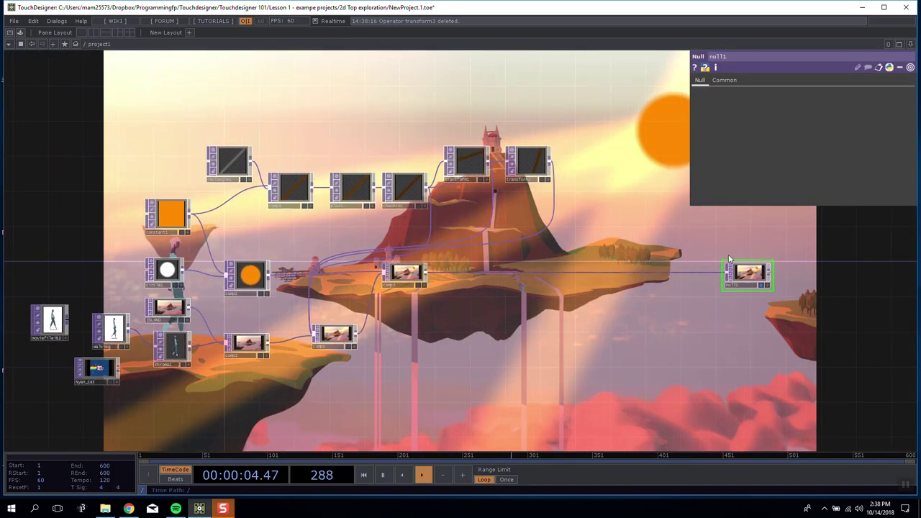
pyautogui.moveTo(746, 274); pyautogui.dragTo(780, 276)
pyautogui.scroll(5, 776, 276)
pyautogui.moveTo(763, 415); pyautogui.dragTo(506, 295)
pyautogui.scroll(-2, 506, 295)
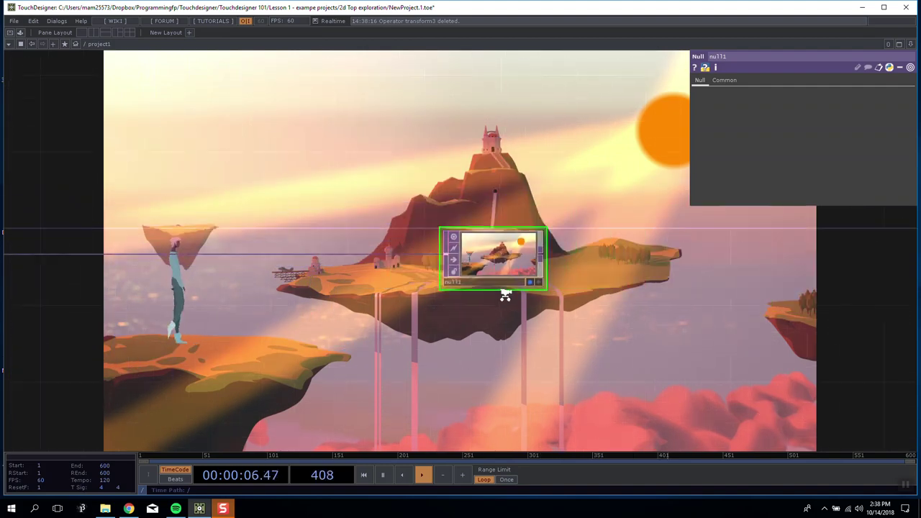
pyautogui.scroll(-10, 506, 295)
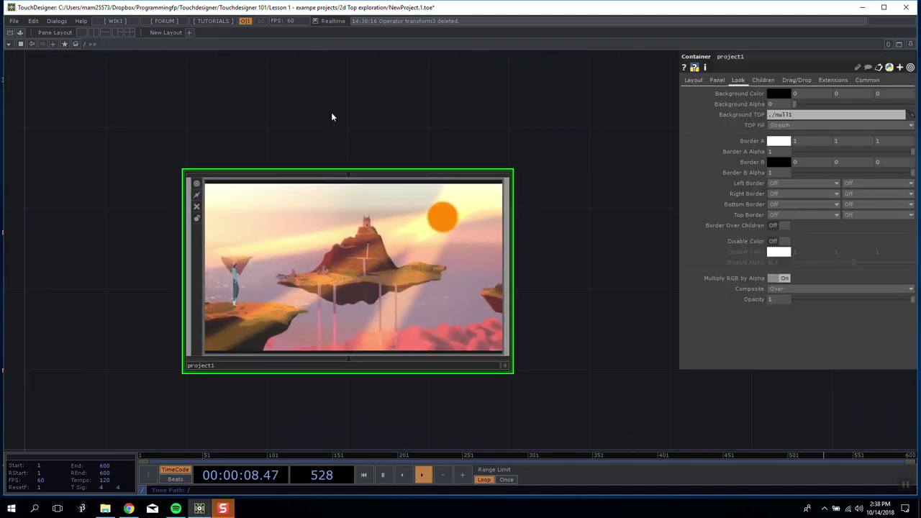
# Select the perform window component, open the perform window to view project1's output, and close it again.
pyautogui.moveTo(354, 246); pyautogui.dragTo(430, 197)
pyautogui.moveTo(309, 193); pyautogui.dragTo(341, 184)
pyautogui.click(192, 277)
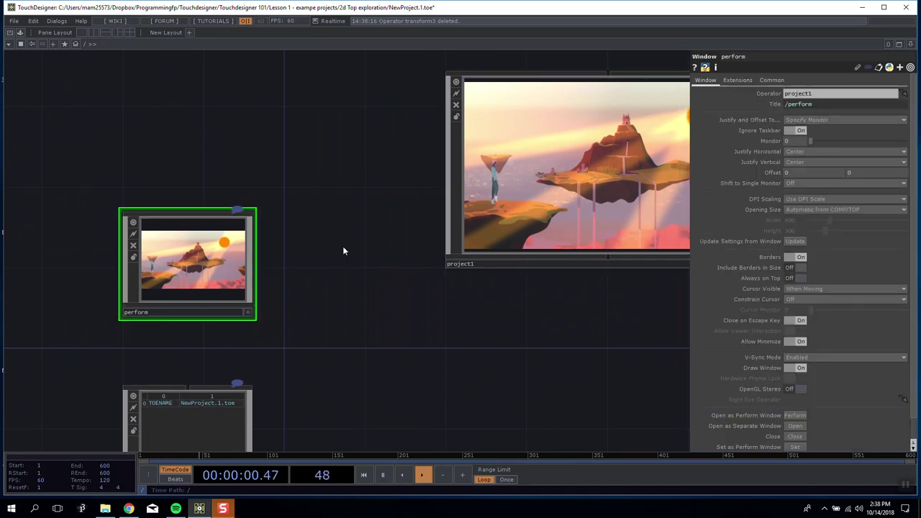
pyautogui.click(11, 34)
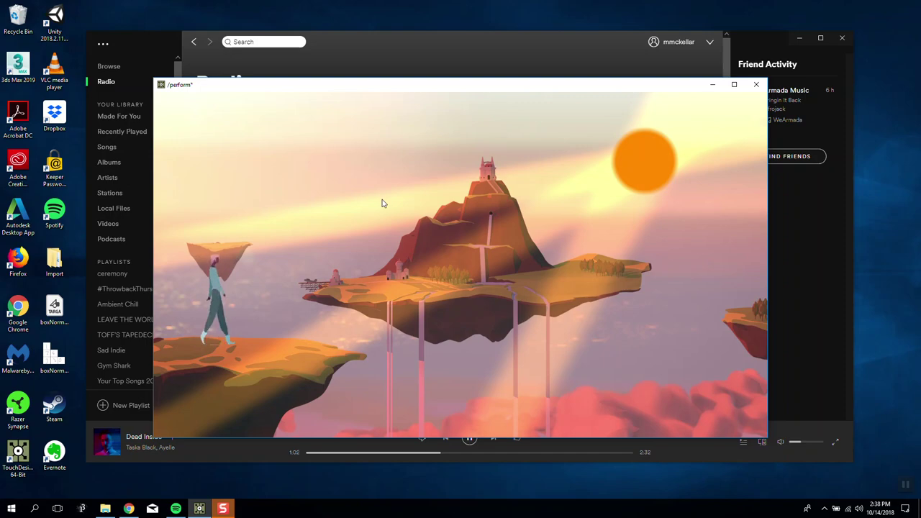
pyautogui.press('Escape')
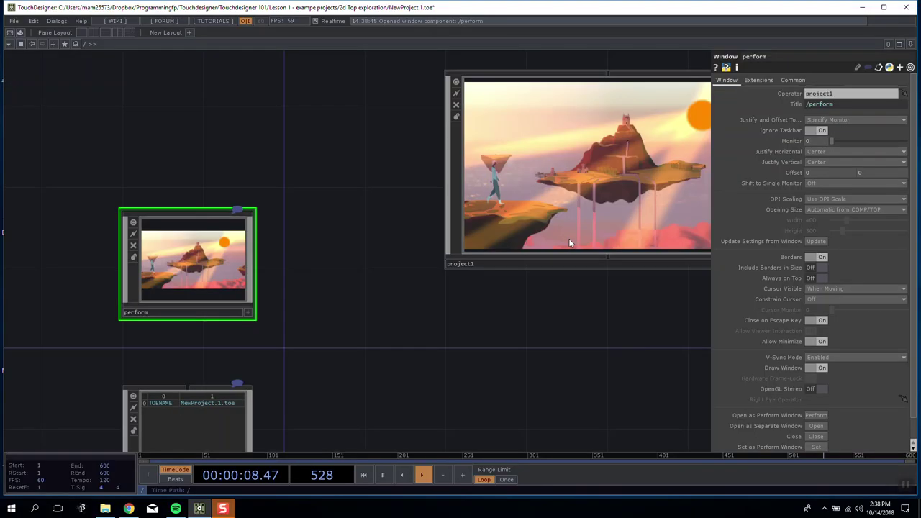
# Look over the project1 container and the perform component in the root network, and go inside project1.
pyautogui.click(568, 238)
pyautogui.moveTo(518, 344); pyautogui.dragTo(265, 317)
pyautogui.moveTo(349, 278); pyautogui.dragTo(493, 375)
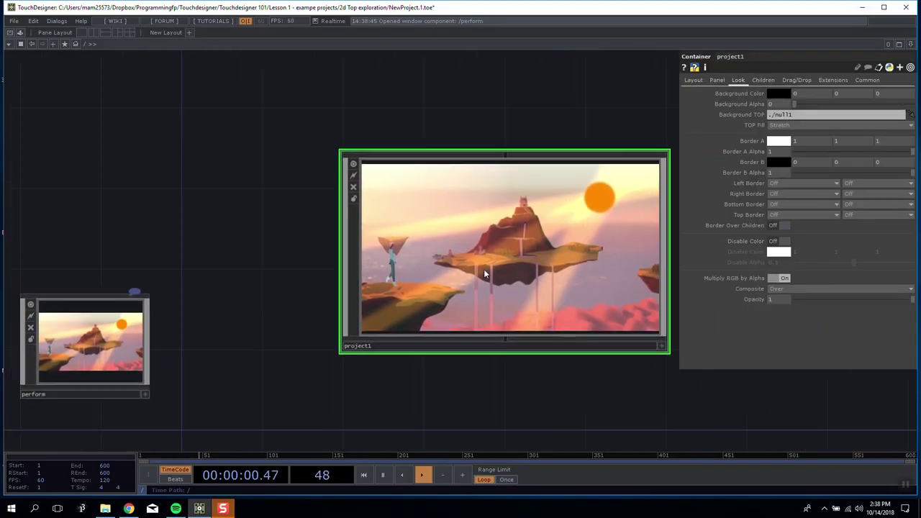
pyautogui.click(112, 348)
pyautogui.moveTo(134, 237); pyautogui.dragTo(77, 213)
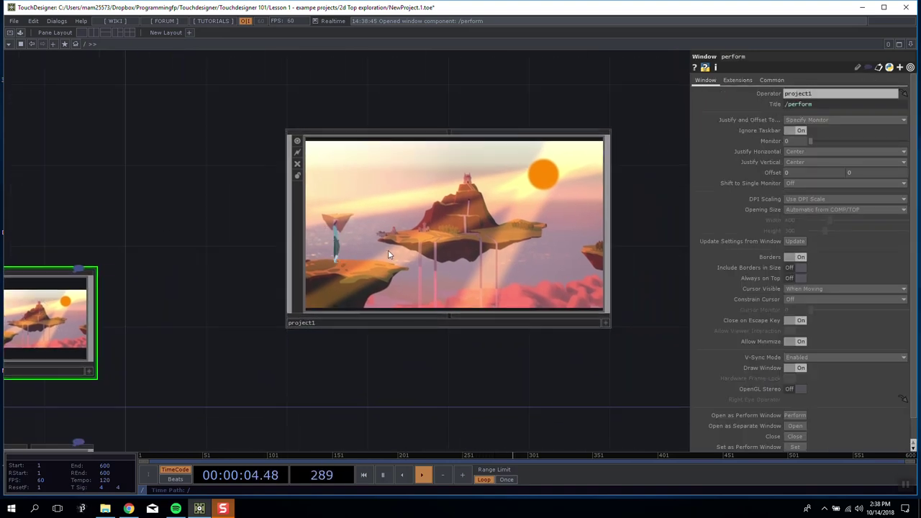
pyautogui.scroll(5, 411, 236)
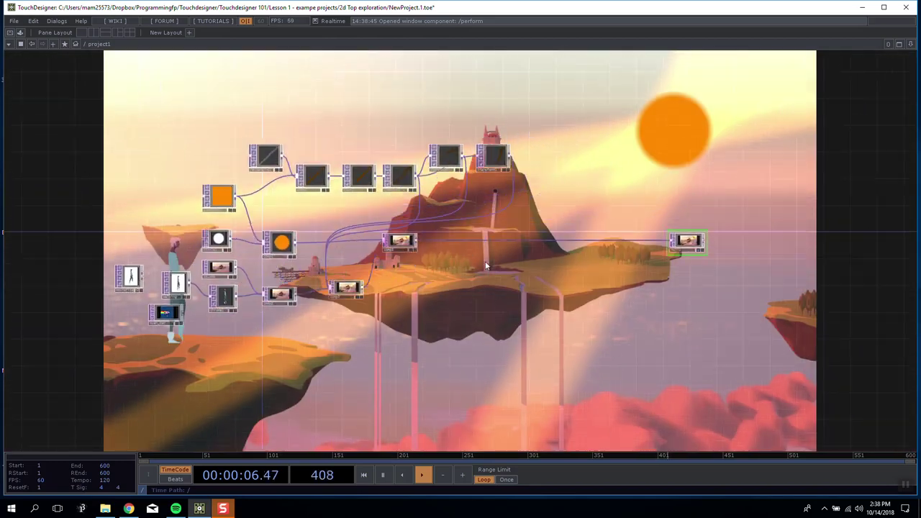
# Split the workspace into one main pane beside two stacked panes, and widen the main network pane.
pyautogui.click(119, 34)
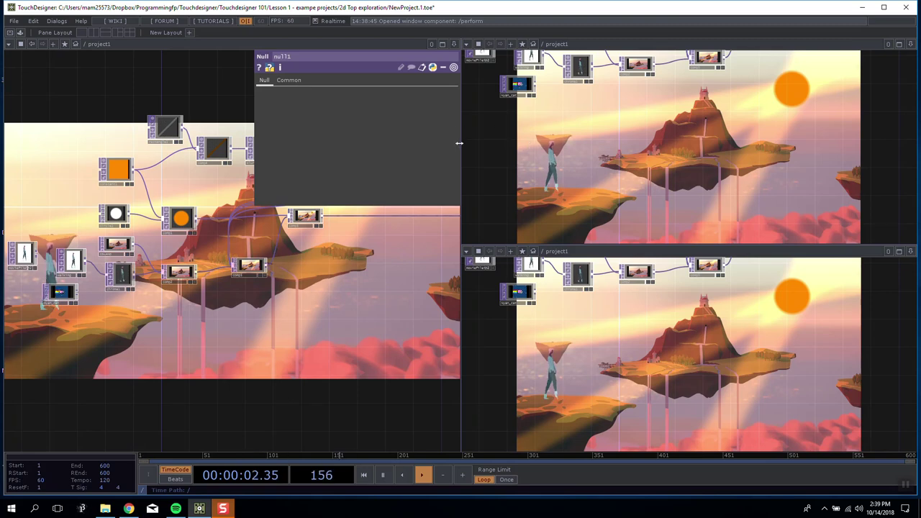
pyautogui.moveTo(522, 245); pyautogui.dragTo(524, 250)
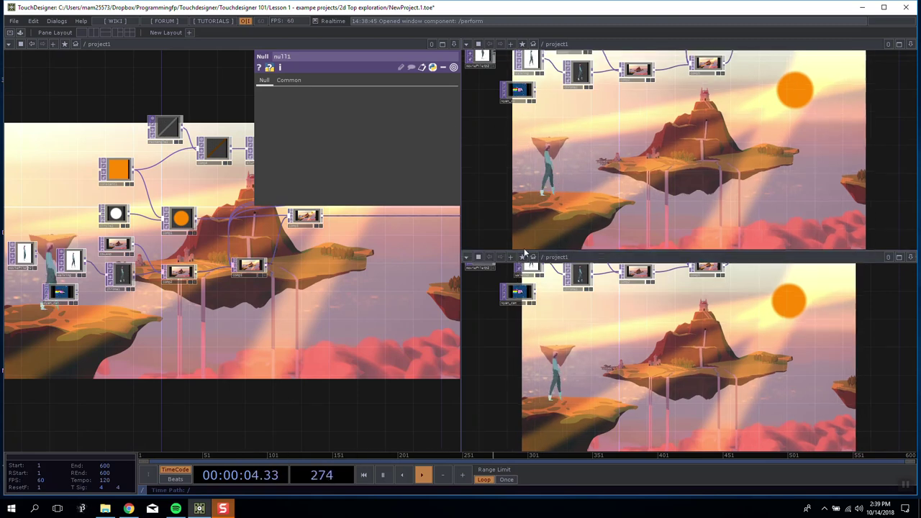
pyautogui.moveTo(676, 246); pyautogui.dragTo(675, 248)
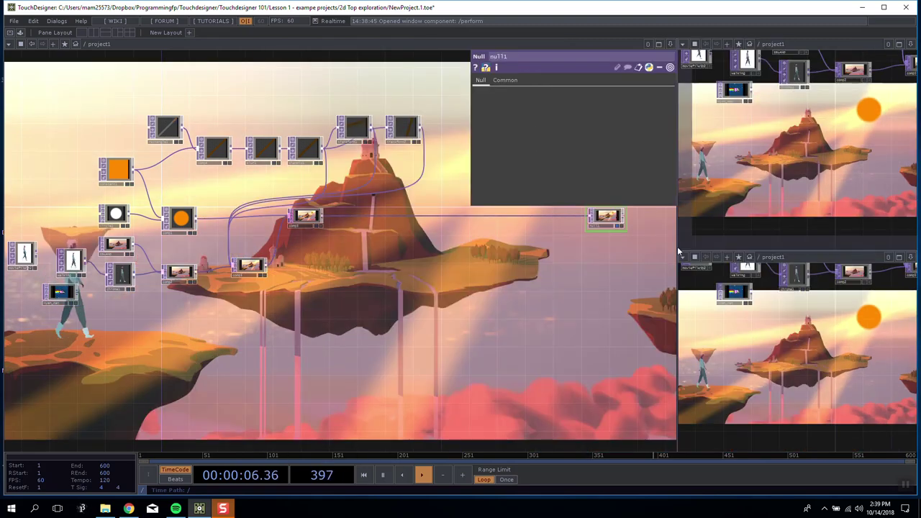
pyautogui.moveTo(381, 261); pyautogui.dragTo(367, 297)
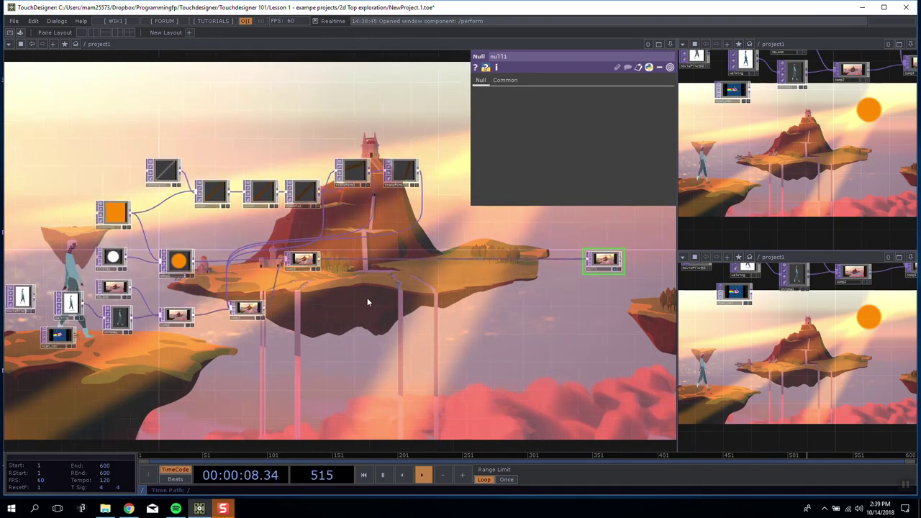
pyautogui.moveTo(548, 303); pyautogui.dragTo(523, 289)
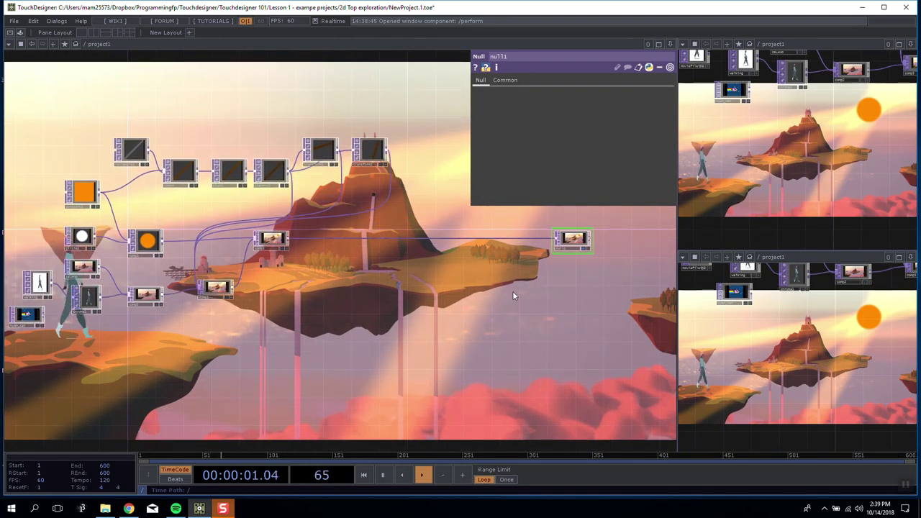
# Change the upper stacked pane to a Panel view of project1.
pyautogui.click(684, 42)
pyautogui.click(703, 67)
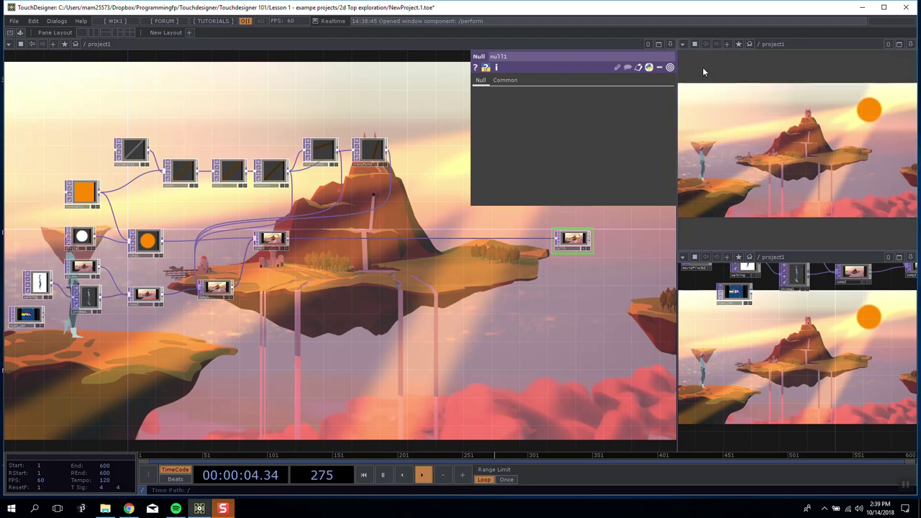
pyautogui.click(770, 44)
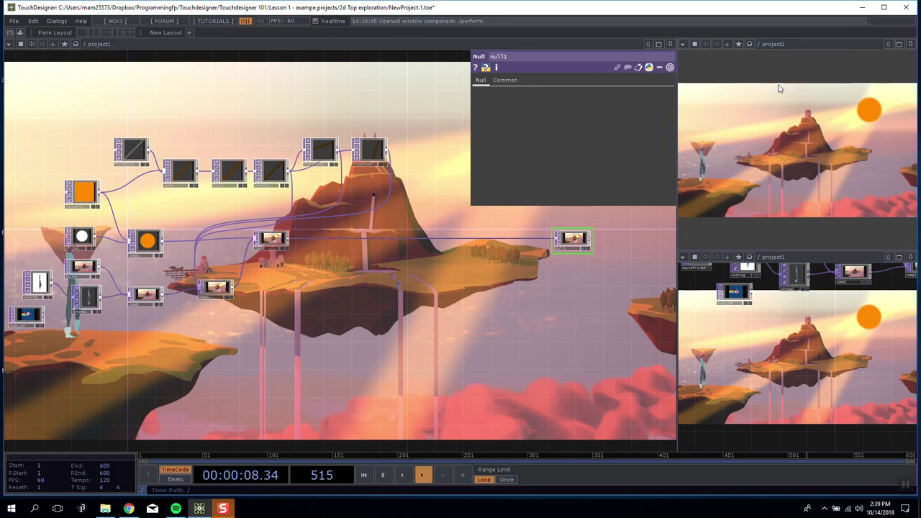
# Go up to the parent network in the main pane to examine the project1 container, and go back inside it.
pyautogui.scroll(-6, 408, 284)
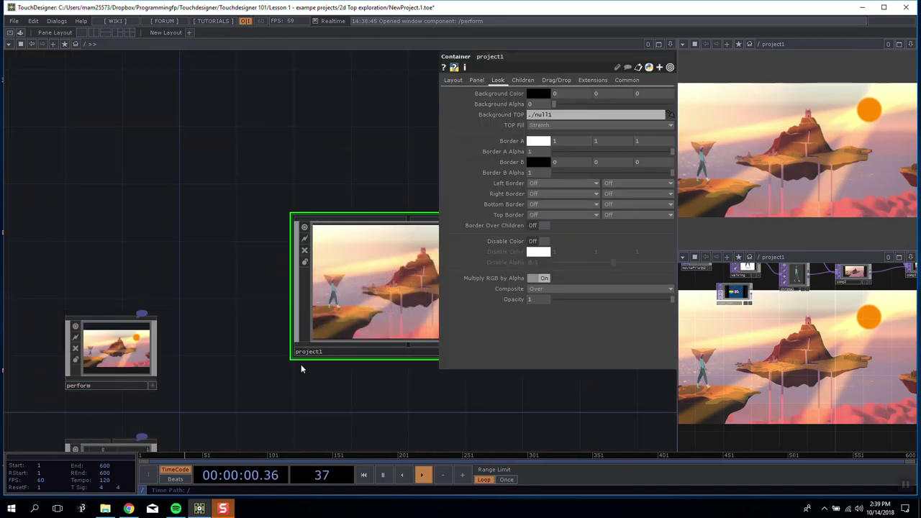
pyautogui.moveTo(384, 198); pyautogui.dragTo(245, 167)
pyautogui.moveTo(263, 231); pyautogui.dragTo(248, 218)
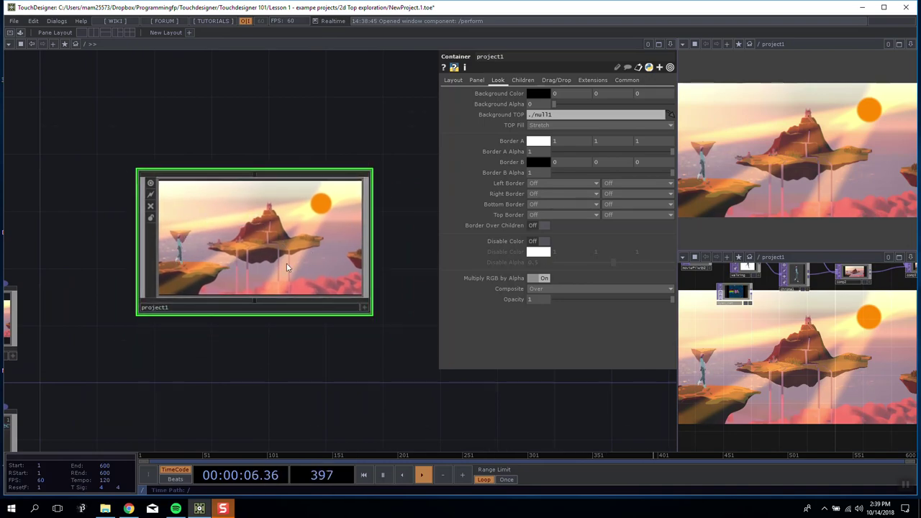
pyautogui.scroll(10, 287, 263)
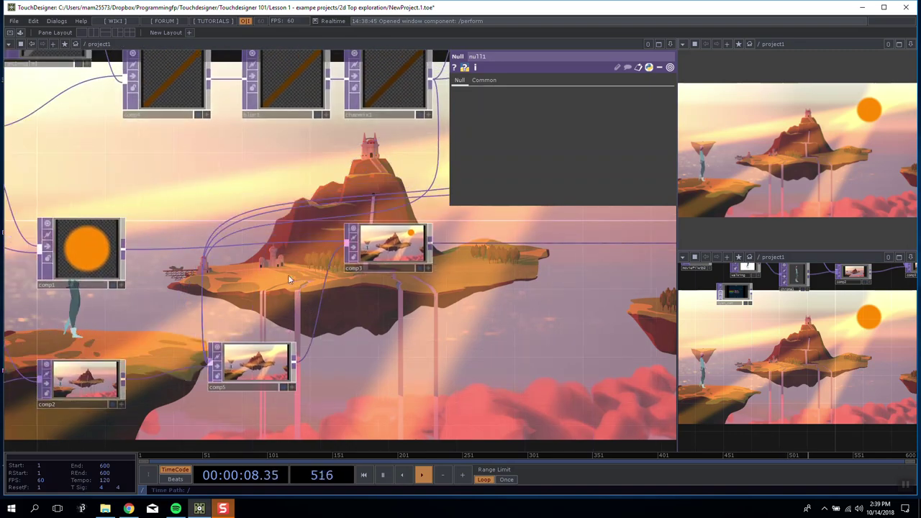
# Bypass the constant1 TOP to check its effect on the live panel view, and turn the bypass off again.
pyautogui.moveTo(142, 314); pyautogui.dragTo(511, 390)
pyautogui.click(262, 205)
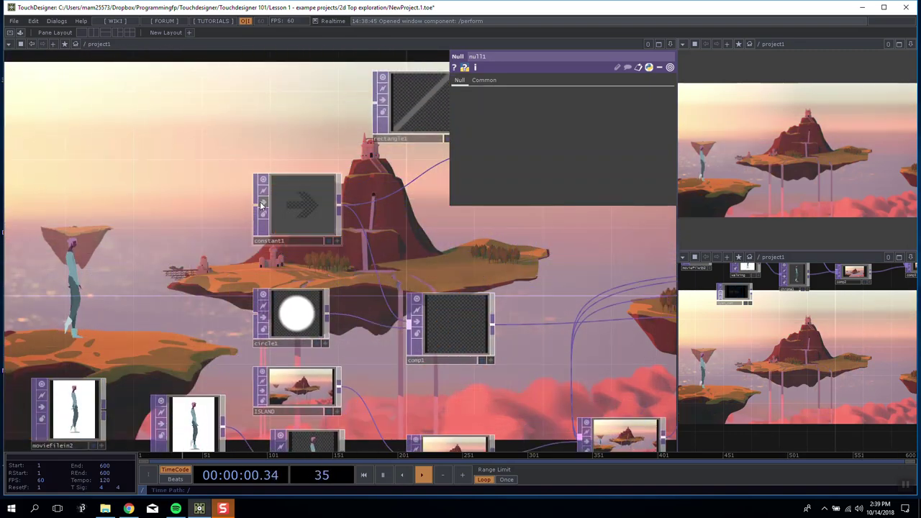
pyautogui.click(262, 205)
pyautogui.click(263, 205)
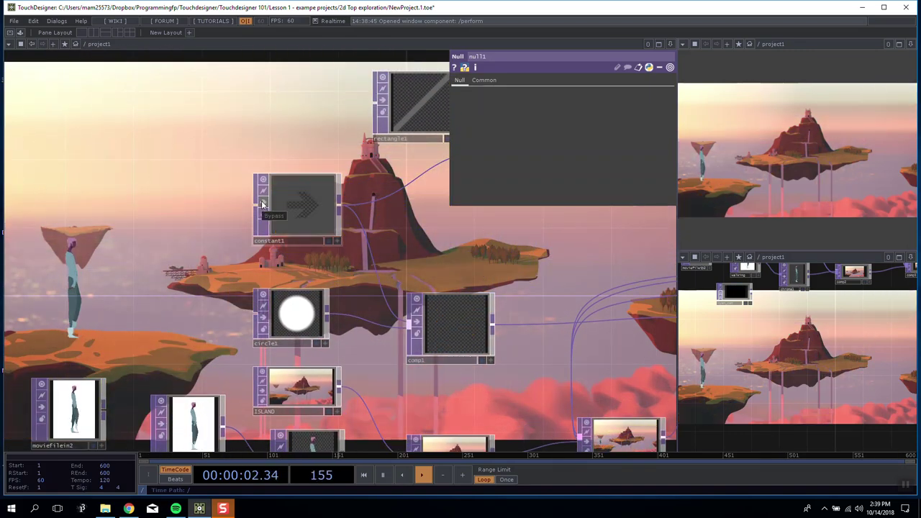
pyautogui.scroll(-8, 318, 228)
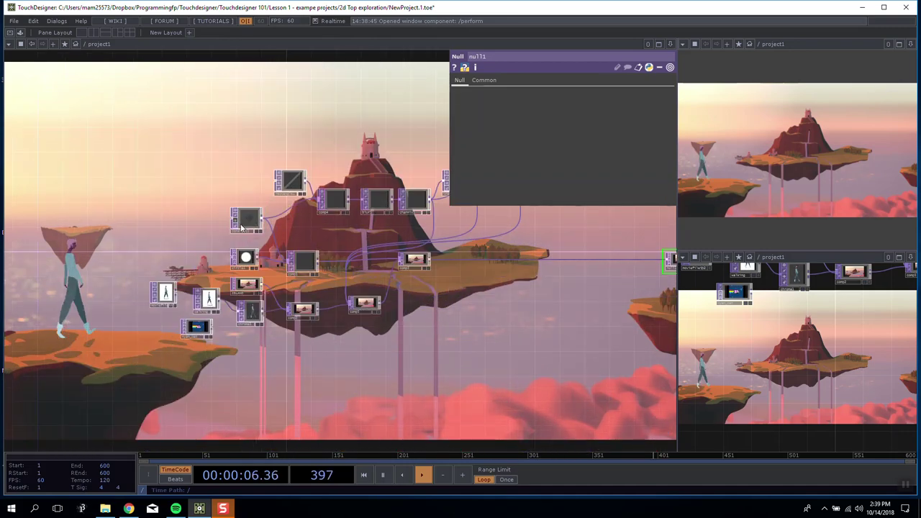
pyautogui.click(234, 222)
# Change the lower stacked pane to Textport and DATs, and widen the two stacked panes by narrowing the network pane.
pyautogui.moveTo(431, 292); pyautogui.dragTo(403, 298)
pyautogui.scroll(5, 230, 305)
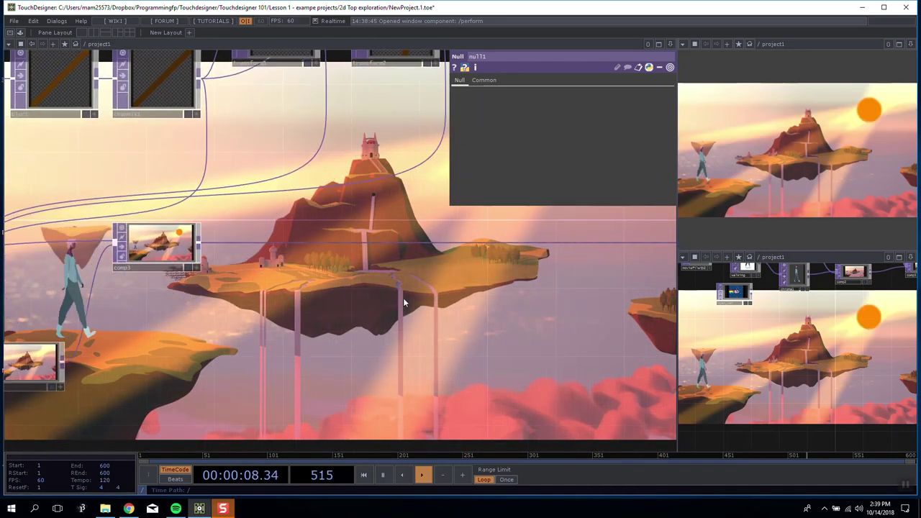
pyautogui.scroll(-2, 403, 298)
pyautogui.moveTo(461, 285); pyautogui.dragTo(166, 259)
pyautogui.scroll(-2, 166, 259)
pyautogui.click(682, 257)
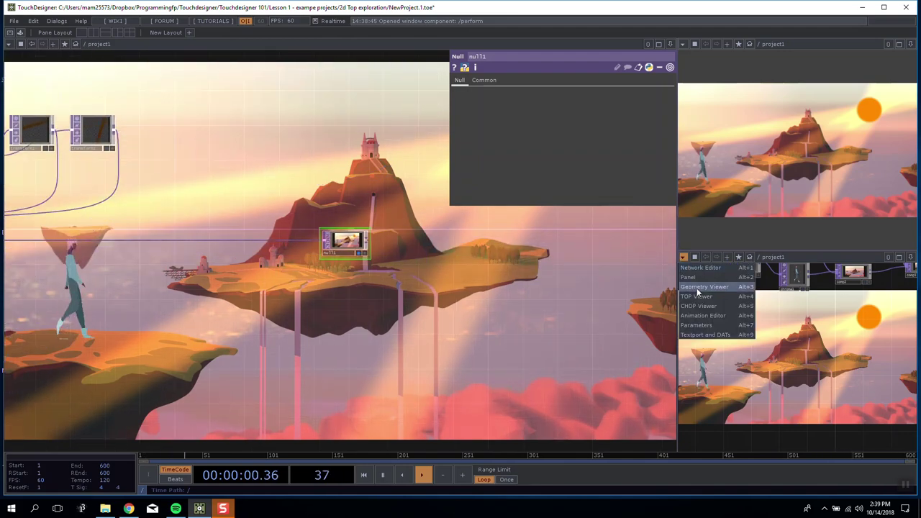
pyautogui.click(711, 335)
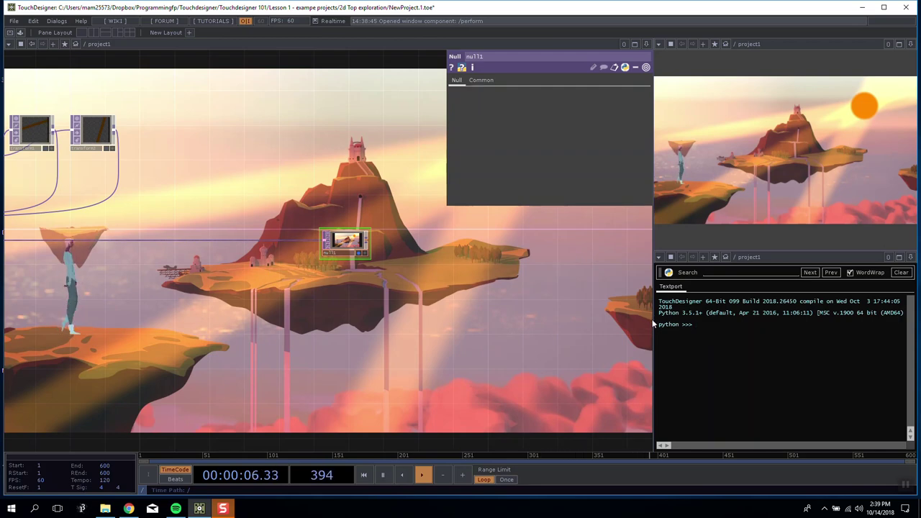
pyautogui.moveTo(652, 321); pyautogui.dragTo(607, 318)
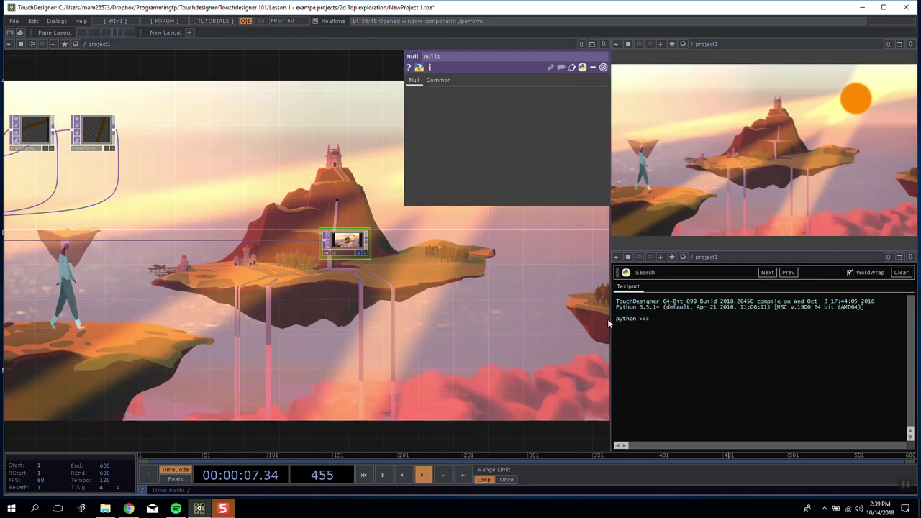
pyautogui.click(617, 257)
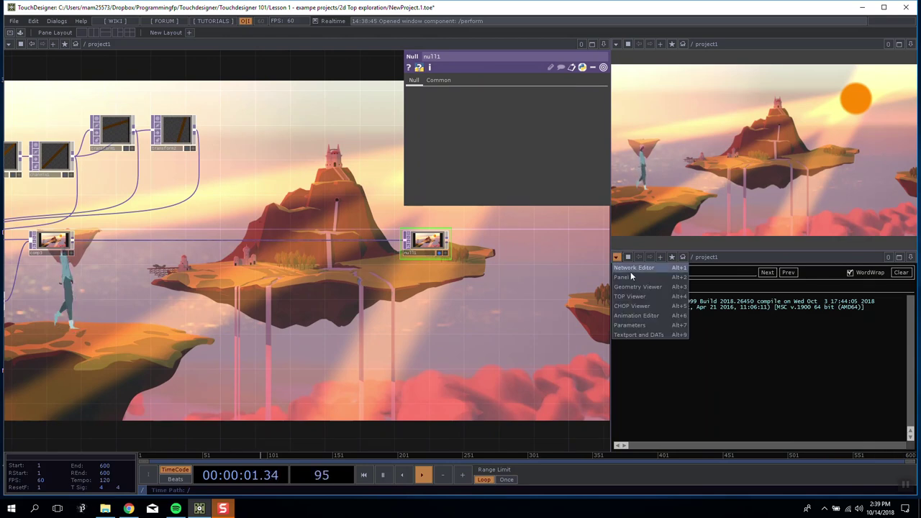
pyautogui.click(649, 336)
# Examine the TOP network from null1 back through the composites to the source operators.
pyautogui.moveTo(223, 273); pyautogui.dragTo(448, 243)
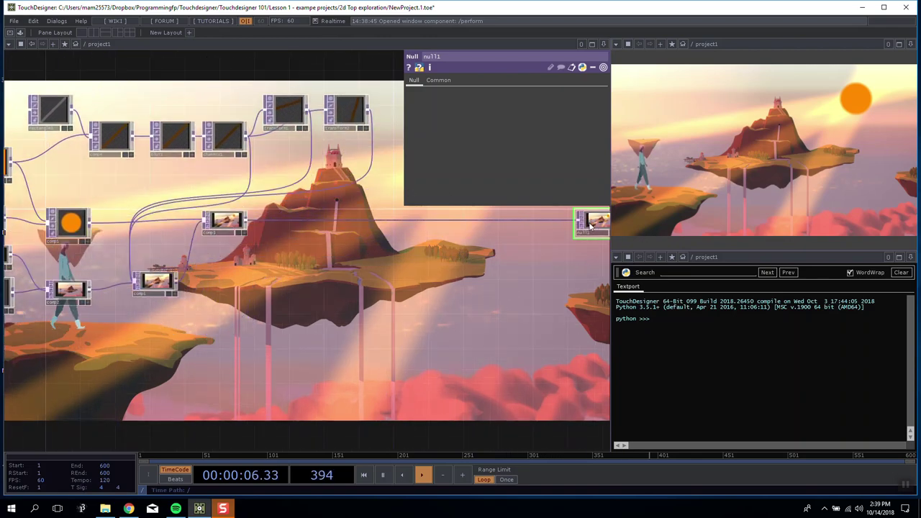
pyautogui.moveTo(542, 261); pyautogui.dragTo(470, 320)
pyautogui.scroll(5, 306, 273)
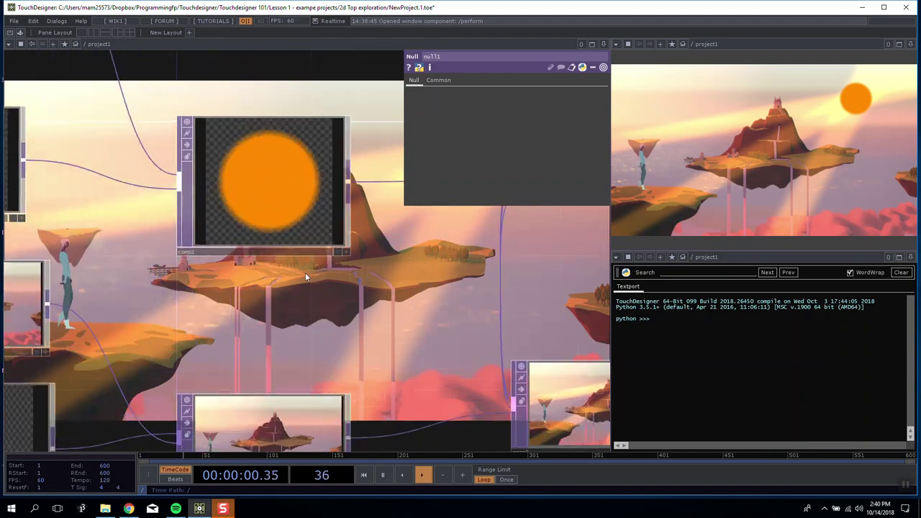
pyautogui.scroll(-3, 305, 272)
pyautogui.moveTo(214, 401); pyautogui.dragTo(116, 303)
pyautogui.moveTo(231, 160)
pyautogui.mouseDown()
pyautogui.moveTo(296, 211)
pyautogui.moveTo(216, 163)
pyautogui.mouseUp()
pyautogui.moveTo(219, 196); pyautogui.dragTo(93, 339)
pyautogui.scroll(-3, 198, 290)
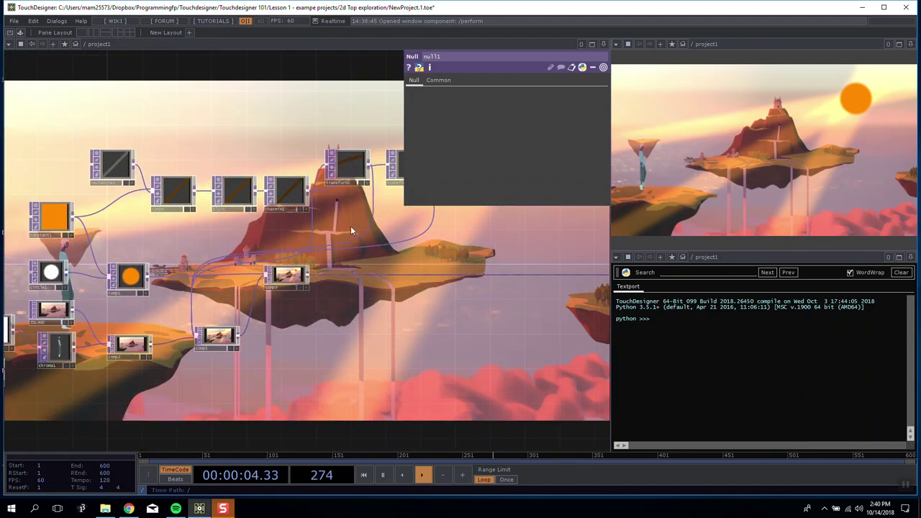
# Space out the network by moving comp3 and the chain starting at blur1 farther from comp4, with comp4 nudged back slightly.
pyautogui.moveTo(382, 215); pyautogui.dragTo(359, 158)
pyautogui.moveTo(274, 218); pyautogui.dragTo(330, 226)
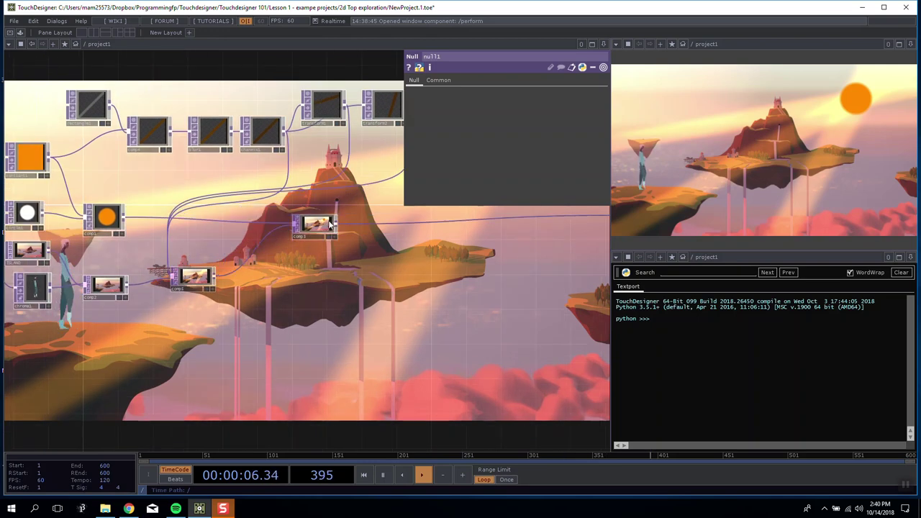
pyautogui.moveTo(147, 131); pyautogui.dragTo(139, 130)
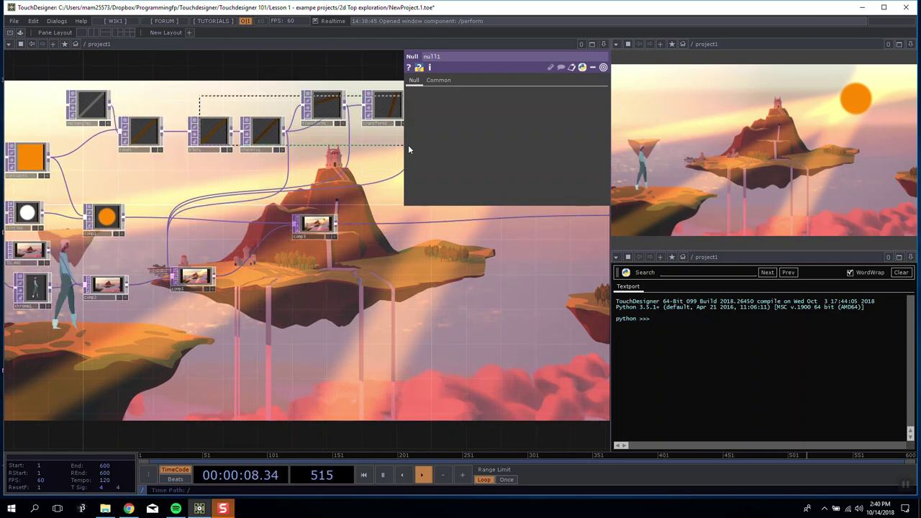
pyautogui.moveTo(408, 146); pyautogui.dragTo(411, 147, button='right')
pyautogui.moveTo(214, 132); pyautogui.dragTo(282, 132)
# Insert a Transform TOP between comp4 and blur1, try out its Rotate value, and delete it.
pyautogui.rightClick(197, 134)
pyautogui.click(200, 126)
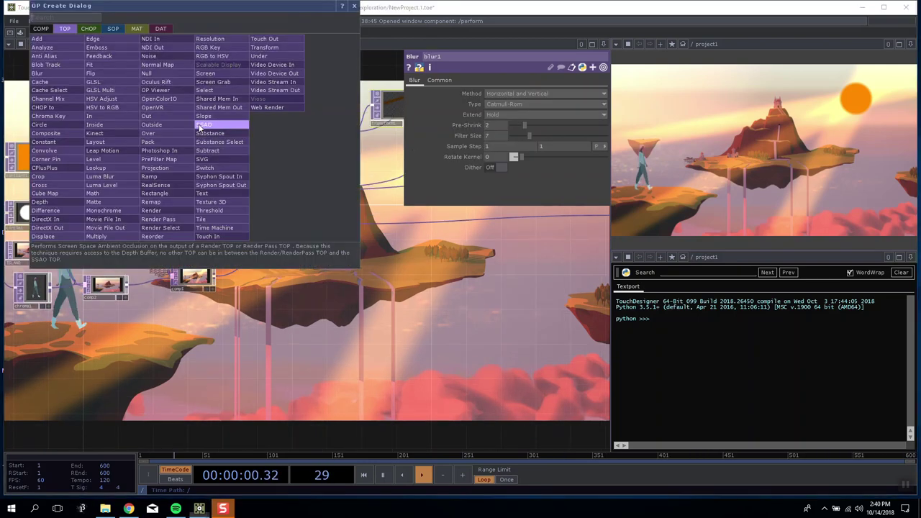
pyautogui.click(265, 48)
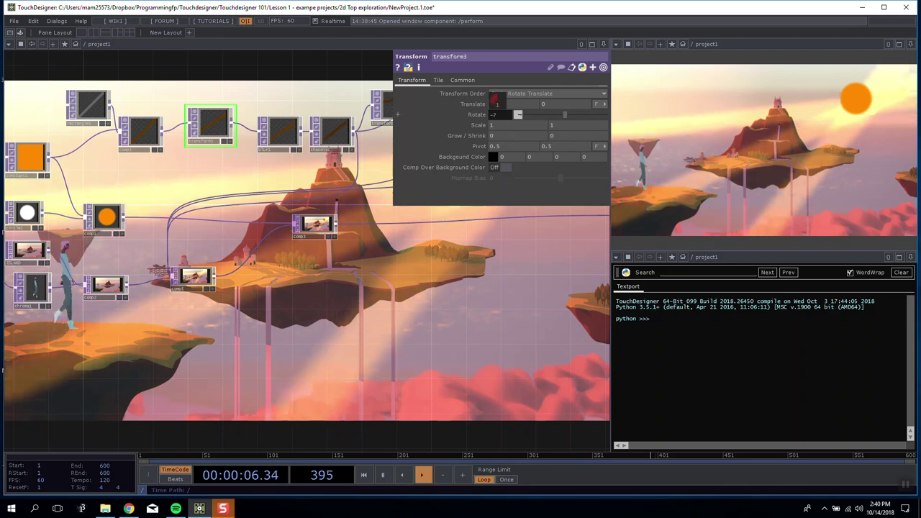
pyautogui.moveTo(496, 98); pyautogui.dragTo(518, 114)
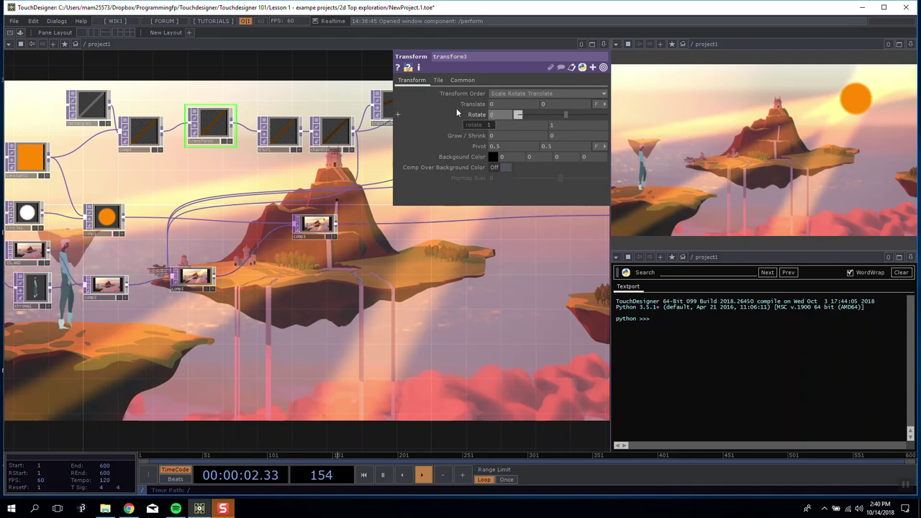
pyautogui.press('Delete')
# Line up rectangle1 directly above constant1, and move comp4 closer to these two sources.
pyautogui.moveTo(221, 137); pyautogui.dragTo(295, 193)
pyautogui.moveTo(176, 148); pyautogui.dragTo(120, 149)
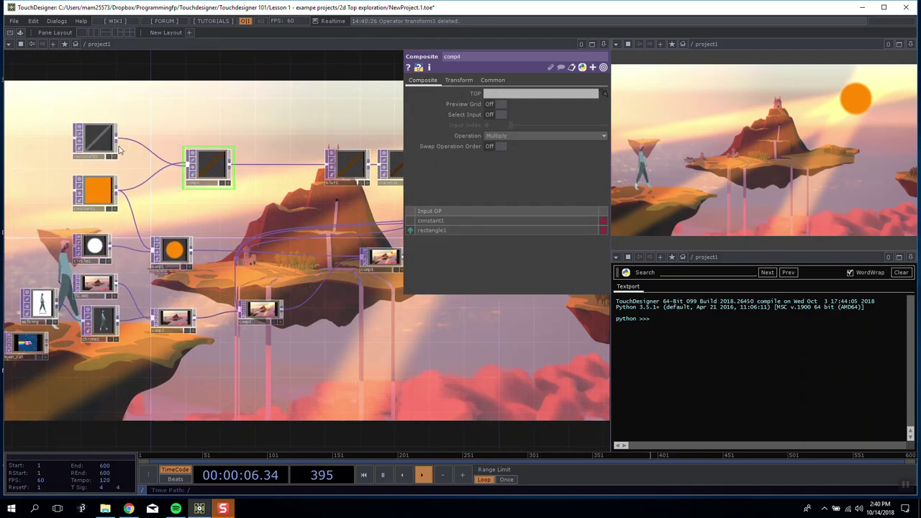
pyautogui.moveTo(200, 169); pyautogui.dragTo(170, 199)
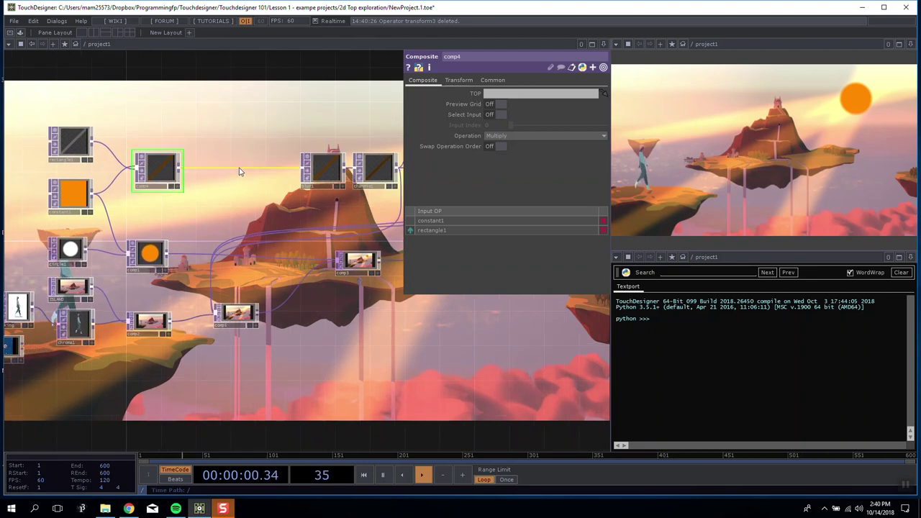
# Insert a Transform TOP on the wire between comp4 and blur1, and try the value ladder on its horizontal Translate.
pyautogui.click(275, 159)
pyautogui.click(352, 77)
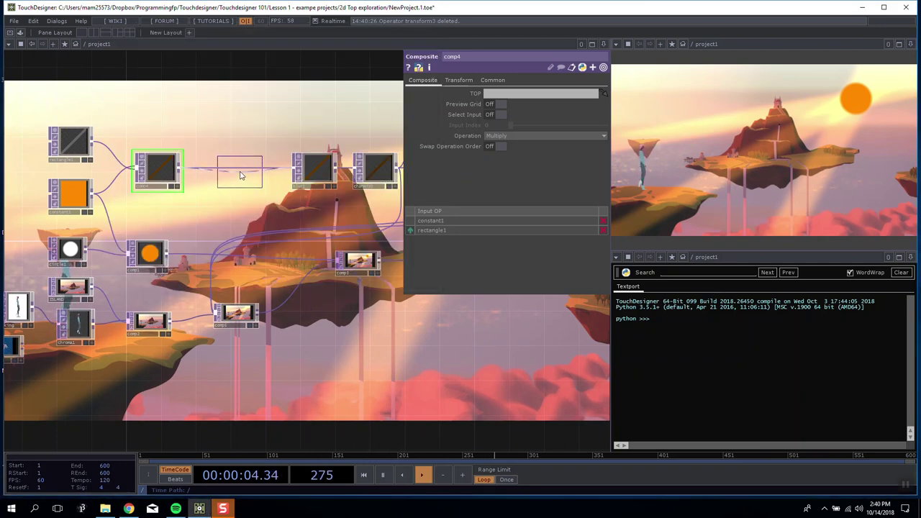
pyautogui.click(240, 175)
pyautogui.moveTo(243, 147); pyautogui.dragTo(263, 175)
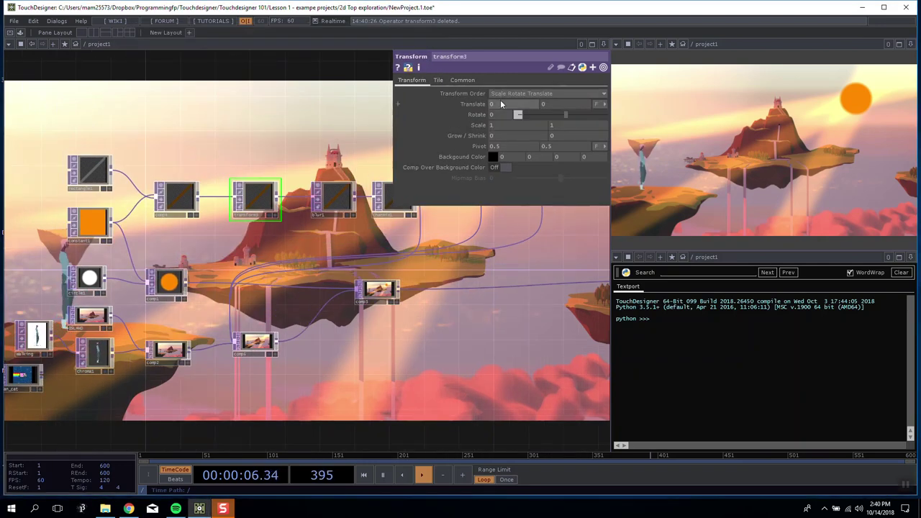
pyautogui.moveTo(501, 111); pyautogui.dragTo(501, 105)
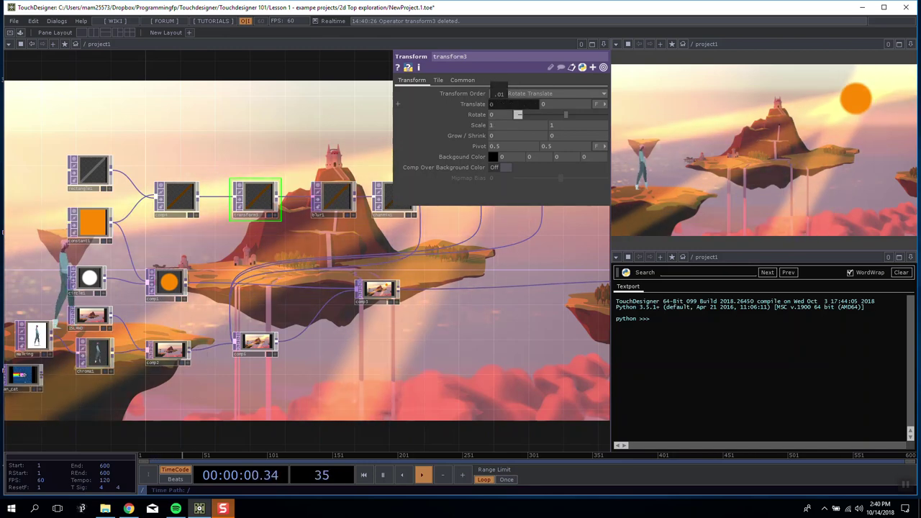
pyautogui.moveTo(501, 106); pyautogui.dragTo(496, 106)
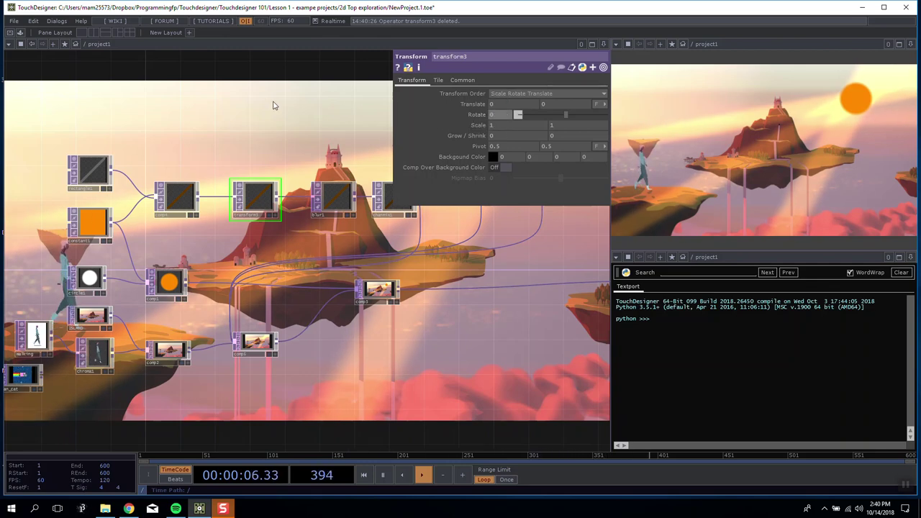
# Add an LFO CHOP to the network above comp4.
pyautogui.press('Tab')
pyautogui.click(130, 30)
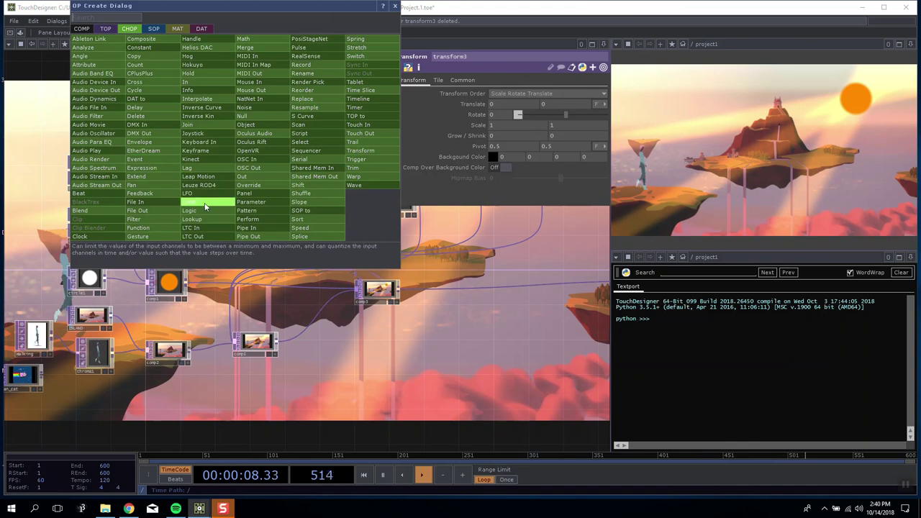
pyautogui.click(189, 193)
pyautogui.click(220, 104)
pyautogui.scroll(4, 216, 191)
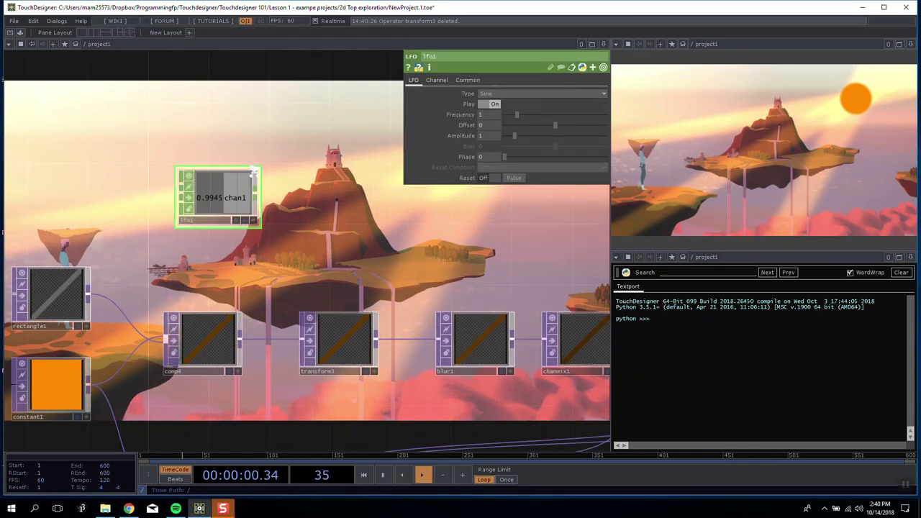
pyautogui.moveTo(220, 189); pyautogui.dragTo(199, 152)
pyautogui.click(521, 94)
pyautogui.click(521, 95)
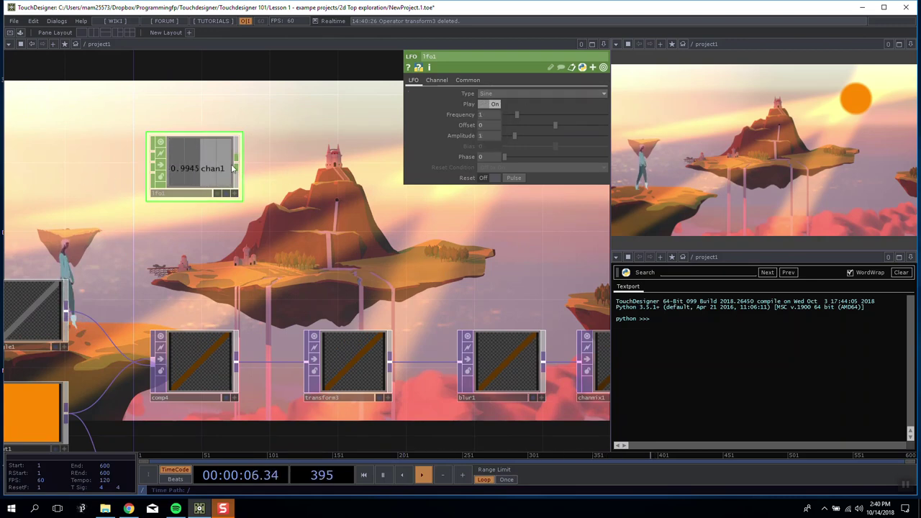
# Connect a Null CHOP to the output of lfo1 and place it above transform3.
pyautogui.press('Tab')
pyautogui.press('Escape')
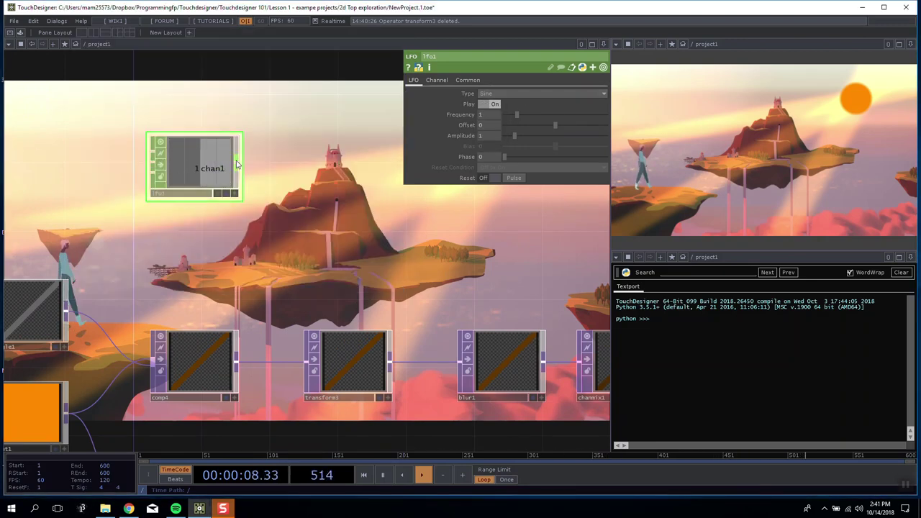
pyautogui.press('Tab')
pyautogui.click(267, 141)
pyautogui.click(349, 153)
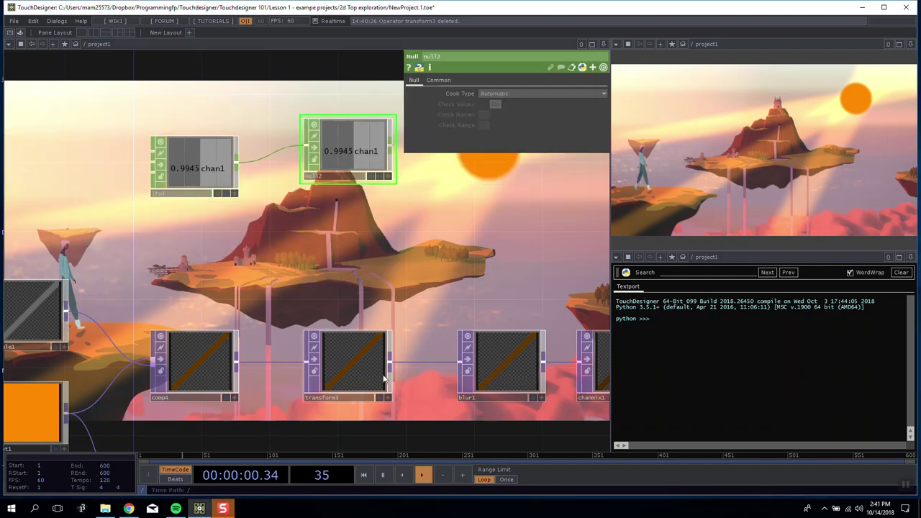
# Export the chan1 channel of null2 to the Rotate parameter of transform3.
pyautogui.click(383, 382)
pyautogui.click(388, 177)
pyautogui.click(389, 178)
pyautogui.click(389, 178)
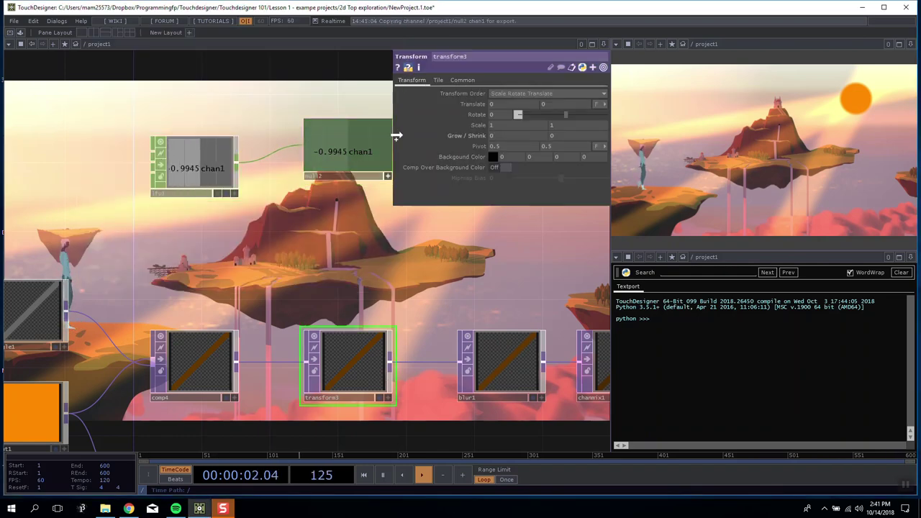
pyautogui.moveTo(357, 160); pyautogui.dragTo(498, 114)
pyautogui.click(505, 101)
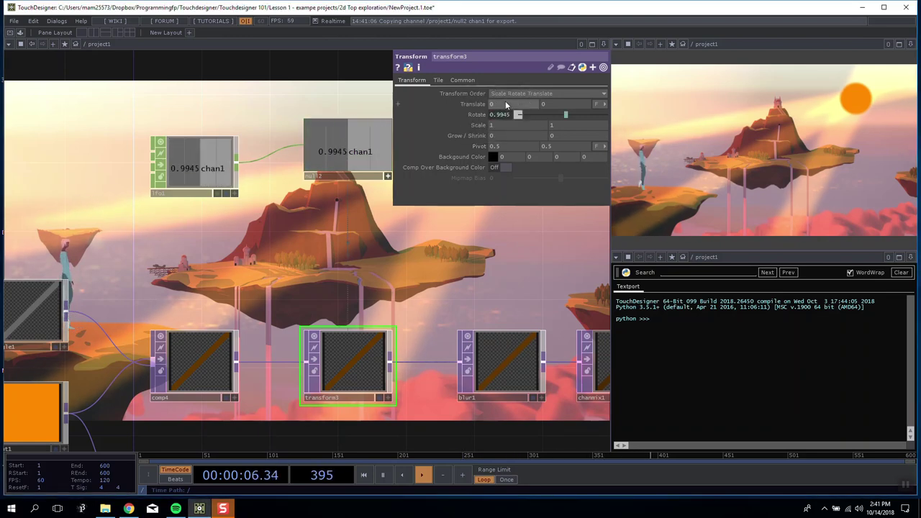
# Align null2 level with lfo1 and move the two CHOPs apart to leave a gap between them.
pyautogui.moveTo(541, 295); pyautogui.dragTo(325, 288)
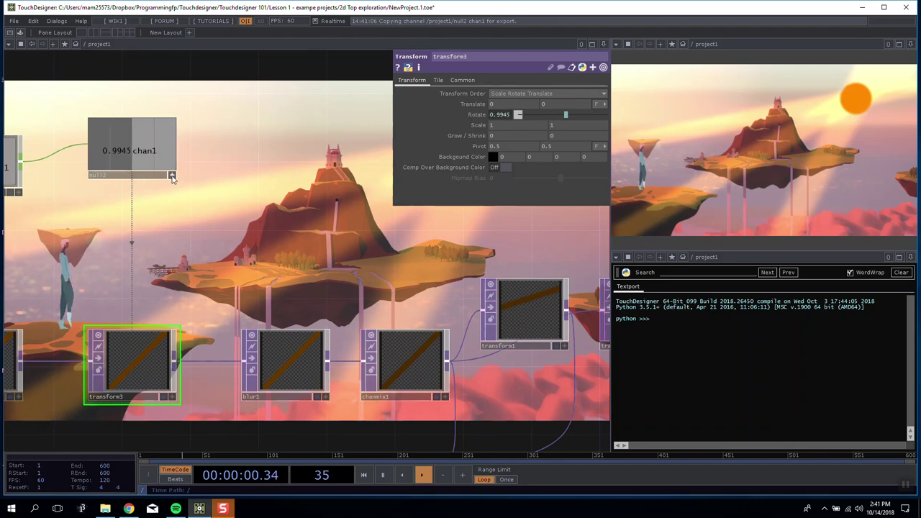
pyautogui.moveTo(127, 224); pyautogui.dragTo(212, 225)
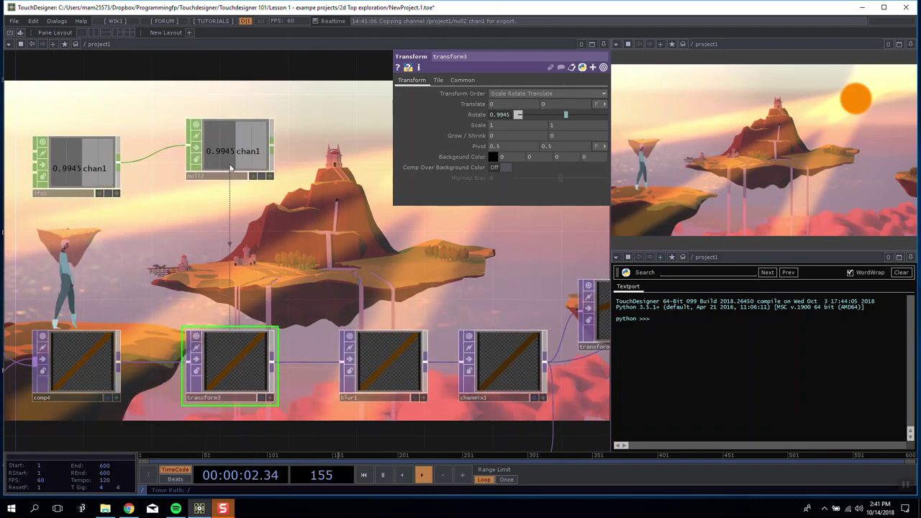
pyautogui.moveTo(229, 163); pyautogui.dragTo(314, 164)
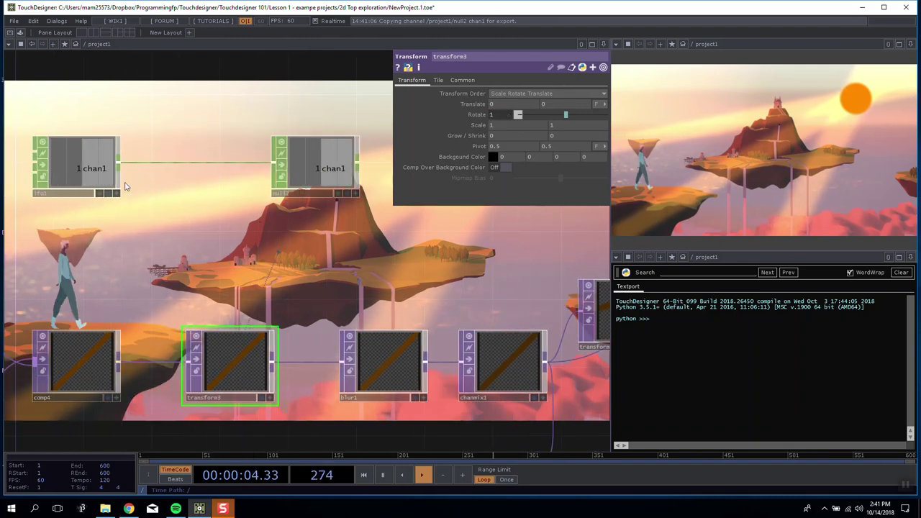
pyautogui.moveTo(97, 173); pyautogui.dragTo(46, 173)
pyautogui.moveTo(122, 191); pyautogui.dragTo(195, 195)
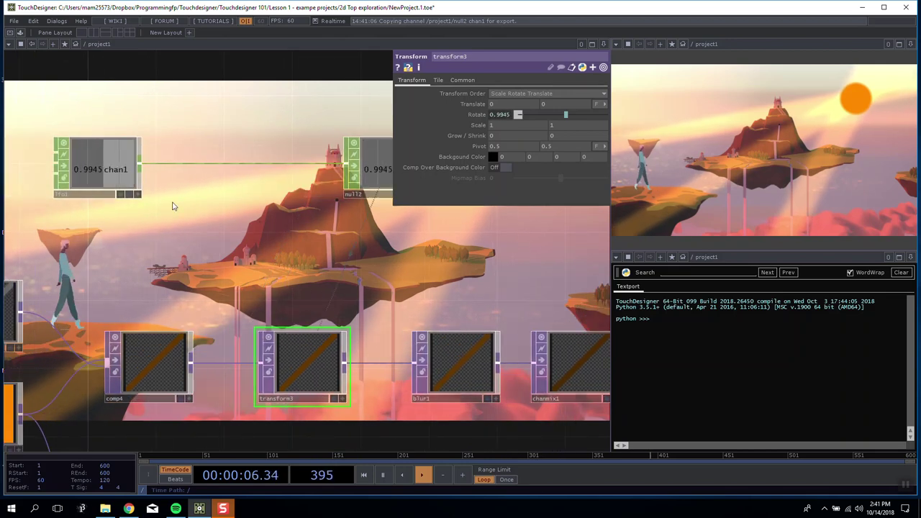
pyautogui.moveTo(95, 169); pyautogui.dragTo(94, 136)
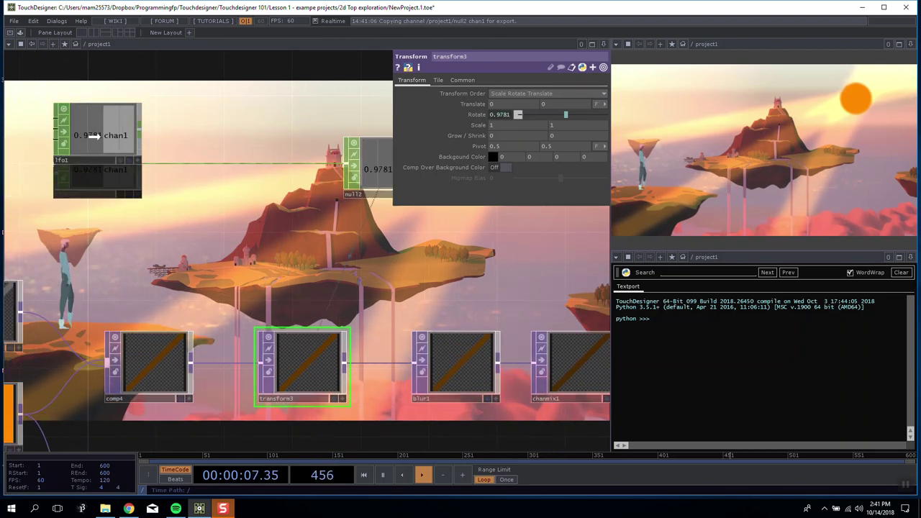
# Insert a Math CHOP on the wire between lfo1 and null2, and shift it closer to lfo1.
pyautogui.rightClick(189, 162)
pyautogui.click(205, 177)
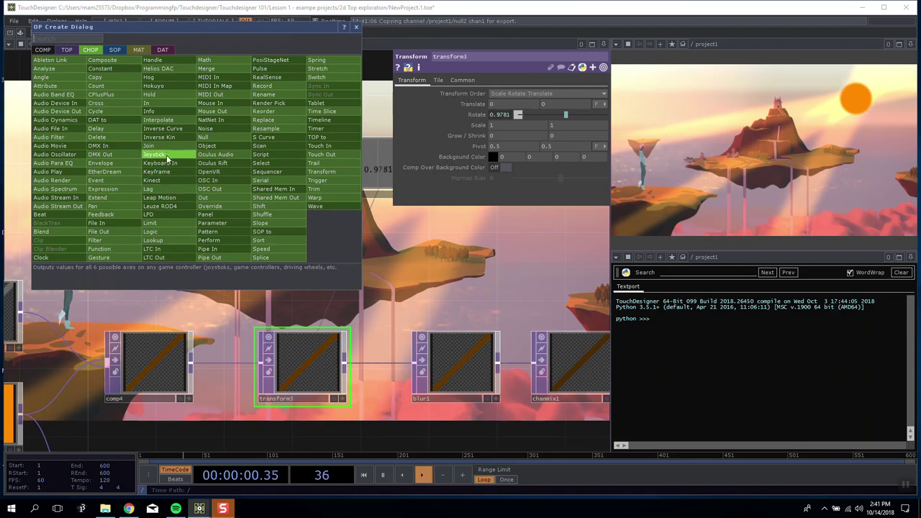
pyautogui.click(205, 59)
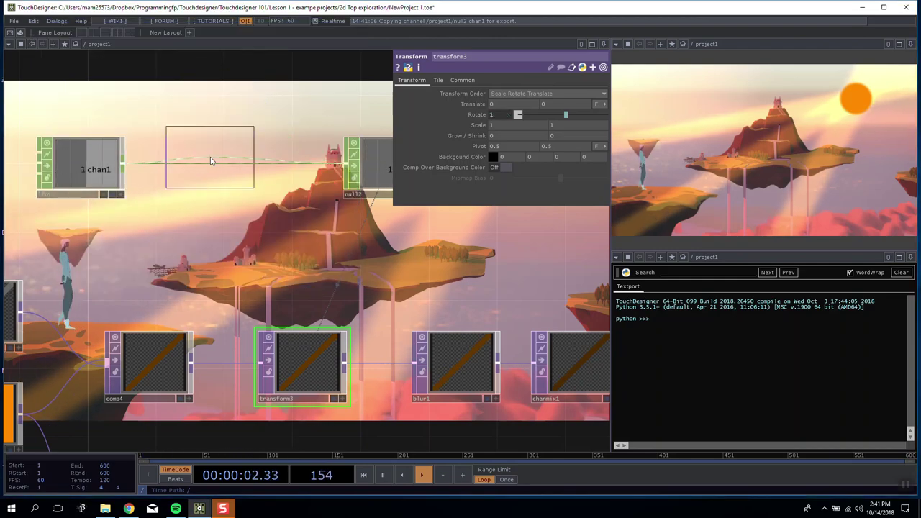
pyautogui.click(215, 155)
pyautogui.moveTo(331, 253); pyautogui.dragTo(292, 250)
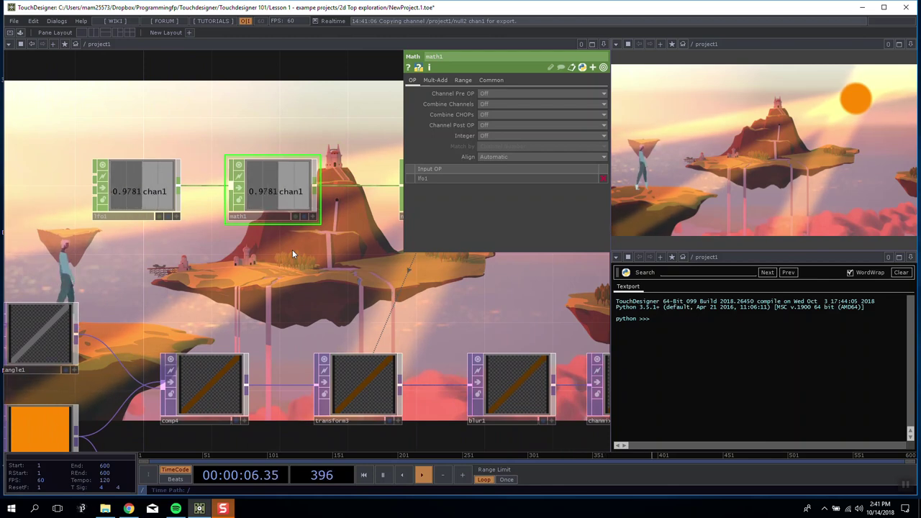
pyautogui.click(141, 189)
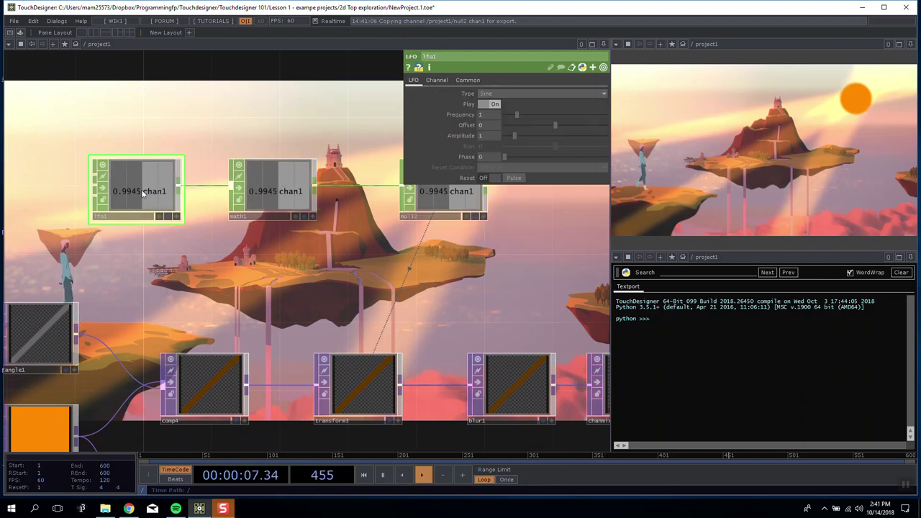
pyautogui.click(292, 179)
pyautogui.moveTo(293, 179); pyautogui.dragTo(275, 179)
# Add a Button COMP to the network above lfo1.
pyautogui.moveTo(204, 113); pyautogui.dragTo(178, 115)
pyautogui.press('Tab')
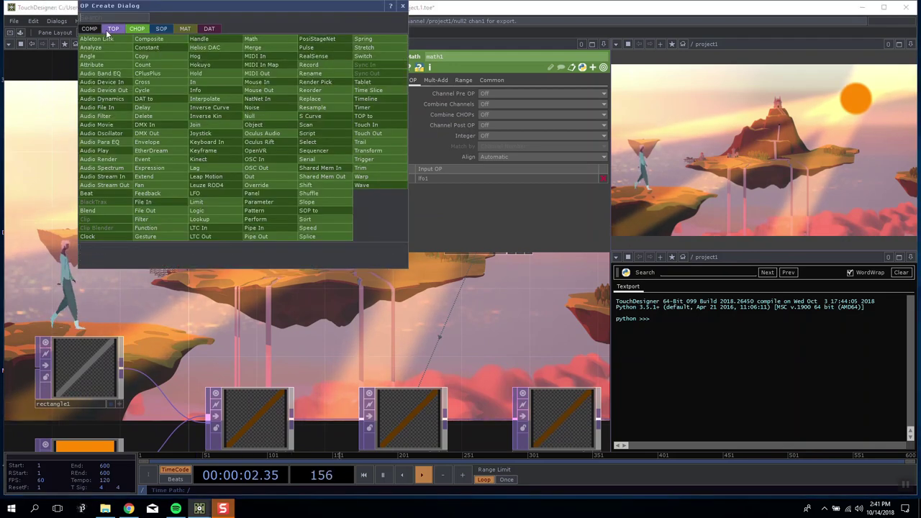
pyautogui.click(89, 28)
pyautogui.click(178, 45)
pyautogui.click(165, 107)
# Connect a Null CHOP to the output of button1 and place it beside the button.
pyautogui.rightClick(191, 86)
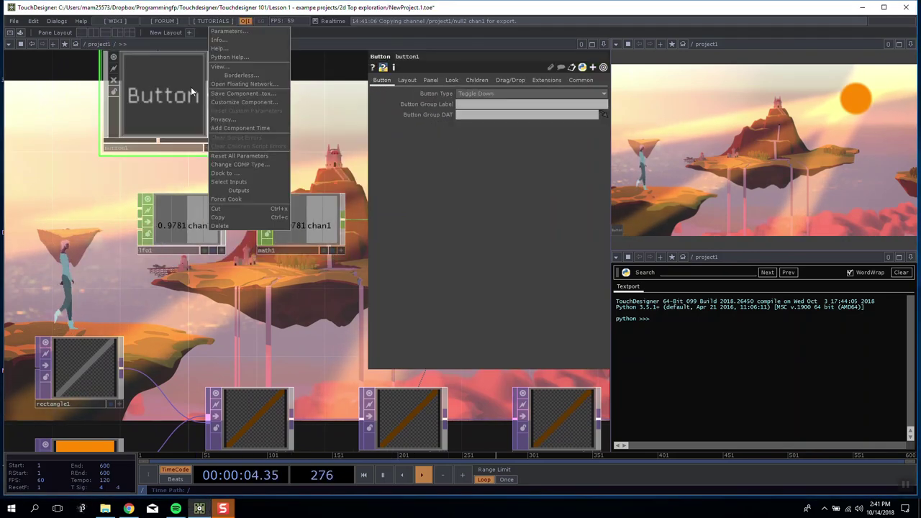
pyautogui.click(191, 88)
pyautogui.rightClick(207, 94)
pyautogui.click(195, 92)
pyautogui.rightClick(209, 94)
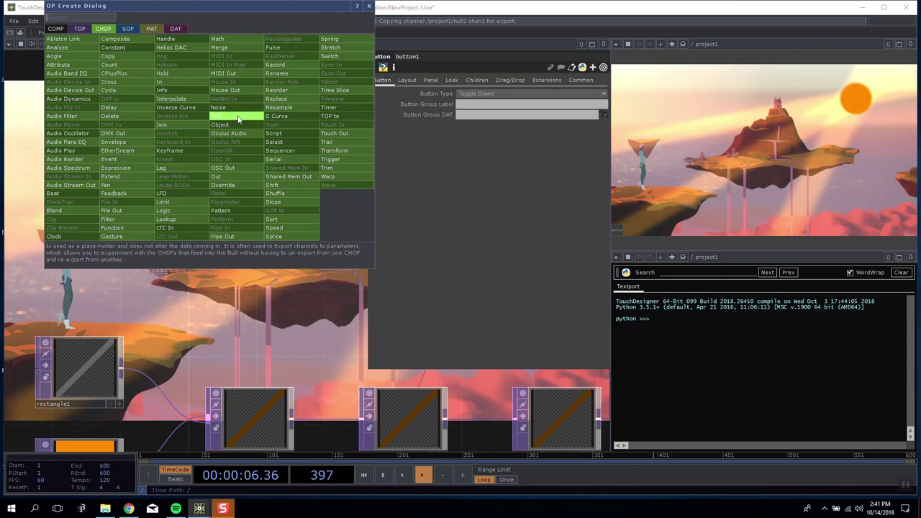
pyautogui.click(238, 118)
pyautogui.click(287, 105)
# Add a Slider COMP and position it directly above button1.
pyautogui.press('Tab')
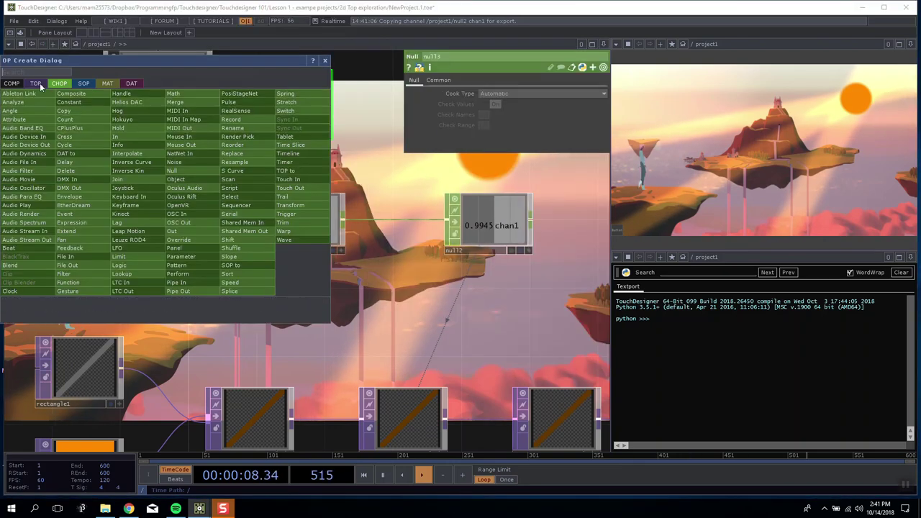
pyautogui.click(18, 85)
pyautogui.click(70, 162)
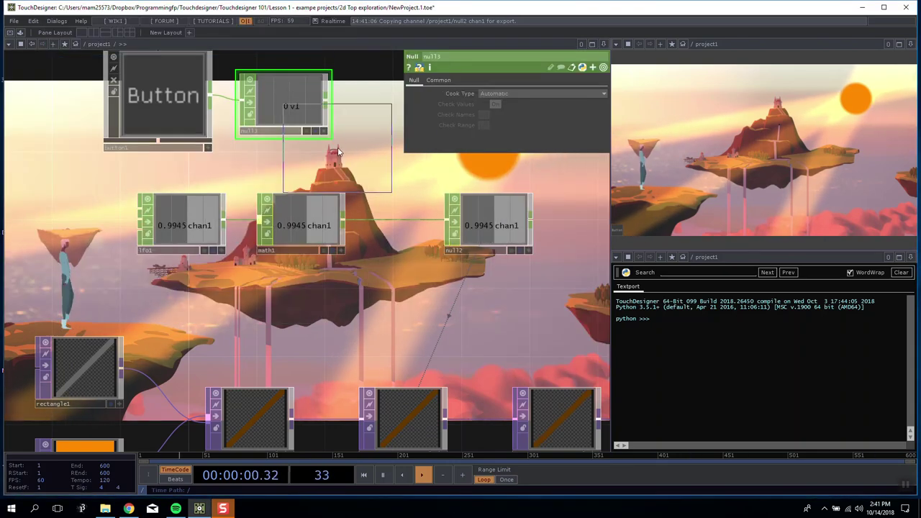
pyautogui.click(340, 151)
pyautogui.moveTo(280, 121); pyautogui.dragTo(57, 233)
pyautogui.moveTo(136, 269); pyautogui.dragTo(64, 133)
pyautogui.moveTo(179, 179); pyautogui.dragTo(353, 170)
# Connect a Null CHOP to the output of slider1 and place it above null3.
pyautogui.moveTo(234, 125); pyautogui.dragTo(133, 113)
pyautogui.rightClick(145, 110)
pyautogui.click(204, 126)
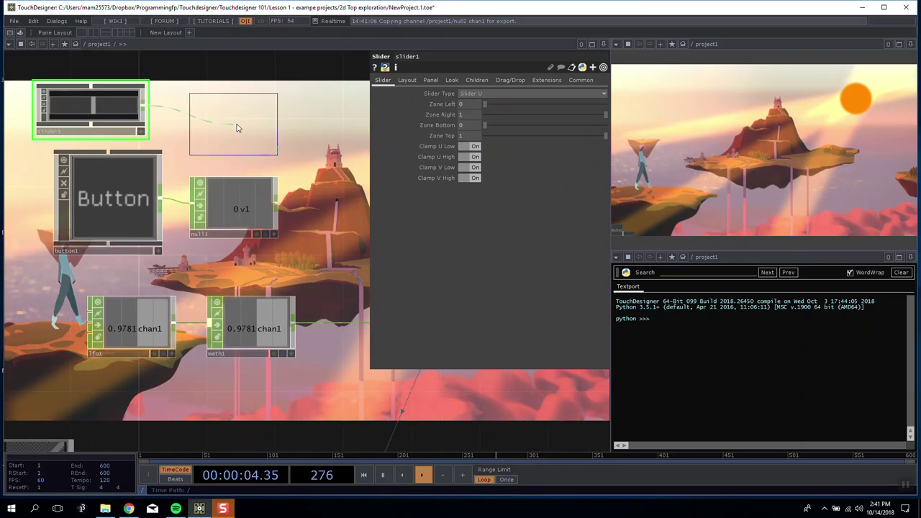
pyautogui.click(234, 123)
# Activate the viewers of slider1 and button1, set the slider to its maximum of 1, and toggle the button several times.
pyautogui.click(141, 132)
pyautogui.moveTo(93, 105); pyautogui.dragTo(155, 108)
pyautogui.click(105, 206)
pyautogui.click(104, 203)
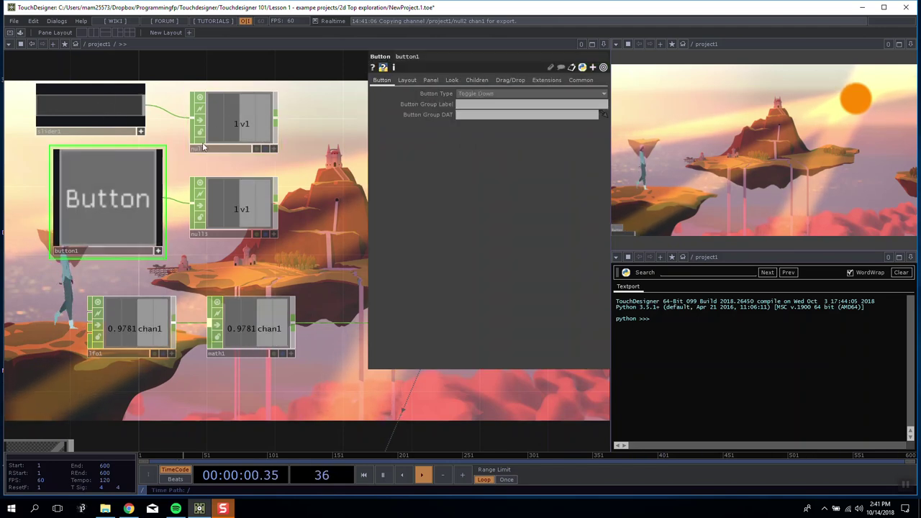
pyautogui.click(97, 193)
pyautogui.click(95, 196)
pyautogui.click(94, 196)
pyautogui.click(96, 188)
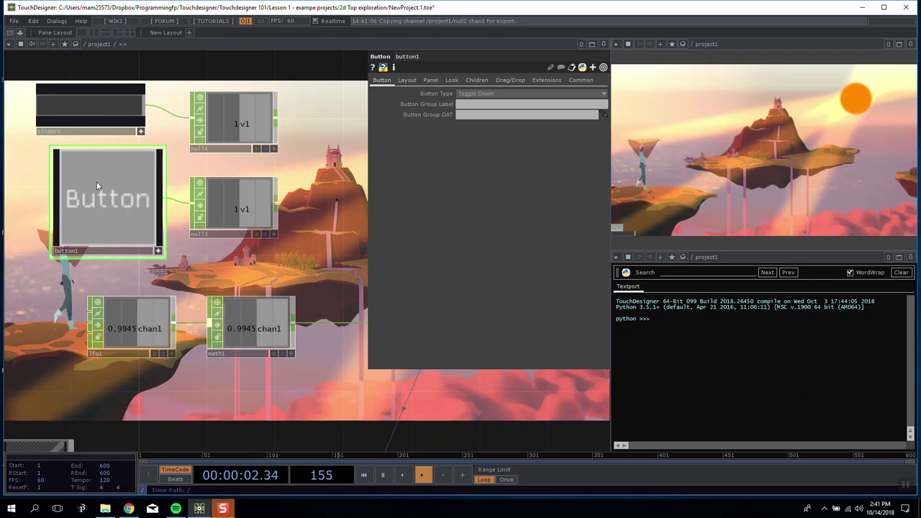
pyautogui.click(97, 184)
pyautogui.click(98, 183)
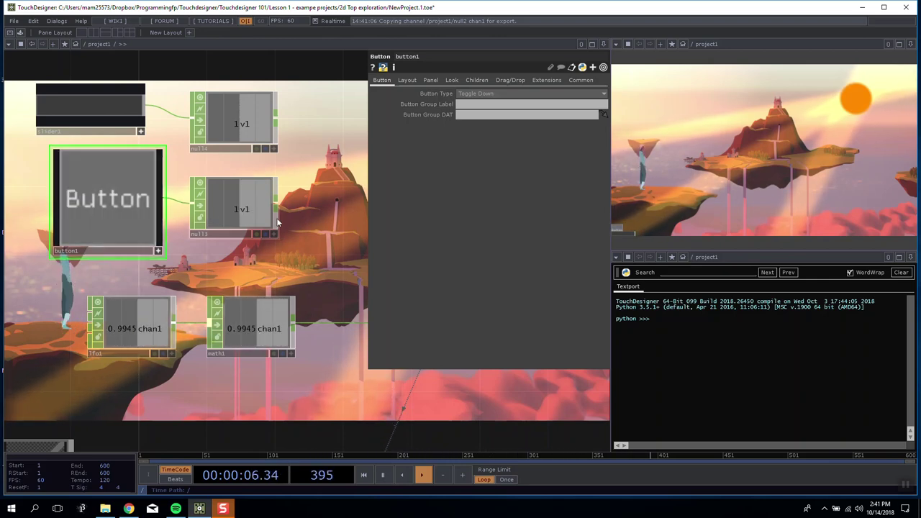
# Add a second LFO CHOP directly below lfo1.
pyautogui.moveTo(281, 262); pyautogui.dragTo(231, 169)
pyautogui.click(216, 237)
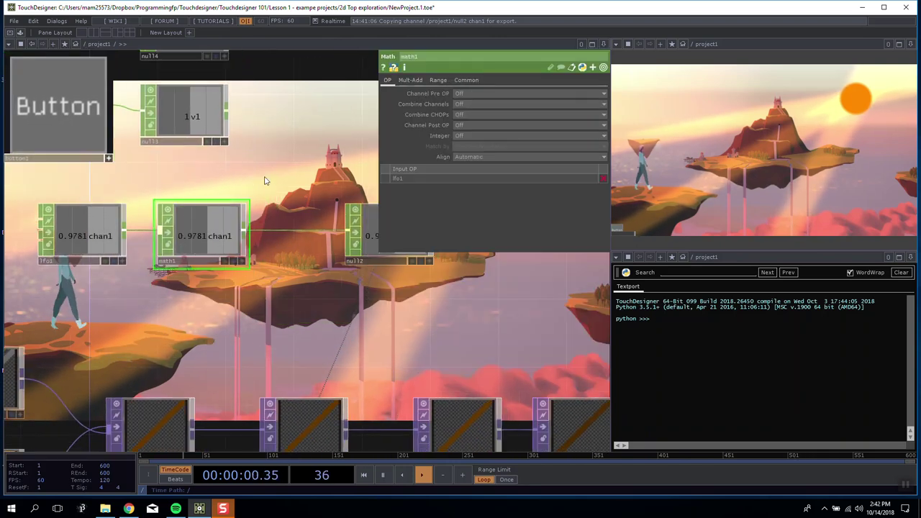
pyautogui.moveTo(137, 182); pyautogui.dragTo(229, 211)
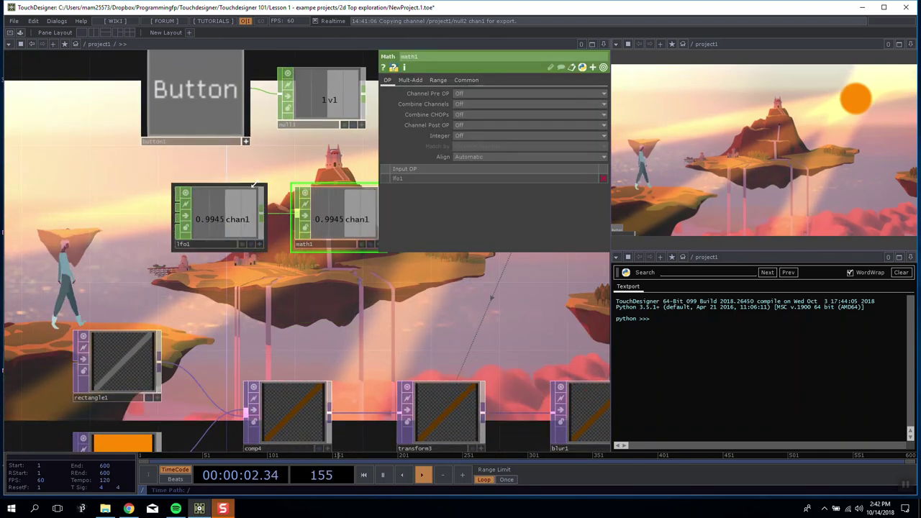
pyautogui.moveTo(366, 144); pyautogui.dragTo(294, 174)
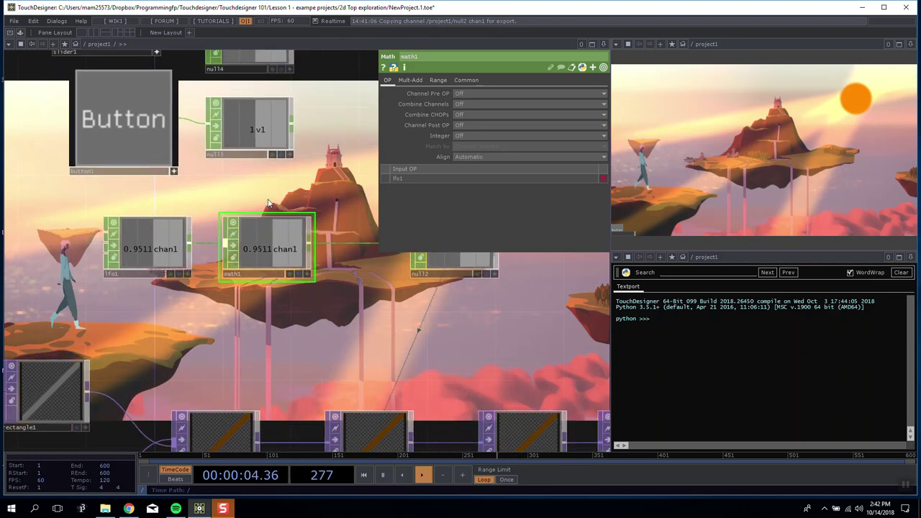
pyautogui.press('Tab')
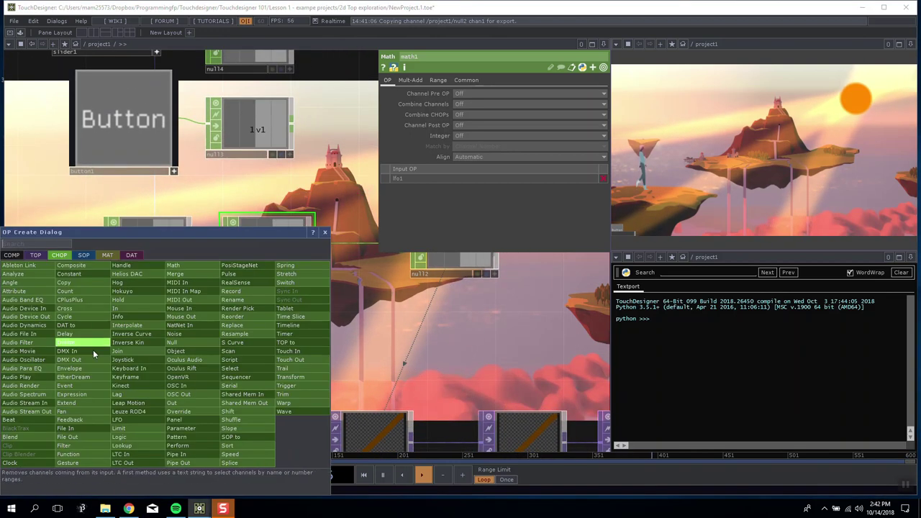
pyautogui.click(119, 419)
pyautogui.click(147, 316)
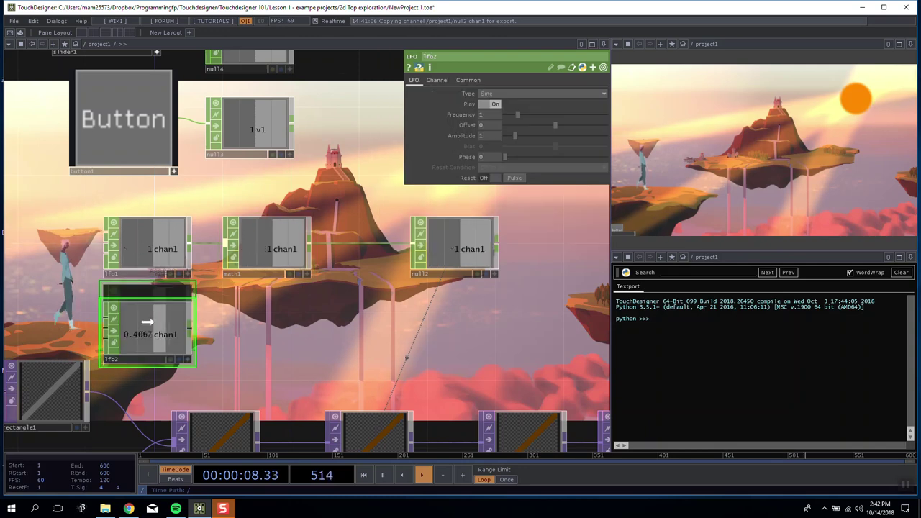
pyautogui.click(498, 124)
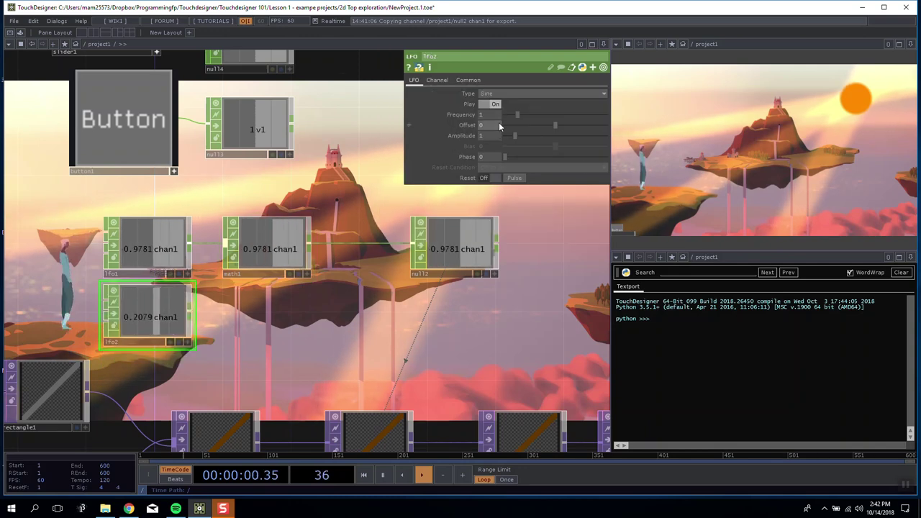
# Try an offset of 1 on lfo2 and restore it to 0.
pyautogui.write('1')
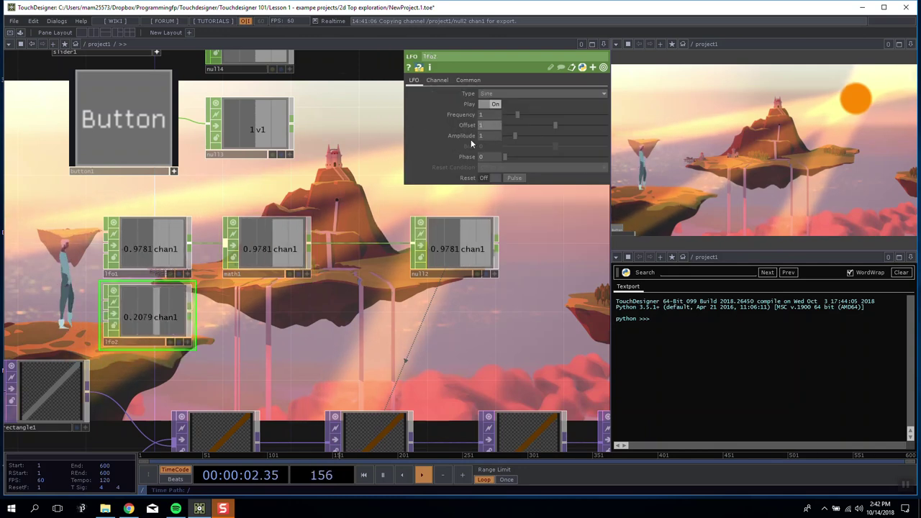
pyautogui.press('Return')
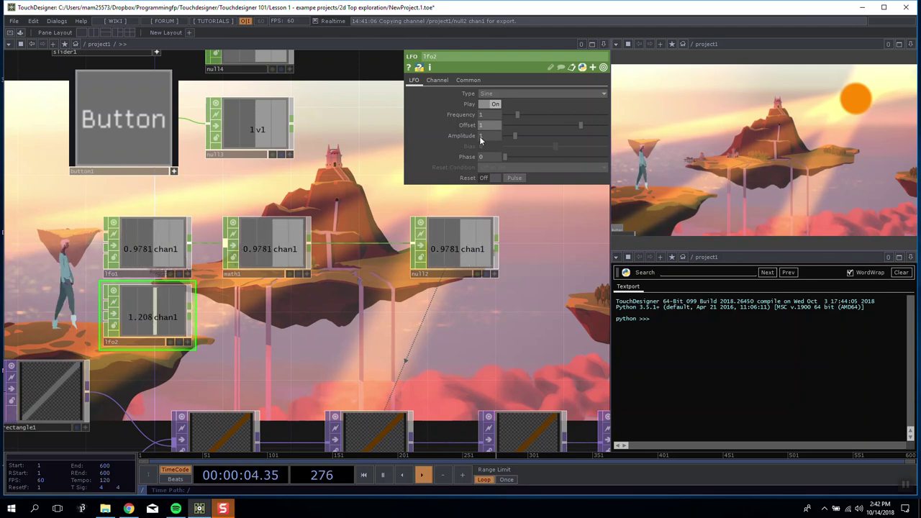
pyautogui.press('Return')
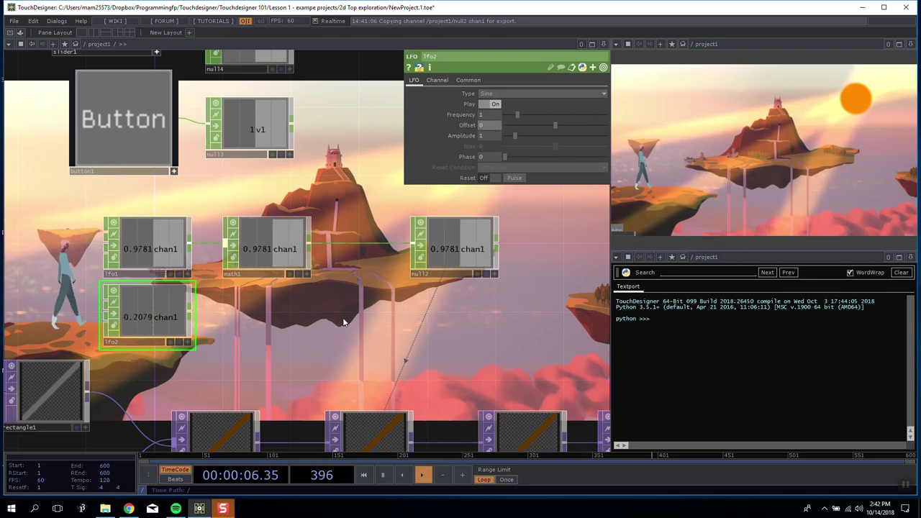
# Pulse the reset of lfo2 twice to shift its sine wave out of phase with lfo1.
pyautogui.moveTo(67, 206); pyautogui.dragTo(165, 308, button='right')
pyautogui.click(514, 178)
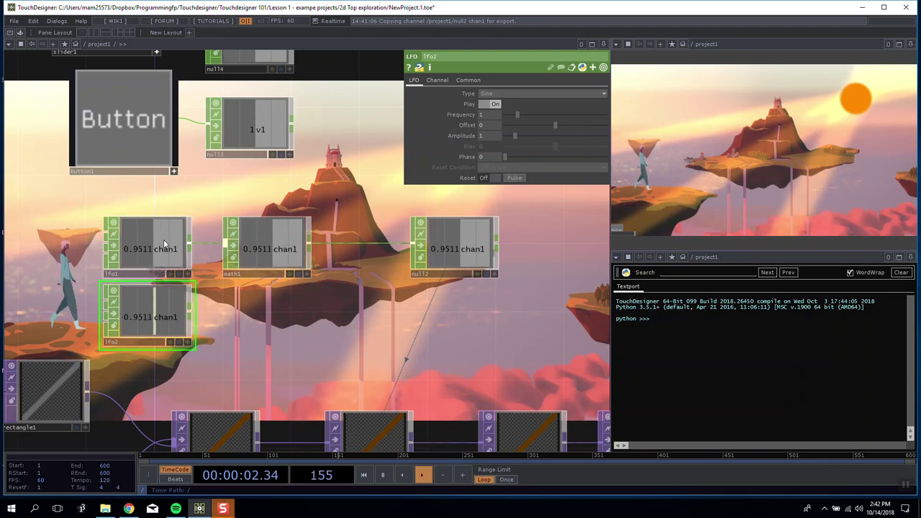
pyautogui.scroll(5, 164, 302)
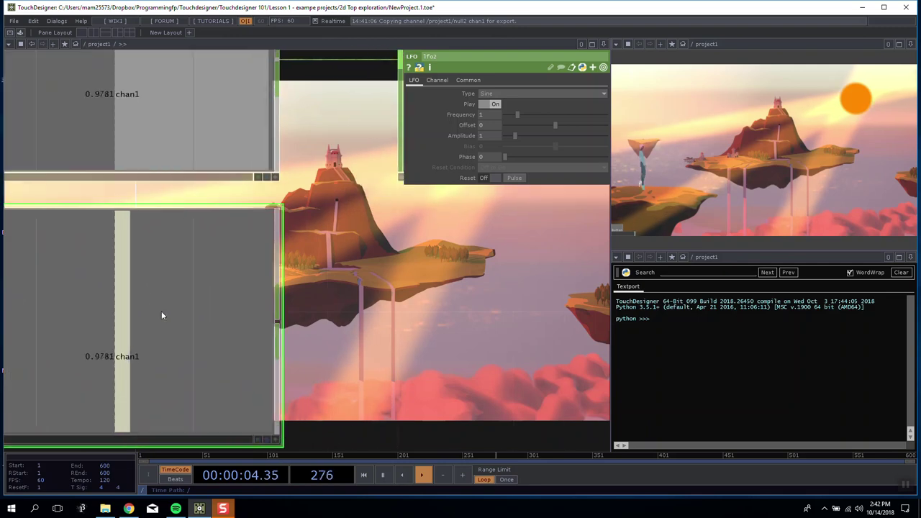
pyautogui.scroll(-2, 161, 311)
pyautogui.scroll(-3, 161, 311)
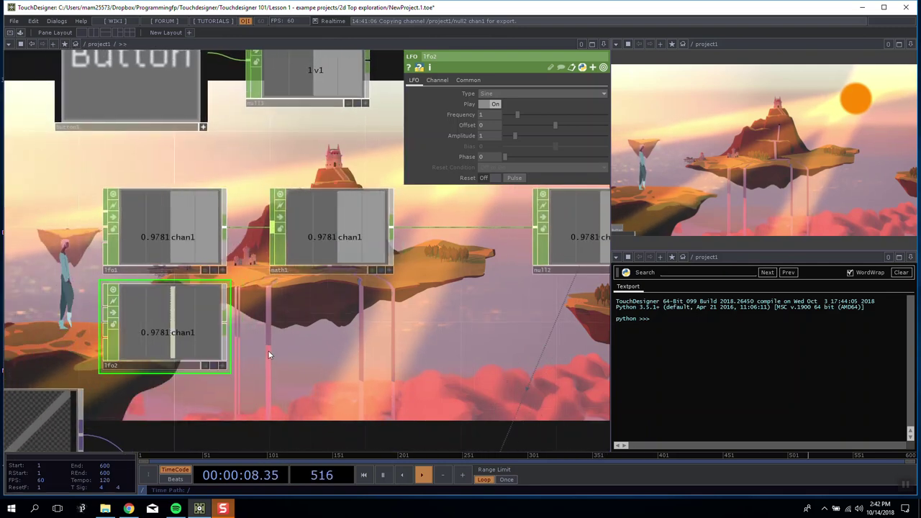
pyautogui.moveTo(267, 349); pyautogui.dragTo(236, 354)
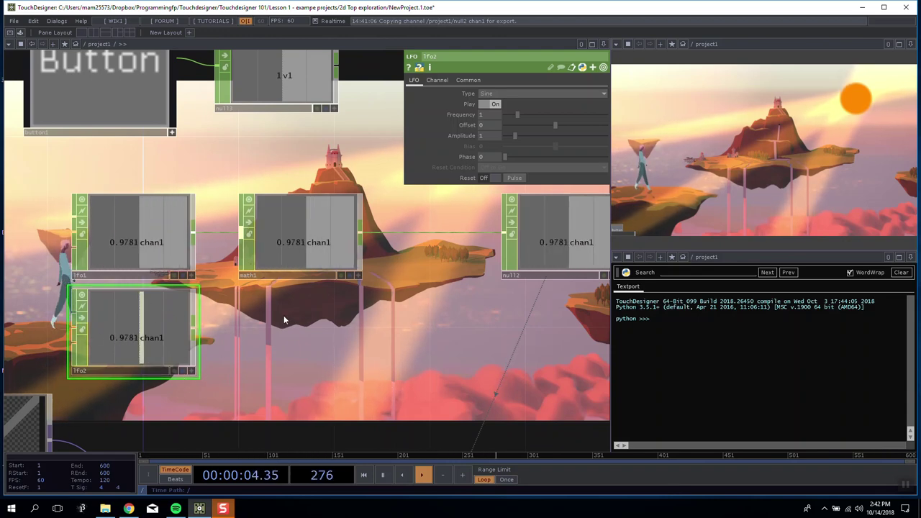
pyautogui.moveTo(281, 319); pyautogui.dragTo(275, 297)
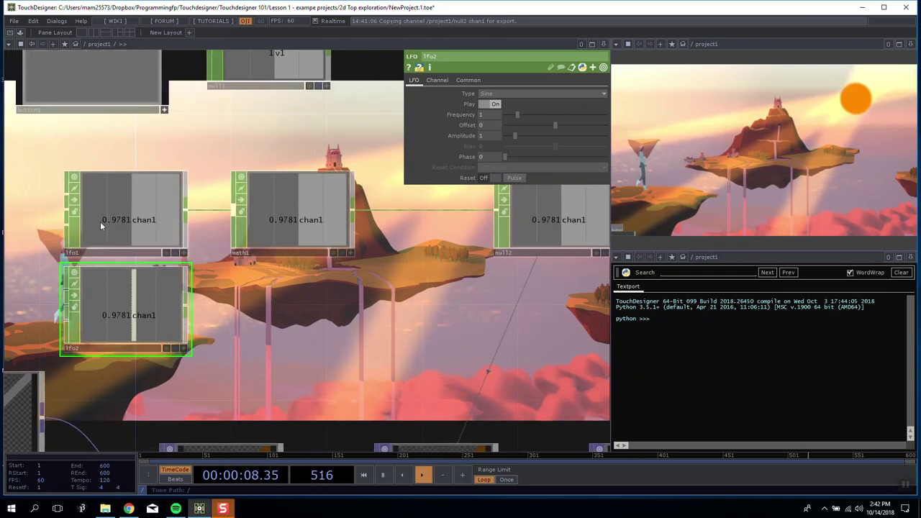
pyautogui.click(520, 178)
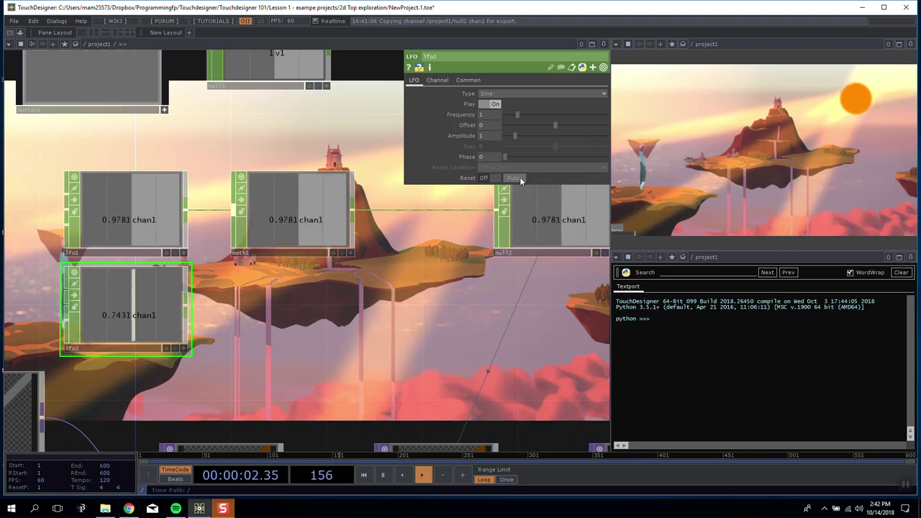
# Move lfo1 up and lfo2 to the left, and wire lfo2 into math1 as an additional input.
pyautogui.moveTo(137, 236); pyautogui.dragTo(137, 211)
pyautogui.click(151, 282)
pyautogui.moveTo(151, 283); pyautogui.dragTo(128, 283)
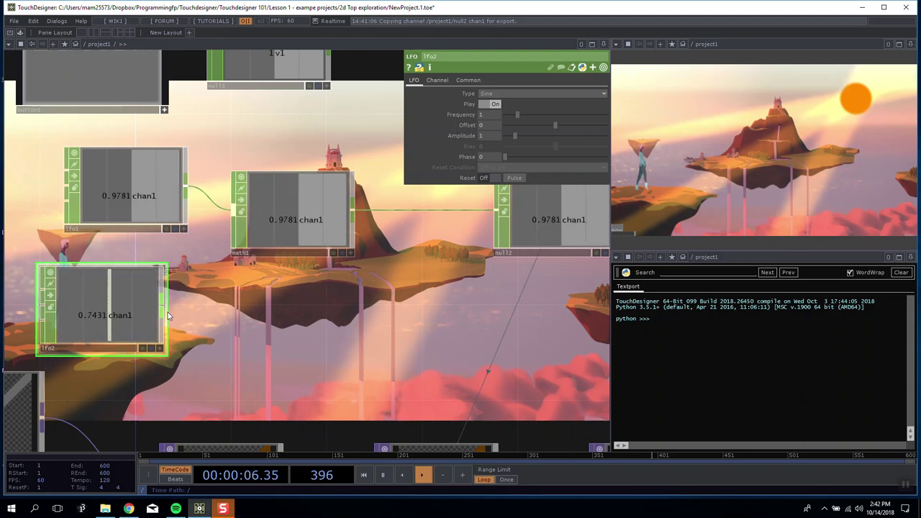
pyautogui.moveTo(165, 307); pyautogui.dragTo(231, 214)
# Try Add for Combine Channels on math1 and set the option back to Off.
pyautogui.click(295, 218)
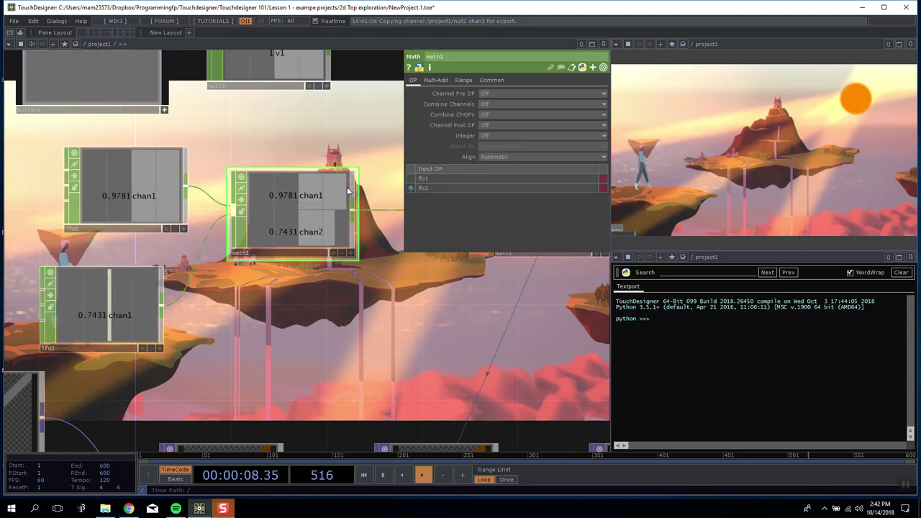
pyautogui.click(496, 104)
pyautogui.click(493, 123)
pyautogui.click(487, 104)
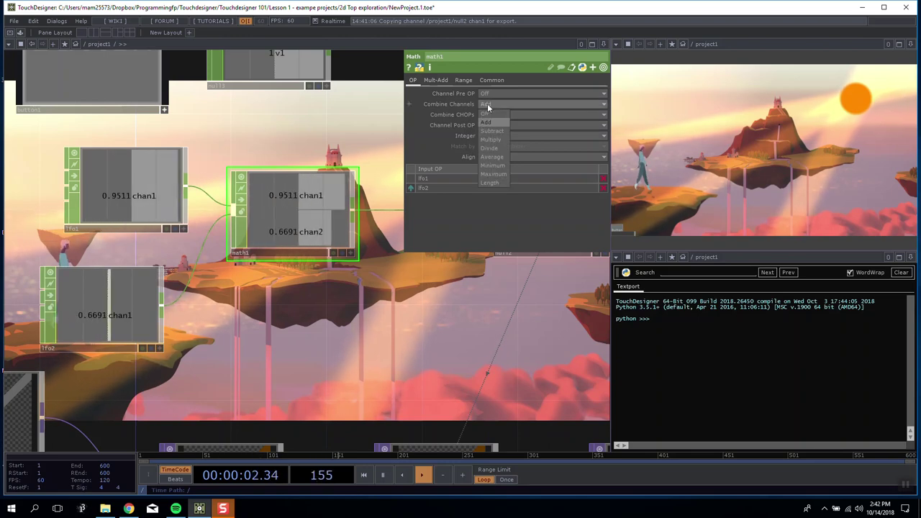
pyautogui.click(485, 114)
# Try Add, Divide, Average and Minimum for Combine CHOPs on math1, and return the option to Off.
pyautogui.click(492, 113)
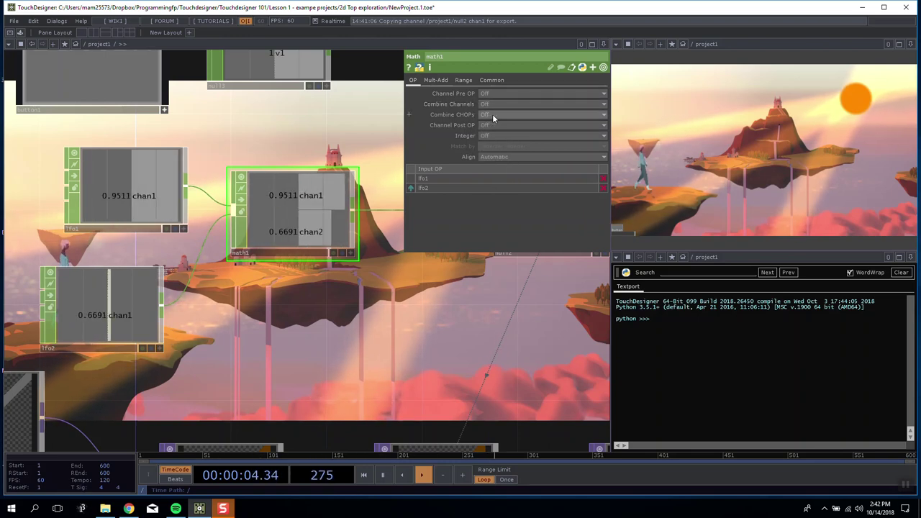
pyautogui.click(496, 131)
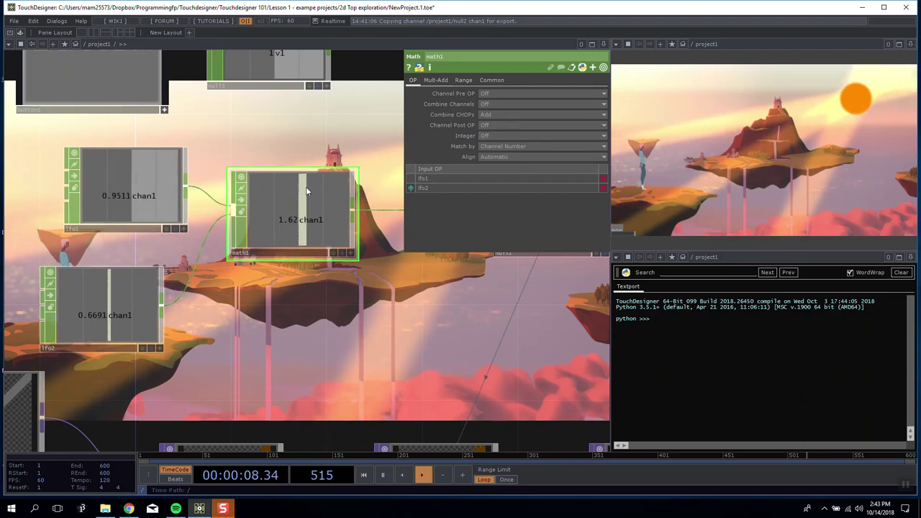
pyautogui.click(512, 115)
pyautogui.click(497, 159)
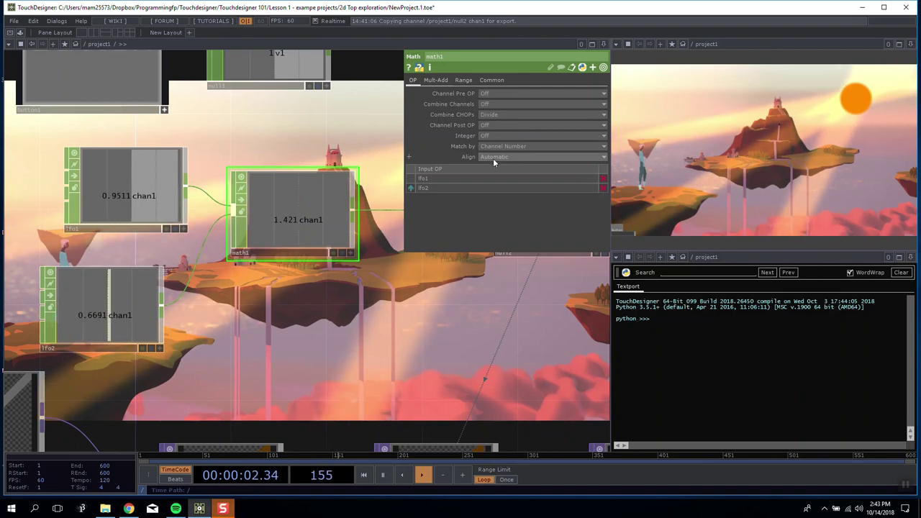
pyautogui.click(505, 114)
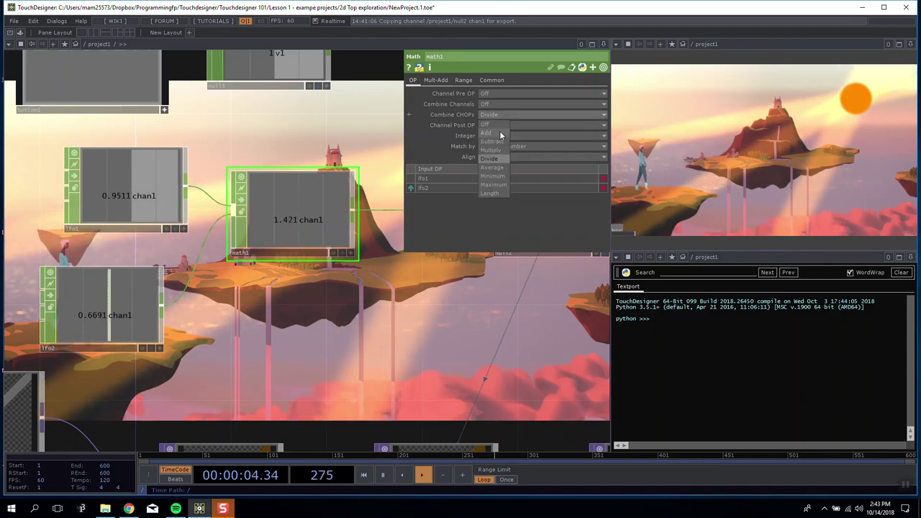
pyautogui.click(494, 169)
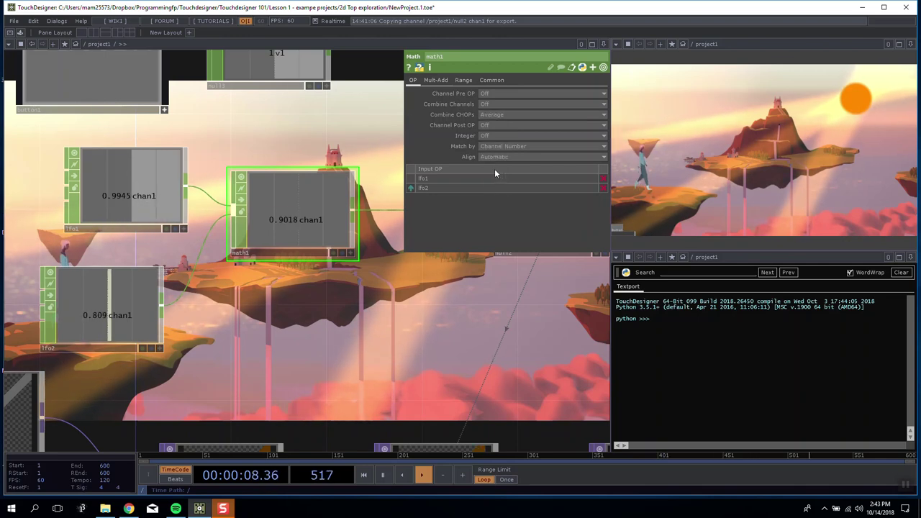
pyautogui.click(506, 114)
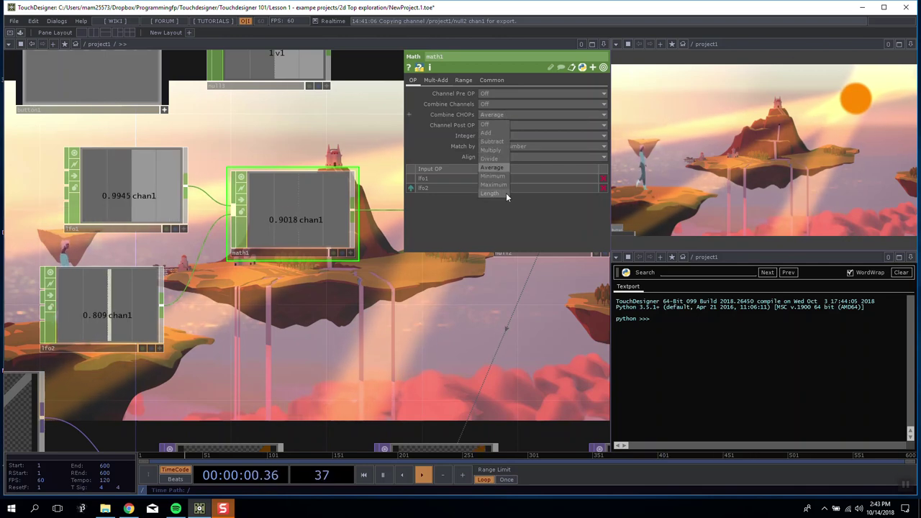
pyautogui.click(492, 175)
pyautogui.click(490, 115)
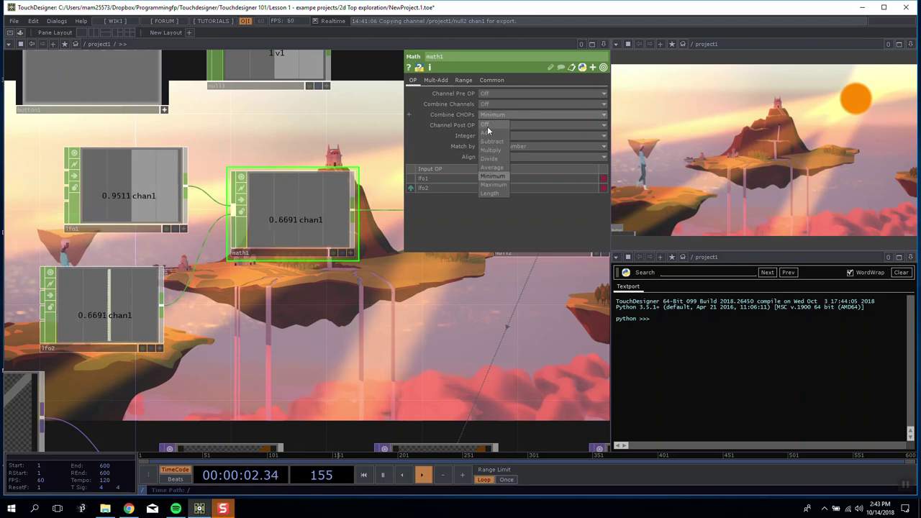
pyautogui.click(488, 130)
pyautogui.click(488, 117)
pyautogui.click(486, 123)
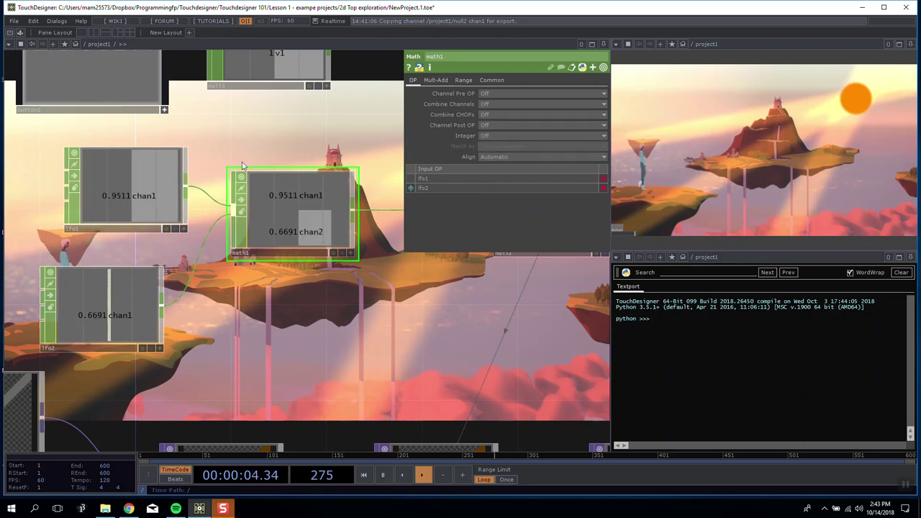
# Add a Constant CHOP below math1 and name its second channel chan2.
pyautogui.press('Tab')
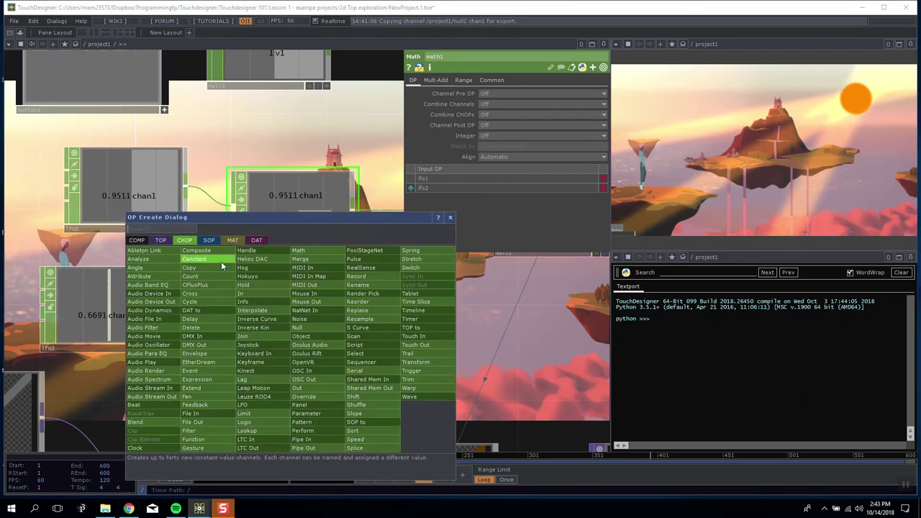
pyautogui.click(221, 261)
pyautogui.click(337, 319)
pyautogui.write('c')
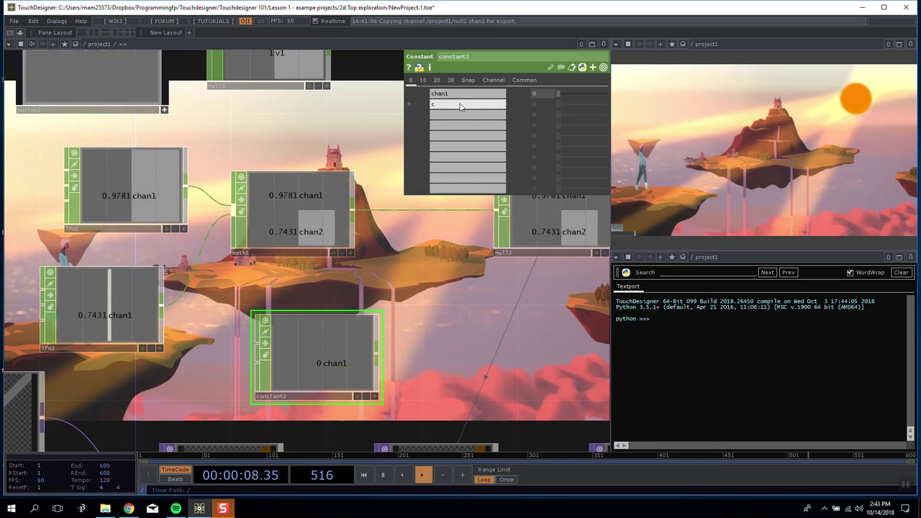
pyautogui.write('han')
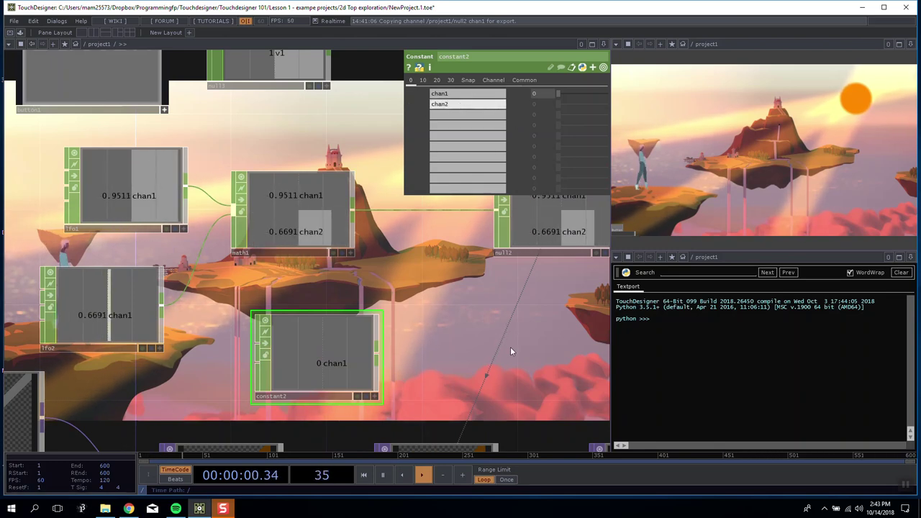
pyautogui.write('2')
pyautogui.press('Return')
# Set the new Constant CHOP's chan2 value to 10 and its chan1 value to 5.
pyautogui.click(526, 104)
pyautogui.write('10')
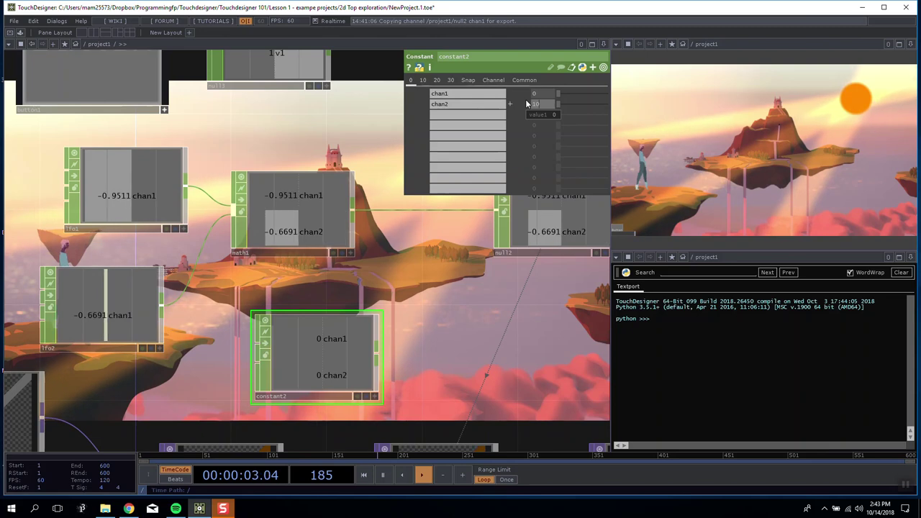
pyautogui.press('Return')
pyautogui.write('5')
pyautogui.press('Return')
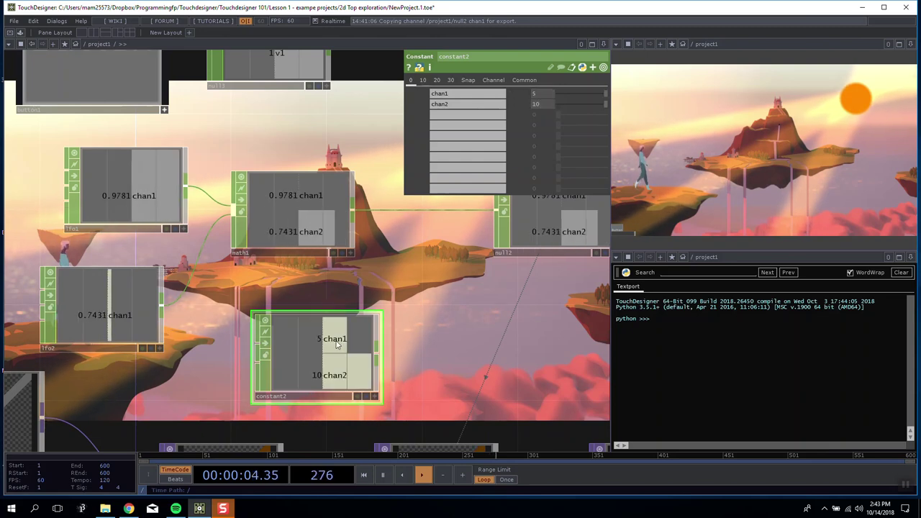
# Move constant2 to the left and connect a new Math CHOP to its output, placed directly to its right.
pyautogui.moveTo(338, 344); pyautogui.dragTo(243, 344)
pyautogui.press('Tab')
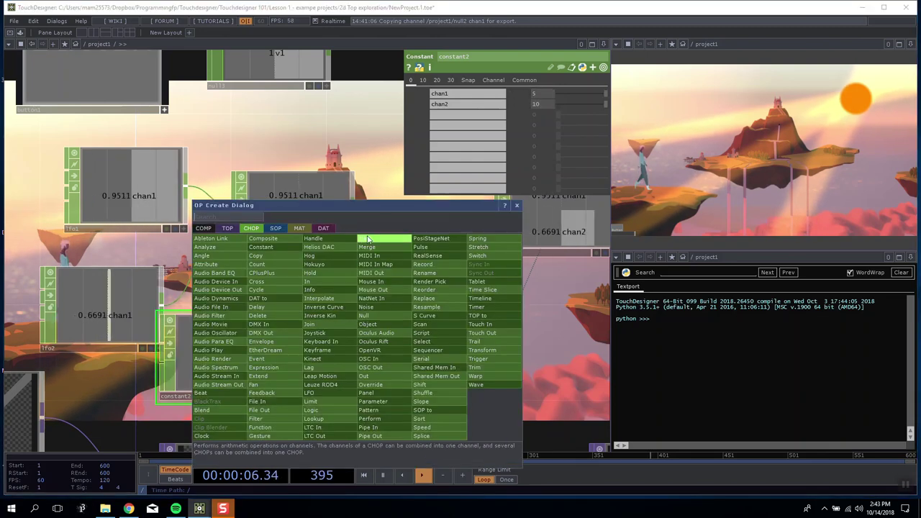
pyautogui.click(368, 238)
pyautogui.moveTo(280, 347); pyautogui.dragTo(330, 367)
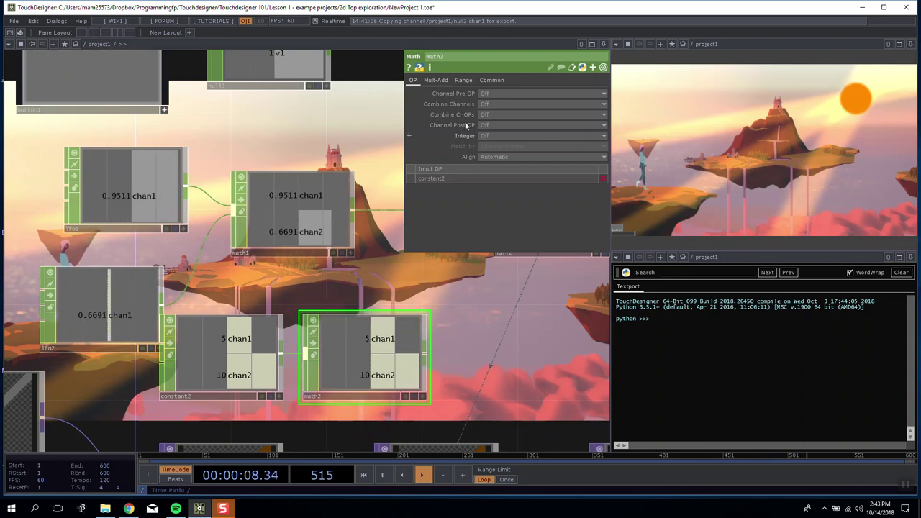
# Try Add and Average for Combine Channels on math2, and set the option back to Off.
pyautogui.click(487, 123)
pyautogui.moveTo(456, 290); pyautogui.dragTo(438, 231)
pyautogui.click(519, 106)
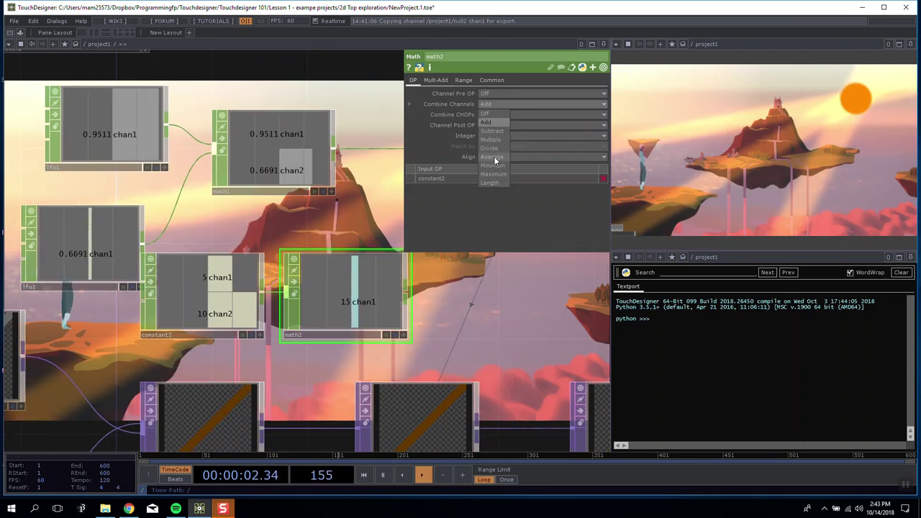
pyautogui.click(494, 157)
pyautogui.click(503, 103)
pyautogui.click(495, 113)
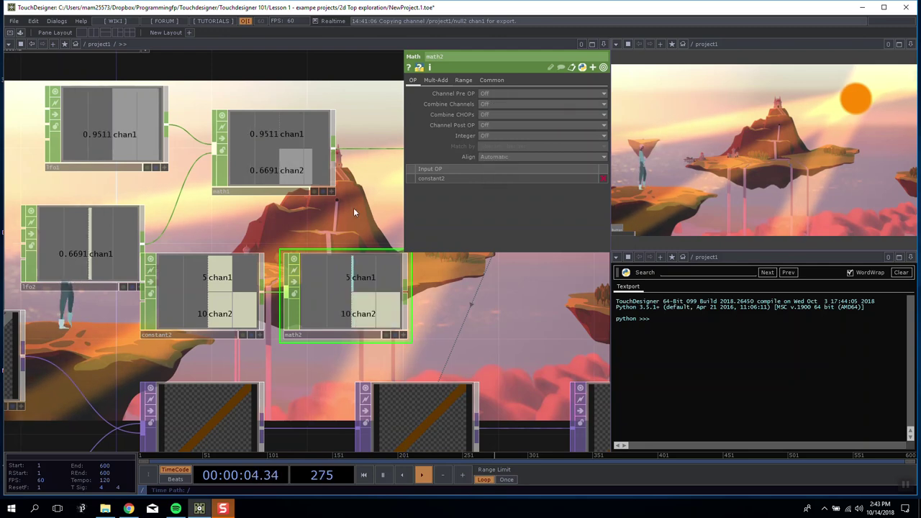
# Try an Audio Device In CHOP to the right of math2 and delete it.
pyautogui.moveTo(472, 301); pyautogui.dragTo(493, 317)
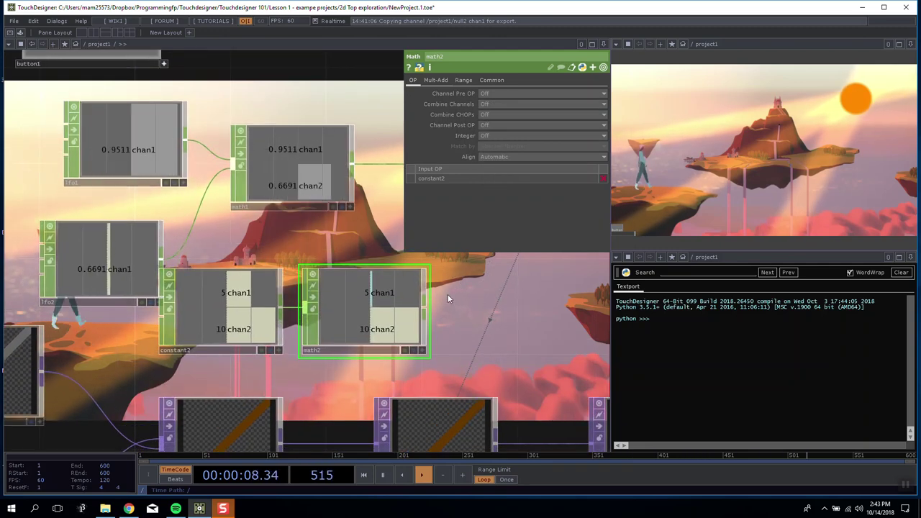
pyautogui.moveTo(295, 91); pyautogui.dragTo(308, 152)
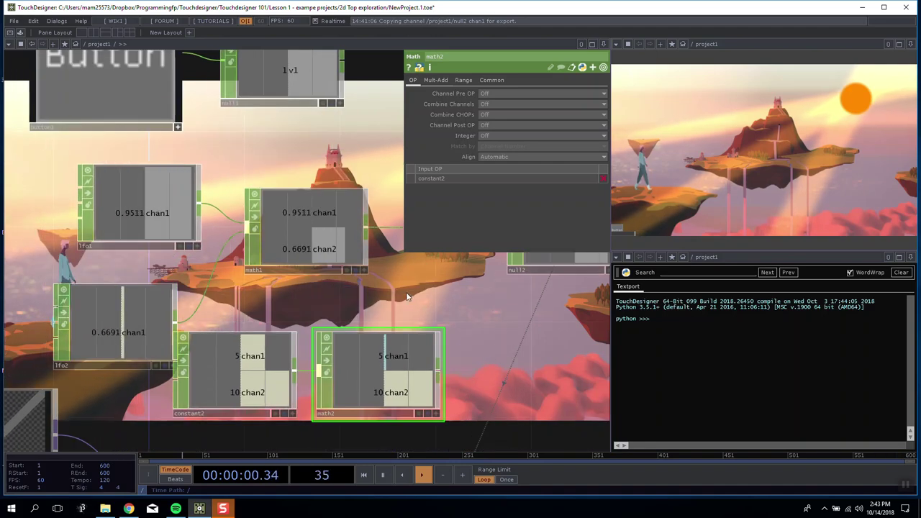
pyautogui.moveTo(519, 370); pyautogui.dragTo(298, 253)
pyautogui.press('Tab')
pyautogui.click(155, 201)
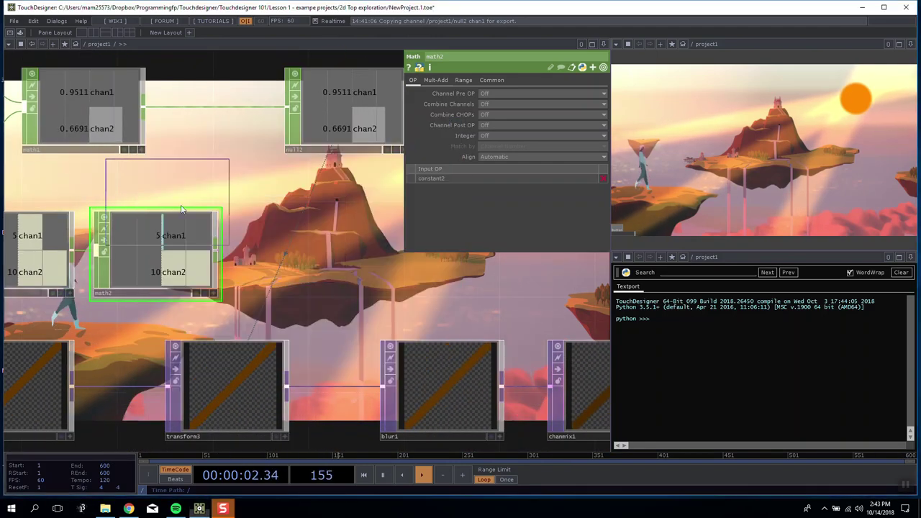
pyautogui.click(338, 260)
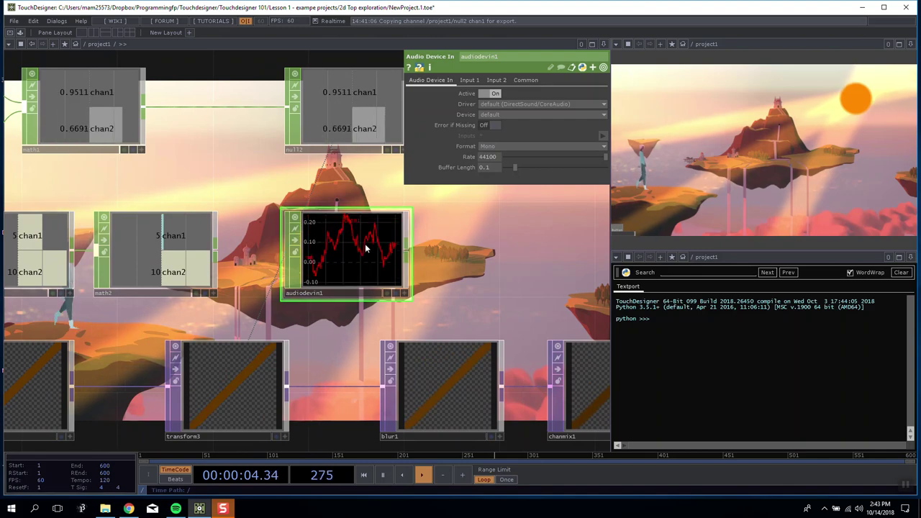
pyautogui.press('Delete')
# Add an Audio File In CHOP to the right of math2, keeping its default file.
pyautogui.press('Tab')
pyautogui.click(230, 209)
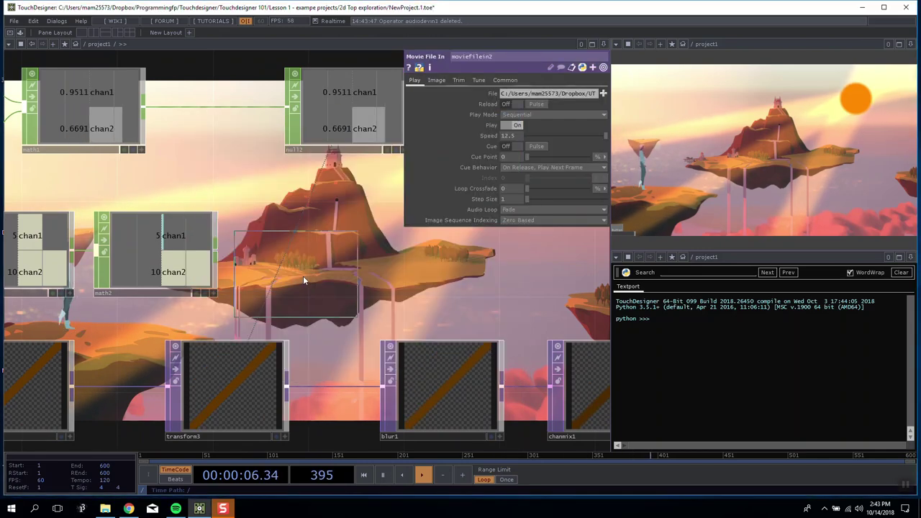
pyautogui.moveTo(306, 236); pyautogui.dragTo(305, 236)
pyautogui.moveTo(405, 274); pyautogui.dragTo(343, 279)
pyautogui.moveTo(269, 231); pyautogui.dragTo(269, 254)
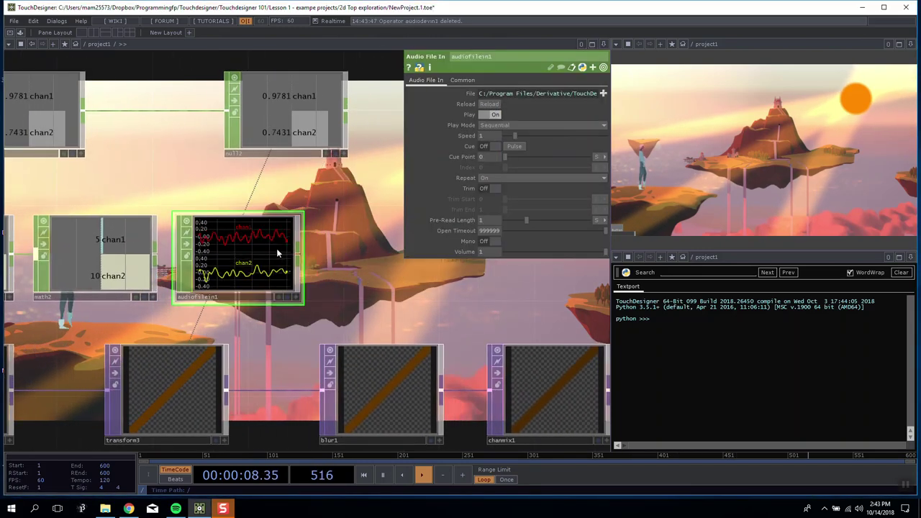
# Connect a new Math CHOP to the output of audiofilein1 and set its Combine Channels to Average.
pyautogui.press('Tab')
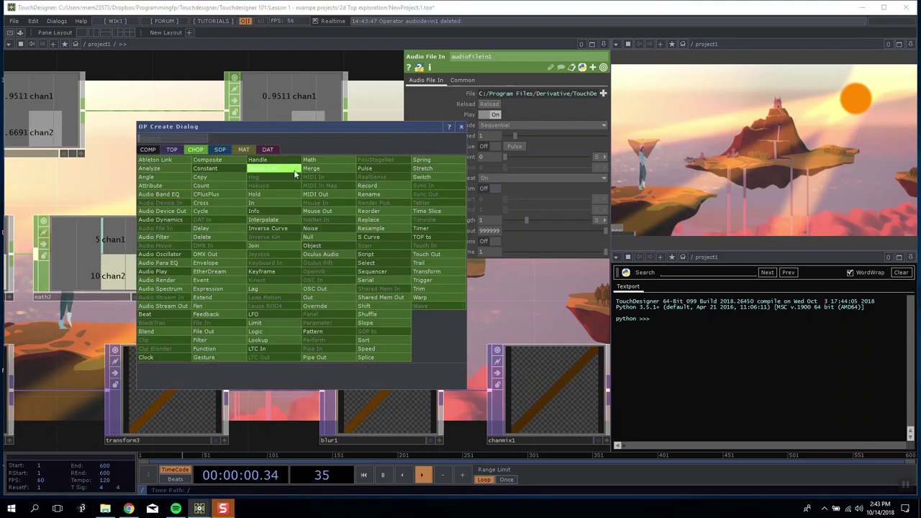
pyautogui.press('Escape')
pyautogui.click(380, 257)
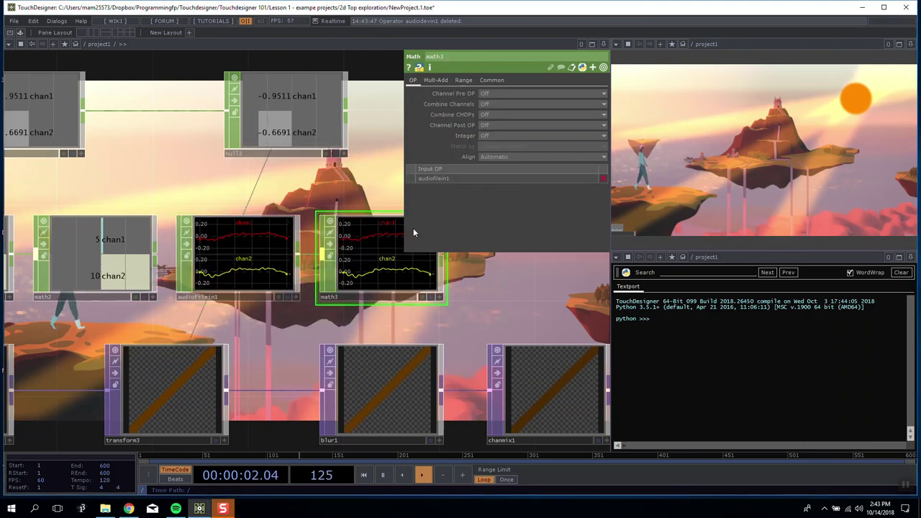
pyautogui.click(498, 106)
pyautogui.click(492, 156)
pyautogui.moveTo(432, 280); pyautogui.dragTo(295, 279)
pyautogui.scroll(5, 281, 259)
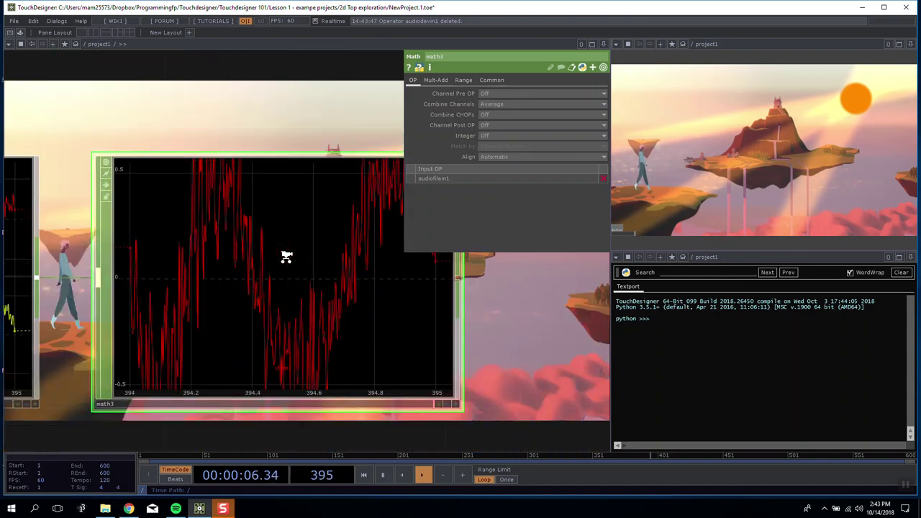
pyautogui.scroll(-4, 288, 256)
pyautogui.scroll(-1, 341, 264)
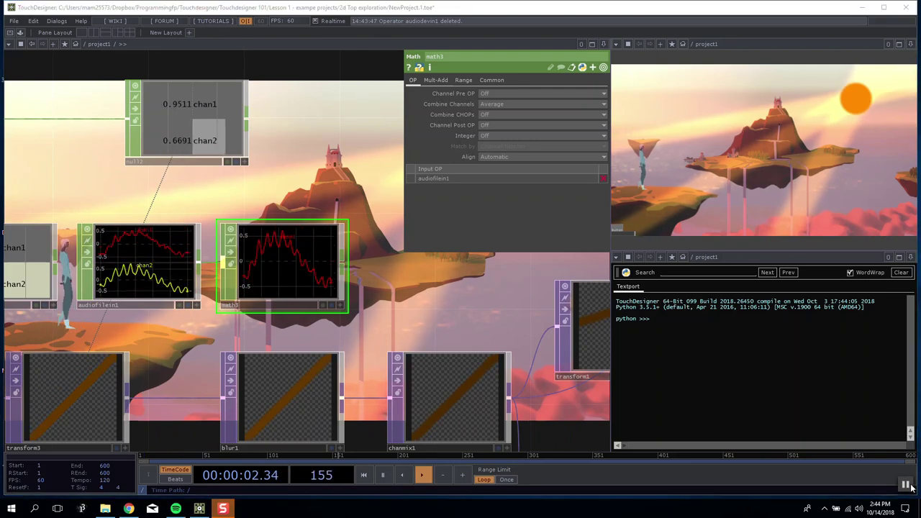
# Delete the audiofilein1 and math3 operators together.
pyautogui.moveTo(456, 281); pyautogui.dragTo(526, 266)
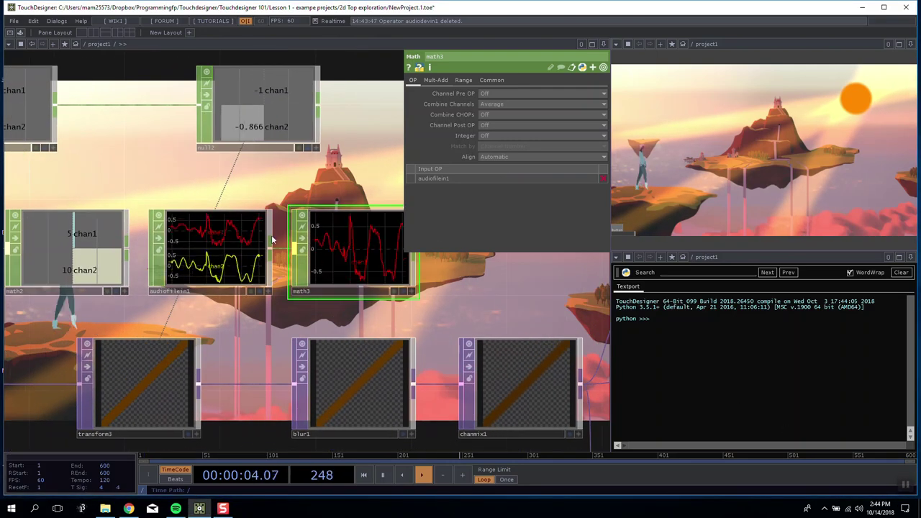
pyautogui.moveTo(193, 192); pyautogui.dragTo(342, 267, button='right')
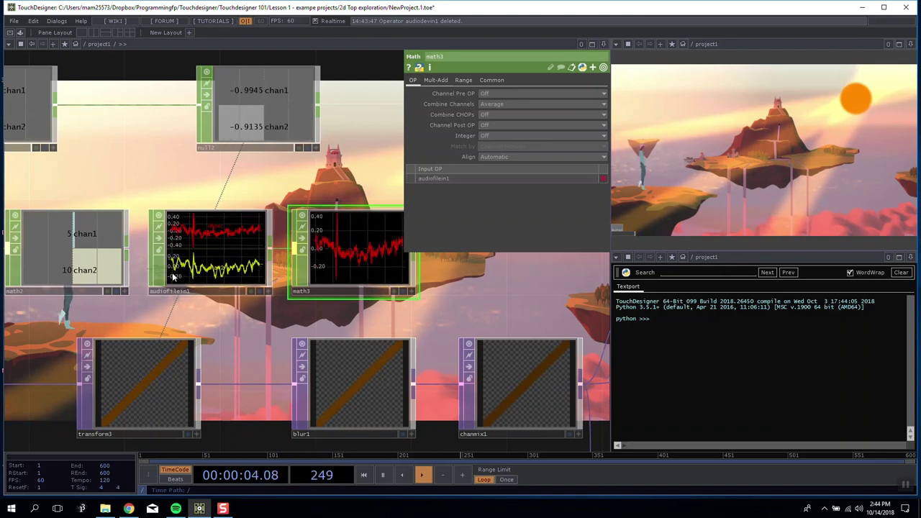
pyautogui.moveTo(190, 168); pyautogui.dragTo(372, 296, button='right')
pyautogui.press('Delete')
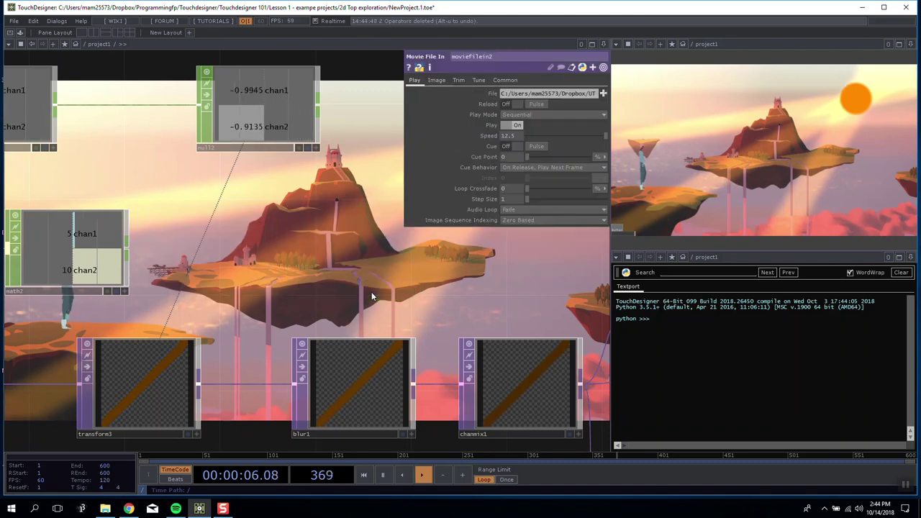
# Delete constant2 and math2, and remove the lfo2 operator feeding math1.
pyautogui.press('h')
pyautogui.click(438, 279)
pyautogui.press('Delete')
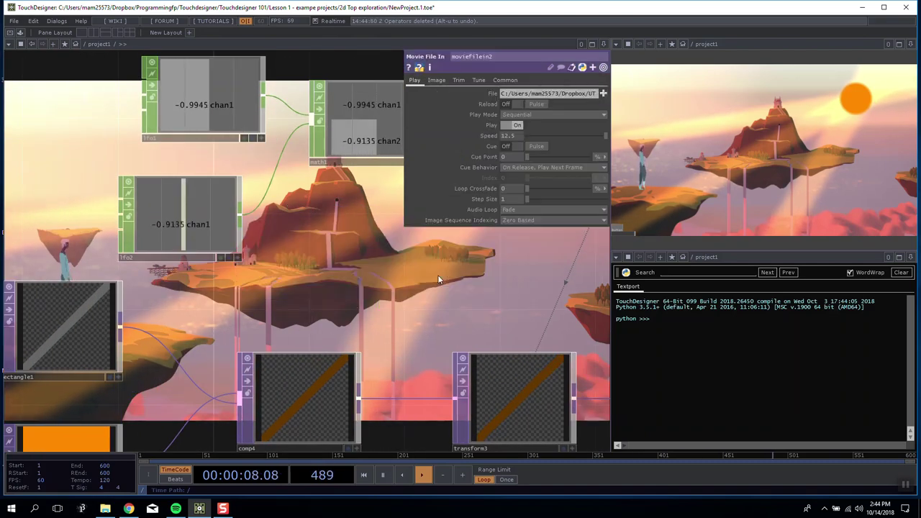
pyautogui.click(154, 212)
pyautogui.press('Delete')
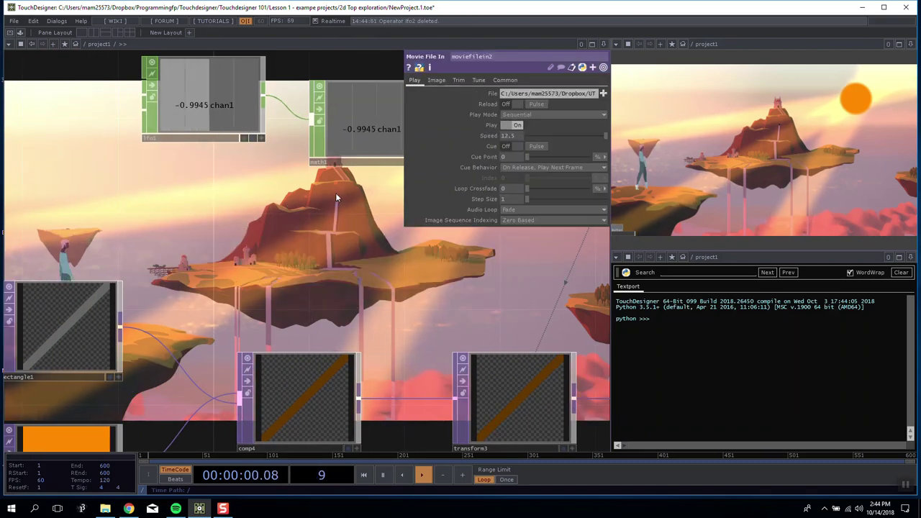
# Set math1's From Range to -1 and 1 to match the sine wave of lfo1.
pyautogui.press('h')
pyautogui.click(104, 196)
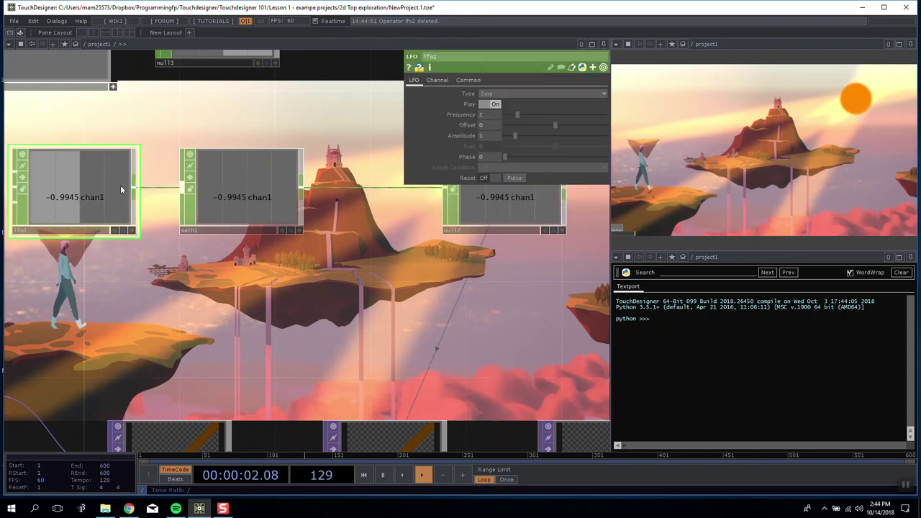
pyautogui.click(266, 183)
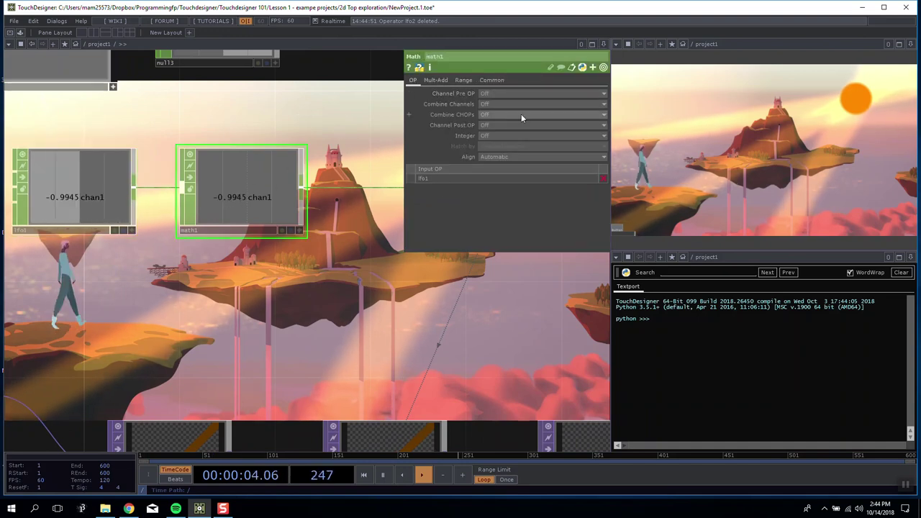
pyautogui.click(436, 80)
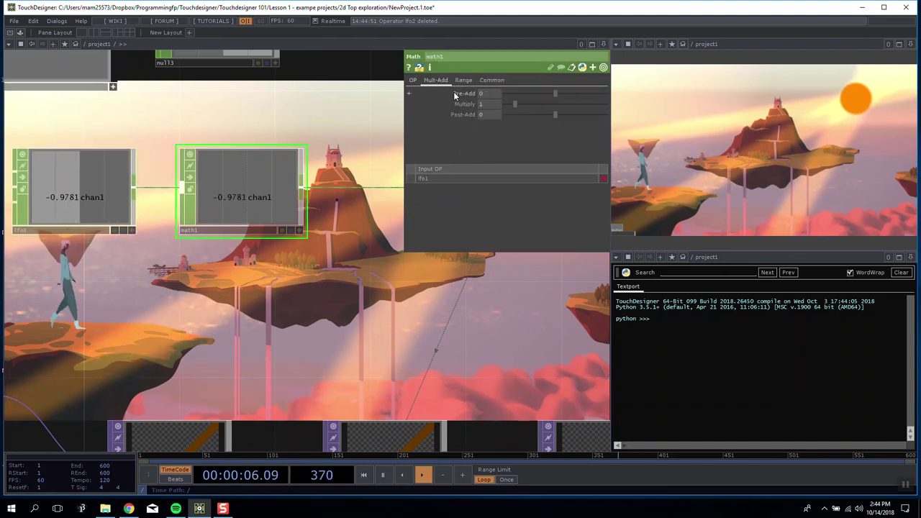
pyautogui.moveTo(288, 130); pyautogui.dragTo(218, 134)
pyautogui.click(463, 81)
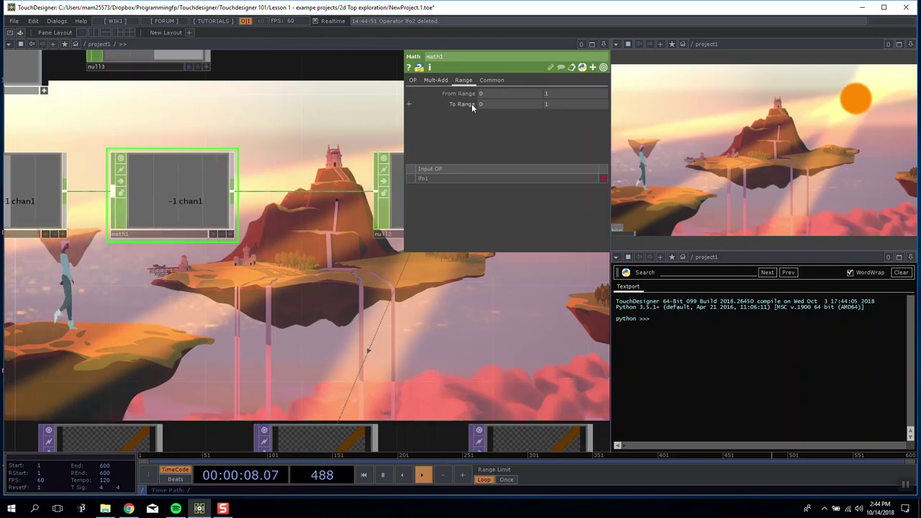
pyautogui.moveTo(295, 121); pyautogui.dragTo(299, 106)
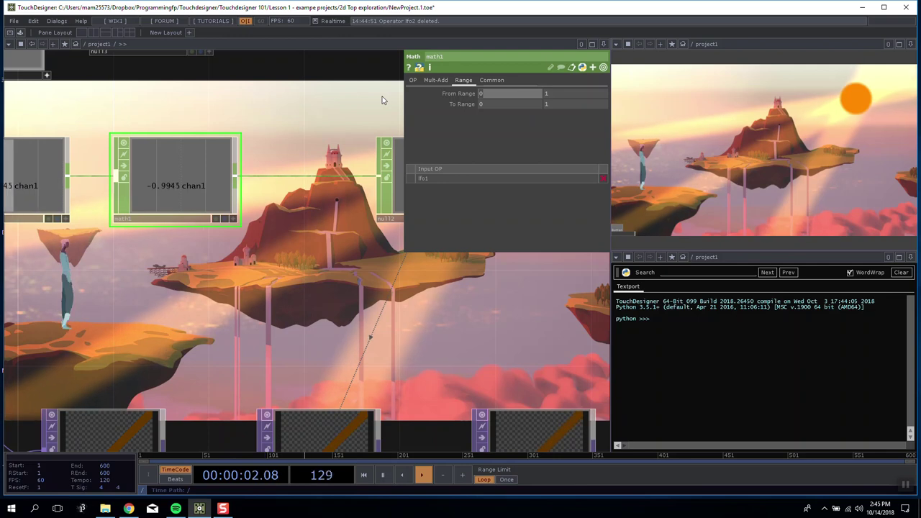
pyautogui.moveTo(172, 111); pyautogui.dragTo(296, 111)
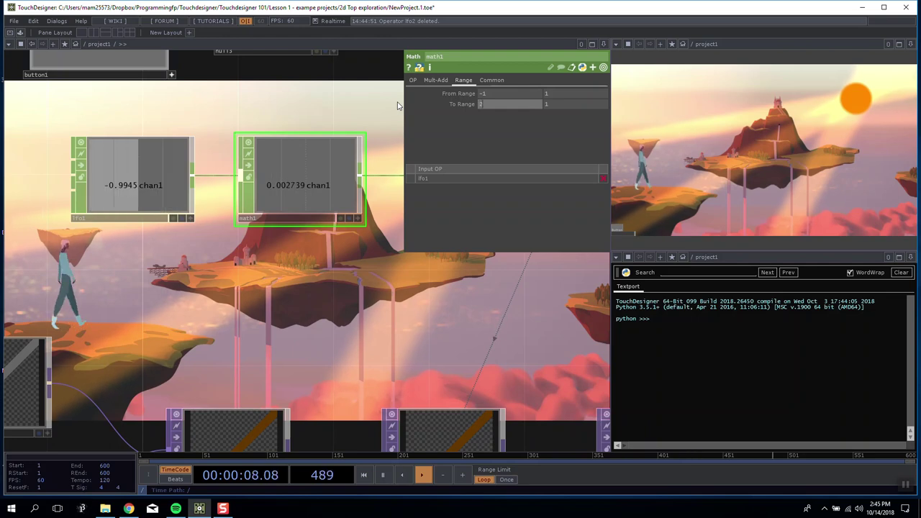
# Set math1's To Range to -2 and 2.
pyautogui.write('-2')
pyautogui.press('Tab')
pyautogui.press('BackSpace')
pyautogui.write('2')
pyautogui.press('Tab')
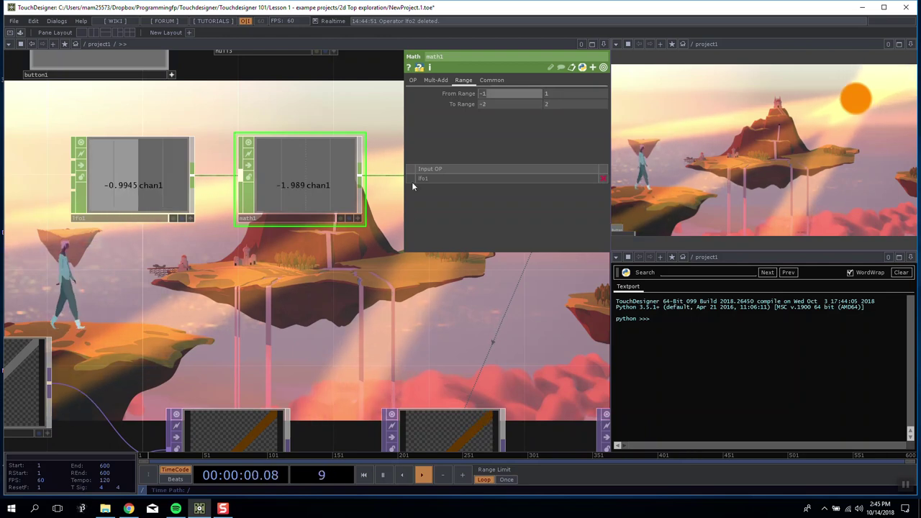
# Add a Trail CHOP below math1 and wire both lfo1 and math1 into it to compare their waves.
pyautogui.moveTo(288, 254); pyautogui.dragTo(238, 275)
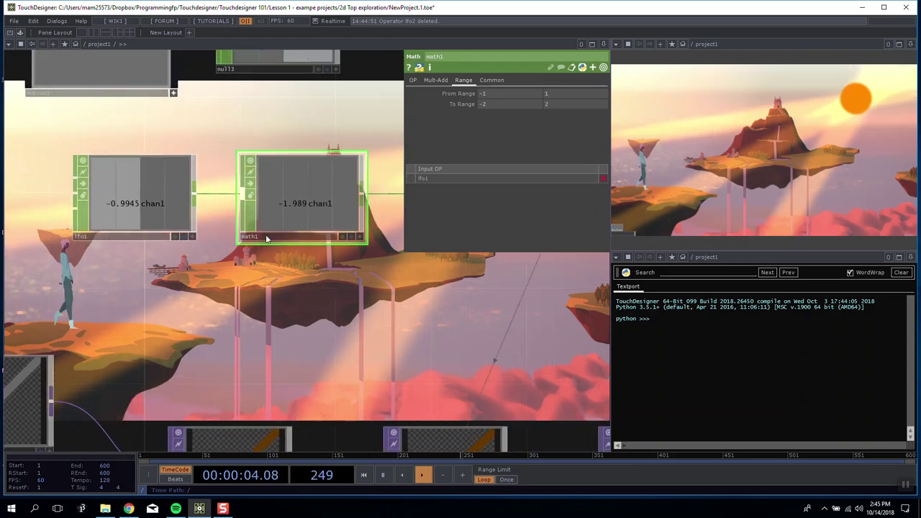
pyautogui.press('Tab')
pyautogui.click(408, 288)
pyautogui.click(279, 293)
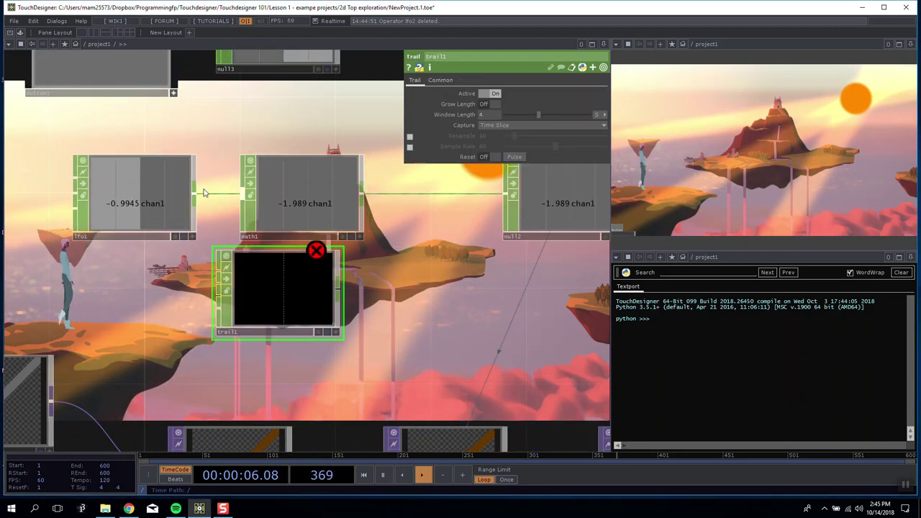
pyautogui.moveTo(195, 193); pyautogui.dragTo(328, 323)
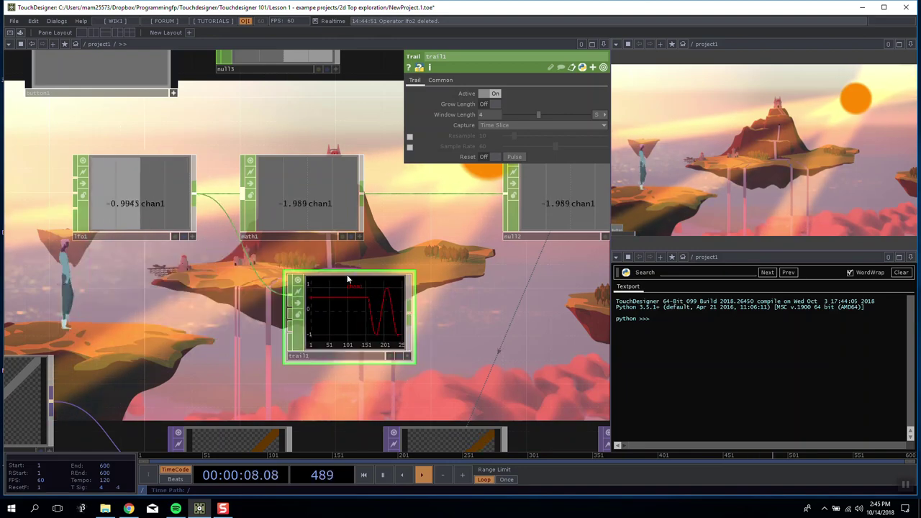
pyautogui.moveTo(362, 195); pyautogui.dragTo(289, 311)
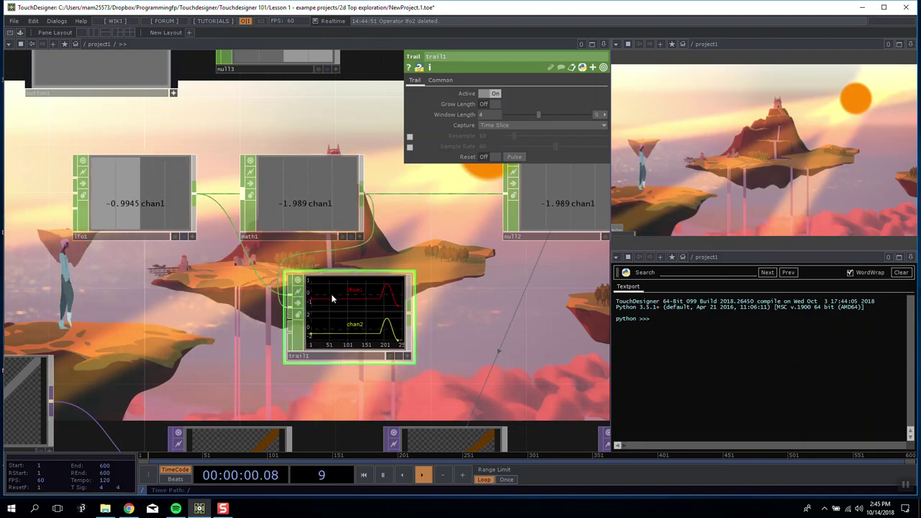
pyautogui.scroll(5, 359, 327)
pyautogui.moveTo(370, 326); pyautogui.dragTo(243, 298)
pyautogui.scroll(-5, 325, 313)
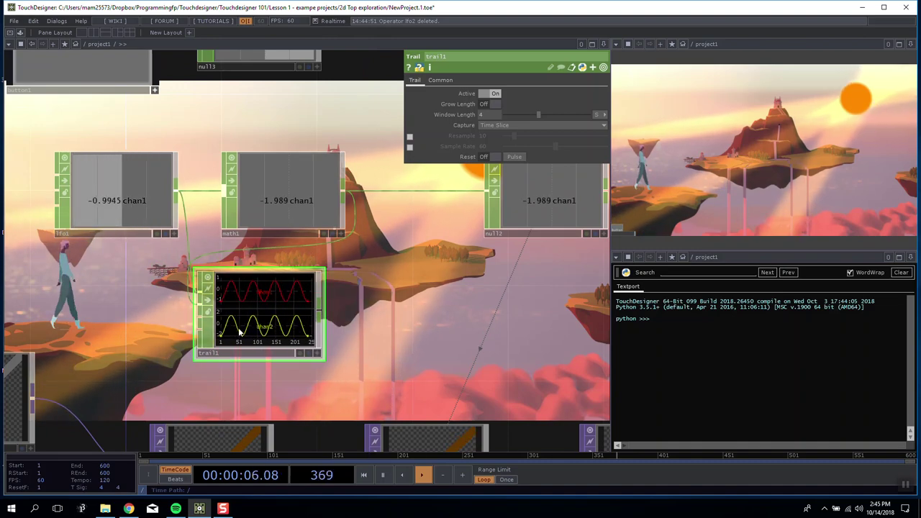
pyautogui.scroll(3, 245, 329)
pyautogui.scroll(2, 245, 329)
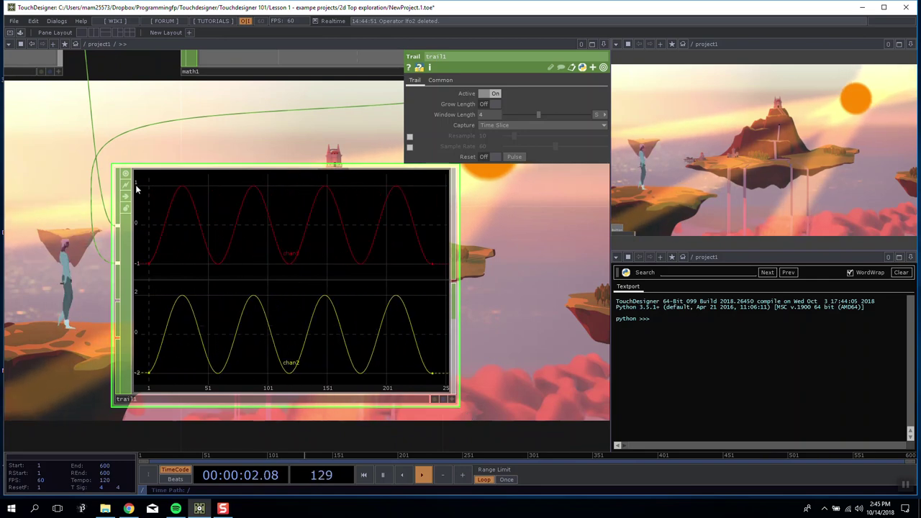
# Set math1's From Range to 0 and 1 and its To Range to 0 and 10.
pyautogui.click(334, 55)
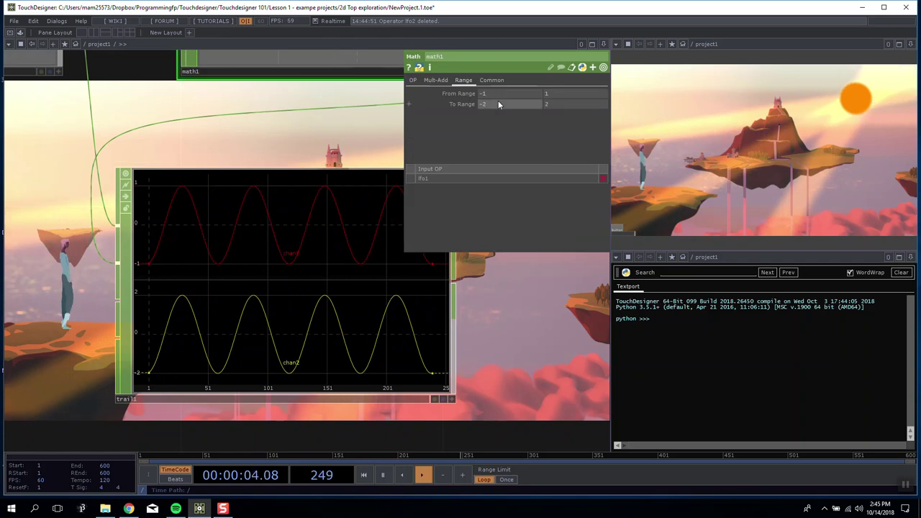
pyautogui.click(481, 104)
pyautogui.press('BackSpace')
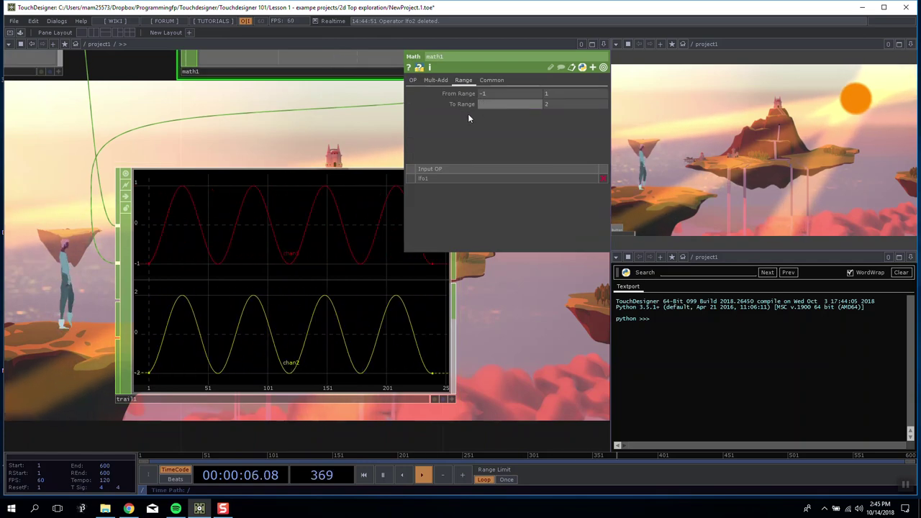
pyautogui.click(496, 96)
pyautogui.write('0')
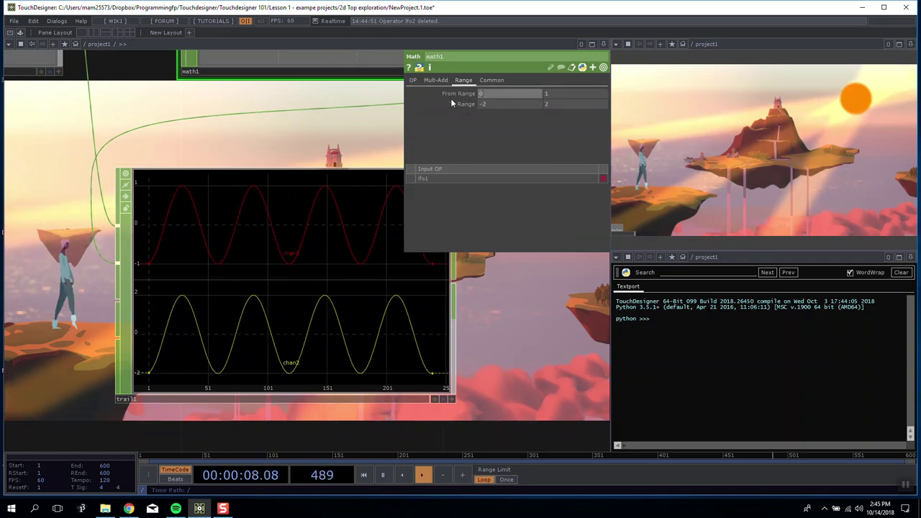
pyautogui.click(486, 107)
pyautogui.write('0')
pyautogui.press('Tab')
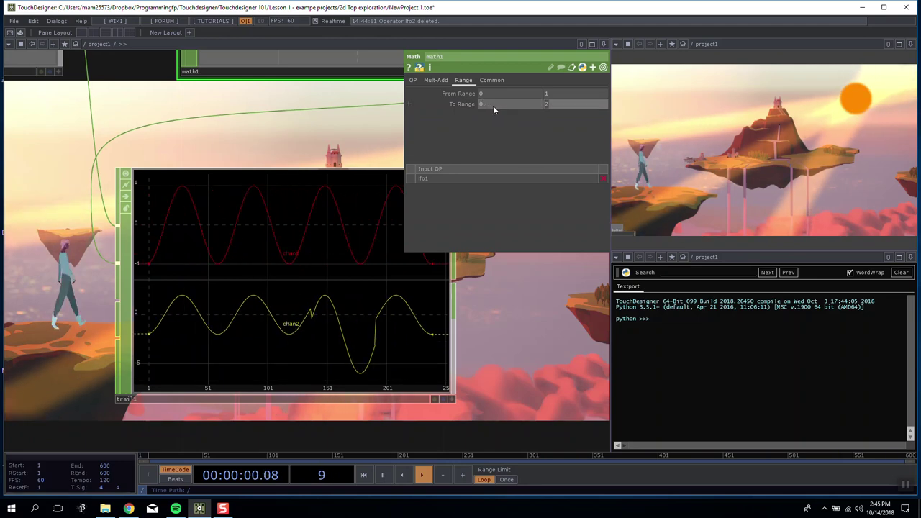
pyautogui.write('10')
pyautogui.press('Tab')
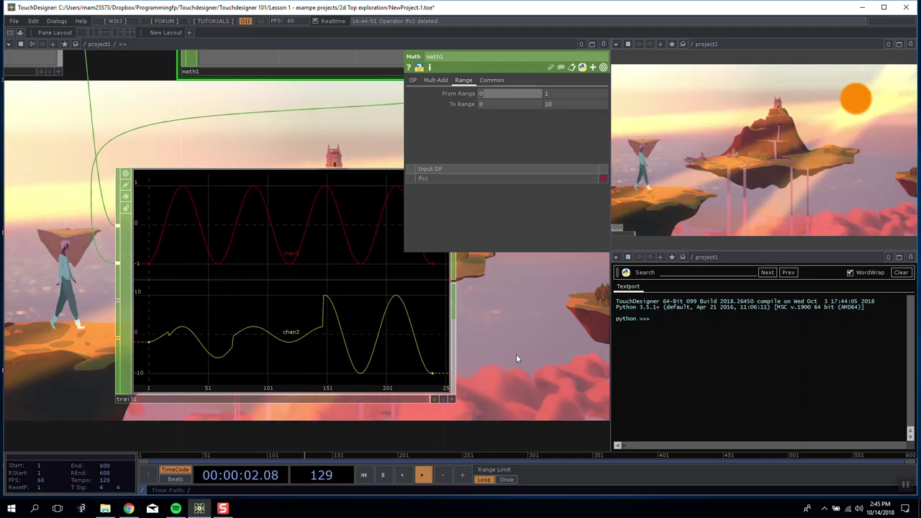
# Try 2 as the upper To Range value of math1, and set it to 0.5 instead.
pyautogui.moveTo(514, 324); pyautogui.dragTo(449, 323)
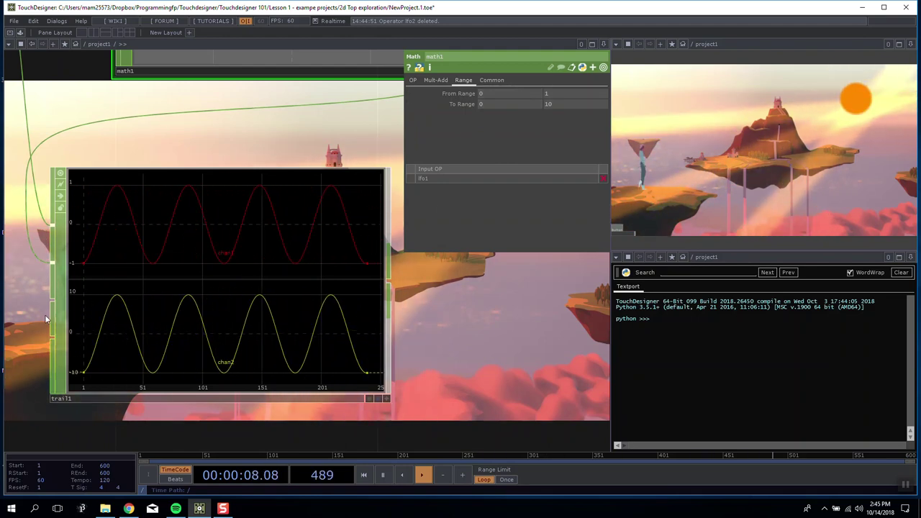
pyautogui.moveTo(462, 314); pyautogui.dragTo(395, 312)
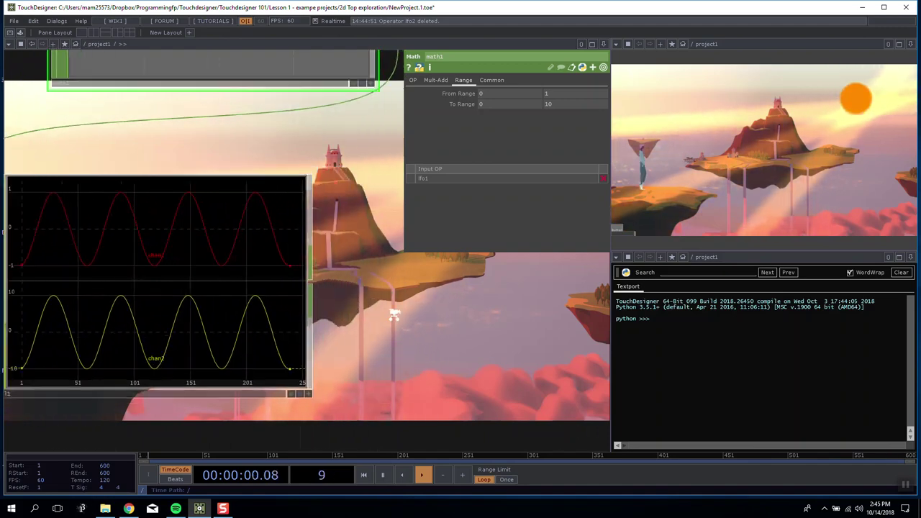
pyautogui.scroll(-5, 395, 312)
pyautogui.moveTo(495, 365); pyautogui.dragTo(346, 338)
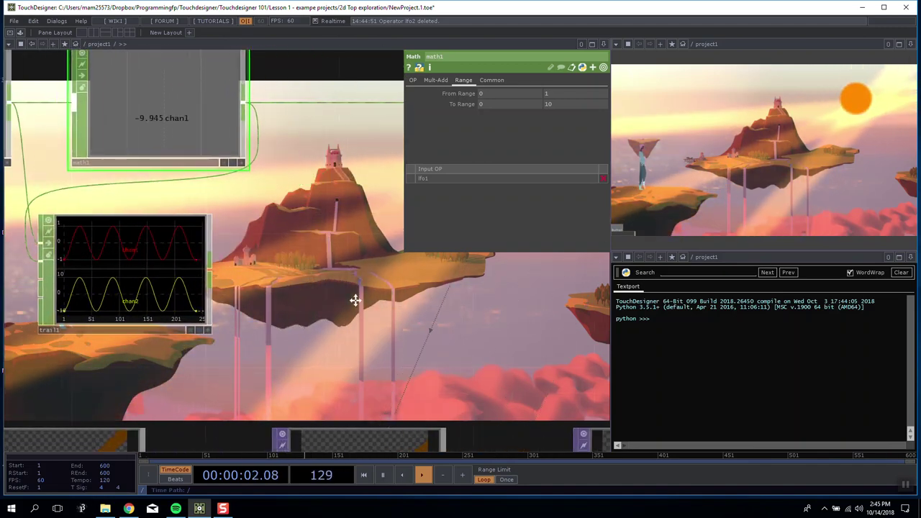
pyautogui.click(570, 104)
pyautogui.write('2')
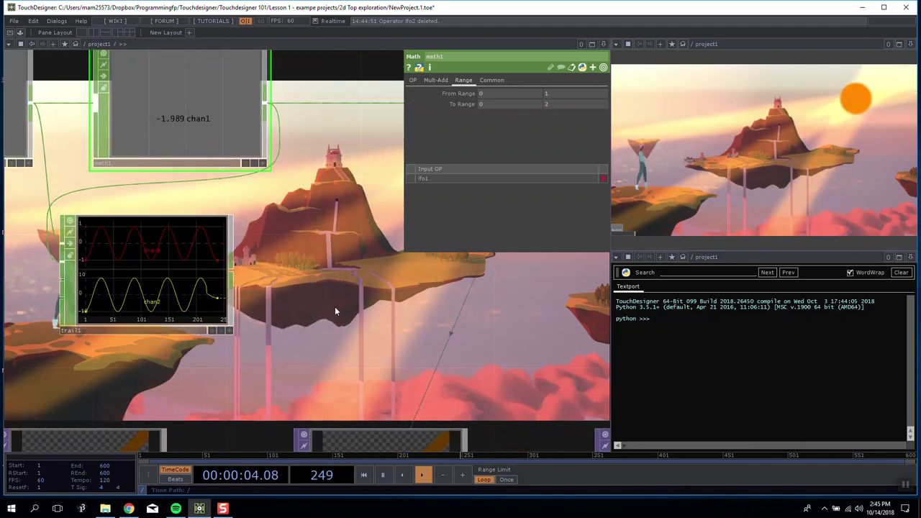
pyautogui.press('BackSpace')
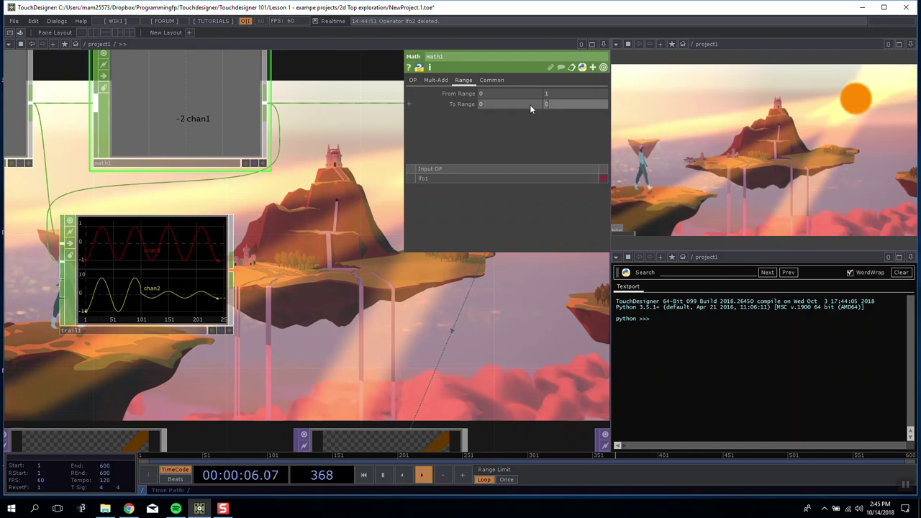
pyautogui.write('0.5')
pyautogui.press('Return')
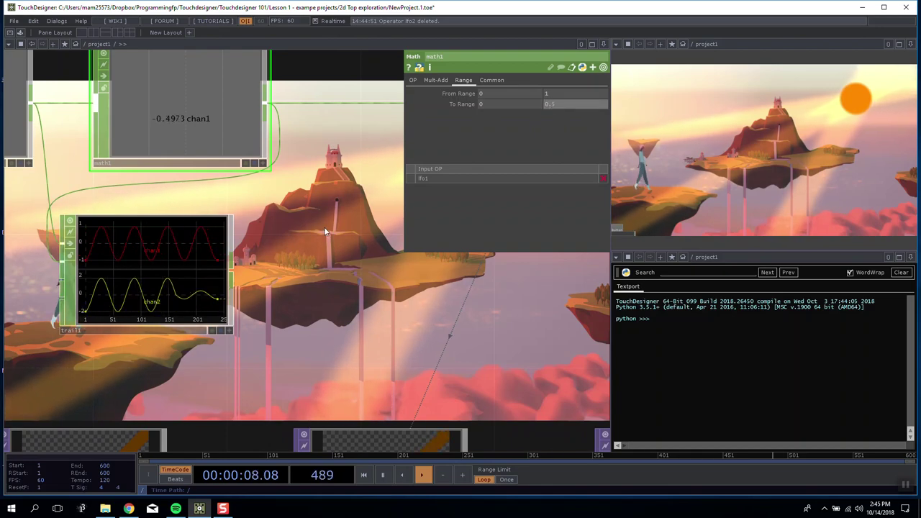
# Delete the trail1 operator below math1.
pyautogui.scroll(-5, 160, 279)
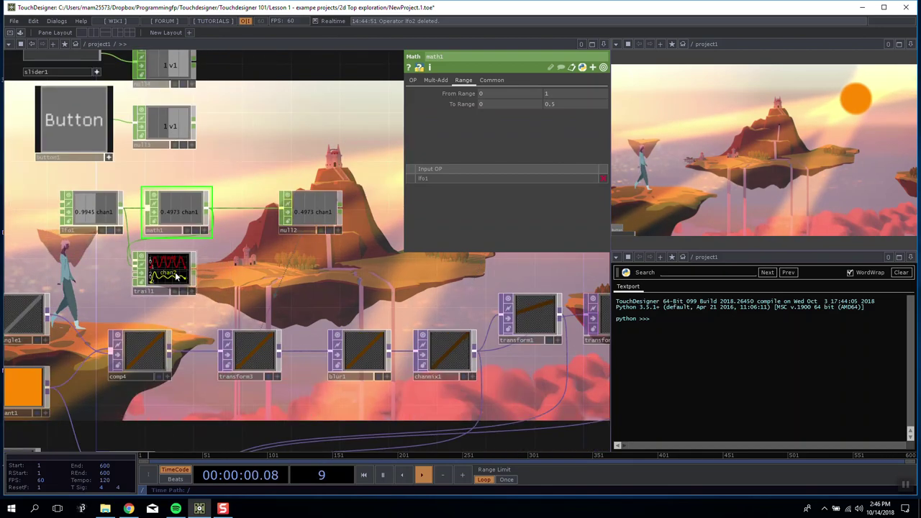
pyautogui.click(173, 276)
pyautogui.press('Delete')
pyautogui.scroll(4, 173, 276)
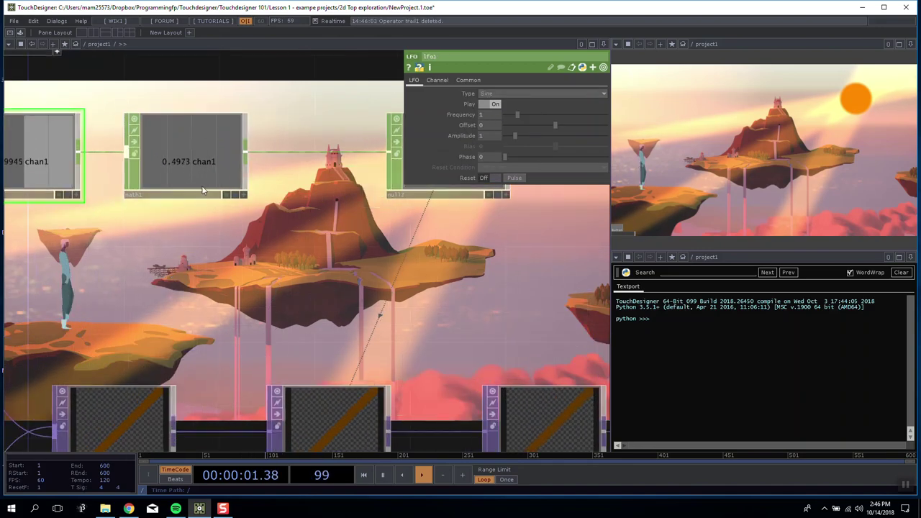
# Move the rectangle1, constant1, comp4 and transform3 chain up so it sits closely beneath the lfo1, math1 and null2 CHOPs.
pyautogui.click(236, 159)
pyautogui.moveTo(157, 271); pyautogui.dragTo(133, 308)
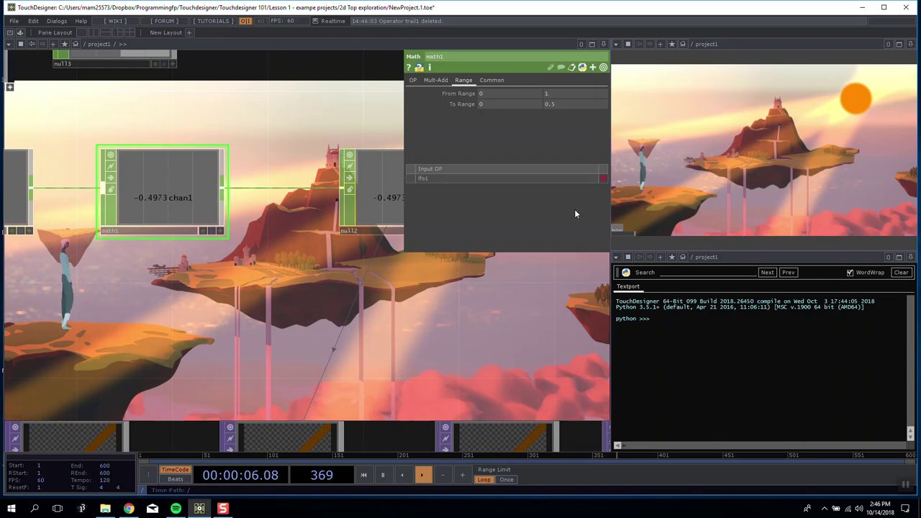
pyautogui.moveTo(496, 336); pyautogui.dragTo(416, 305)
pyautogui.scroll(-5, 415, 304)
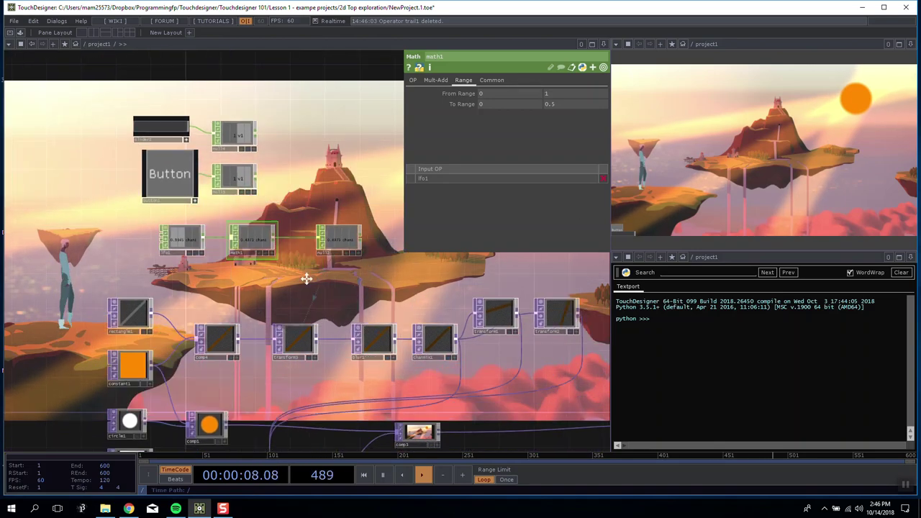
pyautogui.moveTo(348, 276); pyautogui.dragTo(307, 246)
pyautogui.moveTo(46, 150); pyautogui.dragTo(393, 248, button='right')
pyautogui.moveTo(355, 221); pyautogui.dragTo(320, 165)
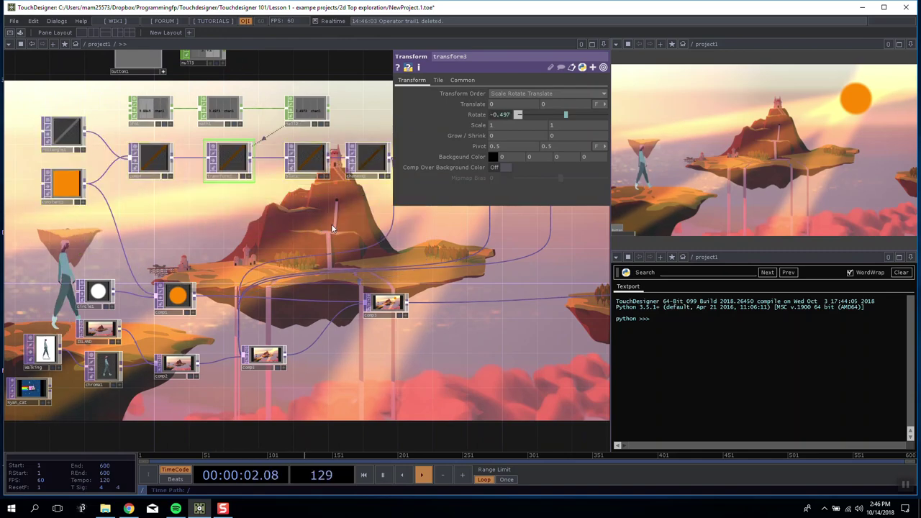
# Line up transform1 and transform2 in one tight row with the other light-ray TOPs after transform3.
pyautogui.moveTo(446, 230); pyautogui.dragTo(249, 261)
pyautogui.moveTo(262, 214); pyautogui.dragTo(225, 187)
pyautogui.moveTo(357, 221); pyautogui.dragTo(341, 215)
pyautogui.moveTo(313, 209); pyautogui.dragTo(270, 184)
pyautogui.moveTo(67, 334); pyautogui.dragTo(304, 264)
pyautogui.scroll(-3, 320, 285)
pyautogui.scroll(-2, 320, 285)
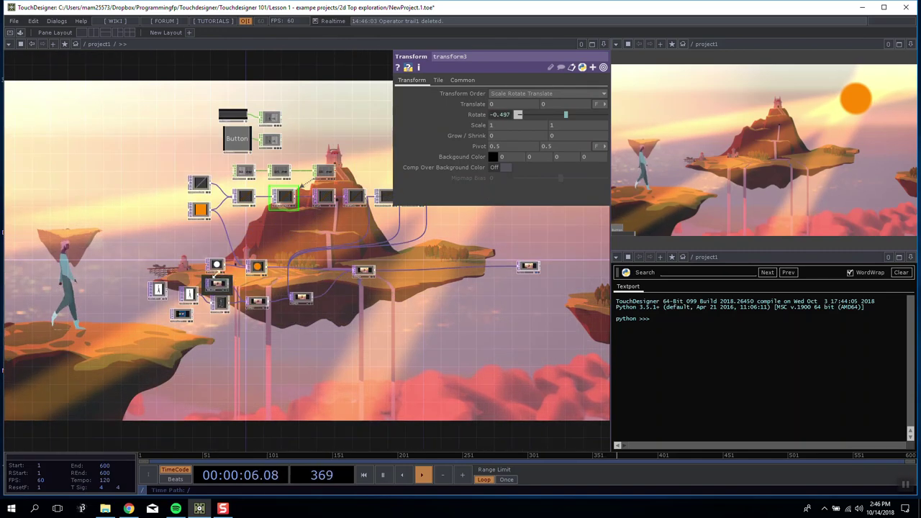
# Move circle1 and comp1 up beneath constant1, and gather the comp5, comp3 and comp2 composites below the light-ray row.
pyautogui.moveTo(263, 273); pyautogui.dragTo(264, 273, button='right')
pyautogui.moveTo(258, 267); pyautogui.dragTo(248, 229)
pyautogui.moveTo(326, 254); pyautogui.dragTo(247, 218)
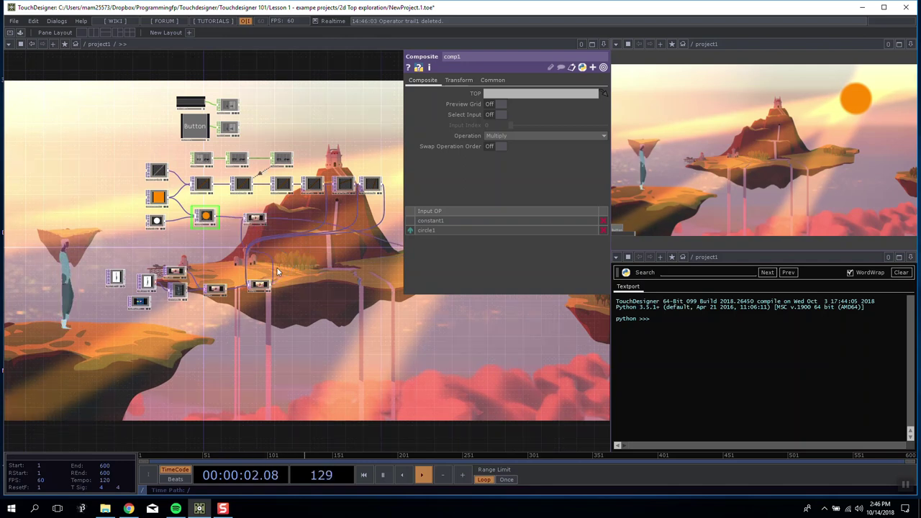
pyautogui.moveTo(246, 269); pyautogui.dragTo(298, 234)
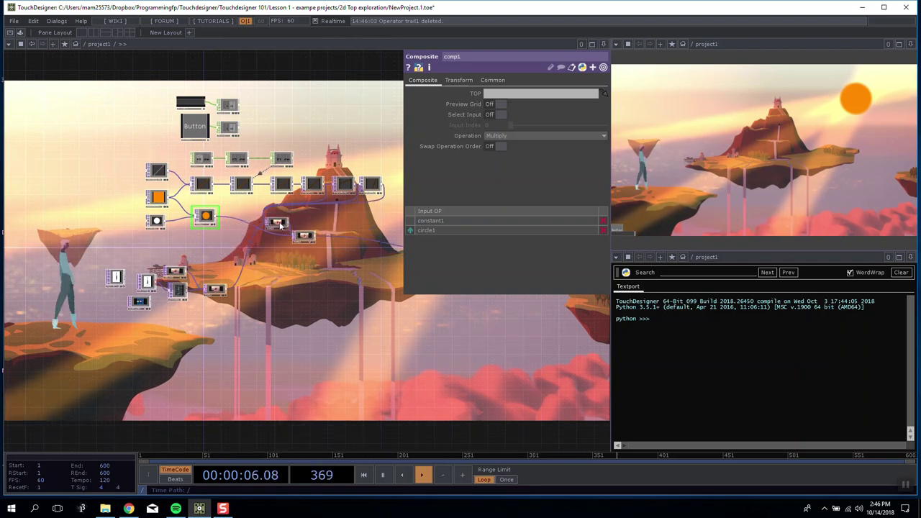
pyautogui.moveTo(209, 296); pyautogui.dragTo(208, 251)
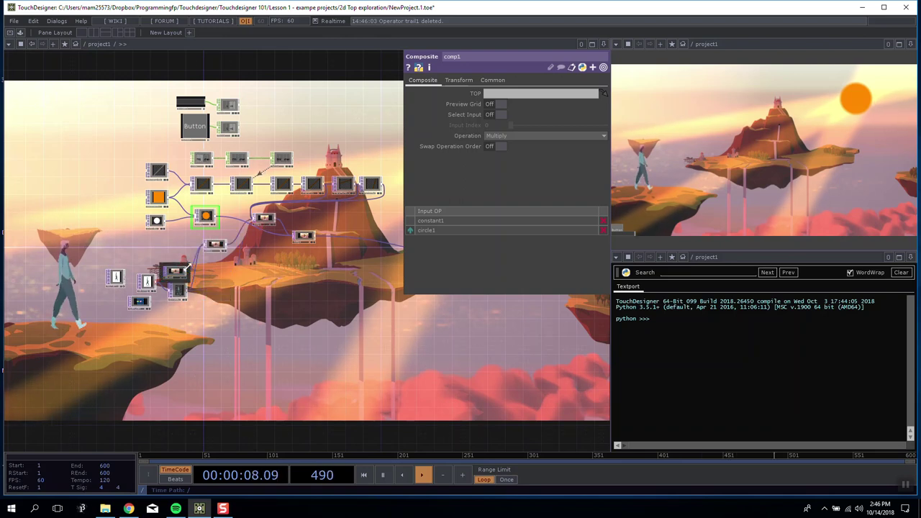
# Move the ISLAND, walking, chroma1 and remaining Movie File In TOPs up closer to comp2.
pyautogui.moveTo(98, 315); pyautogui.dragTo(225, 241, button='right')
pyautogui.moveTo(214, 245)
pyautogui.mouseDown()
pyautogui.moveTo(210, 224)
pyautogui.moveTo(218, 242)
pyautogui.mouseUp()
pyautogui.moveTo(172, 307); pyautogui.dragTo(174, 308)
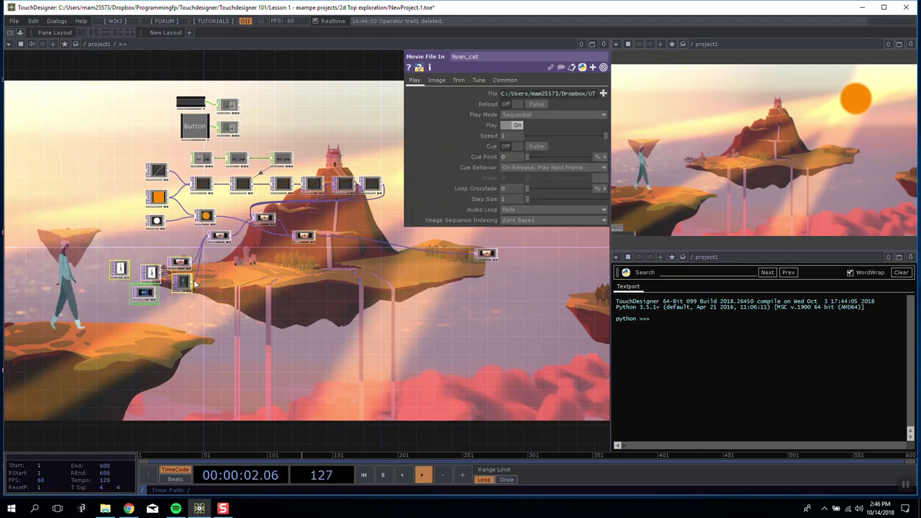
pyautogui.moveTo(174, 257); pyautogui.dragTo(179, 246)
pyautogui.hotkey('ctrl', 'z')
pyautogui.moveTo(240, 253); pyautogui.dragTo(251, 248)
pyautogui.scroll(8, 251, 248)
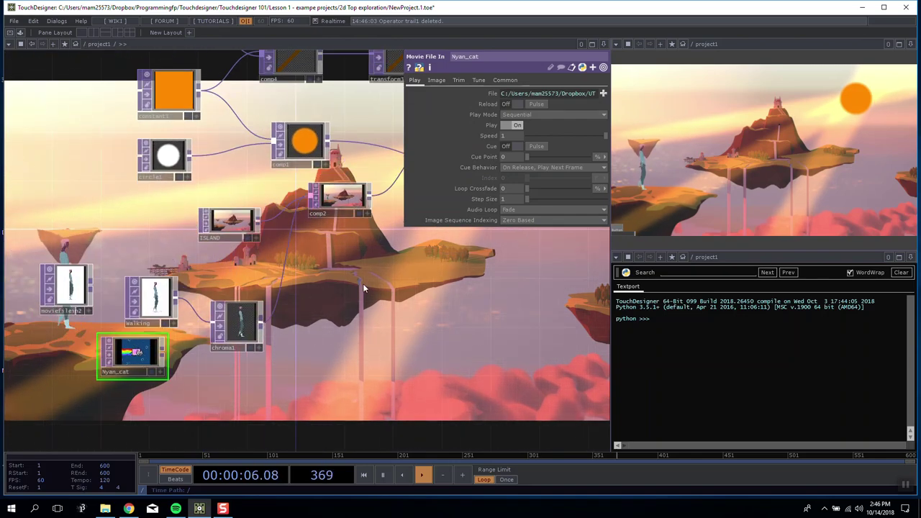
pyautogui.scroll(-3, 394, 276)
pyautogui.moveTo(394, 276); pyautogui.dragTo(288, 254)
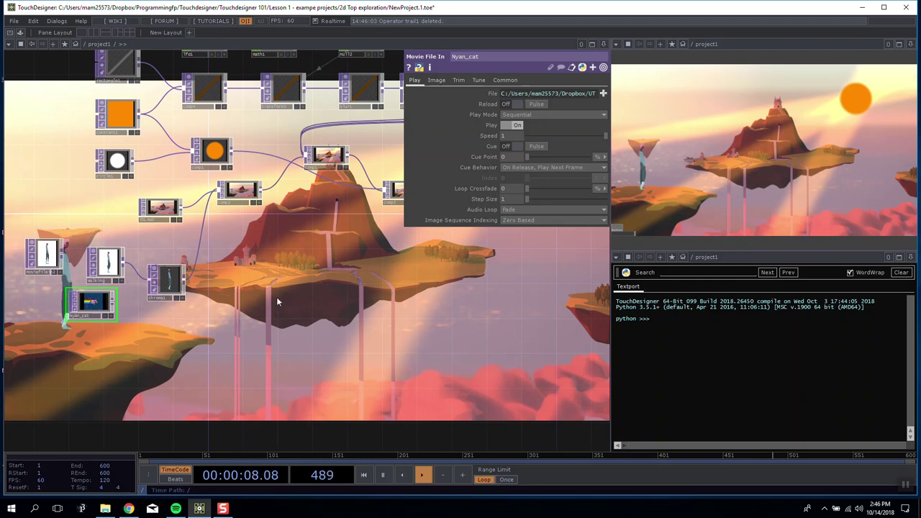
pyautogui.press('Tab')
pyautogui.click(127, 180)
pyautogui.click(196, 209)
pyautogui.click(243, 308)
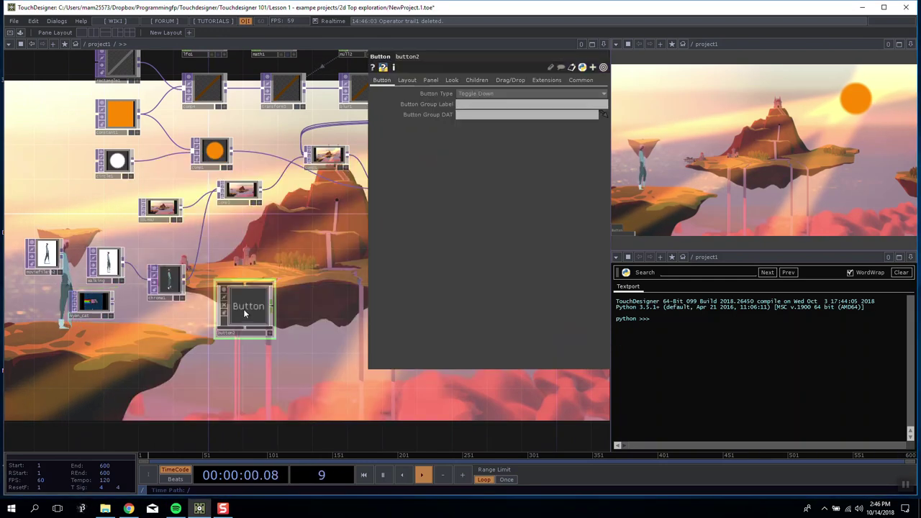
pyautogui.press('Tab')
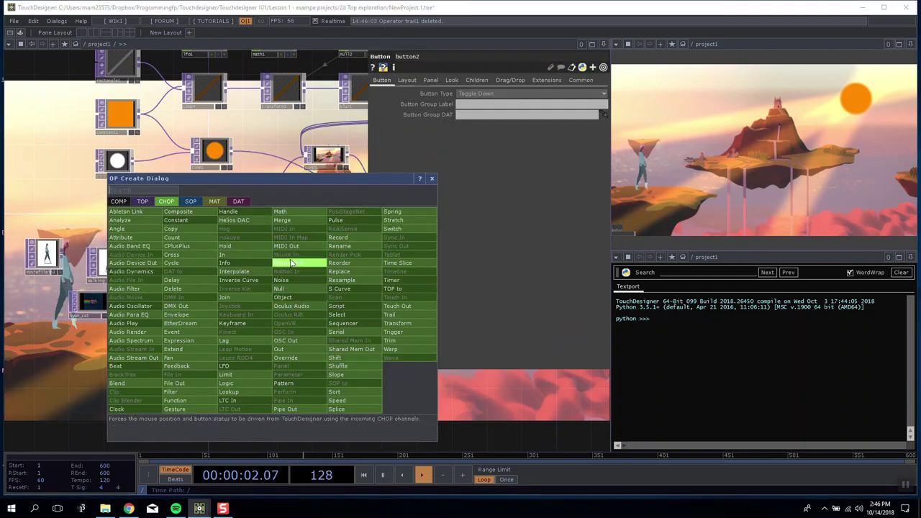
pyautogui.click(299, 262)
pyautogui.click(267, 306)
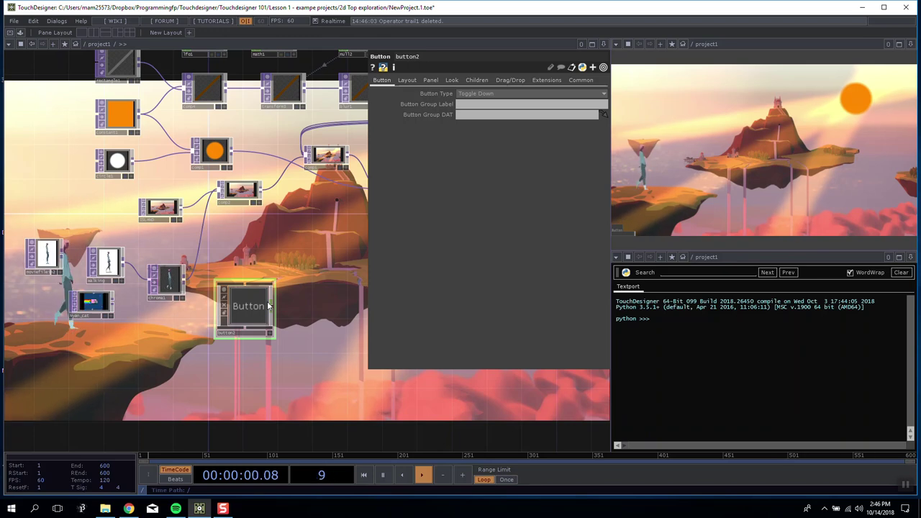
pyautogui.press('Delete')
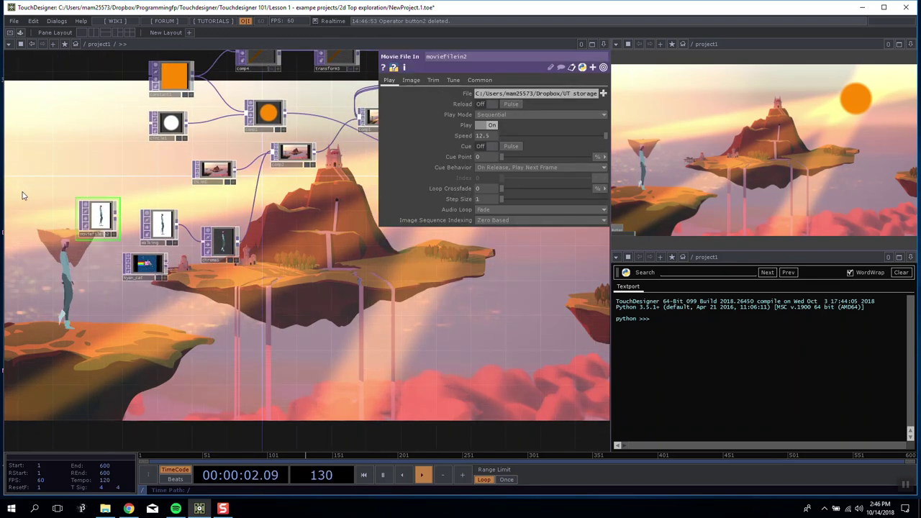
pyautogui.moveTo(140, 288); pyautogui.dragTo(141, 289, button='right')
pyautogui.press('Delete')
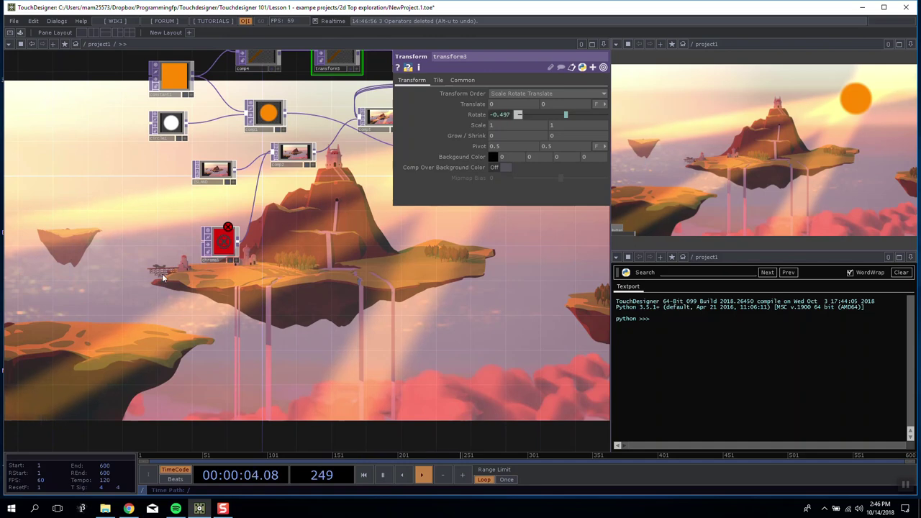
pyautogui.hotkey('ctrl', 'z')
# Delete the unconnected Nyan_cat and moviefilein2 TOPs.
pyautogui.click(149, 266)
pyautogui.press('Delete')
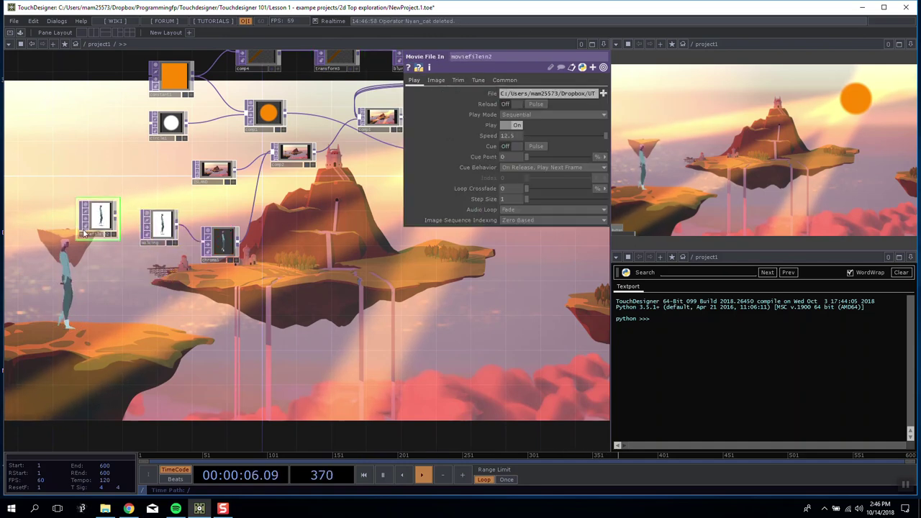
pyautogui.click(102, 217)
pyautogui.press('Delete')
# Move chroma1 up beneath ISLAND and place walking directly beside it.
pyautogui.moveTo(161, 228); pyautogui.dragTo(220, 207)
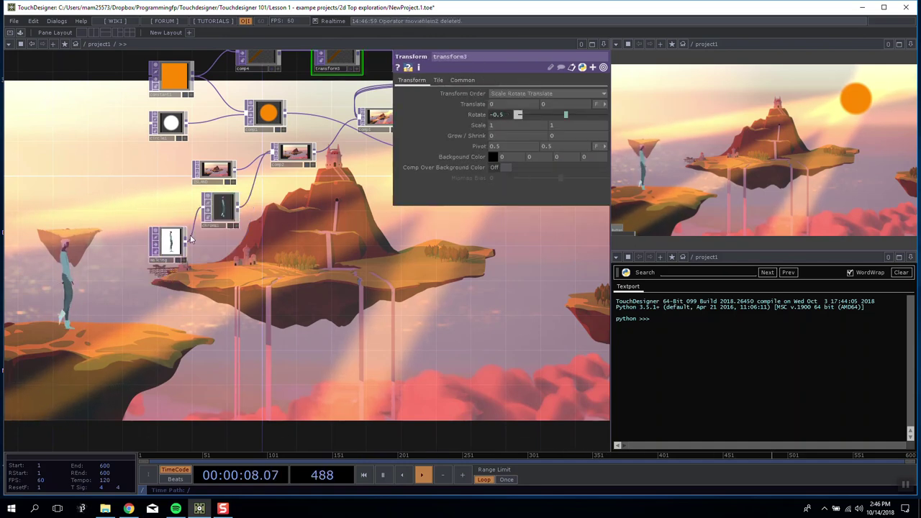
pyautogui.moveTo(169, 243); pyautogui.dragTo(171, 207)
pyautogui.moveTo(203, 259); pyautogui.dragTo(79, 272)
pyautogui.scroll(-4, 269, 265)
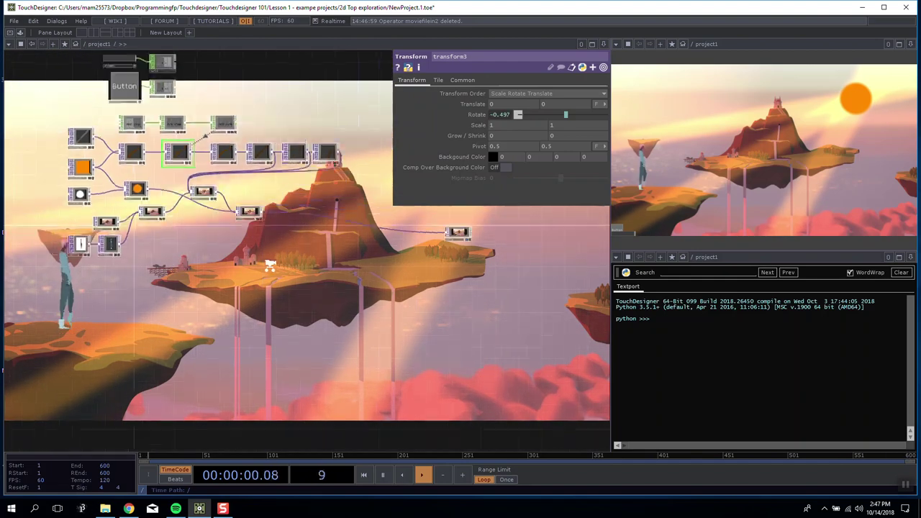
# Delete the slider and button COMPs with their two null CHOPs, and reposition math1 between lfo1 and null2.
pyautogui.moveTo(467, 225); pyautogui.dragTo(333, 241)
pyautogui.moveTo(288, 220); pyautogui.dragTo(289, 229)
pyautogui.moveTo(119, 205); pyautogui.dragTo(264, 214)
pyautogui.press('Delete')
pyautogui.moveTo(207, 159); pyautogui.dragTo(230, 180)
pyautogui.moveTo(236, 172); pyautogui.dragTo(223, 170)
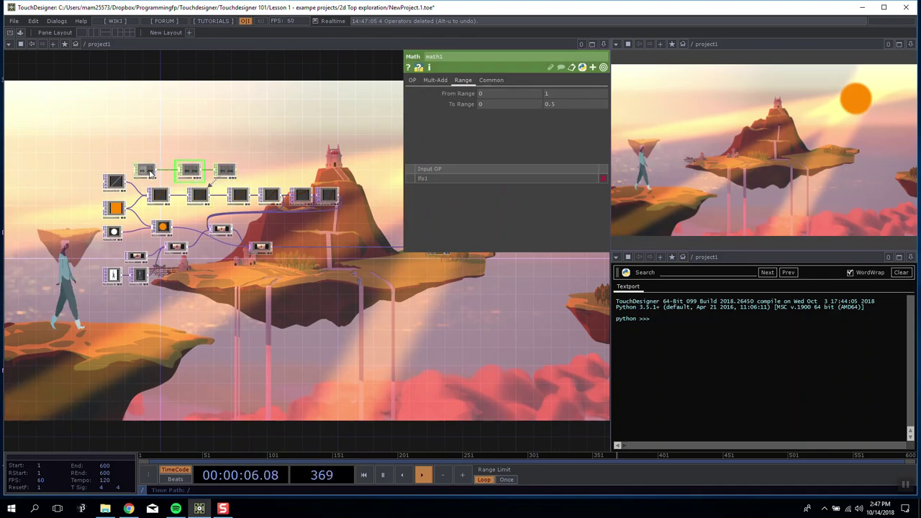
# Add a Button COMP in the empty area below the chroma1 TOP.
pyautogui.scroll(3, 212, 230)
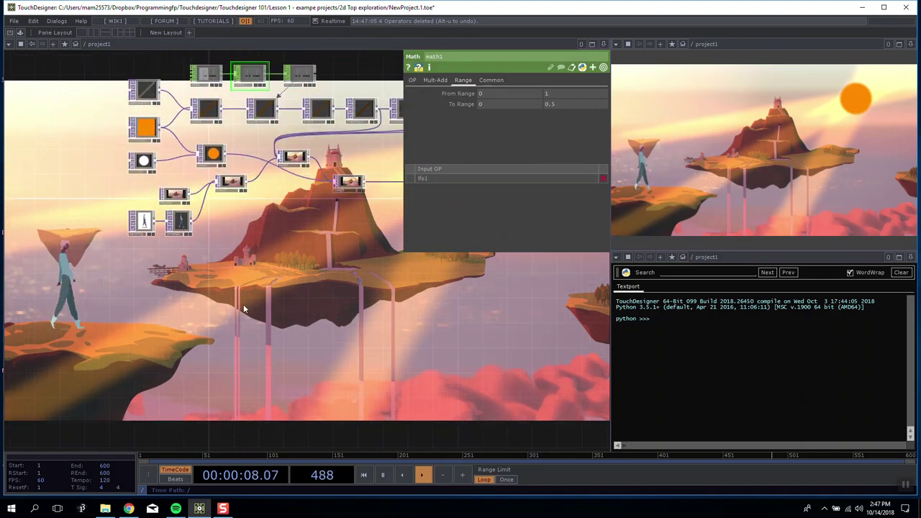
pyautogui.press('Tab')
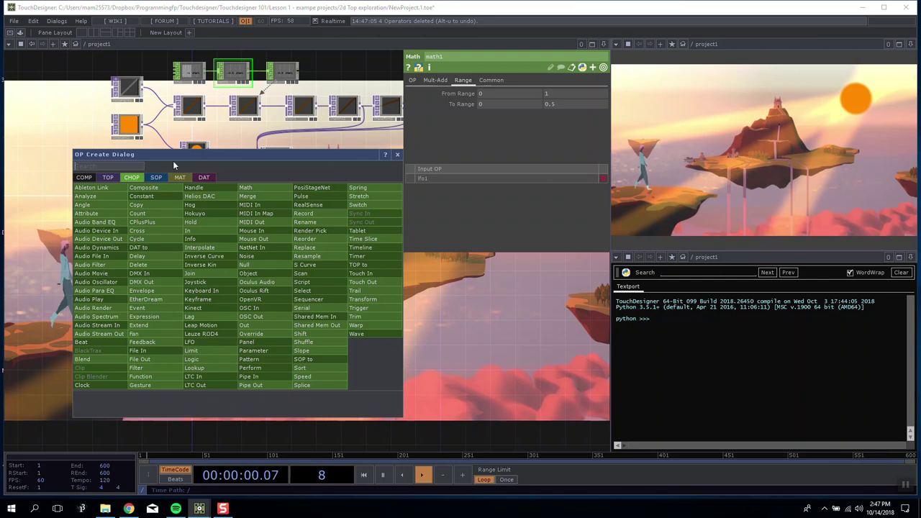
pyautogui.moveTo(274, 156); pyautogui.dragTo(434, 144)
pyautogui.click(246, 168)
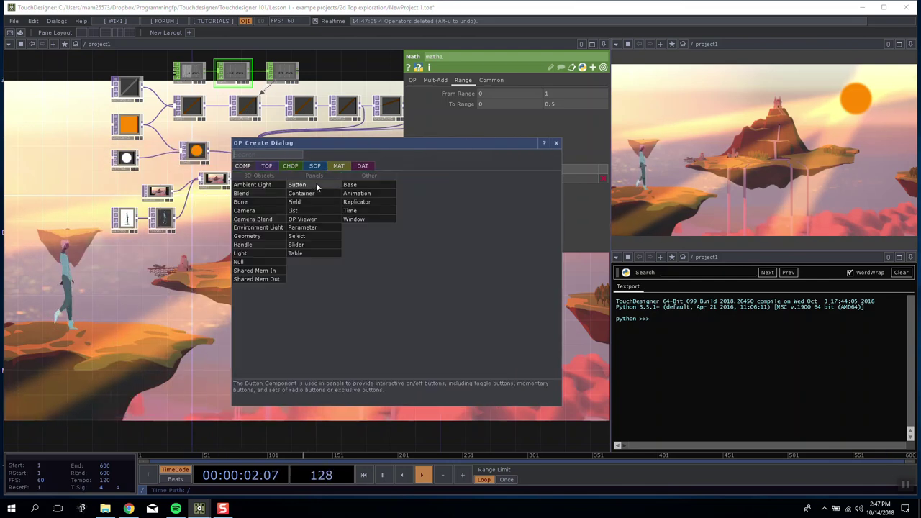
pyautogui.click(317, 184)
pyautogui.click(211, 278)
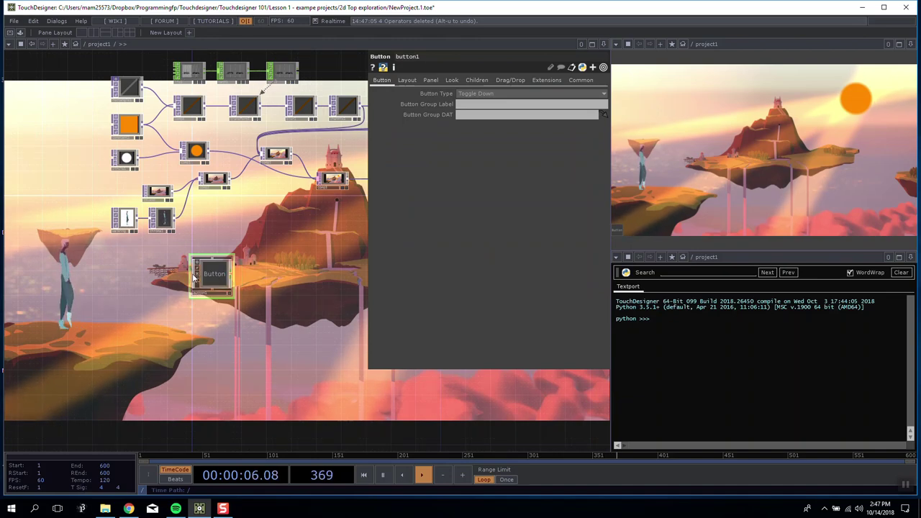
# Examine the new button1 component and the project1 container that holds its network.
pyautogui.scroll(5, 194, 278)
pyautogui.scroll(-4, 165, 281)
pyautogui.scroll(2, 165, 283)
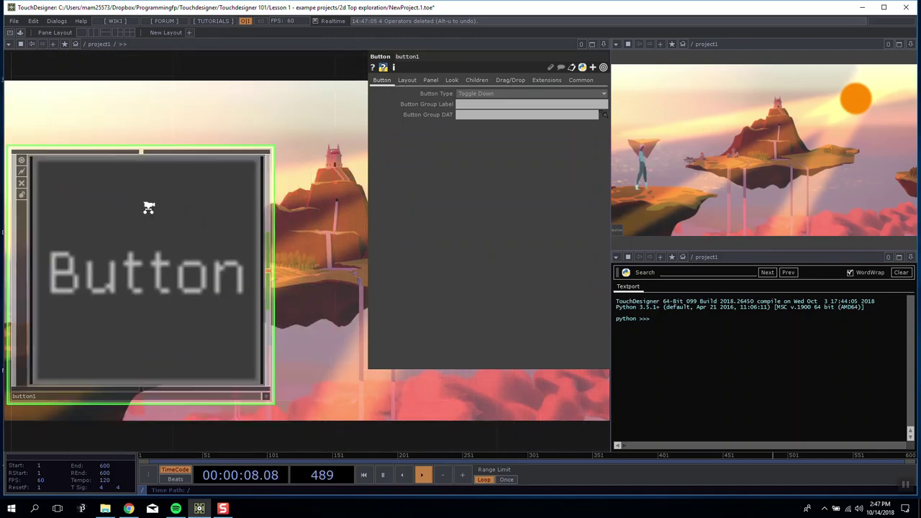
pyautogui.scroll(-3, 148, 207)
pyautogui.moveTo(195, 158); pyautogui.dragTo(226, 164)
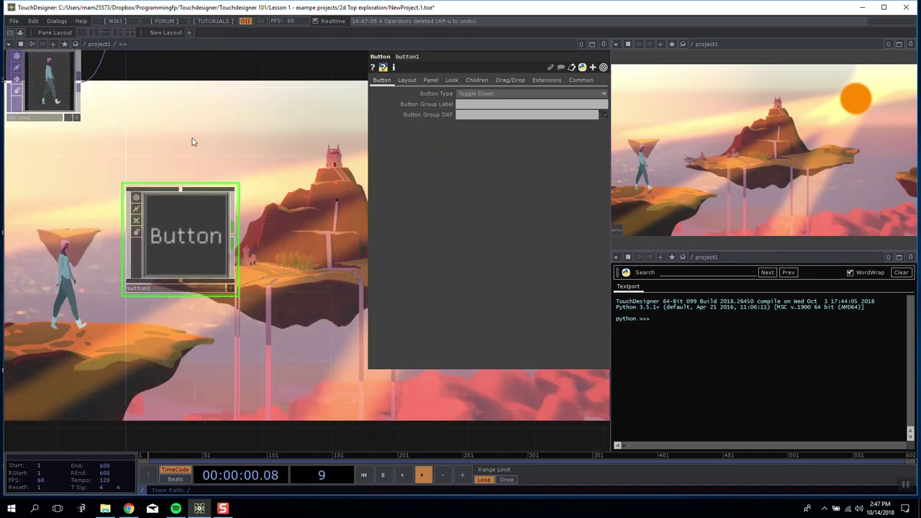
pyautogui.scroll(-6, 192, 141)
pyautogui.scroll(2, 189, 123)
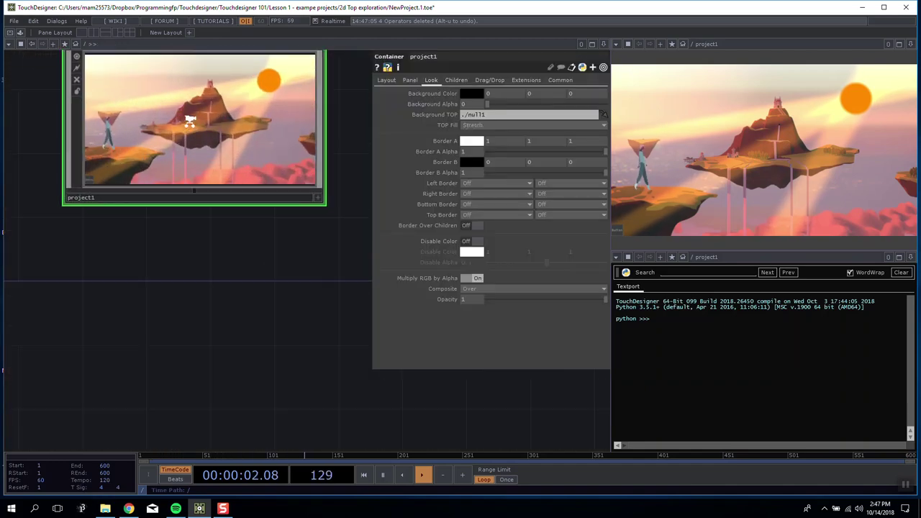
pyautogui.scroll(8, 190, 123)
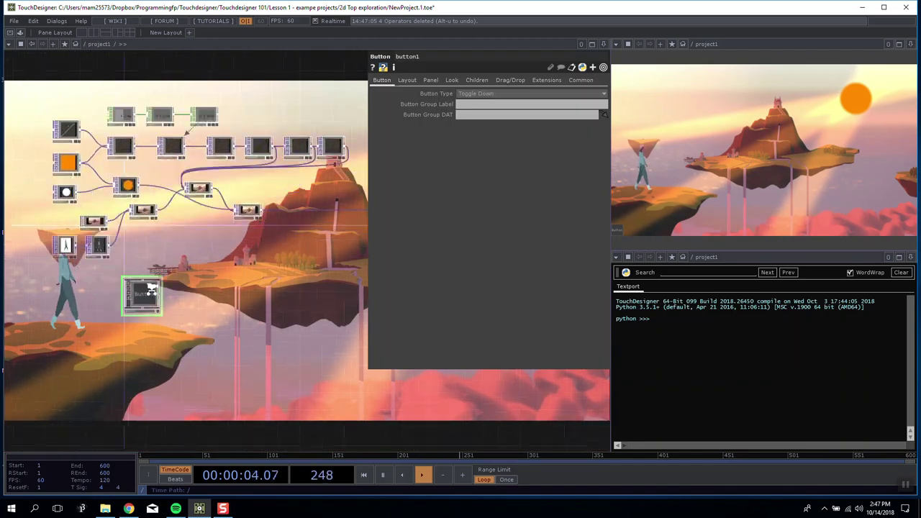
pyautogui.scroll(3, 151, 289)
pyautogui.scroll(-3, 183, 208)
pyautogui.scroll(3, 188, 185)
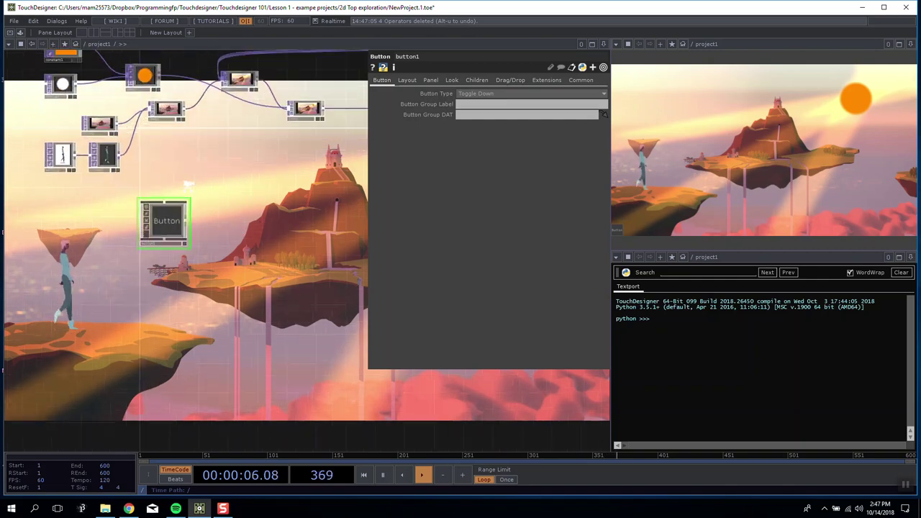
pyautogui.scroll(4, 188, 186)
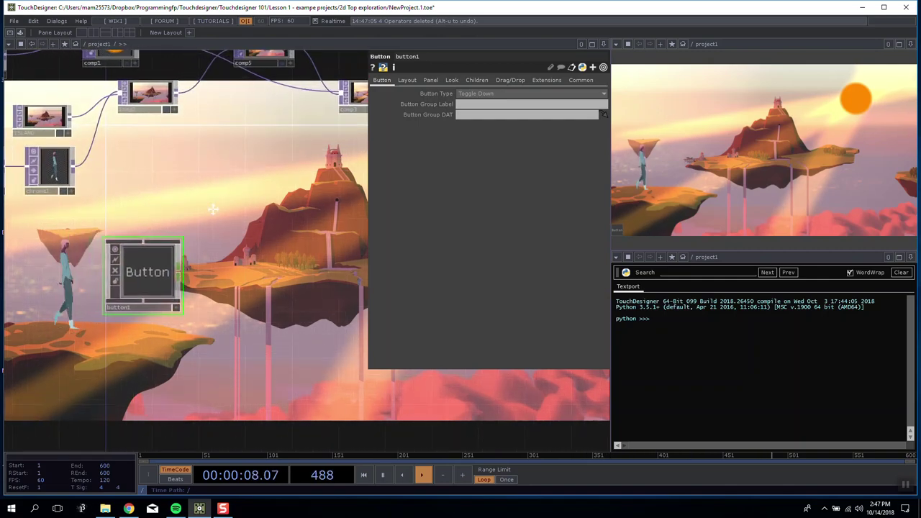
# Examine the project1 network around the button1 component, including how project1 appears as a container at the root level.
pyautogui.scroll(-4, 227, 207)
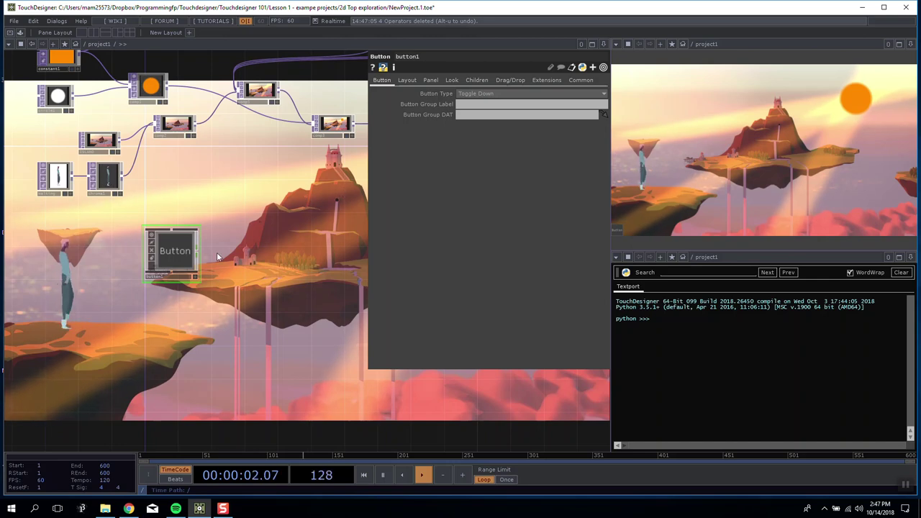
pyautogui.moveTo(308, 179); pyautogui.dragTo(264, 190)
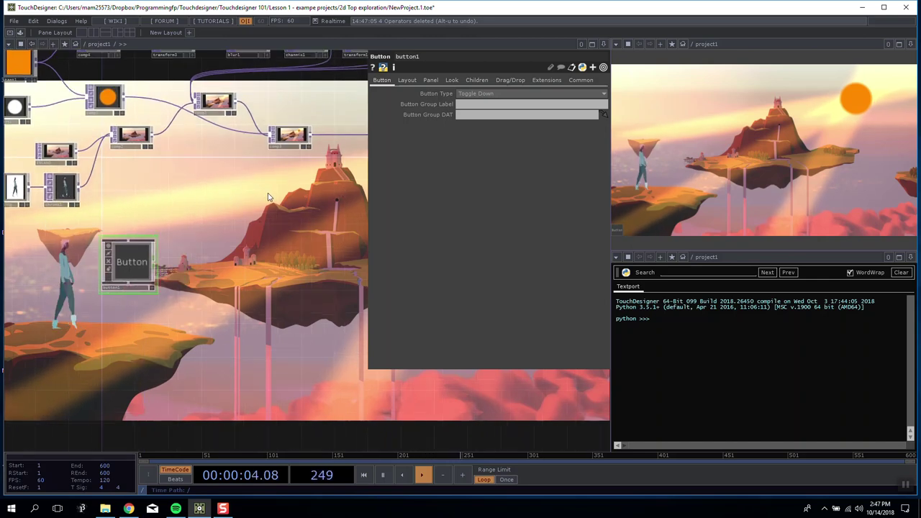
pyautogui.press('h')
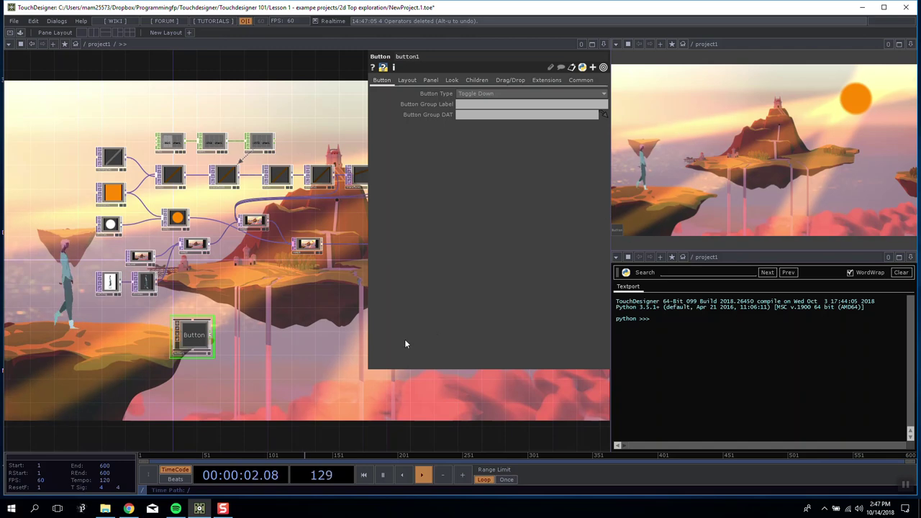
pyautogui.moveTo(280, 346); pyautogui.dragTo(257, 258)
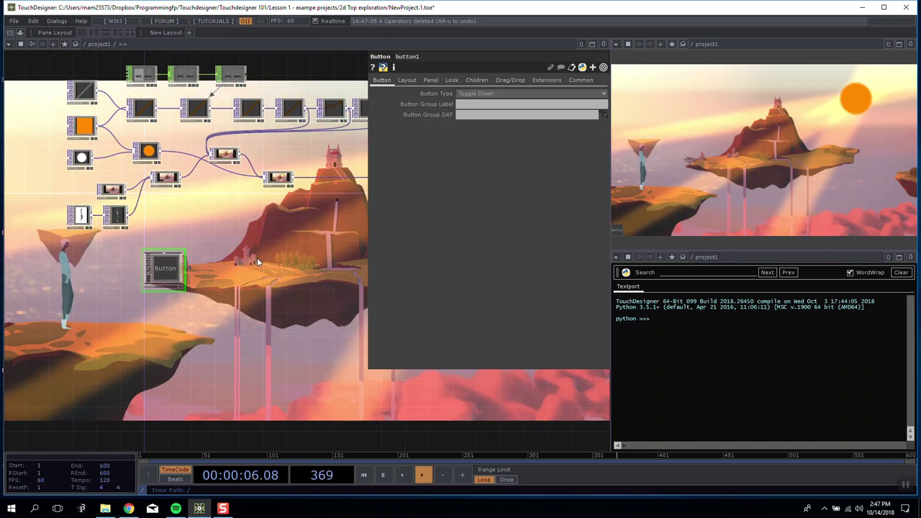
pyautogui.moveTo(257, 257); pyautogui.dragTo(272, 259)
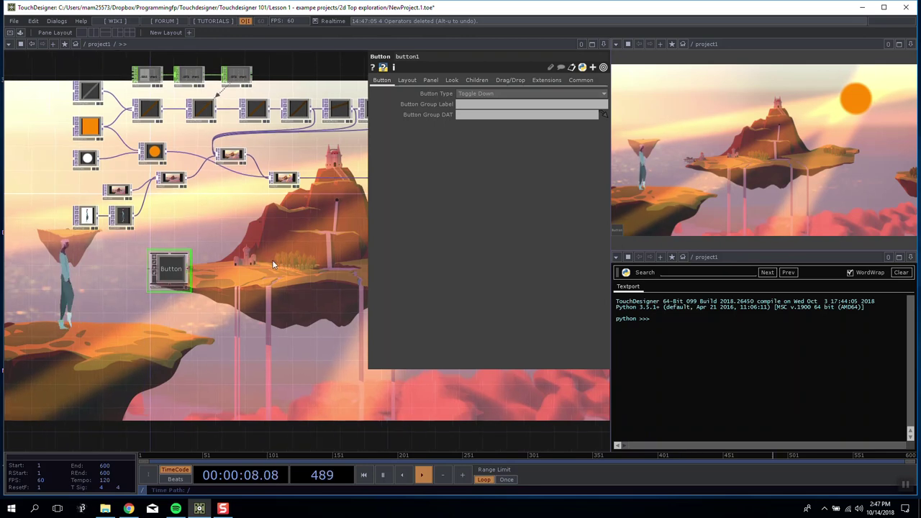
pyautogui.press('Tab')
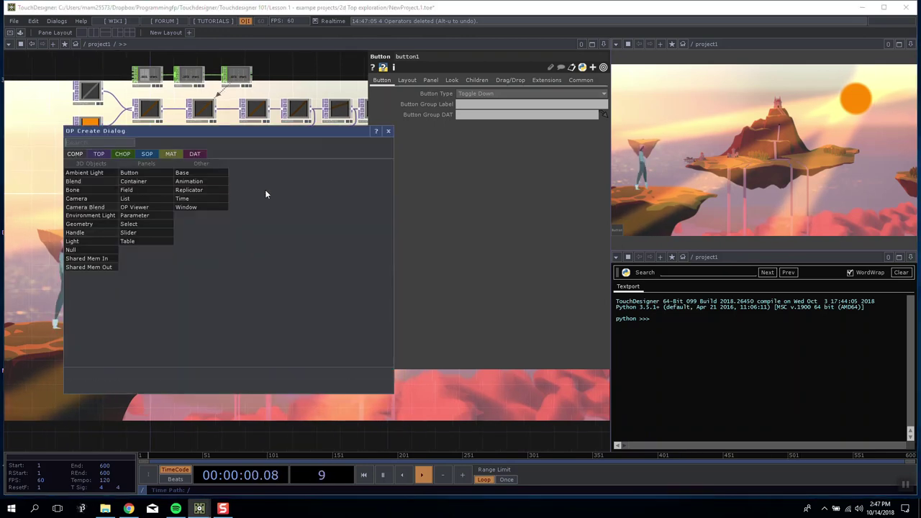
pyautogui.click(388, 131)
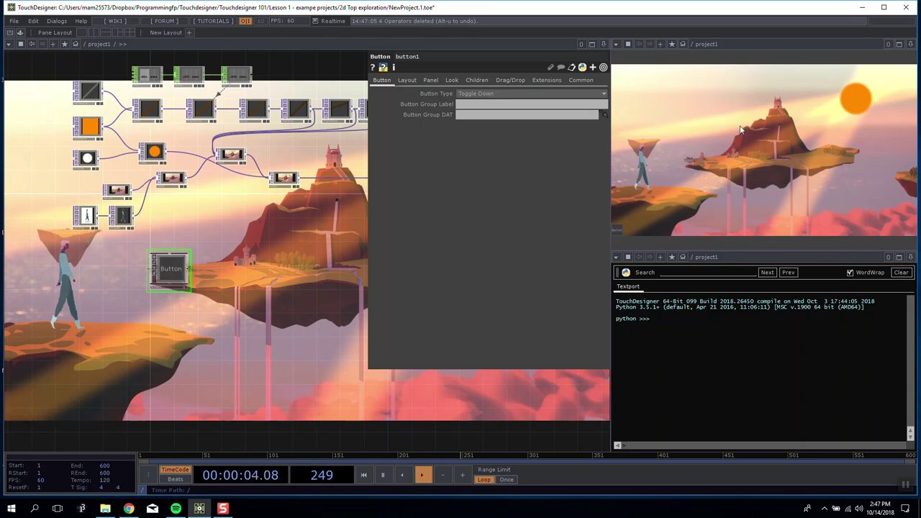
pyautogui.scroll(-5, 145, 348)
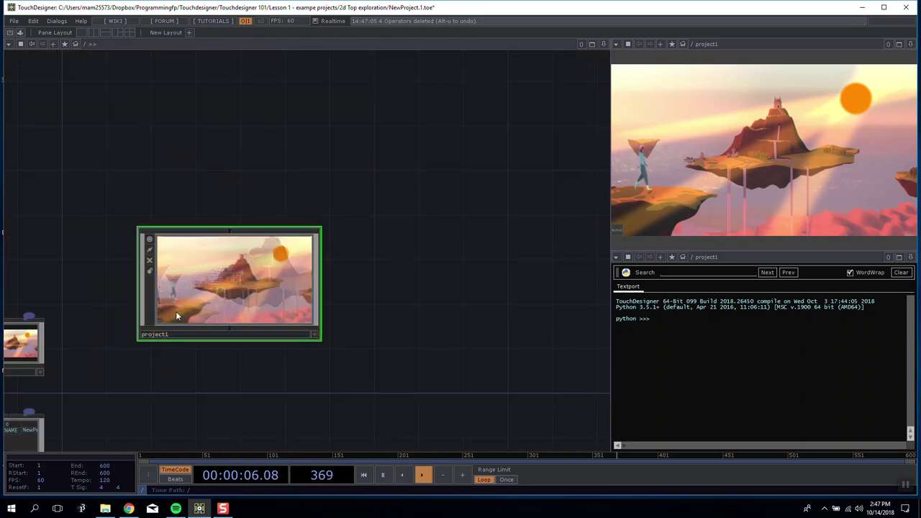
pyautogui.scroll(2, 172, 317)
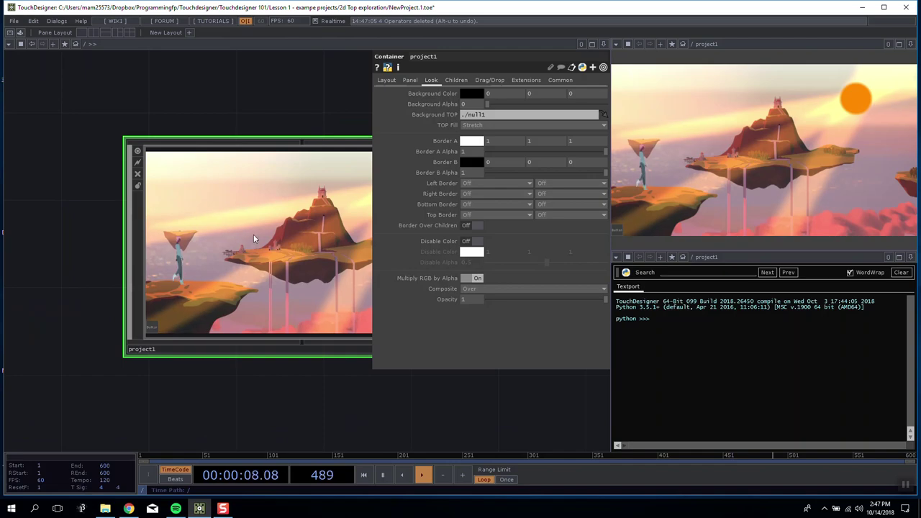
pyautogui.scroll(5, 254, 233)
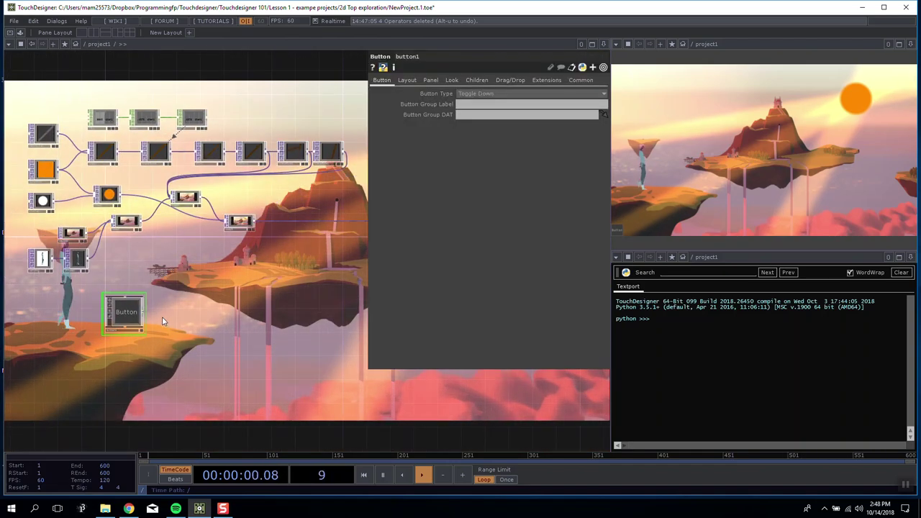
# Go inside the button1 component to view its internal operator network.
pyautogui.scroll(5, 118, 320)
pyautogui.press('Tab')
pyautogui.click(147, 221)
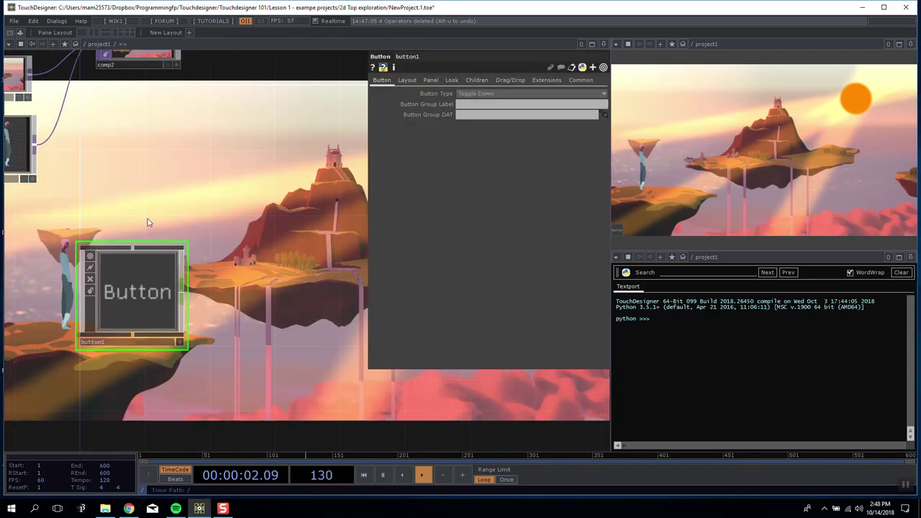
pyautogui.scroll(1, 113, 295)
pyautogui.scroll(3, 72, 310)
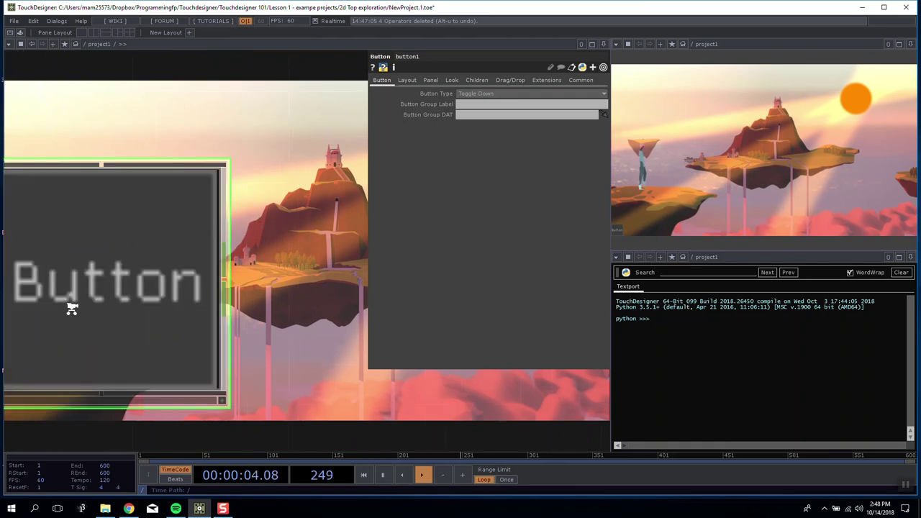
pyautogui.scroll(2, 72, 309)
pyautogui.click(230, 196)
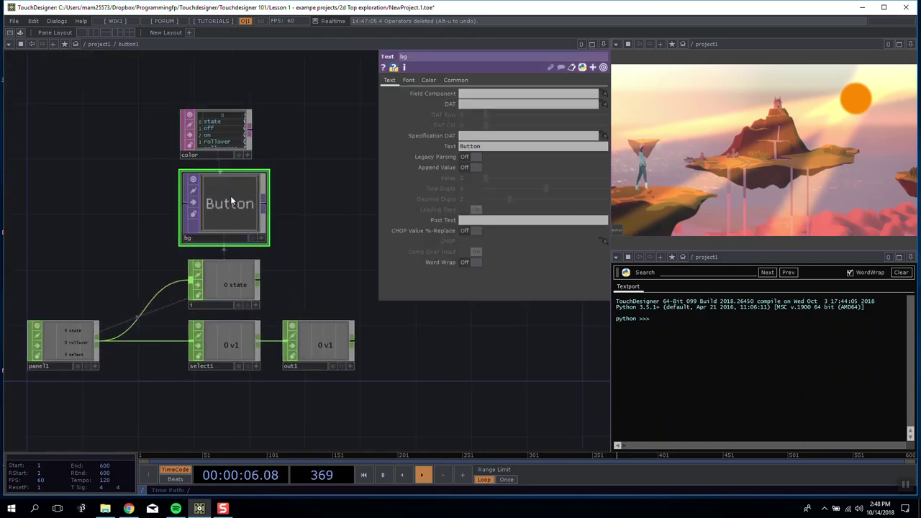
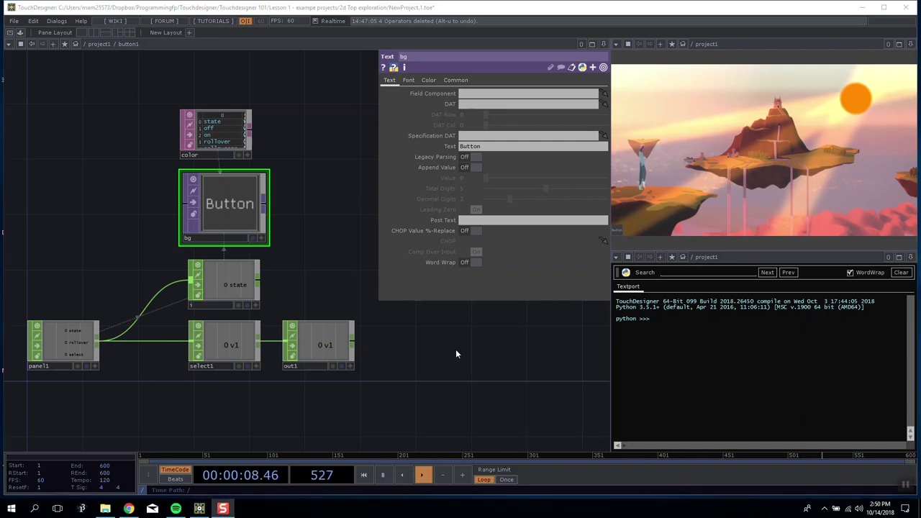
# Compare button1's internal network with its parent project1 network by moving between the two levels.
pyautogui.press('h')
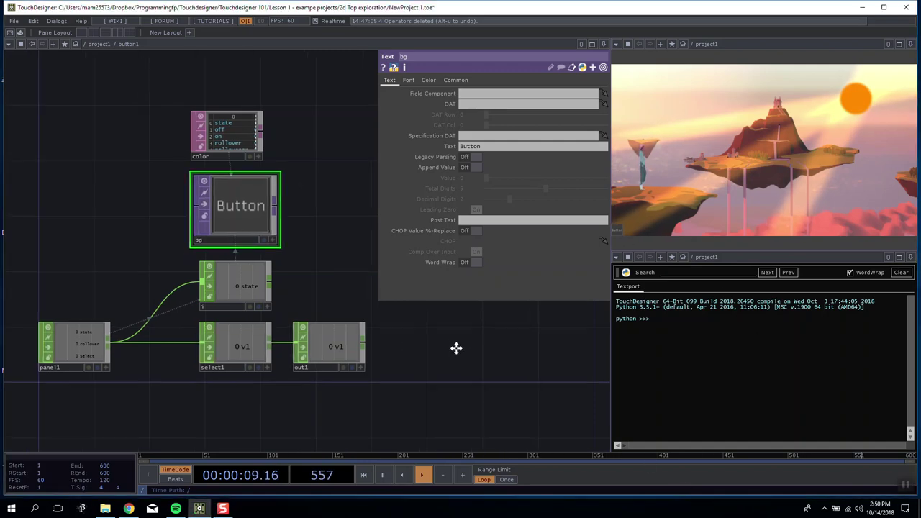
pyautogui.scroll(4, 455, 340)
pyautogui.scroll(-9, 475, 346)
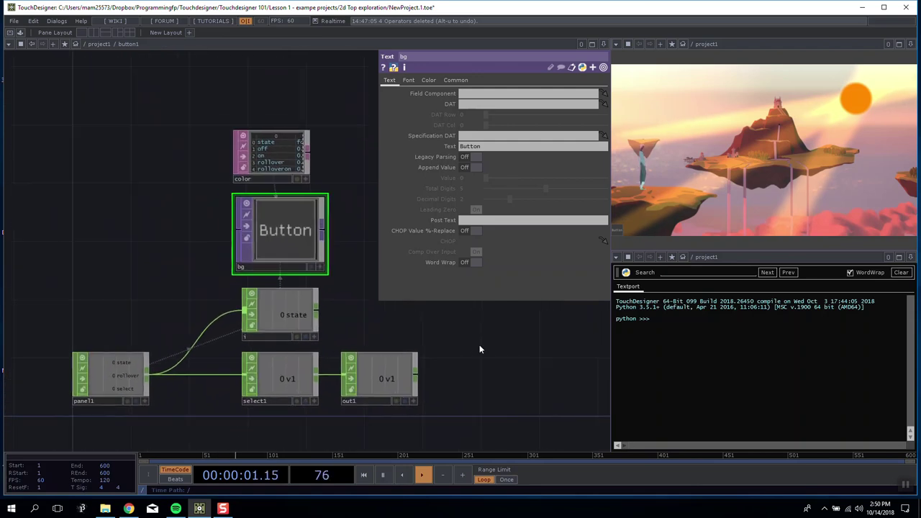
pyautogui.scroll(-5, 475, 341)
pyautogui.moveTo(296, 336); pyautogui.dragTo(142, 257)
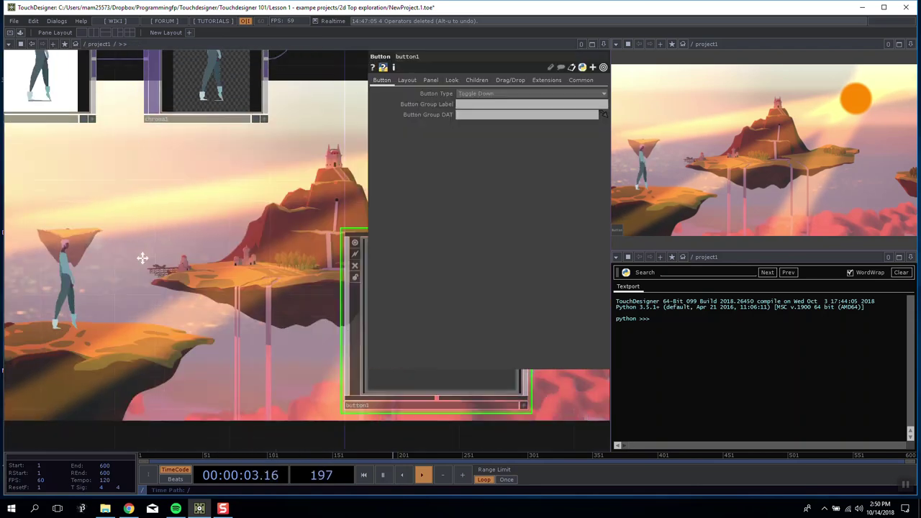
pyautogui.scroll(-3, 151, 258)
pyautogui.scroll(5, 256, 254)
pyautogui.scroll(2, 257, 255)
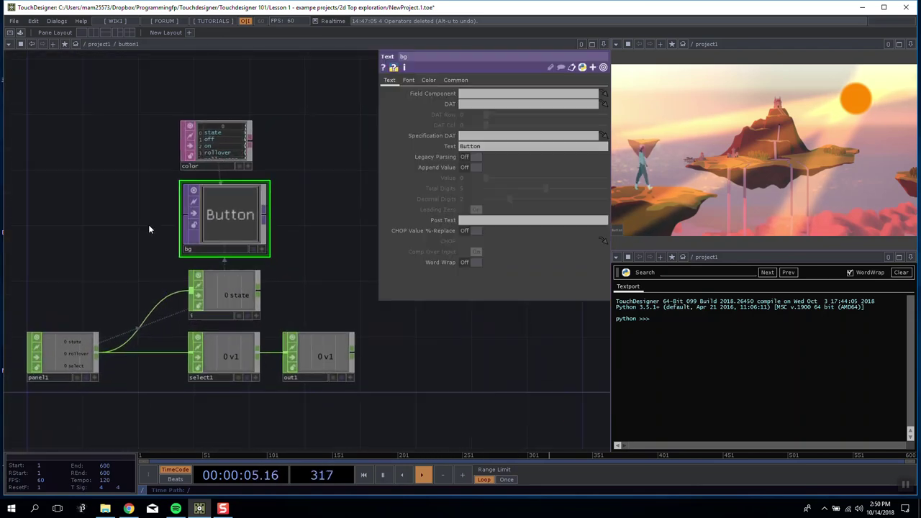
pyautogui.scroll(-4, 141, 183)
pyautogui.scroll(3, 153, 220)
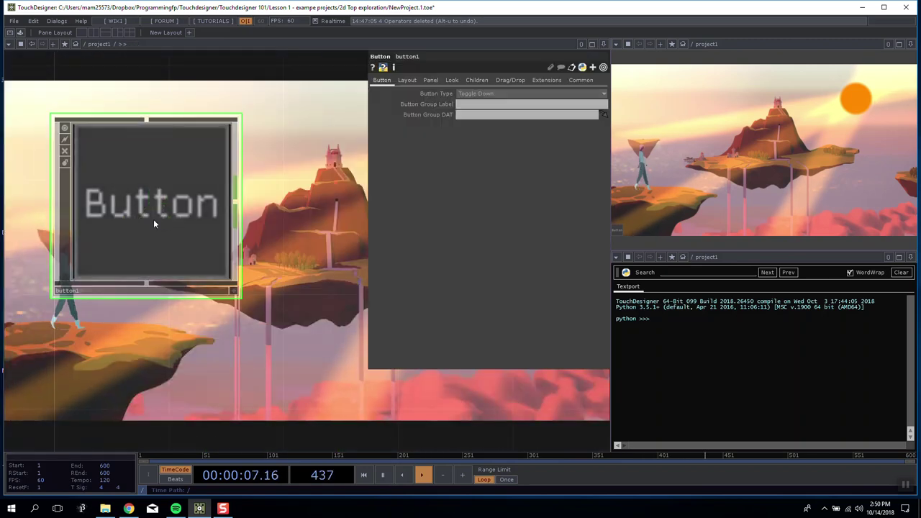
pyautogui.scroll(2, 153, 220)
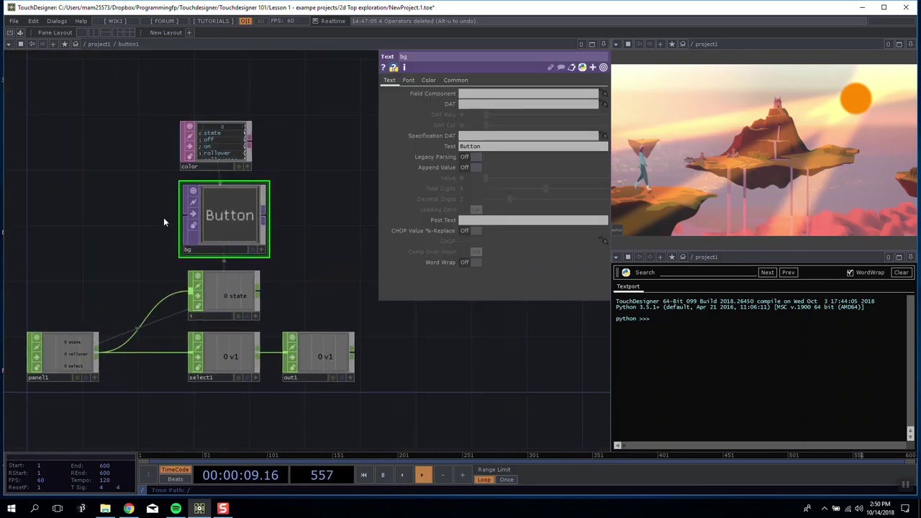
# Rearrange the operators inside button1, spreading color and bg apart from the panel1, i, select1 and out1 operators, and enlarge i.
pyautogui.moveTo(163, 218); pyautogui.dragTo(214, 206)
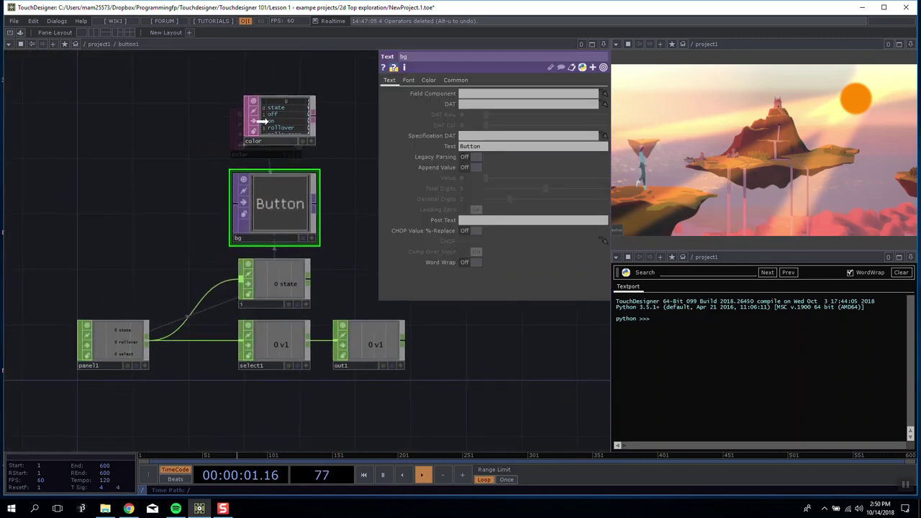
pyautogui.moveTo(263, 123); pyautogui.dragTo(168, 108)
pyautogui.moveTo(274, 202); pyautogui.dragTo(258, 187)
pyautogui.moveTo(78, 277); pyautogui.dragTo(392, 351, button='right')
pyautogui.moveTo(384, 344); pyautogui.dragTo(355, 333)
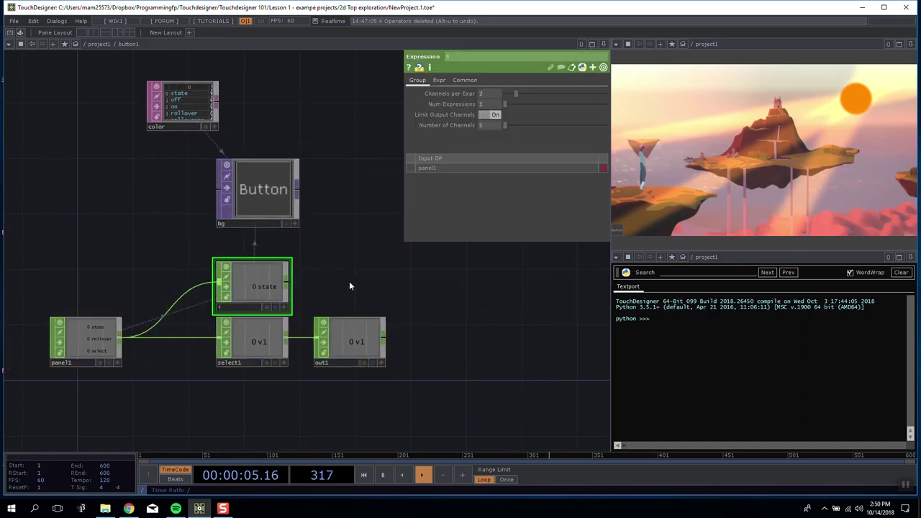
pyautogui.moveTo(276, 261)
pyautogui.mouseDown()
pyautogui.moveTo(279, 242)
pyautogui.moveTo(266, 263)
pyautogui.mouseUp()
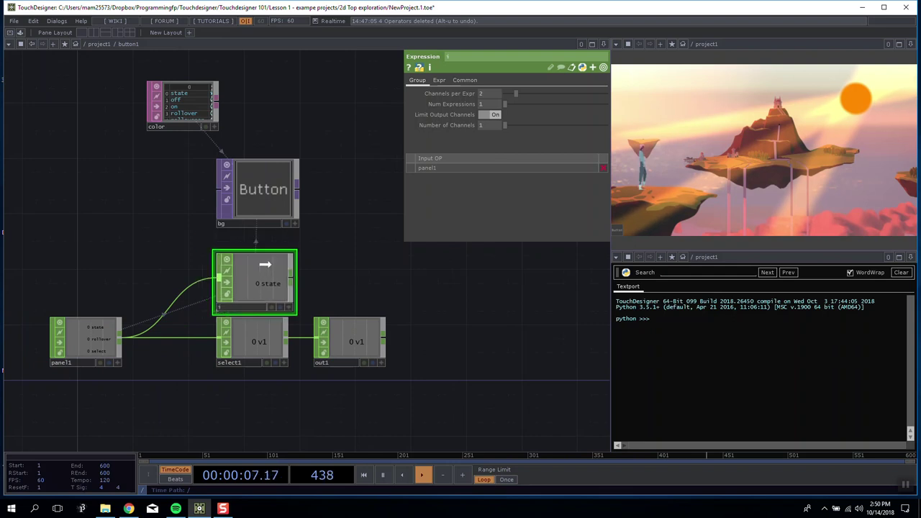
# Select panel1 and test its state, rollover and select channels by pointing at the button in the project1 viewer and toggling it twice.
pyautogui.click(76, 328)
pyautogui.scroll(5, 83, 331)
pyautogui.scroll(-3, 84, 331)
pyautogui.moveTo(105, 263); pyautogui.dragTo(111, 224)
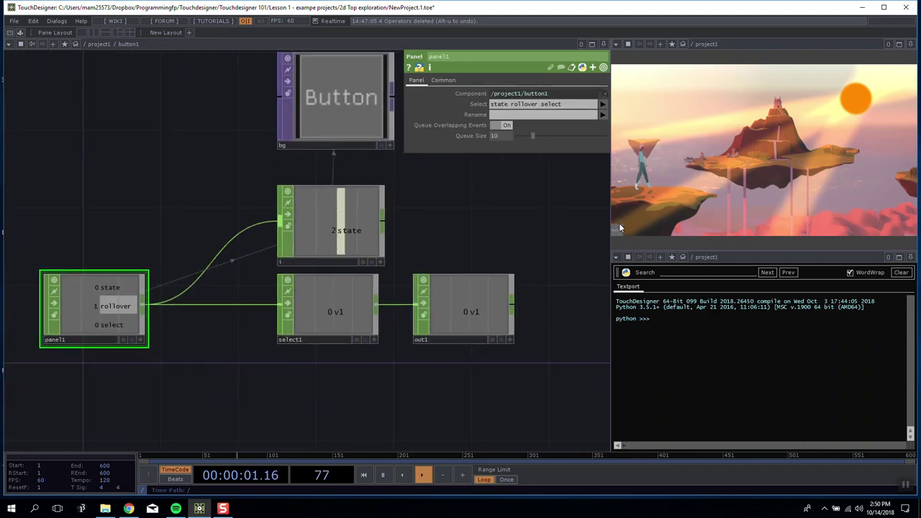
pyautogui.moveTo(615, 232)
pyautogui.click(616, 231)
pyautogui.click(616, 231)
pyautogui.scroll(-1, 443, 219)
pyautogui.moveTo(445, 218); pyautogui.dragTo(446, 238)
pyautogui.scroll(-1, 384, 216)
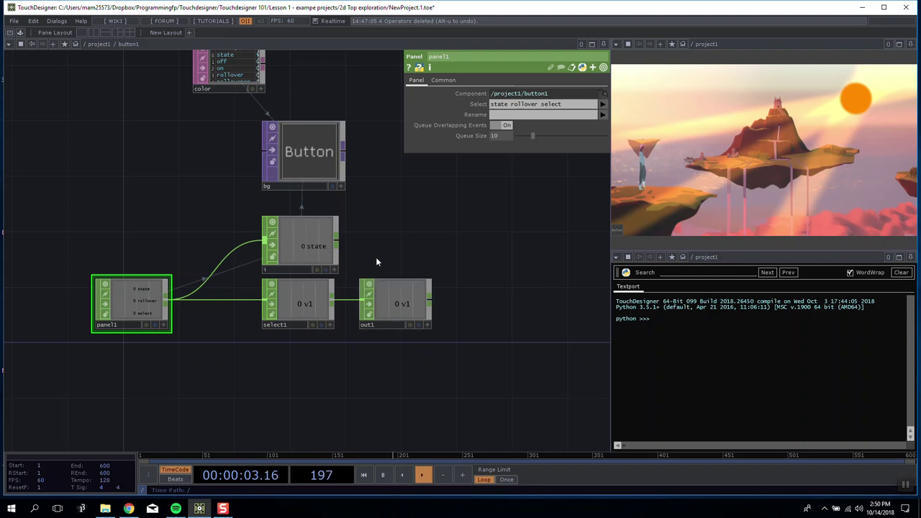
# Return to the project1 network and add a Container component below button1.
pyautogui.scroll(-10, 388, 261)
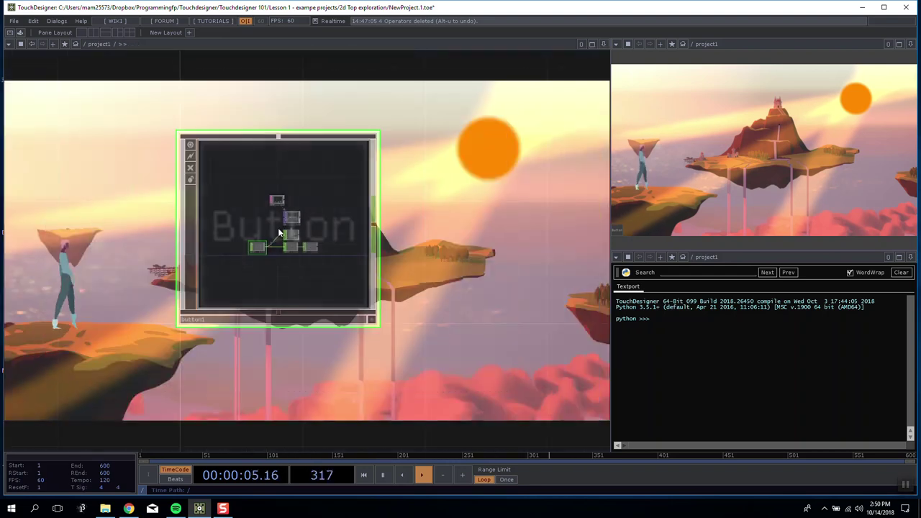
pyautogui.moveTo(218, 337); pyautogui.dragTo(153, 188)
pyautogui.scroll(-5, 156, 186)
pyautogui.press('Tab')
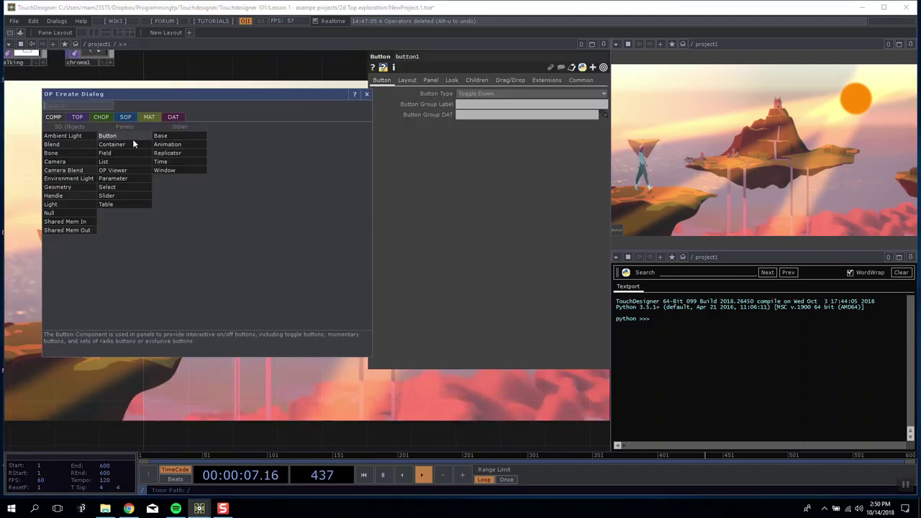
pyautogui.click(112, 143)
pyautogui.click(192, 247)
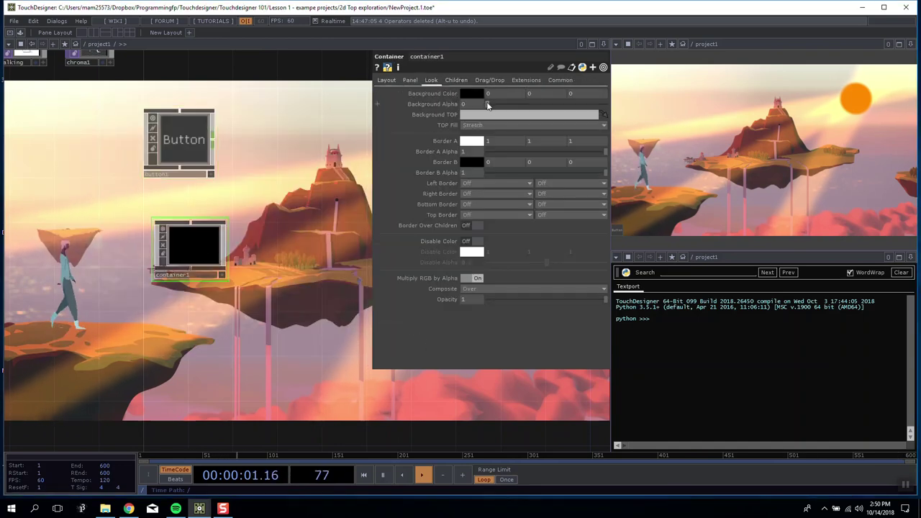
# Set container1's background alpha to 1 and shift its X and Y layout position to the middle of the project1 panel.
pyautogui.moveTo(487, 106); pyautogui.dragTo(667, 108)
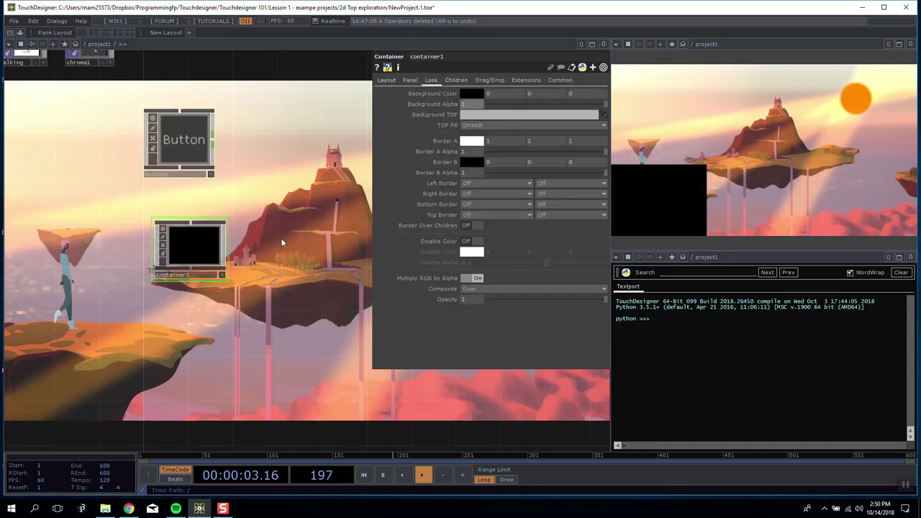
pyautogui.click(386, 80)
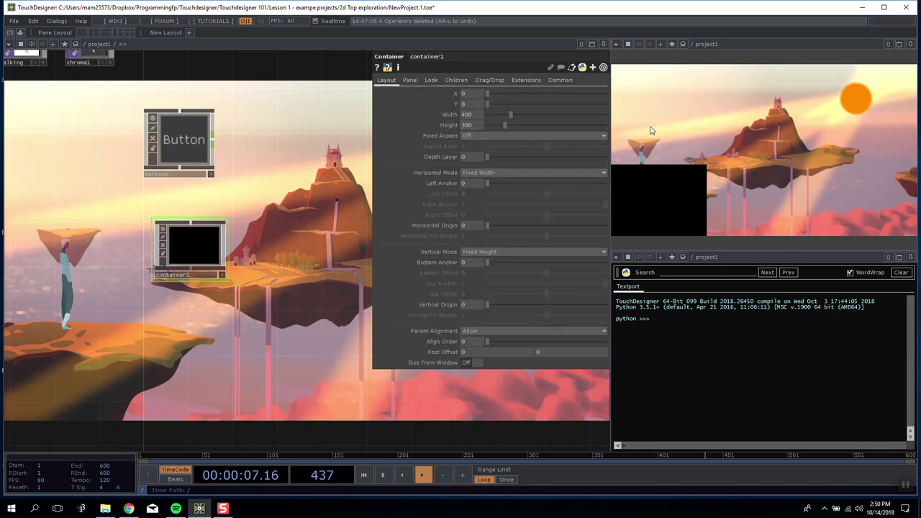
pyautogui.moveTo(488, 93); pyautogui.dragTo(506, 105)
# Position button1 within the project1 panel at X 281 and Y 555.
pyautogui.click(189, 144)
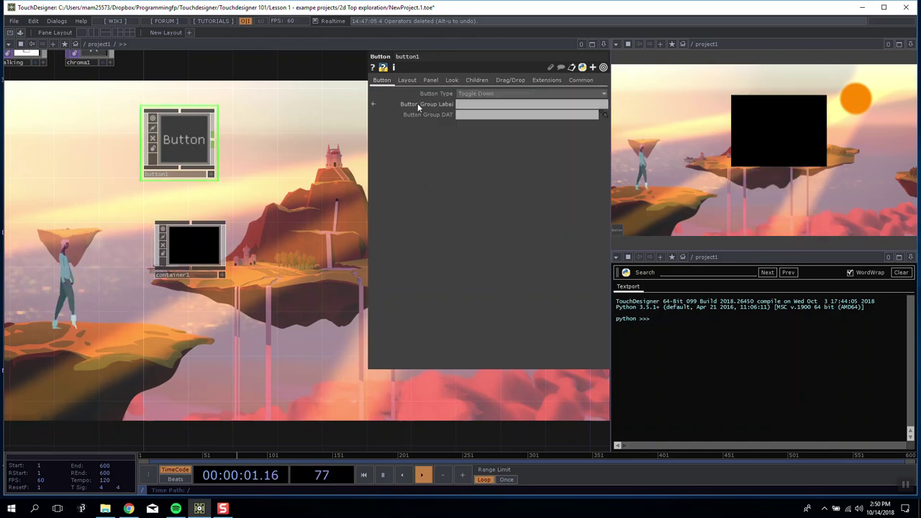
pyautogui.click(415, 83)
pyautogui.moveTo(507, 91)
pyautogui.mouseDown()
pyautogui.moveTo(487, 105)
pyautogui.moveTo(526, 103)
pyautogui.moveTo(516, 104)
pyautogui.mouseUp()
# Open the recent HAPQEncoderV0 project and exit its perform window to show the splash component's network.
pyautogui.rightClick(199, 508)
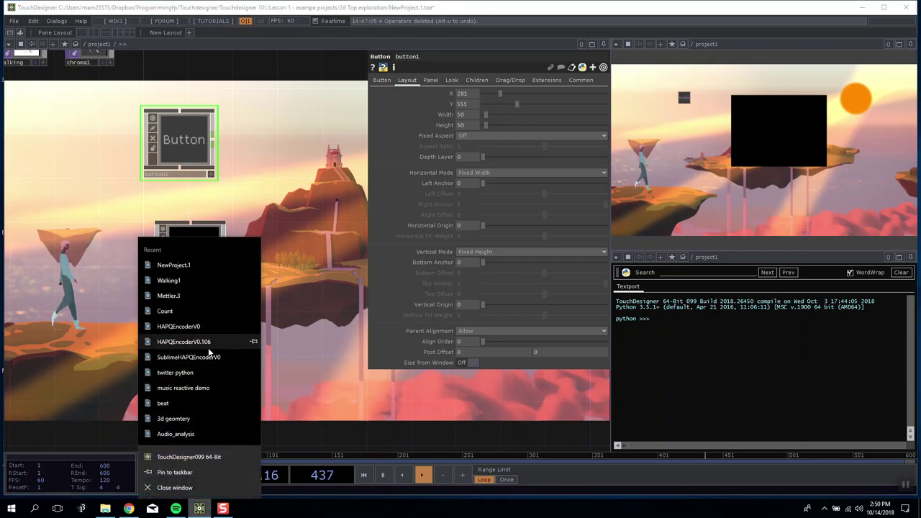
pyautogui.click(203, 328)
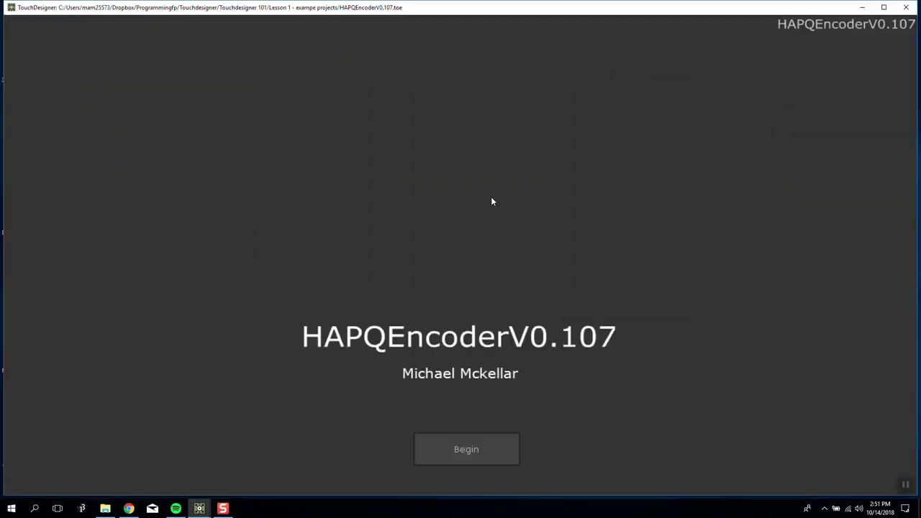
pyautogui.press('Escape')
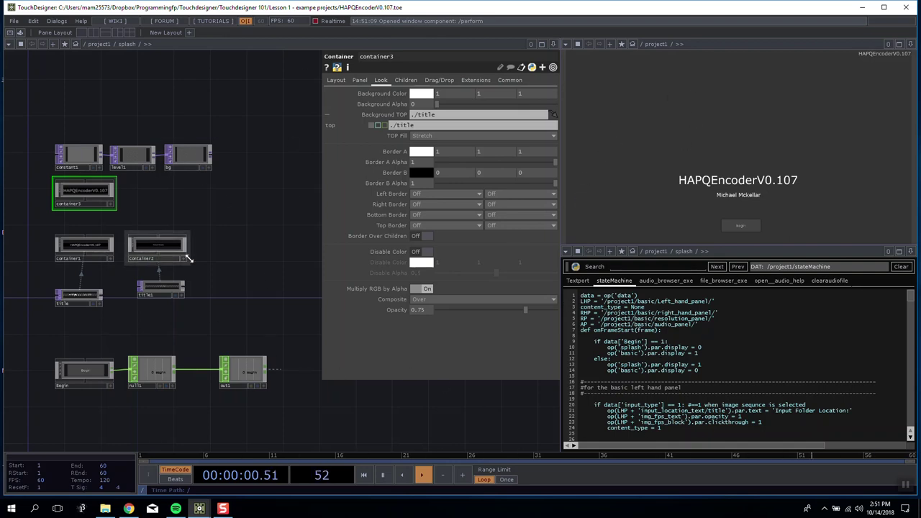
pyautogui.scroll(-4, 221, 199)
pyautogui.scroll(5, 211, 181)
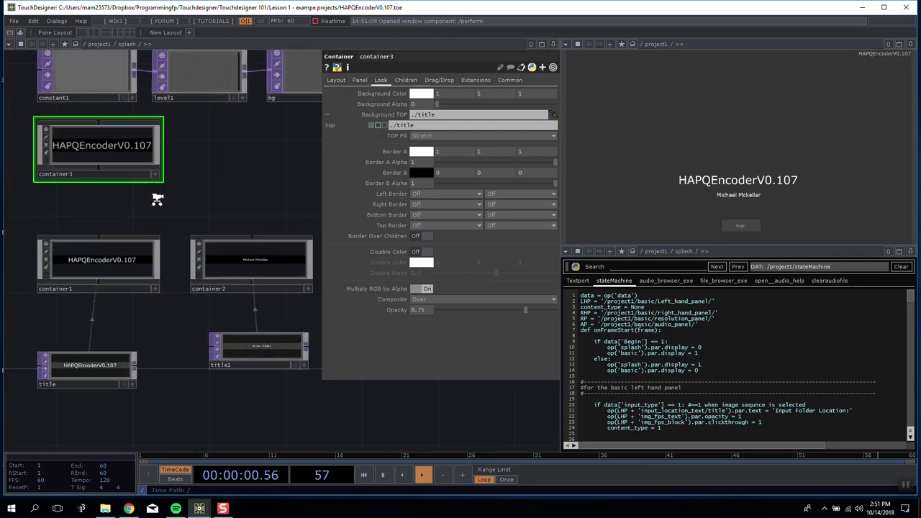
# Return to the project1 network and trigger the Begin button in the splash panel to open the encoder interface.
pyautogui.scroll(-2, 195, 212)
pyautogui.scroll(-4, 197, 214)
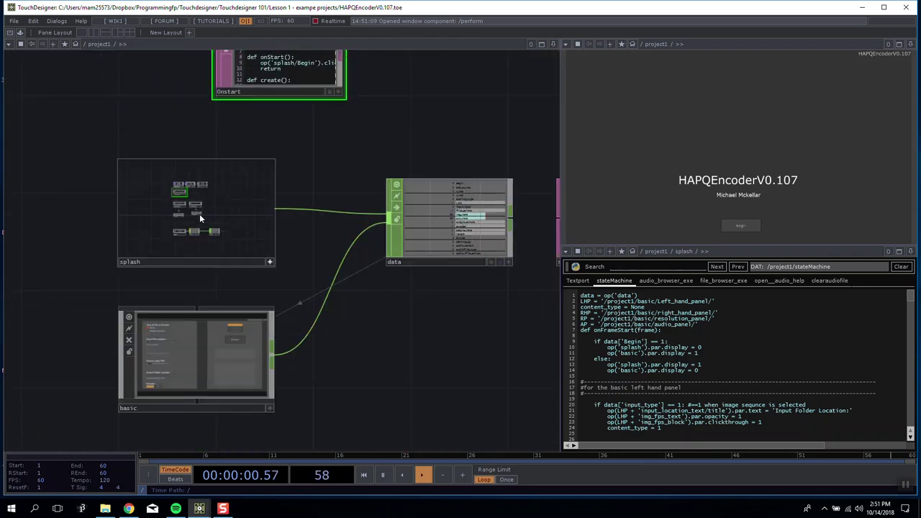
pyautogui.scroll(4, 186, 271)
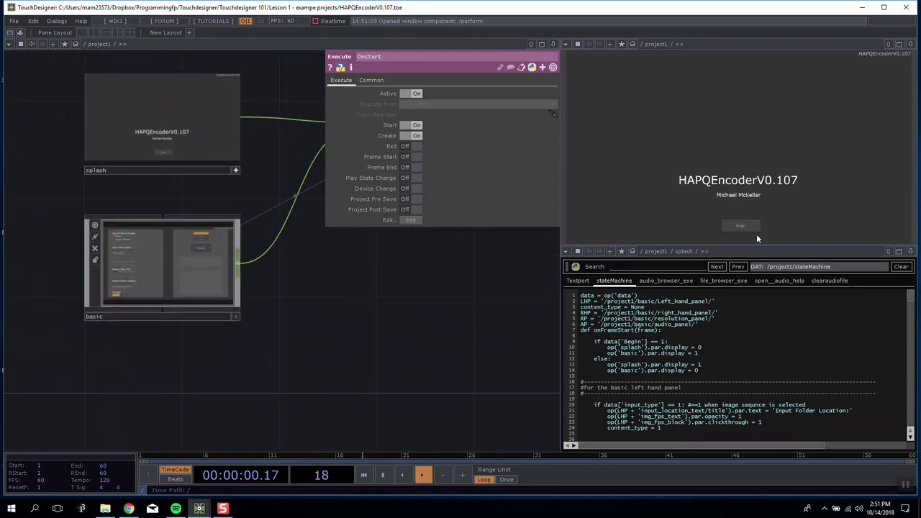
pyautogui.click(739, 226)
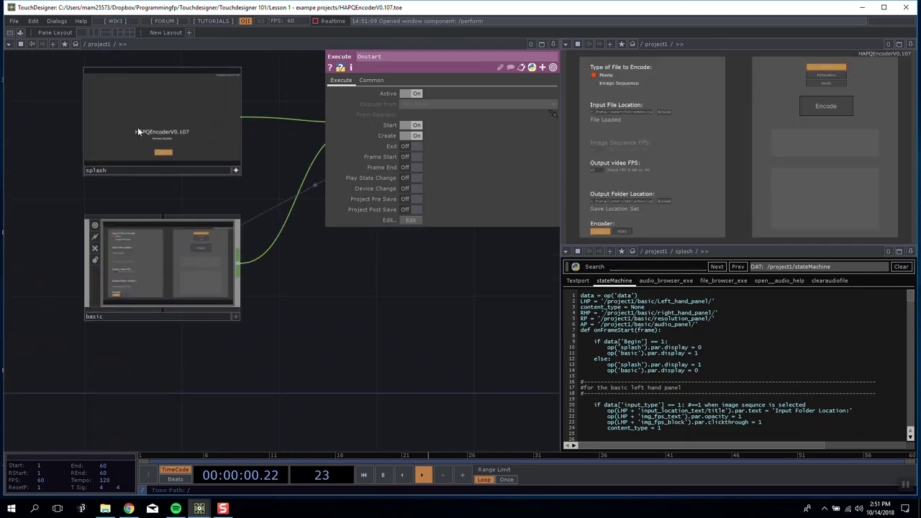
# Show the Panel parameters of the splash container to check its Display state.
pyautogui.click(126, 163)
pyautogui.click(381, 80)
pyautogui.click(359, 80)
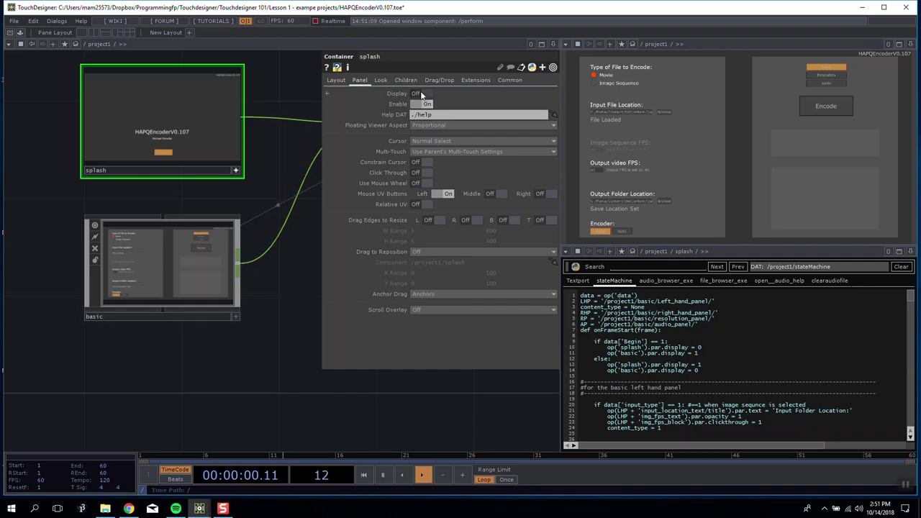
# Enter the basic container's network and show the parameters of Left_hand_panel.
pyautogui.click(166, 271)
pyautogui.scroll(8, 143, 272)
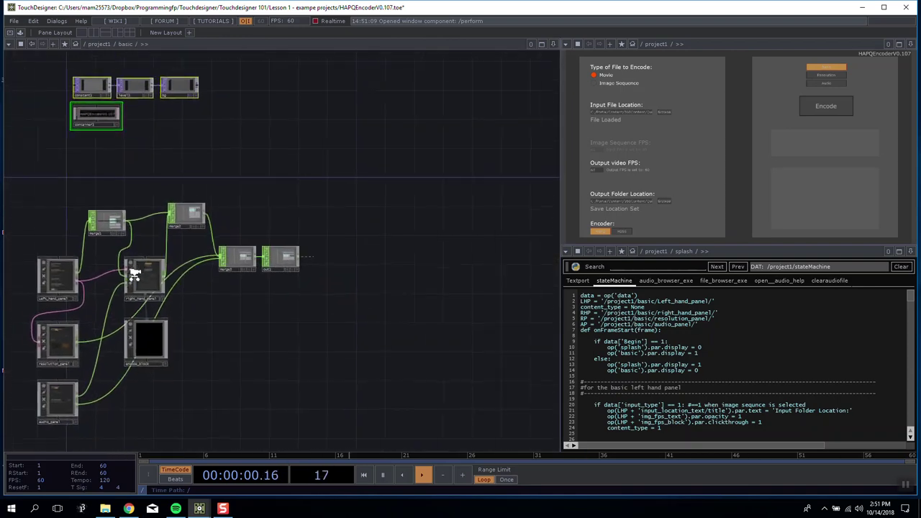
pyautogui.moveTo(105, 174); pyautogui.dragTo(232, 85)
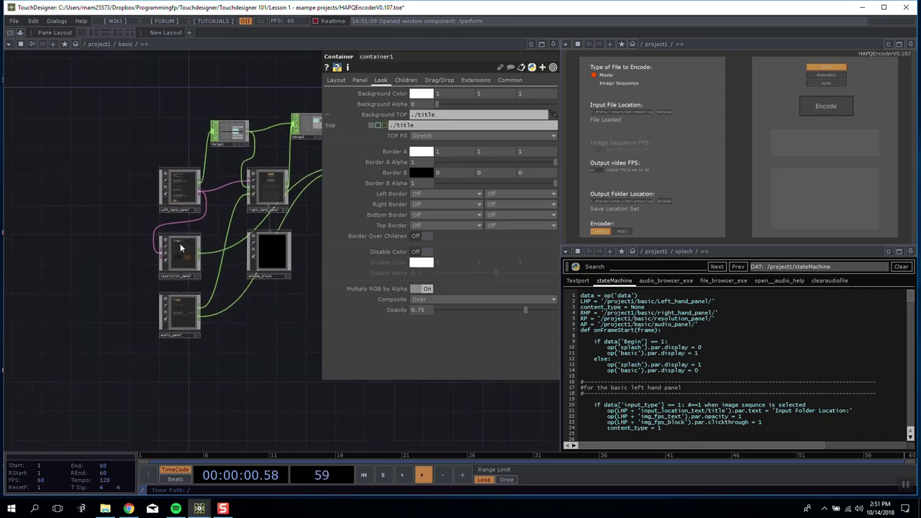
pyautogui.scroll(5, 180, 249)
pyautogui.moveTo(238, 208); pyautogui.dragTo(212, 208)
pyautogui.click(132, 141)
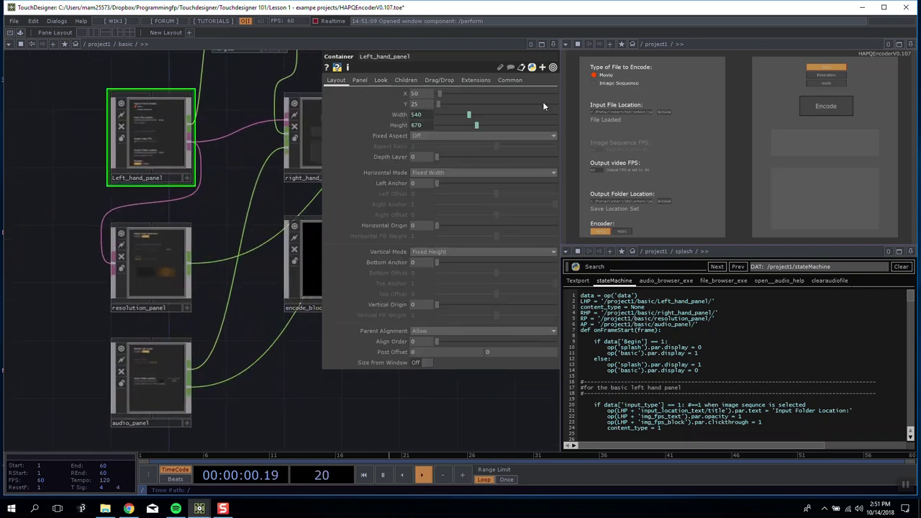
# Test the Display parameter of Left_hand_panel by toggling it off and on.
pyautogui.click(381, 80)
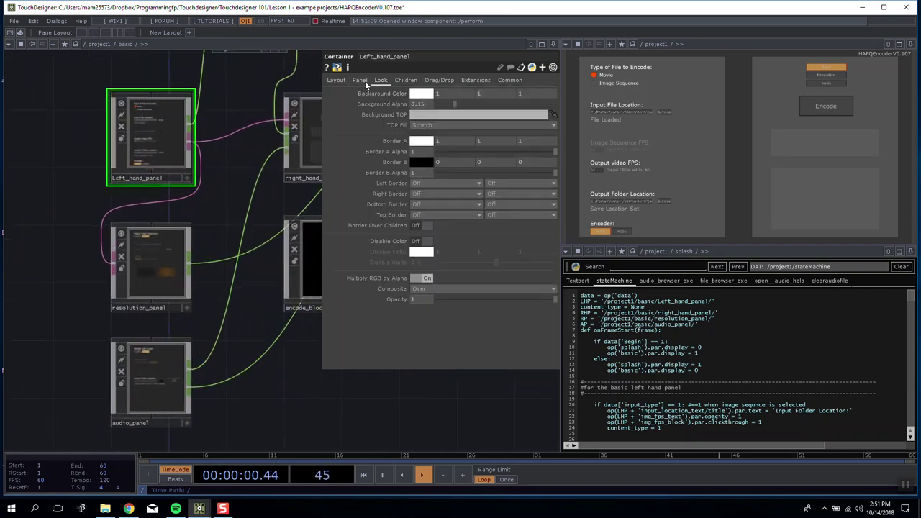
pyautogui.click(359, 80)
pyautogui.click(427, 94)
pyautogui.click(427, 94)
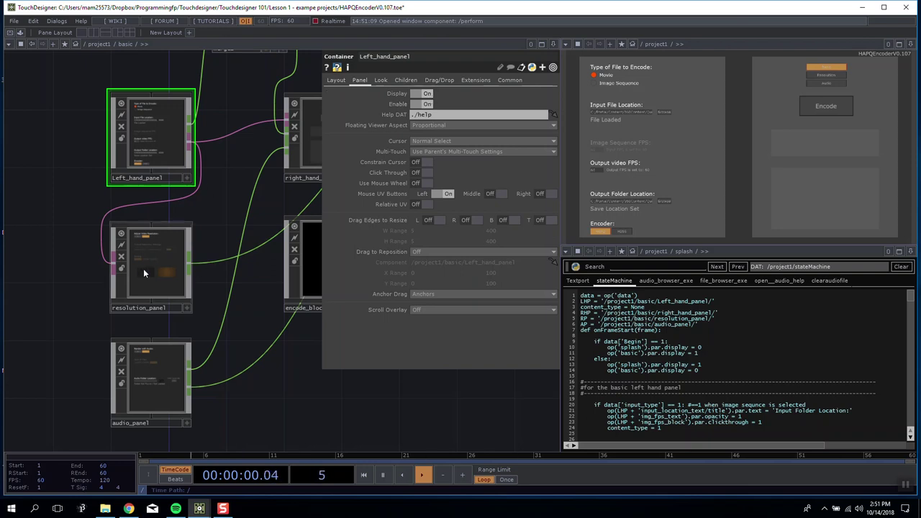
# Show audio_panel's Display parameter and switch the encoder interface repeatedly between its basic, resolution and audio pages, ending on resolution.
pyautogui.click(143, 269)
pyautogui.click(167, 396)
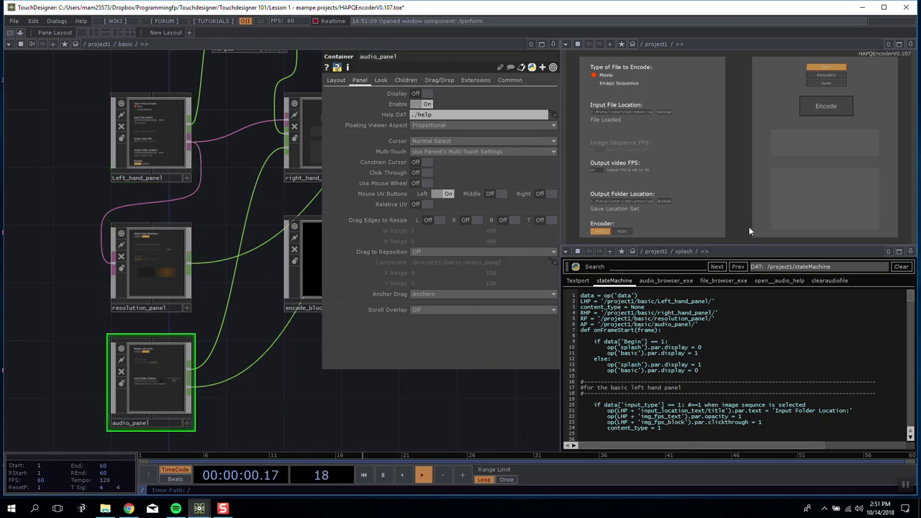
pyautogui.click(817, 75)
pyautogui.click(819, 83)
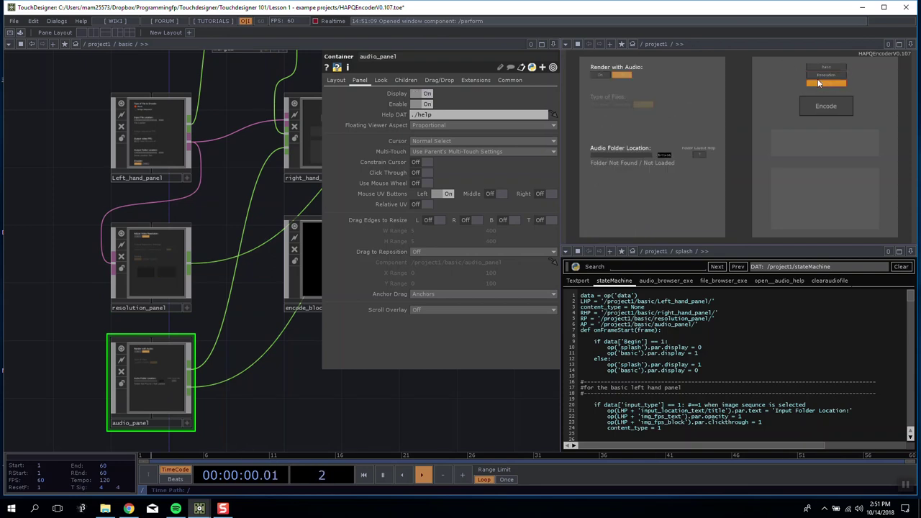
pyautogui.click(814, 75)
pyautogui.click(814, 68)
pyautogui.click(815, 76)
pyautogui.click(817, 83)
pyautogui.click(817, 69)
pyautogui.click(817, 75)
pyautogui.click(823, 85)
pyautogui.click(825, 75)
# Compare the Display parameters of Left_hand_panel, resolution_panel and audio_panel.
pyautogui.click(139, 134)
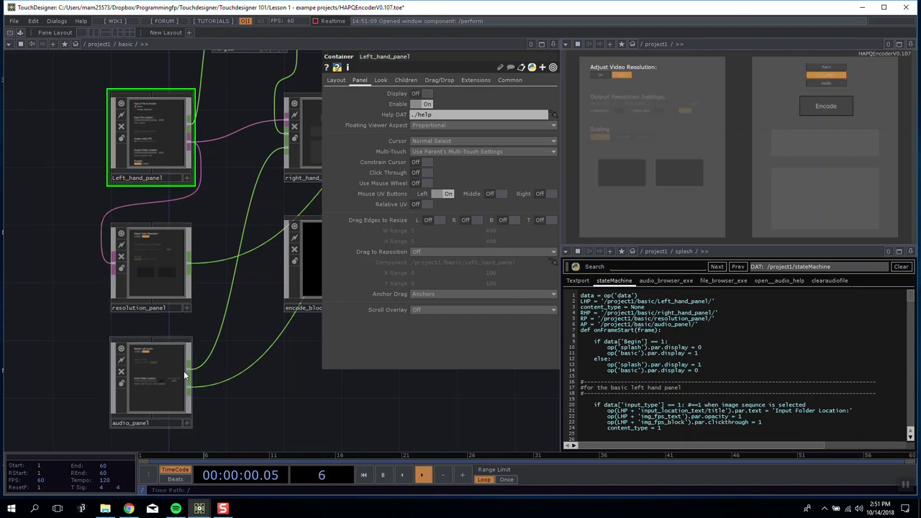
pyautogui.click(171, 282)
pyautogui.click(171, 375)
# Examine the networks inside resolution_panel and audio_panel, and return to the basic network.
pyautogui.scroll(8, 154, 248)
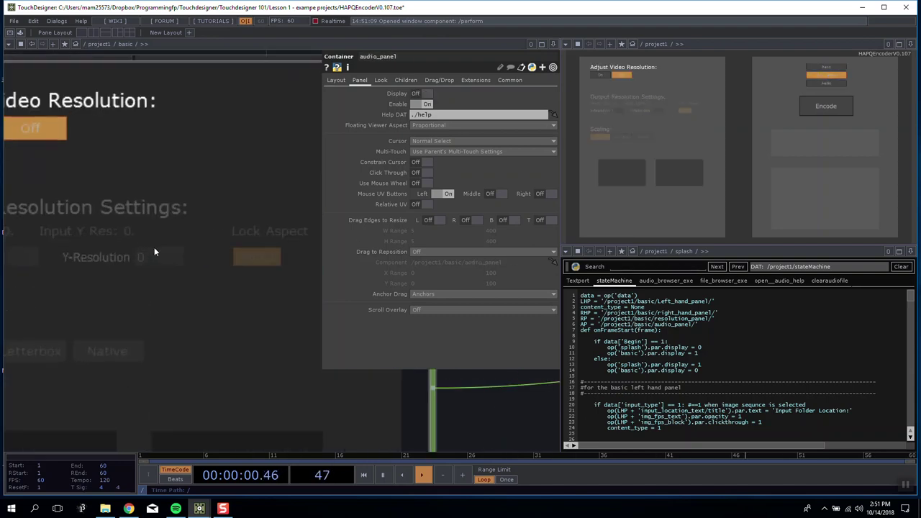
pyautogui.scroll(-4, 154, 247)
pyautogui.scroll(-5, 154, 247)
pyautogui.scroll(1, 147, 269)
pyautogui.scroll(-2, 147, 269)
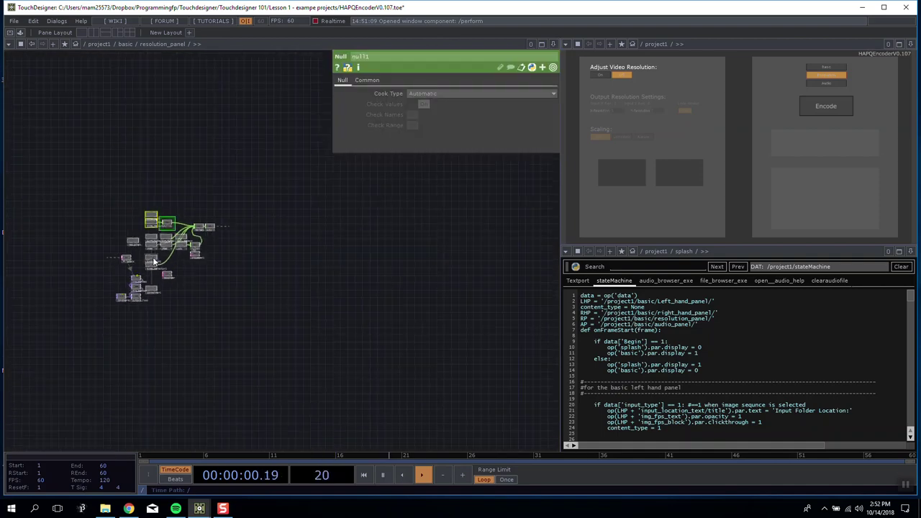
pyautogui.scroll(5, 151, 252)
pyautogui.scroll(8, 137, 421)
pyautogui.scroll(2, 150, 388)
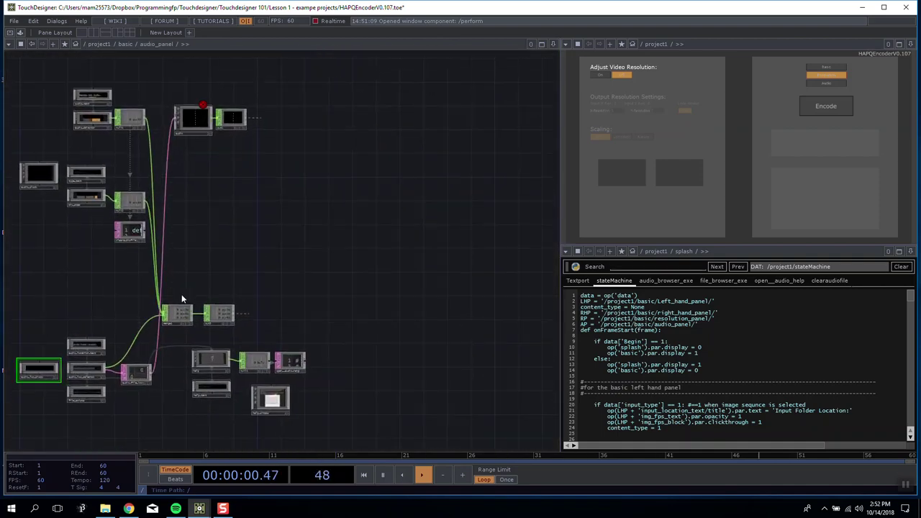
pyautogui.scroll(-2, 185, 285)
pyautogui.scroll(-5, 183, 279)
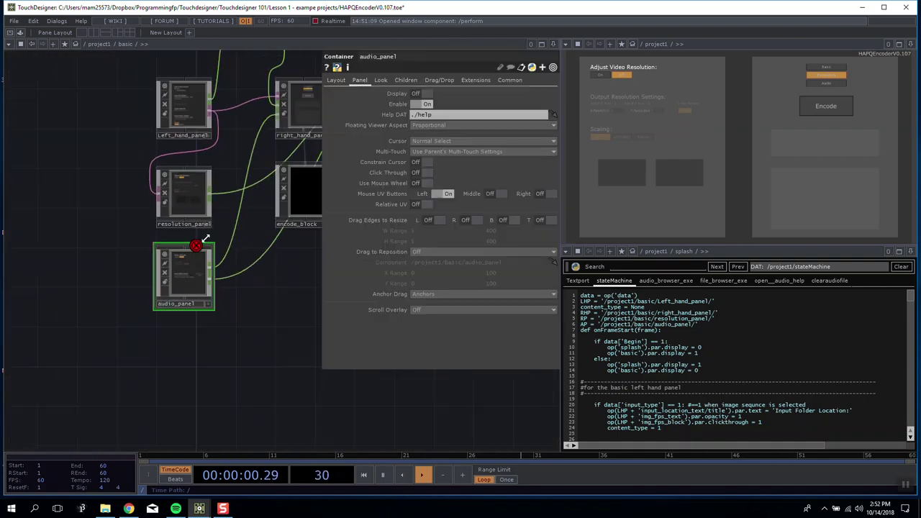
# Bring Left_hand_panel into close view and cycle the interface through its audio, basic and resolution pages, ending on resolution.
pyautogui.scroll(8, 163, 169)
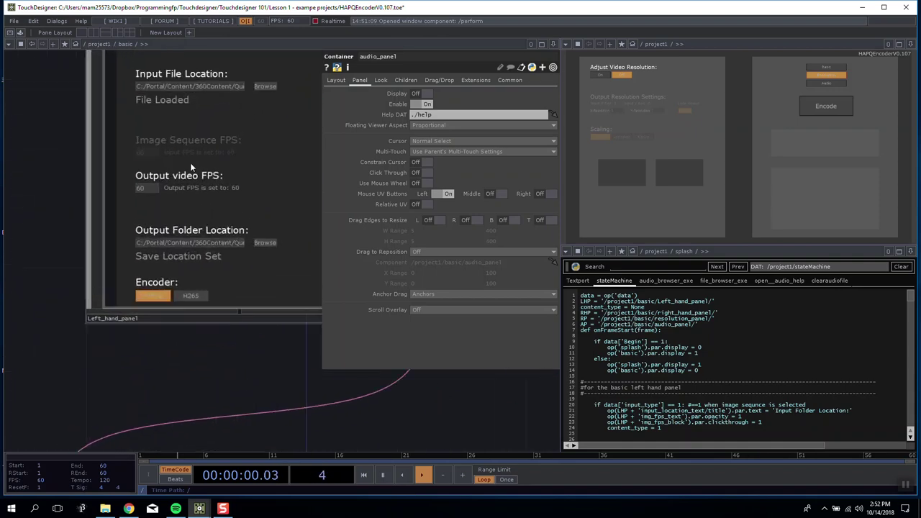
pyautogui.scroll(-6, 204, 179)
pyautogui.scroll(3, 206, 181)
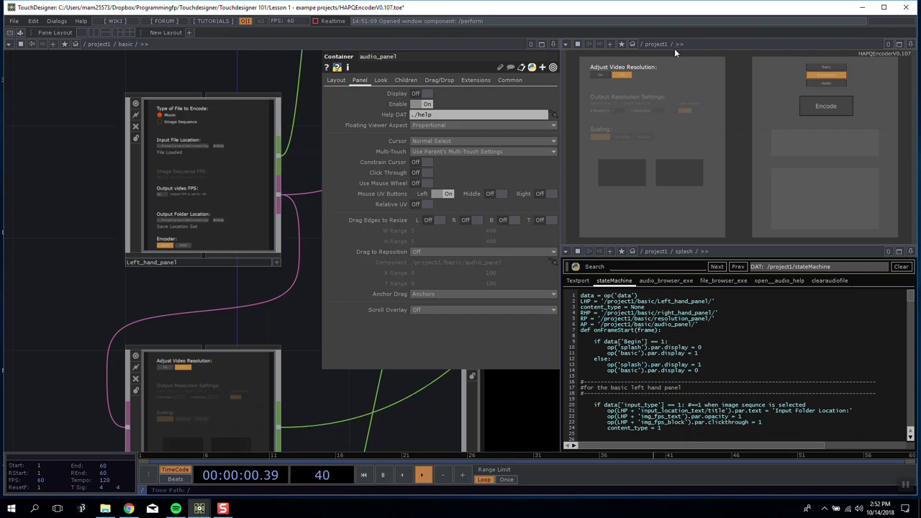
pyautogui.click(839, 83)
pyautogui.click(829, 66)
pyautogui.click(828, 76)
pyautogui.click(827, 82)
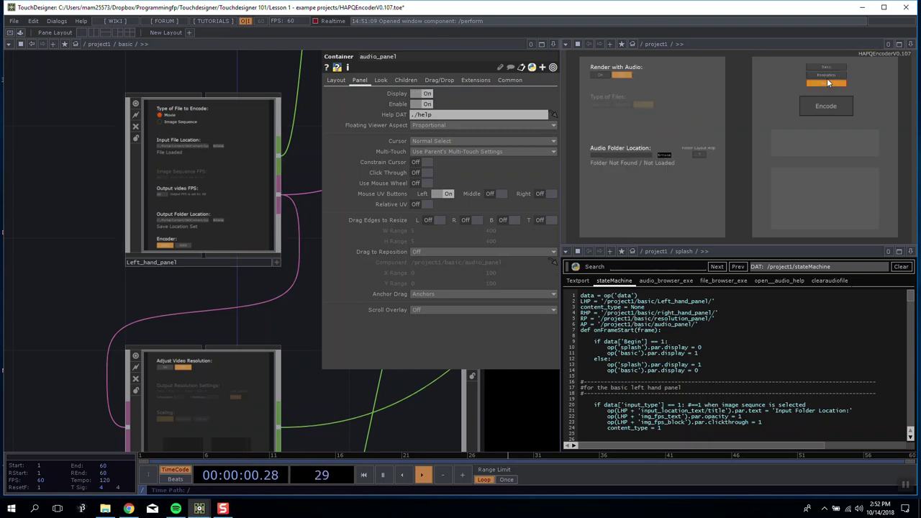
pyautogui.click(827, 76)
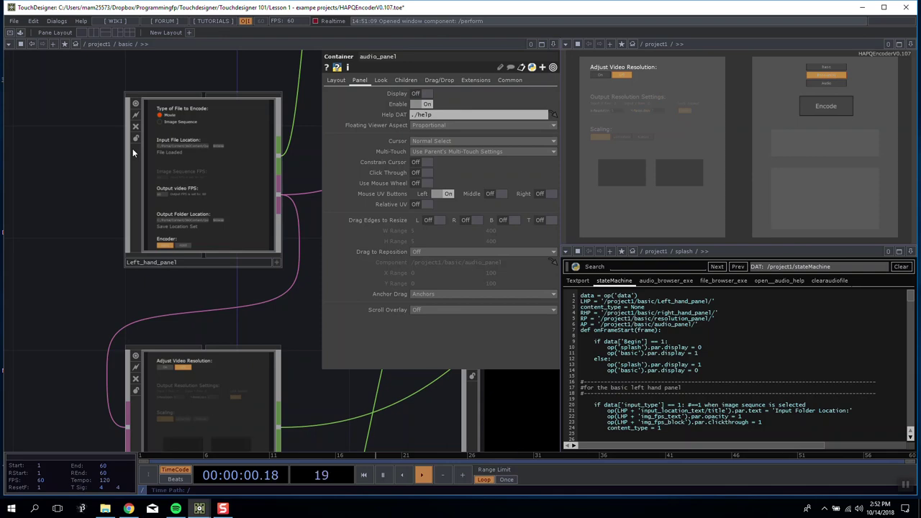
# Close the HAPQEncoderV0.107 project and dismiss the caution dialog to get back to NewProject.
pyautogui.scroll(-8, 132, 148)
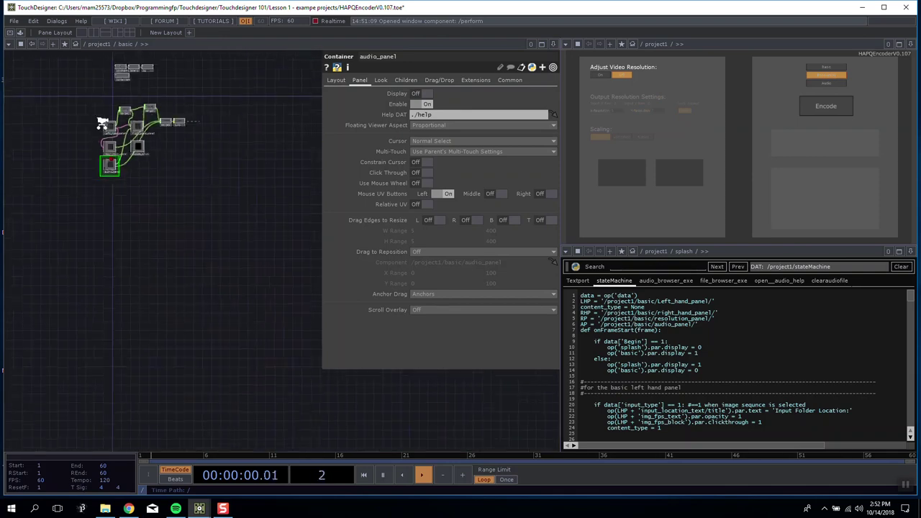
pyautogui.click(905, 7)
pyautogui.click(294, 153)
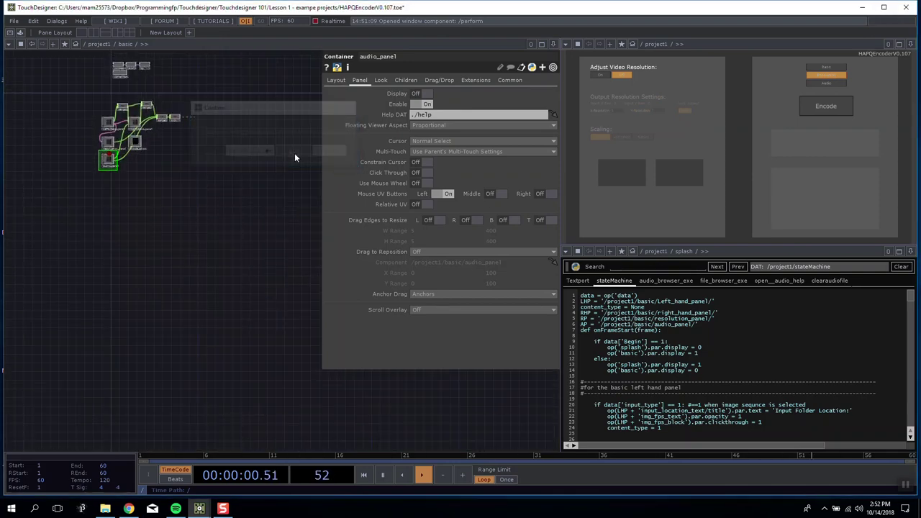
# Line up the container1 node beneath button1 and set container1's layout X position to 478.
pyautogui.moveTo(270, 186); pyautogui.dragTo(219, 132)
pyautogui.scroll(-5, 299, 171)
pyautogui.scroll(5, 297, 148)
pyautogui.moveTo(149, 147)
pyautogui.mouseDown()
pyautogui.moveTo(138, 137)
pyautogui.moveTo(173, 157)
pyautogui.moveTo(150, 159)
pyautogui.mouseUp()
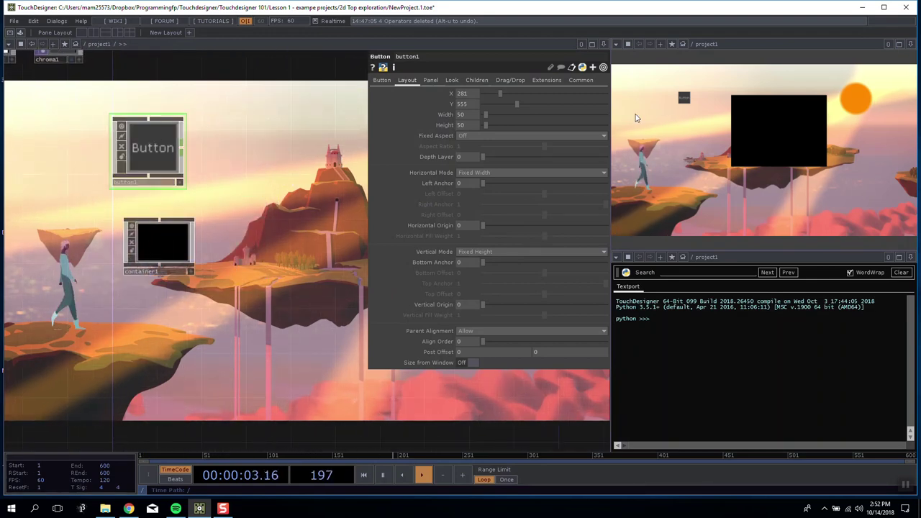
pyautogui.moveTo(160, 241); pyautogui.dragTo(148, 239)
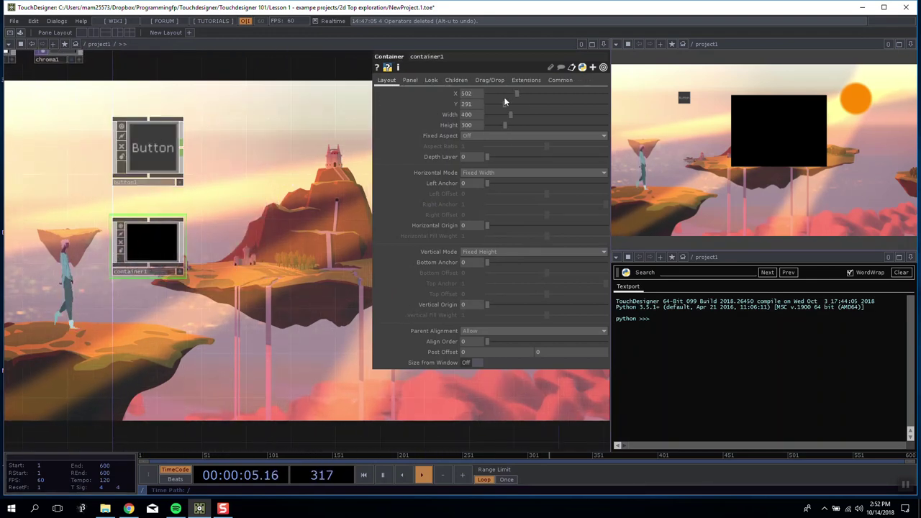
pyautogui.moveTo(504, 97)
pyautogui.mouseDown()
pyautogui.moveTo(547, 96)
pyautogui.moveTo(507, 88)
pyautogui.moveTo(515, 93)
pyautogui.mouseUp()
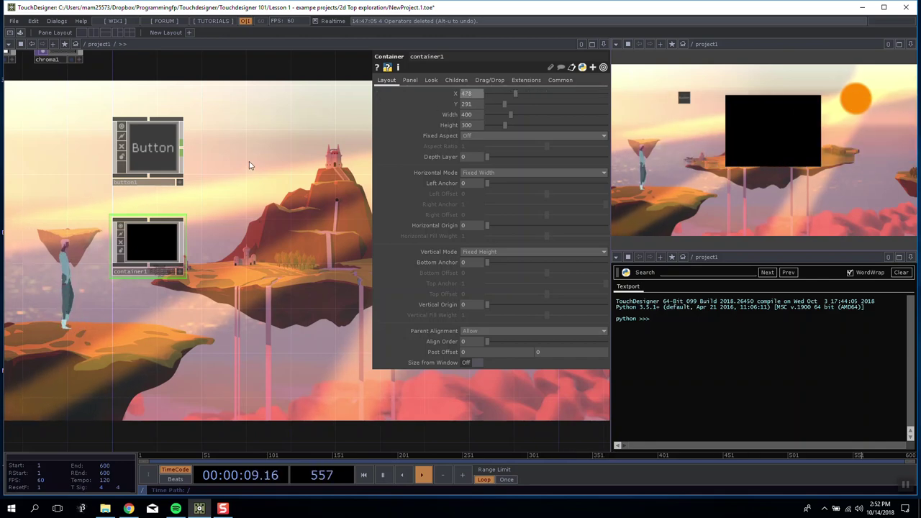
# Go up to the root network to examine the project1 container, and go back inside it.
pyautogui.scroll(-5, 260, 158)
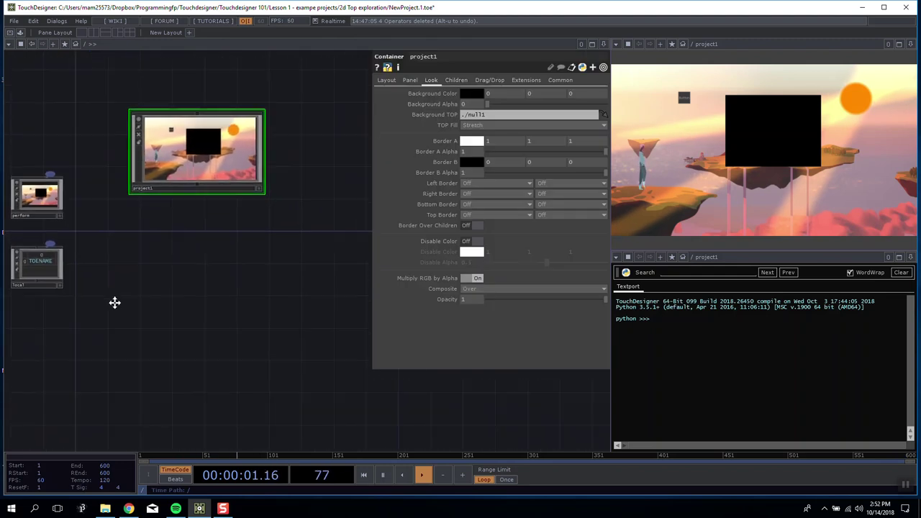
pyautogui.moveTo(128, 286); pyautogui.dragTo(224, 291)
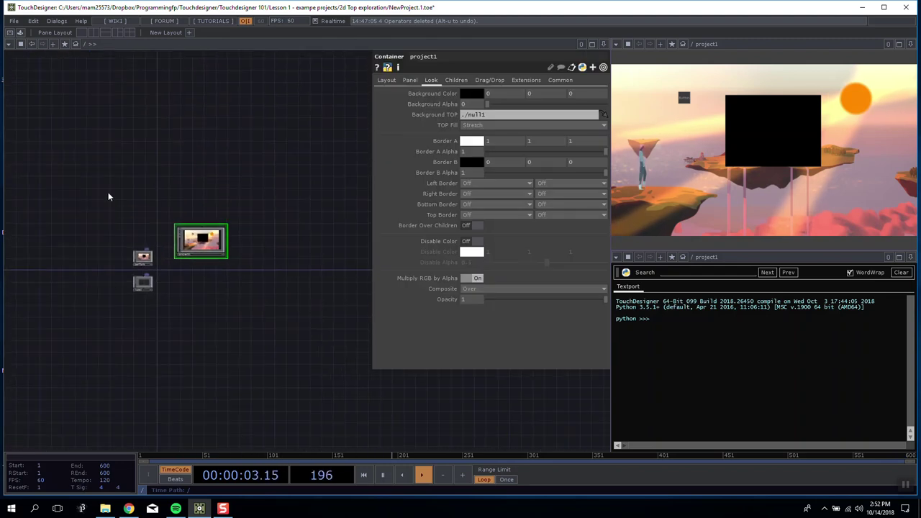
pyautogui.scroll(8, 202, 246)
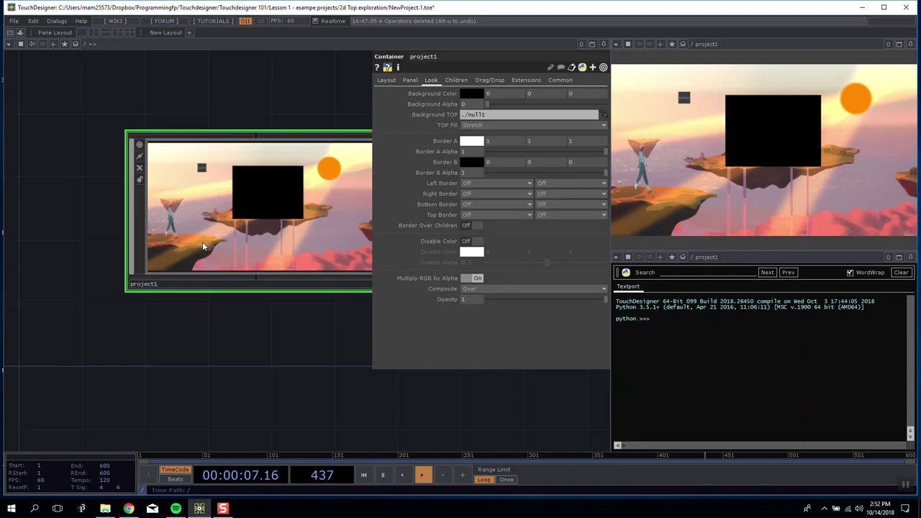
pyautogui.click(391, 82)
pyautogui.scroll(2, 249, 229)
pyautogui.scroll(3, 249, 229)
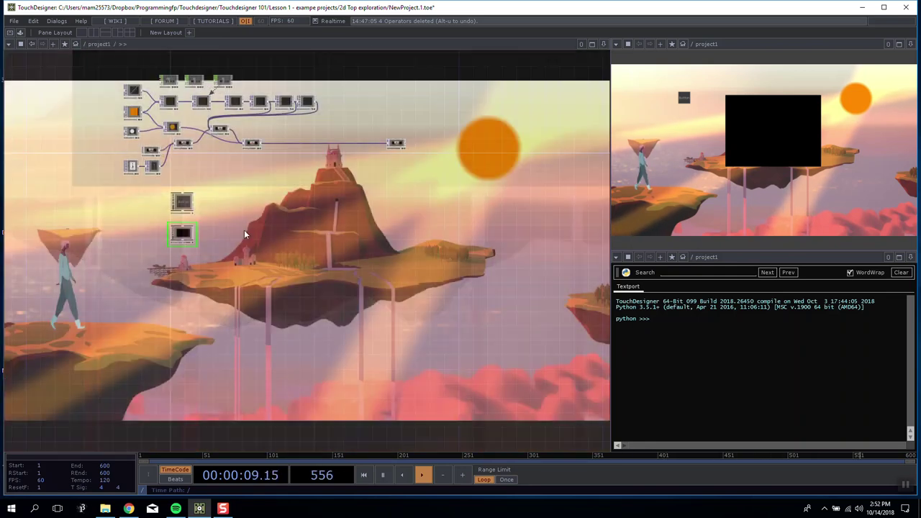
# Compare the Layout parameters of container1 and button1 in the project1 network.
pyautogui.click(162, 294)
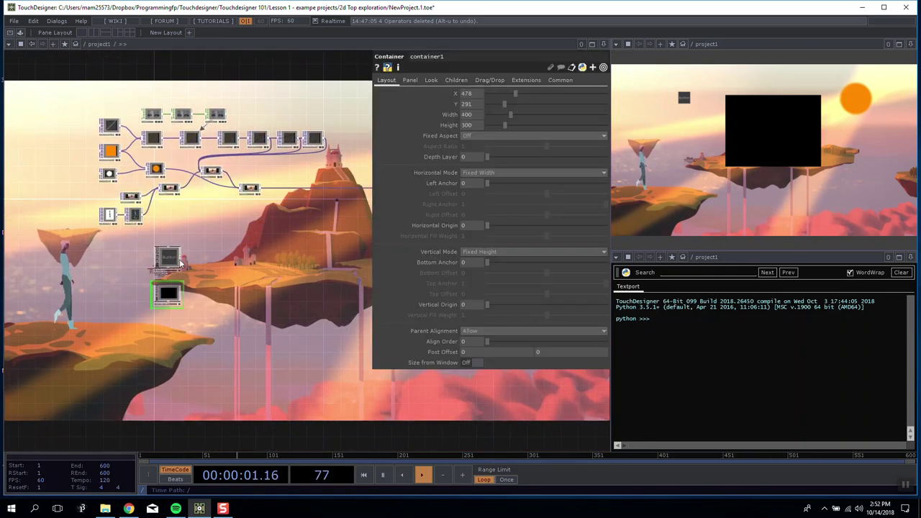
pyautogui.click(177, 258)
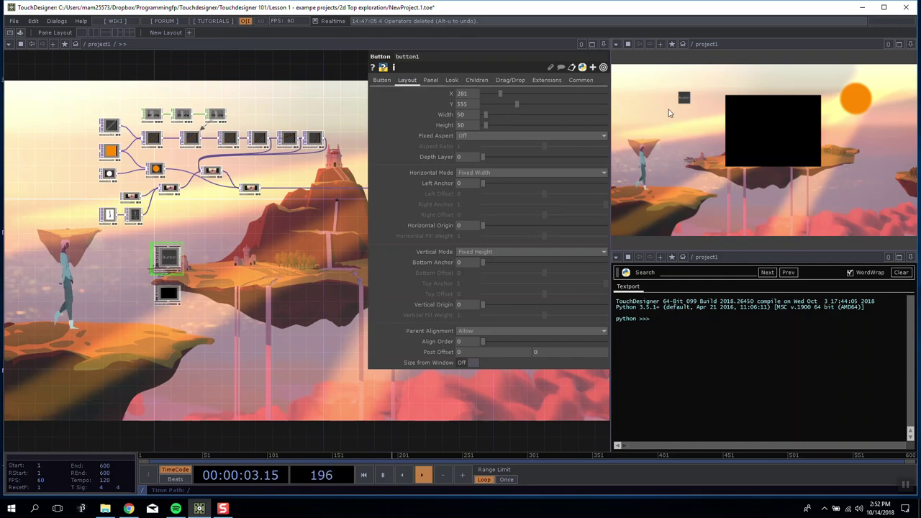
pyautogui.scroll(3, 173, 293)
# Delete container1 and add a Base component beneath button1 in the project1 network.
pyautogui.click(170, 291)
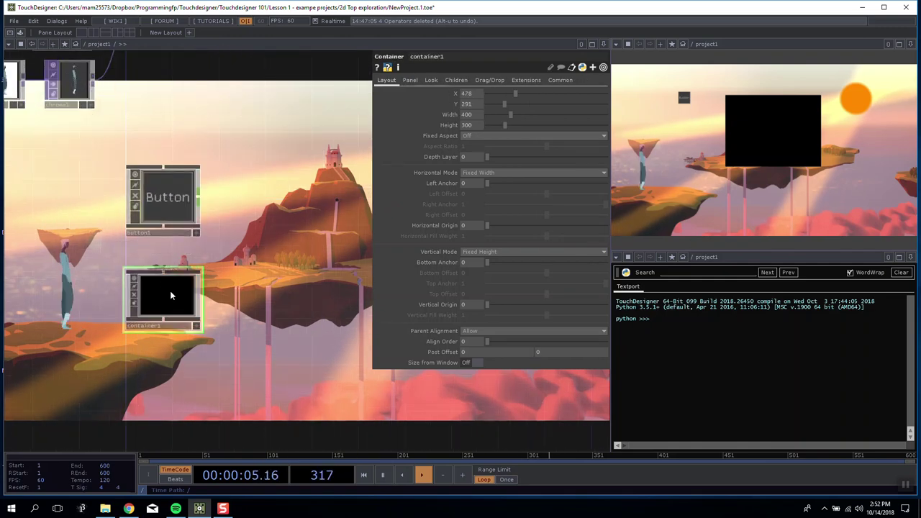
pyautogui.press('Delete')
pyautogui.press('Tab')
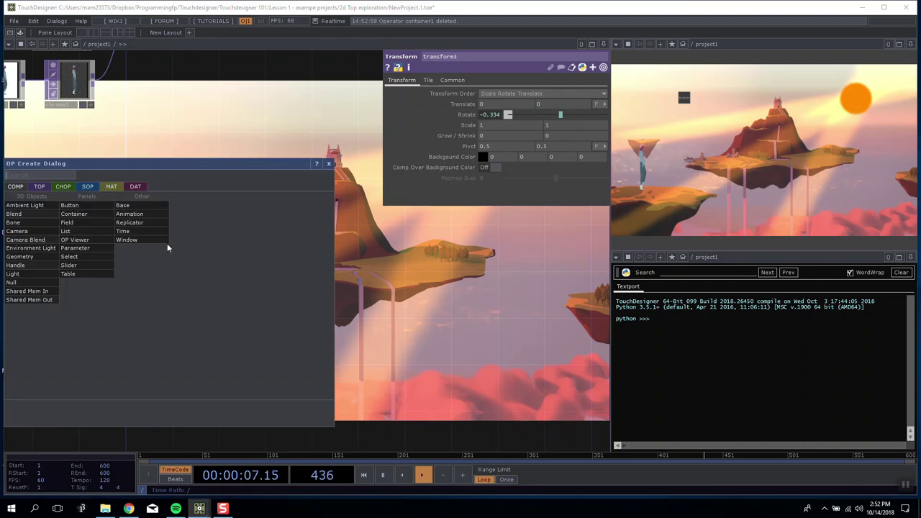
pyautogui.moveTo(119, 159); pyautogui.dragTo(205, 145)
pyautogui.click(223, 187)
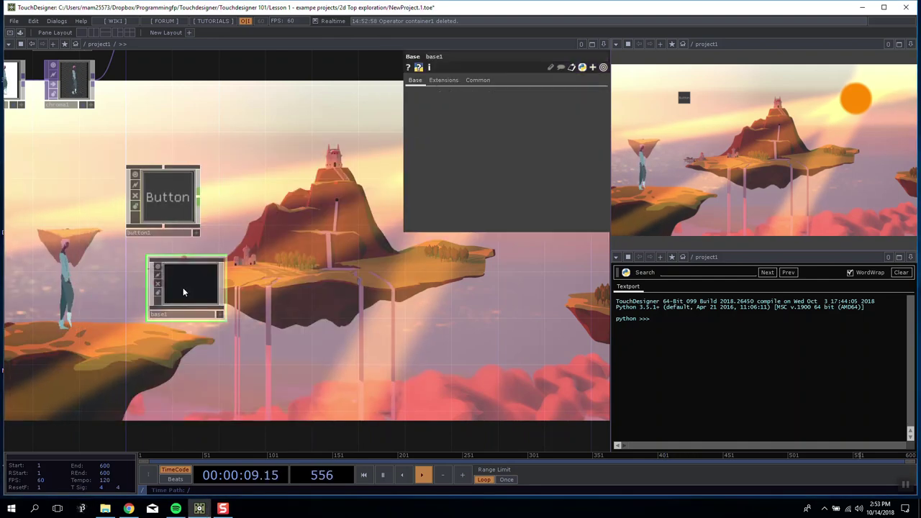
# Inspect the base1 component and its empty parameters, and delete it from the network.
pyautogui.click(183, 287)
pyautogui.scroll(6, 144, 274)
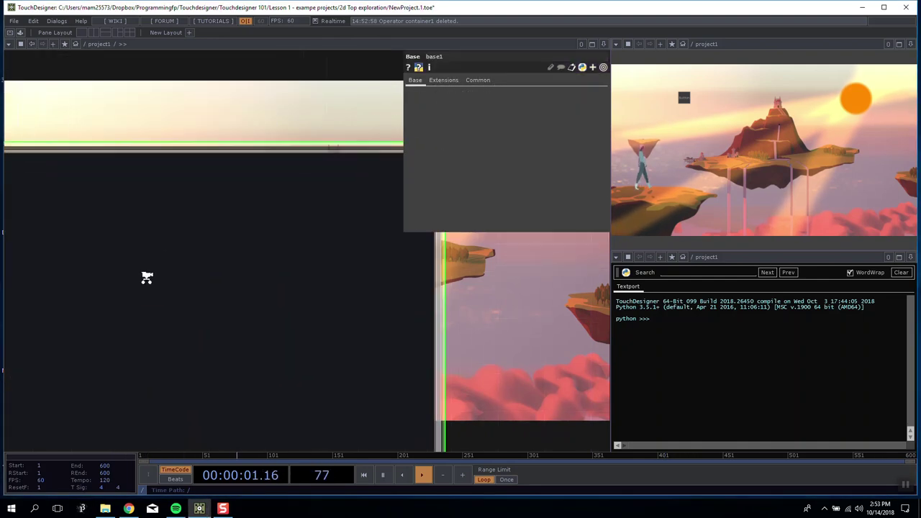
pyautogui.scroll(-4, 154, 276)
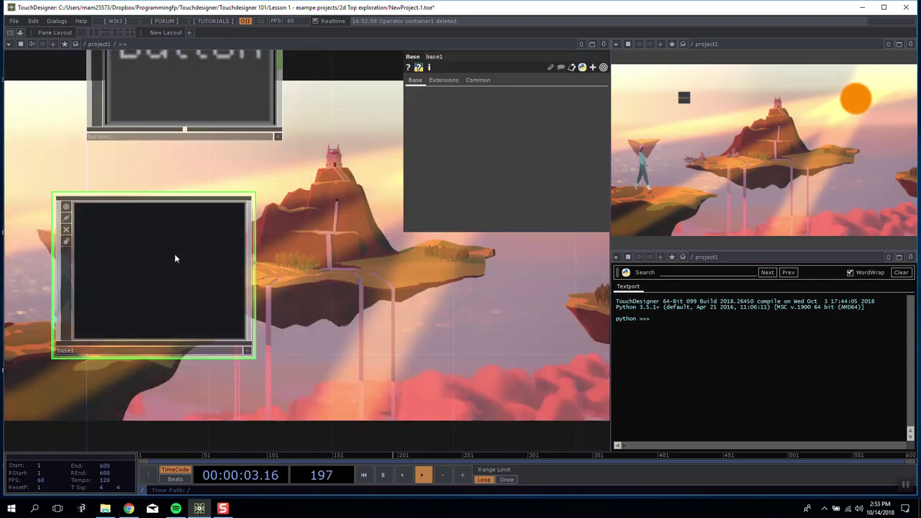
pyautogui.scroll(-2, 174, 253)
pyautogui.moveTo(174, 253); pyautogui.dragTo(213, 243)
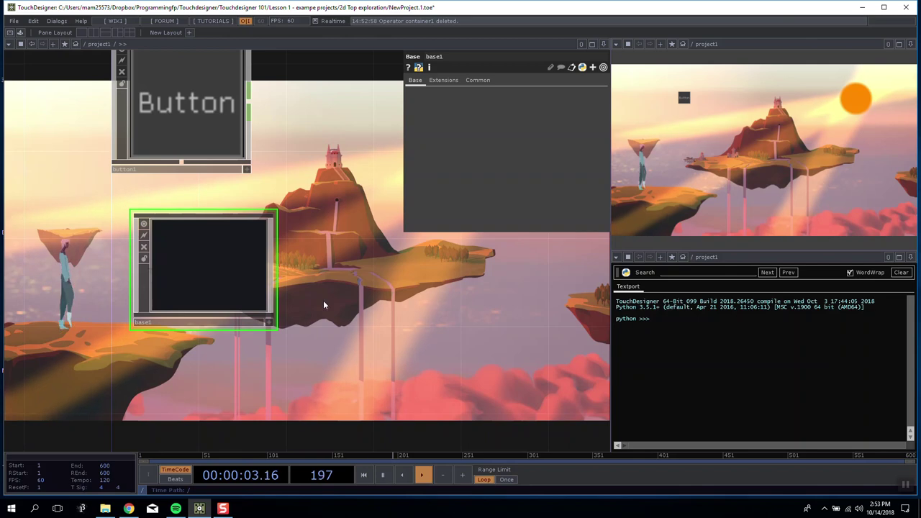
pyautogui.scroll(-4, 193, 252)
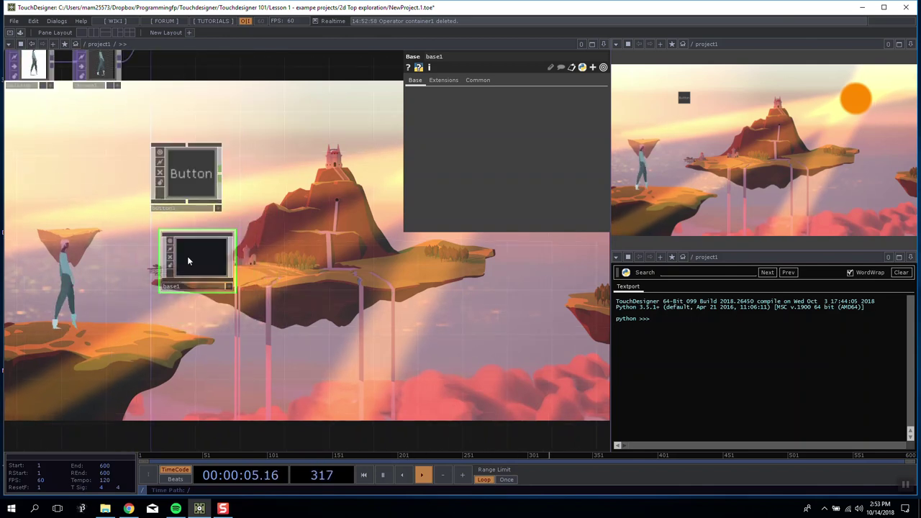
pyautogui.press('Delete')
# Examine the network inside button1, including the panel1 and out1 nodes, and return to project1.
pyautogui.scroll(-3, 192, 284)
pyautogui.moveTo(194, 280); pyautogui.dragTo(148, 295)
pyautogui.scroll(3, 160, 270)
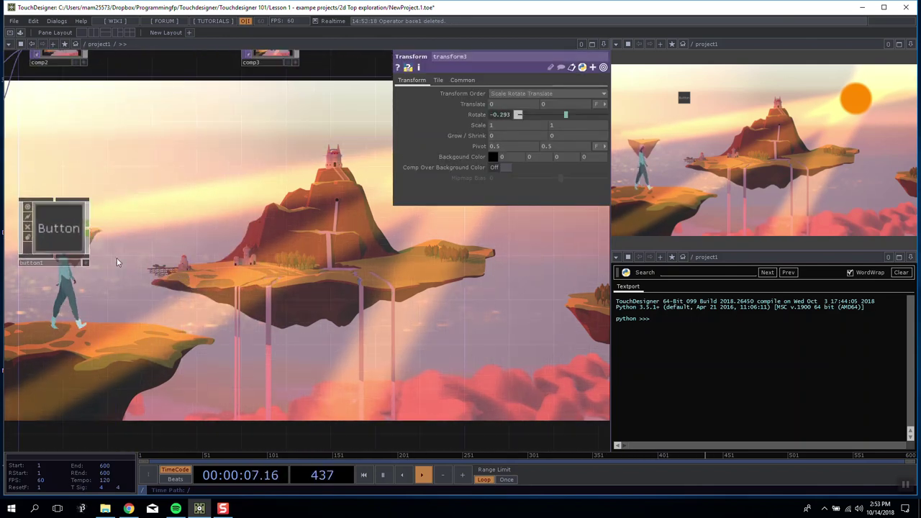
pyautogui.moveTo(54, 236); pyautogui.dragTo(116, 178)
pyautogui.moveTo(202, 163); pyautogui.dragTo(262, 211)
pyautogui.moveTo(189, 225); pyautogui.dragTo(138, 239)
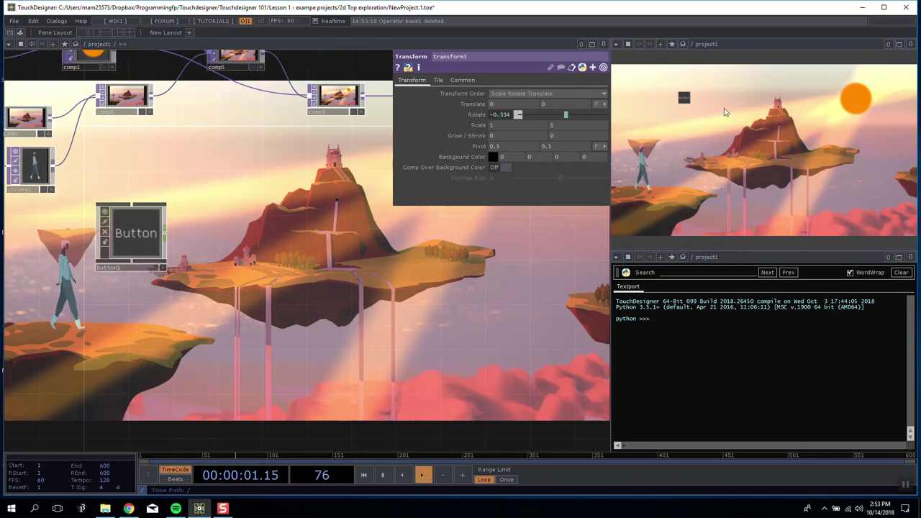
pyautogui.scroll(6, 143, 259)
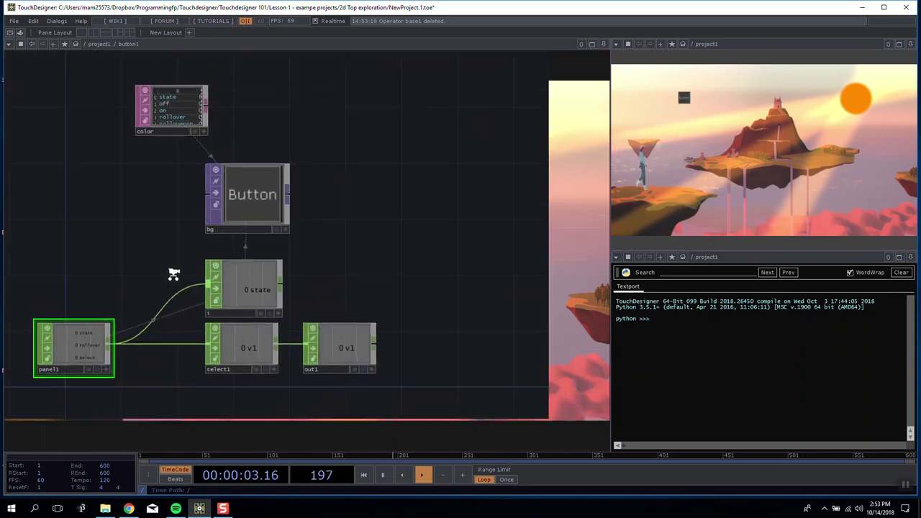
pyautogui.moveTo(79, 323); pyautogui.dragTo(126, 253)
pyautogui.moveTo(285, 274); pyautogui.dragTo(246, 294)
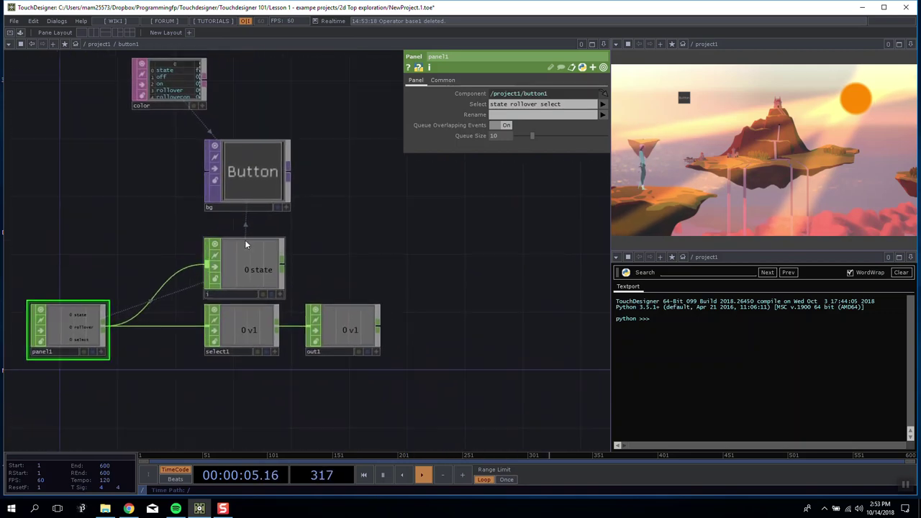
pyautogui.click(363, 341)
pyautogui.scroll(-5, 363, 342)
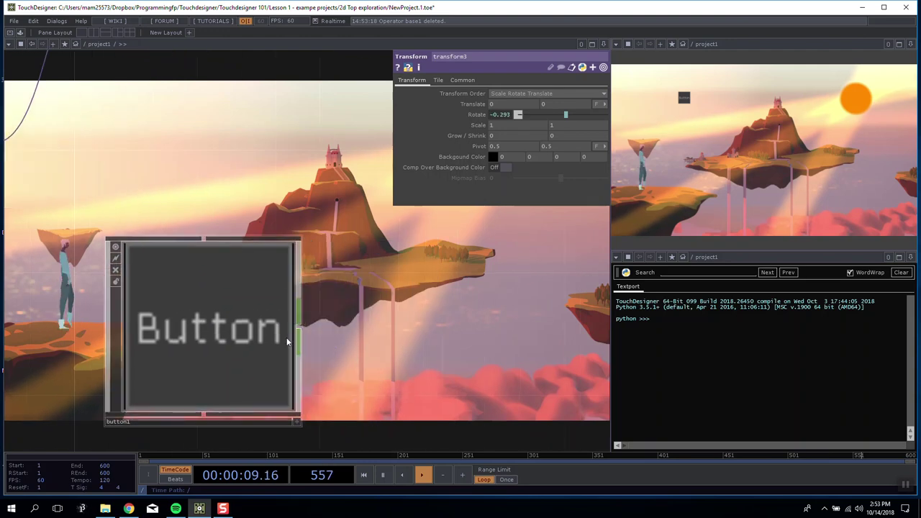
# Add a Null CHOP wired to button1's output and position it beside the button.
pyautogui.press('Tab')
pyautogui.click(303, 254)
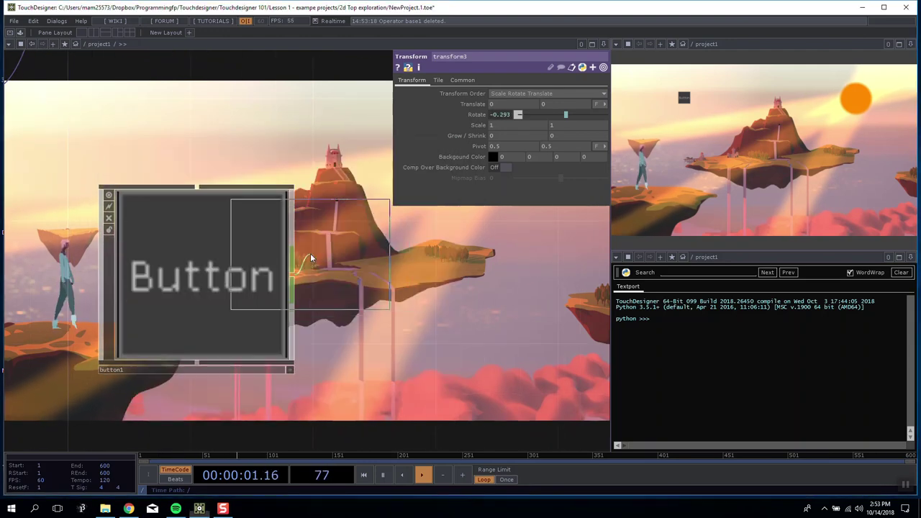
pyautogui.click(401, 265)
pyautogui.rightClick(292, 277)
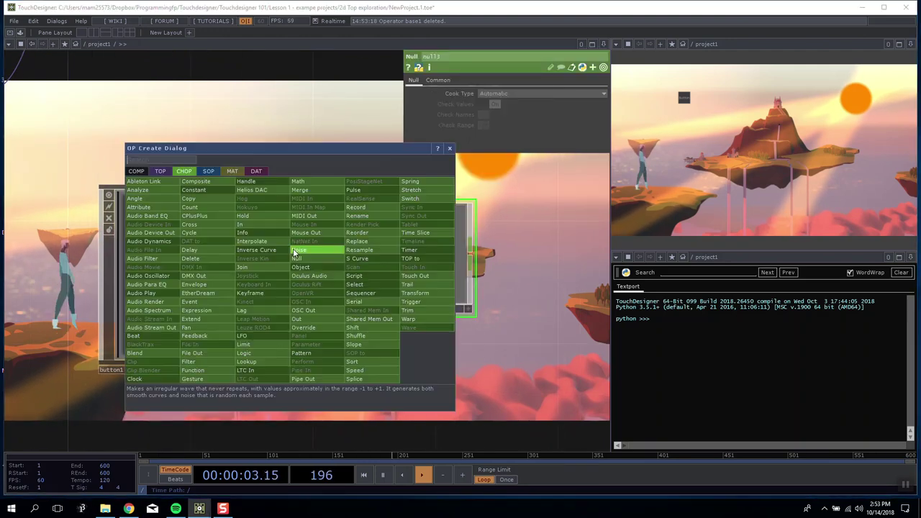
pyautogui.click(300, 127)
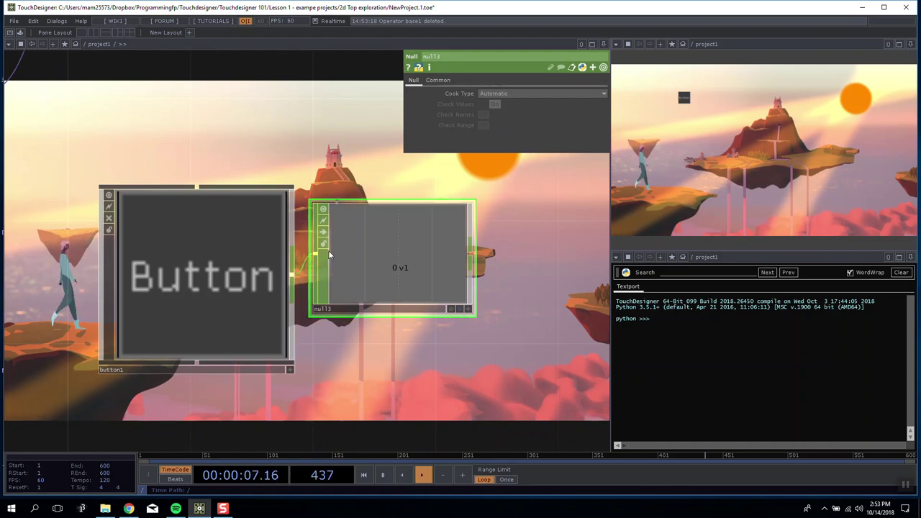
pyautogui.moveTo(360, 249); pyautogui.dragTo(392, 281)
pyautogui.rightClick(291, 278)
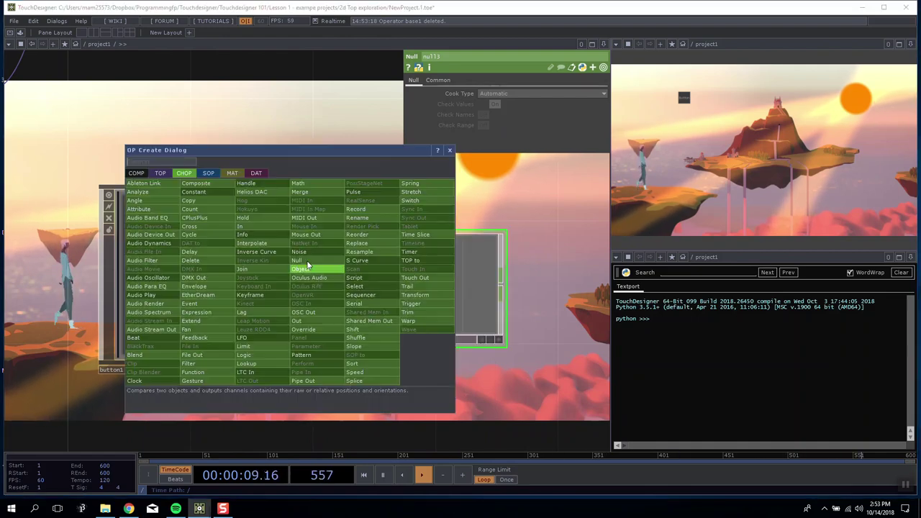
pyautogui.click(317, 268)
pyautogui.click(354, 227)
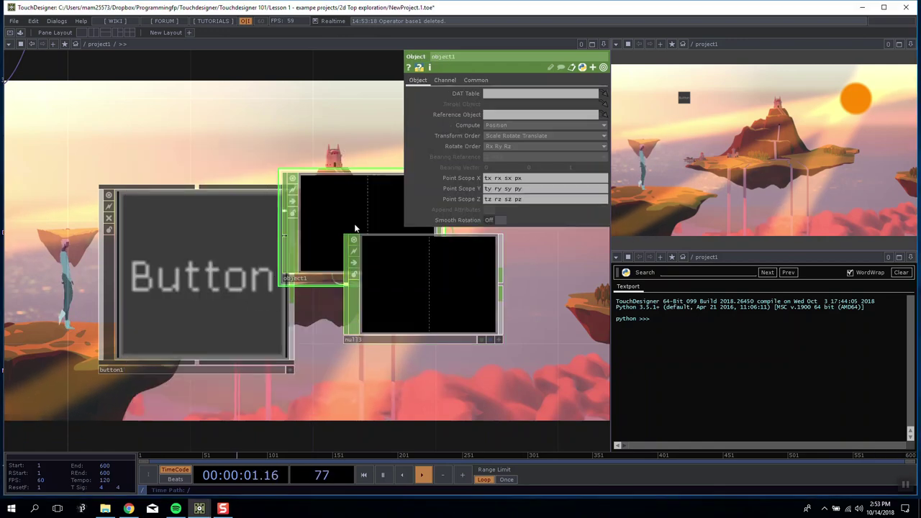
pyautogui.hotkey('ctrl', 'z')
# Toggle button1 repeatedly in the project viewer to test null3's output, and move null3 closer to button1.
pyautogui.click(683, 99)
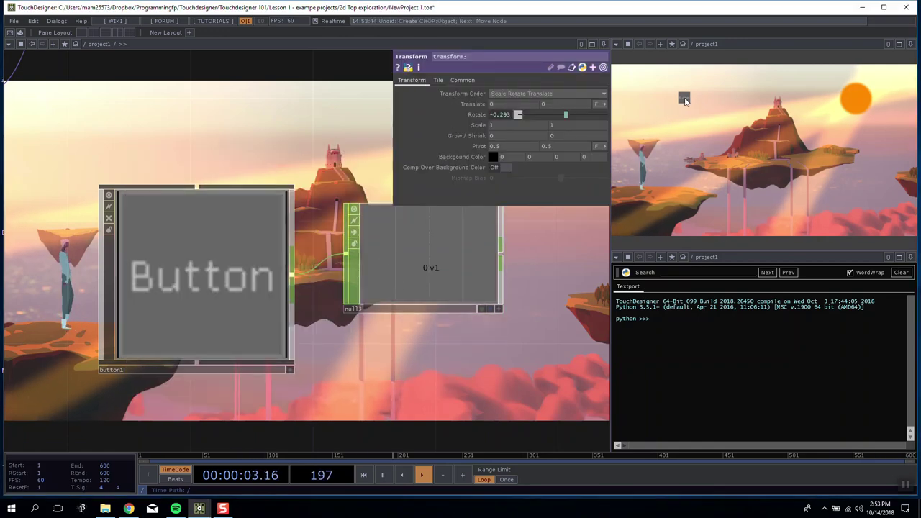
pyautogui.click(685, 100)
pyautogui.click(686, 103)
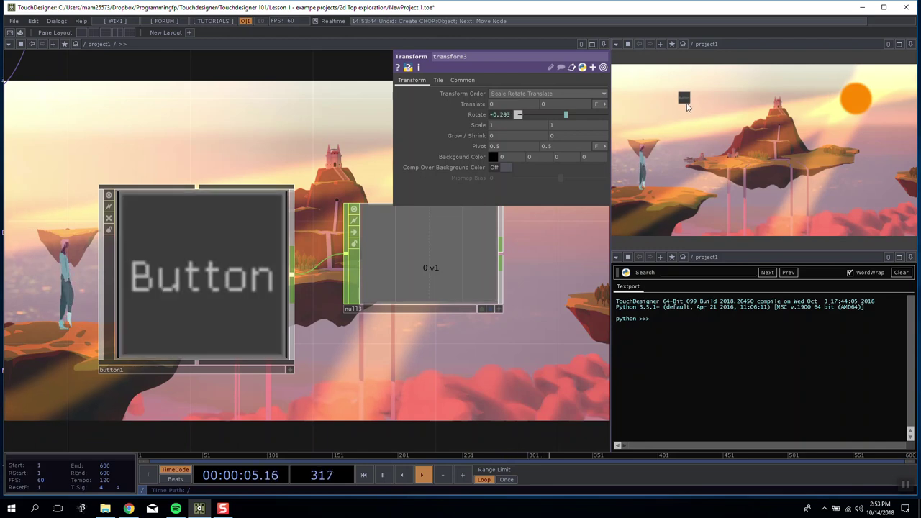
pyautogui.click(684, 98)
pyautogui.click(686, 99)
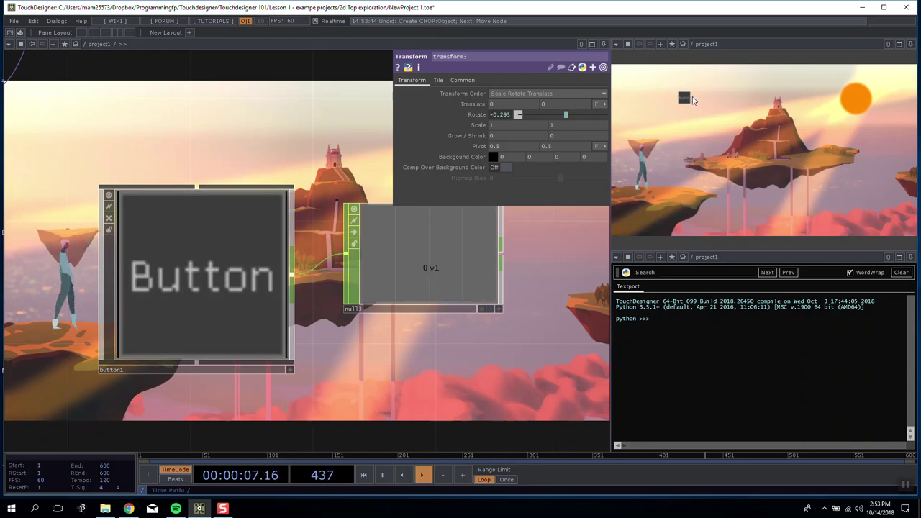
pyautogui.click(686, 99)
pyautogui.click(686, 99)
pyautogui.click(685, 99)
pyautogui.moveTo(433, 307); pyautogui.dragTo(402, 338)
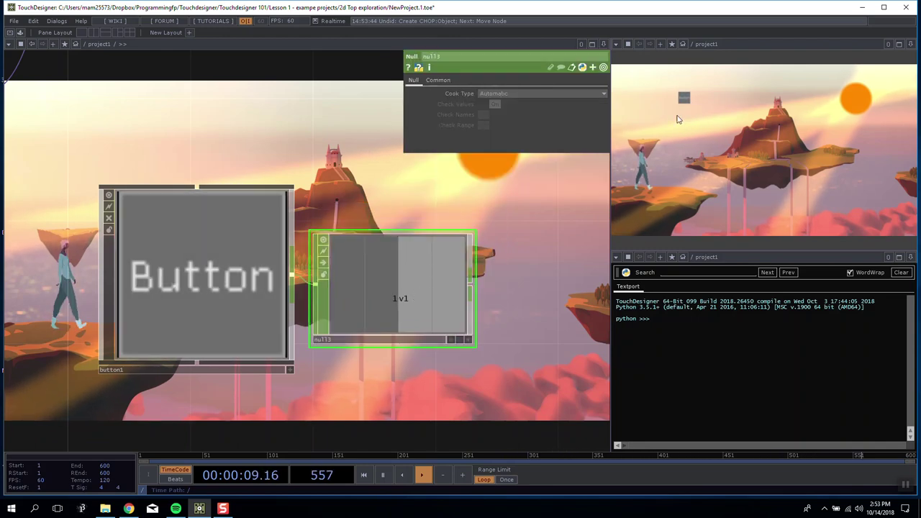
pyautogui.click(684, 99)
# Inspect button1's Panel and Button parameters, and toggle the button in the viewer to compare null3's values.
pyautogui.click(262, 224)
pyautogui.click(427, 80)
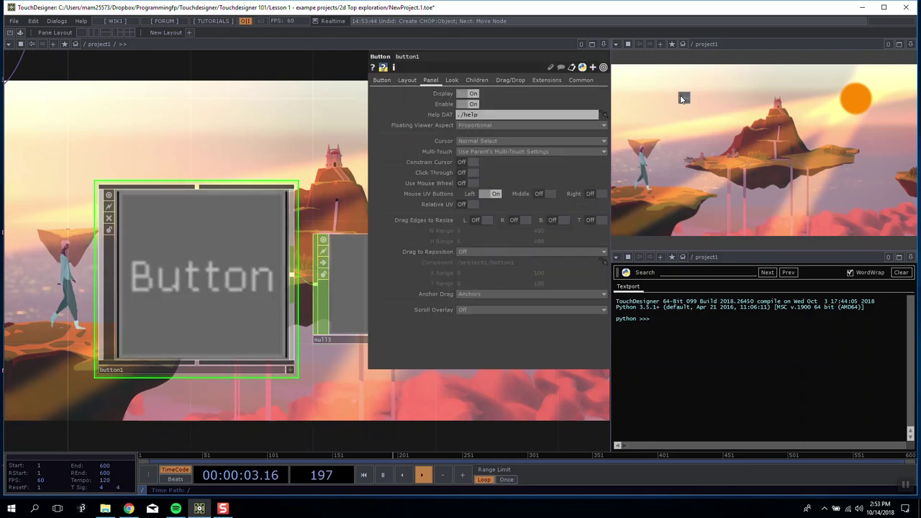
pyautogui.click(382, 80)
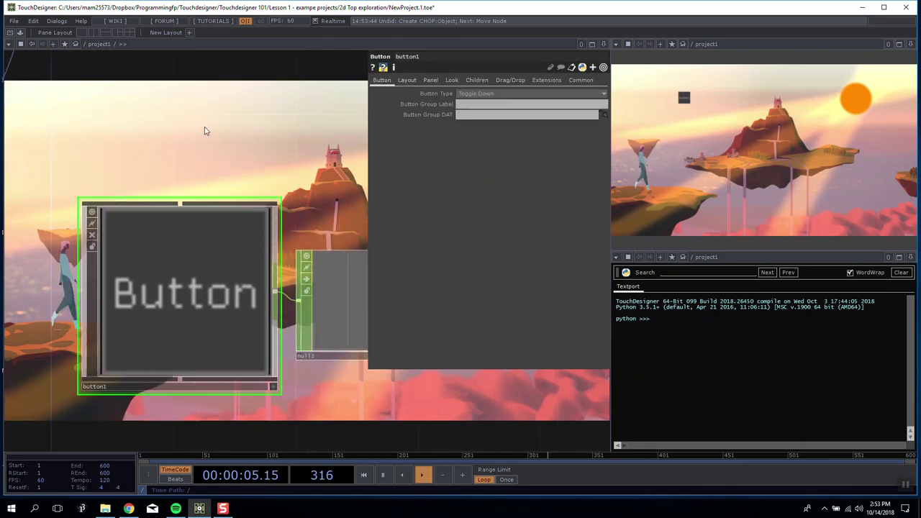
pyautogui.click(684, 99)
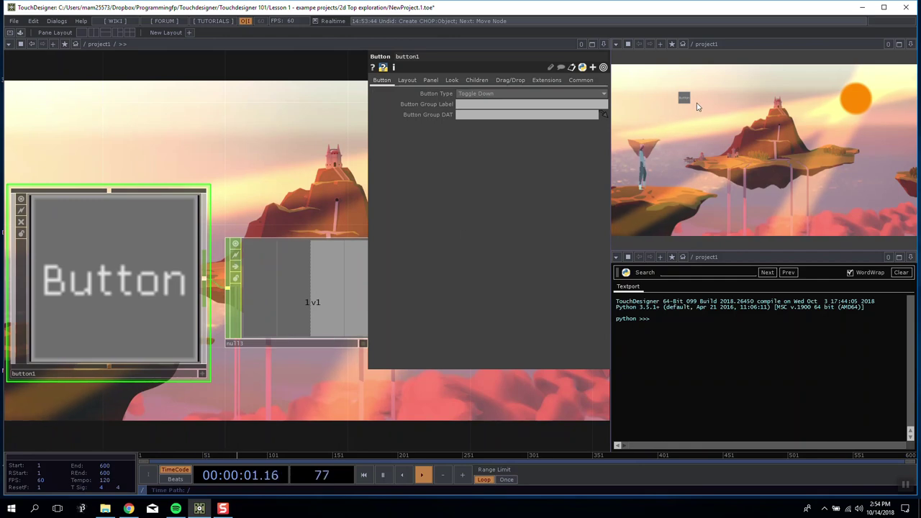
pyautogui.click(686, 100)
pyautogui.moveTo(320, 157)
pyautogui.mouseDown()
pyautogui.moveTo(252, 147)
pyautogui.moveTo(304, 155)
pyautogui.mouseUp()
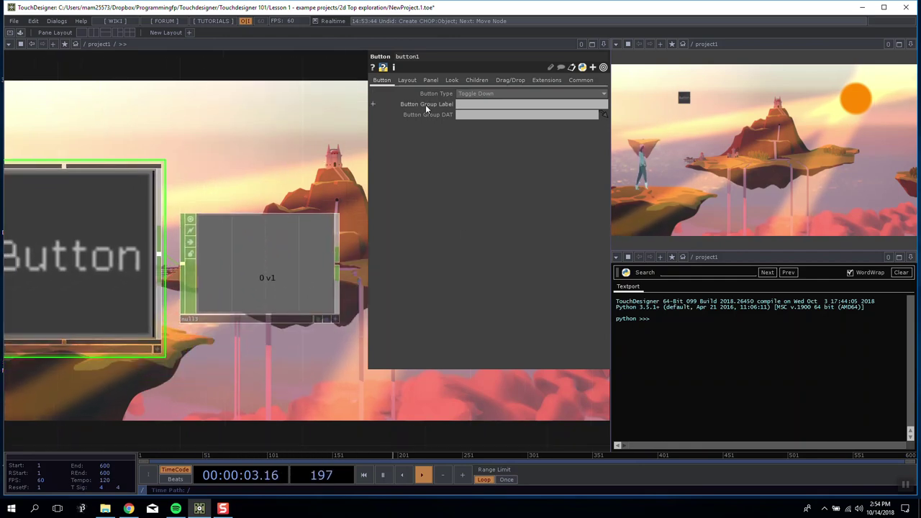
# Set button1's Button Type to Momentary and test it in the viewer.
pyautogui.click(485, 93)
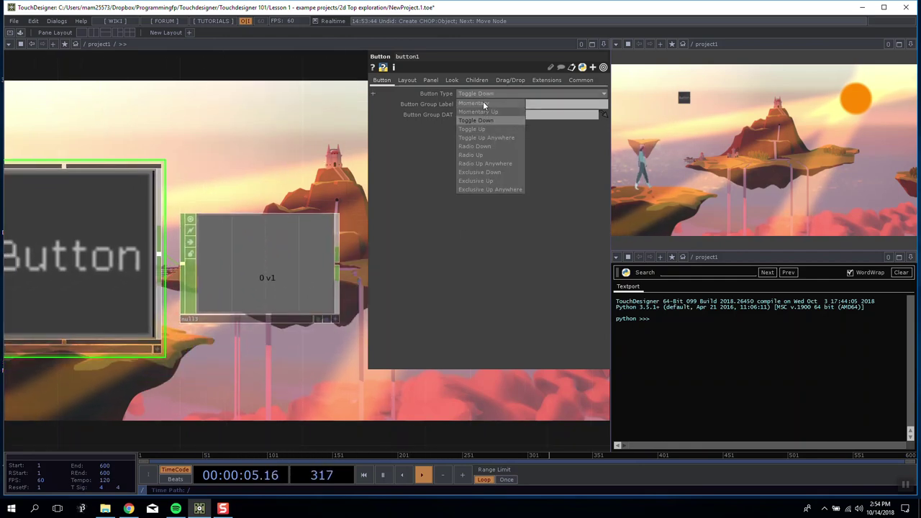
pyautogui.click(485, 104)
pyautogui.scroll(2, 202, 124)
pyautogui.click(685, 99)
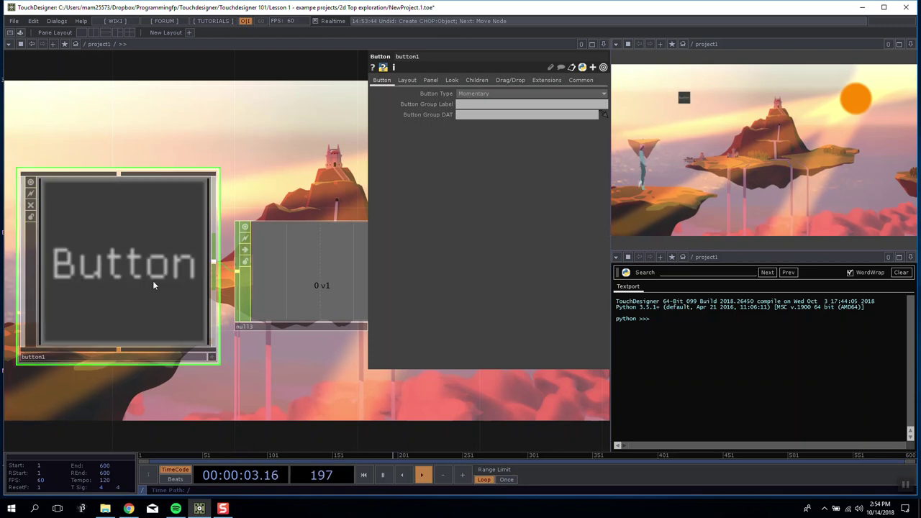
# Go inside button1 and trigger the button in the viewer to watch panel1's state, rollover and select channels.
pyautogui.scroll(5, 152, 280)
pyautogui.scroll(3, 109, 291)
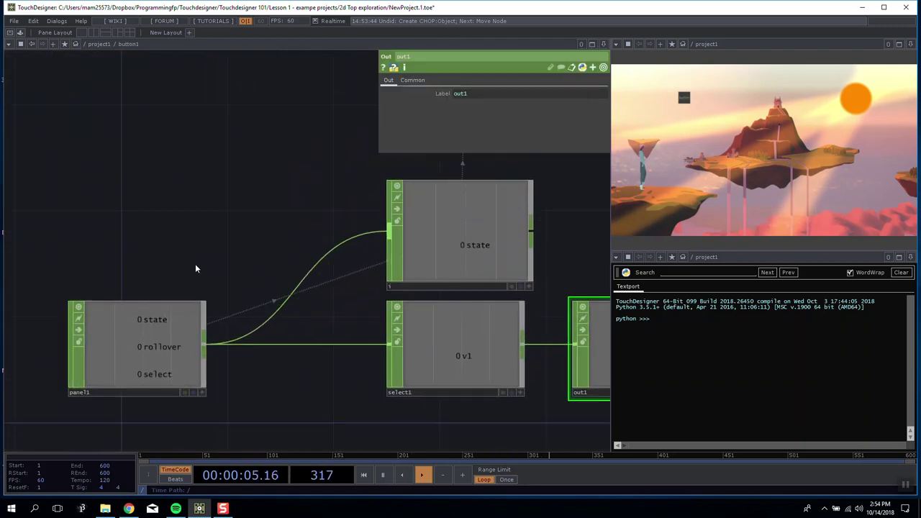
pyautogui.moveTo(195, 267); pyautogui.dragTo(195, 200)
pyautogui.click(688, 98)
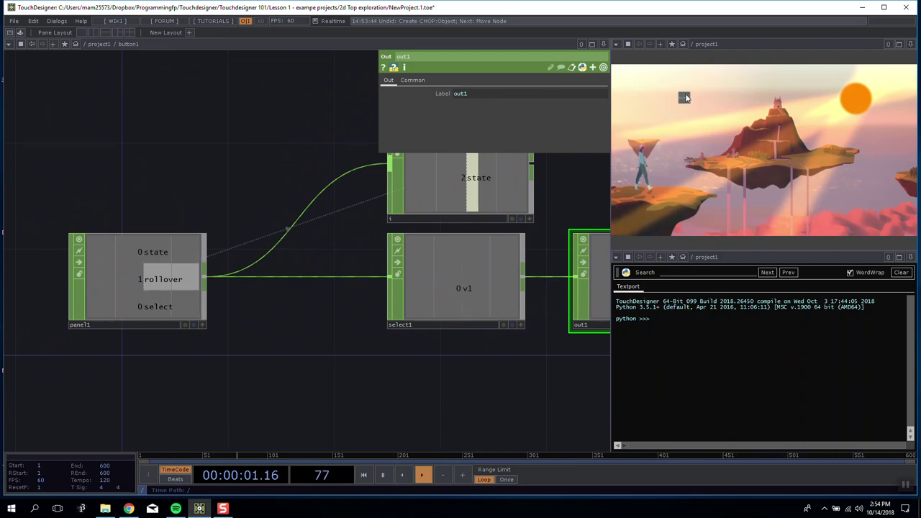
pyautogui.click(686, 99)
pyautogui.click(685, 98)
pyautogui.click(685, 99)
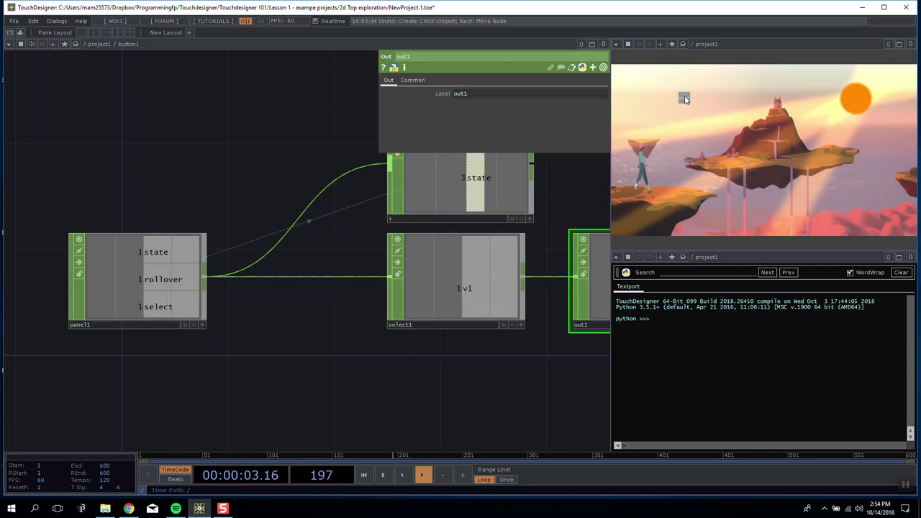
pyautogui.click(685, 100)
pyautogui.click(686, 100)
pyautogui.click(685, 99)
# Examine the parameters of the panel1 CHOP while triggering the button in the viewer.
pyautogui.moveTo(187, 162); pyautogui.dragTo(205, 166)
pyautogui.scroll(-3, 122, 173)
pyautogui.click(105, 237)
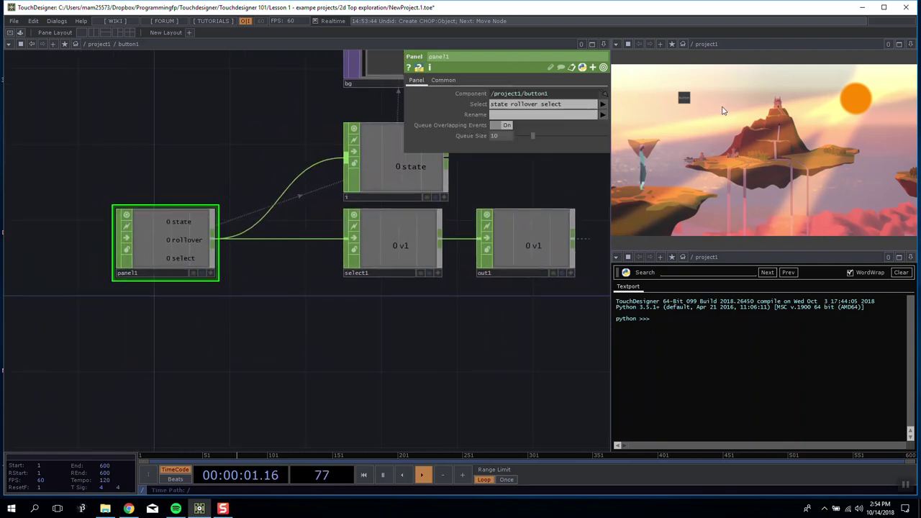
pyautogui.click(685, 101)
pyautogui.click(685, 101)
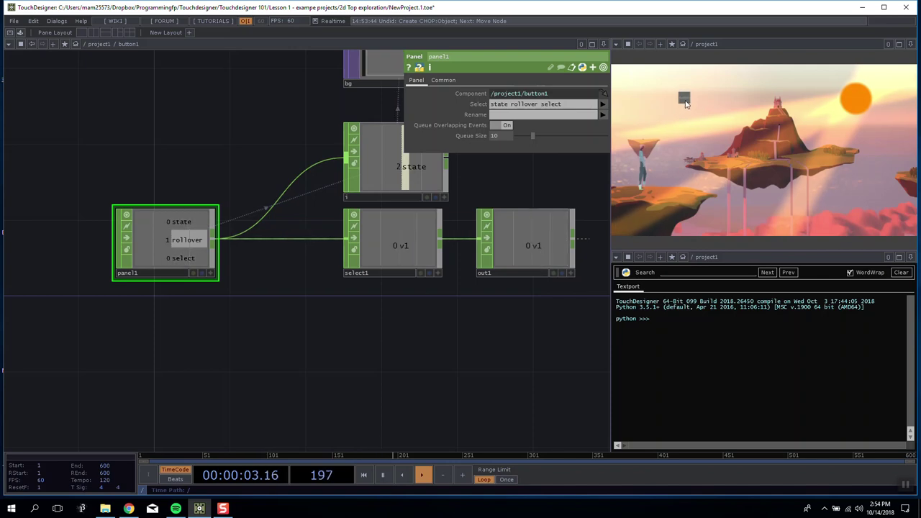
# Return to the project1 network and display button1's parameters with button1 and null3 in view.
pyautogui.scroll(-6, 450, 343)
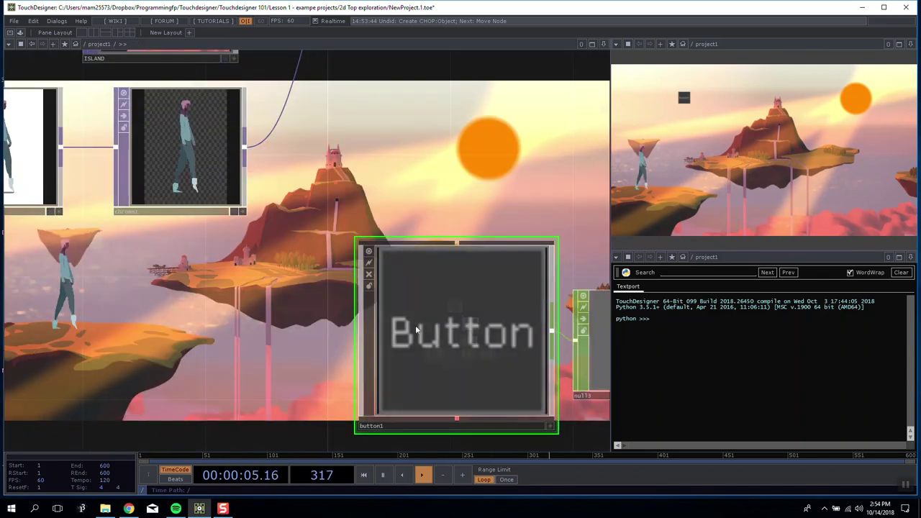
pyautogui.press('p')
pyautogui.moveTo(244, 318); pyautogui.dragTo(64, 296)
pyautogui.moveTo(322, 135); pyautogui.dragTo(217, 105)
pyautogui.moveTo(207, 285); pyautogui.dragTo(147, 285)
pyautogui.scroll(-3, 338, 144)
pyautogui.scroll(3, 269, 294)
pyautogui.moveTo(269, 324); pyautogui.dragTo(246, 349)
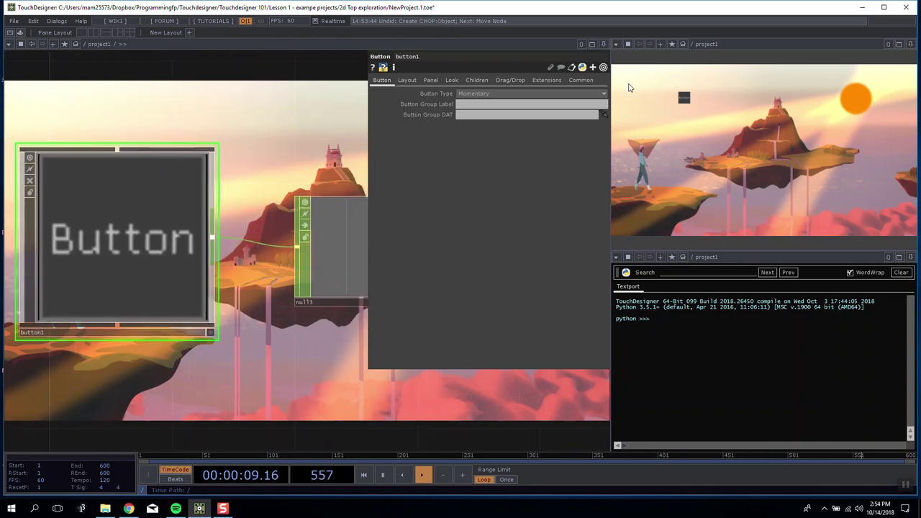
pyautogui.scroll(-2, 227, 341)
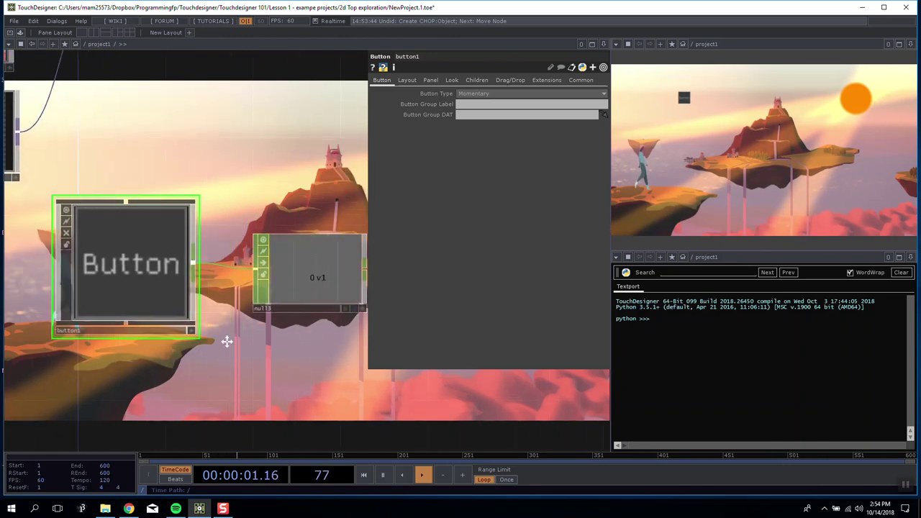
# Trigger the button in the viewer several times while watching how null3's v1 channel responds.
pyautogui.scroll(-3, 231, 334)
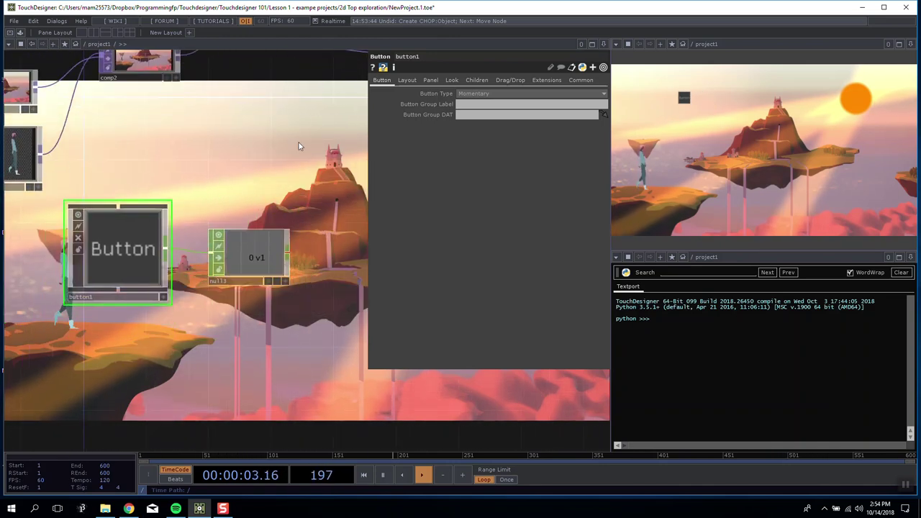
pyautogui.click(685, 99)
pyautogui.click(686, 99)
pyautogui.click(685, 98)
pyautogui.click(685, 99)
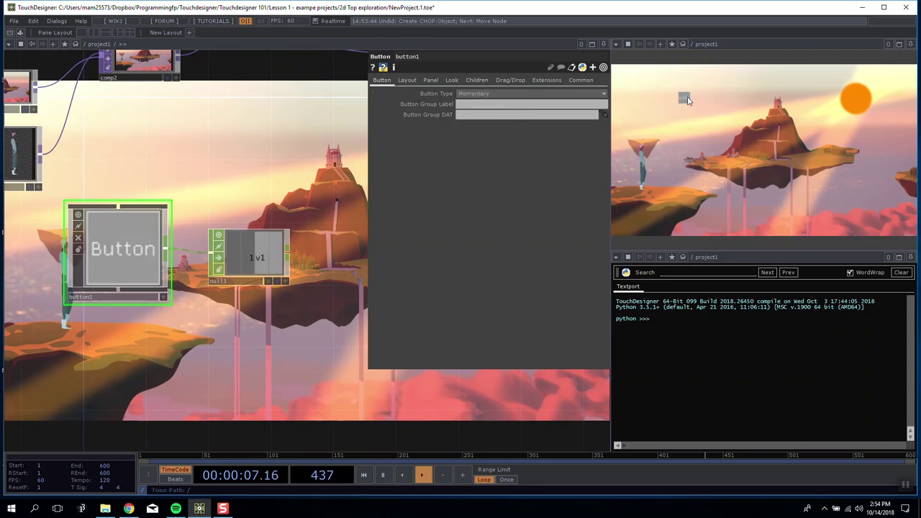
pyautogui.click(687, 98)
# Select button1 and null3 together and move them down below the TOP chain.
pyautogui.moveTo(239, 267); pyautogui.dragTo(224, 267)
pyautogui.moveTo(228, 221); pyautogui.dragTo(161, 202)
pyautogui.scroll(-4, 226, 222)
pyautogui.moveTo(151, 295); pyautogui.dragTo(152, 362)
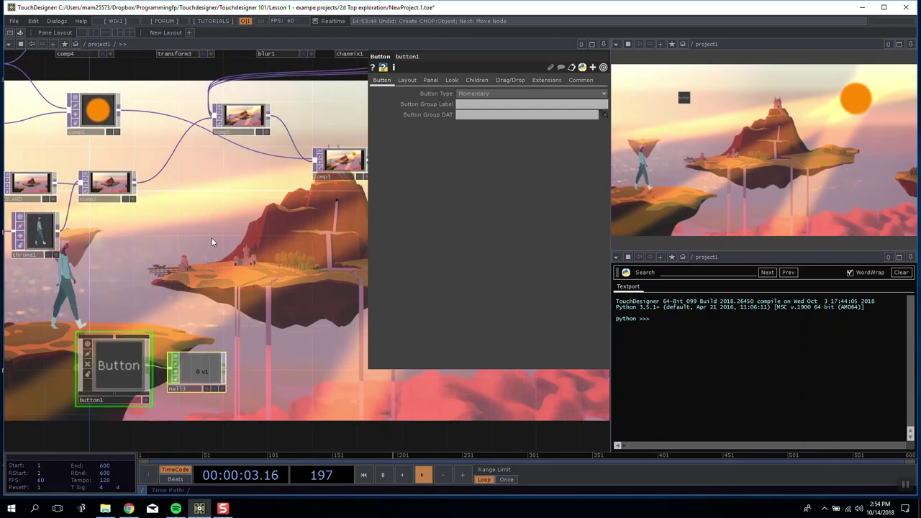
# Insert a Level TOP on the wire between comp2 and comp5 and place it slightly above comp2.
pyautogui.rightClick(152, 180)
pyautogui.click(188, 169)
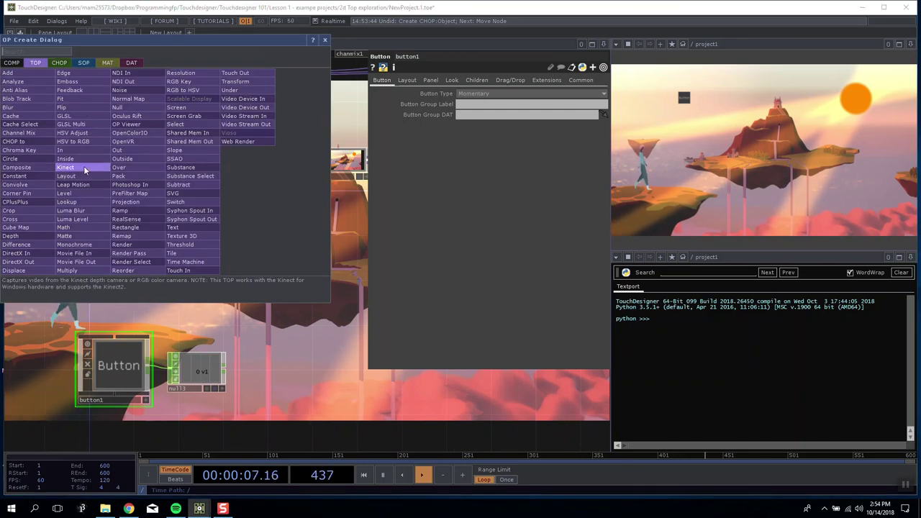
pyautogui.click(94, 193)
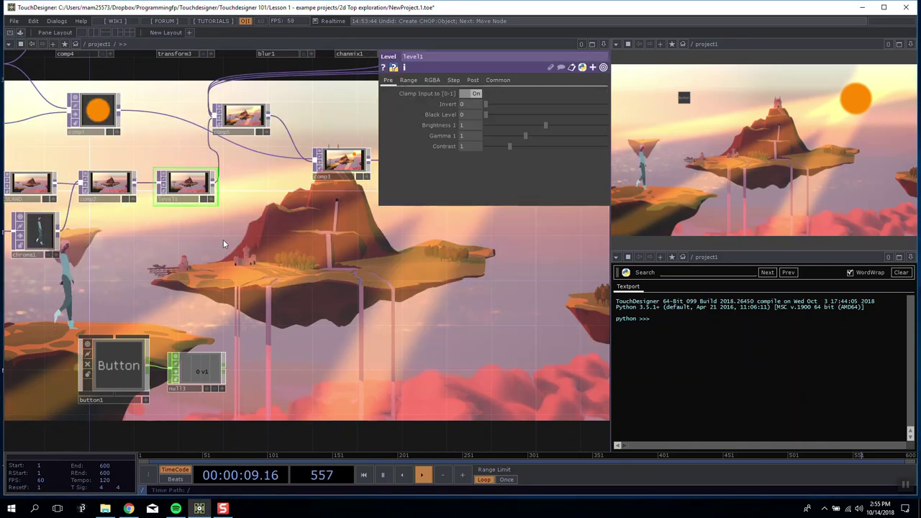
pyautogui.moveTo(192, 200); pyautogui.dragTo(181, 166)
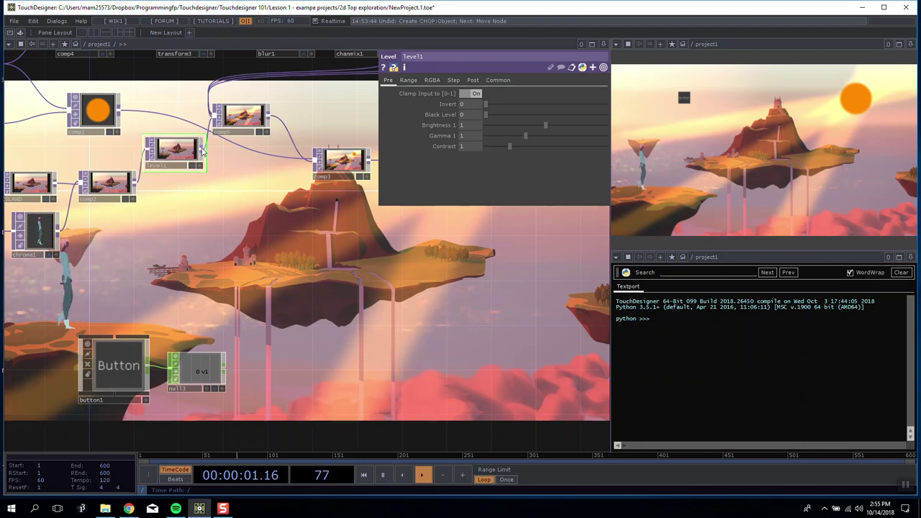
# Insert a Composite TOP on the output of level1, placing it below comp5.
pyautogui.rightClick(203, 150)
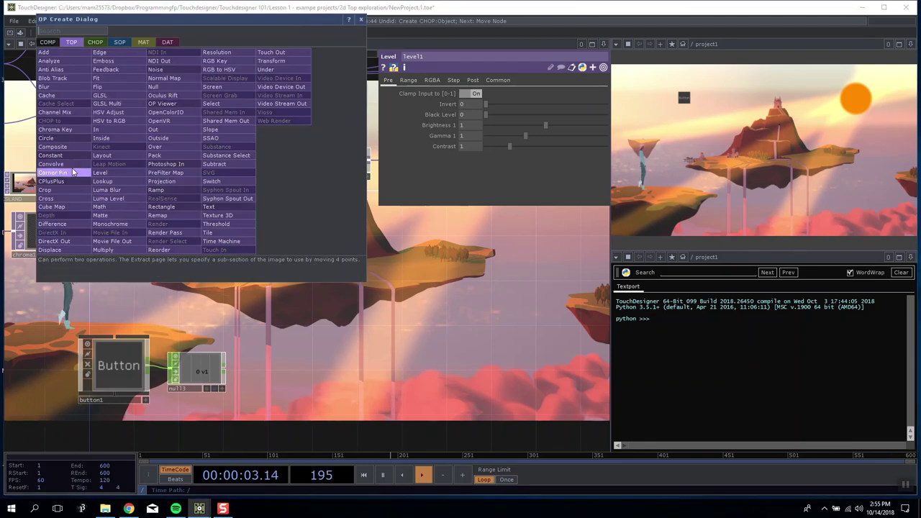
pyautogui.click(52, 146)
pyautogui.click(232, 176)
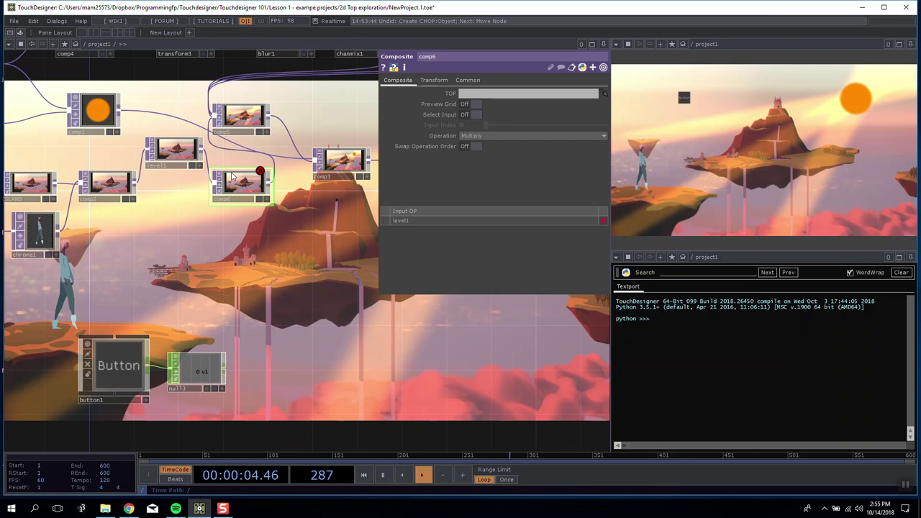
# Duplicate level1 twice as level2 and level3 below it and wire both copies into comp6.
pyautogui.click(174, 158)
pyautogui.hotkey('ctrl', 'v')
pyautogui.hotkey('ctrl', 'v')
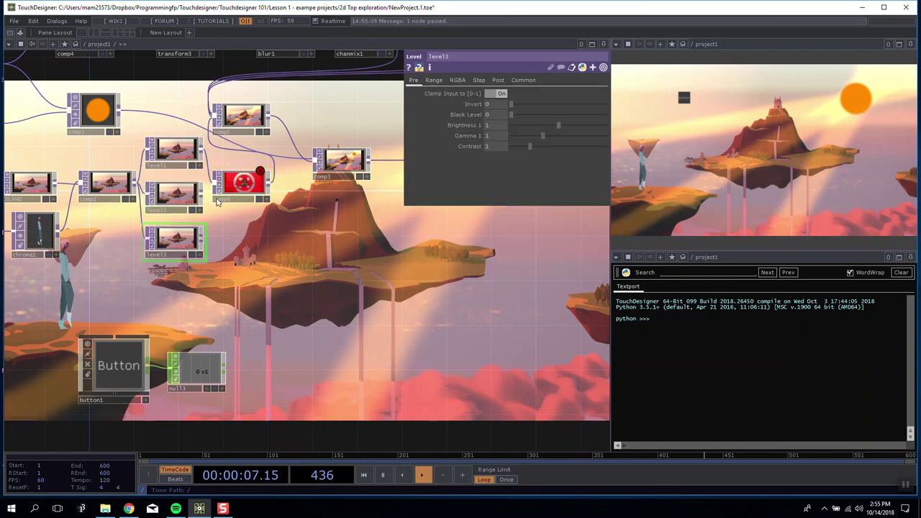
pyautogui.moveTo(215, 190); pyautogui.dragTo(200, 246)
pyautogui.click(216, 193)
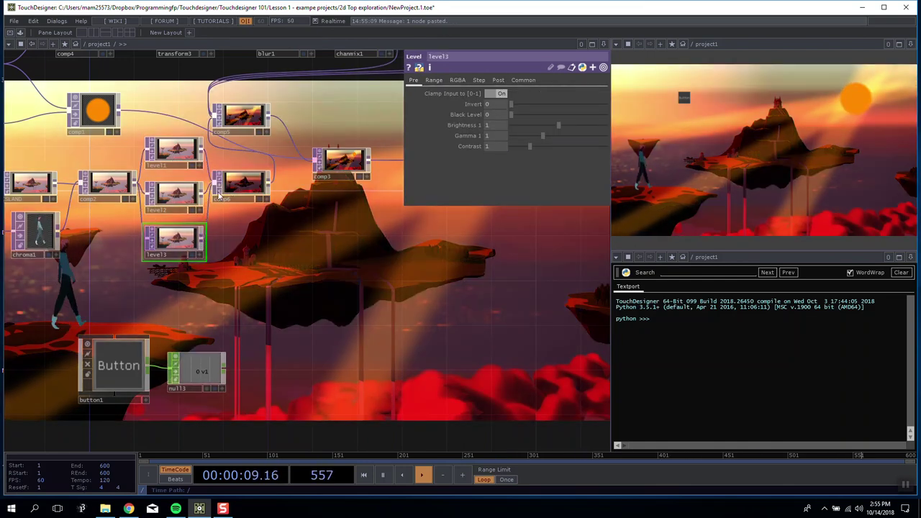
# Try the Add and Atop operations on comp6 and set its Operation to Over.
pyautogui.click(504, 135)
pyautogui.click(493, 153)
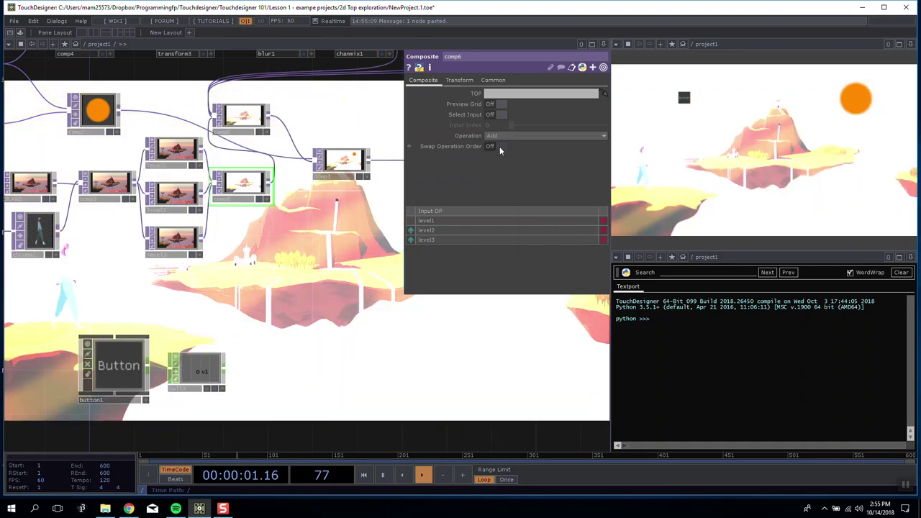
pyautogui.click(511, 135)
pyautogui.click(517, 139)
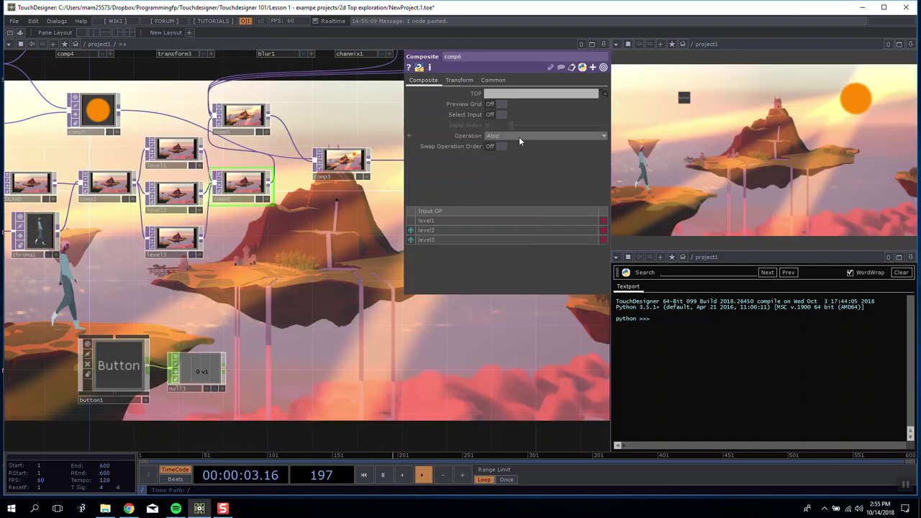
pyautogui.click(519, 137)
pyautogui.click(561, 214)
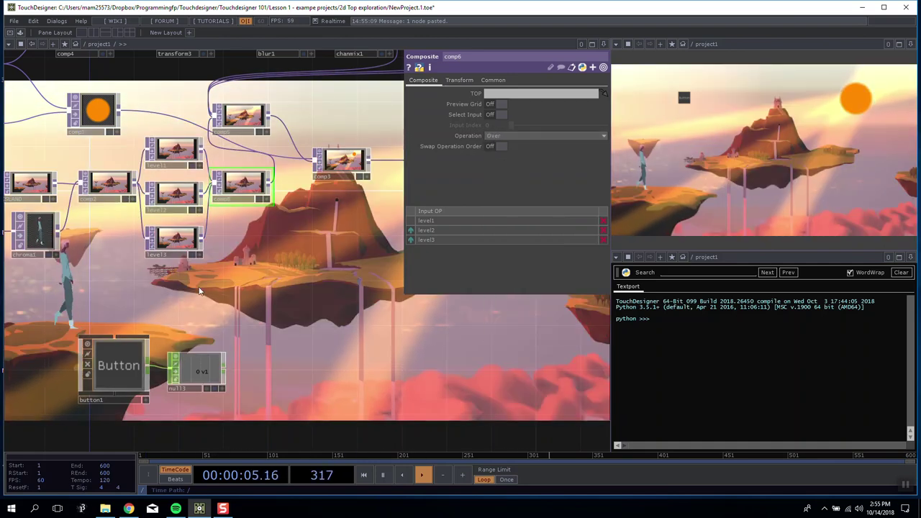
# Review the parameters of level1, level2, level3 and comp6 and compare comp6's image with the viewer.
pyautogui.scroll(5, 276, 265)
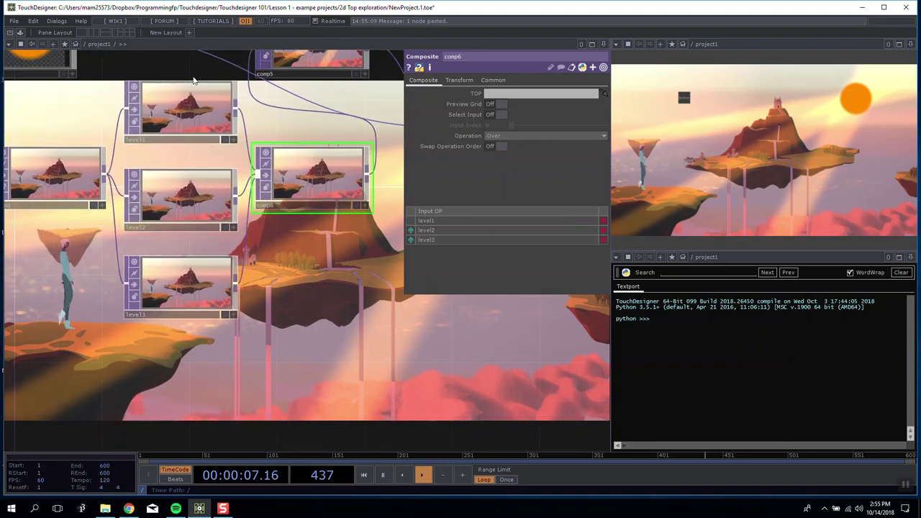
pyautogui.click(189, 119)
pyautogui.click(192, 201)
pyautogui.click(191, 279)
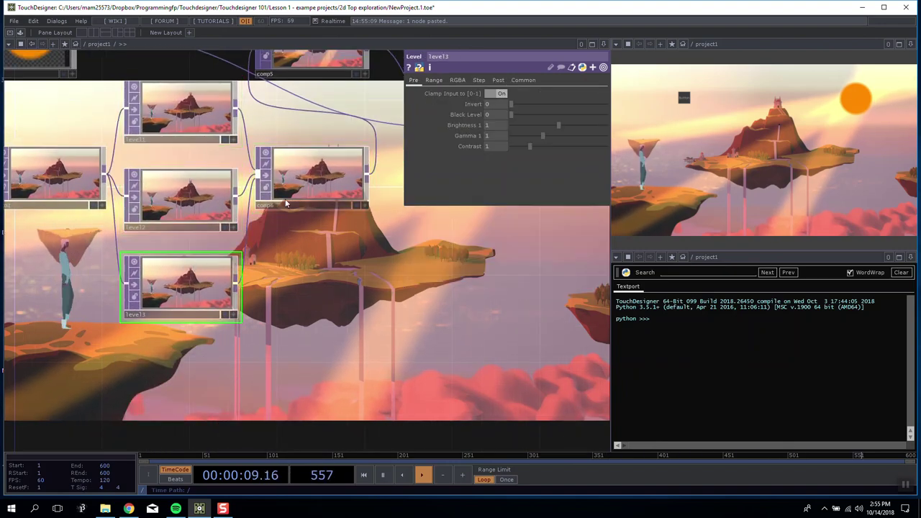
pyautogui.click(288, 196)
pyautogui.moveTo(277, 216); pyautogui.dragTo(320, 271)
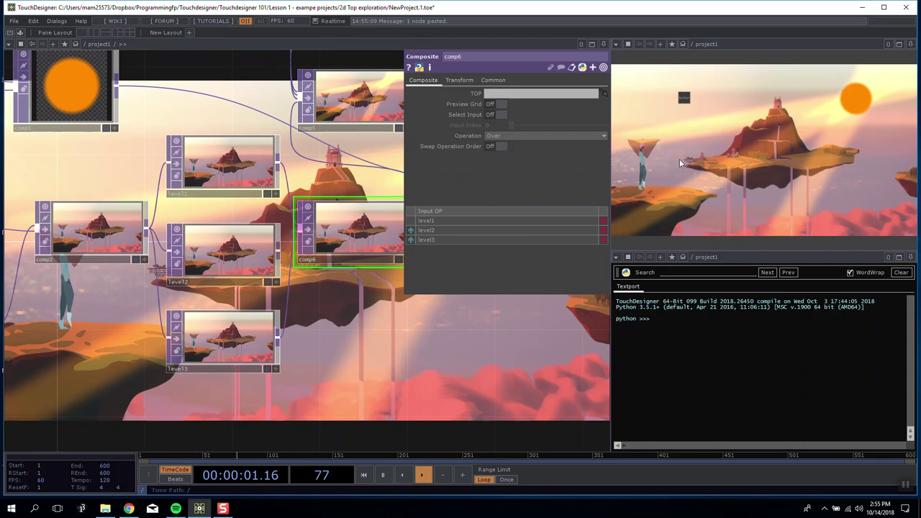
pyautogui.moveTo(351, 356); pyautogui.dragTo(305, 342)
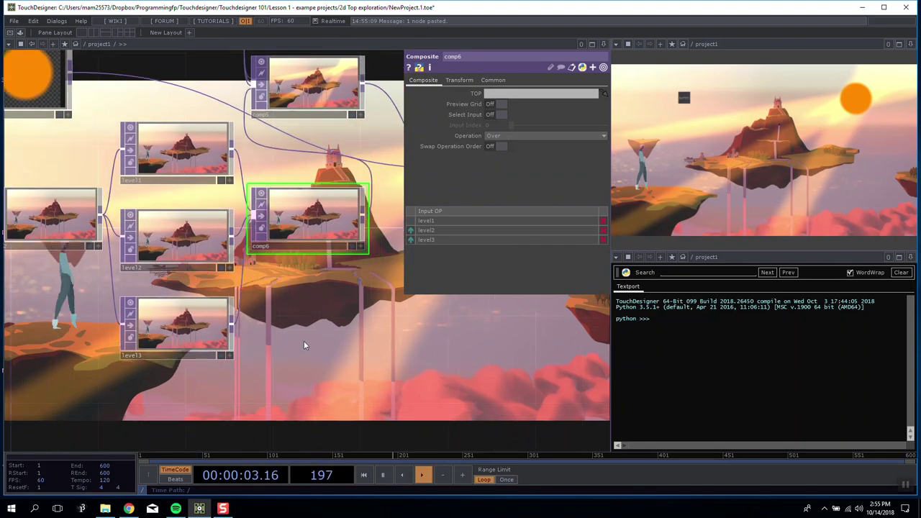
# Set High R and High G to 0 in level1's RGBA parameters to keep only the blue channel.
pyautogui.scroll(-2, 216, 284)
pyautogui.click(185, 188)
pyautogui.scroll(4, 185, 188)
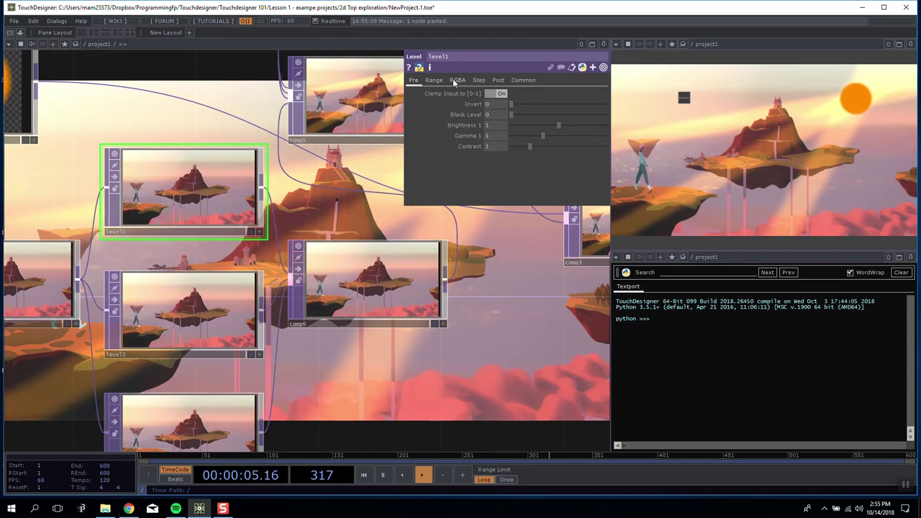
pyautogui.click(458, 80)
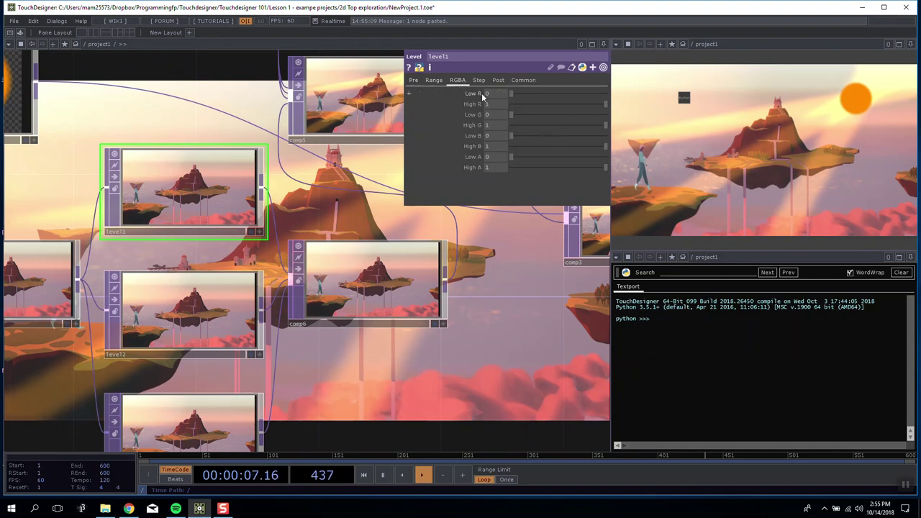
pyautogui.moveTo(533, 105); pyautogui.dragTo(505, 125)
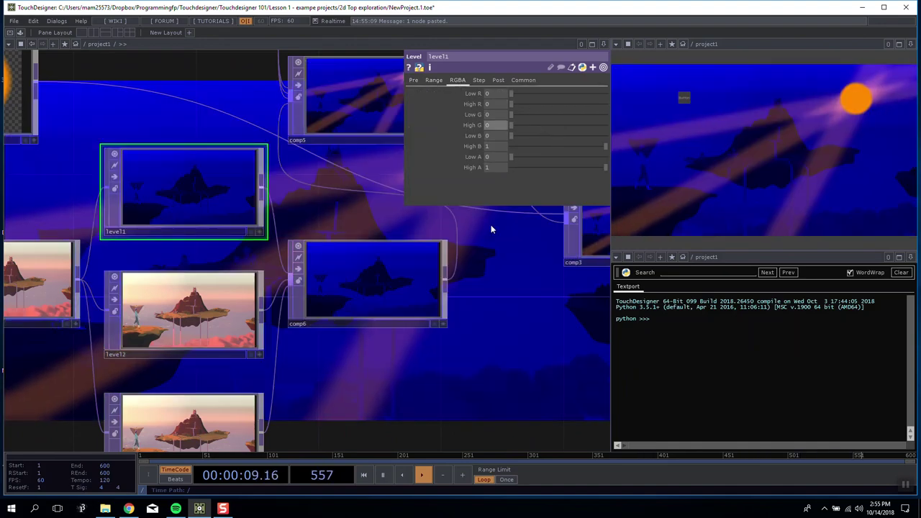
# Set High R and High B to 0 in level2's RGBA parameters to keep only the green channel.
pyautogui.moveTo(475, 292); pyautogui.dragTo(466, 255)
pyautogui.click(188, 283)
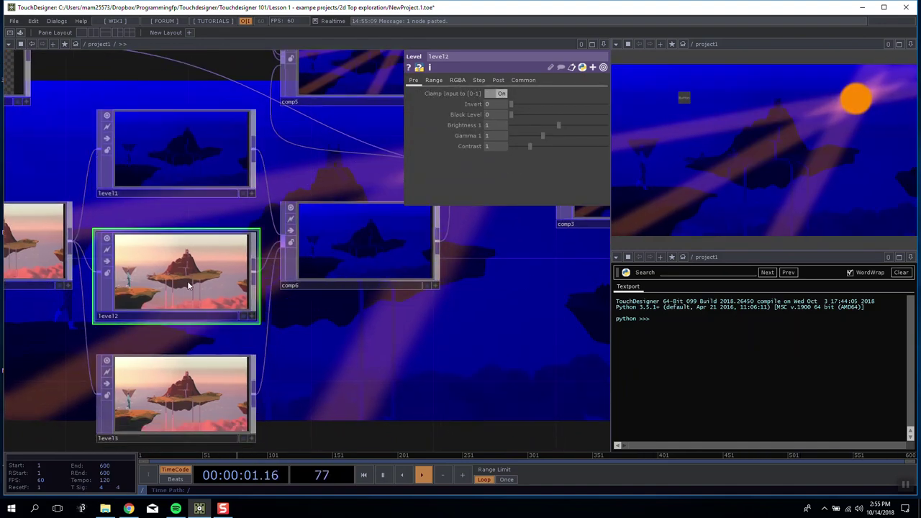
pyautogui.click(455, 81)
pyautogui.moveTo(514, 103); pyautogui.dragTo(500, 102)
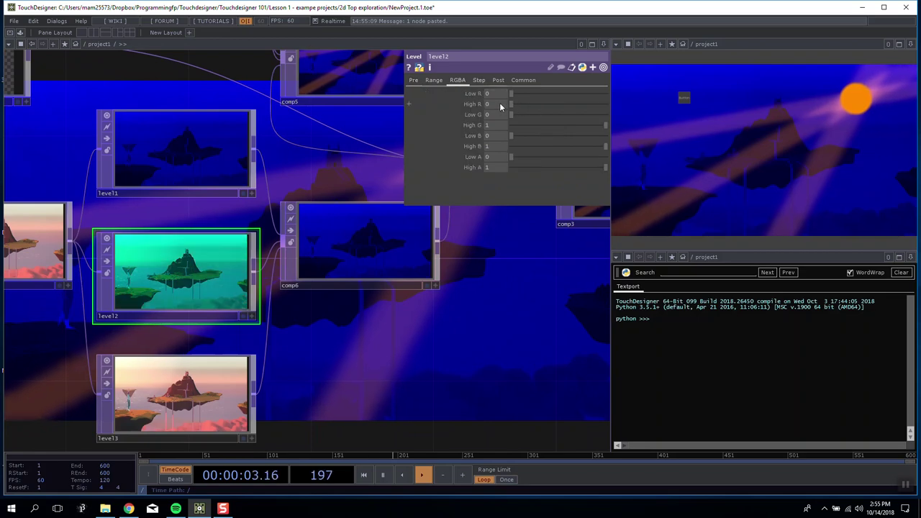
pyautogui.moveTo(512, 147); pyautogui.dragTo(502, 147)
# Set High G and High B to 0 in level3's RGBA parameters to keep only the red channel.
pyautogui.moveTo(262, 362); pyautogui.dragTo(265, 287)
pyautogui.click(246, 299)
pyautogui.click(458, 80)
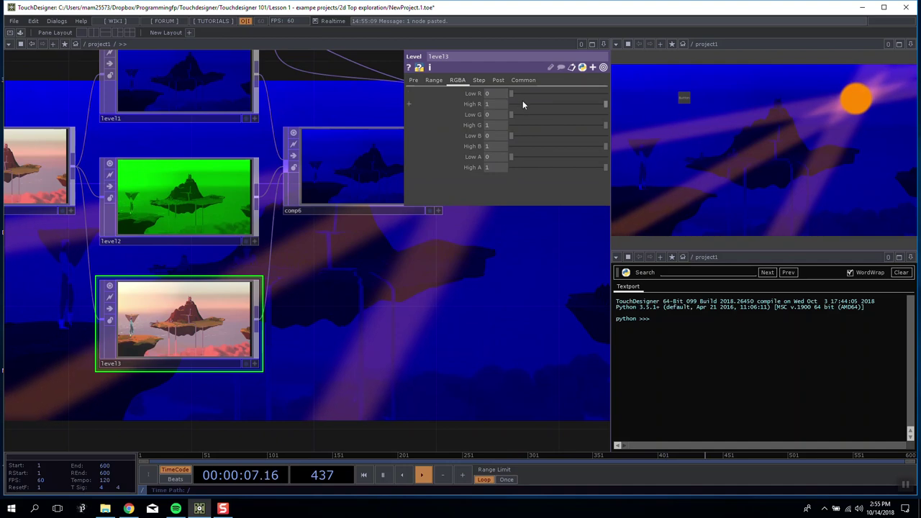
pyautogui.moveTo(517, 127); pyautogui.dragTo(504, 146)
# Try Multiply on comp6 and set its Operation to Add to recombine the three colour channels.
pyautogui.click(360, 164)
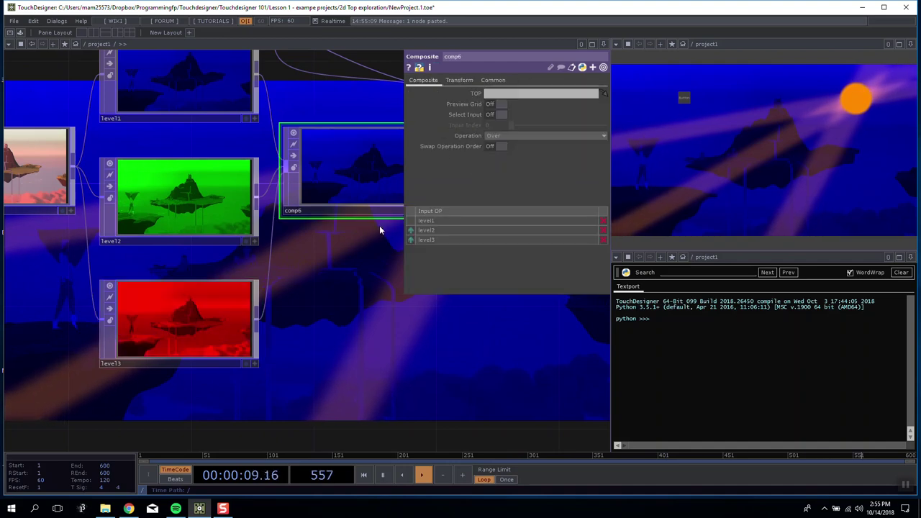
pyautogui.click(503, 135)
pyautogui.click(565, 179)
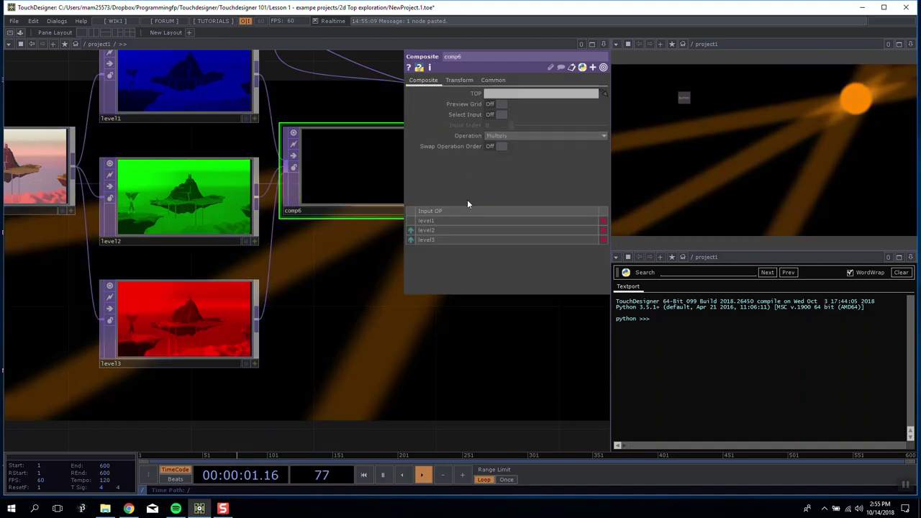
pyautogui.moveTo(358, 273); pyautogui.dragTo(265, 273)
pyautogui.click(524, 136)
pyautogui.click(505, 146)
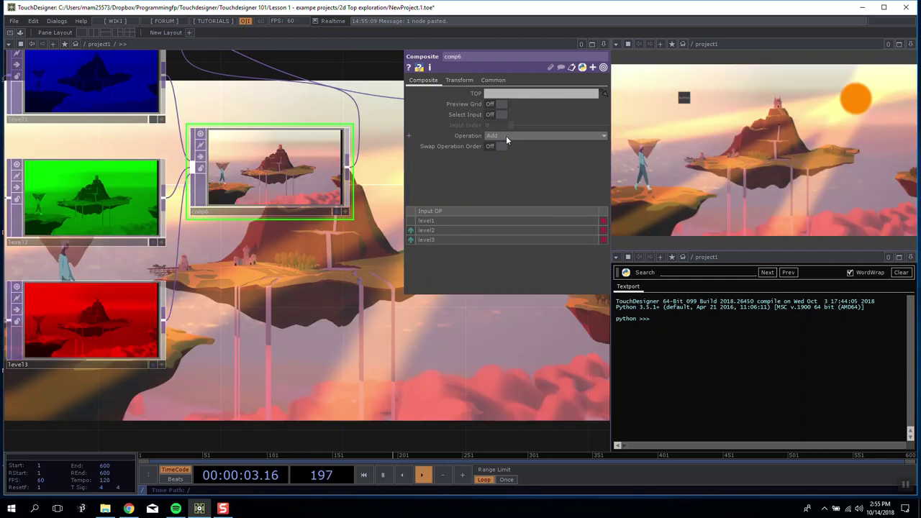
# Compare the RGBA settings of the blue, green and red Level TOPs feeding comp6.
pyautogui.moveTo(353, 186); pyautogui.dragTo(298, 187)
pyautogui.moveTo(282, 287); pyautogui.dragTo(351, 300)
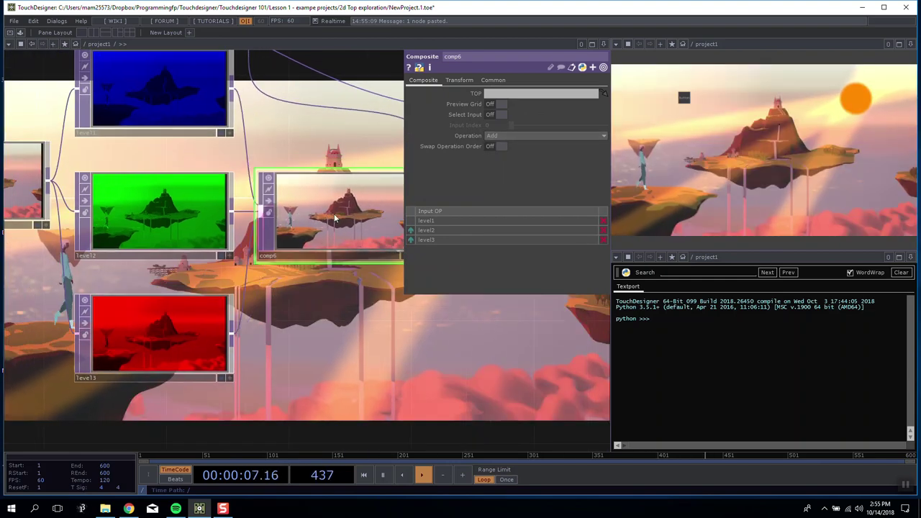
pyautogui.moveTo(284, 153); pyautogui.dragTo(318, 163)
pyautogui.click(191, 104)
pyautogui.click(196, 221)
pyautogui.click(200, 330)
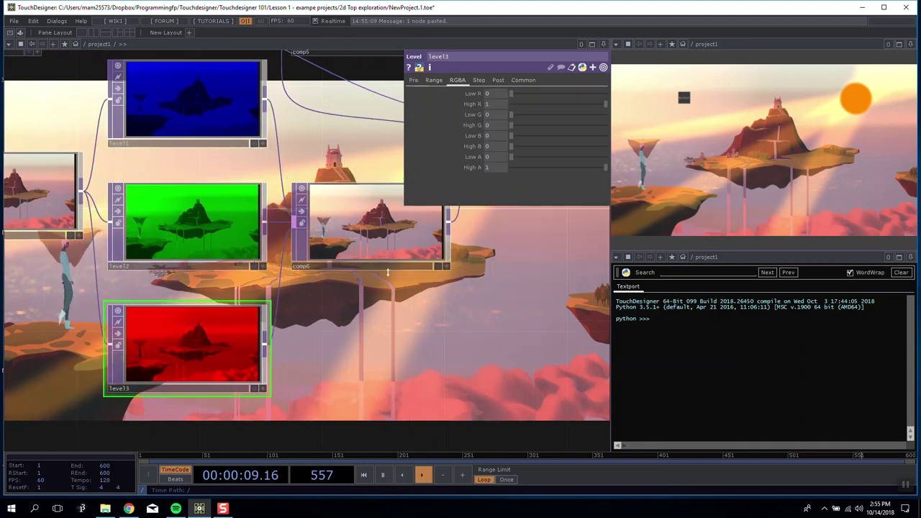
pyautogui.click(208, 90)
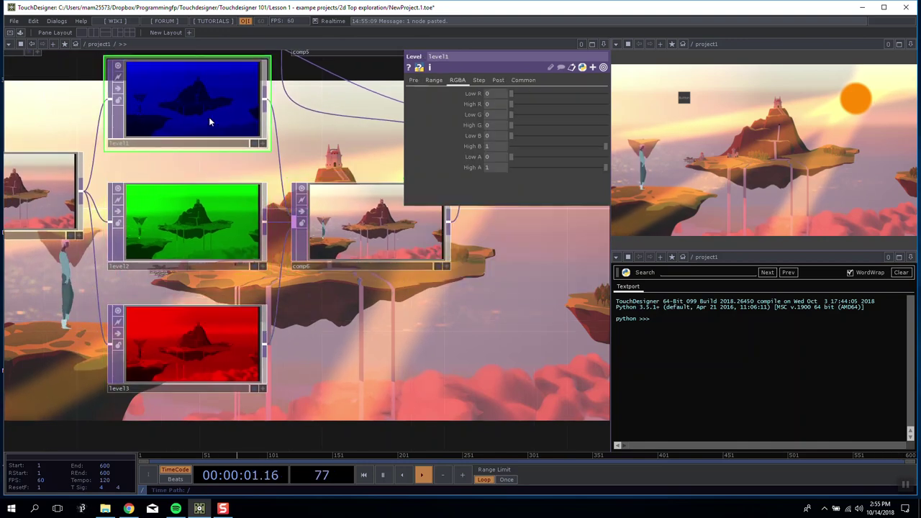
# Rearrange the Level TOPs in red, green, blue order, with level3 above level2 and level1 below it.
pyautogui.moveTo(206, 339); pyautogui.dragTo(236, 124)
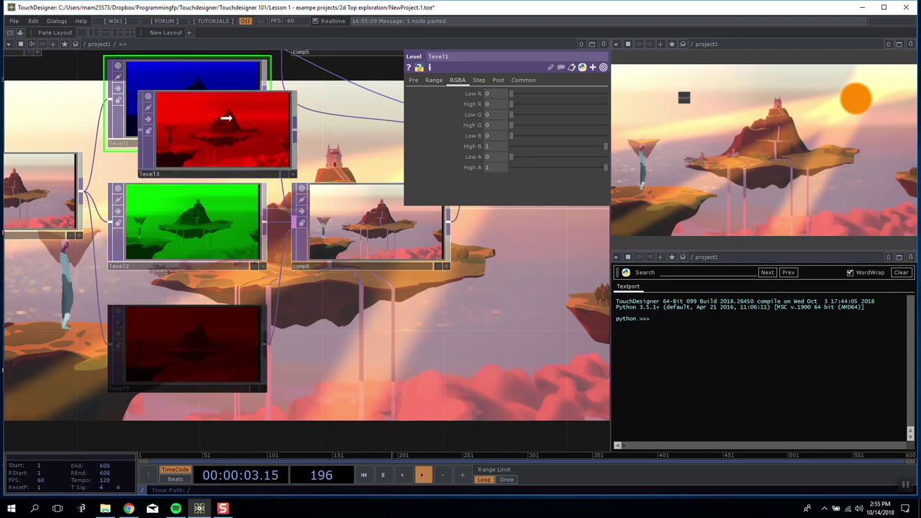
pyautogui.moveTo(144, 61); pyautogui.dragTo(144, 275)
pyautogui.moveTo(223, 152); pyautogui.dragTo(192, 152)
pyautogui.click(185, 274)
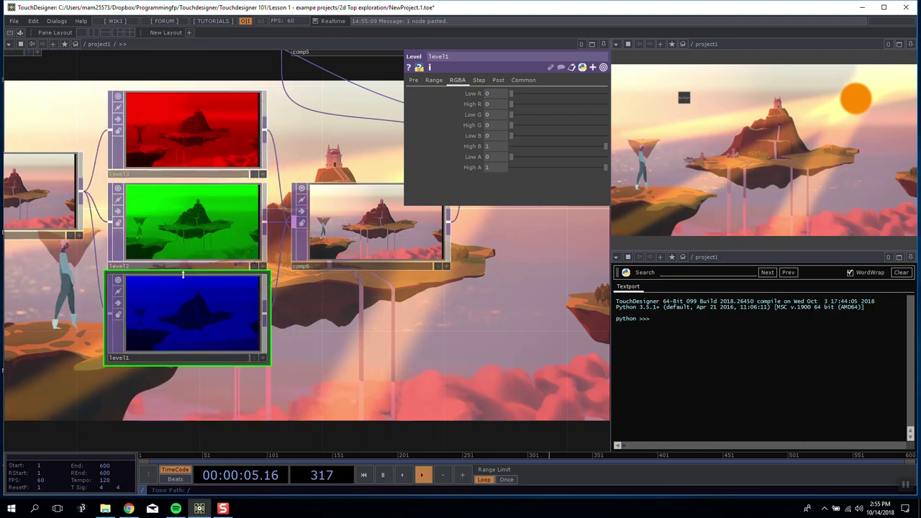
pyautogui.moveTo(192, 331); pyautogui.dragTo(192, 361)
pyautogui.moveTo(443, 362); pyautogui.dragTo(523, 320)
pyautogui.moveTo(326, 294); pyautogui.dragTo(327, 264)
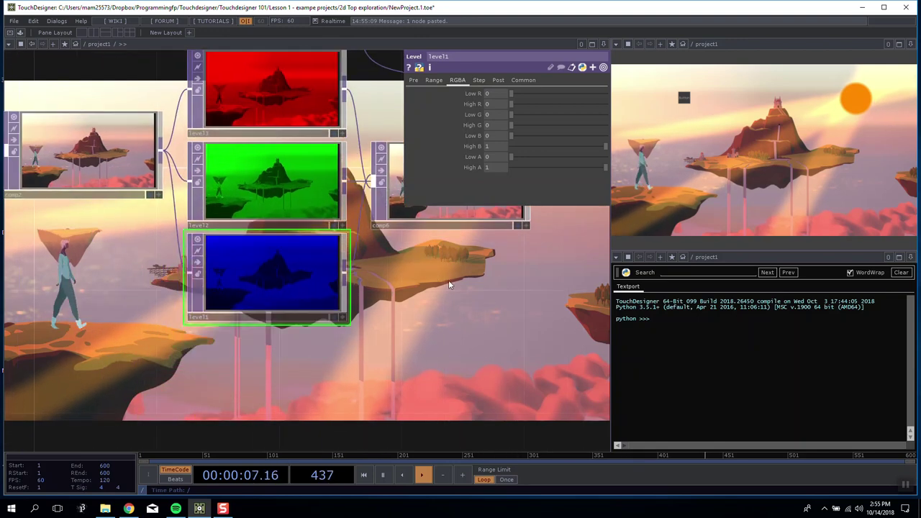
# Move comp6 farther right of the Level TOPs and reorder its inputs to level3, level2, level1.
pyautogui.moveTo(449, 280); pyautogui.dragTo(416, 299)
pyautogui.moveTo(224, 129); pyautogui.dragTo(228, 124)
pyautogui.click(238, 123)
pyautogui.click(248, 200)
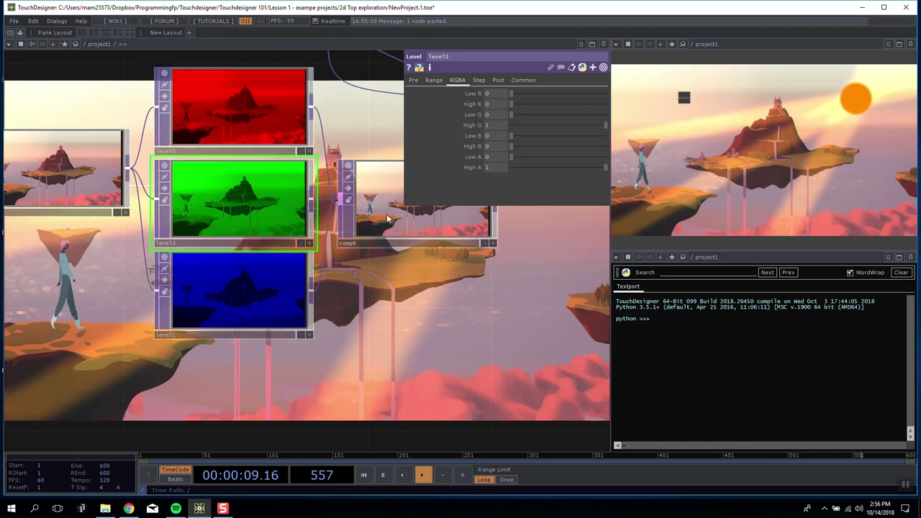
pyautogui.click(377, 205)
pyautogui.moveTo(366, 317); pyautogui.dragTo(274, 358)
pyautogui.moveTo(292, 249); pyautogui.dragTo(382, 247)
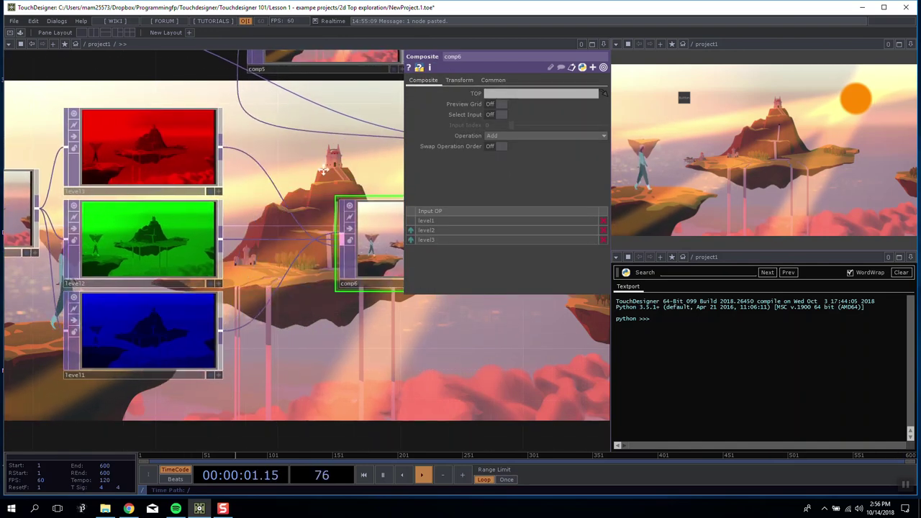
pyautogui.moveTo(382, 246); pyautogui.dragTo(358, 229, button='middle')
pyautogui.moveTo(411, 229); pyautogui.dragTo(413, 239)
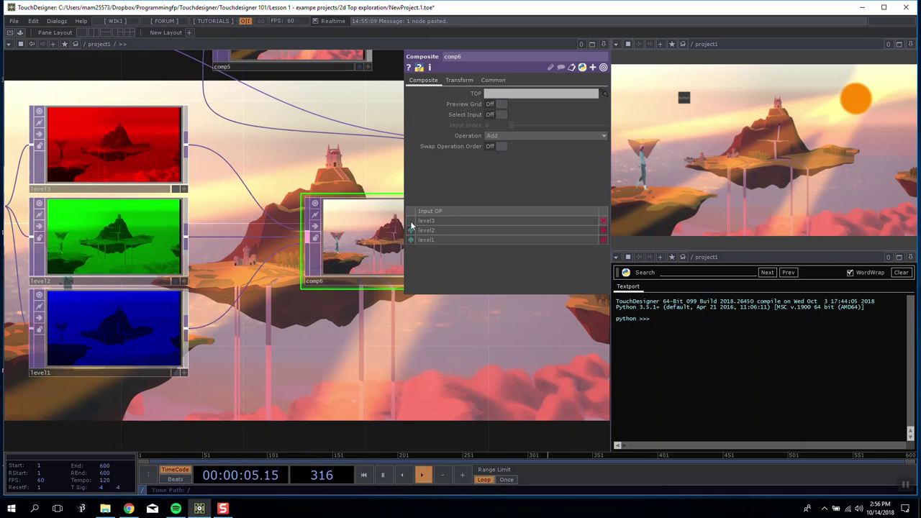
# Compare the RGBA settings of level1 and level3 and check the composite that recombines them in comp6.
pyautogui.moveTo(240, 300); pyautogui.dragTo(263, 298)
pyautogui.click(116, 124)
pyautogui.click(172, 296)
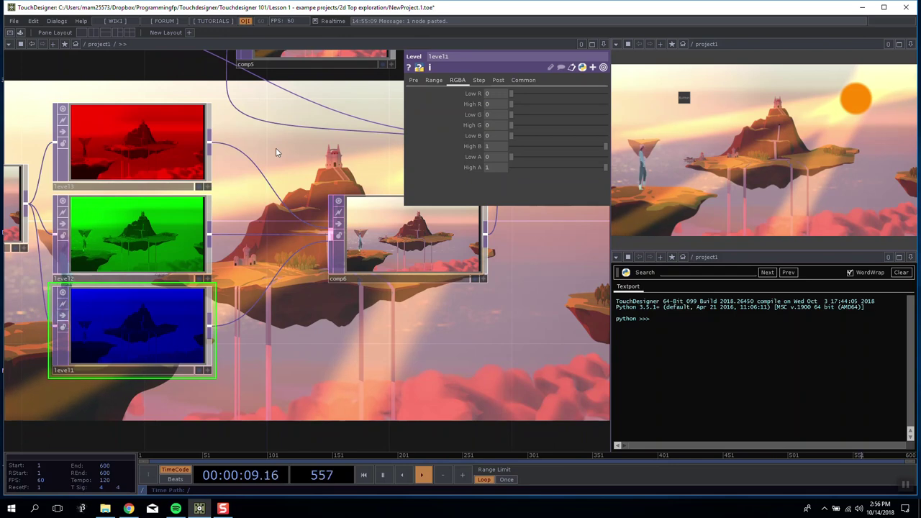
pyautogui.moveTo(334, 311); pyautogui.dragTo(352, 281)
pyautogui.moveTo(403, 222); pyautogui.dragTo(371, 221)
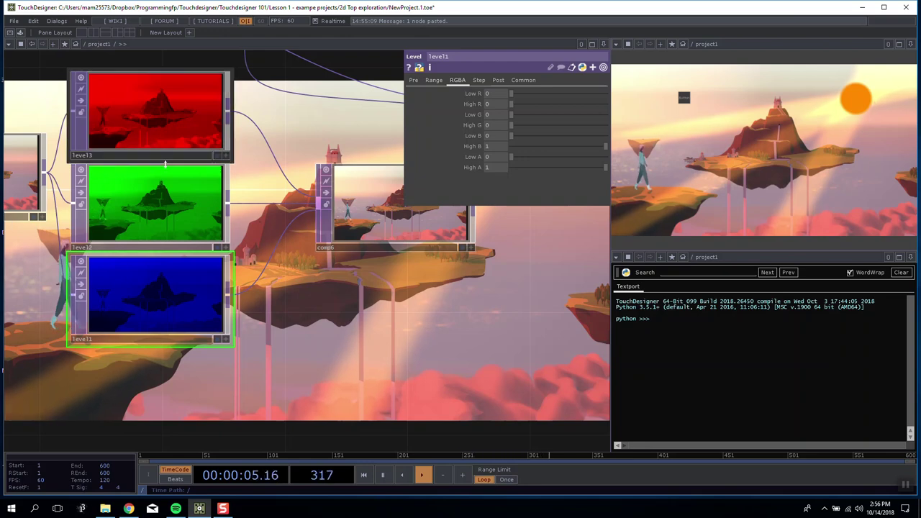
pyautogui.click(165, 89)
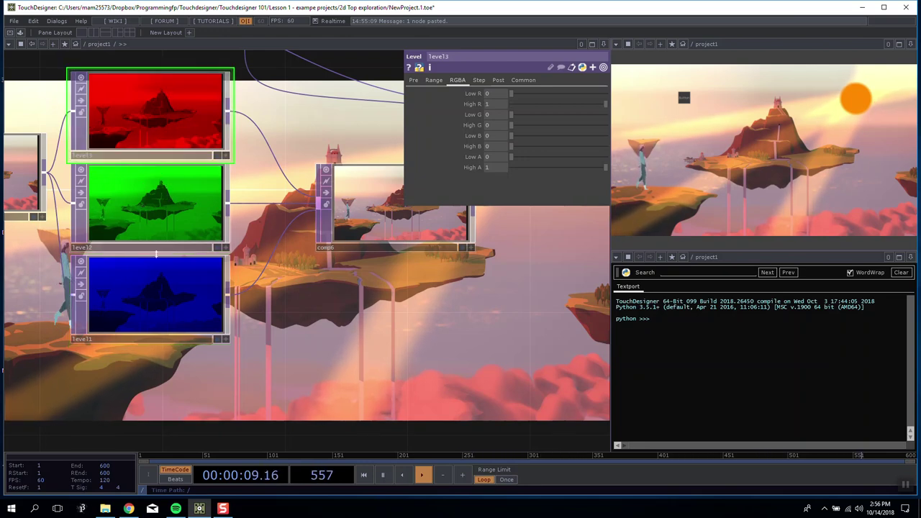
pyautogui.click(177, 283)
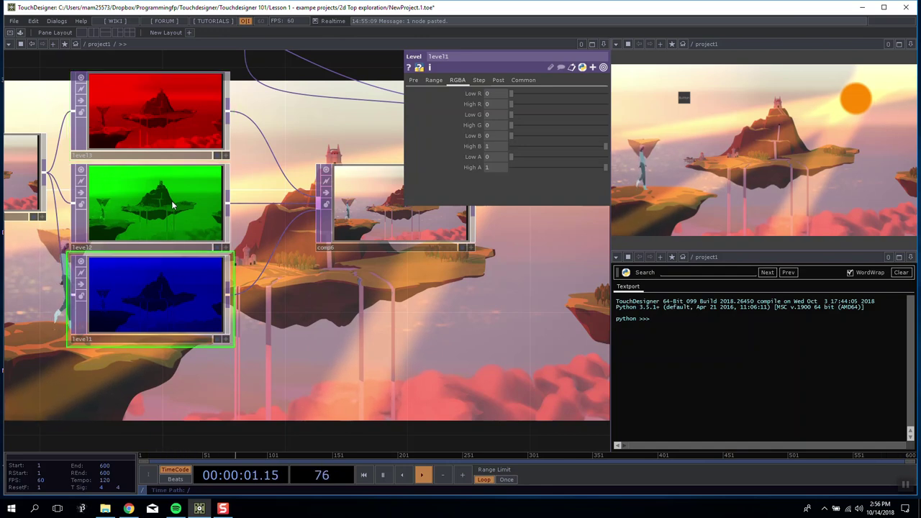
pyautogui.click(168, 119)
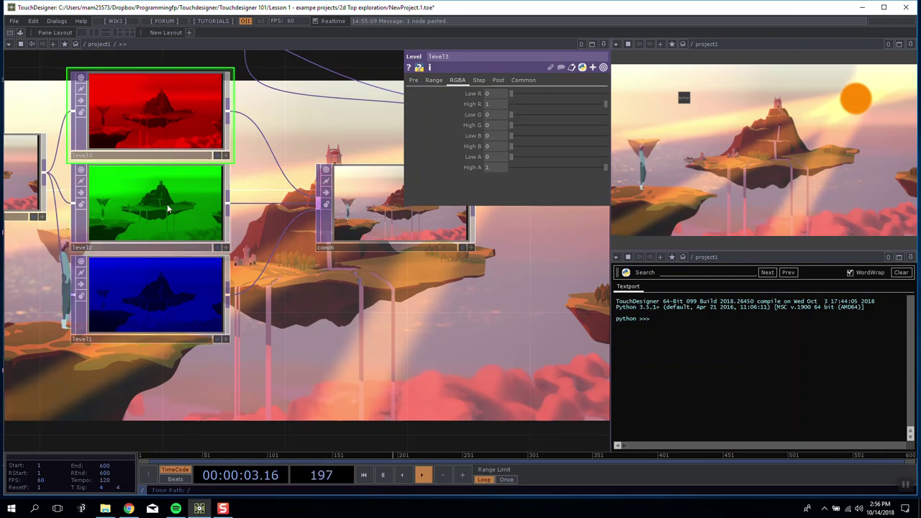
pyautogui.click(180, 292)
pyautogui.click(175, 144)
pyautogui.click(378, 206)
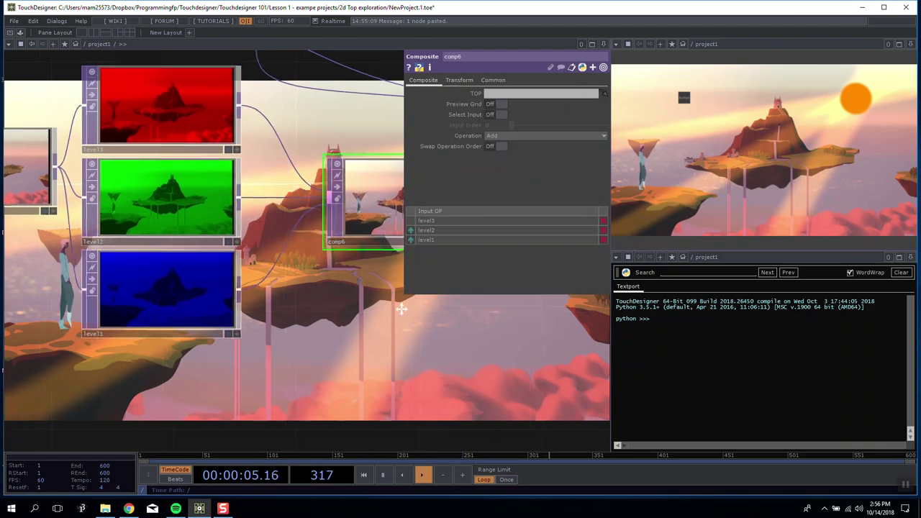
# Move comp6 farther right and insert a Transform TOP on the wire between level3 and comp6.
pyautogui.moveTo(402, 309); pyautogui.dragTo(343, 288)
pyautogui.moveTo(334, 171)
pyautogui.mouseDown()
pyautogui.moveTo(305, 168)
pyautogui.moveTo(336, 157)
pyautogui.mouseUp()
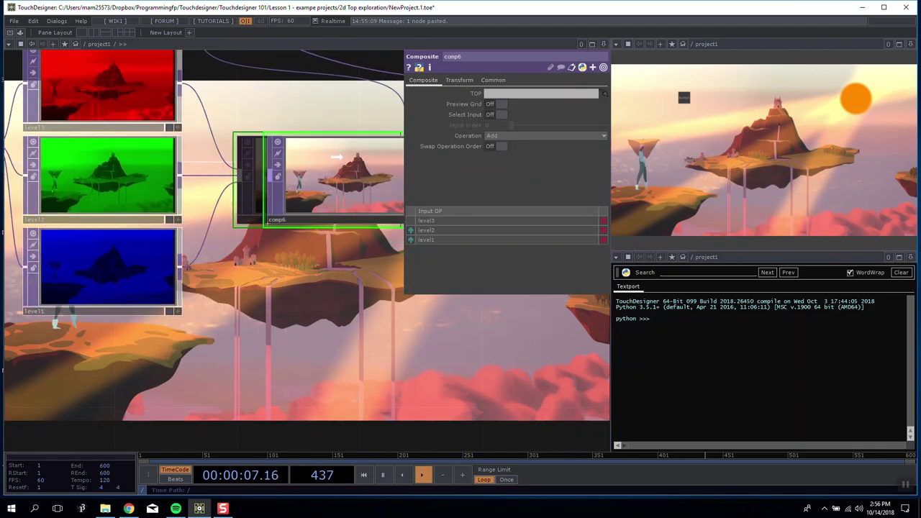
pyautogui.moveTo(326, 257); pyautogui.dragTo(377, 257)
pyautogui.moveTo(339, 194); pyautogui.dragTo(400, 194)
pyautogui.rightClick(297, 125)
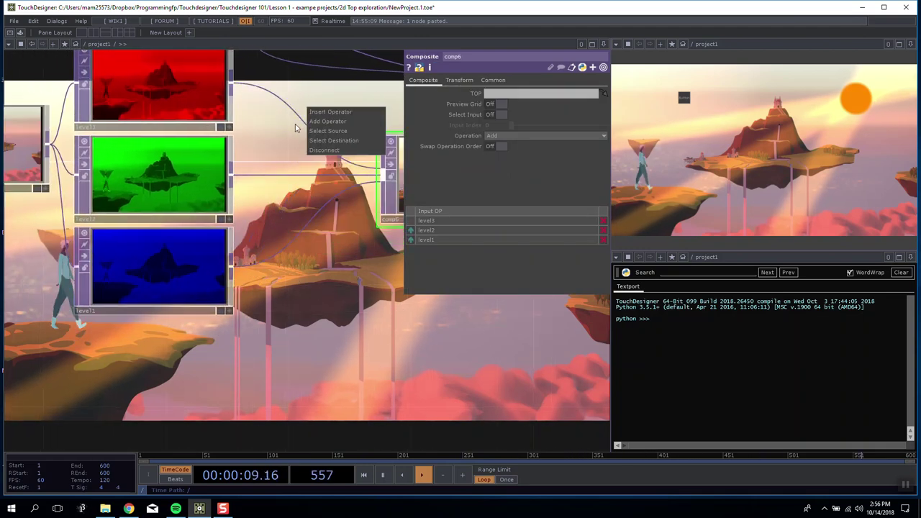
pyautogui.click(327, 114)
pyautogui.click(398, 48)
pyautogui.click(319, 116)
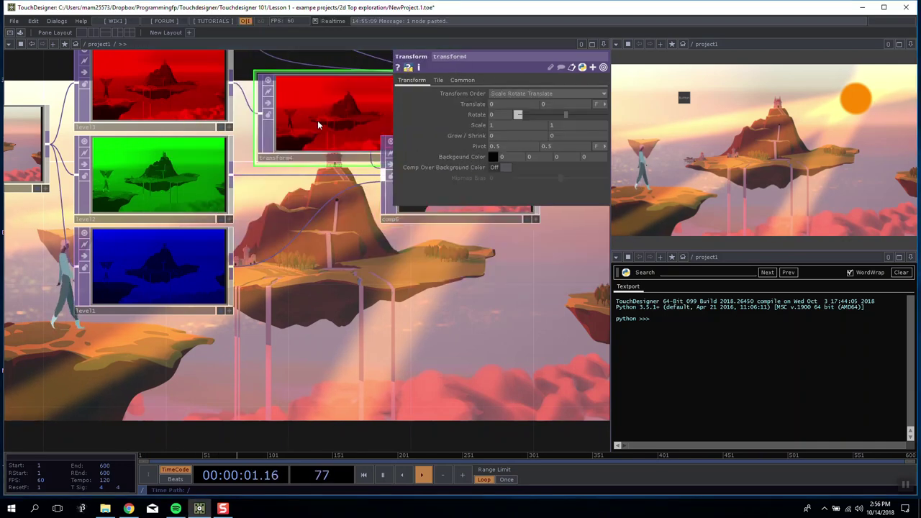
# Align transform4 beside level3 and move comp6 farther right to leave room for more Transform TOPs.
pyautogui.moveTo(293, 305); pyautogui.dragTo(114, 341)
pyautogui.moveTo(290, 220); pyautogui.dragTo(352, 221)
pyautogui.moveTo(224, 333); pyautogui.dragTo(353, 367)
pyautogui.moveTo(267, 205); pyautogui.dragTo(267, 175)
# Insert a Transform TOP on the wire between level2 and comp6, placing it below transform4.
pyautogui.rightClick(253, 250)
pyautogui.click(235, 245)
pyautogui.rightClick(236, 244)
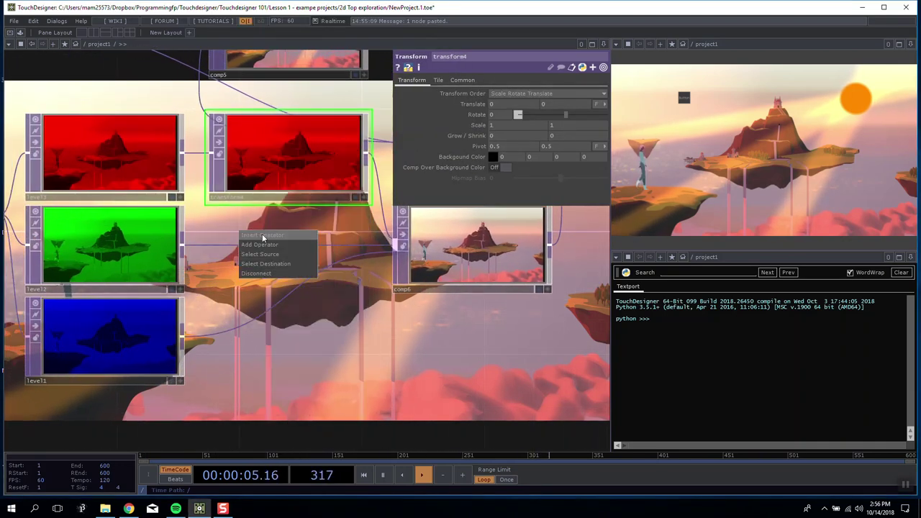
pyautogui.click(263, 237)
pyautogui.click(340, 149)
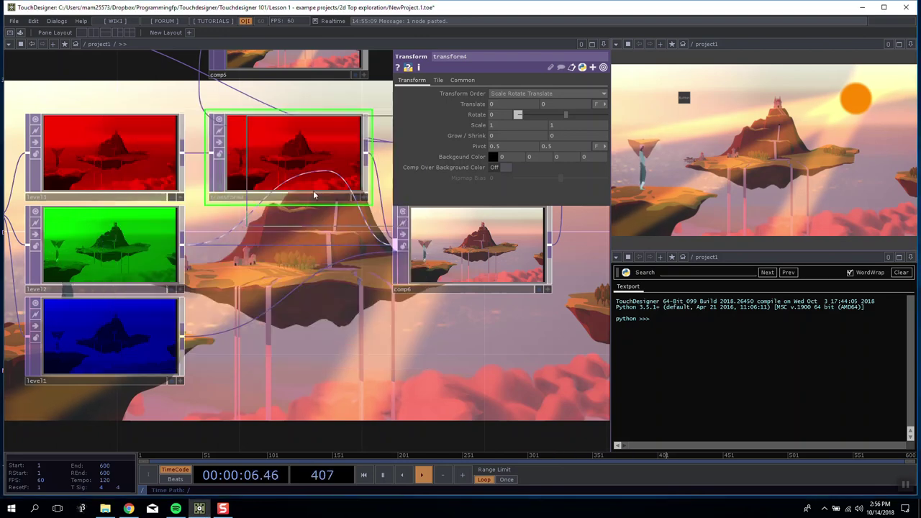
pyautogui.click(294, 256)
# Insert a Transform TOP on the wire between level1 and comp6, placing it below transform5.
pyautogui.rightClick(216, 332)
pyautogui.click(245, 324)
pyautogui.click(246, 323)
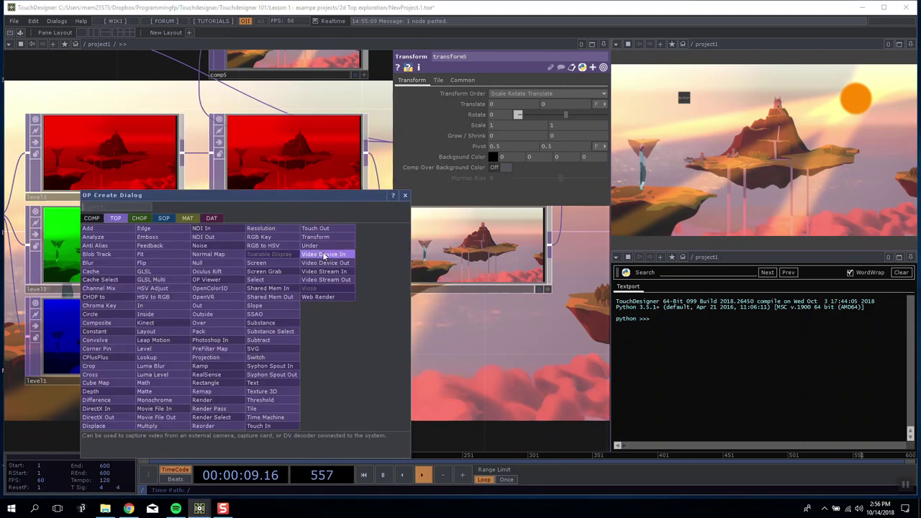
pyautogui.click(328, 239)
pyautogui.click(297, 375)
pyautogui.moveTo(288, 367); pyautogui.dragTo(287, 338)
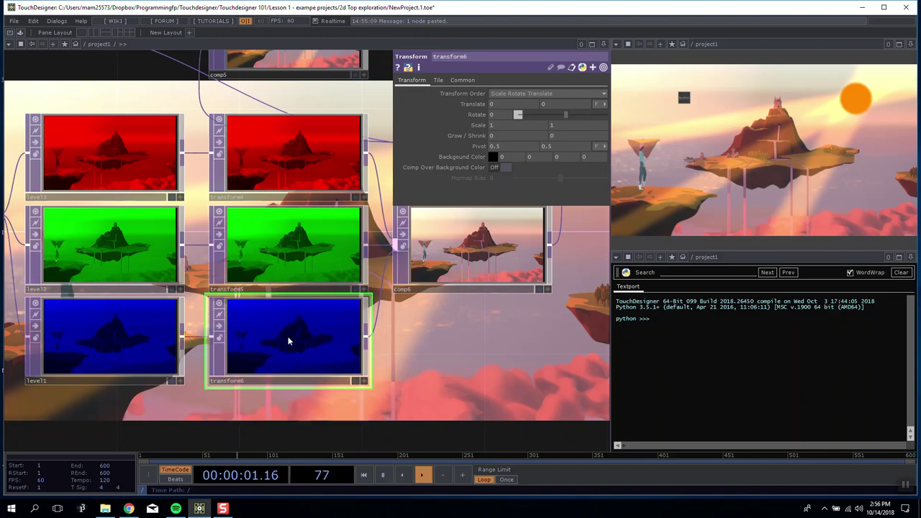
# Try offsetting the blue channel by setting transform6's Translate X to 0.01.
pyautogui.moveTo(388, 346); pyautogui.dragTo(247, 292)
pyautogui.scroll(-3, 319, 332)
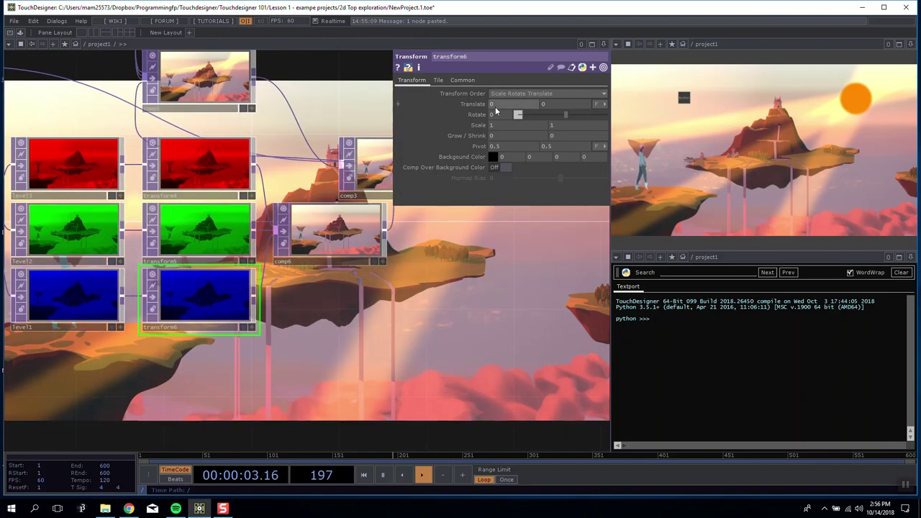
pyautogui.moveTo(497, 110)
pyautogui.mouseDown()
pyautogui.moveTo(508, 110)
pyautogui.moveTo(488, 106)
pyautogui.moveTo(502, 107)
pyautogui.mouseUp()
pyautogui.moveTo(501, 94); pyautogui.dragTo(510, 115, button='middle')
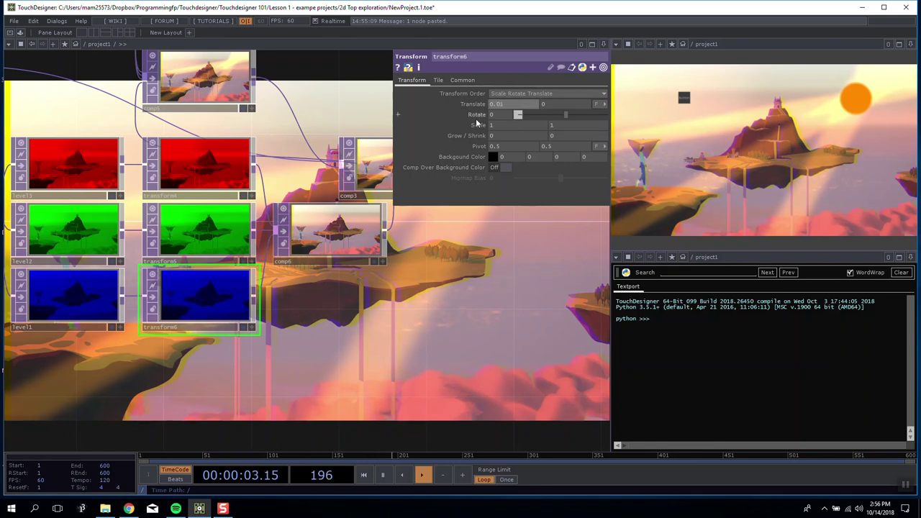
# Try shifting the green channel horizontally with transform5 and the red channel with transform4's Translate Y at -0.01.
pyautogui.click(200, 229)
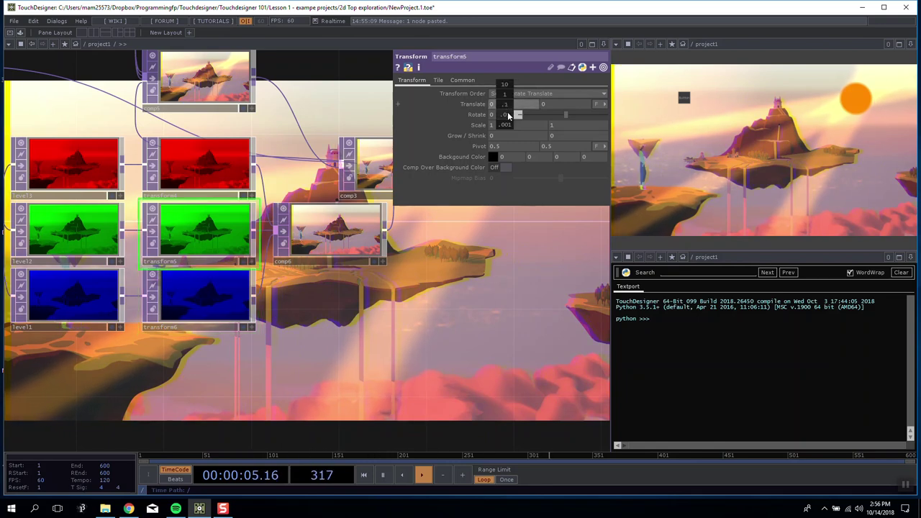
pyautogui.moveTo(509, 115); pyautogui.dragTo(545, 115, button='middle')
pyautogui.click(167, 171)
pyautogui.scroll(-10, 394, 306)
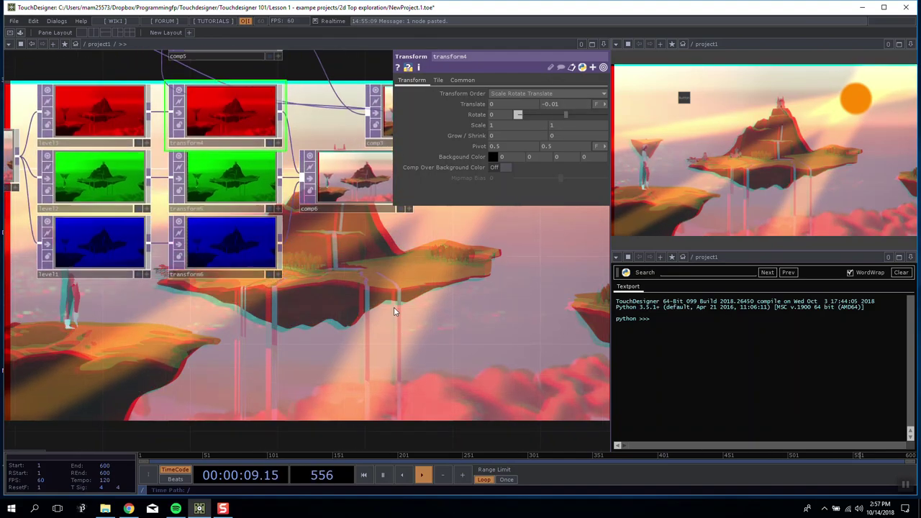
# Test the button in the output view and watch its value in null3 against the channel split.
pyautogui.moveTo(347, 311); pyautogui.dragTo(346, 229)
pyautogui.scroll(5, 320, 232)
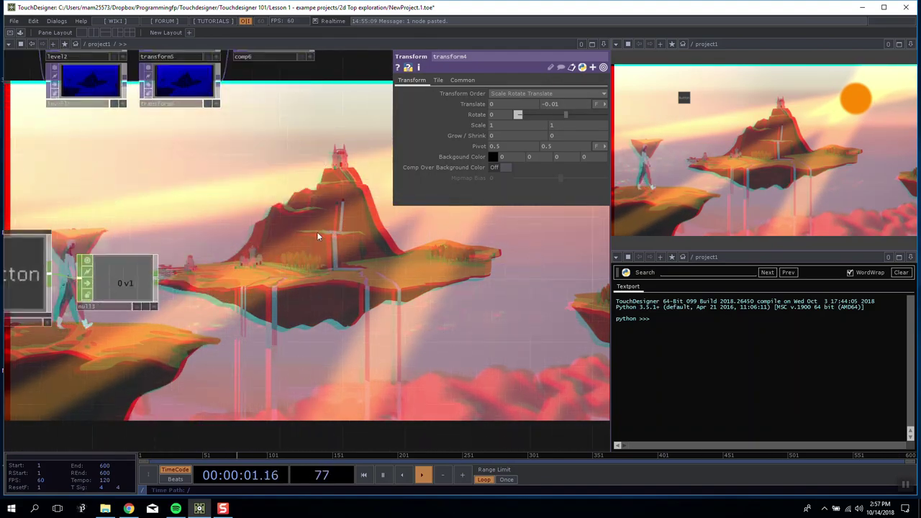
pyautogui.scroll(-4, 338, 274)
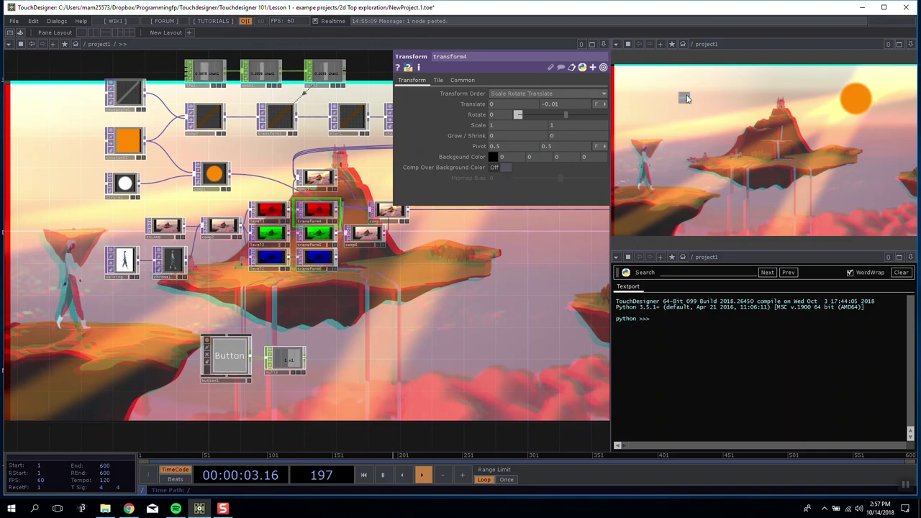
pyautogui.click(687, 100)
pyautogui.moveTo(401, 341); pyautogui.dragTo(303, 352)
pyautogui.moveTo(285, 285); pyautogui.dragTo(291, 242)
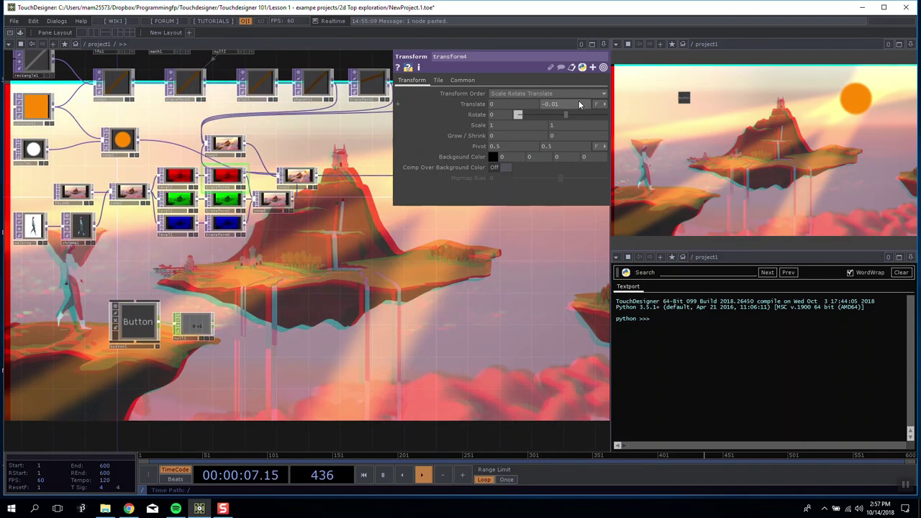
# Reset all parameters of the Transform TOPs to remove the channel offsets.
pyautogui.rightClick(219, 168)
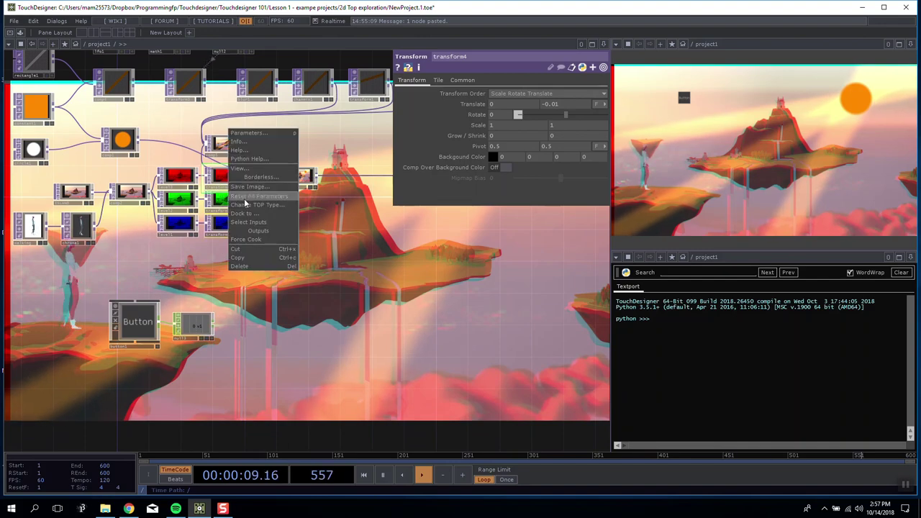
pyautogui.click(245, 197)
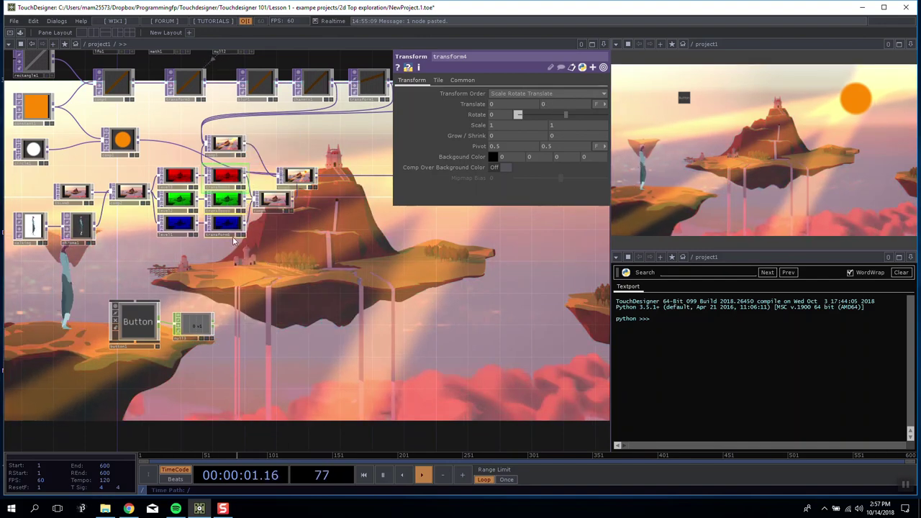
pyautogui.scroll(5, 234, 240)
pyautogui.rightClick(309, 220)
pyautogui.scroll(-10, 501, 263)
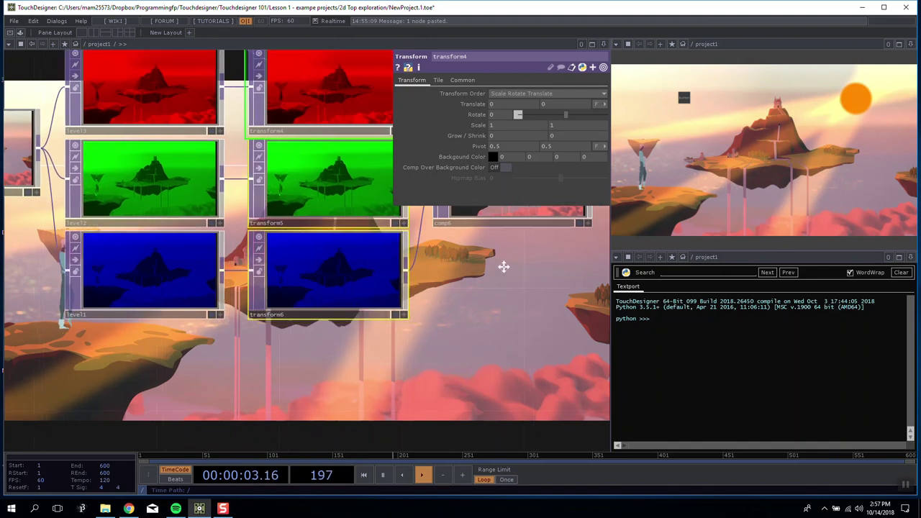
# Check the Translate values of the Transform TOPs and move null3 closer to button1.
pyautogui.moveTo(202, 308); pyautogui.dragTo(247, 275)
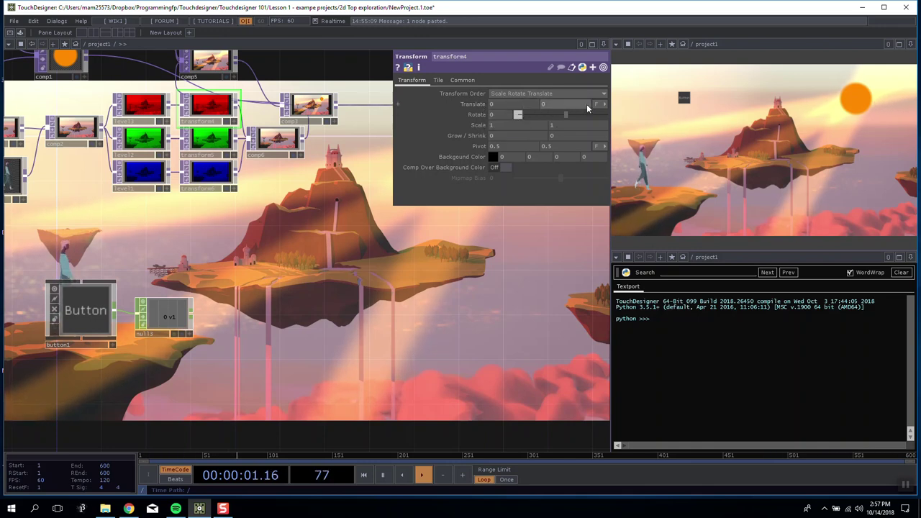
pyautogui.click(207, 144)
pyautogui.click(204, 169)
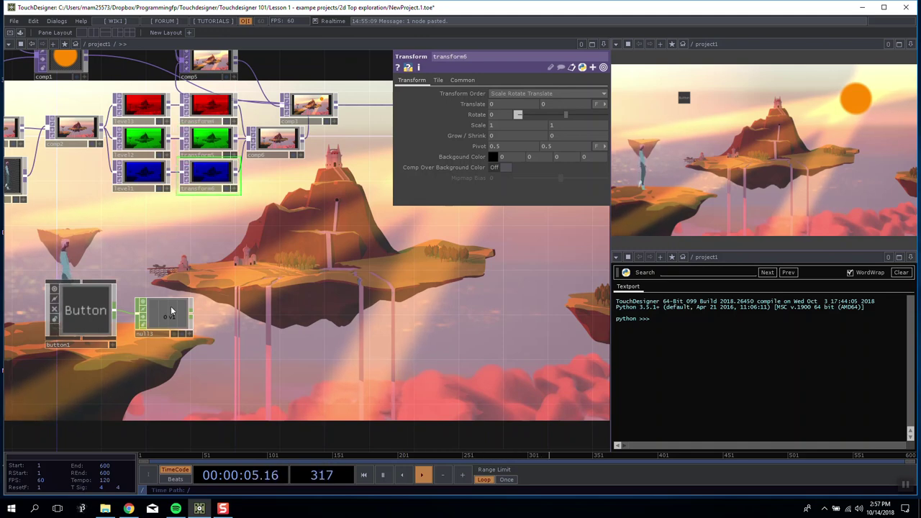
pyautogui.moveTo(171, 311); pyautogui.dragTo(159, 311)
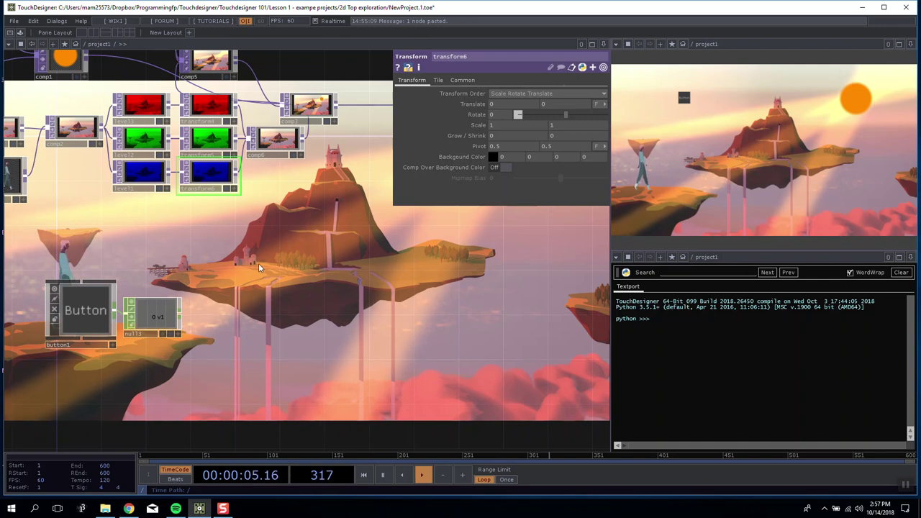
pyautogui.moveTo(185, 275); pyautogui.dragTo(230, 255)
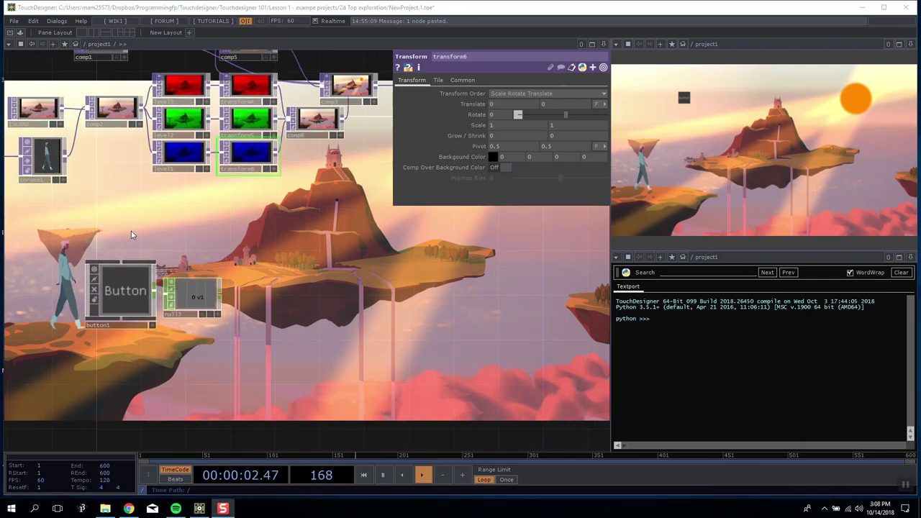
# Toggle the button in the output view and review the Transform TOPs it should control.
pyautogui.moveTo(188, 225); pyautogui.dragTo(223, 226)
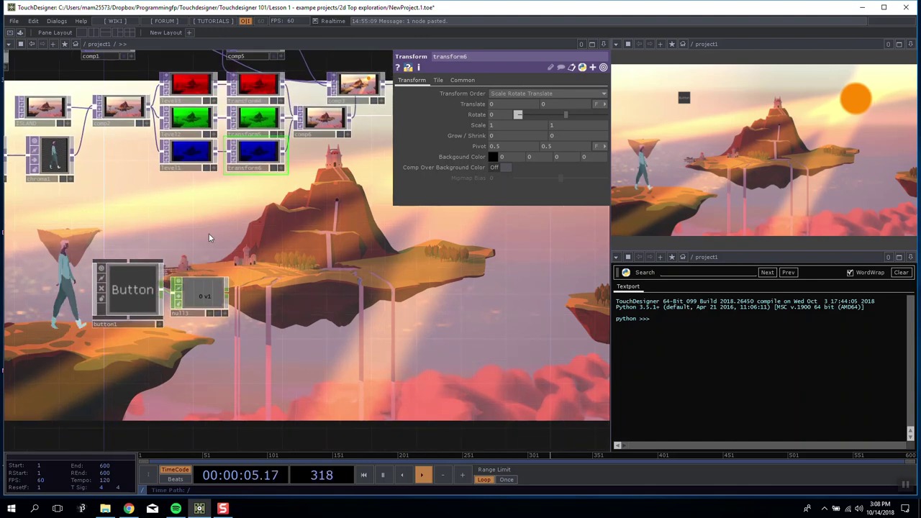
pyautogui.click(682, 101)
pyautogui.click(683, 101)
pyautogui.click(240, 139)
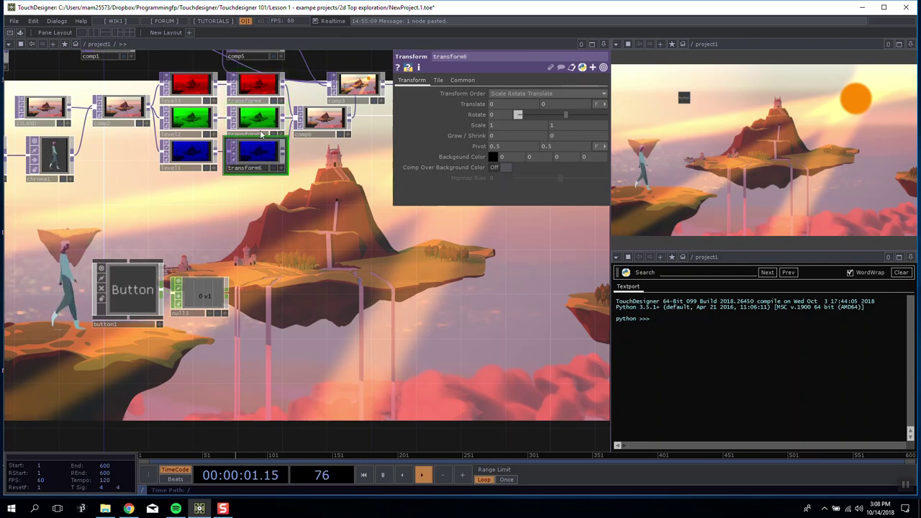
# Add a Math CHOP fed by null3 and paste two copies of it, stacking all three beside null3.
pyautogui.moveTo(294, 267); pyautogui.dragTo(209, 200)
pyautogui.rightClick(160, 236)
pyautogui.click(186, 140)
pyautogui.click(242, 201)
pyautogui.hotkey('ctrl', 'v')
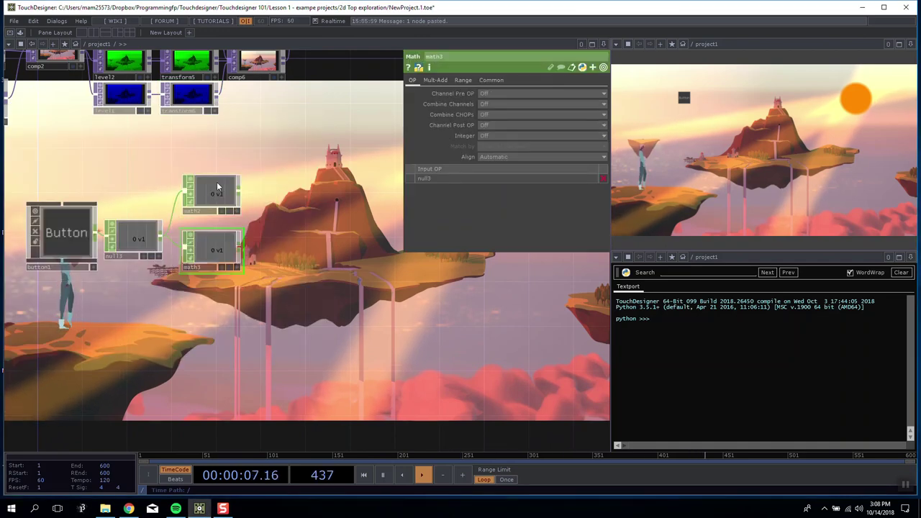
pyautogui.hotkey('ctrl', 'v')
pyautogui.moveTo(216, 239); pyautogui.dragTo(209, 227)
pyautogui.moveTo(282, 211); pyautogui.dragTo(304, 231)
# Lower the upper To Range value of math2 and set math3's upper To Range value to 0.04.
pyautogui.click(234, 215)
pyautogui.click(463, 80)
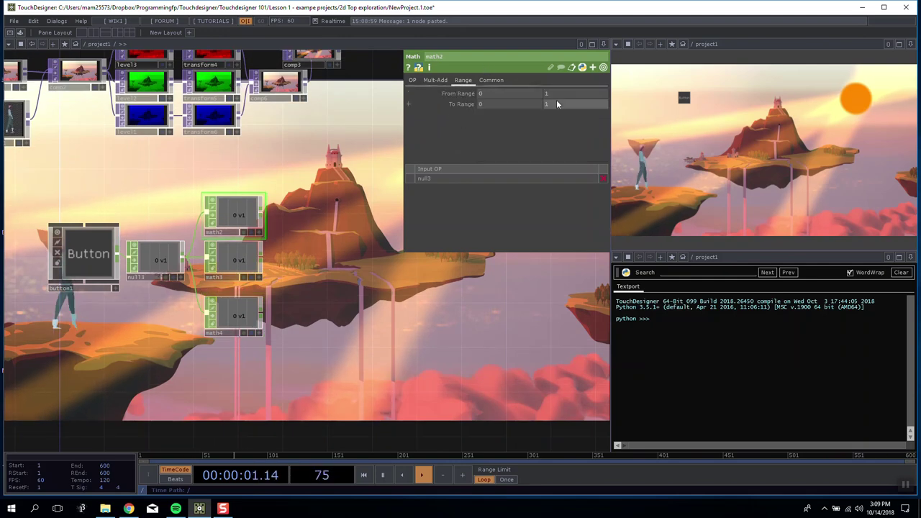
pyautogui.click(557, 104)
pyautogui.write('0.')
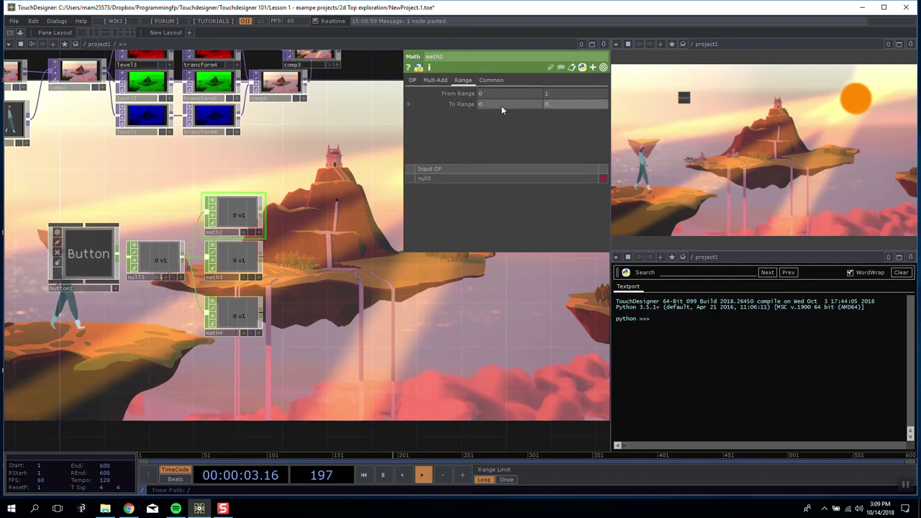
pyautogui.click(234, 259)
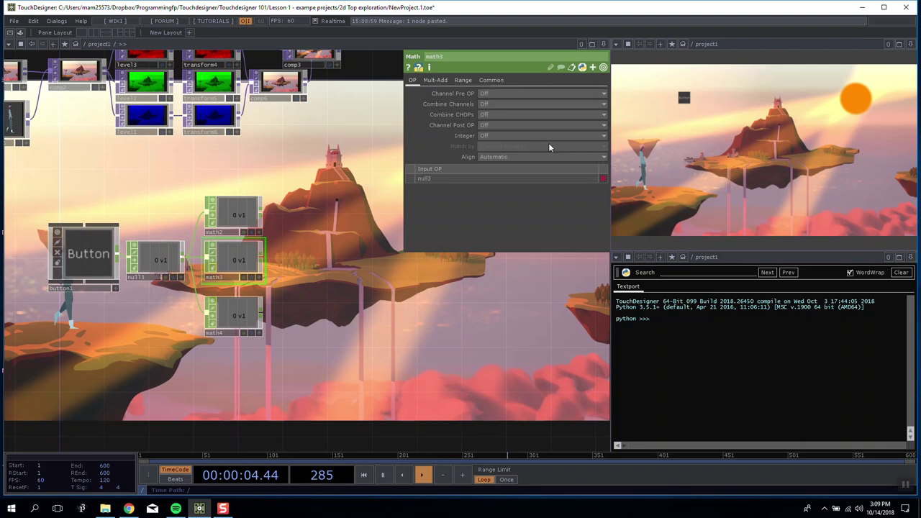
pyautogui.click(462, 79)
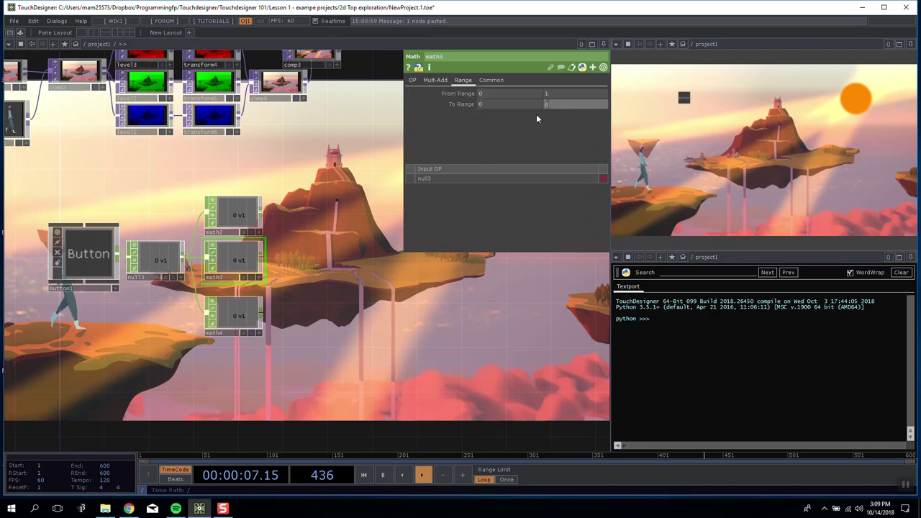
pyautogui.write('04')
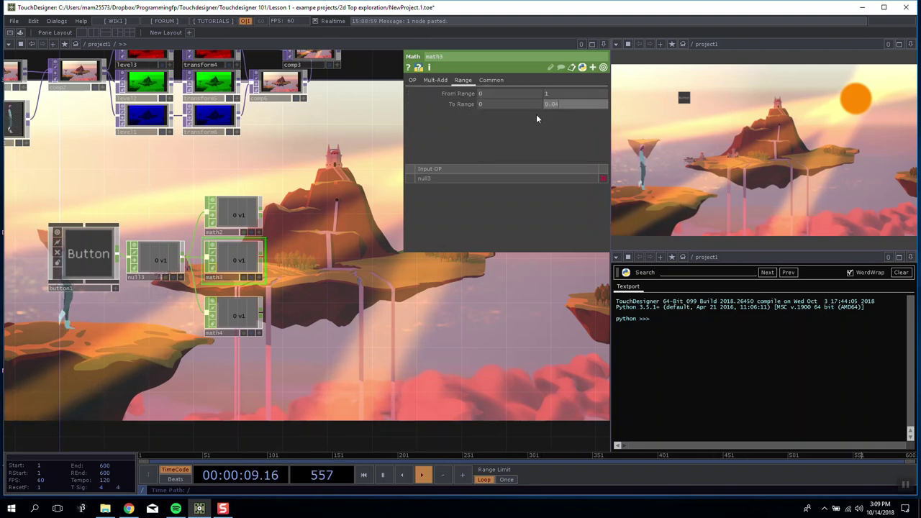
# Set the upper To Range value of math4 to 0.025.
pyautogui.click(234, 317)
pyautogui.click(472, 80)
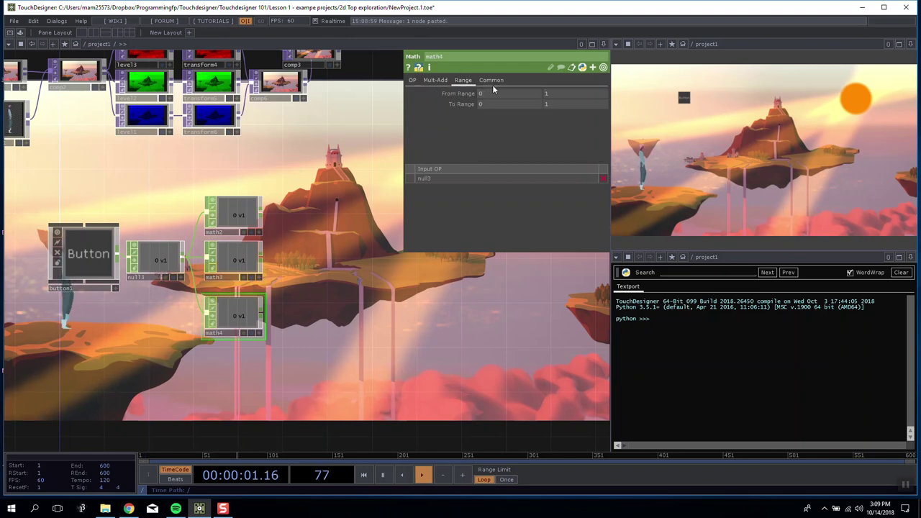
pyautogui.write('0.')
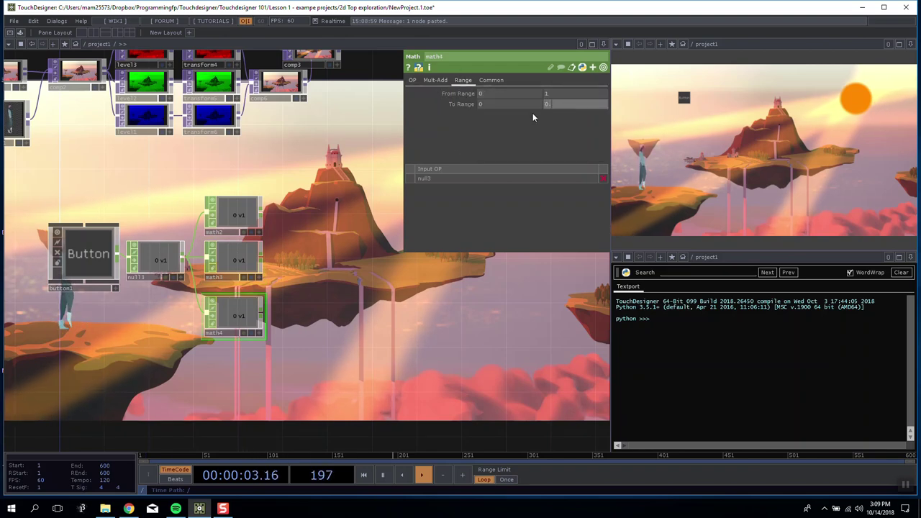
pyautogui.write('025')
pyautogui.press('Return')
# Add a Merge CHOP fed by math2, math3 and math4, and toggle the button in the output view to test it.
pyautogui.press('Tab')
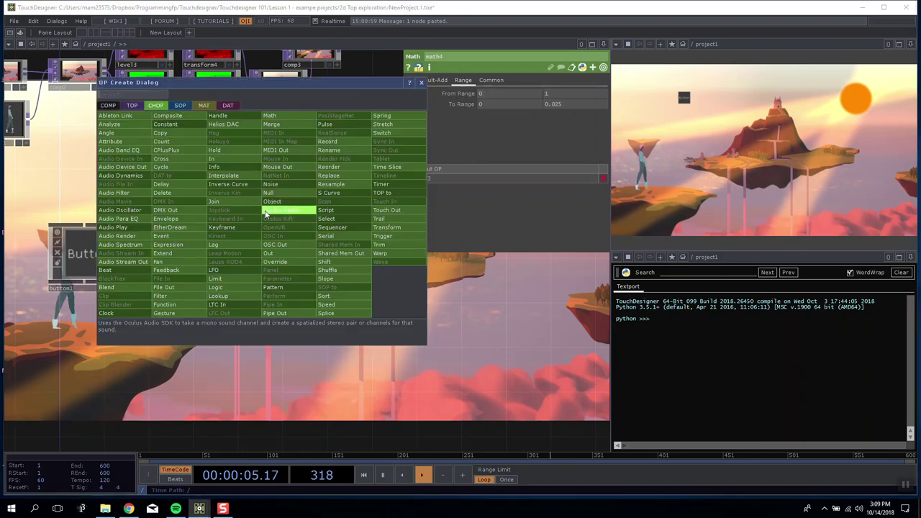
pyautogui.click(275, 124)
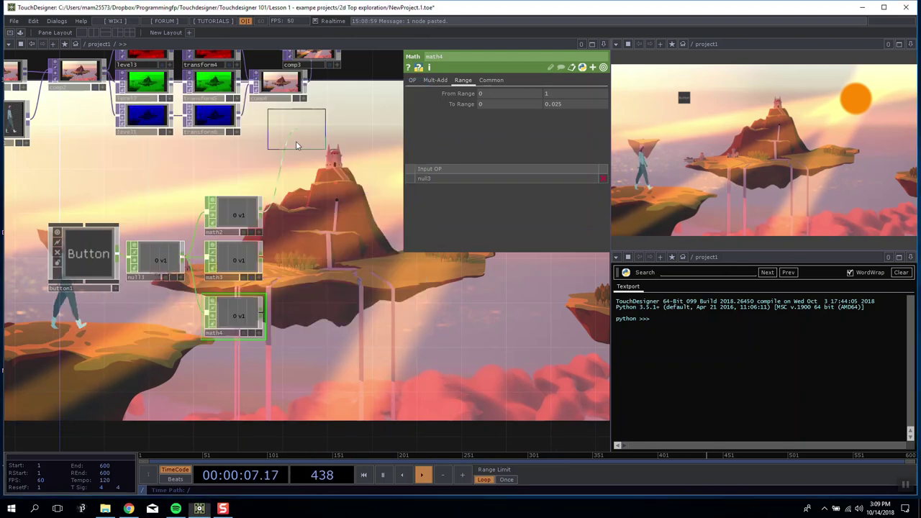
pyautogui.click(367, 263)
pyautogui.moveTo(263, 261); pyautogui.dragTo(347, 264)
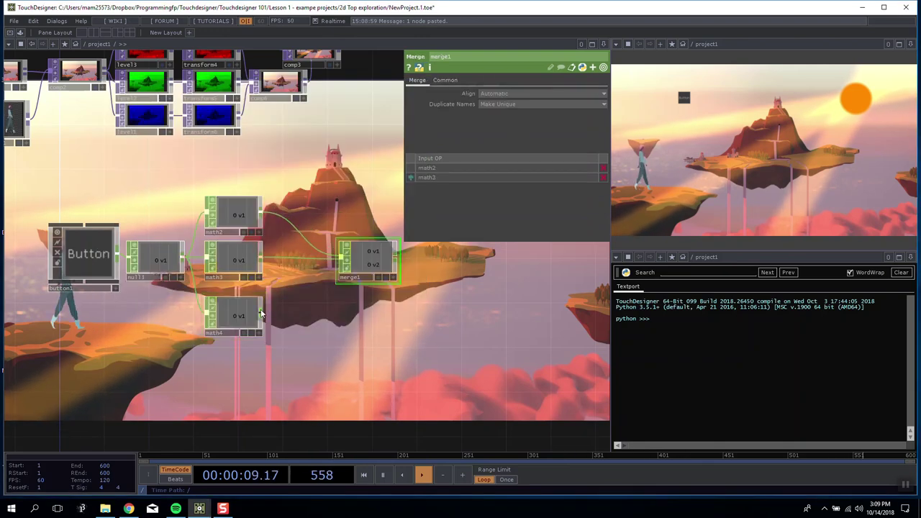
pyautogui.moveTo(261, 314); pyautogui.dragTo(330, 254)
pyautogui.moveTo(311, 181); pyautogui.dragTo(290, 181)
pyautogui.click(686, 100)
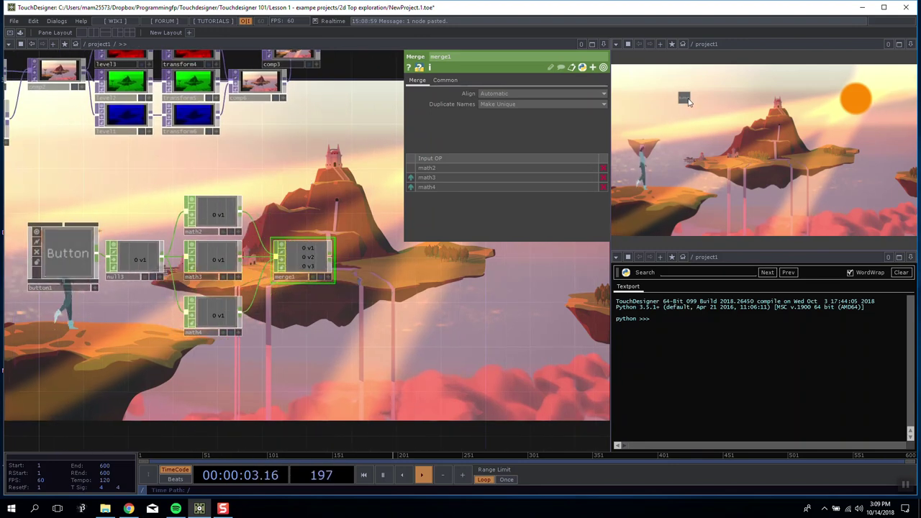
pyautogui.click(688, 100)
# Link transform4's Translate X to merge1's v1 and transform5's Translate Y to merge1's v2 by CHOP reference.
pyautogui.moveTo(340, 158); pyautogui.dragTo(312, 210)
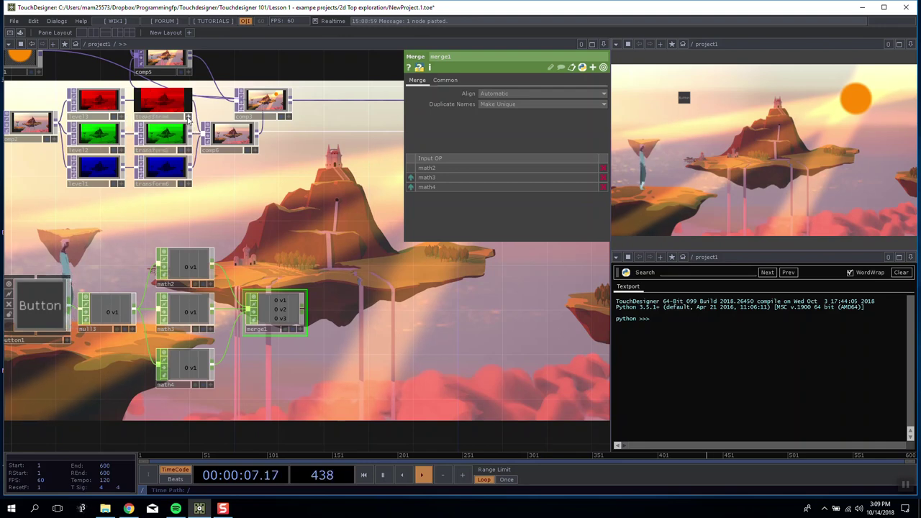
pyautogui.click(186, 116)
pyautogui.click(300, 329)
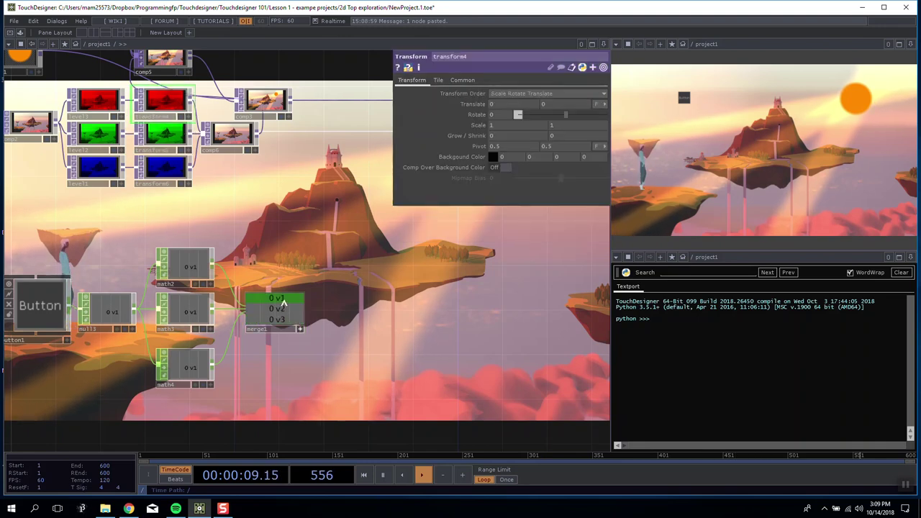
pyautogui.moveTo(279, 301); pyautogui.dragTo(497, 114)
pyautogui.click(510, 90)
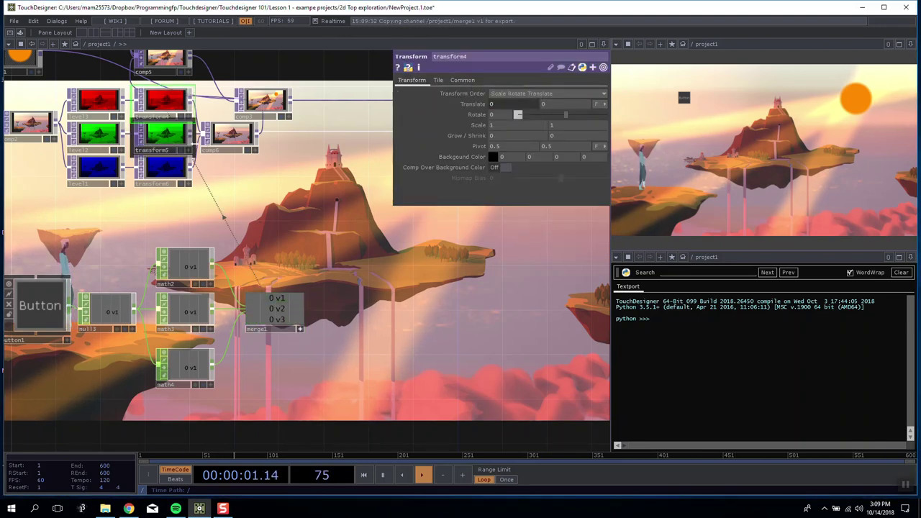
pyautogui.click(165, 133)
pyautogui.moveTo(414, 187); pyautogui.dragTo(533, 114)
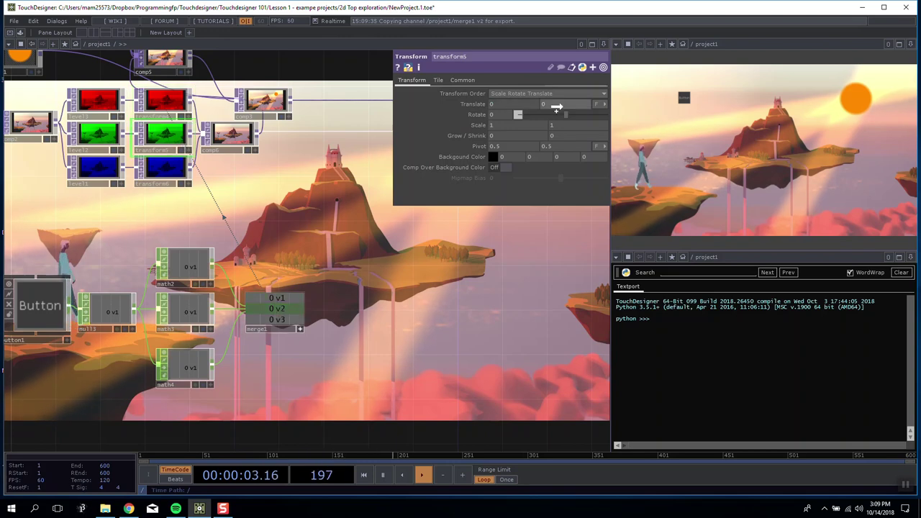
pyautogui.click(565, 97)
# Link both Translate values of transform6 to merge1's v3, multiplying the Y expression by -1.
pyautogui.click(160, 171)
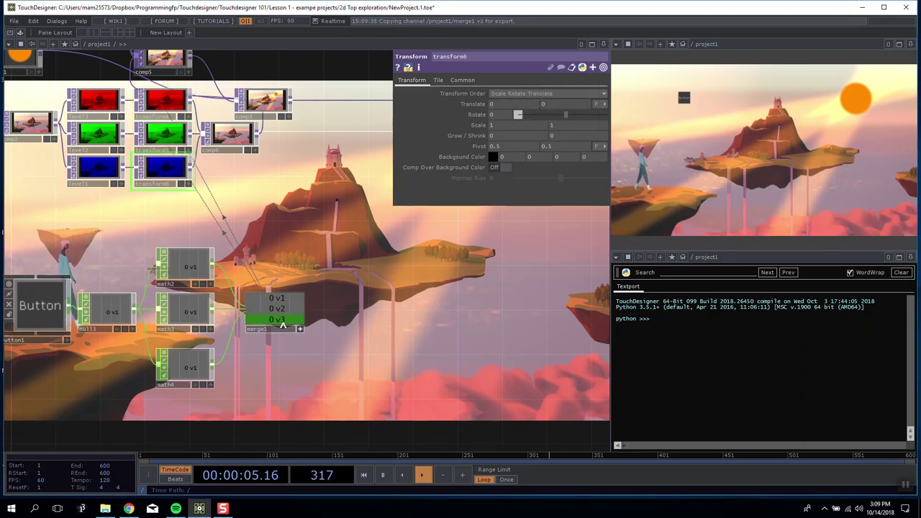
pyautogui.moveTo(281, 319); pyautogui.dragTo(497, 104)
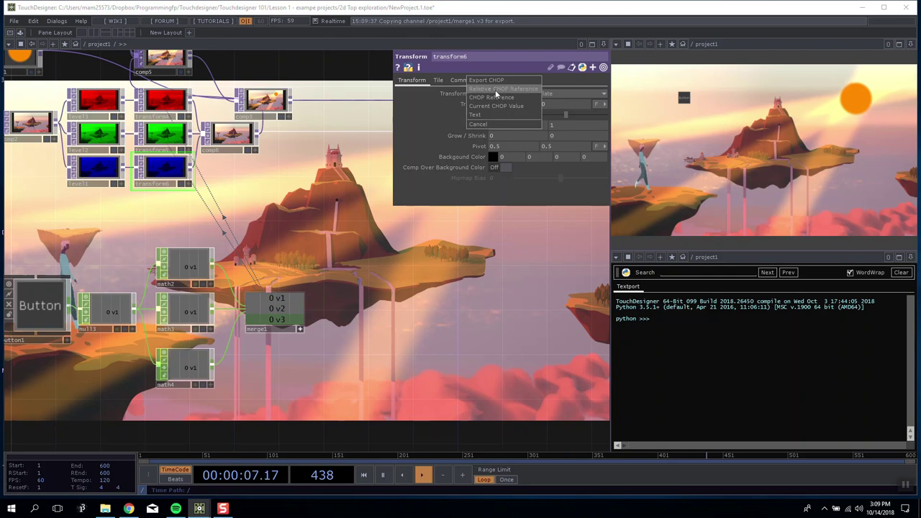
pyautogui.click(518, 97)
pyautogui.moveTo(578, 91); pyautogui.dragTo(567, 105)
pyautogui.click(562, 95)
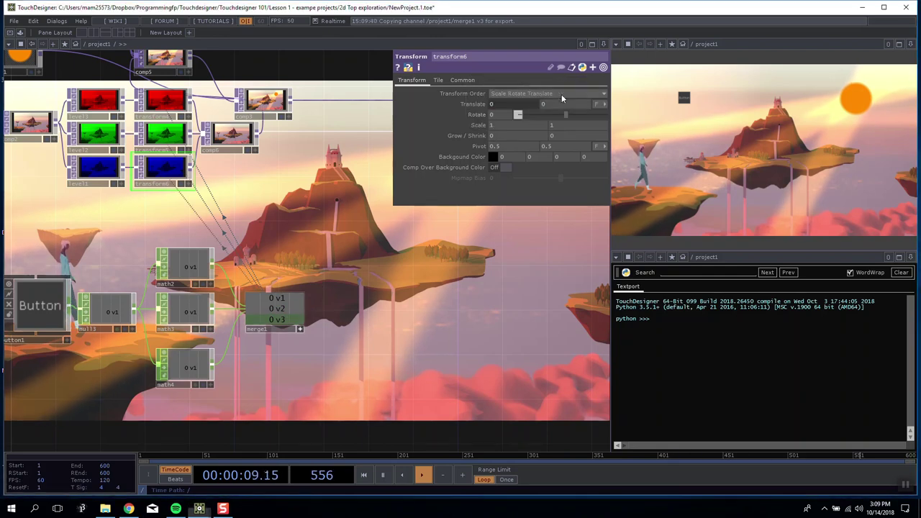
pyautogui.click(568, 107)
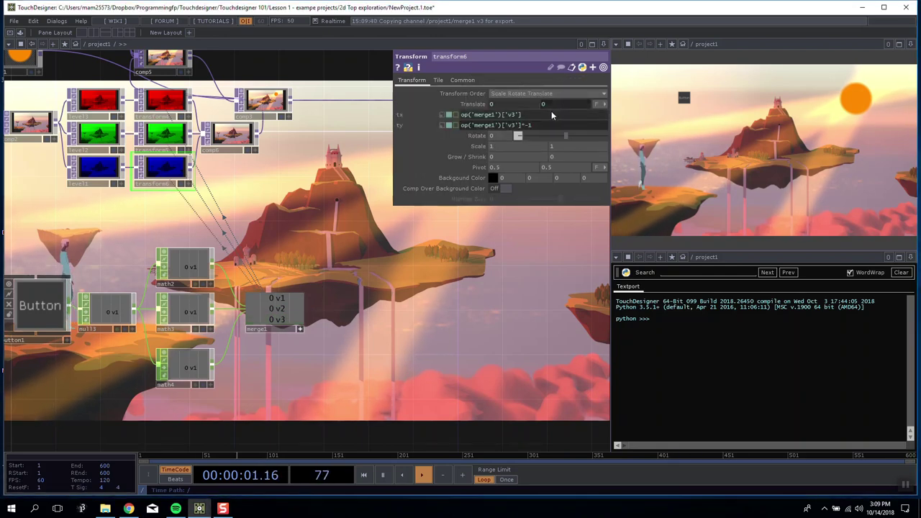
pyautogui.click(382, 418)
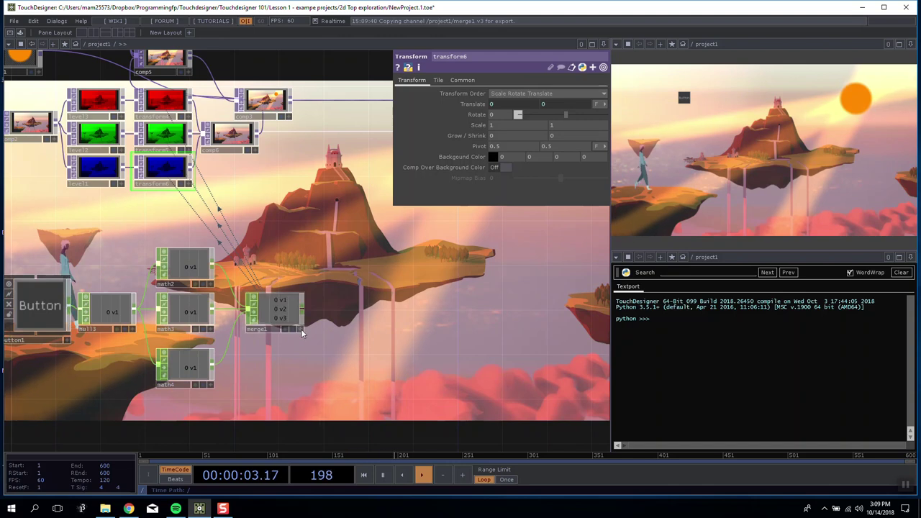
# Move the three Math CHOPs closer to null3 and place merge1 just beyond them.
pyautogui.moveTo(274, 334); pyautogui.dragTo(352, 335)
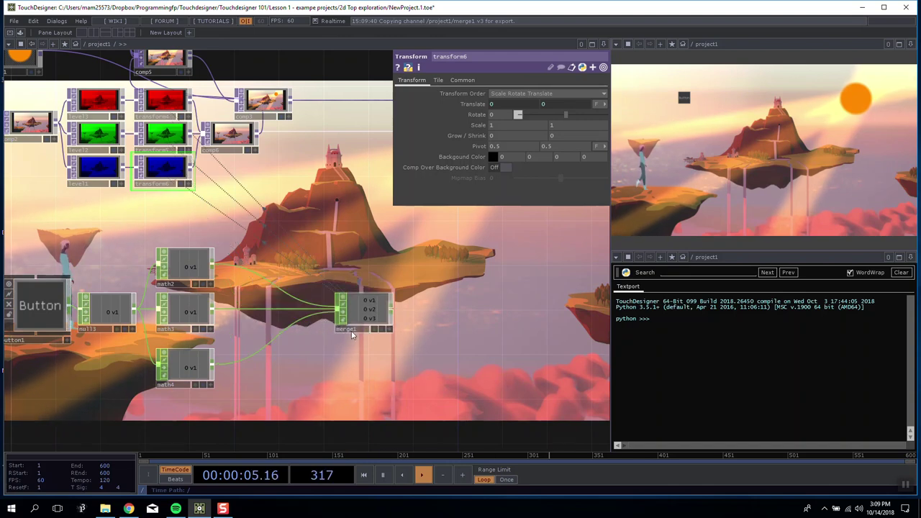
pyautogui.moveTo(155, 247); pyautogui.dragTo(213, 367, button='right')
pyautogui.moveTo(189, 313)
pyautogui.mouseDown()
pyautogui.moveTo(199, 315)
pyautogui.moveTo(177, 313)
pyautogui.mouseUp()
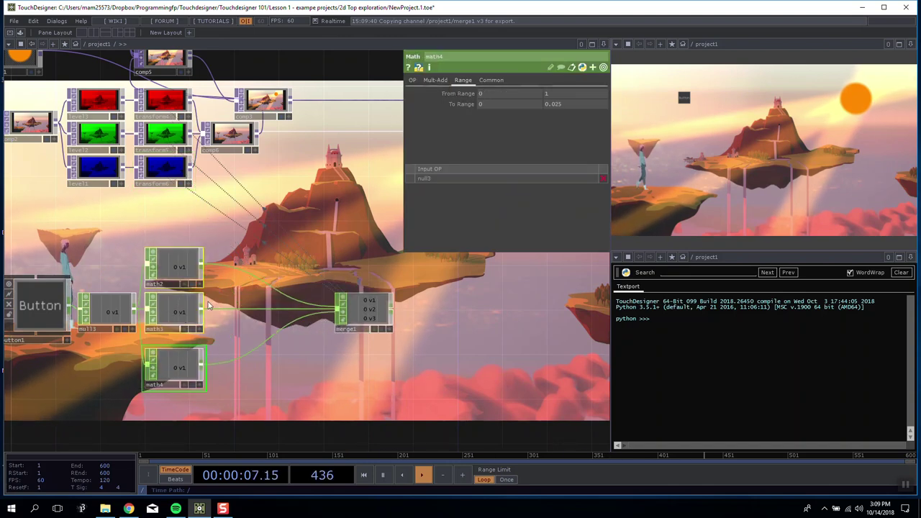
pyautogui.click(312, 290)
pyautogui.moveTo(354, 317); pyautogui.dragTo(276, 317)
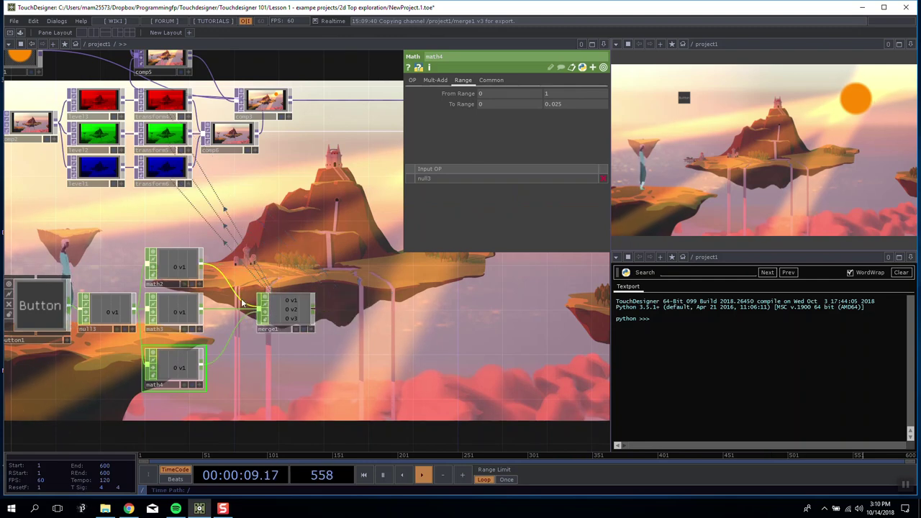
pyautogui.rightClick(260, 310)
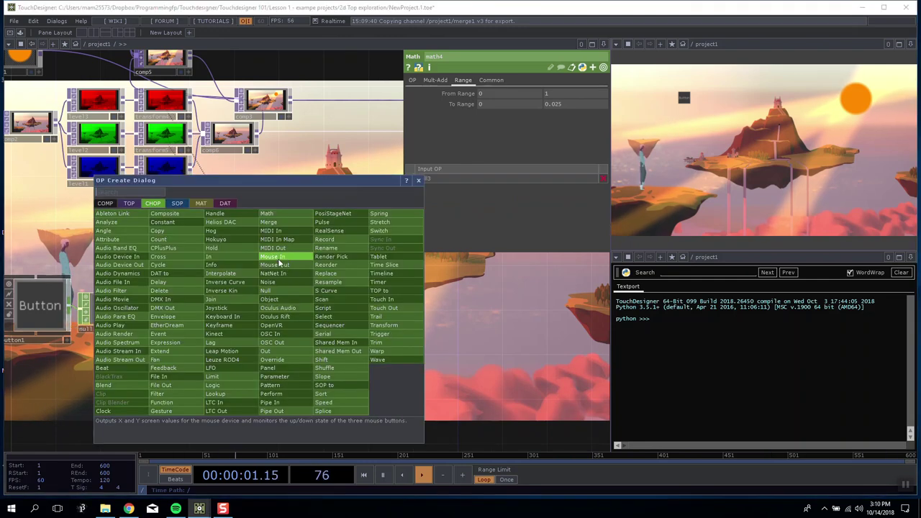
pyautogui.click(278, 290)
pyautogui.click(237, 313)
pyautogui.moveTo(287, 310); pyautogui.dragTo(363, 311)
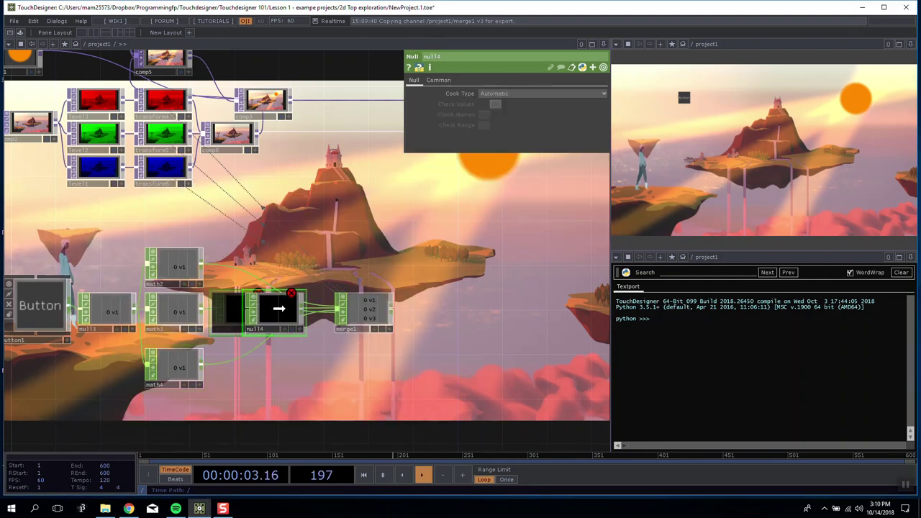
pyautogui.moveTo(254, 311); pyautogui.dragTo(354, 252)
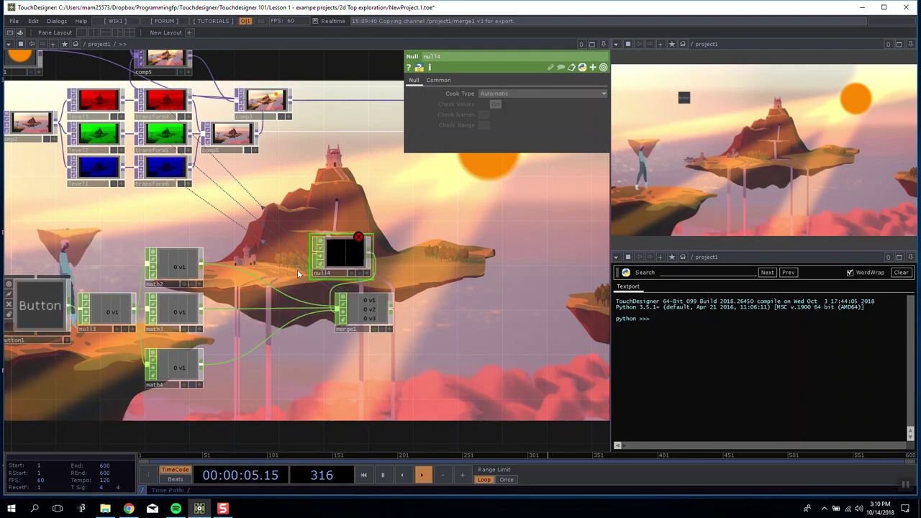
pyautogui.press('Delete')
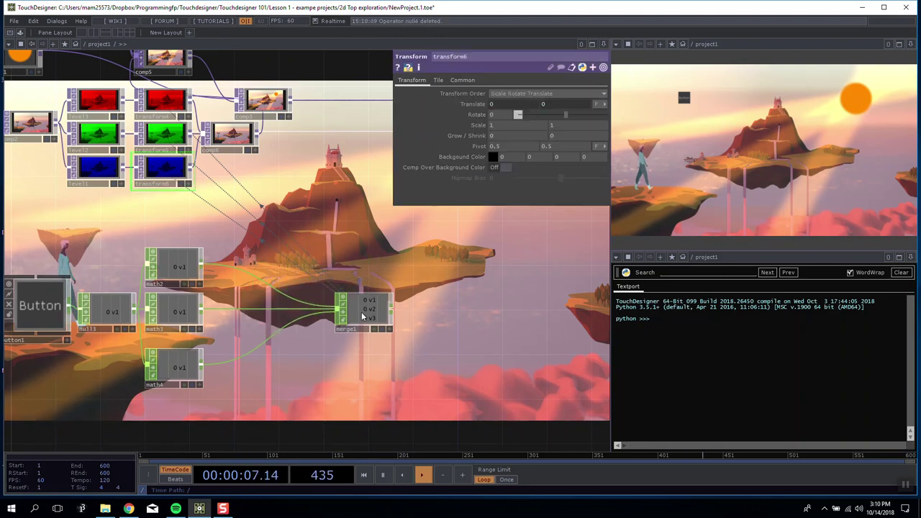
# Move merge1 back beside the Math CHOPs and add a Null CHOP fed by its output.
pyautogui.moveTo(363, 311); pyautogui.dragTo(273, 311)
pyautogui.rightClick(303, 312)
pyautogui.rightClick(301, 310)
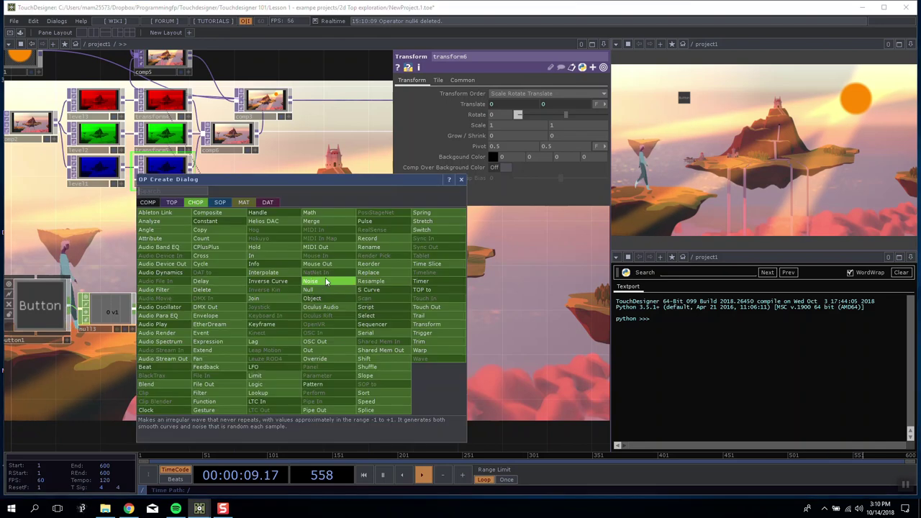
pyautogui.click(327, 290)
pyautogui.click(430, 310)
# Link transform4's Translate X to null4's v1 and transform5's Translate Y to null4's v2 by CHOP reference.
pyautogui.click(177, 99)
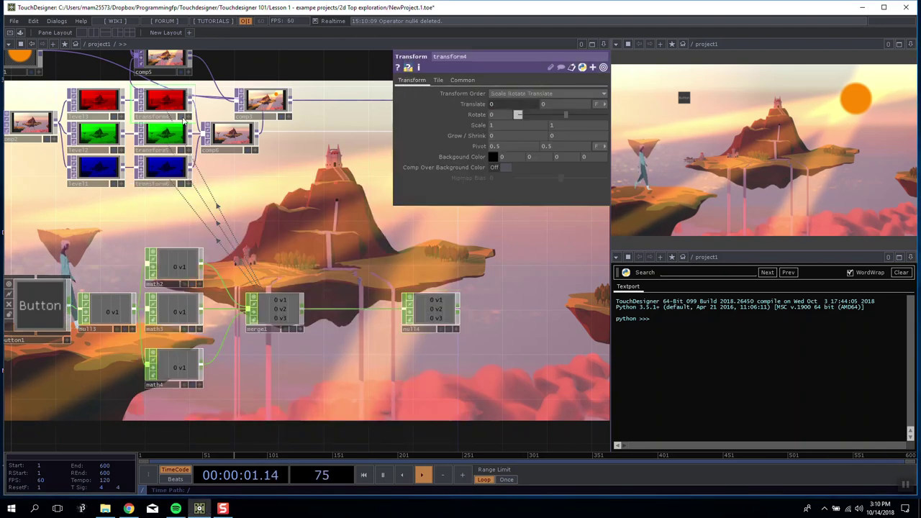
pyautogui.click(456, 330)
pyautogui.moveTo(420, 299); pyautogui.dragTo(503, 105)
pyautogui.click(510, 104)
pyautogui.click(173, 136)
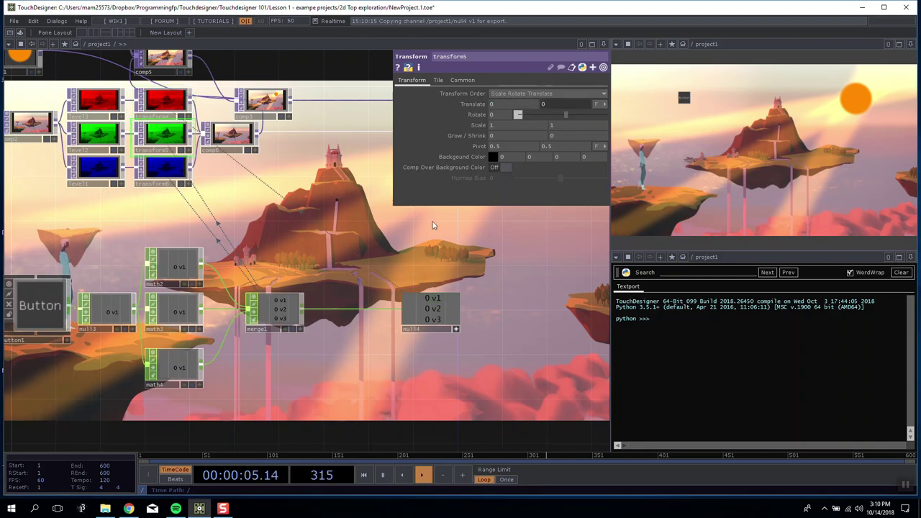
pyautogui.moveTo(423, 310); pyautogui.dragTo(552, 105)
pyautogui.click(553, 96)
# Link both Translate values of transform6 to null4's v3, multiplying the Y expression by -1.
pyautogui.click(161, 175)
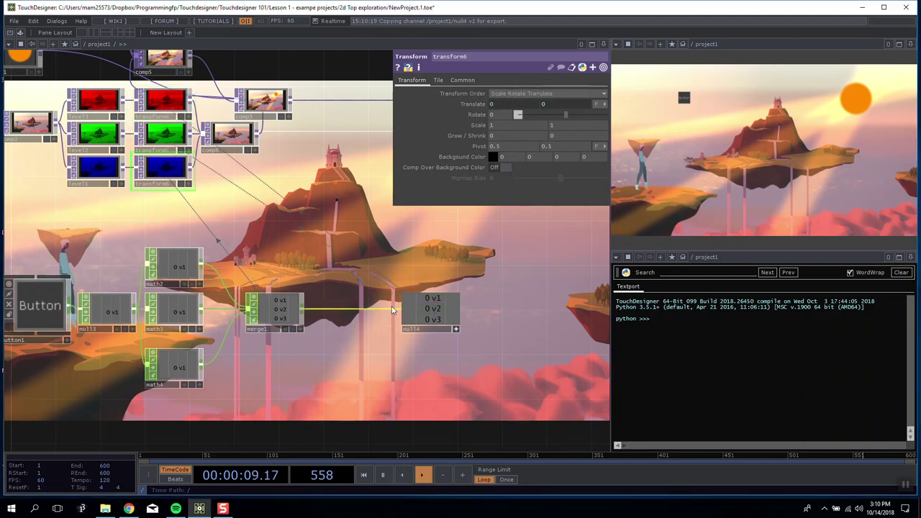
pyautogui.moveTo(430, 320); pyautogui.dragTo(510, 105)
pyautogui.click(511, 96)
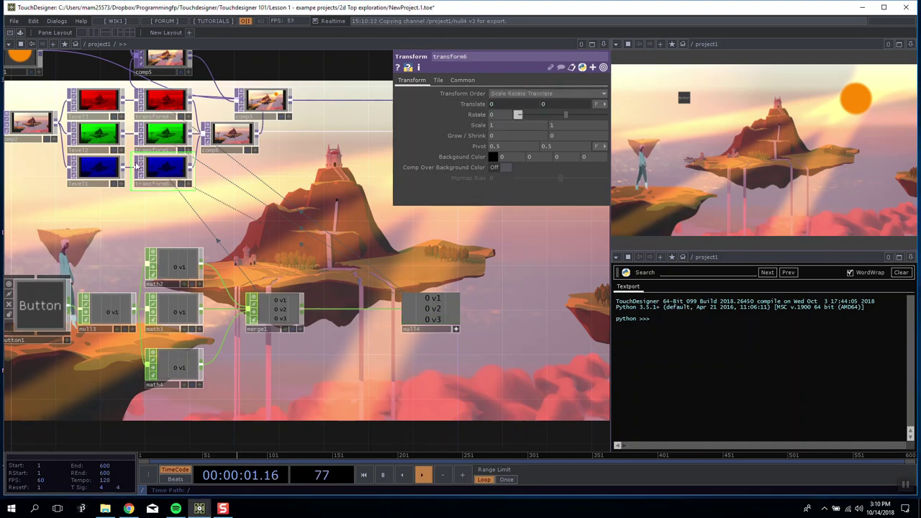
pyautogui.moveTo(434, 323); pyautogui.dragTo(563, 108)
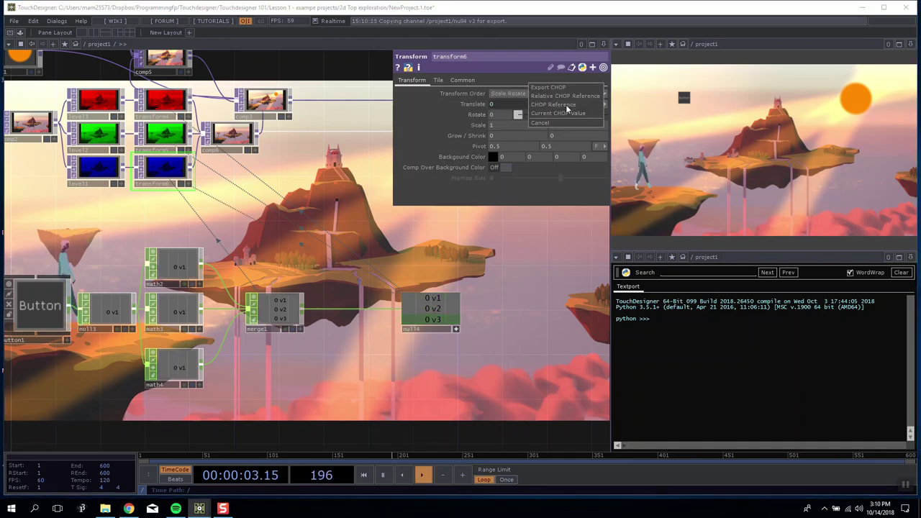
pyautogui.click(566, 103)
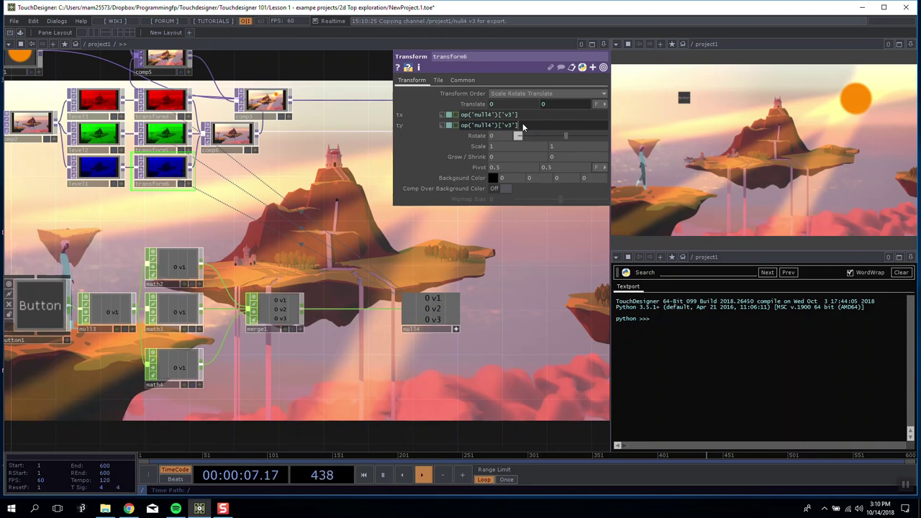
pyautogui.write('-1')
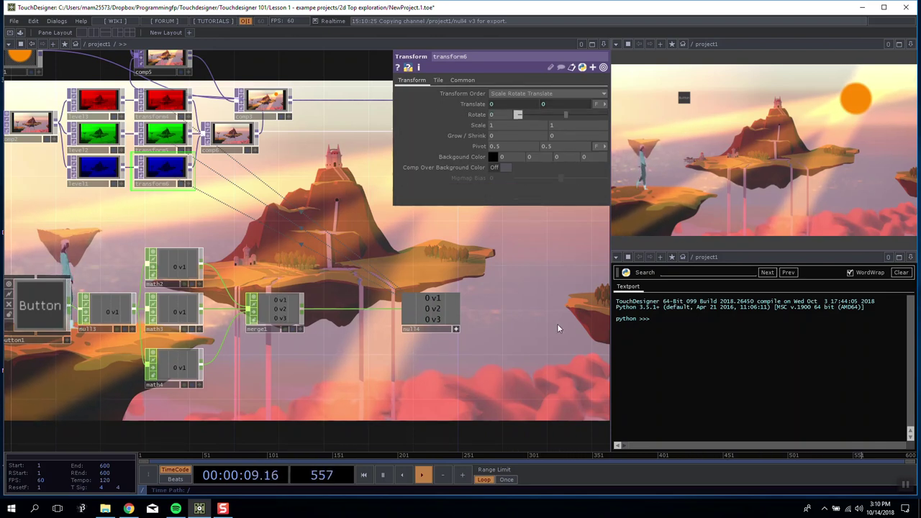
# Reveal the channel expressions behind transform6's Translate X and Y values.
pyautogui.press('Return')
pyautogui.click(466, 103)
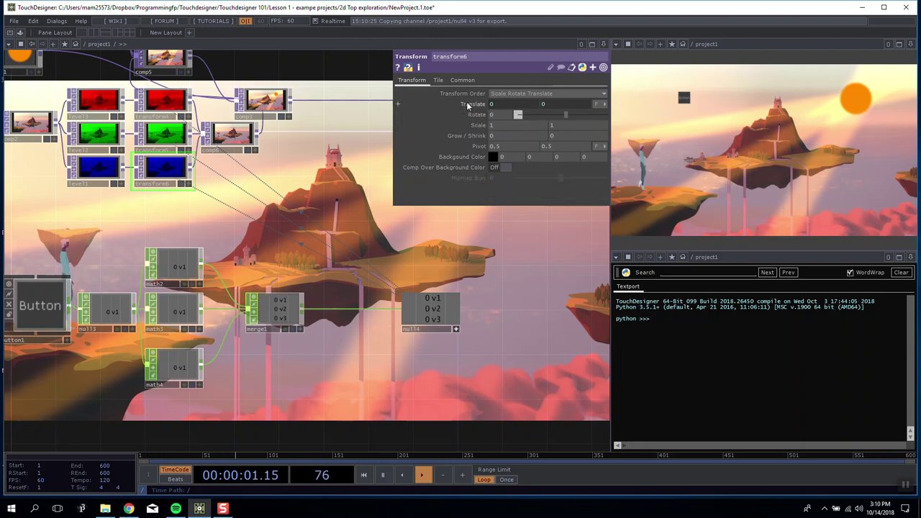
pyautogui.click(466, 103)
pyautogui.click(466, 103)
pyautogui.click(473, 105)
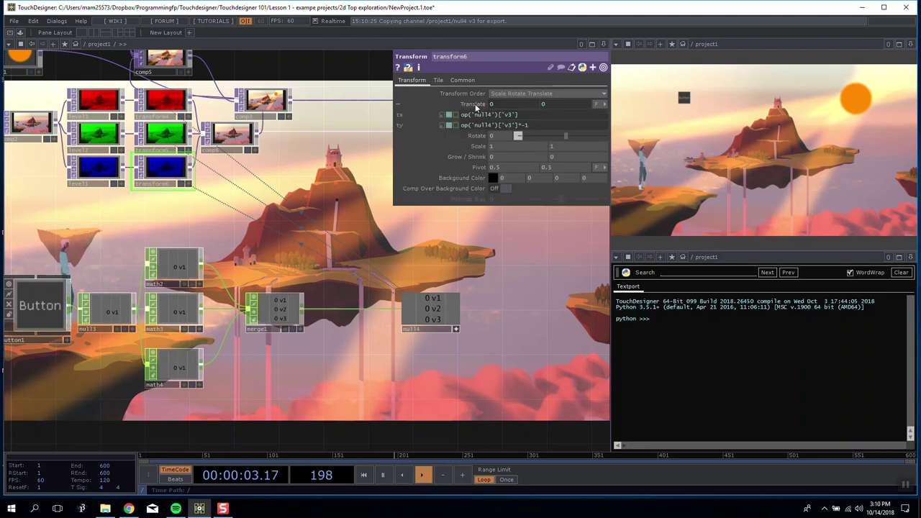
pyautogui.click(473, 105)
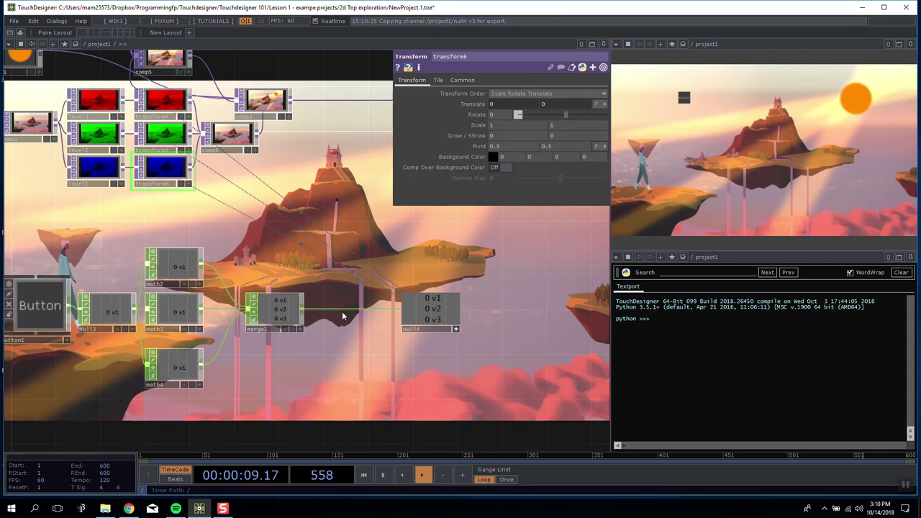
pyautogui.click(471, 104)
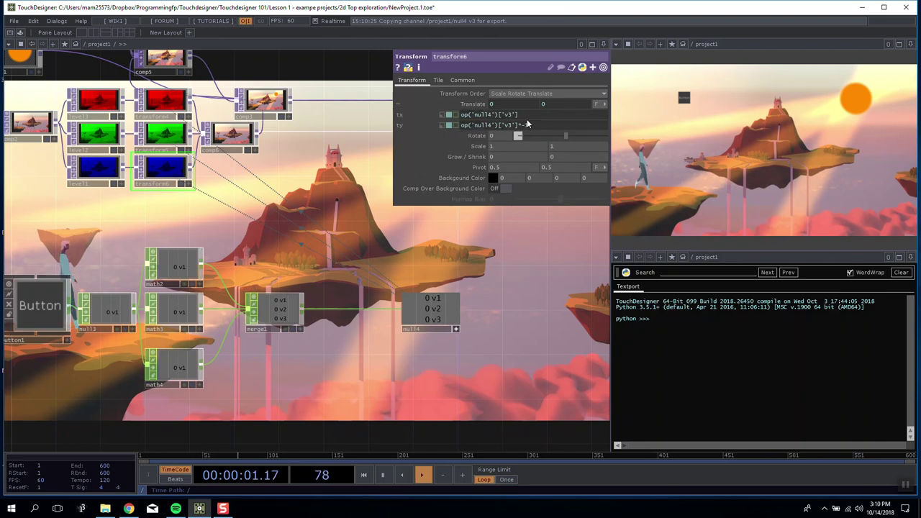
# Try adding +10/1000 to transform6's Translate X expression, then remove the offset.
pyautogui.moveTo(520, 116); pyautogui.dragTo(463, 116)
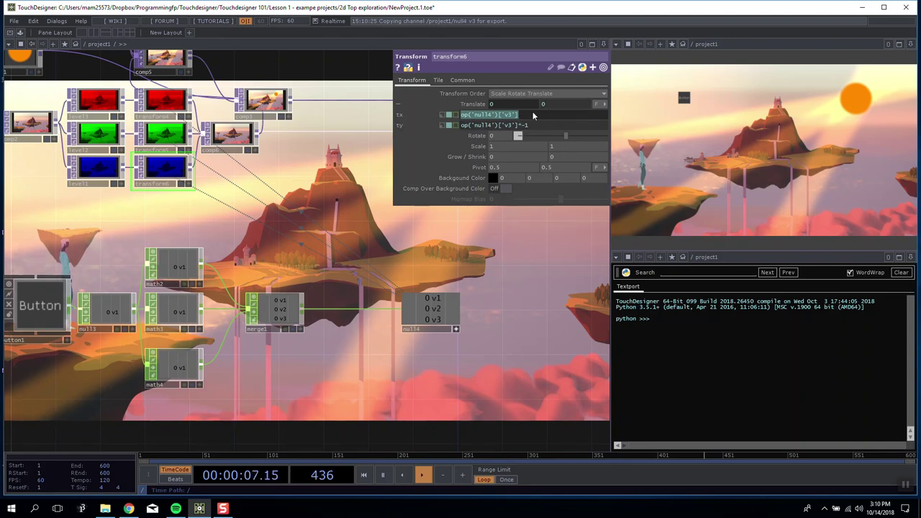
pyautogui.moveTo(534, 116); pyautogui.dragTo(454, 118)
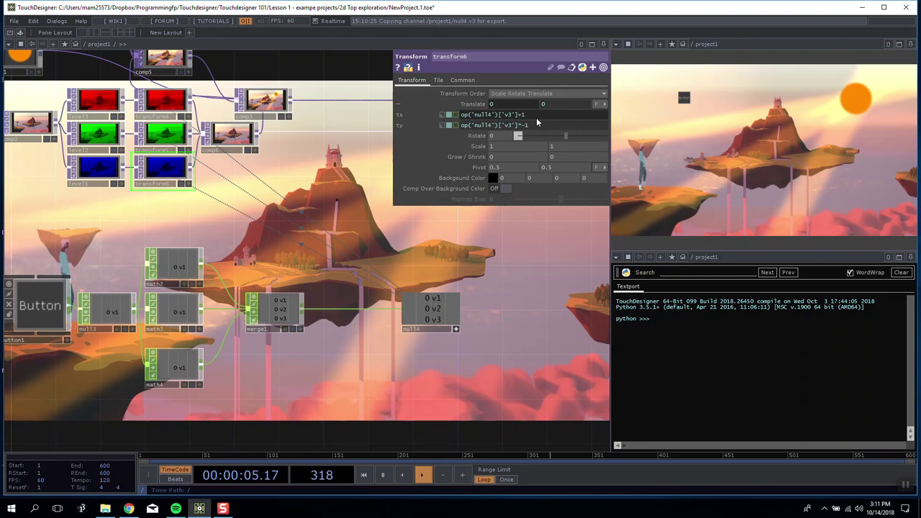
pyautogui.write('0/1000')
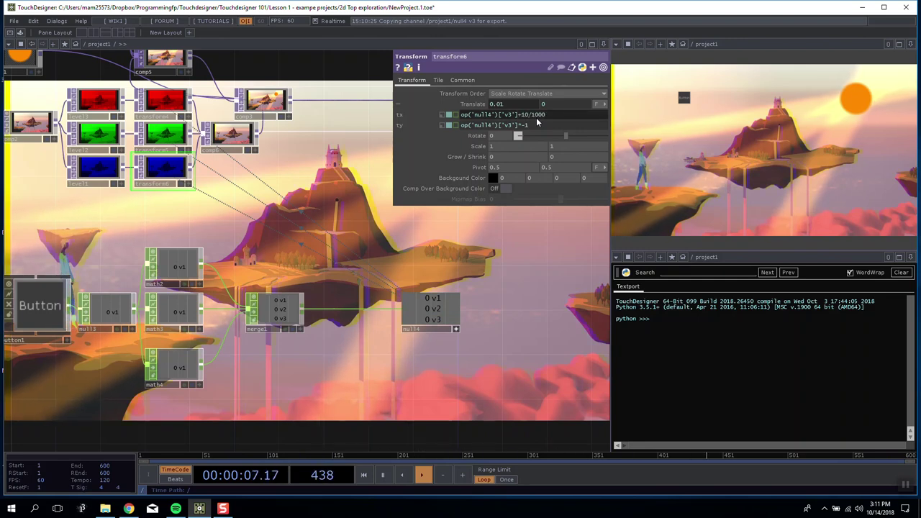
pyautogui.moveTo(554, 118); pyautogui.dragTo(517, 124)
pyautogui.press('BackSpace')
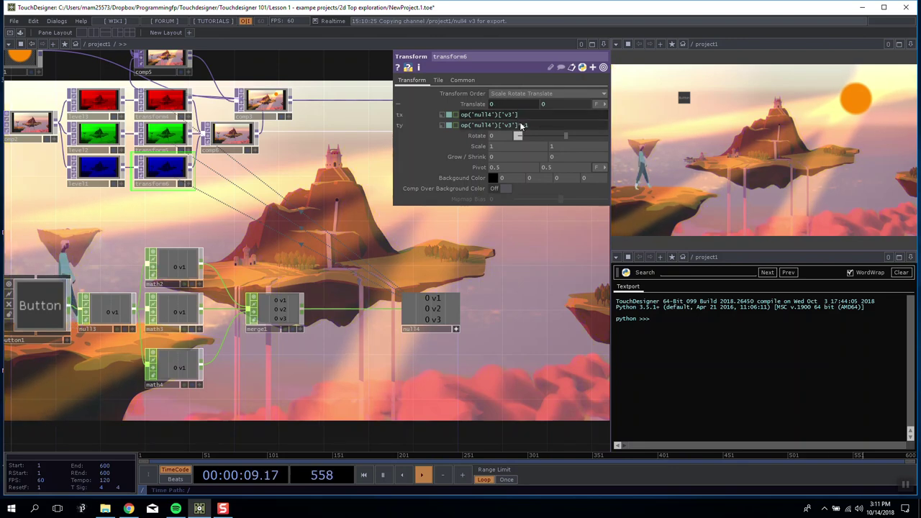
# Move merge1 closer to the Math CHOPs, leaving a wide gap between it and null4.
pyautogui.moveTo(491, 281); pyautogui.dragTo(524, 244)
pyautogui.click(487, 292)
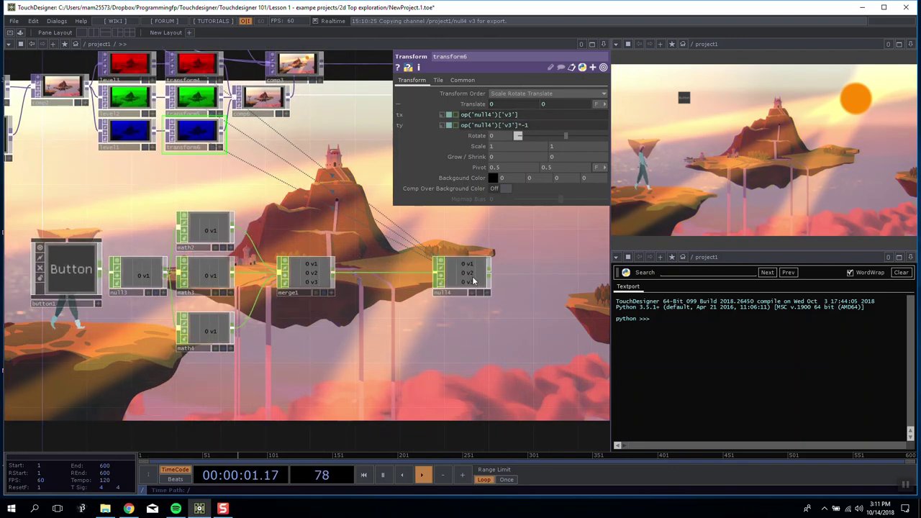
pyautogui.moveTo(472, 279); pyautogui.dragTo(401, 268)
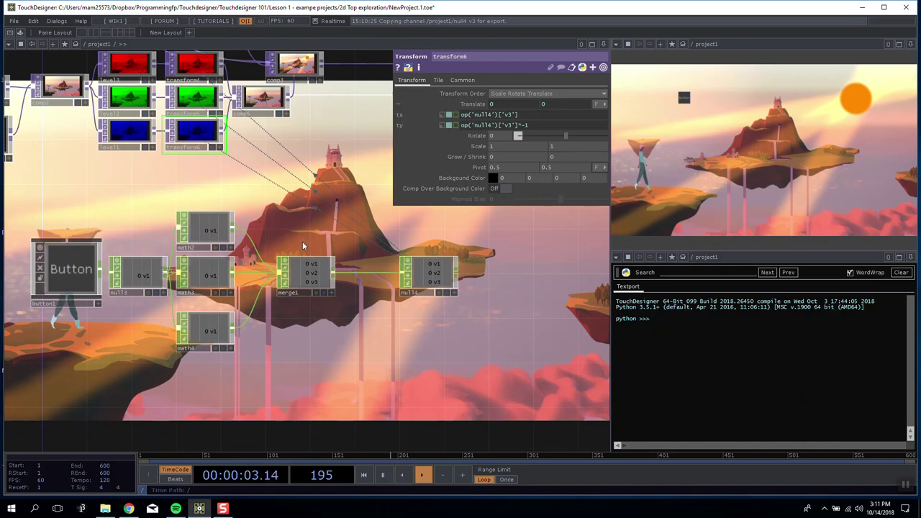
pyautogui.moveTo(297, 237); pyautogui.dragTo(305, 236)
pyautogui.moveTo(431, 261); pyautogui.dragTo(462, 262)
pyautogui.moveTo(321, 229); pyautogui.dragTo(260, 242)
pyautogui.moveTo(303, 285); pyautogui.dragTo(270, 285)
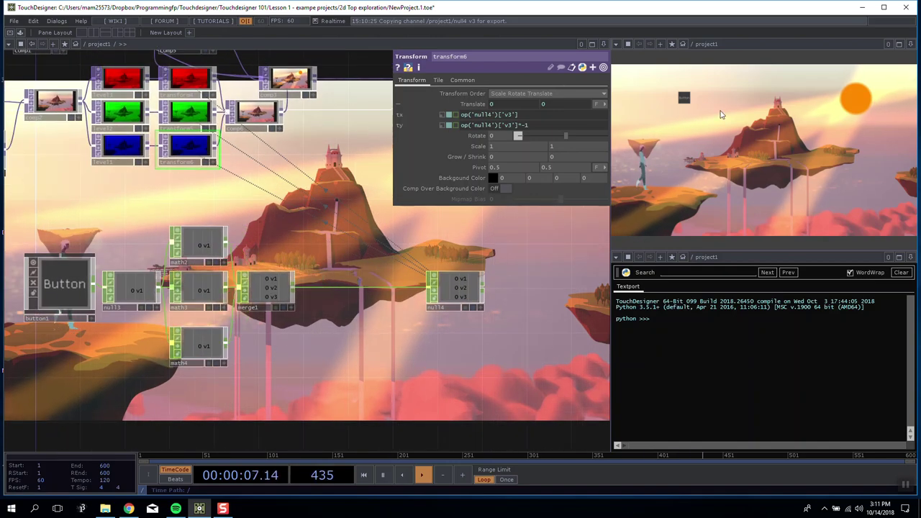
# Trigger the button in the rendered preview repeatedly to check the abrupt RGB split.
pyautogui.click(684, 100)
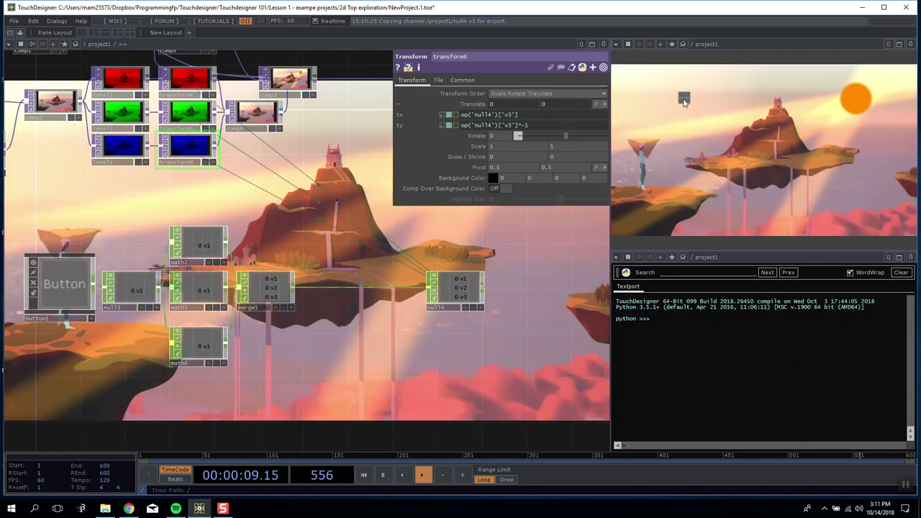
pyautogui.click(684, 101)
pyautogui.click(683, 101)
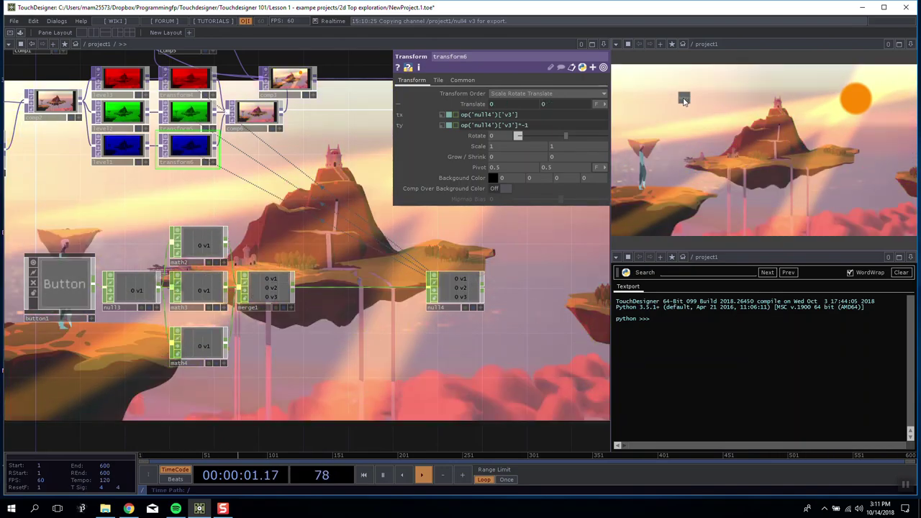
pyautogui.click(684, 100)
pyautogui.click(684, 101)
pyautogui.click(684, 101)
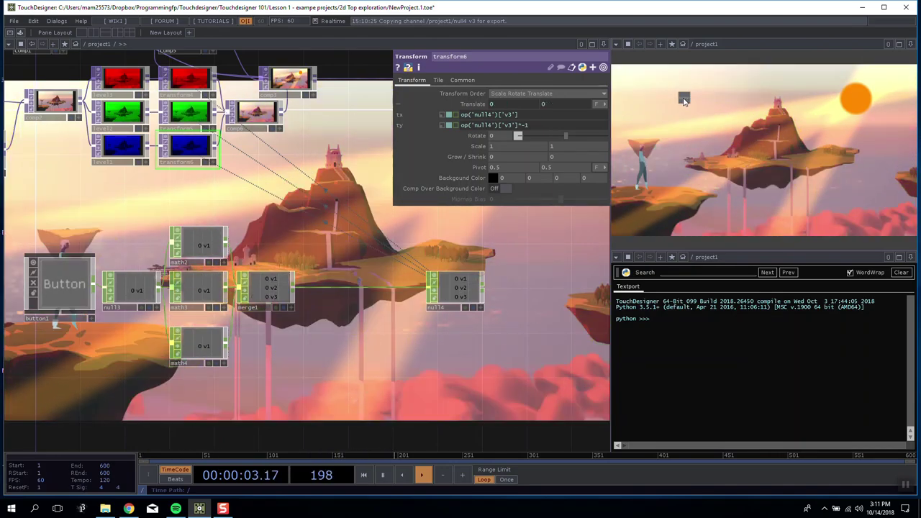
pyautogui.click(683, 101)
pyautogui.click(683, 100)
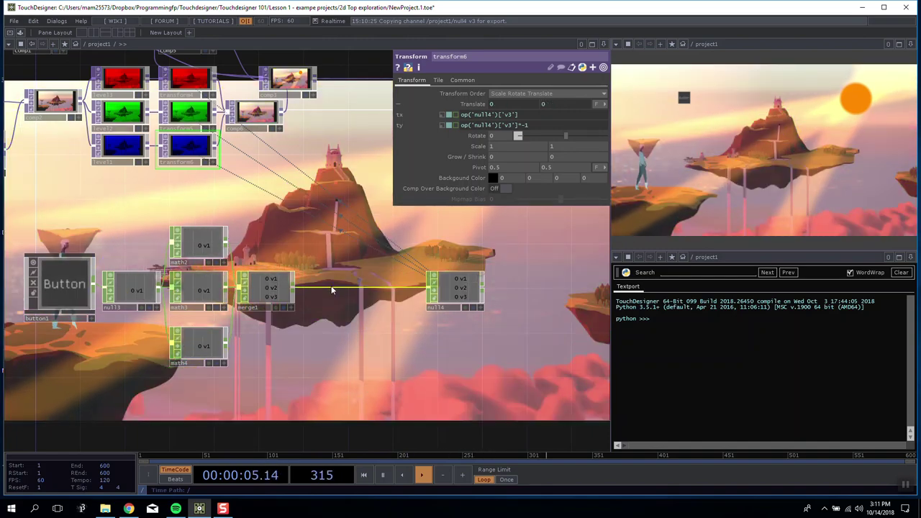
# Insert a Lag CHOP into the wire between merge1 and null4.
pyautogui.rightClick(332, 290)
pyautogui.click(360, 278)
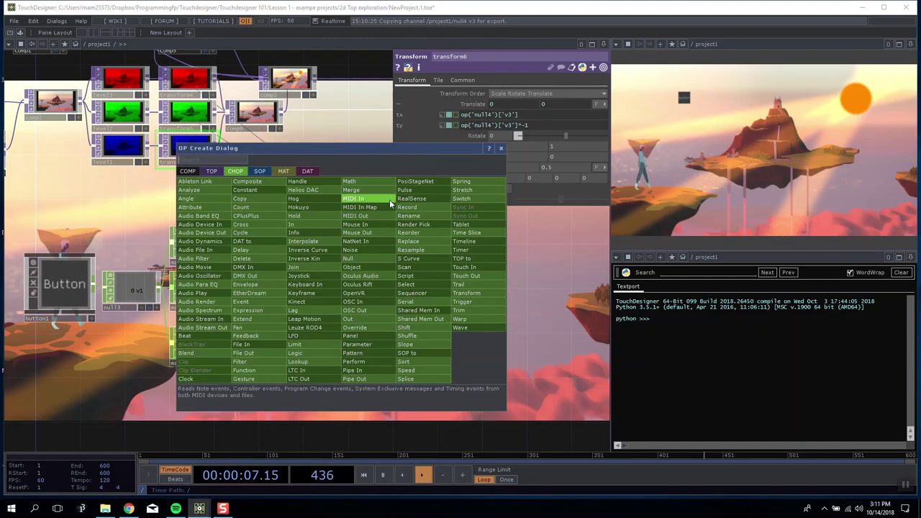
pyautogui.click(324, 311)
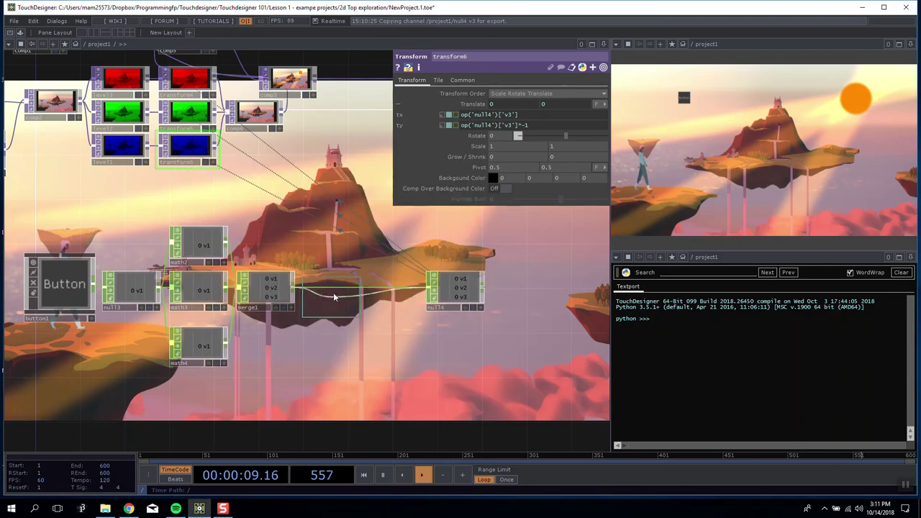
pyautogui.click(335, 294)
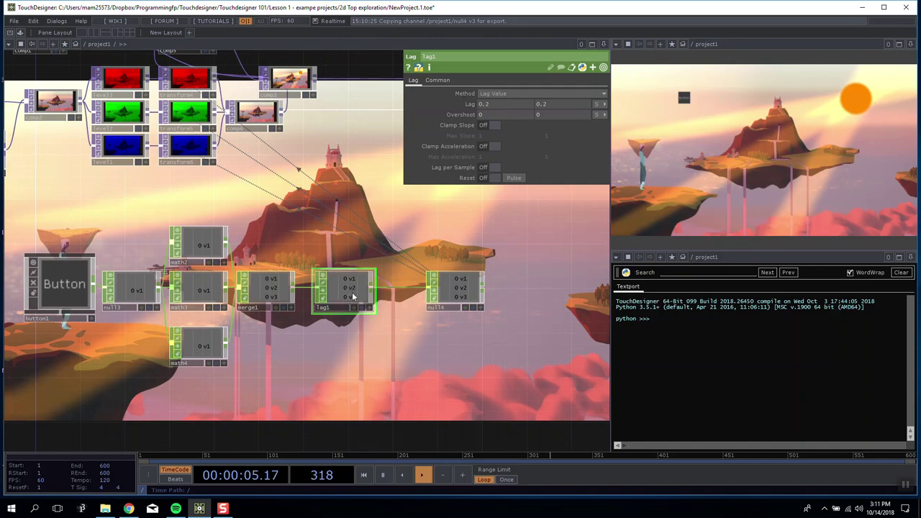
# Position lag1 and null4 closer together and trigger the preview button to test the lagged RGB split.
pyautogui.moveTo(352, 295); pyautogui.dragTo(364, 296)
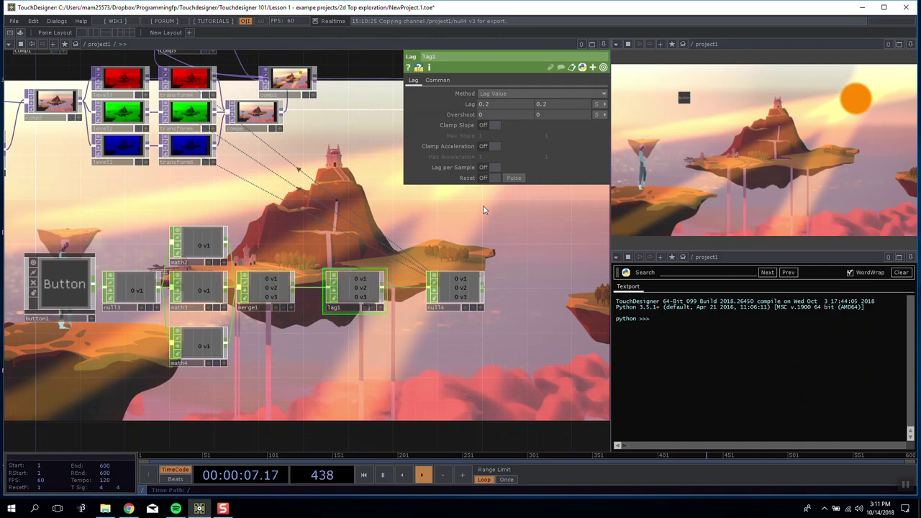
pyautogui.moveTo(484, 210); pyautogui.dragTo(526, 233)
pyautogui.moveTo(499, 309); pyautogui.dragTo(477, 310)
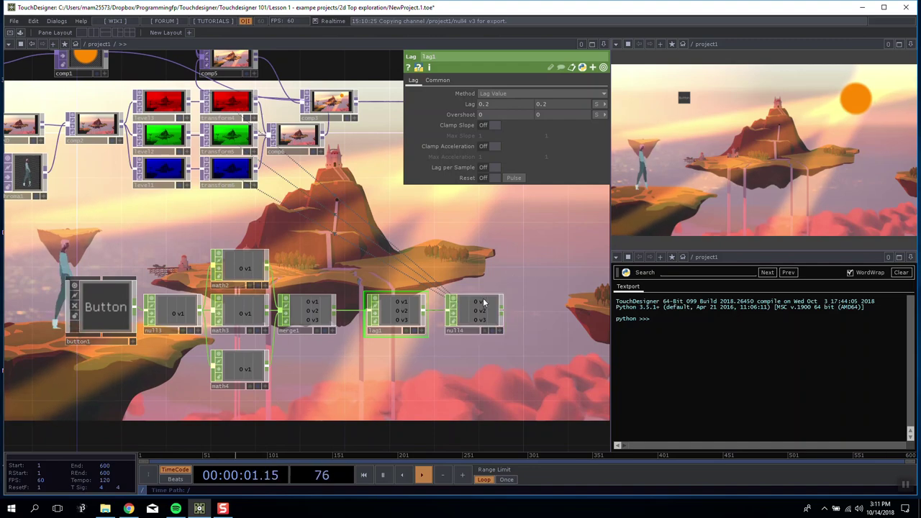
pyautogui.moveTo(440, 243); pyautogui.dragTo(444, 299)
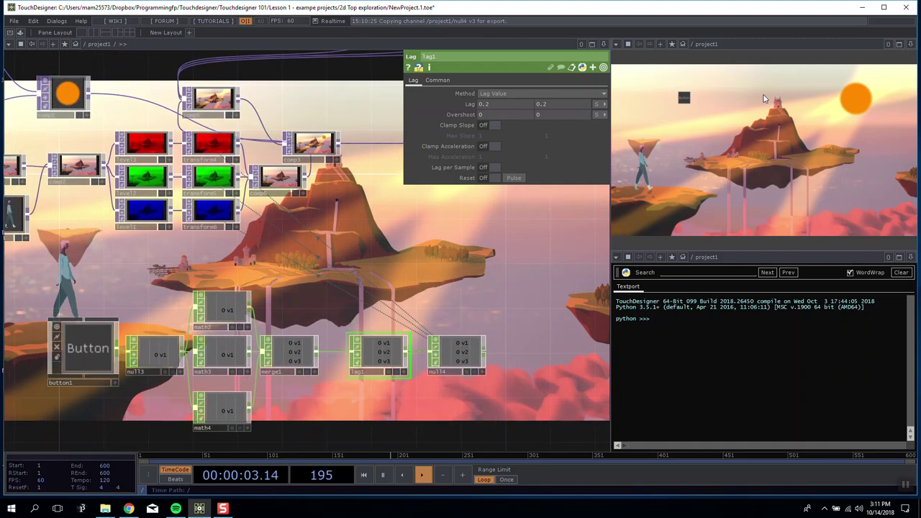
pyautogui.click(683, 100)
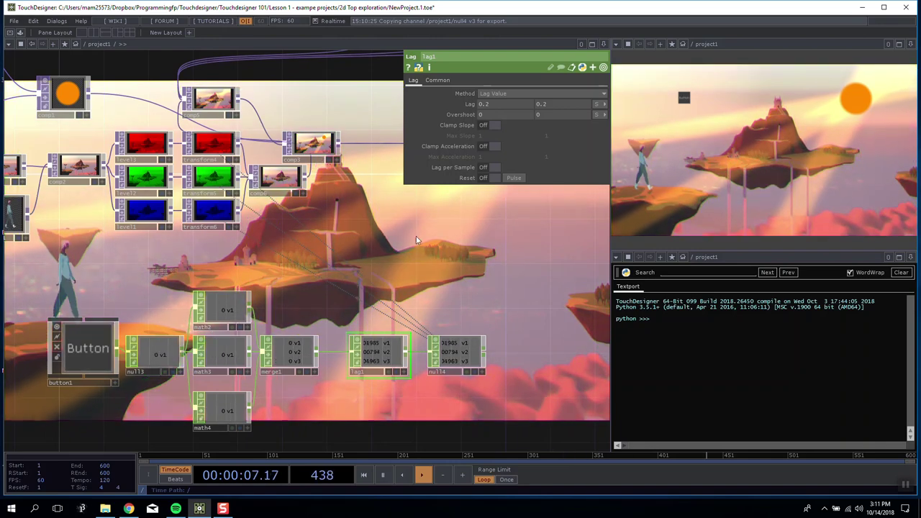
# Add a Trail CHOP fed by both null4 and merge1, and place it above lag1.
pyautogui.press('Tab')
pyautogui.click(534, 255)
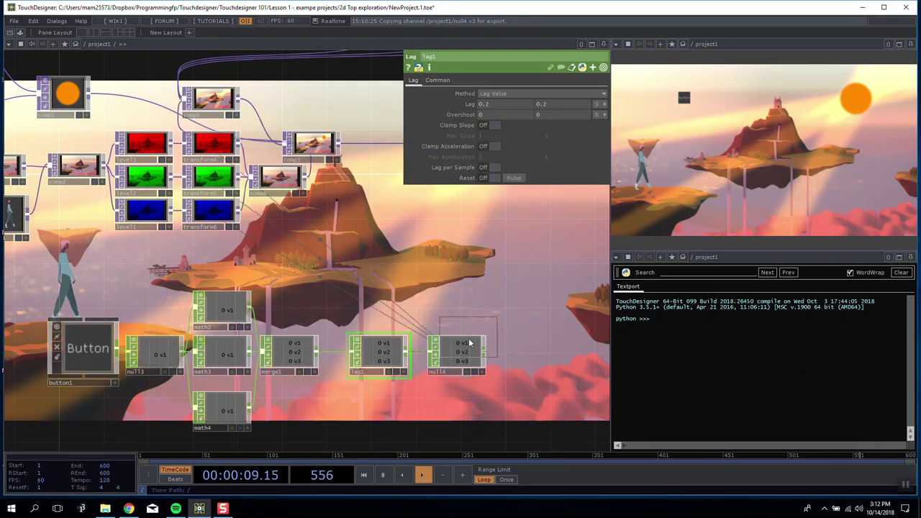
pyautogui.click(502, 274)
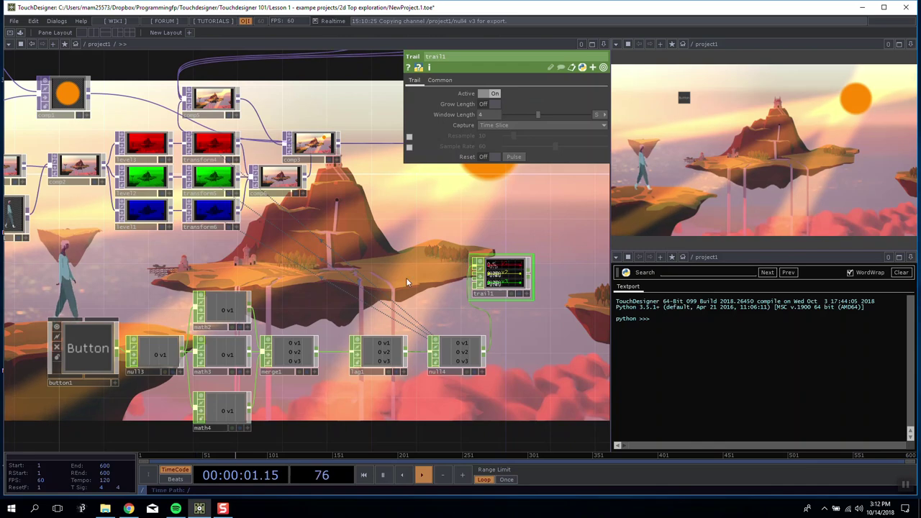
pyautogui.press('Tab')
pyautogui.press('Escape')
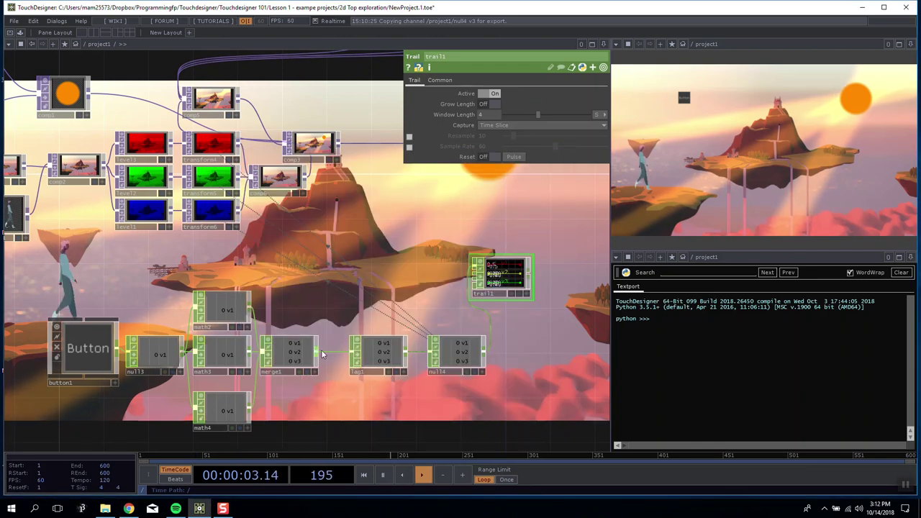
pyautogui.moveTo(473, 274); pyautogui.dragTo(475, 274)
pyautogui.moveTo(506, 279); pyautogui.dragTo(374, 280)
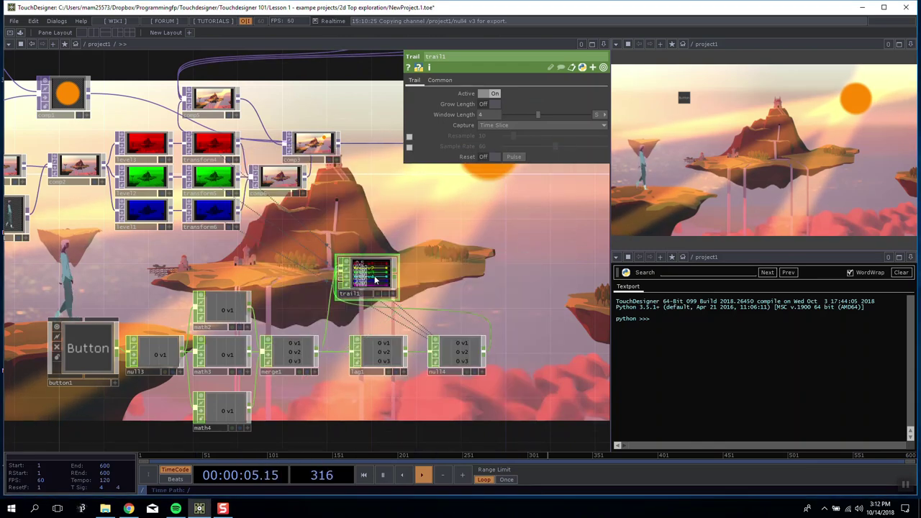
# Compare the lagged and unlagged channel curves in trail1 while triggering the preview button.
pyautogui.scroll(5, 374, 280)
pyautogui.moveTo(374, 273); pyautogui.dragTo(254, 212, button='middle')
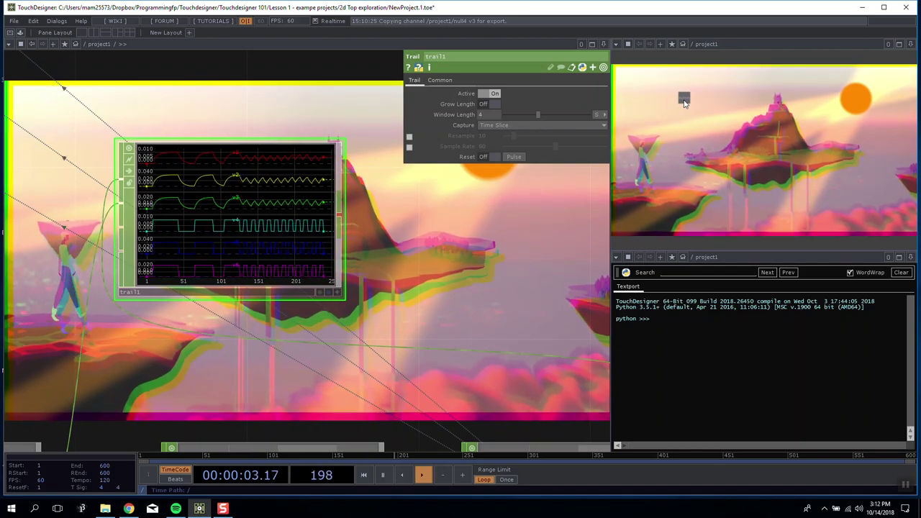
pyautogui.scroll(-5, 449, 263)
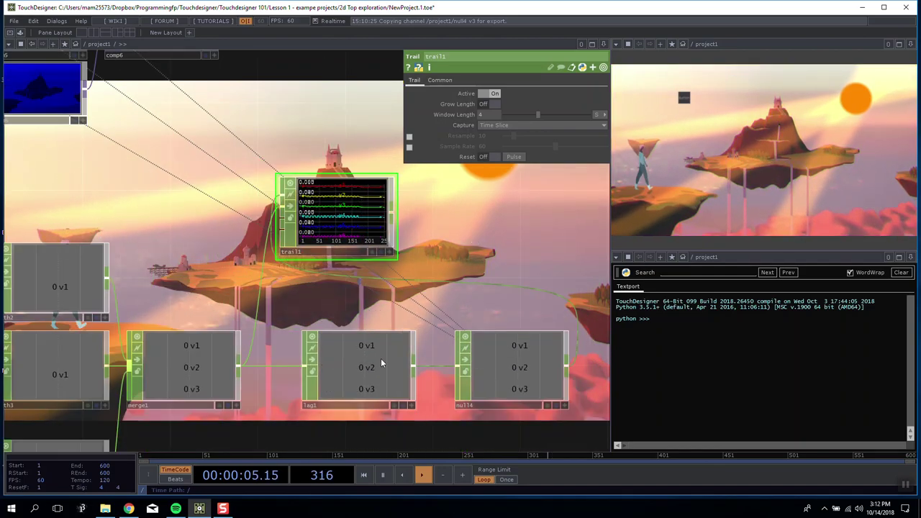
# Set both Lag values of lag1 to 0.4 and test the slower response with the button and trail1.
pyautogui.click(381, 364)
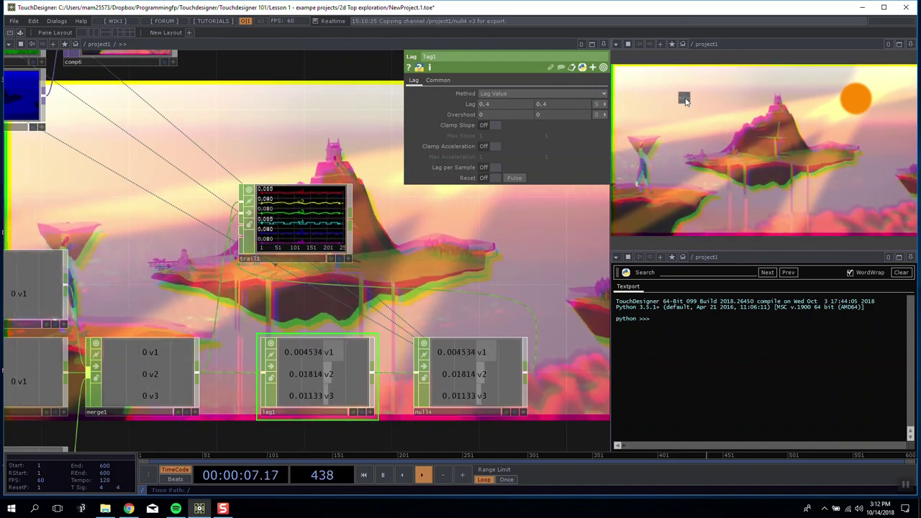
pyautogui.click(686, 99)
pyautogui.scroll(4, 294, 217)
pyautogui.click(685, 97)
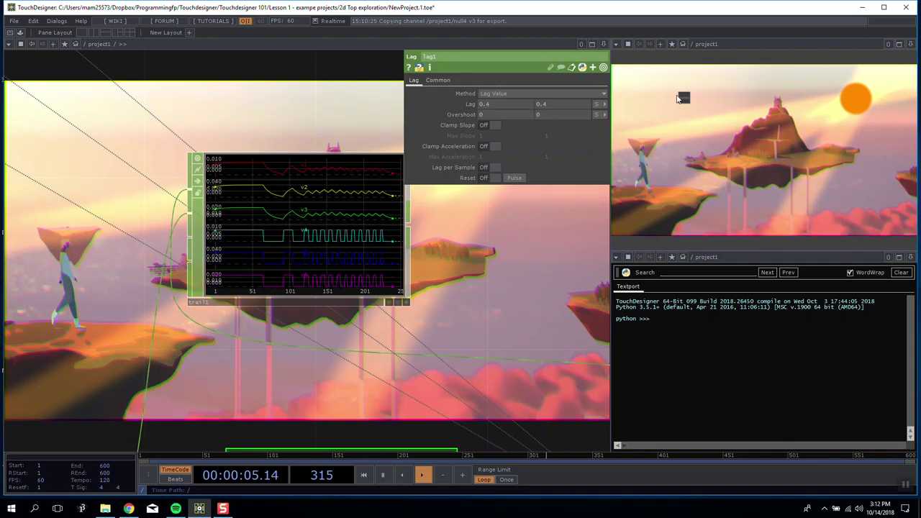
pyautogui.scroll(5, 364, 187)
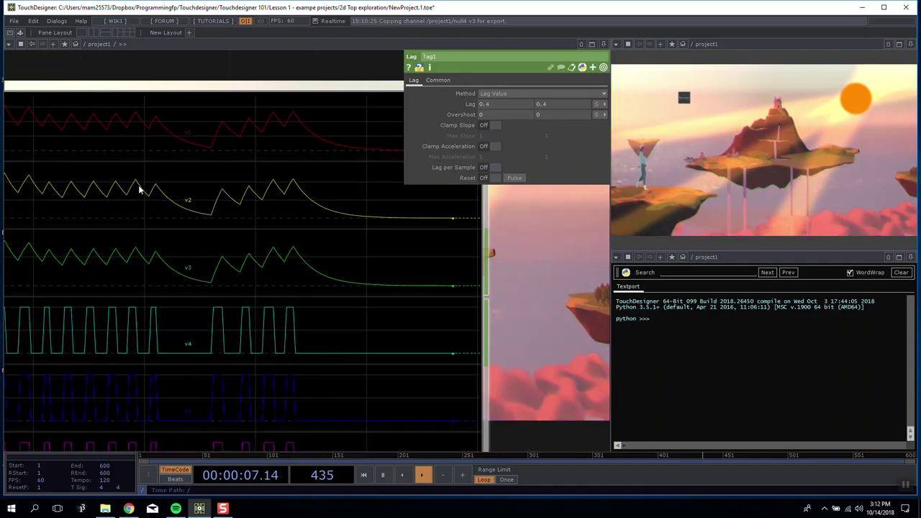
pyautogui.scroll(-3, 79, 186)
# Set both Lag values of lag1 to 0.2.
pyautogui.moveTo(298, 233); pyautogui.dragTo(483, 234)
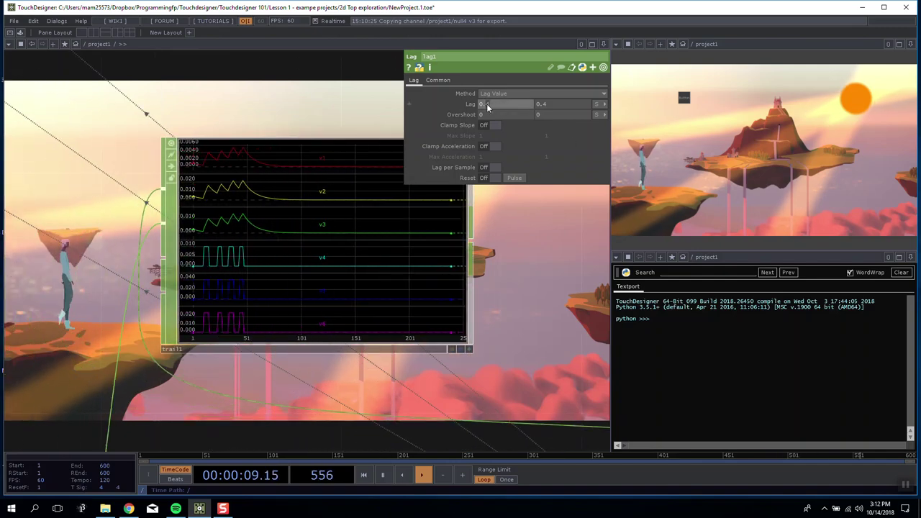
pyautogui.write('2')
pyautogui.moveTo(552, 105); pyautogui.dragTo(545, 106)
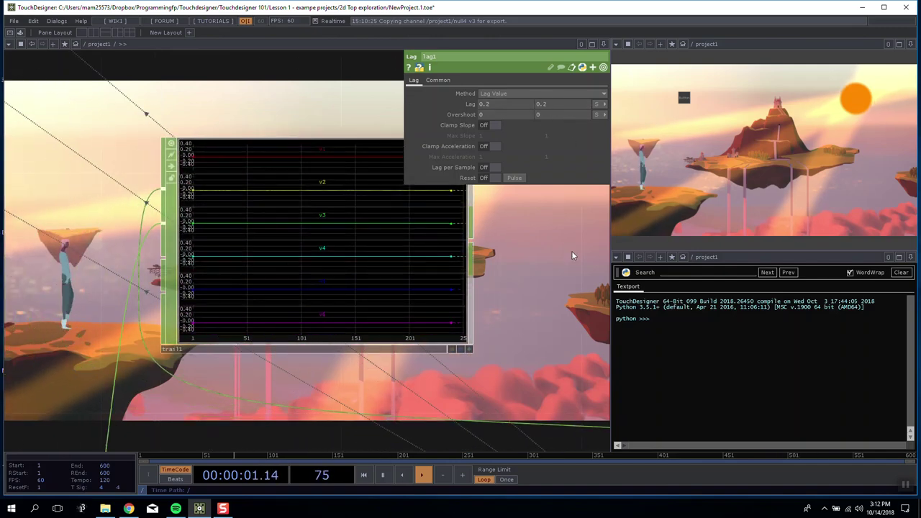
# Trigger the preview button repeatedly and examine the response curves of all channels in trail1.
pyautogui.moveTo(573, 256); pyautogui.dragTo(479, 249)
pyautogui.click(685, 99)
pyautogui.click(684, 99)
pyautogui.click(685, 99)
pyautogui.click(685, 98)
pyautogui.click(684, 98)
pyautogui.click(685, 99)
pyautogui.moveTo(580, 210); pyautogui.dragTo(518, 323, button='middle')
pyautogui.click(680, 100)
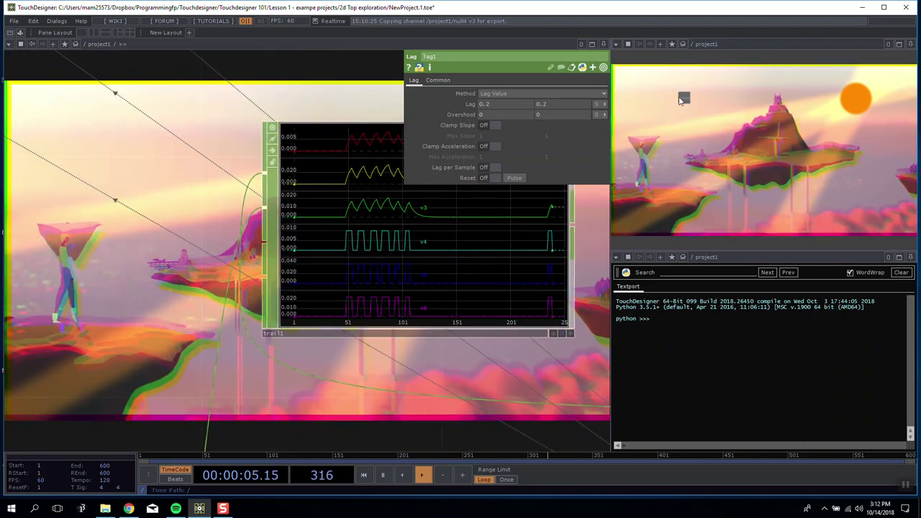
pyautogui.scroll(-2, 568, 273)
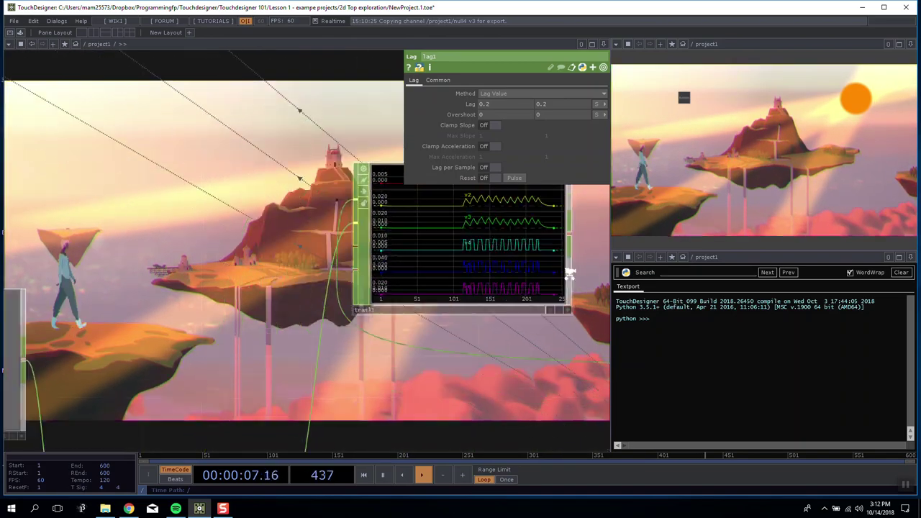
# Delete the trail1 operator from the network.
pyautogui.scroll(-2, 570, 274)
pyautogui.moveTo(570, 274); pyautogui.dragTo(361, 243)
pyautogui.click(283, 230)
pyautogui.press('Delete')
pyautogui.scroll(-4, 440, 218)
# Review the CHOP chain from button1 through the Math, merge1 and lag1 operators to null4 while triggering the preview button.
pyautogui.moveTo(440, 217); pyautogui.dragTo(362, 158)
pyautogui.scroll(-1, 372, 198)
pyautogui.moveTo(371, 199); pyautogui.dragTo(475, 196)
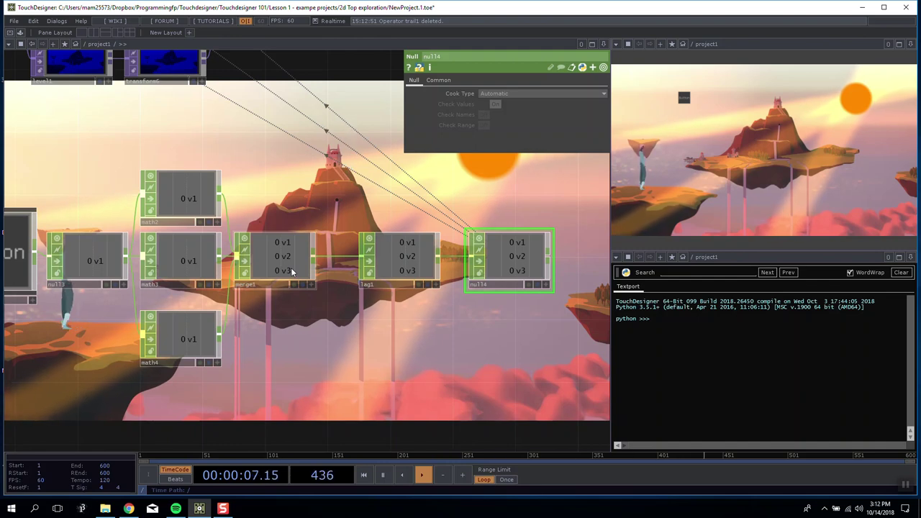
pyautogui.moveTo(298, 223); pyautogui.dragTo(427, 213)
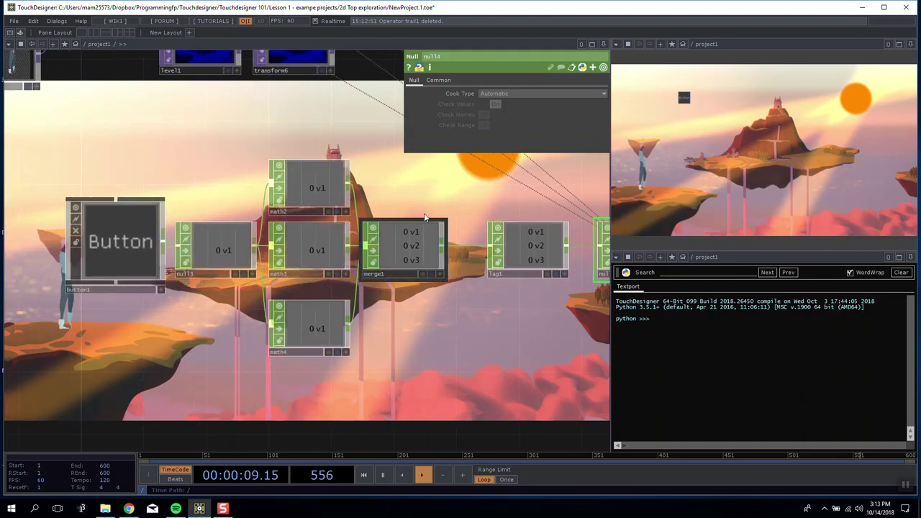
pyautogui.click(340, 194)
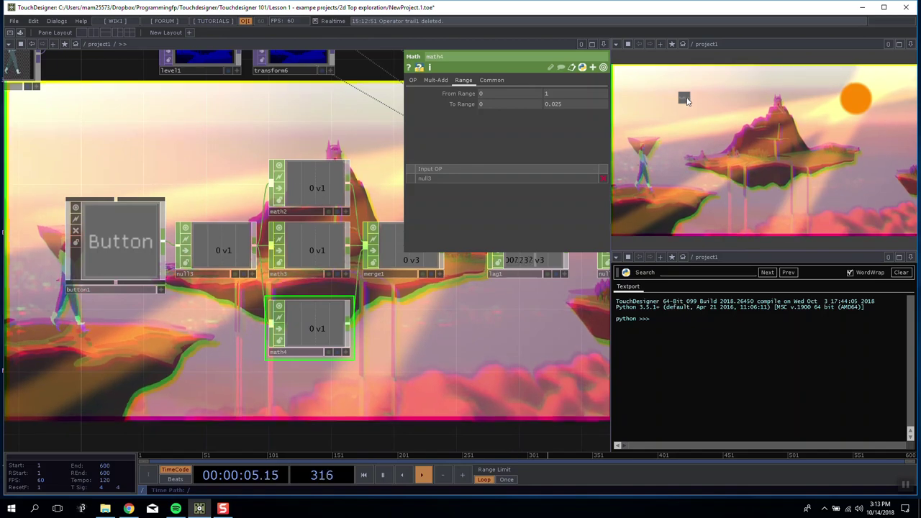
pyautogui.scroll(-4, 444, 317)
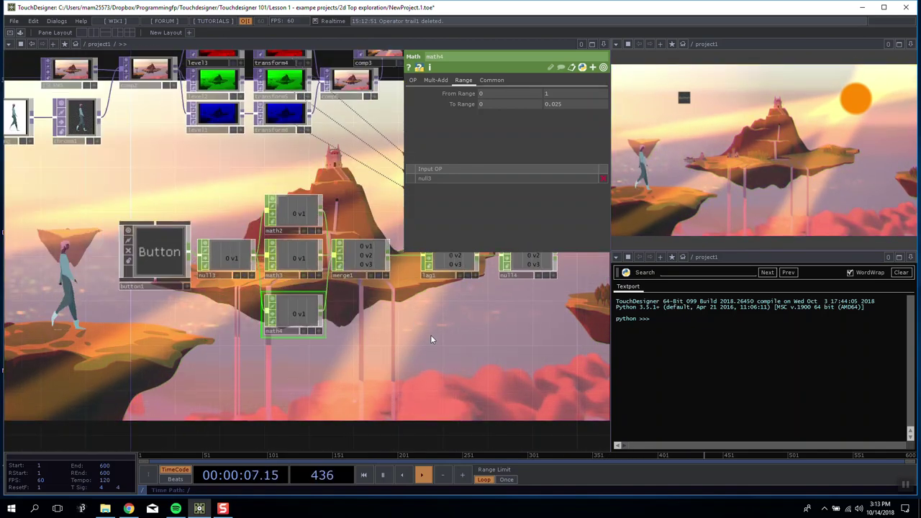
pyautogui.moveTo(431, 336); pyautogui.dragTo(364, 278)
pyautogui.moveTo(310, 128); pyautogui.dragTo(342, 130)
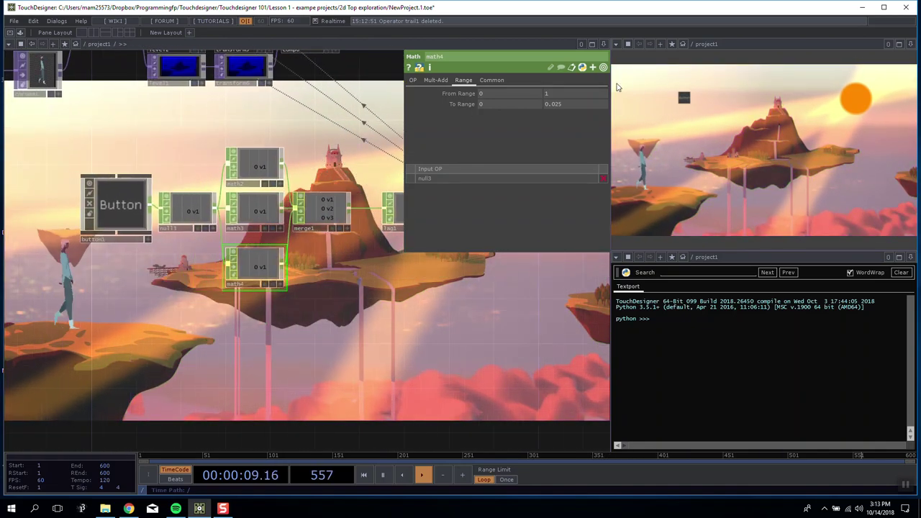
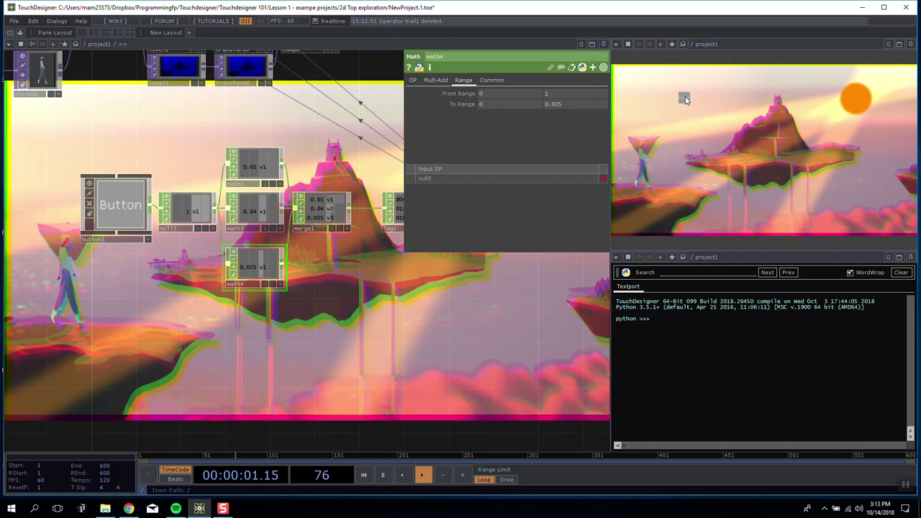
pyautogui.moveTo(446, 301); pyautogui.dragTo(420, 322)
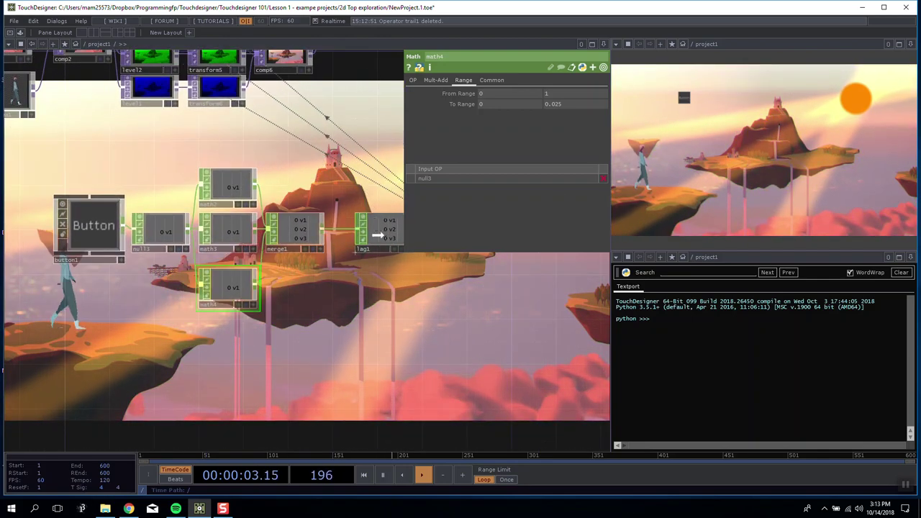
pyautogui.moveTo(294, 317); pyautogui.dragTo(318, 285)
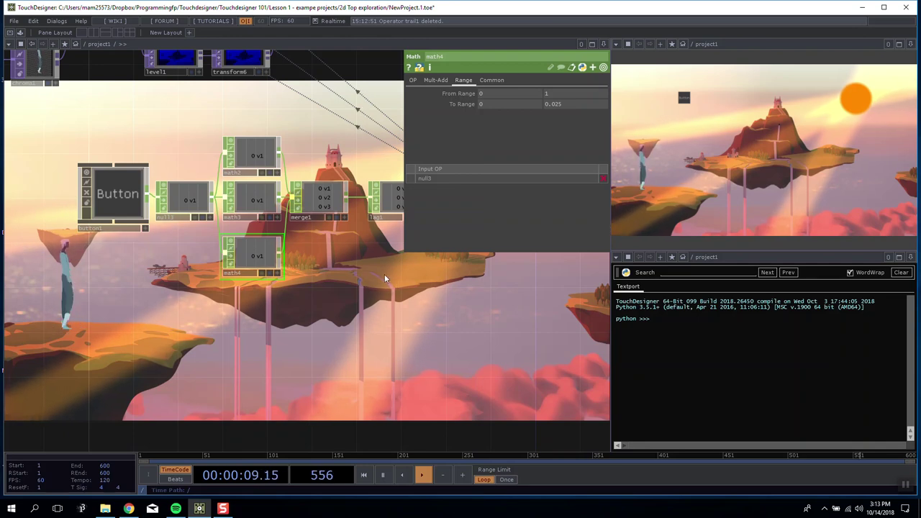
pyautogui.moveTo(352, 257); pyautogui.dragTo(313, 282)
pyautogui.moveTo(310, 248); pyautogui.dragTo(191, 113)
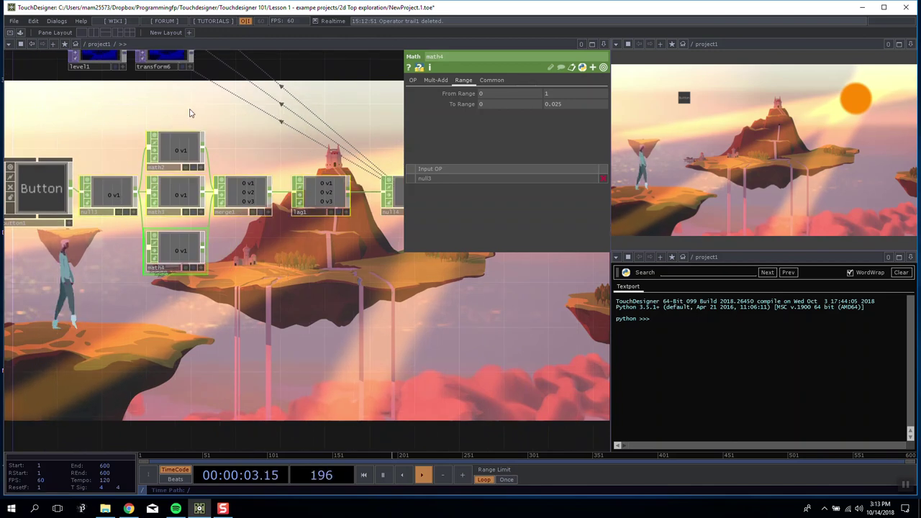
pyautogui.scroll(-5, 327, 283)
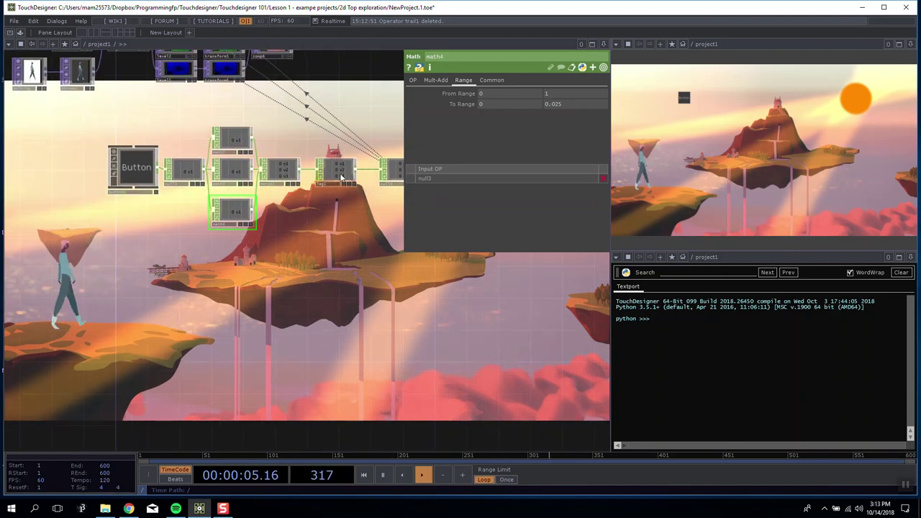
# Create a second Button COMP and place it below the button1 chain.
pyautogui.click(335, 164)
pyautogui.press('Tab')
pyautogui.click(43, 200)
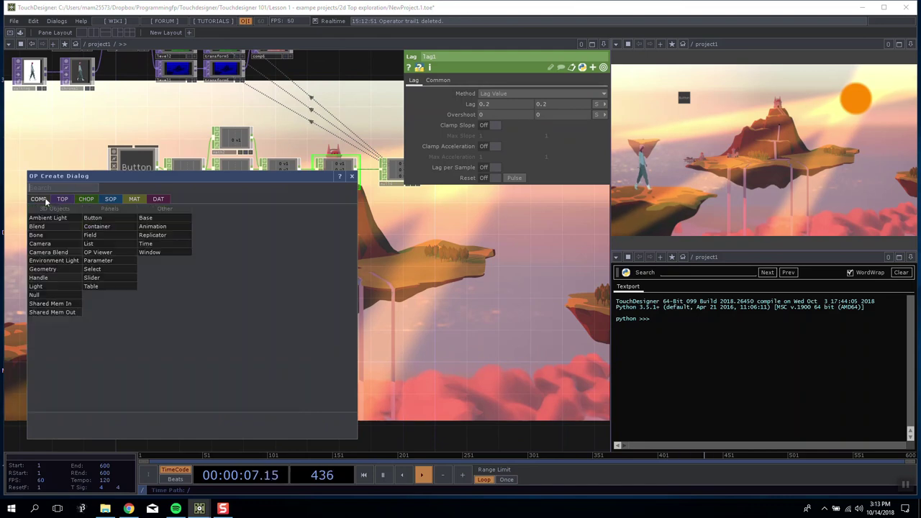
pyautogui.click(101, 218)
pyautogui.click(158, 294)
pyautogui.moveTo(158, 294); pyautogui.dragTo(129, 305)
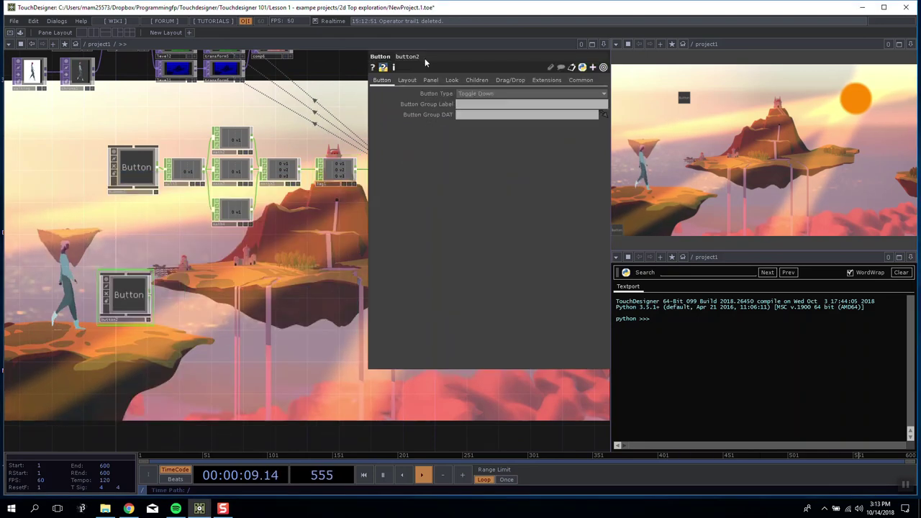
# Set the layout of button2 to a width of 172 and position it at X 226, Y 453.
pyautogui.click(408, 80)
pyautogui.moveTo(489, 116); pyautogui.dragTo(498, 95)
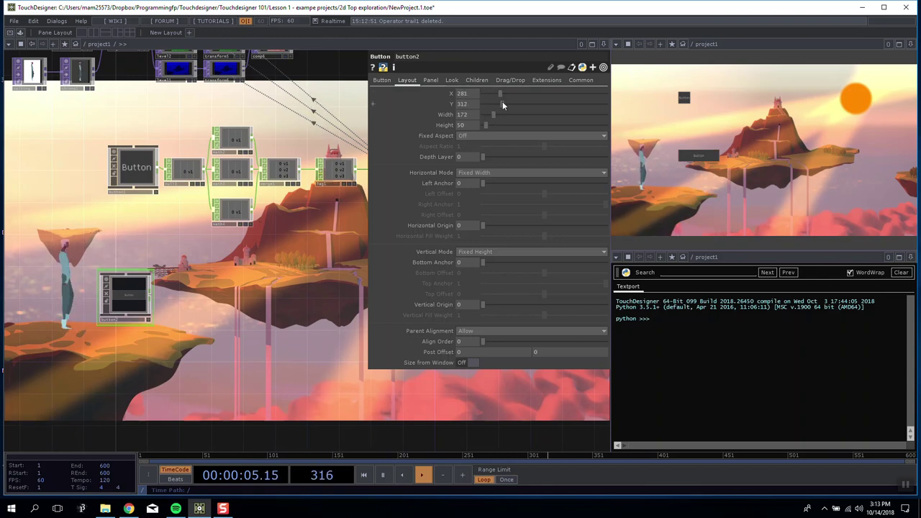
pyautogui.moveTo(503, 105)
pyautogui.mouseDown()
pyautogui.moveTo(510, 104)
pyautogui.moveTo(495, 94)
pyautogui.mouseUp()
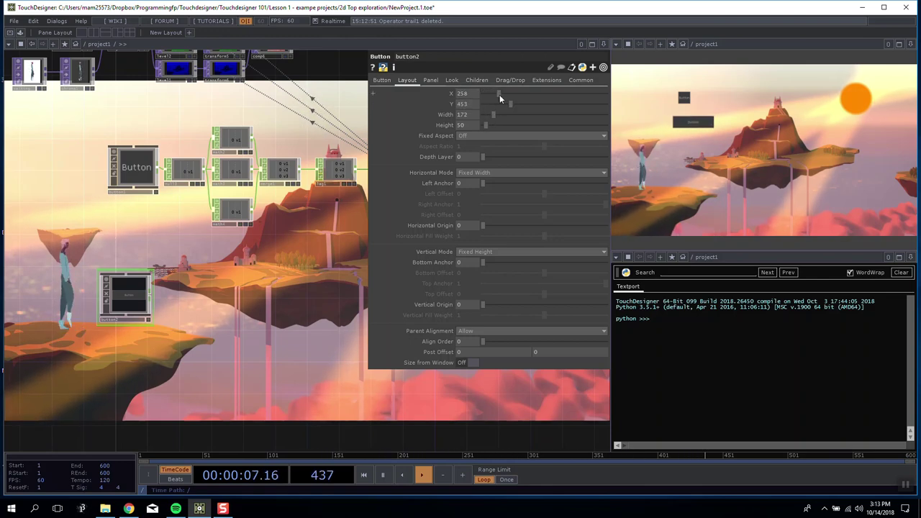
# Set the text of the bg Text TOP inside button2 to "Random Gen Button" and return to the project1 network.
pyautogui.scroll(8, 134, 288)
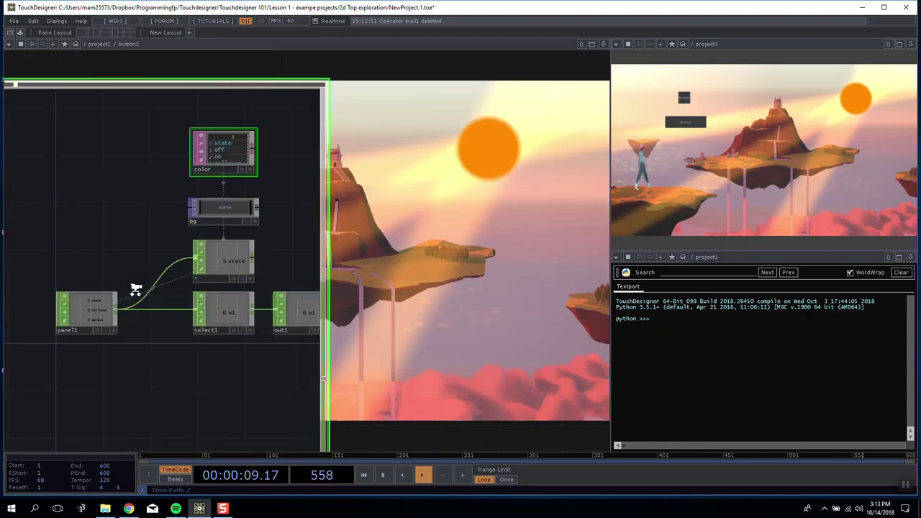
pyautogui.click(225, 222)
pyautogui.scroll(3, 223, 226)
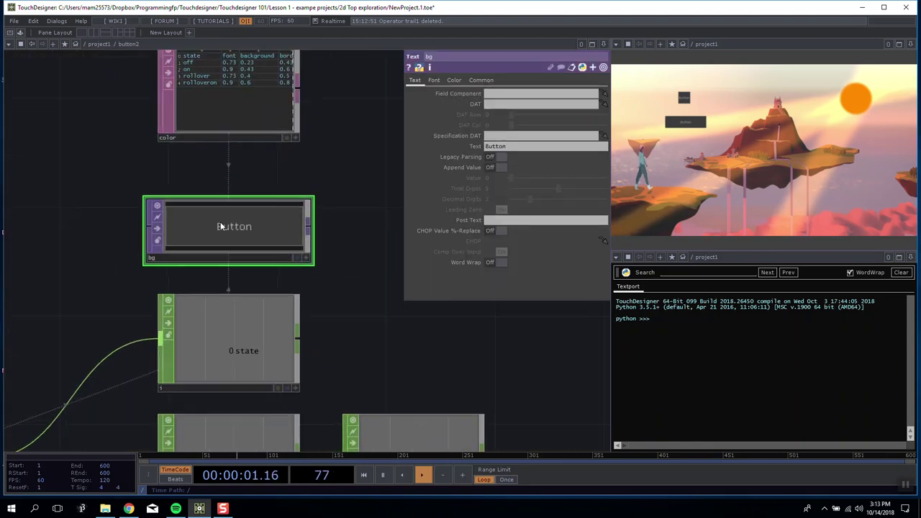
pyautogui.scroll(-2, 222, 223)
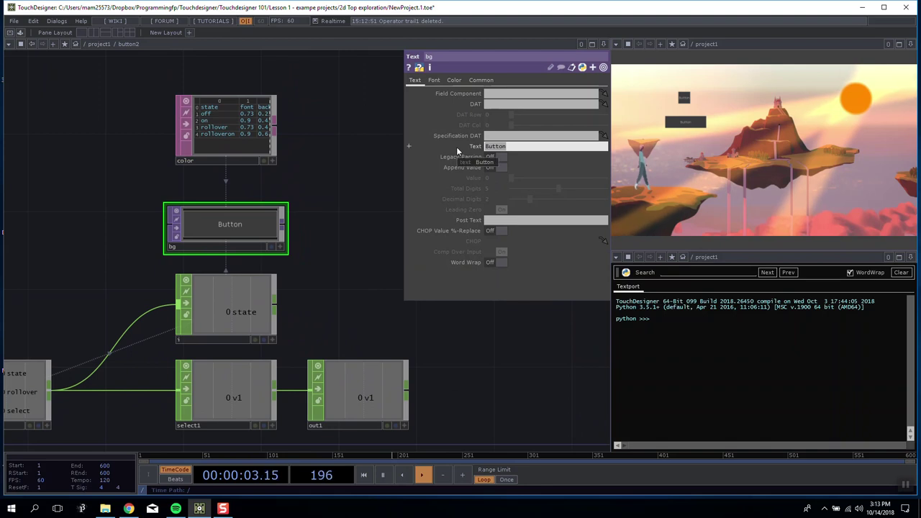
pyautogui.write('Random')
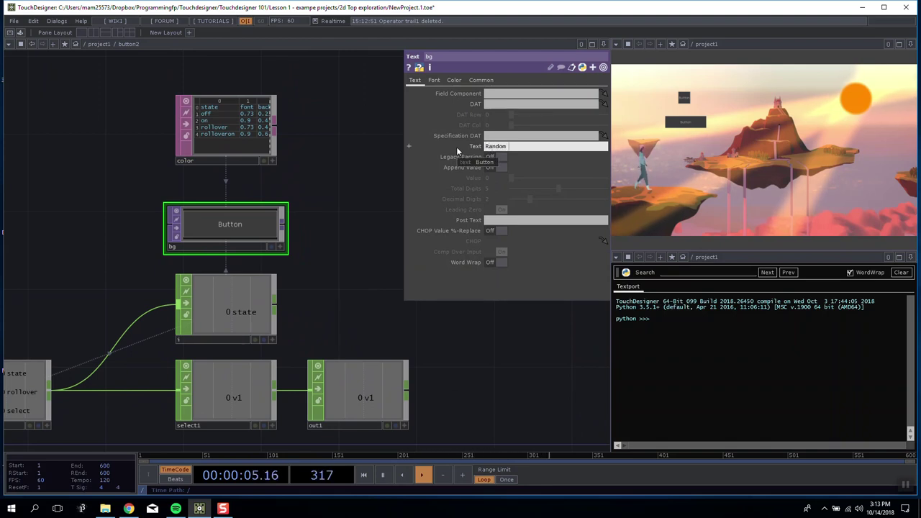
pyautogui.write(' Gen Button')
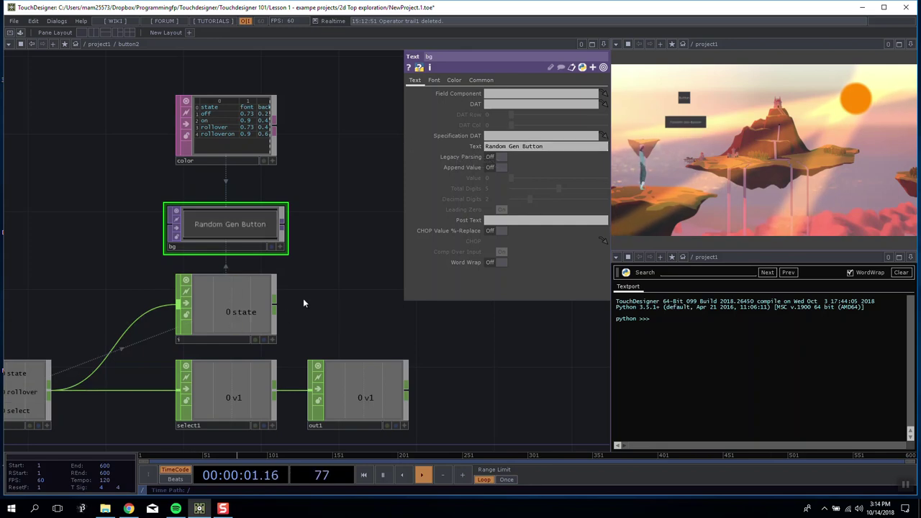
pyautogui.press('F1')
pyautogui.press('Escape')
pyautogui.scroll(-5, 263, 277)
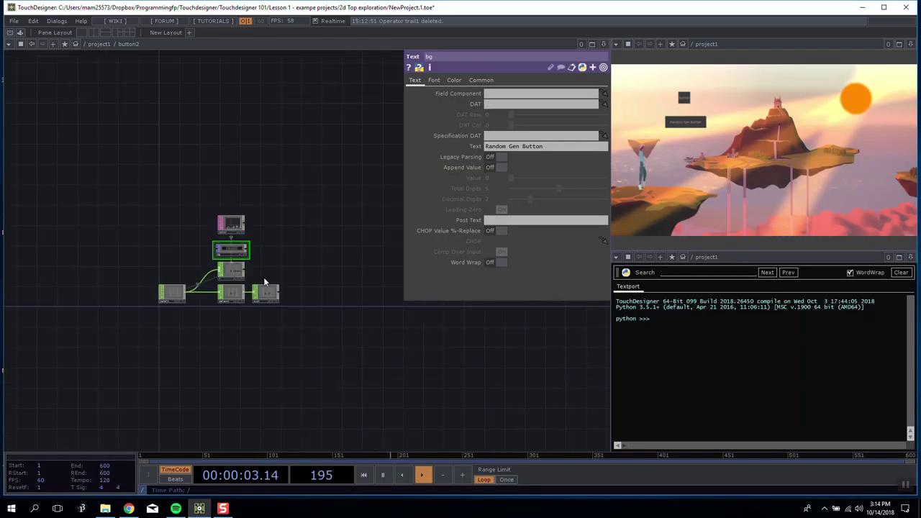
pyautogui.scroll(-8, 264, 277)
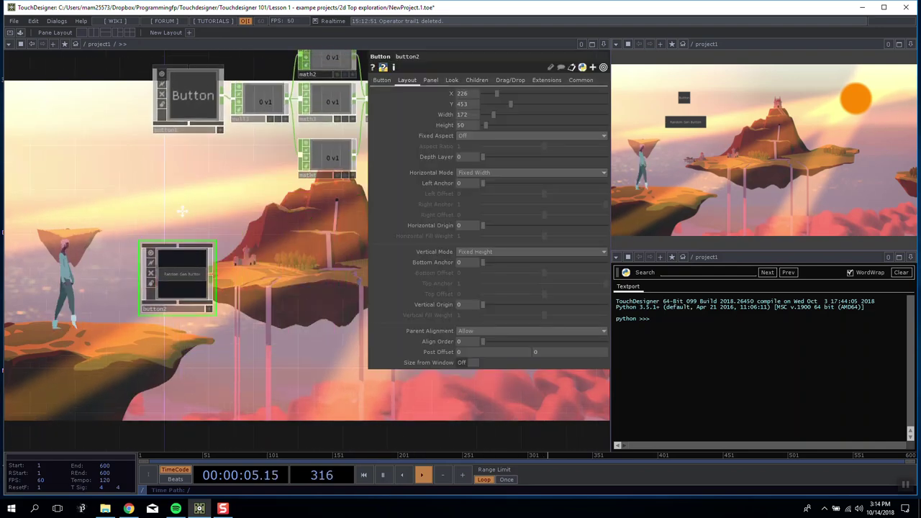
# Connect a new Null CHOP to the output of button2.
pyautogui.moveTo(182, 211); pyautogui.dragTo(152, 231)
pyautogui.moveTo(158, 290)
pyautogui.mouseDown()
pyautogui.moveTo(154, 280)
pyautogui.moveTo(168, 290)
pyautogui.mouseUp()
pyautogui.moveTo(195, 301); pyautogui.dragTo(140, 301)
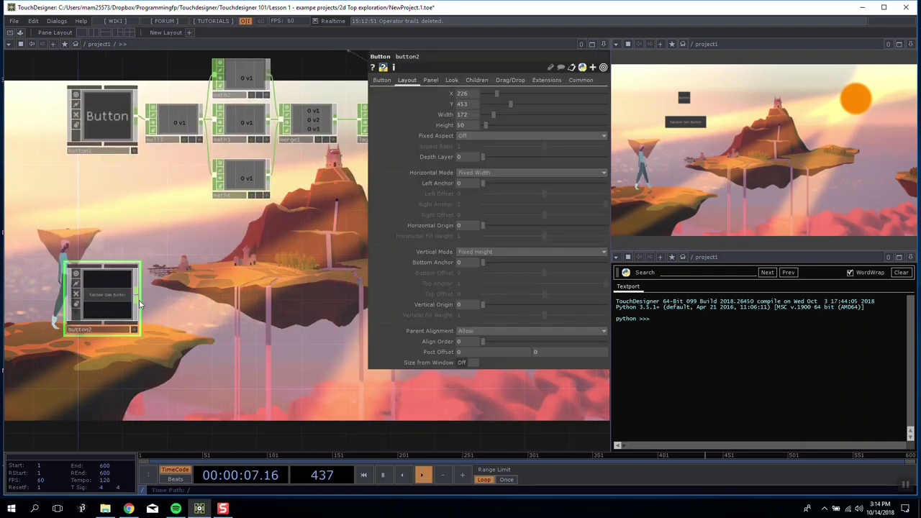
pyautogui.rightClick(140, 305)
pyautogui.click(213, 238)
pyautogui.click(183, 297)
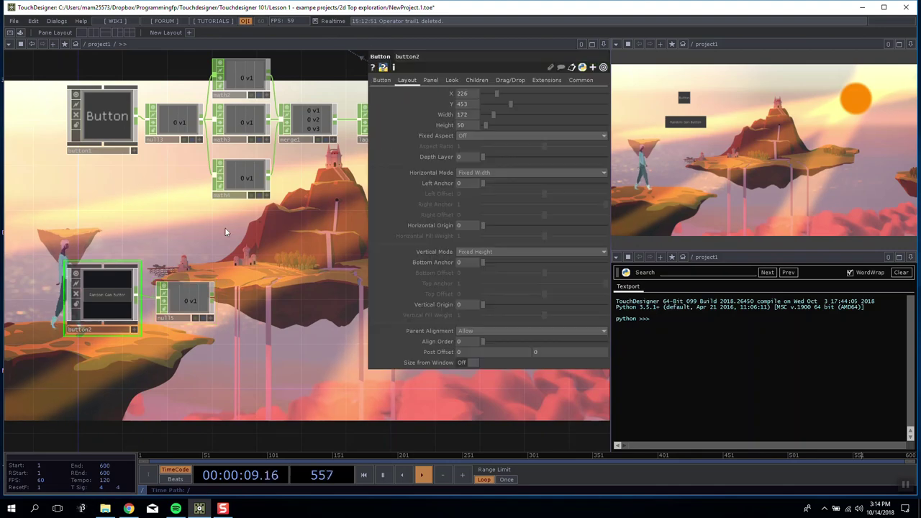
# Set the Button Type of button2 to Momentary and test both buttons in the preview.
pyautogui.click(381, 80)
pyautogui.click(488, 94)
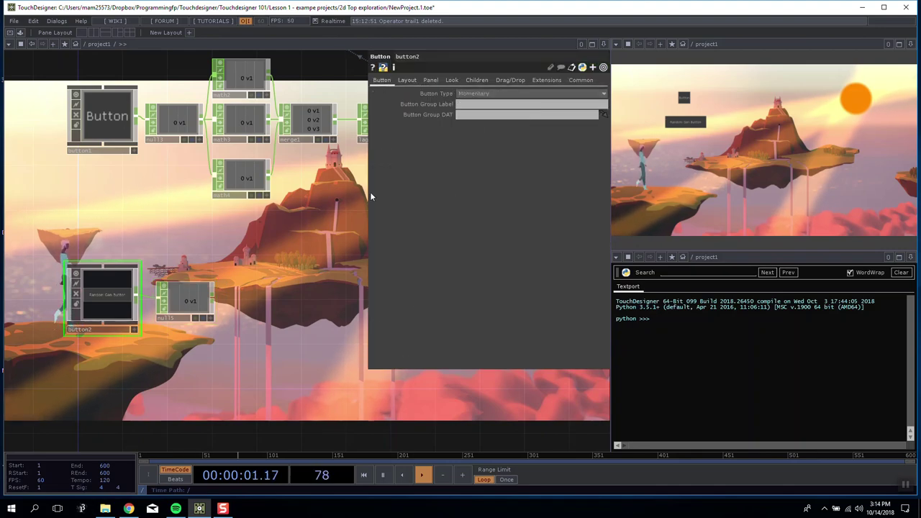
pyautogui.moveTo(215, 245); pyautogui.dragTo(256, 229)
pyautogui.click(684, 101)
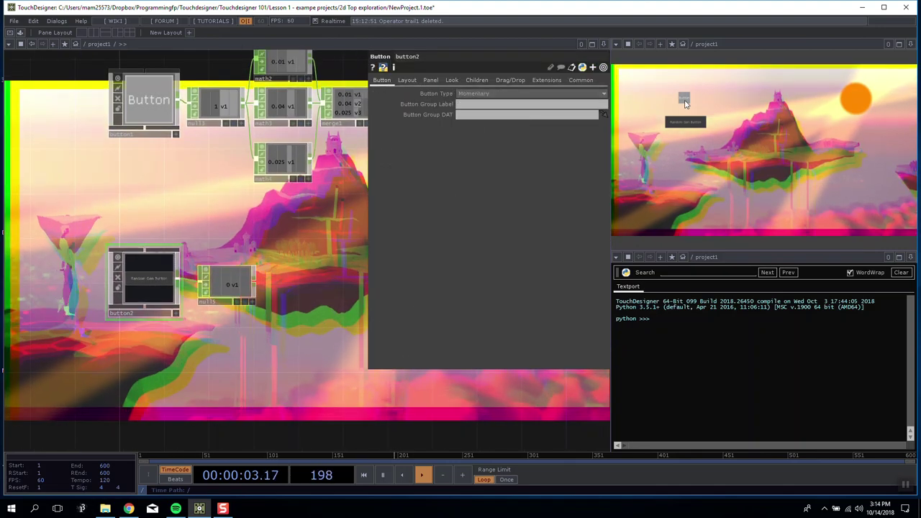
pyautogui.click(684, 125)
pyautogui.click(684, 126)
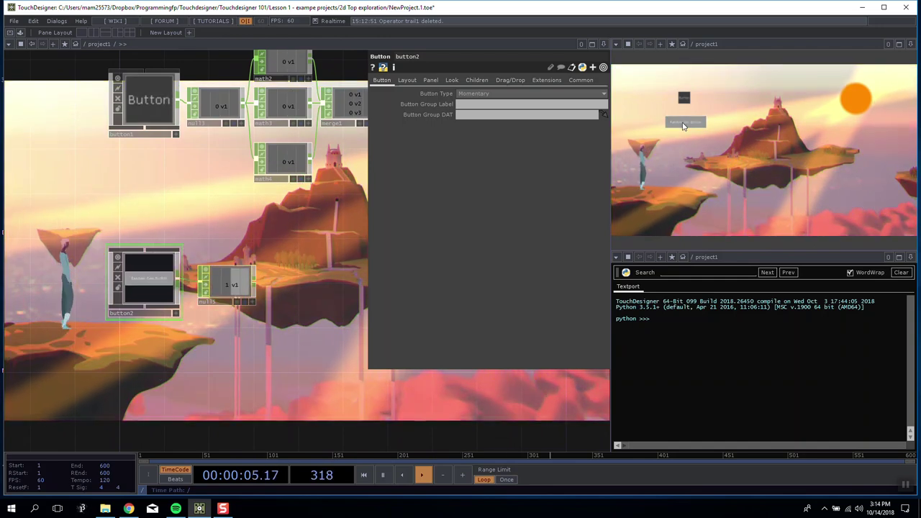
pyautogui.click(683, 126)
pyautogui.click(684, 126)
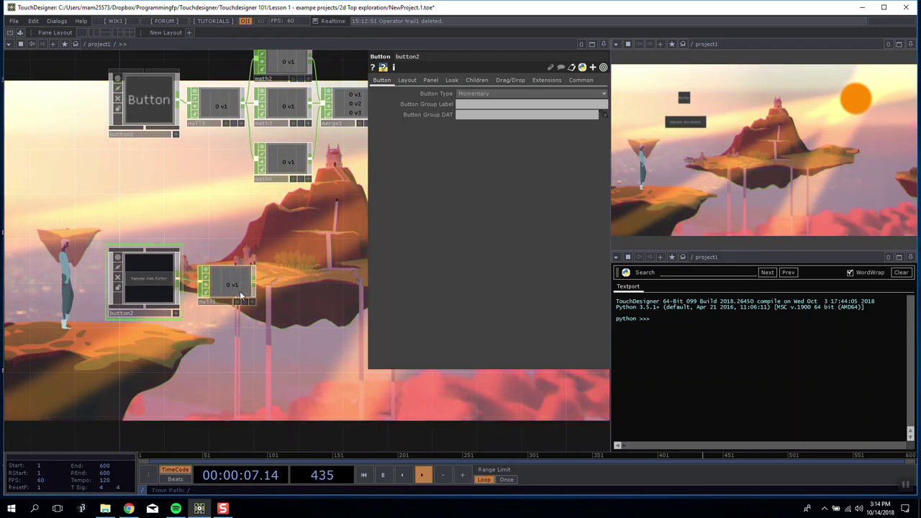
# Open the operator creation dialog and look over the DAT family.
pyautogui.press('Tab')
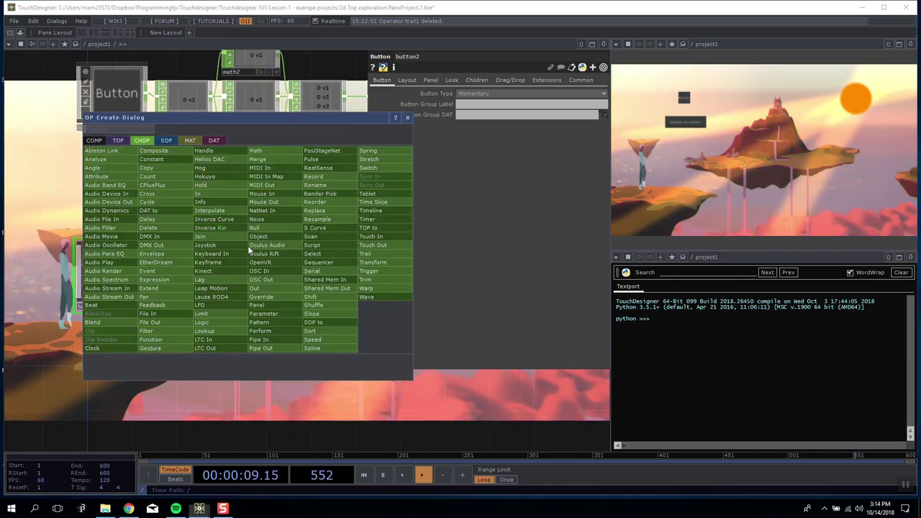
pyautogui.click(214, 140)
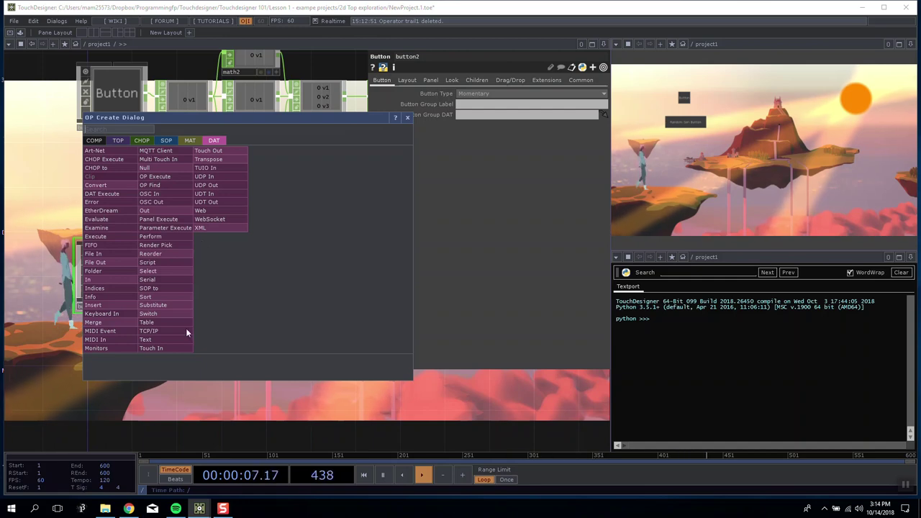
# Switch to Chrome and run a web search for "derivatve dats" to find documentation on DATs.
pyautogui.click(130, 509)
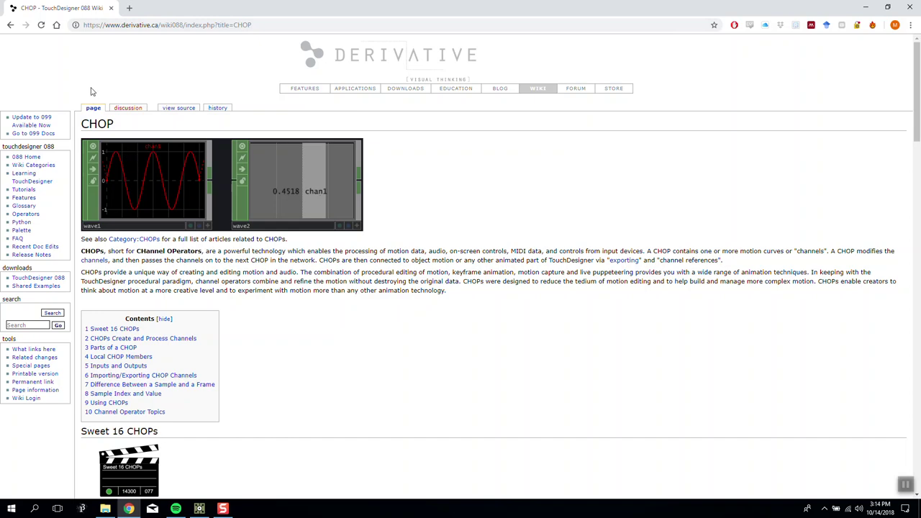
pyautogui.click(135, 25)
pyautogui.write('dats')
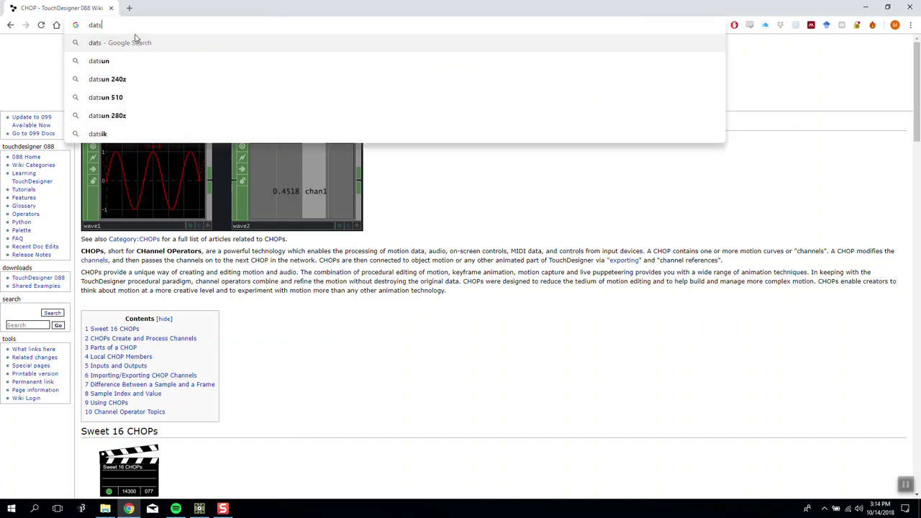
pyautogui.press('BackSpace')
pyautogui.press('BackSpace')
pyautogui.press('BackSpace')
pyautogui.press('BackSpace')
pyautogui.write('derivatv')
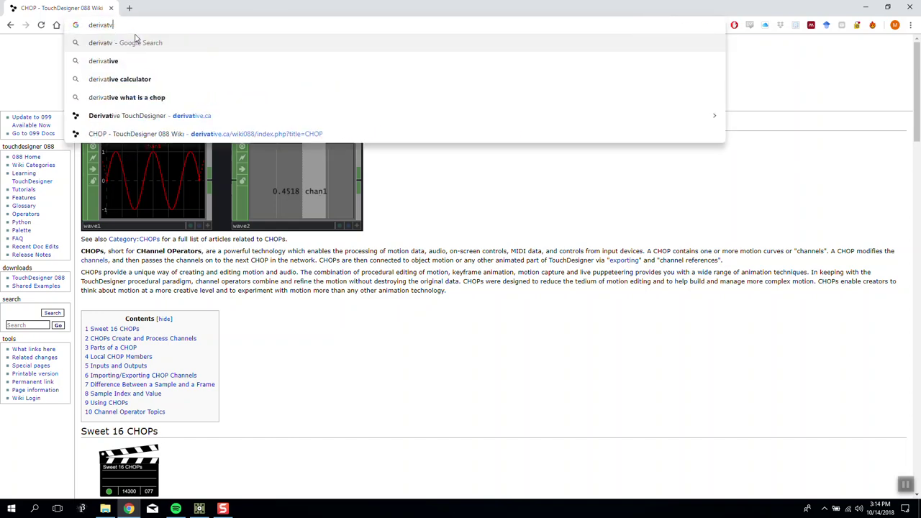
pyautogui.write('e dats')
pyautogui.press('Return')
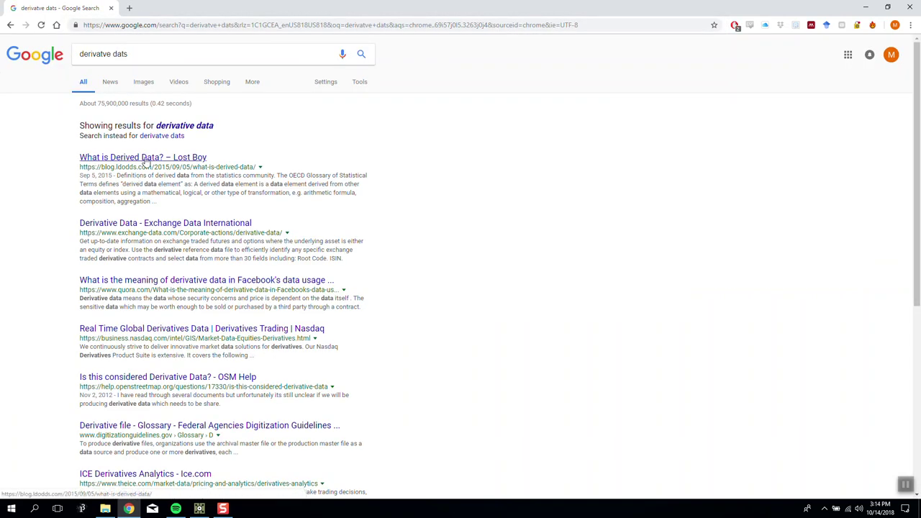
# Search again for "derivatve dat" and switch to the corrected query "derivative data".
pyautogui.click(144, 51)
pyautogui.press('BackSpace')
pyautogui.press('Return')
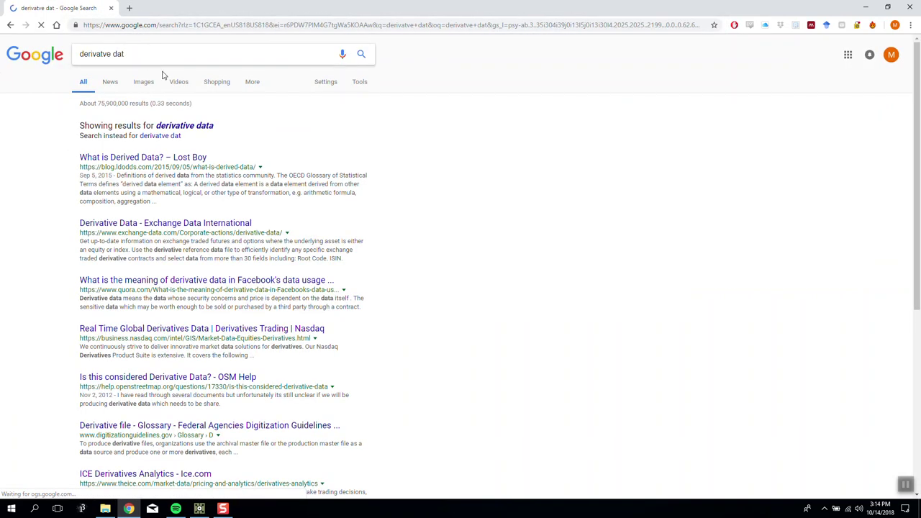
pyautogui.click(111, 54)
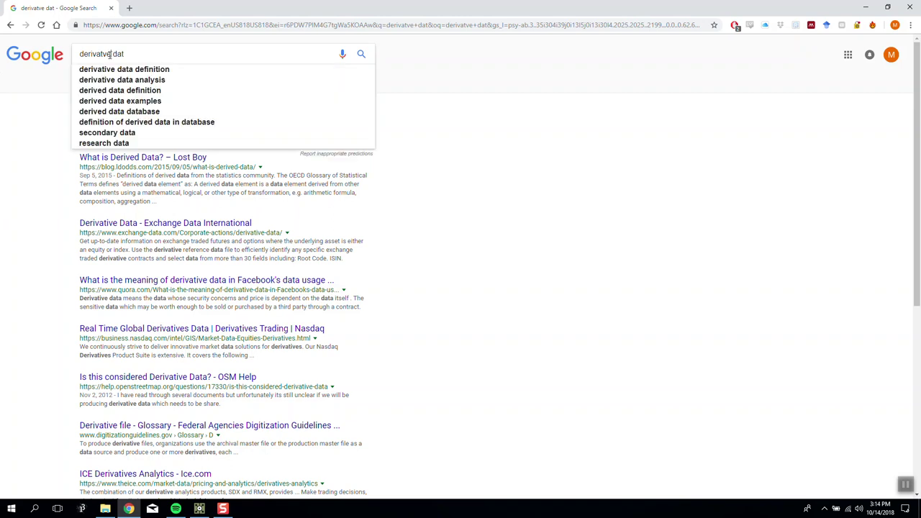
pyautogui.click(180, 126)
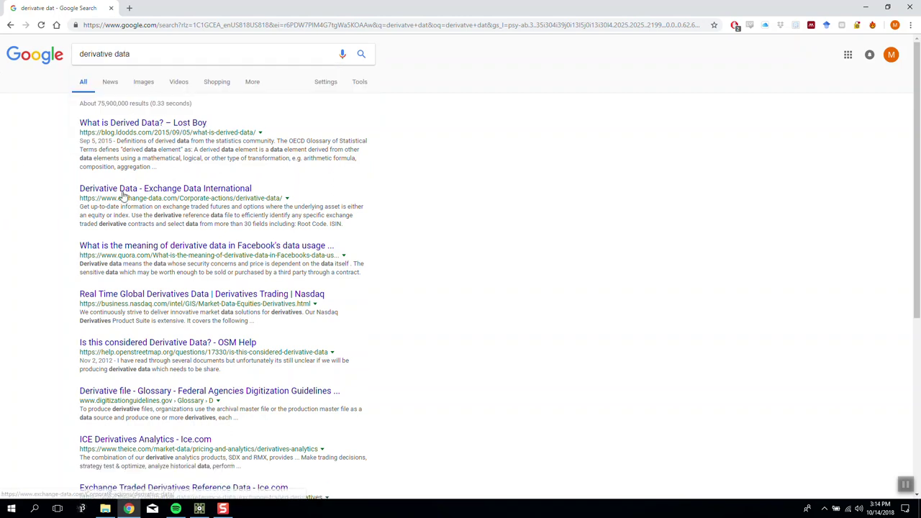
# Refine the search to "derivative wiki data" and select the whole query for replacement.
pyautogui.click(116, 54)
pyautogui.write('wiki')
pyautogui.press('Return')
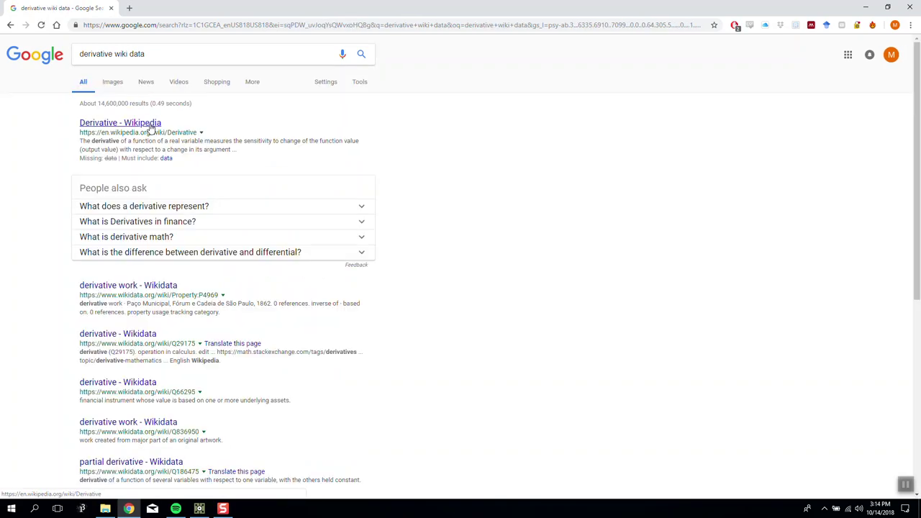
pyautogui.tripleClick(112, 54)
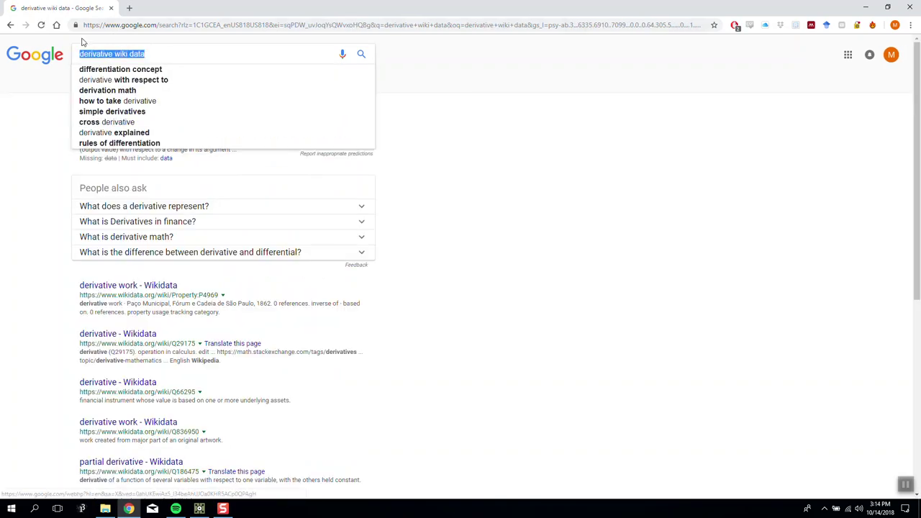
# Open the DAT article of the TouchDesigner 088 Wiki through the Derivative site's search and read its description of Data OPerators.
pyautogui.click(111, 26)
pyautogui.write('derovat')
pyautogui.press('BackSpace')
pyautogui.press('BackSpace')
pyautogui.press('BackSpace')
pyautogui.press('BackSpace')
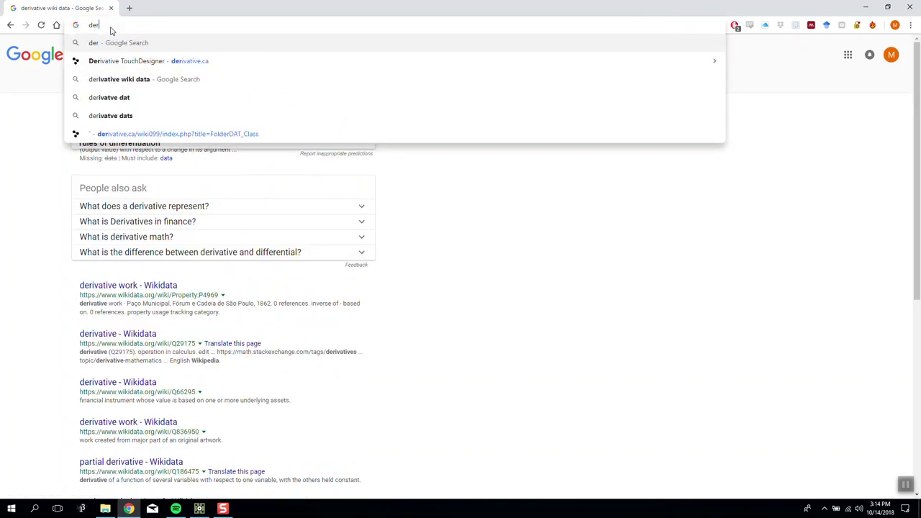
pyautogui.write('i')
pyautogui.press('Return')
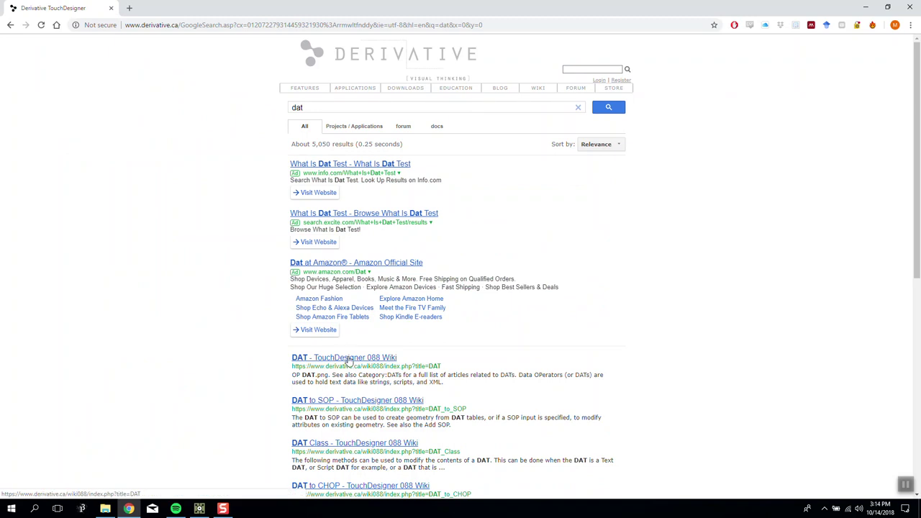
pyautogui.click(349, 359)
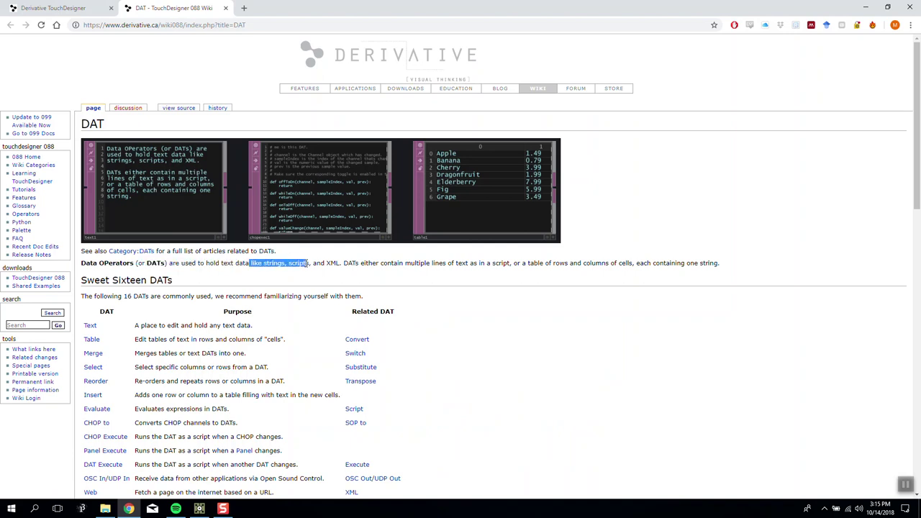
pyautogui.click(377, 262)
pyautogui.moveTo(336, 264); pyautogui.dragTo(426, 264)
pyautogui.click(426, 264)
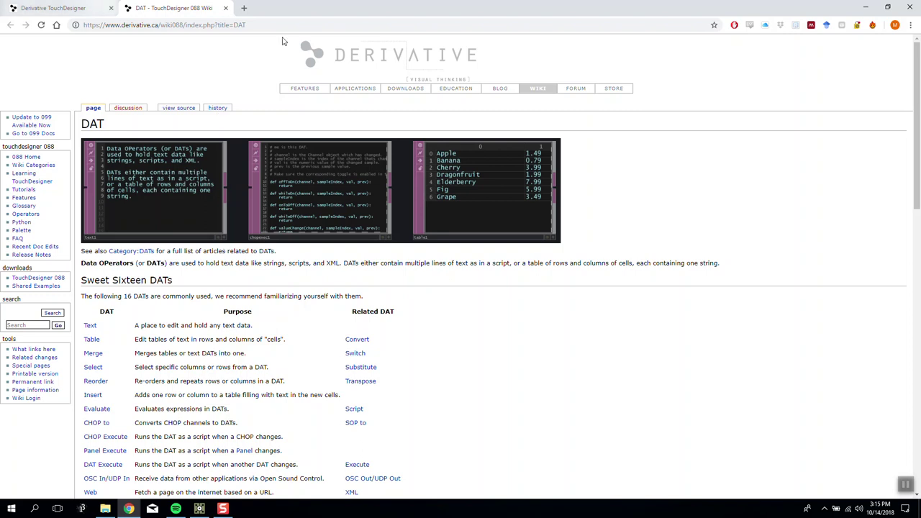
# Switch back to TouchDesigner and add a CHOP Execute DAT beside null5 in the project1 network.
pyautogui.click(866, 7)
pyautogui.moveTo(309, 260); pyautogui.dragTo(288, 261)
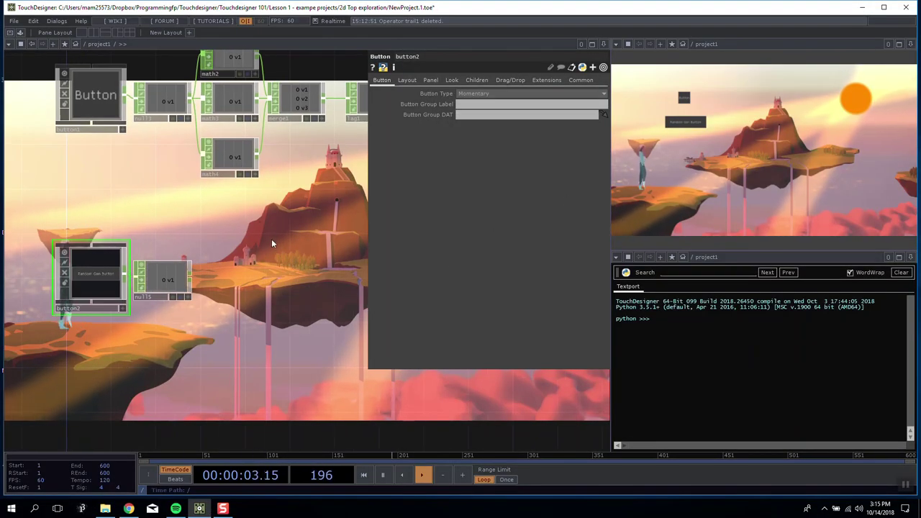
pyautogui.moveTo(270, 230); pyautogui.dragTo(271, 188)
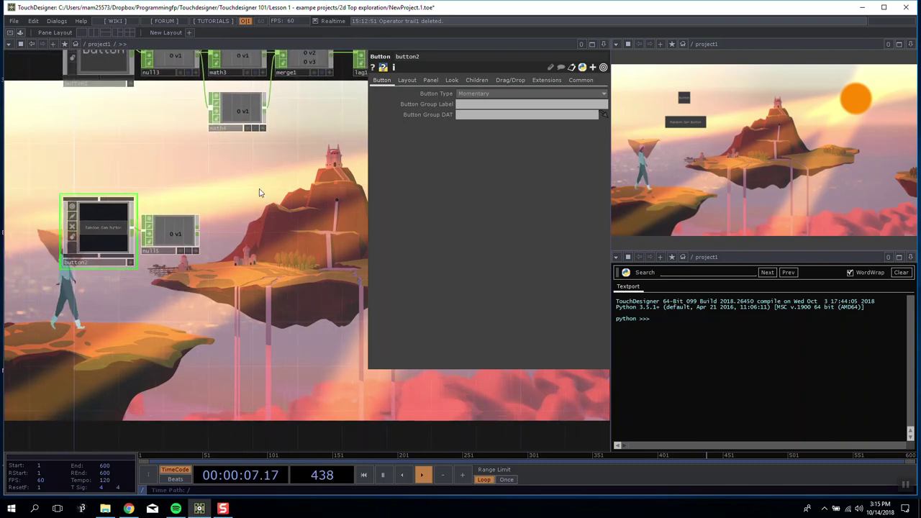
pyautogui.moveTo(262, 299); pyautogui.dragTo(191, 292)
pyautogui.scroll(5, 158, 239)
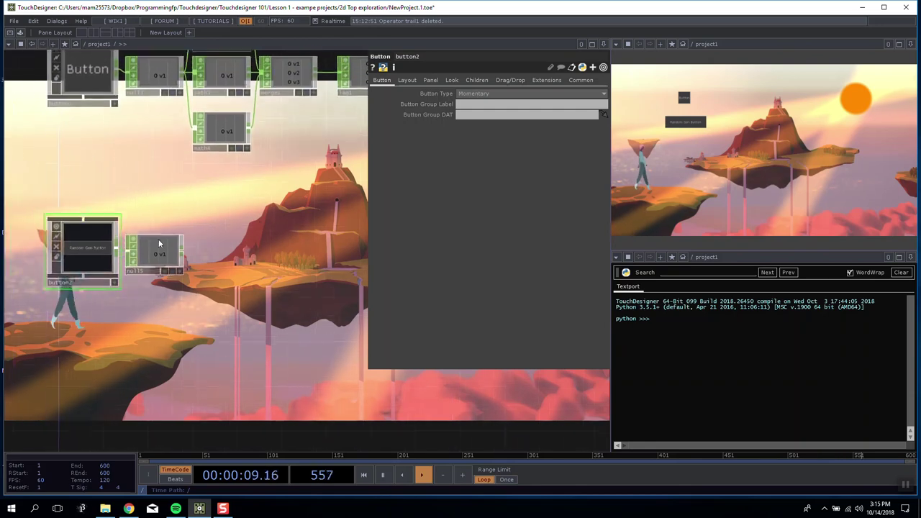
pyautogui.scroll(-5, 108, 236)
pyautogui.press('Tab')
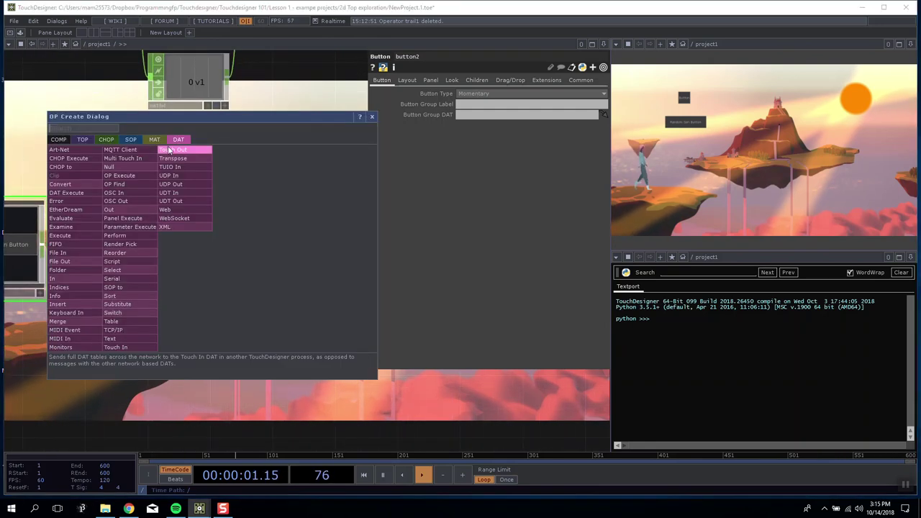
pyautogui.press('Escape')
pyautogui.press('Tab')
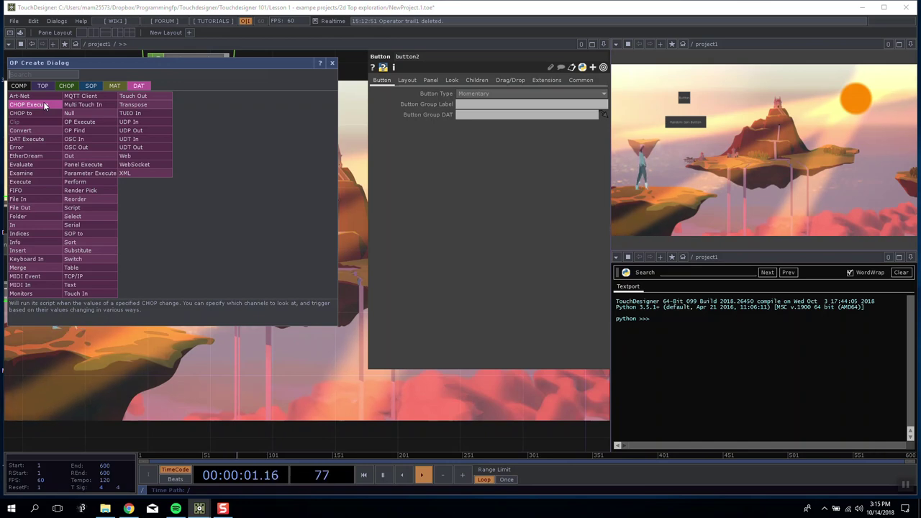
pyautogui.click(44, 105)
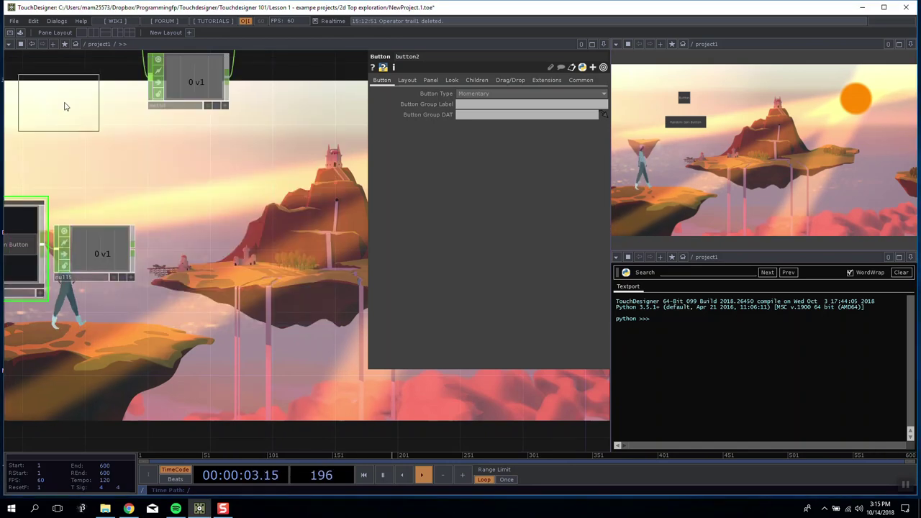
pyautogui.click(220, 234)
# Examine the CHOP Execute DAT's default callback script and its trigger toggles.
pyautogui.scroll(5, 223, 237)
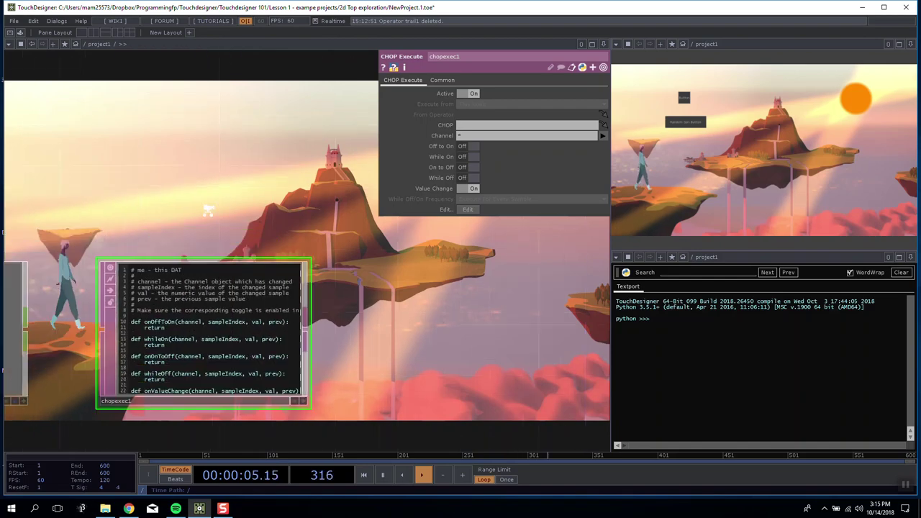
pyautogui.scroll(-3, 237, 255)
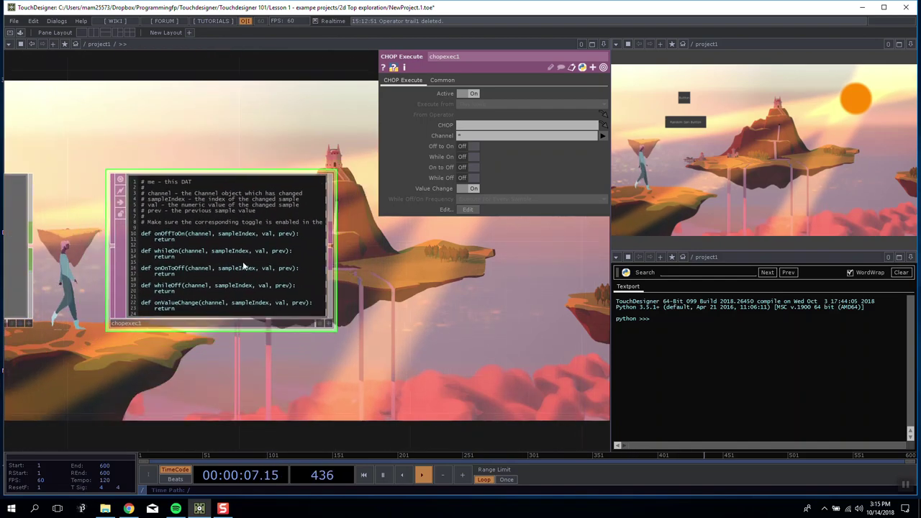
pyautogui.scroll(2, 243, 261)
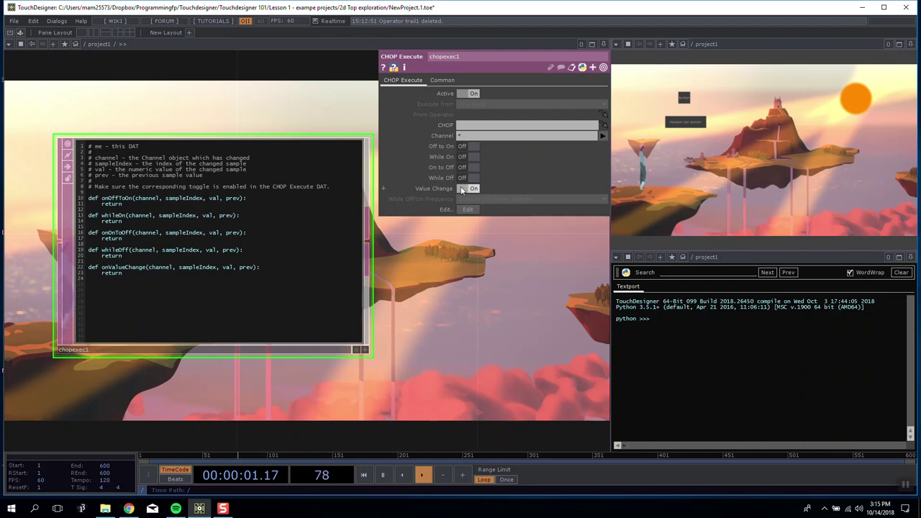
pyautogui.scroll(-5, 446, 309)
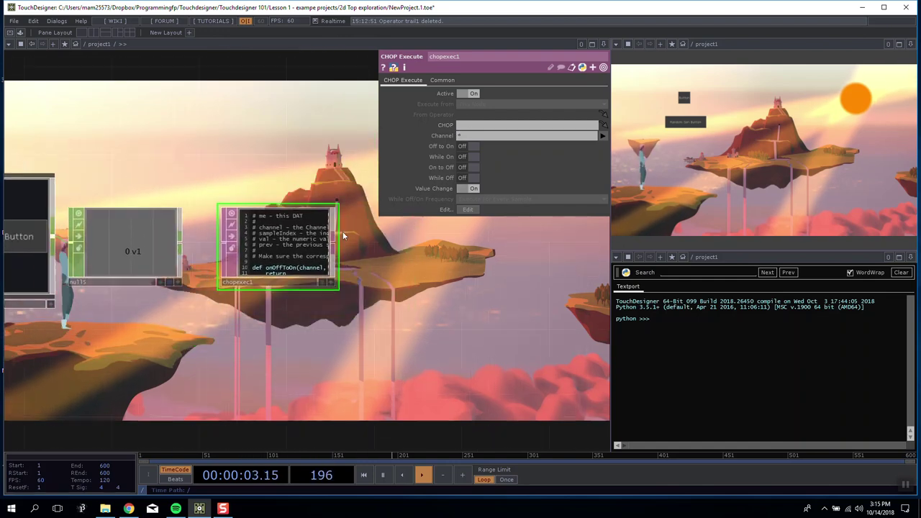
pyautogui.scroll(3, 281, 228)
pyautogui.scroll(-2, 281, 229)
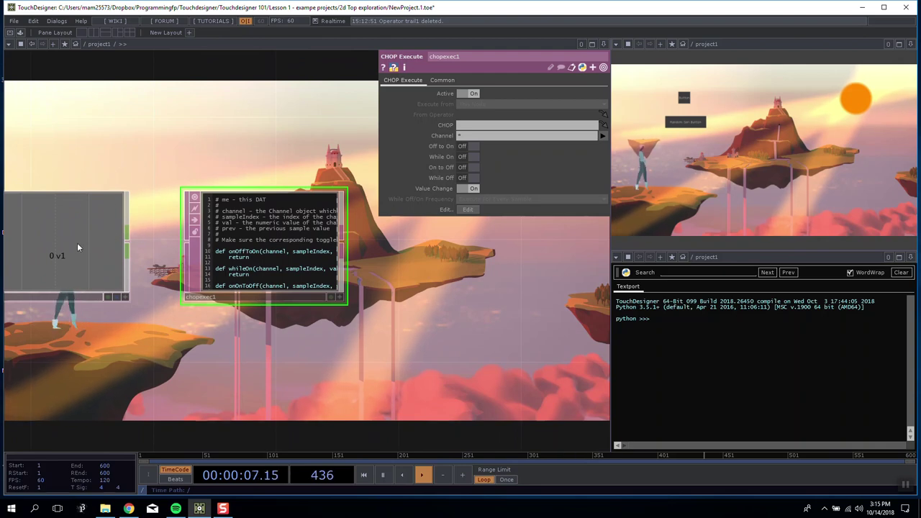
# Set null5 as the CHOP monitored by the CHOP Execute DAT.
pyautogui.moveTo(131, 155); pyautogui.dragTo(192, 142)
pyautogui.click(100, 205)
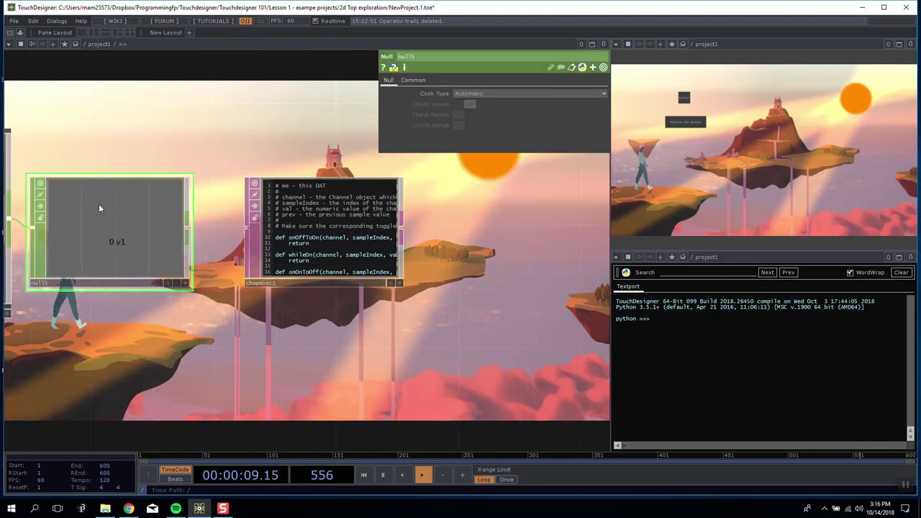
pyautogui.click(220, 247)
pyautogui.click(306, 203)
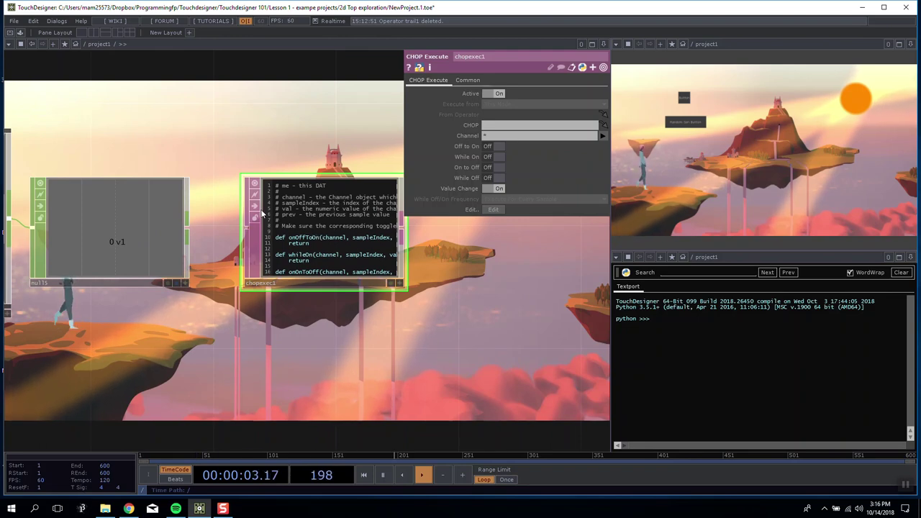
pyautogui.scroll(-5, 230, 231)
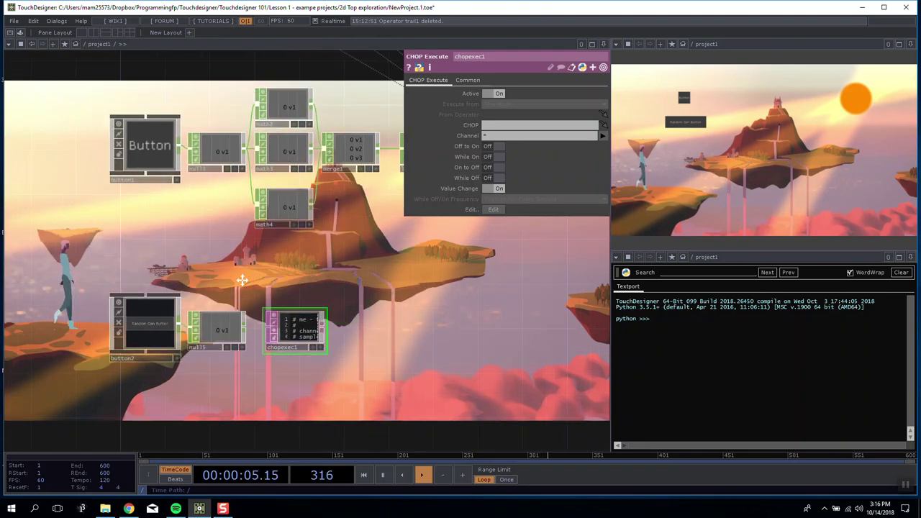
pyautogui.moveTo(243, 280); pyautogui.dragTo(238, 321)
pyautogui.moveTo(201, 147); pyautogui.dragTo(276, 377)
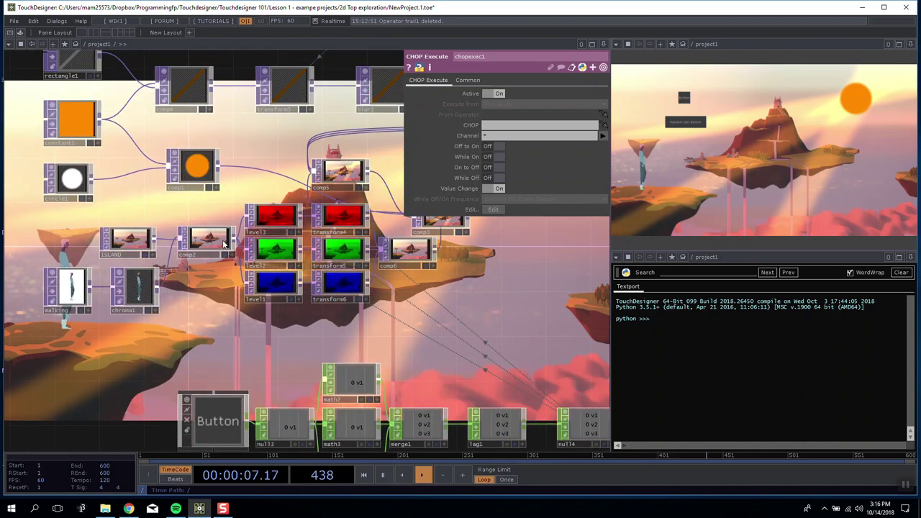
pyautogui.moveTo(427, 323); pyautogui.dragTo(234, 192)
pyautogui.moveTo(102, 379); pyautogui.dragTo(352, 238)
pyautogui.scroll(5, 210, 222)
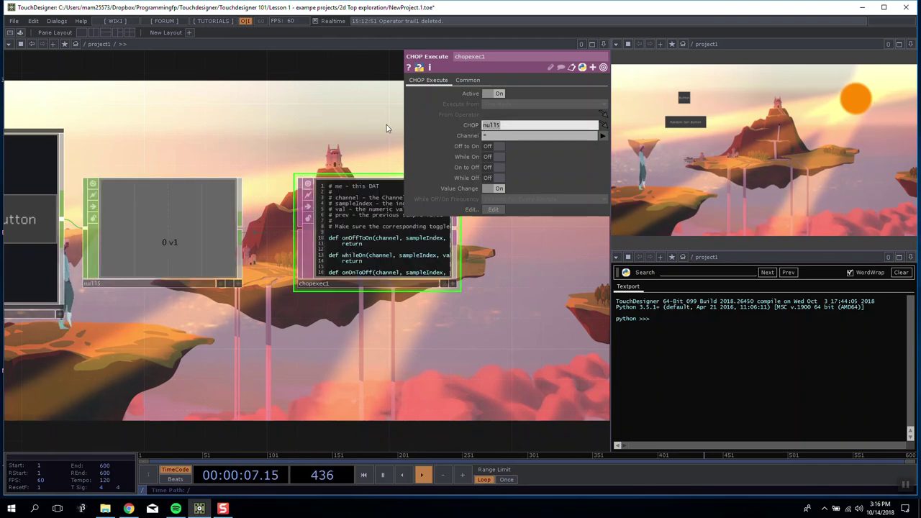
# Inspect the reference link between null5 and the CHOP Execute DAT.
pyautogui.moveTo(360, 127); pyautogui.dragTo(330, 134)
pyautogui.moveTo(295, 233); pyautogui.dragTo(348, 233)
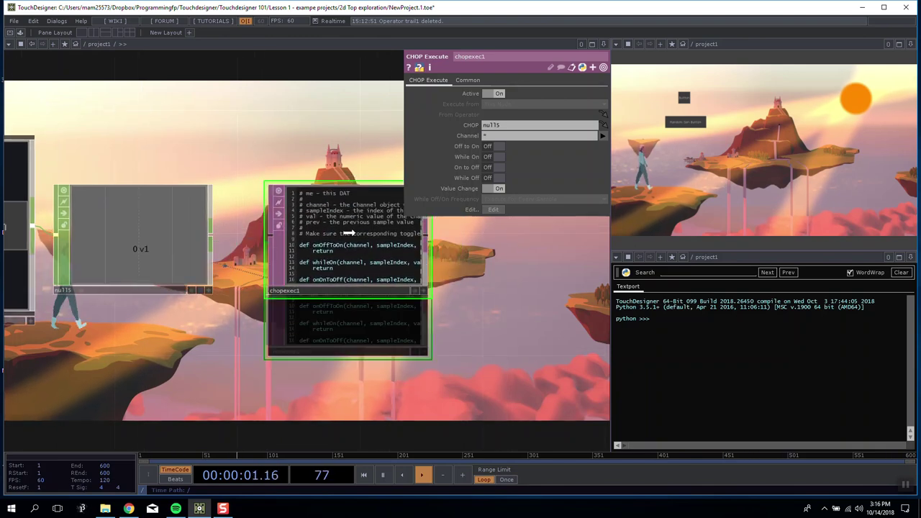
pyautogui.moveTo(245, 129); pyautogui.dragTo(210, 135)
pyautogui.scroll(-4, 209, 135)
pyautogui.moveTo(208, 173); pyautogui.dragTo(257, 258)
pyautogui.scroll(4, 256, 257)
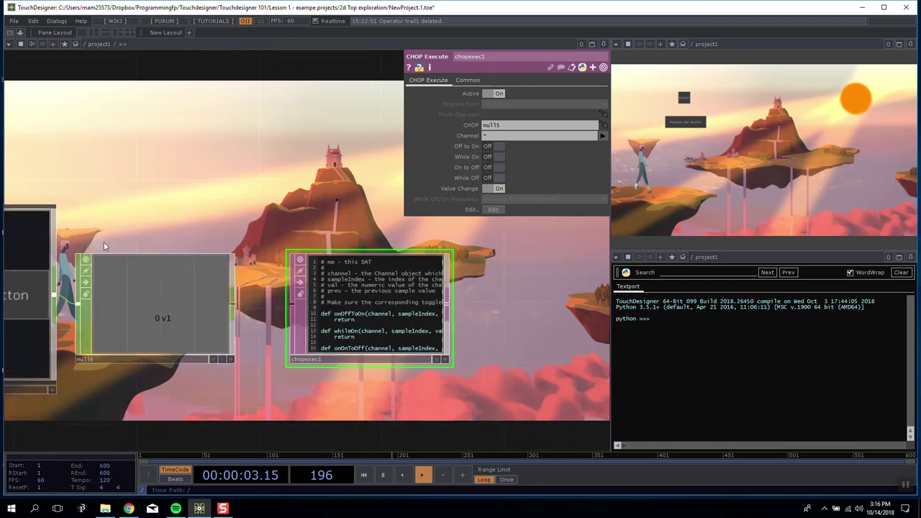
pyautogui.moveTo(104, 246); pyautogui.dragTo(188, 248)
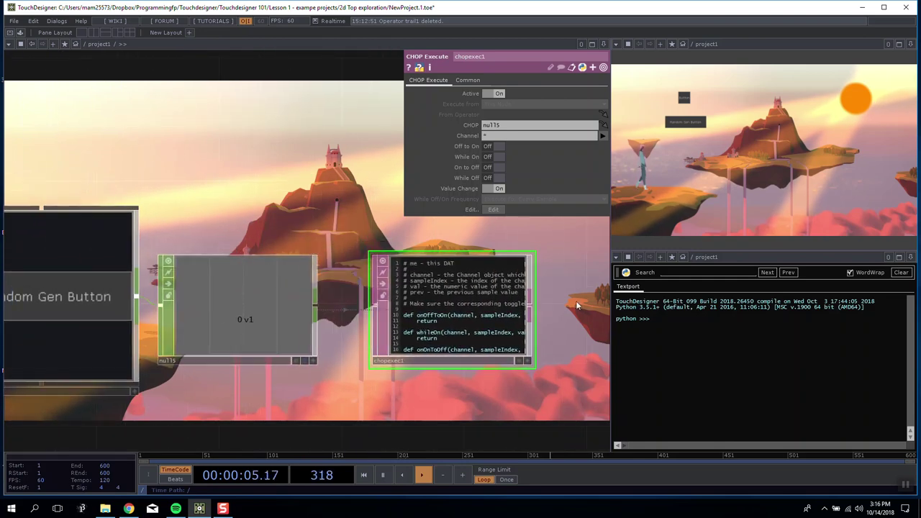
# Open the contents of chopexec1 for editing in the Textport.
pyautogui.moveTo(262, 230); pyautogui.dragTo(181, 205)
pyautogui.scroll(-3, 180, 206)
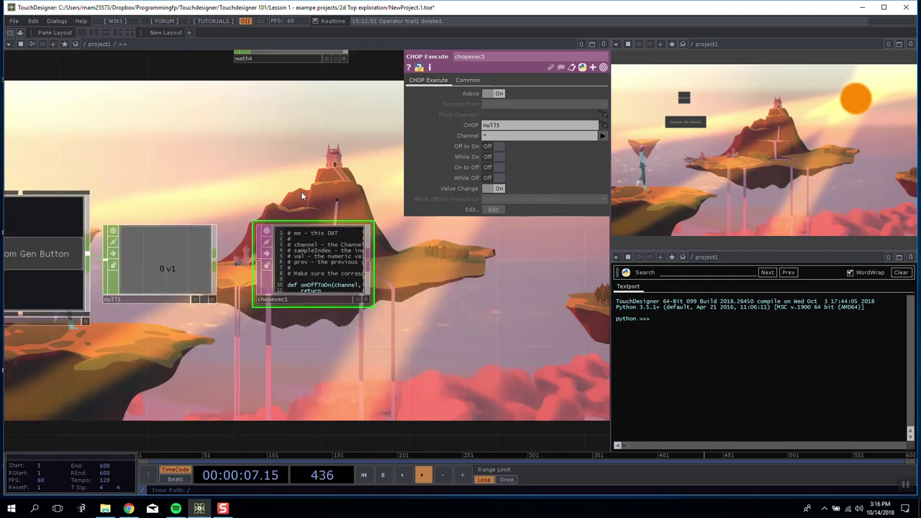
pyautogui.moveTo(300, 192); pyautogui.dragTo(224, 190)
pyautogui.rightClick(231, 234)
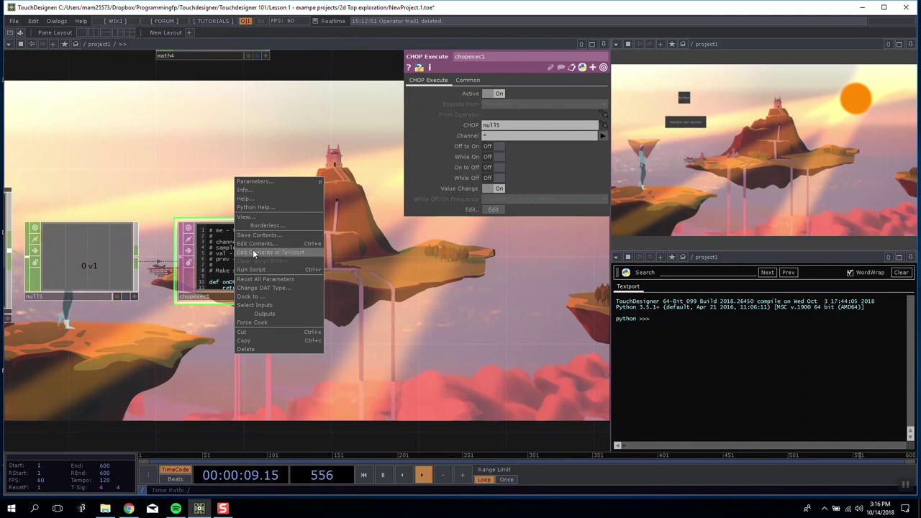
pyautogui.click(253, 249)
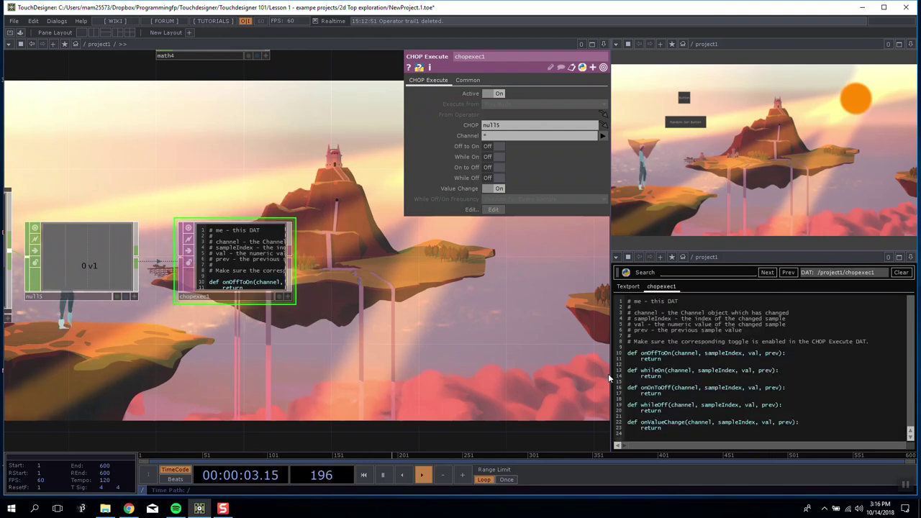
# Switch the chopexec1 node viewer off and back on to compare its script with the Textport copy.
pyautogui.scroll(5, 252, 255)
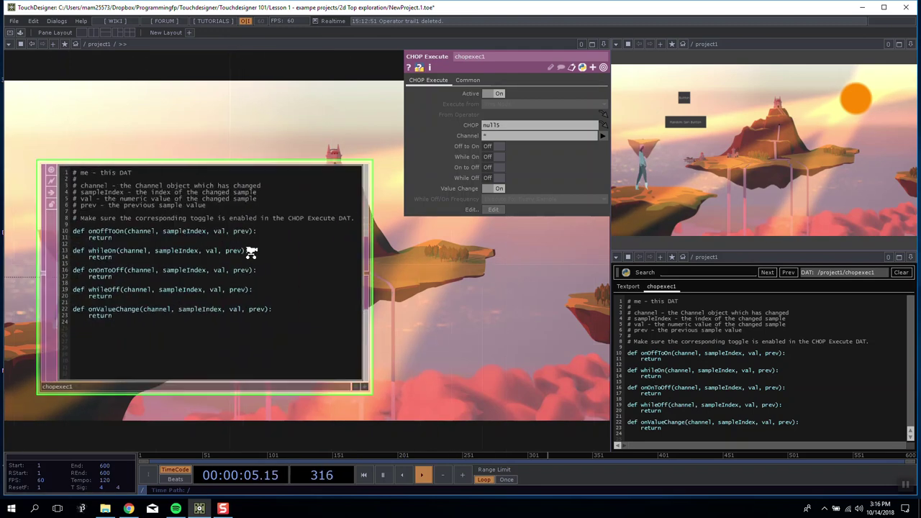
pyautogui.scroll(-3, 250, 256)
pyautogui.click(158, 218)
pyautogui.click(158, 217)
pyautogui.click(157, 218)
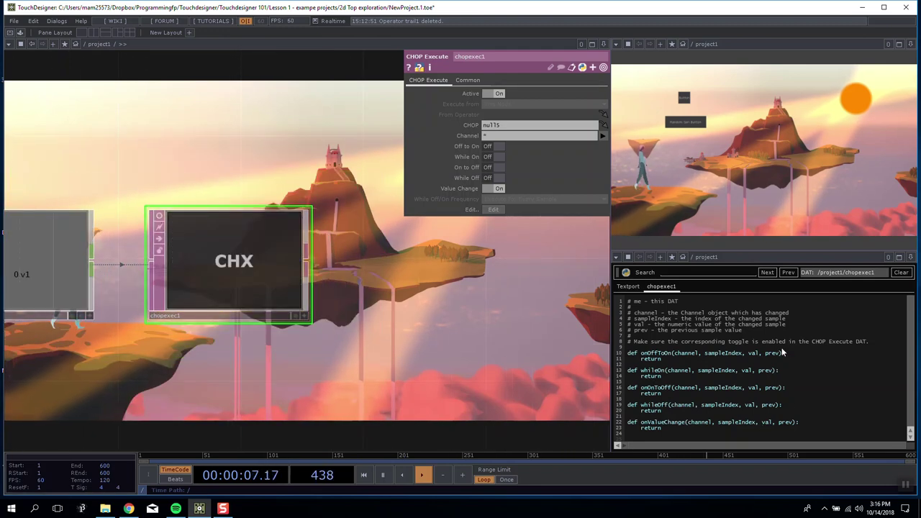
pyautogui.click(158, 216)
pyautogui.scroll(2, 254, 229)
pyautogui.scroll(1, 253, 229)
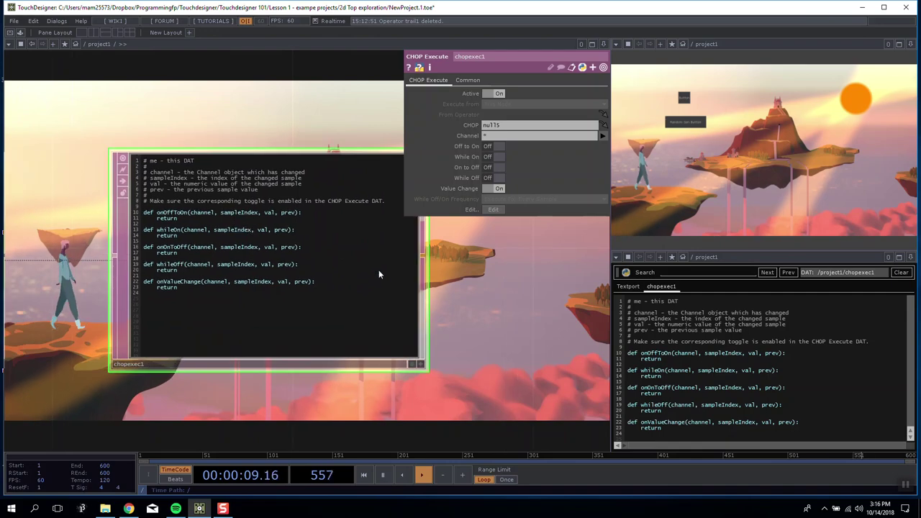
# Examine the callback functions in chopexec1 and their corresponding toggles in the CHOP Execute parameters.
pyautogui.moveTo(524, 299); pyautogui.dragTo(403, 284)
pyautogui.scroll(-3, 540, 313)
pyautogui.scroll(1, 416, 294)
pyautogui.scroll(2, 416, 293)
pyautogui.scroll(-3, 460, 280)
pyautogui.scroll(-2, 424, 275)
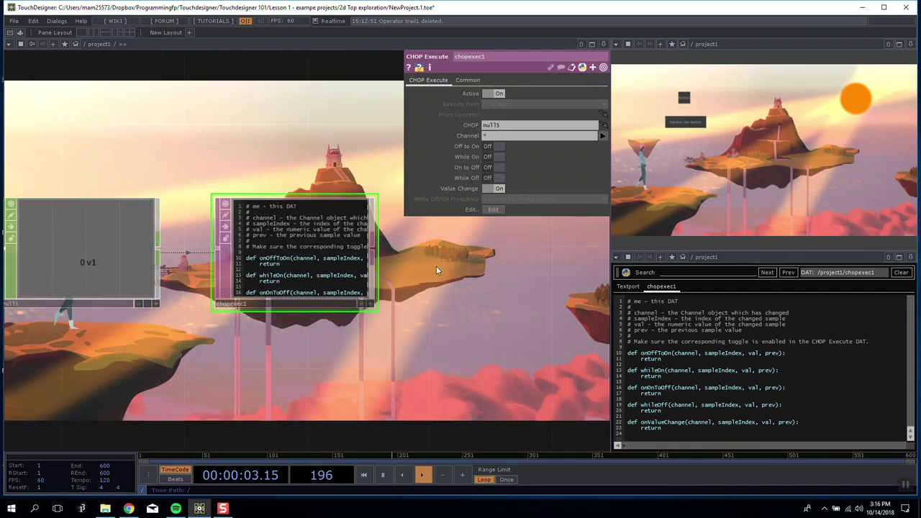
pyautogui.scroll(2, 454, 281)
pyautogui.scroll(-2, 460, 284)
pyautogui.moveTo(285, 270); pyautogui.dragTo(237, 278)
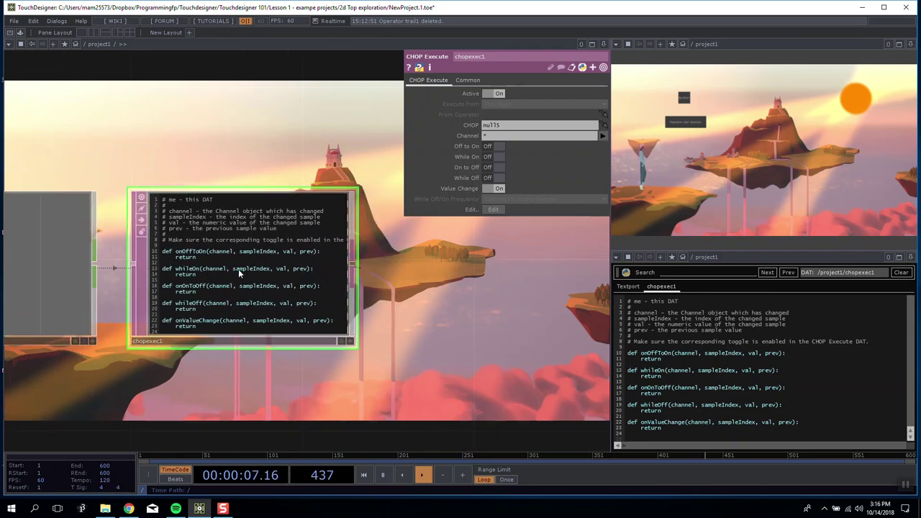
pyautogui.moveTo(216, 148); pyautogui.dragTo(152, 164)
pyautogui.scroll(-2, 144, 161)
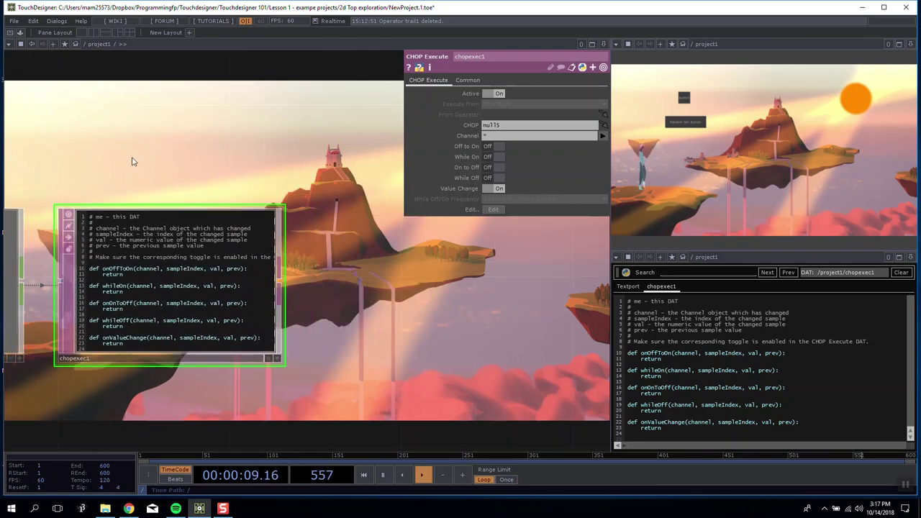
pyautogui.scroll(2, 136, 158)
pyautogui.moveTo(415, 331); pyautogui.dragTo(443, 324)
pyautogui.click(491, 146)
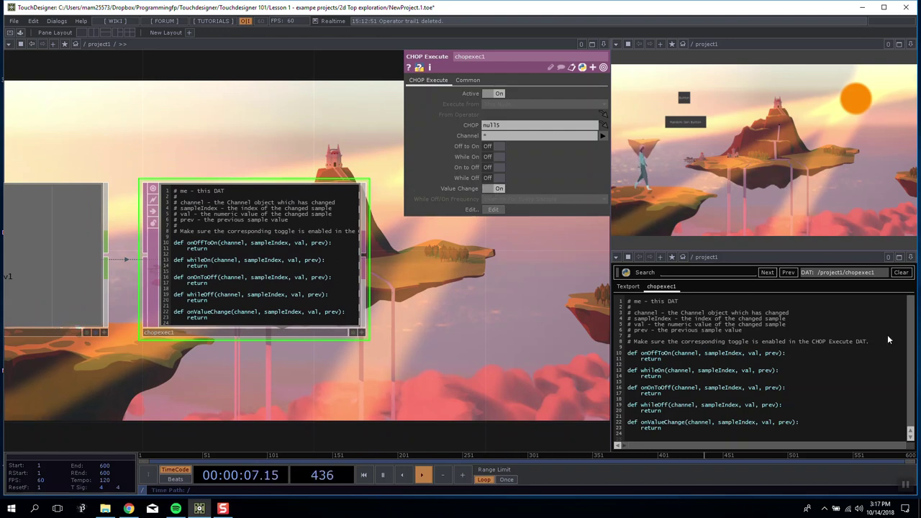
# Delete the comment block and blank lines above the onOffToOn function in the chopexec1 script.
pyautogui.moveTo(888, 335); pyautogui.dragTo(536, 287)
pyautogui.press('Delete')
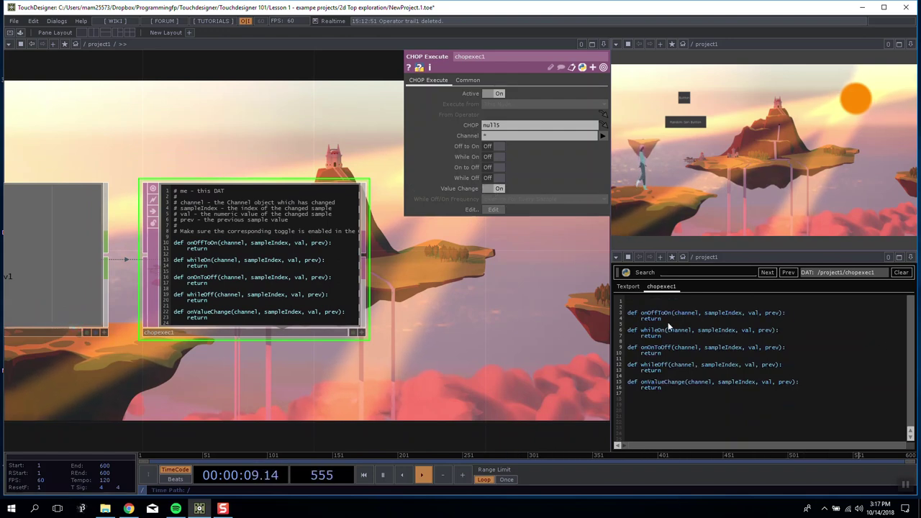
pyautogui.press('BackSpace')
pyautogui.press('BackSpace')
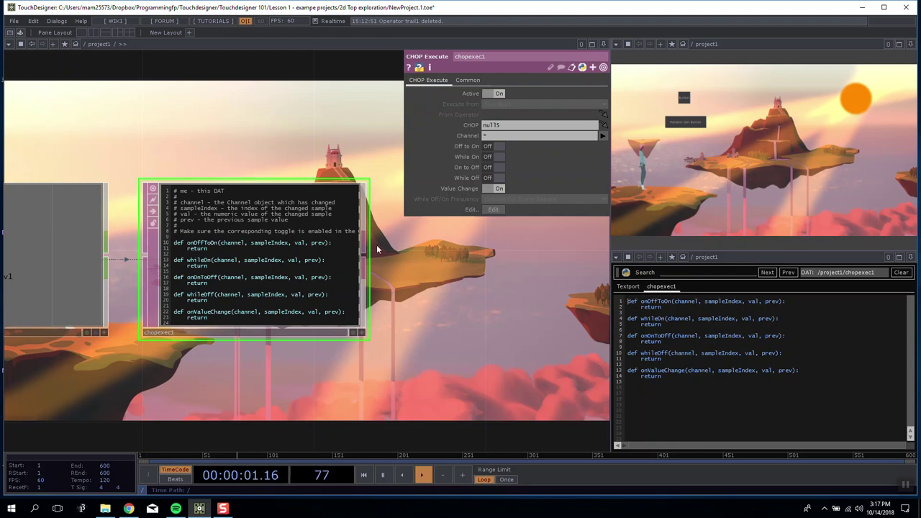
# Add a print(val) line above the return in the onValueChange function of the chopexec1 script.
pyautogui.moveTo(483, 268); pyautogui.dragTo(566, 264)
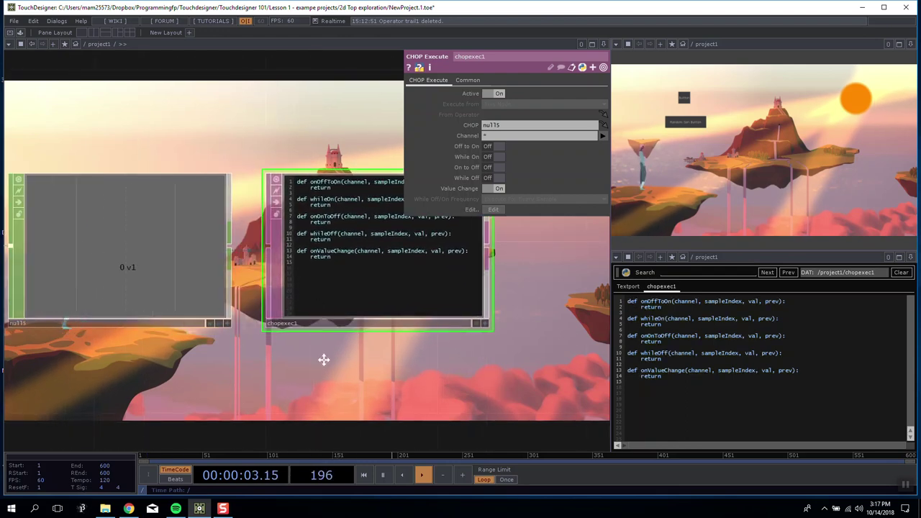
pyautogui.moveTo(323, 359); pyautogui.dragTo(115, 320)
pyautogui.moveTo(356, 324); pyautogui.dragTo(415, 333)
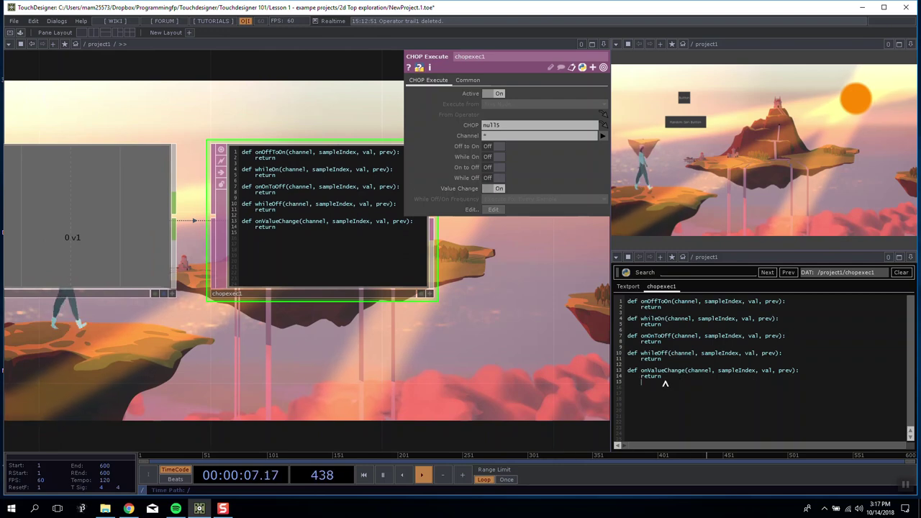
pyautogui.moveTo(664, 381); pyautogui.dragTo(621, 374)
pyautogui.click(622, 374)
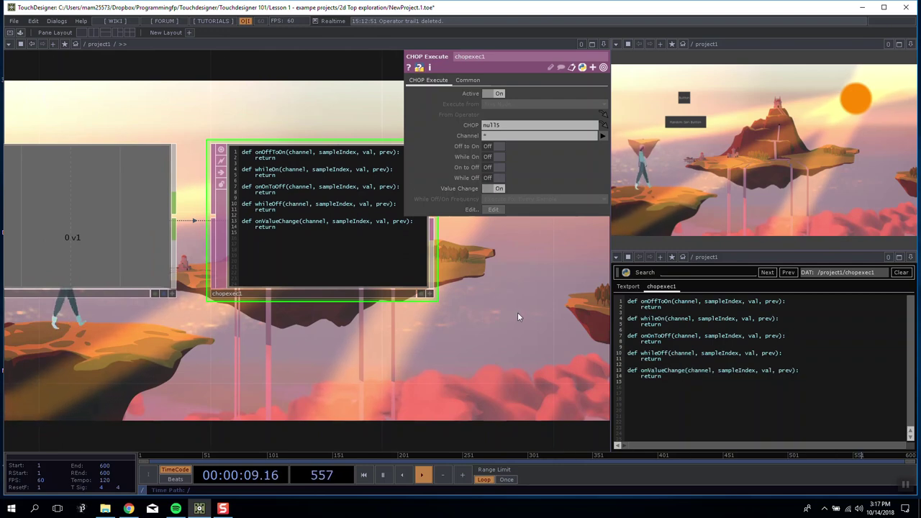
pyautogui.moveTo(182, 278); pyautogui.dragTo(222, 282)
pyautogui.scroll(-3, 220, 282)
pyautogui.moveTo(119, 305); pyautogui.dragTo(202, 297)
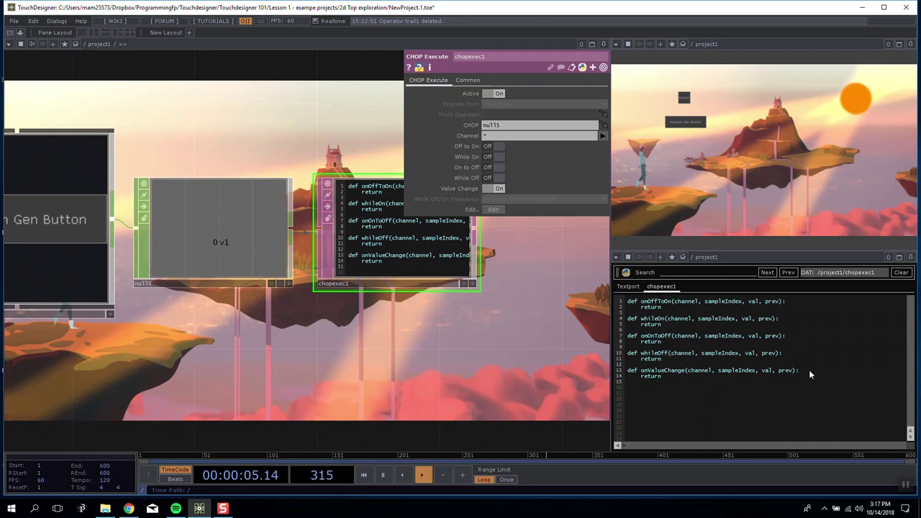
pyautogui.press('Return')
pyautogui.press('Return')
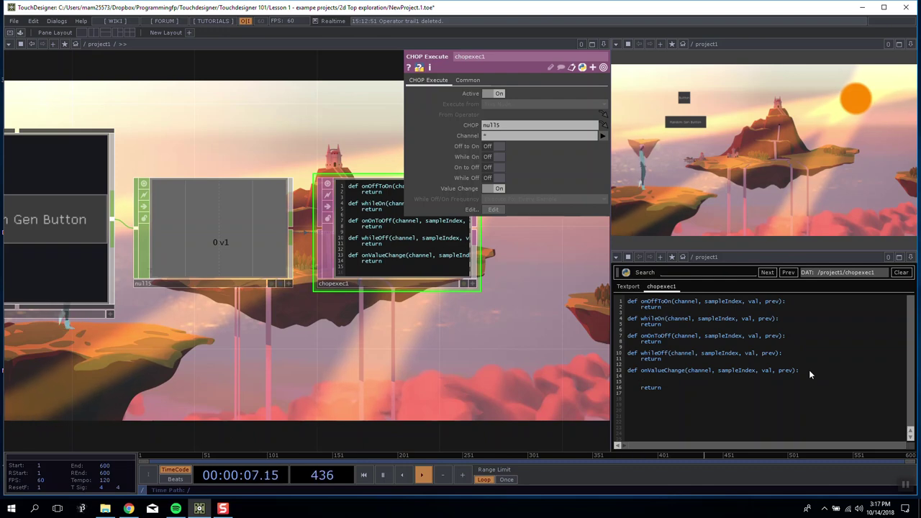
pyautogui.write('print(val)')
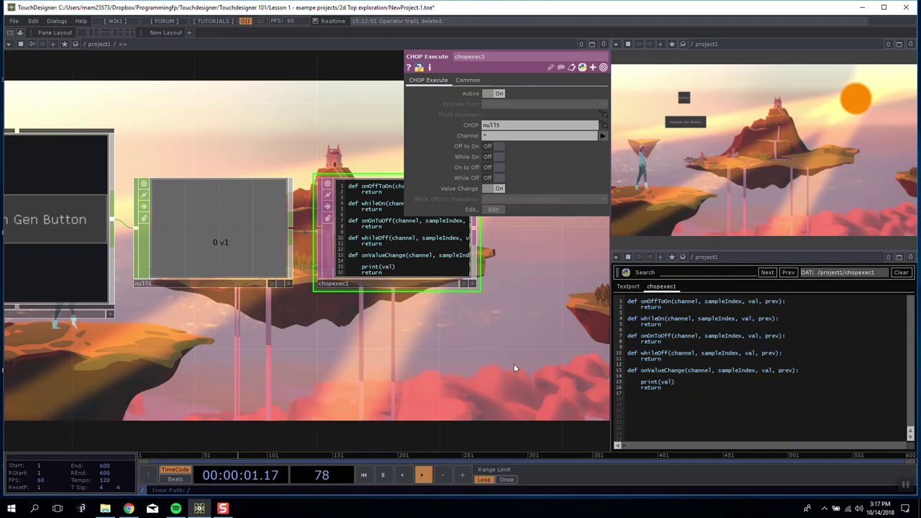
# Trigger the random gen button repeatedly and watch the values that onValueChange prints in the Textport.
pyautogui.click(629, 287)
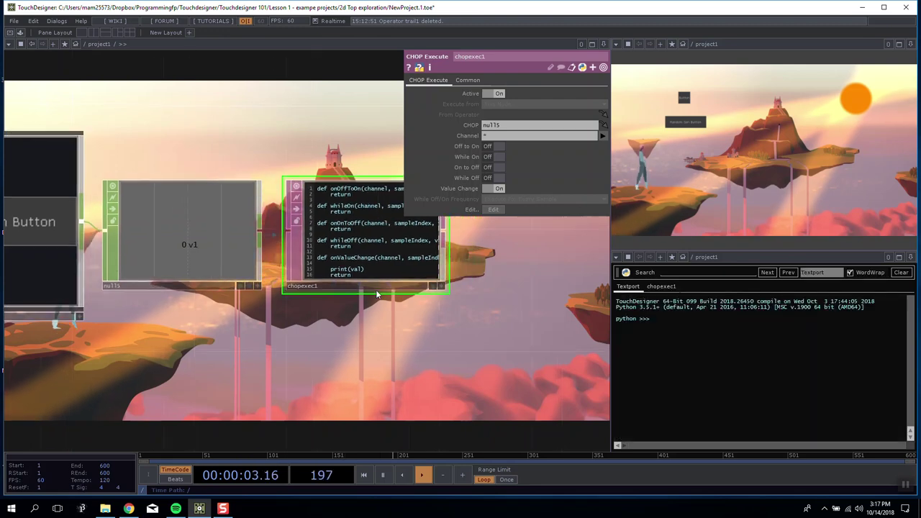
pyautogui.click(683, 121)
pyautogui.click(682, 122)
pyautogui.click(683, 122)
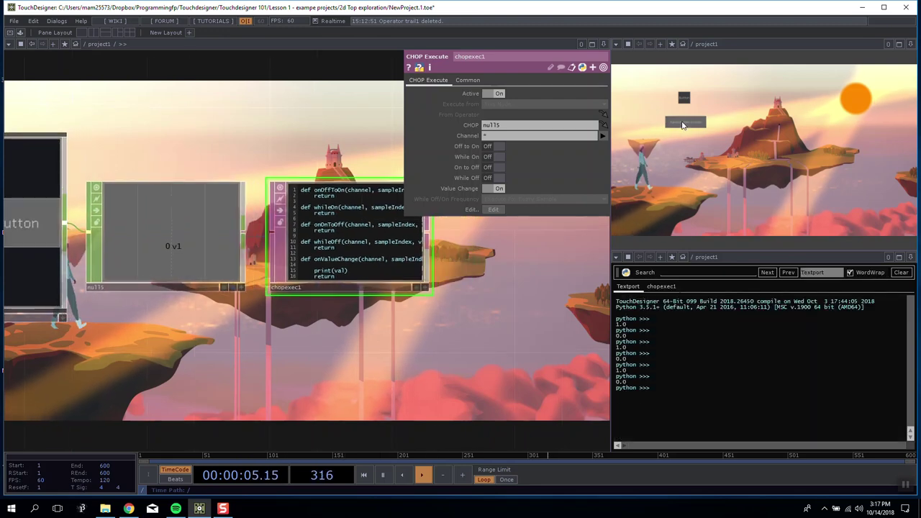
pyautogui.click(682, 123)
pyautogui.click(682, 122)
pyautogui.click(682, 123)
pyautogui.click(683, 123)
pyautogui.click(682, 123)
pyautogui.click(683, 125)
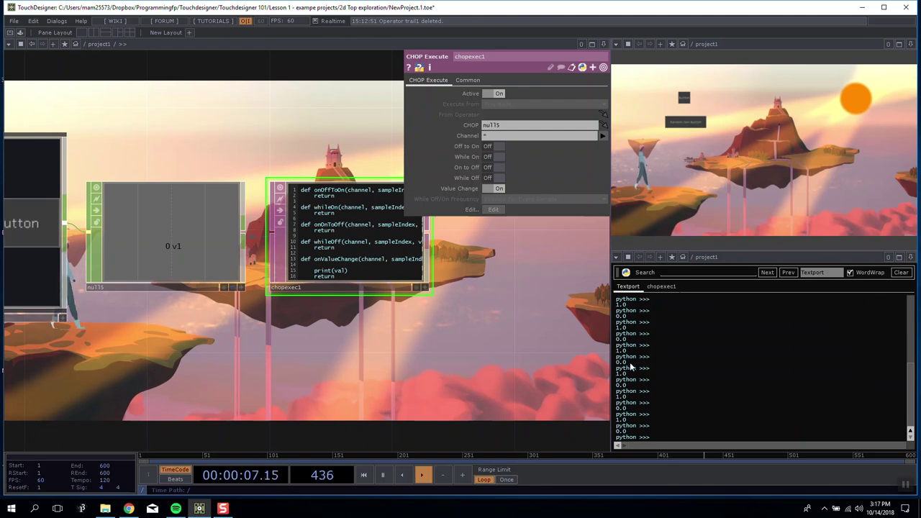
pyautogui.click(675, 124)
pyautogui.click(675, 125)
pyautogui.click(674, 124)
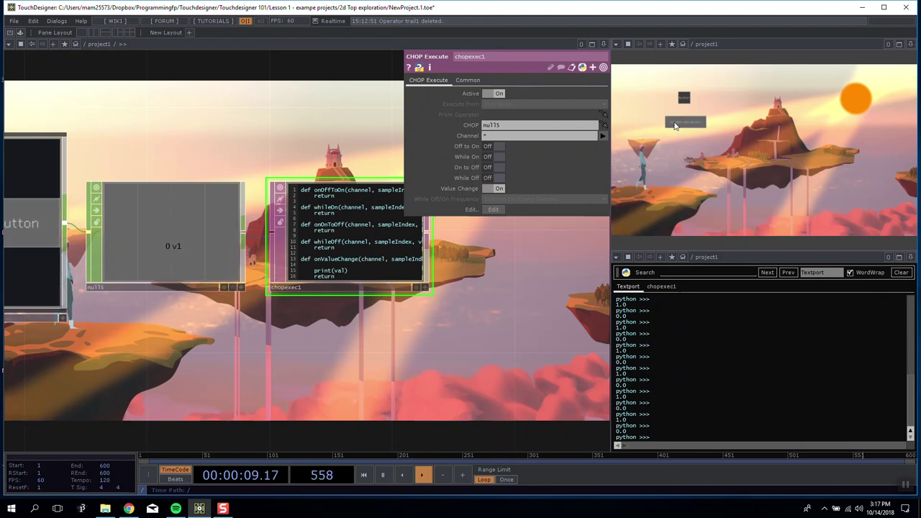
pyautogui.click(674, 124)
pyautogui.click(675, 125)
pyautogui.click(674, 125)
# Insert a Lag CHOP between the Random Gen Button and null5, spacing out null5 and chopexec1 to make room.
pyautogui.moveTo(162, 168); pyautogui.dragTo(311, 247, button='right')
pyautogui.moveTo(310, 247); pyautogui.dragTo(433, 247)
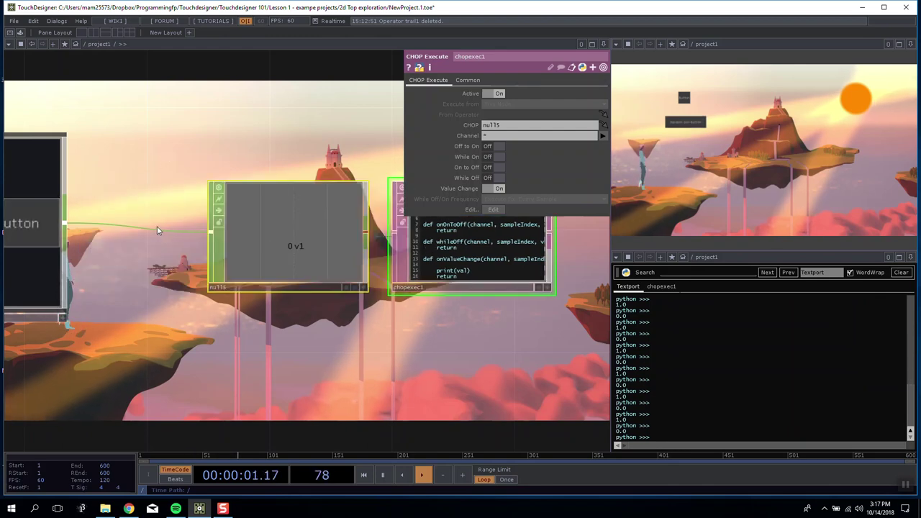
pyautogui.rightClick(159, 230)
pyautogui.click(141, 230)
pyautogui.rightClick(139, 229)
pyautogui.click(131, 228)
pyautogui.rightClick(131, 228)
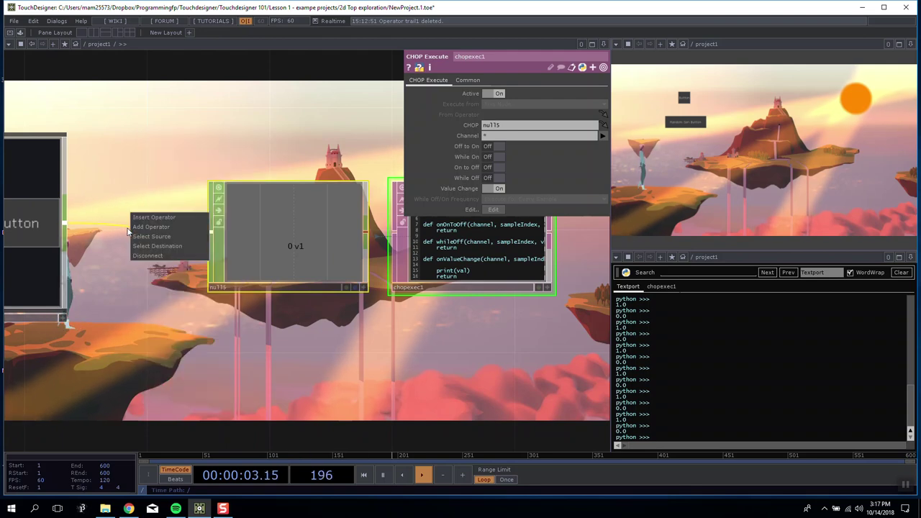
pyautogui.click(148, 218)
pyautogui.click(137, 252)
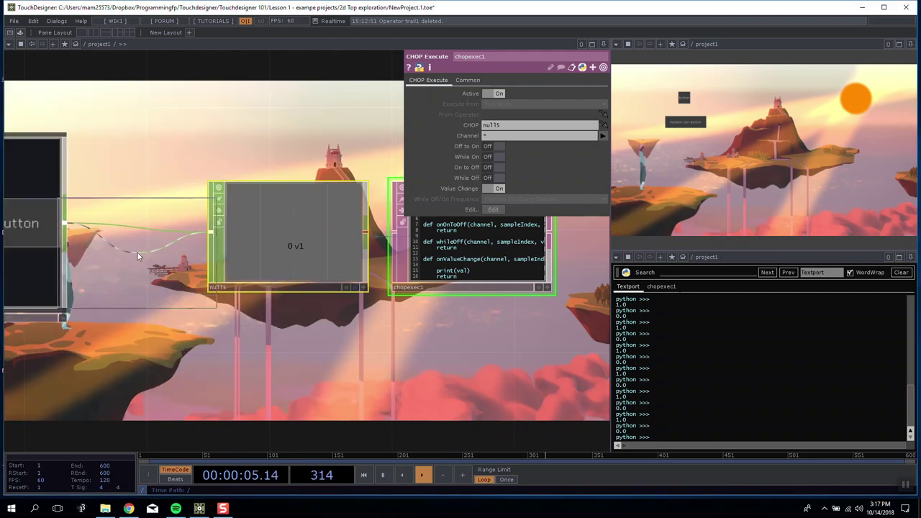
pyautogui.click(137, 208)
pyautogui.moveTo(203, 203); pyautogui.dragTo(233, 232)
pyautogui.click(280, 230)
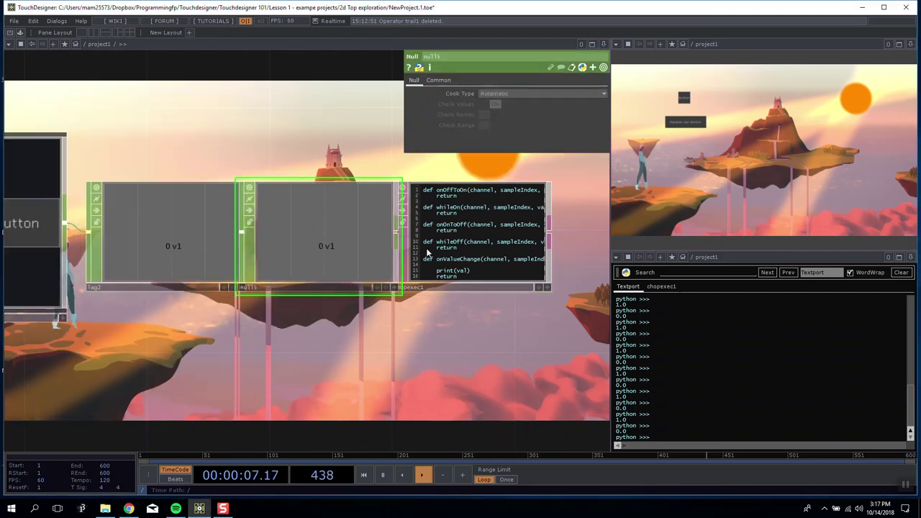
pyautogui.moveTo(427, 250); pyautogui.dragTo(458, 252)
pyautogui.moveTo(333, 247); pyautogui.dragTo(363, 265)
pyautogui.moveTo(365, 313); pyautogui.dragTo(287, 309)
# Trigger the random gen button several times and examine the lagged values printed in the Textport.
pyautogui.click(695, 123)
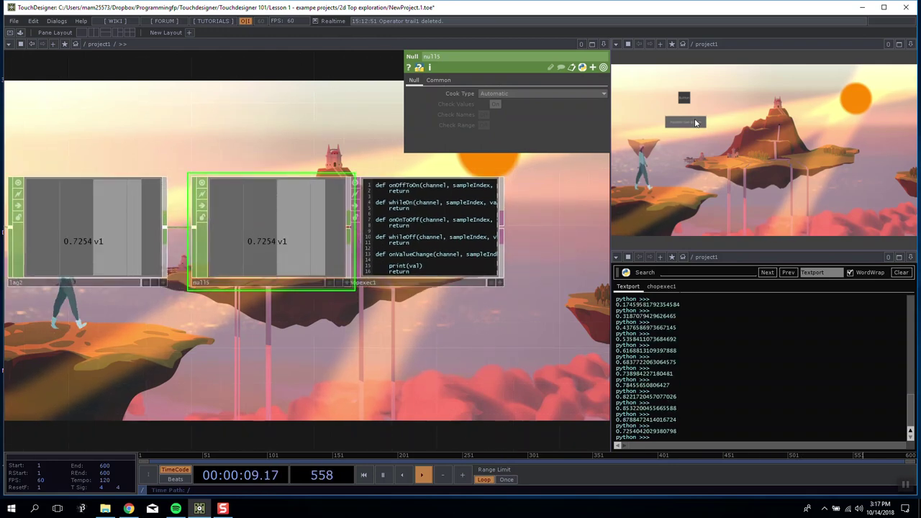
pyautogui.click(696, 123)
pyautogui.click(695, 123)
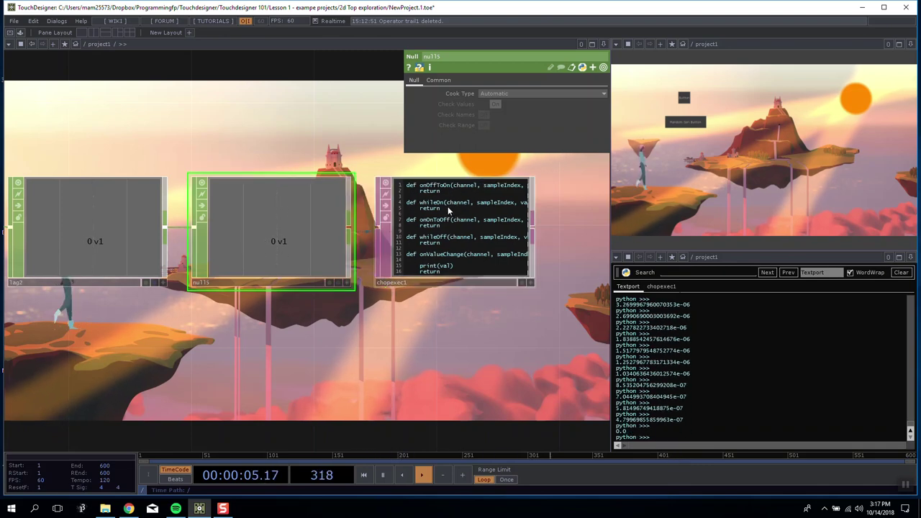
pyautogui.click(687, 122)
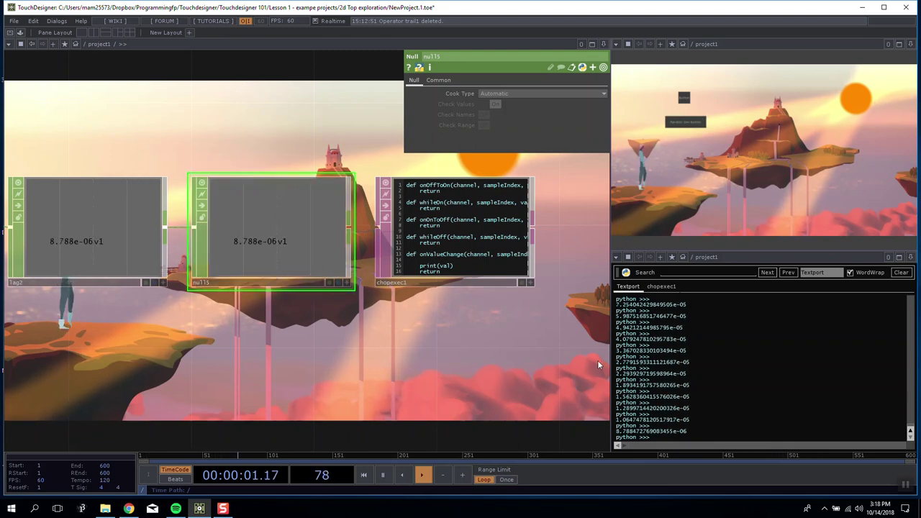
pyautogui.click(685, 123)
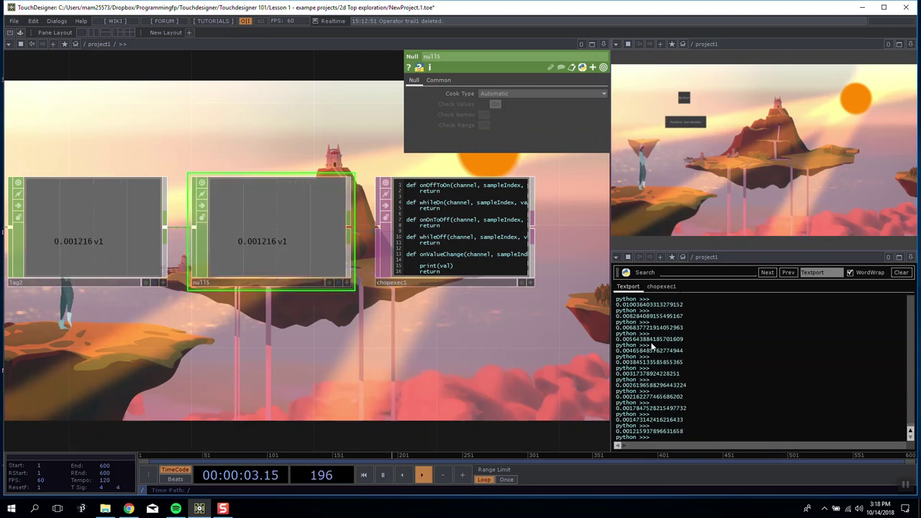
# Delete the lag2 node and move null5 and chopexec1 back toward the Random Gen Button.
pyautogui.moveTo(174, 206); pyautogui.dragTo(326, 236)
pyautogui.click(253, 233)
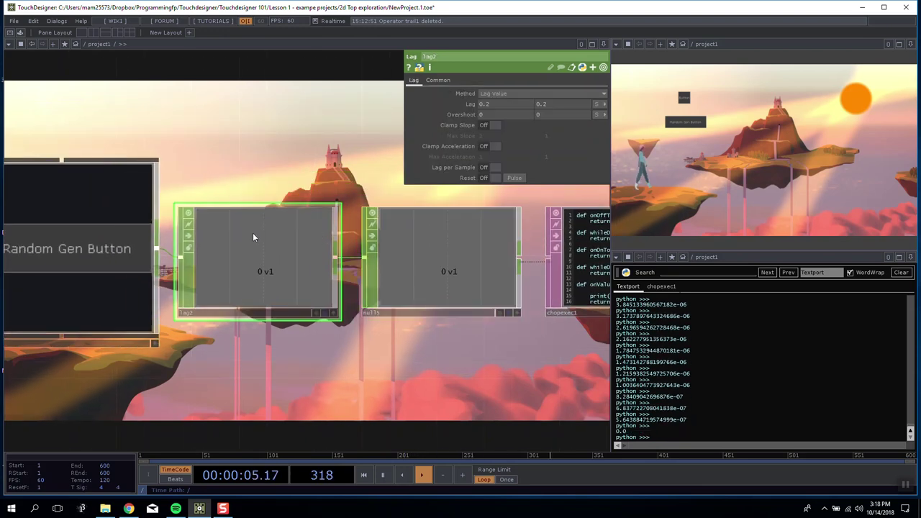
pyautogui.press('Delete')
pyautogui.moveTo(392, 272); pyautogui.dragTo(207, 272)
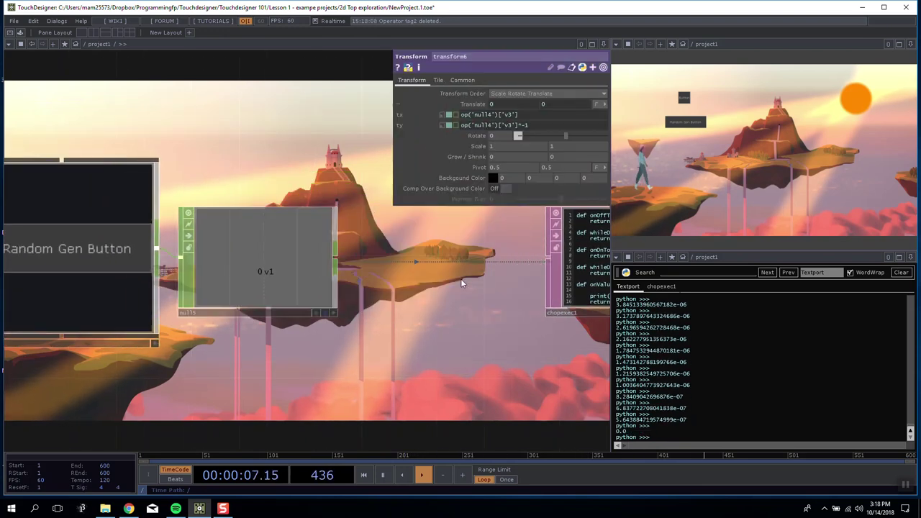
pyautogui.moveTo(565, 284); pyautogui.dragTo(412, 284)
pyautogui.moveTo(492, 341); pyautogui.dragTo(392, 369)
pyautogui.moveTo(383, 283); pyautogui.dragTo(349, 282)
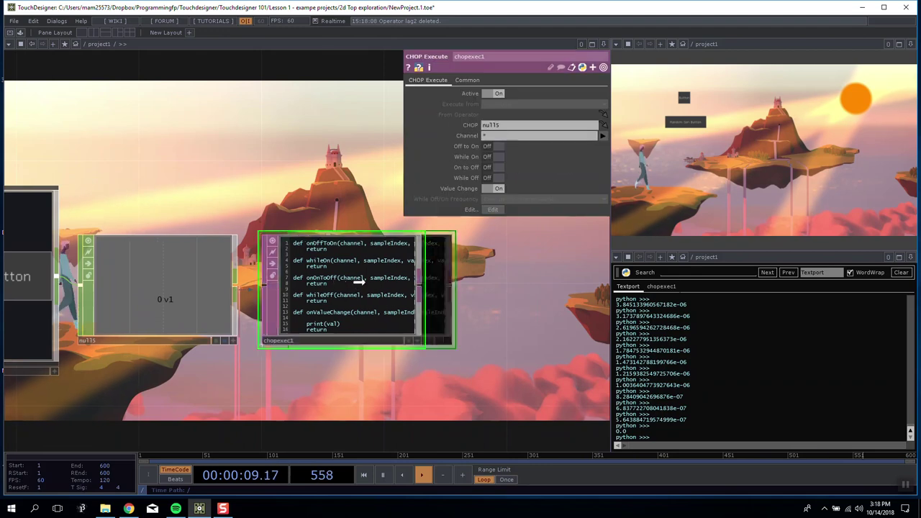
# Enable Off to On for chopexec1 and add print("off to on" + val) to its onOffToOn function.
pyautogui.click(660, 287)
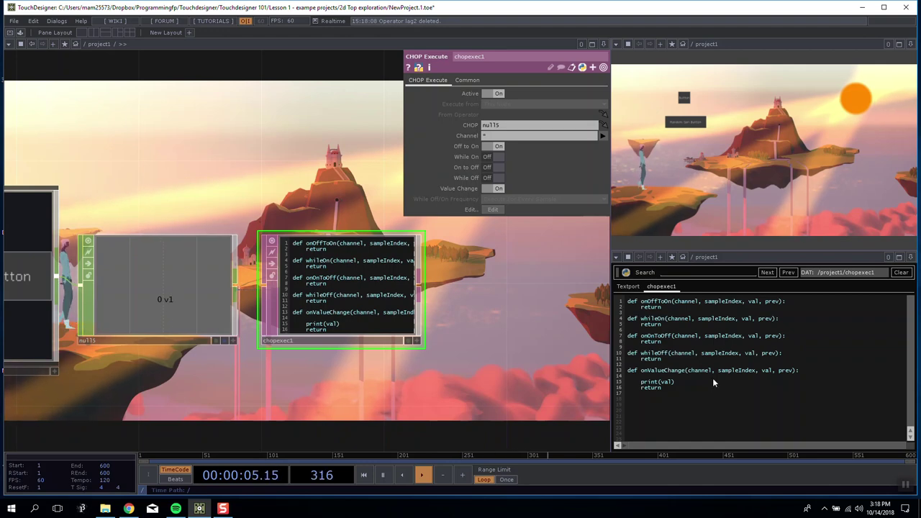
pyautogui.click(794, 295)
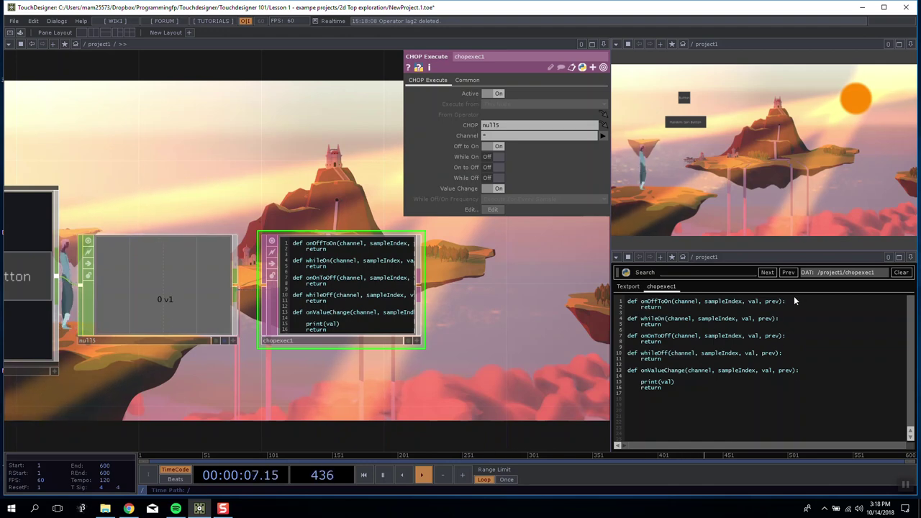
pyautogui.press('Return')
pyautogui.write('print(v')
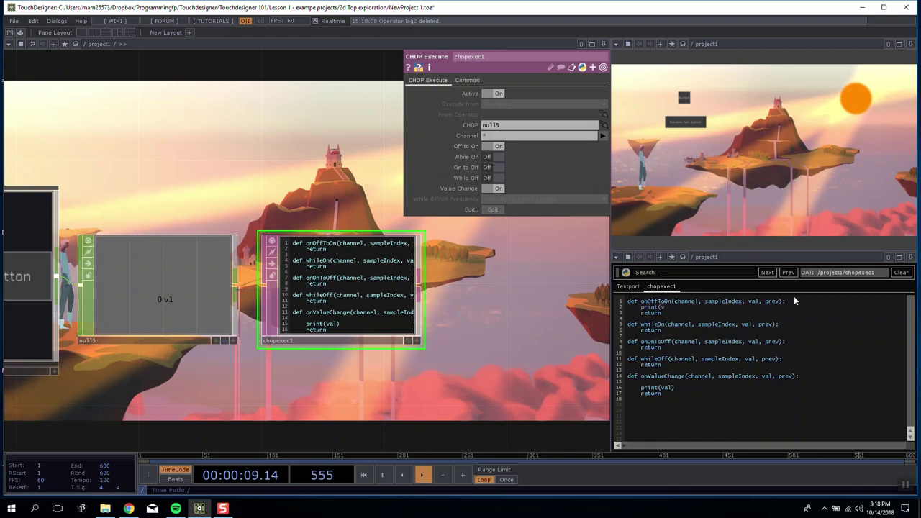
pyautogui.write('al')
pyautogui.press('BackSpace')
pyautogui.press('BackSpace')
pyautogui.press('BackSpace')
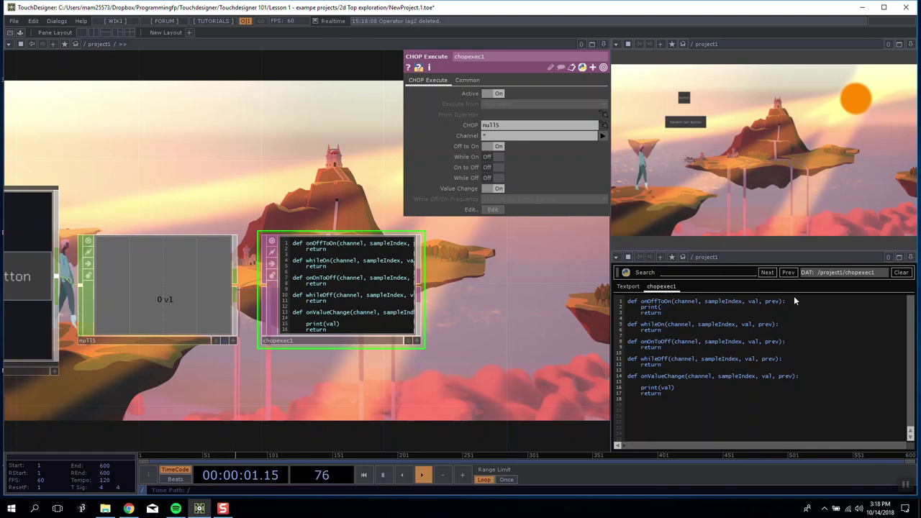
pyautogui.write('"')
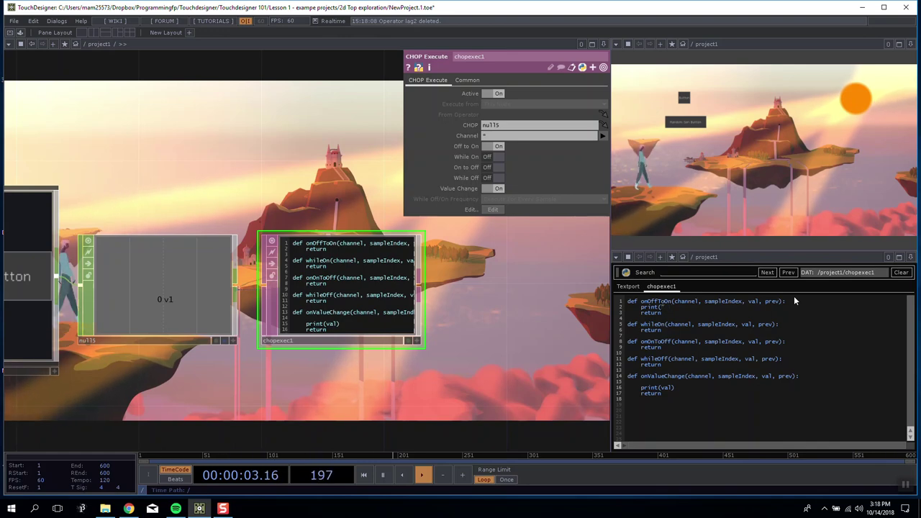
pyautogui.write('off to on" +')
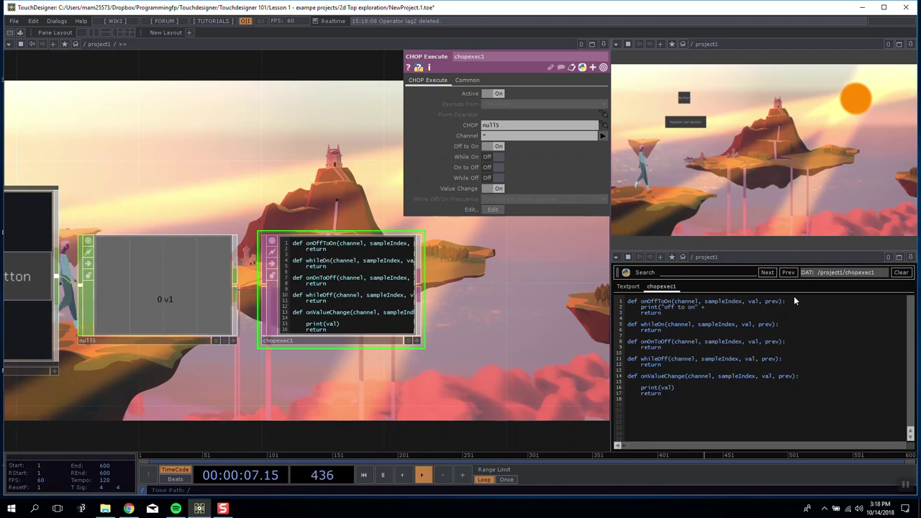
pyautogui.write('val)')
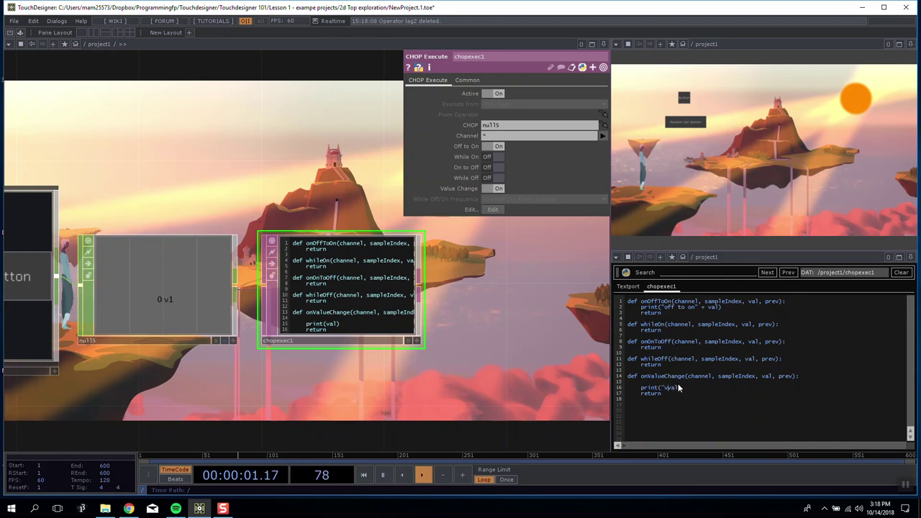
# Change the print line in onValueChange to print("val vhange" + val) and commit the script edits.
pyautogui.write('"val change:')
pyautogui.press('BackSpace')
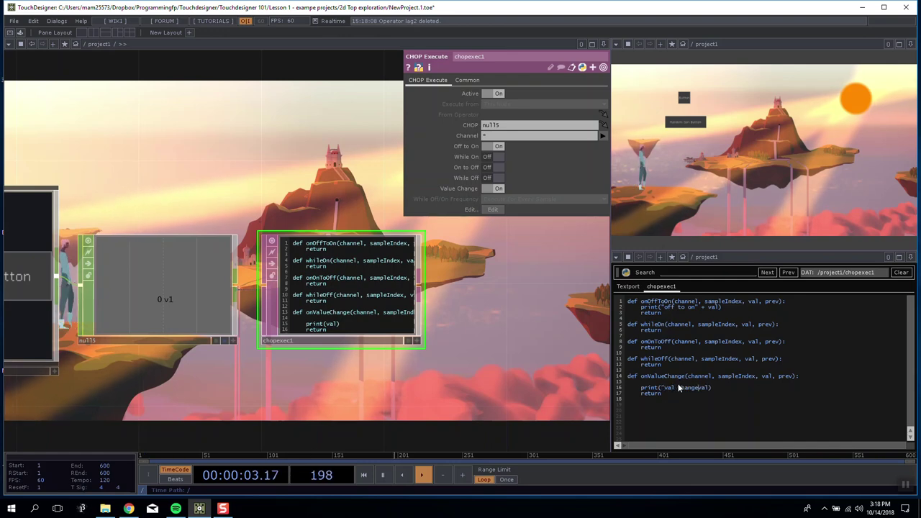
pyautogui.write('" +')
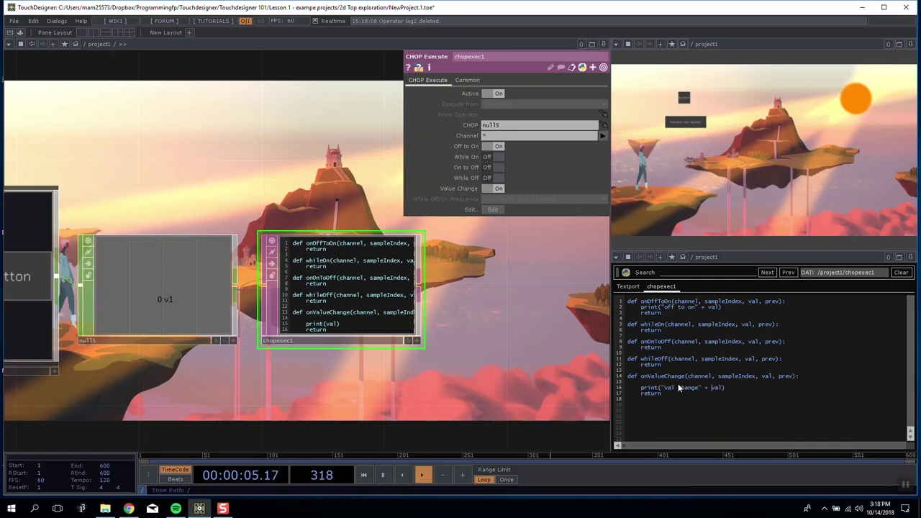
pyautogui.click(585, 365)
# Trigger the random gen button and check the output of both callbacks in the Textport.
pyautogui.click(627, 287)
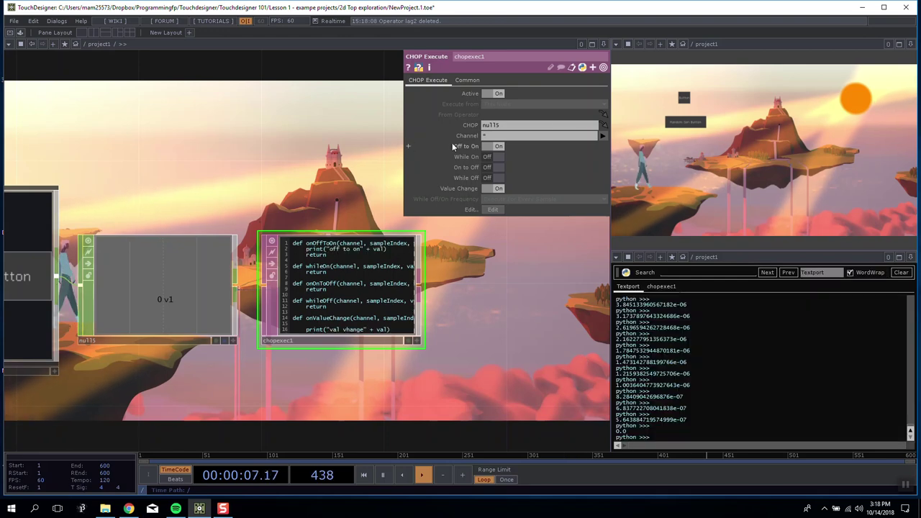
pyautogui.moveTo(385, 150); pyautogui.dragTo(480, 152)
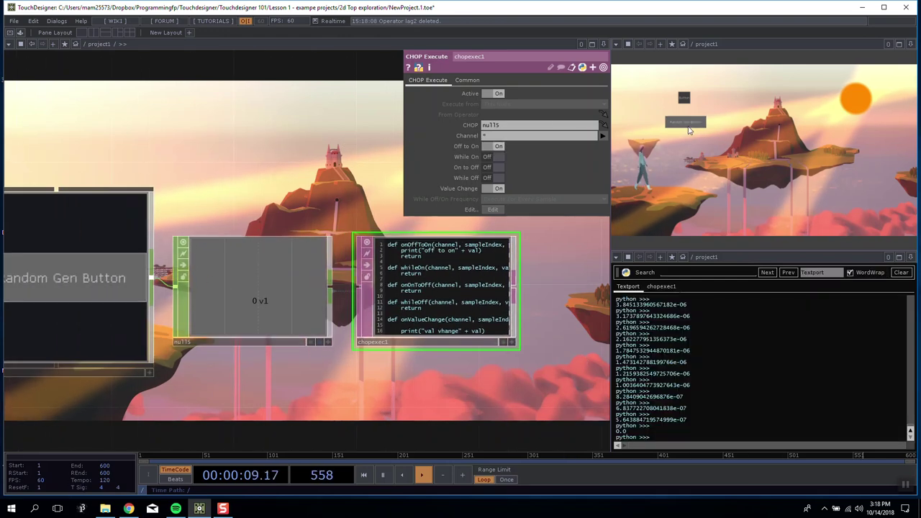
pyautogui.click(686, 123)
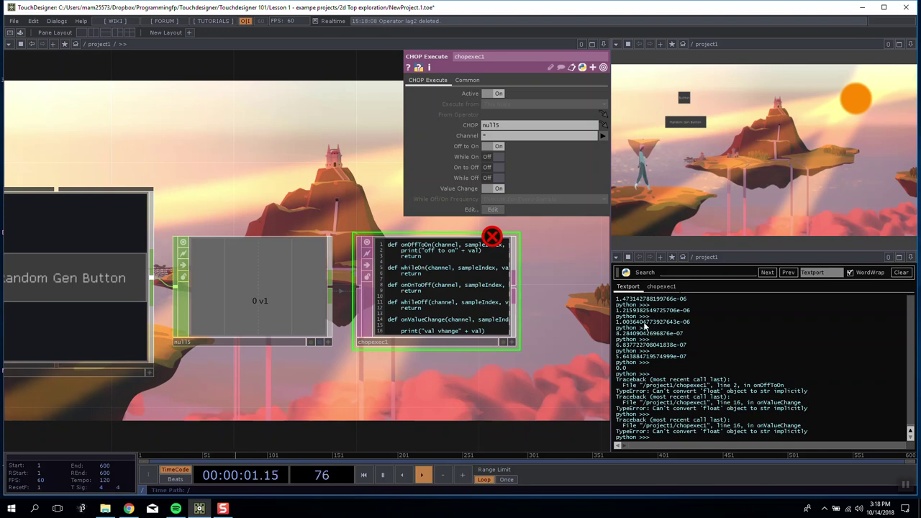
# In chopexec1's onOffToOn function, convert val to a string so the line reads print("off to on" + str(val)).
pyautogui.click(661, 287)
pyautogui.click(708, 308)
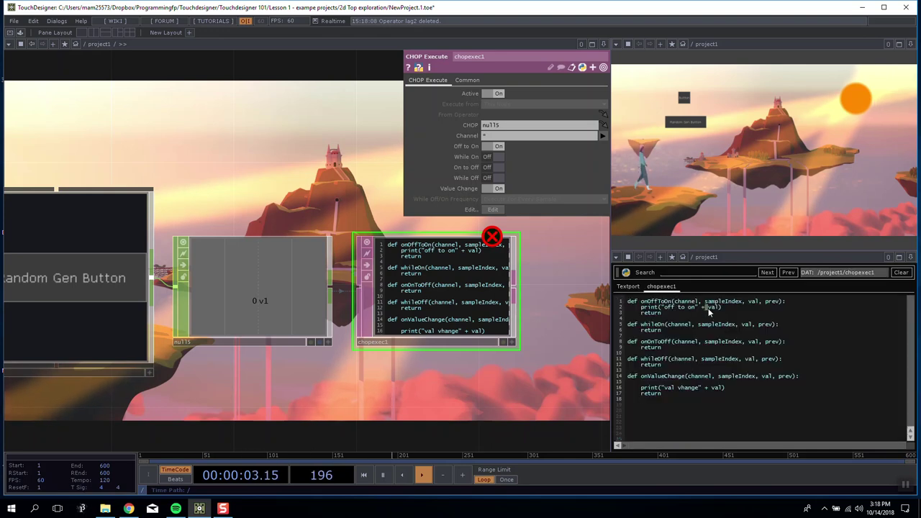
pyautogui.write('str')
pyautogui.press('End')
pyautogui.write(')')
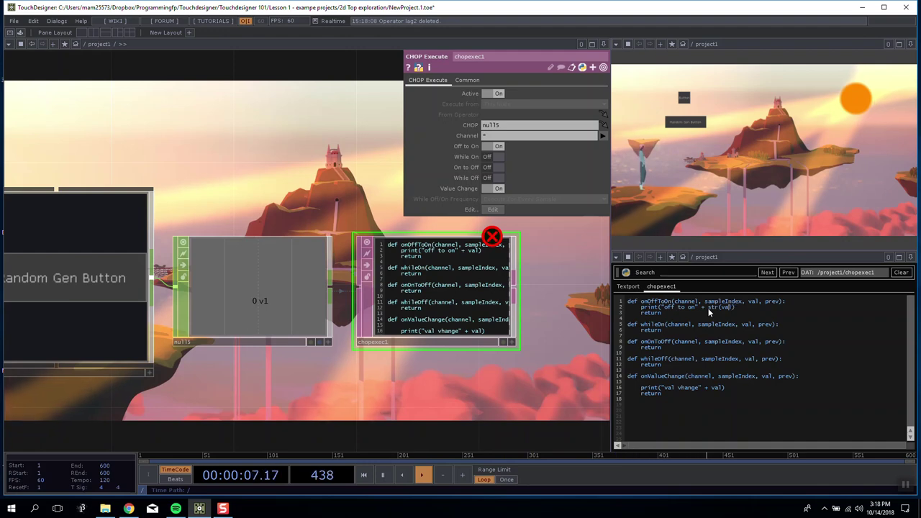
# Change the onValueChange print line to print("val vhange" + str(val)).
pyautogui.click(710, 389)
pyautogui.write('str(')
pyautogui.press('End')
pyautogui.write(')')
pyautogui.press('Right')
pyautogui.press('Right')
pyautogui.press('Right')
pyautogui.write(')')
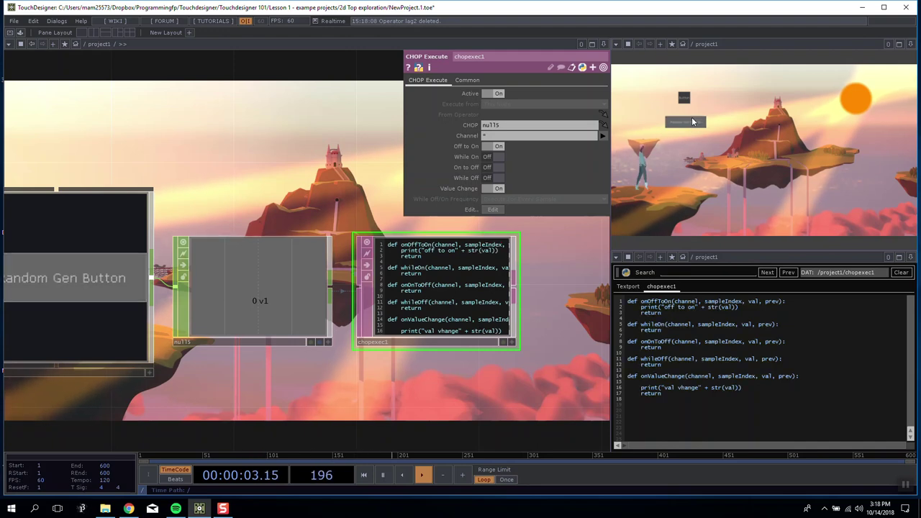
# Trigger the random gen button several times and check both callbacks' string output in the Textport.
pyautogui.click(630, 286)
pyautogui.click(683, 123)
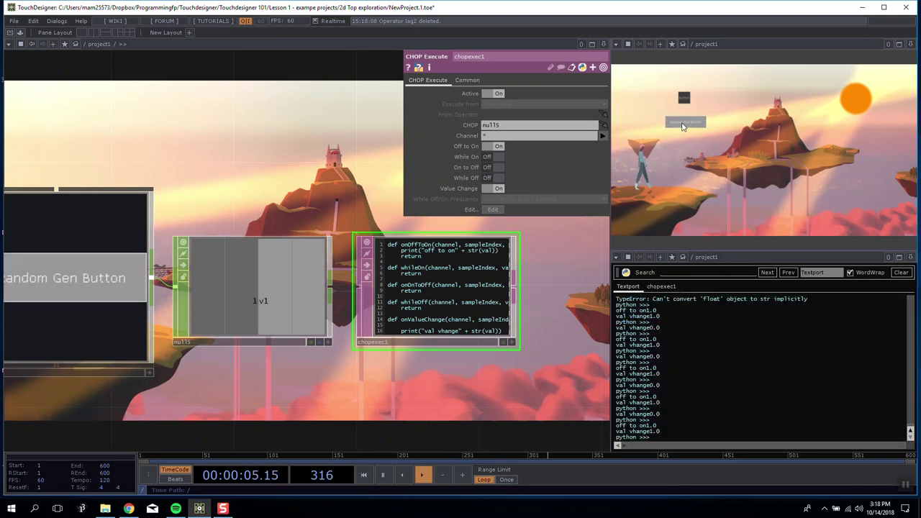
pyautogui.click(683, 123)
pyautogui.click(683, 123)
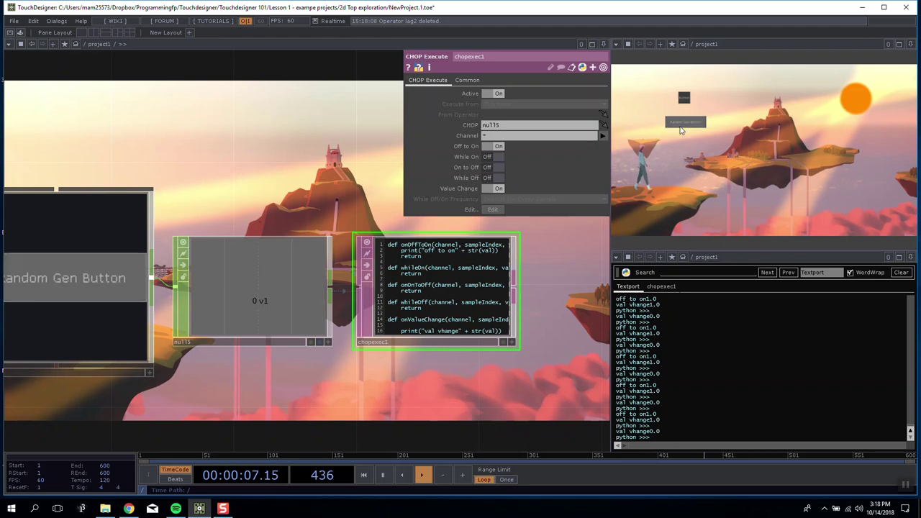
pyautogui.click(683, 123)
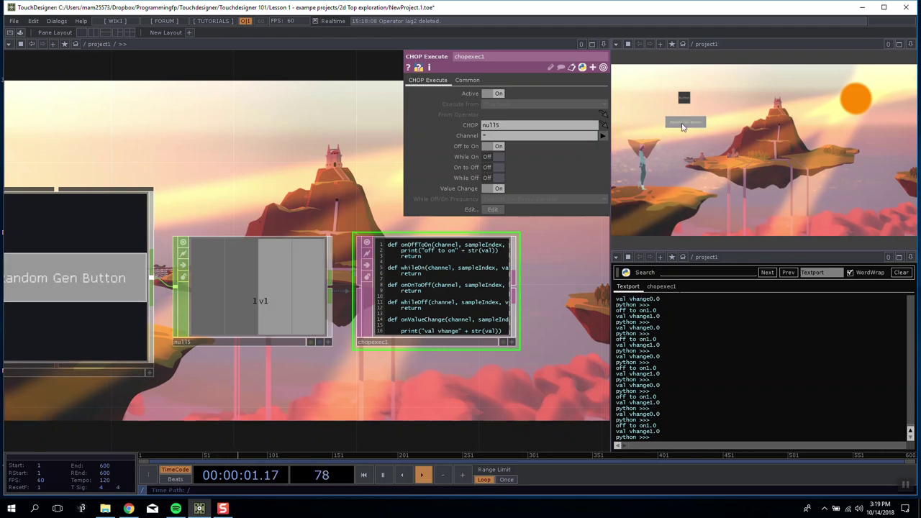
pyautogui.click(683, 125)
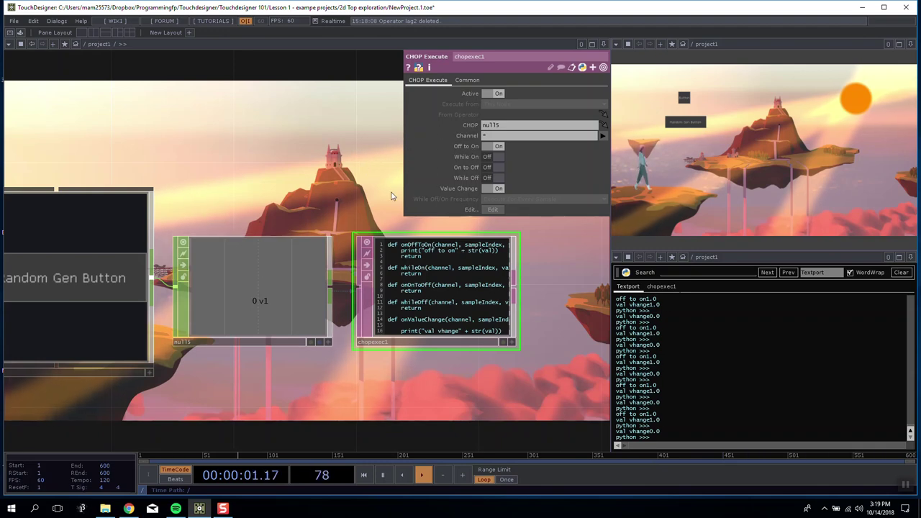
# Reopen the chopexec1 script and disable Value Change for the CHOP Execute DAT.
pyautogui.moveTo(321, 200); pyautogui.dragTo(312, 197)
pyautogui.click(675, 287)
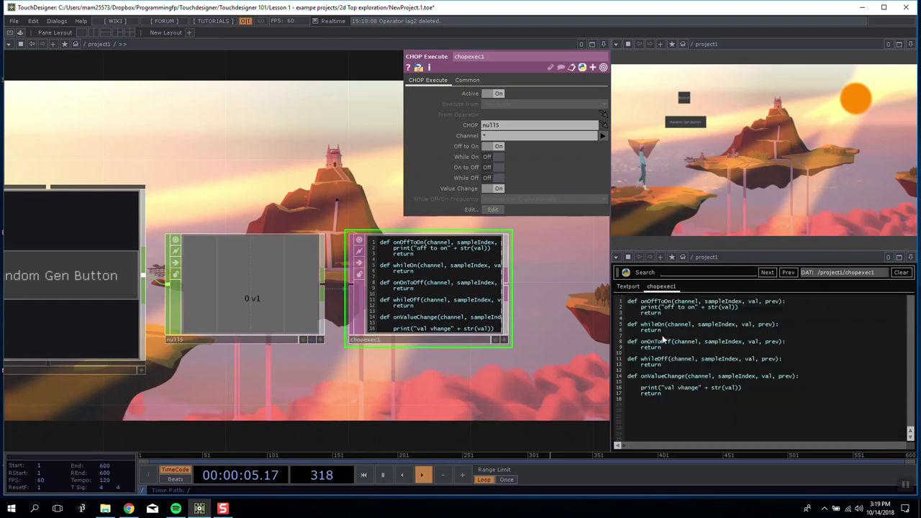
pyautogui.moveTo(293, 183); pyautogui.dragTo(271, 187)
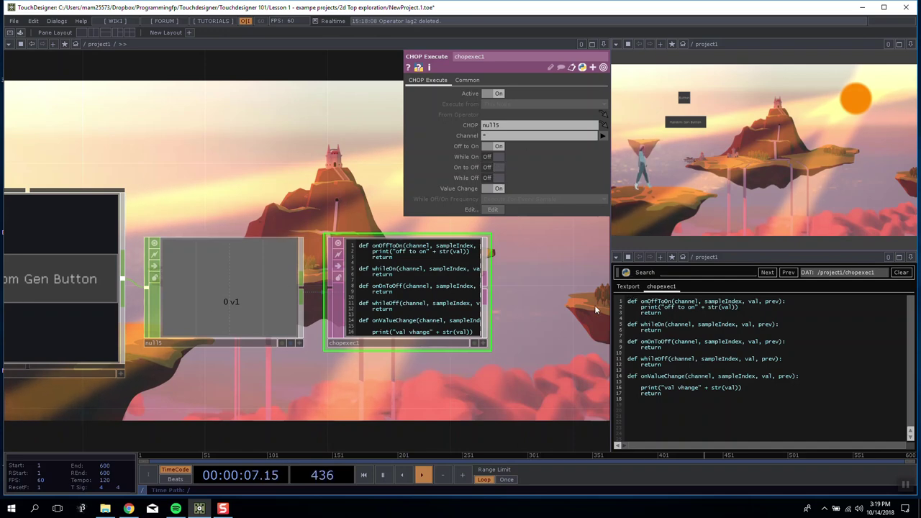
pyautogui.moveTo(519, 297); pyautogui.dragTo(514, 269)
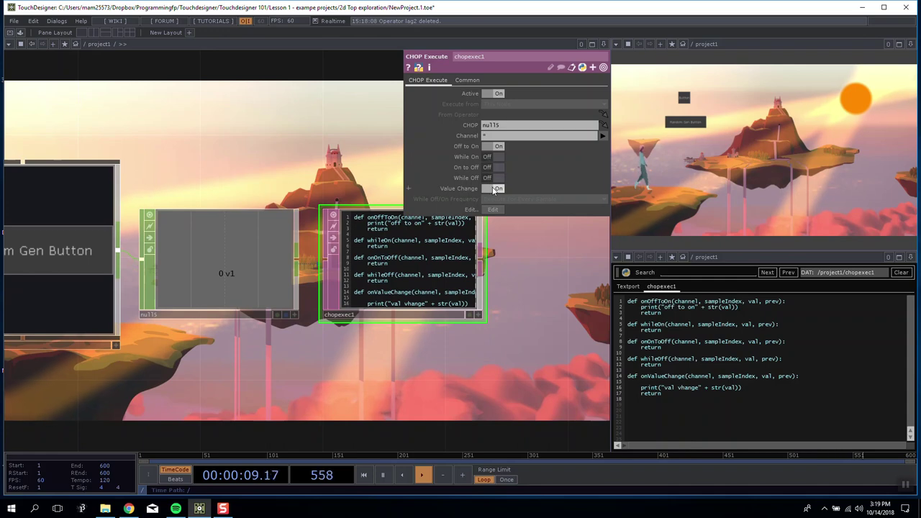
pyautogui.click(495, 188)
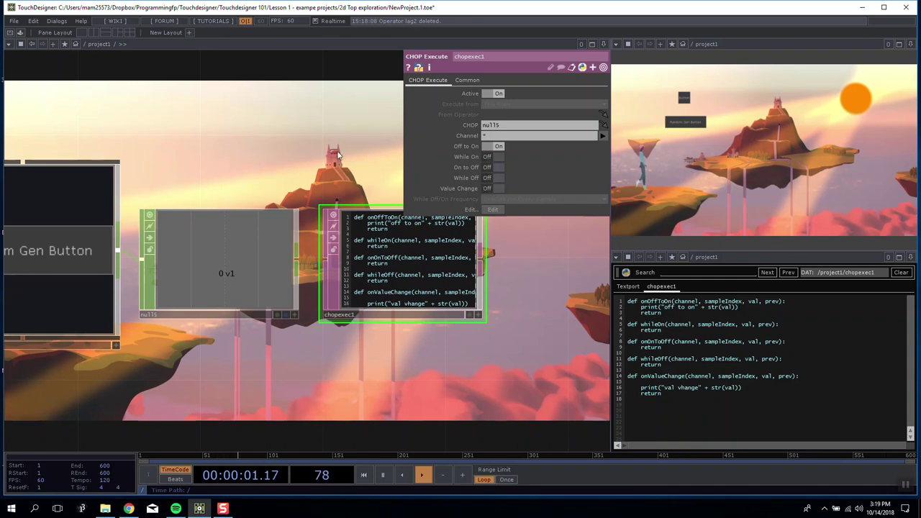
# Trigger the random gen button and check the Textport output with only Off to On active.
pyautogui.moveTo(519, 252); pyautogui.dragTo(485, 243)
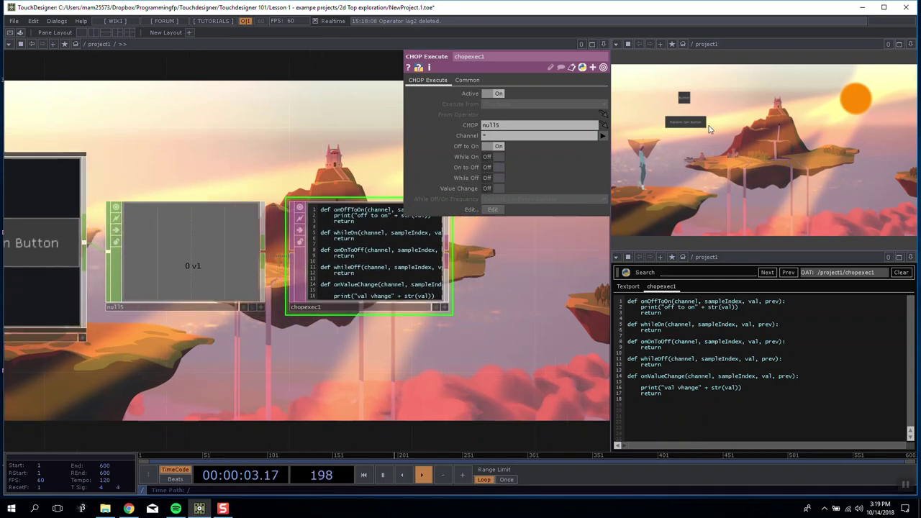
pyautogui.moveTo(248, 153); pyautogui.dragTo(320, 152)
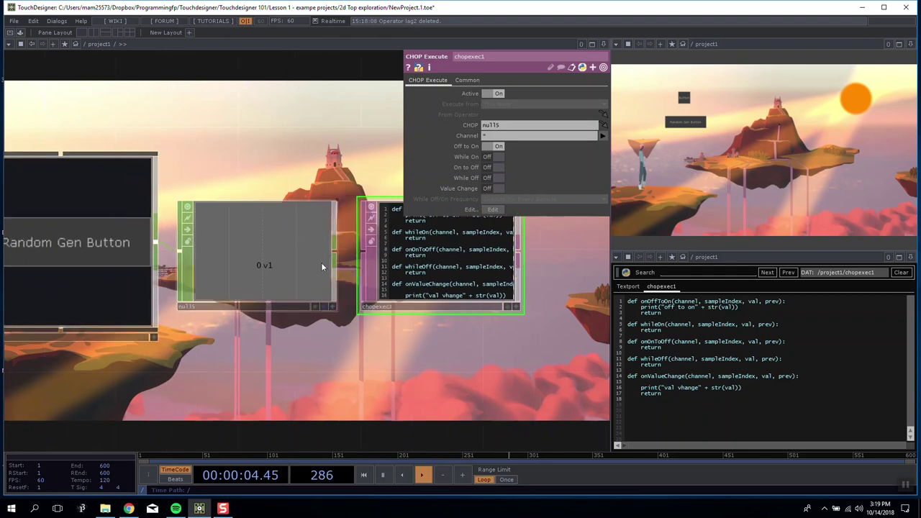
pyautogui.click(688, 123)
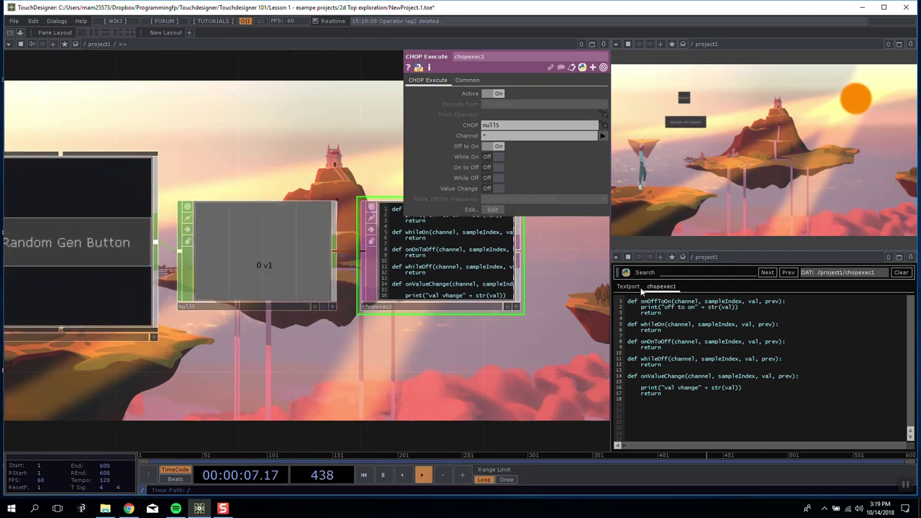
pyautogui.click(627, 288)
# Delete every callback except onOffToOn from the chopexec1 script and remove the print line inside it.
pyautogui.click(658, 288)
pyautogui.moveTo(751, 416); pyautogui.dragTo(425, 413)
pyautogui.press('BackSpace')
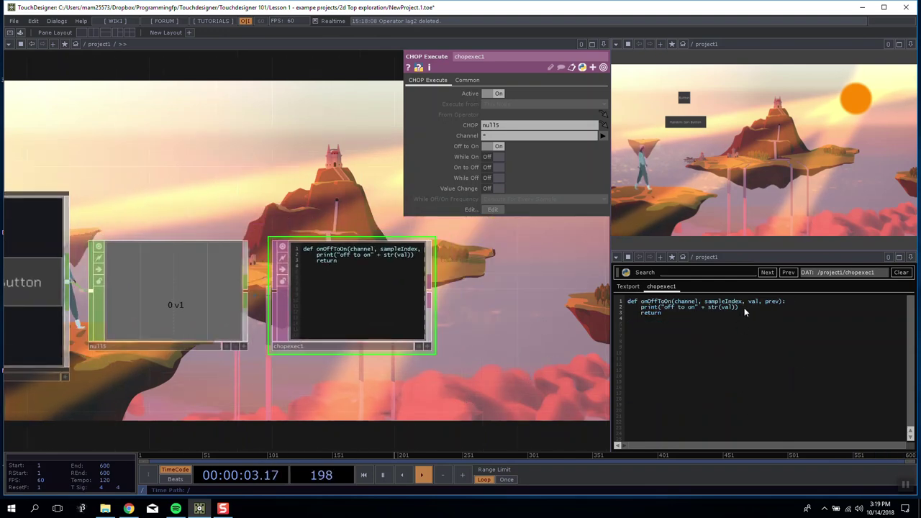
pyautogui.moveTo(744, 308); pyautogui.dragTo(640, 308)
pyautogui.press('BackSpace')
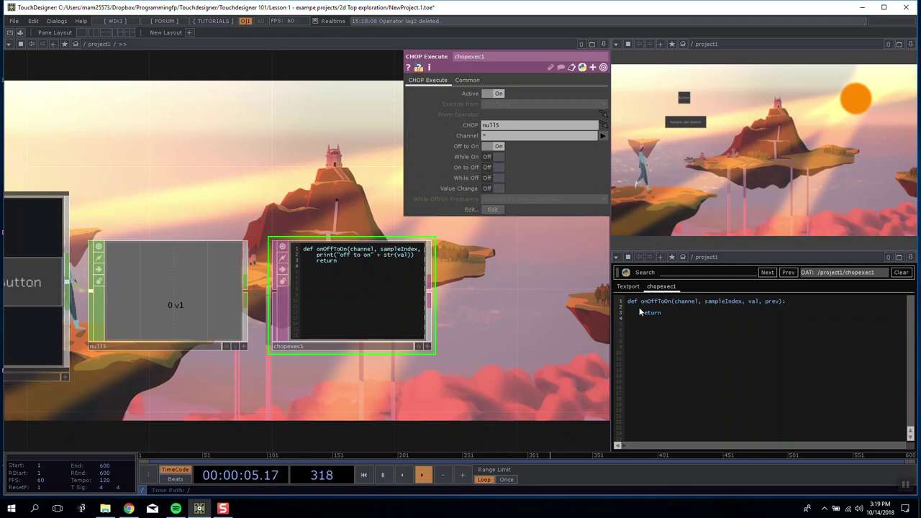
# Add import random as a new first line above the onOffToOn function.
pyautogui.click(628, 302)
pyautogui.press('Return')
pyautogui.press('Up')
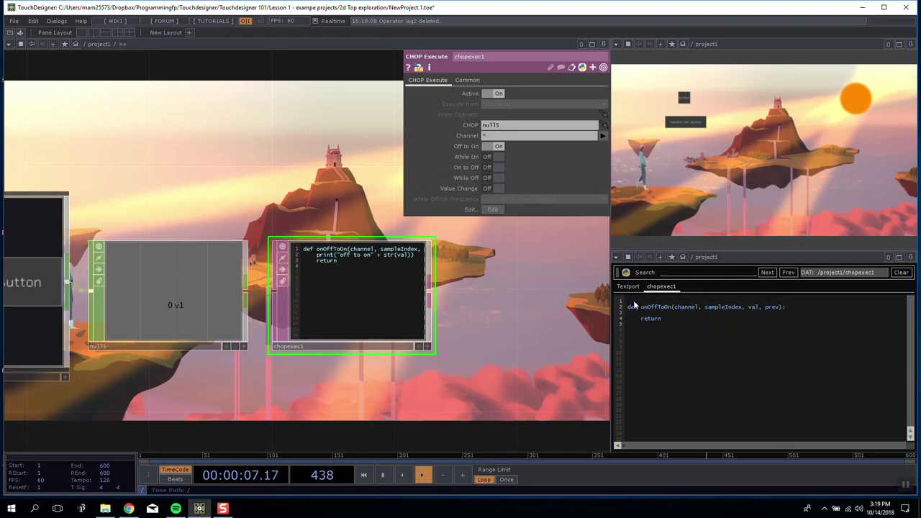
pyautogui.write('impor')
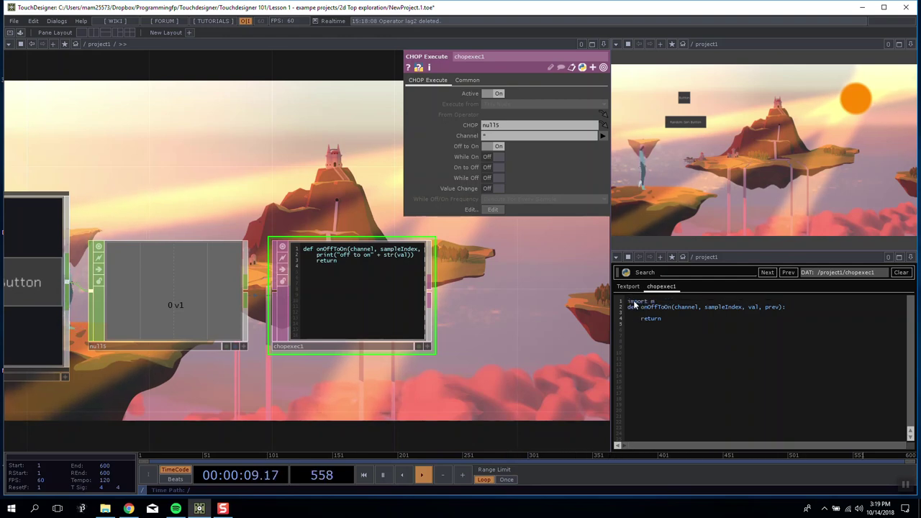
pyautogui.write('t Mat')
pyautogui.press('BackSpace')
pyautogui.press('BackSpace')
pyautogui.press('BackSpace')
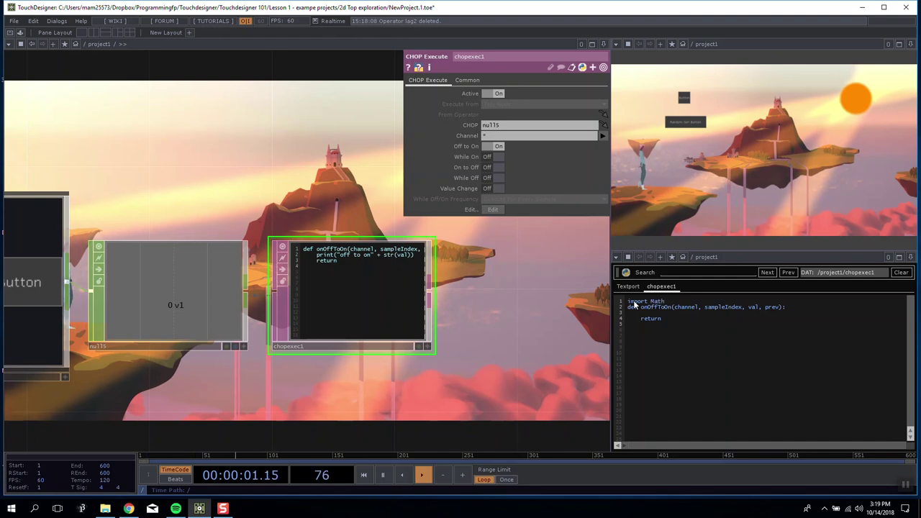
pyautogui.write('random')
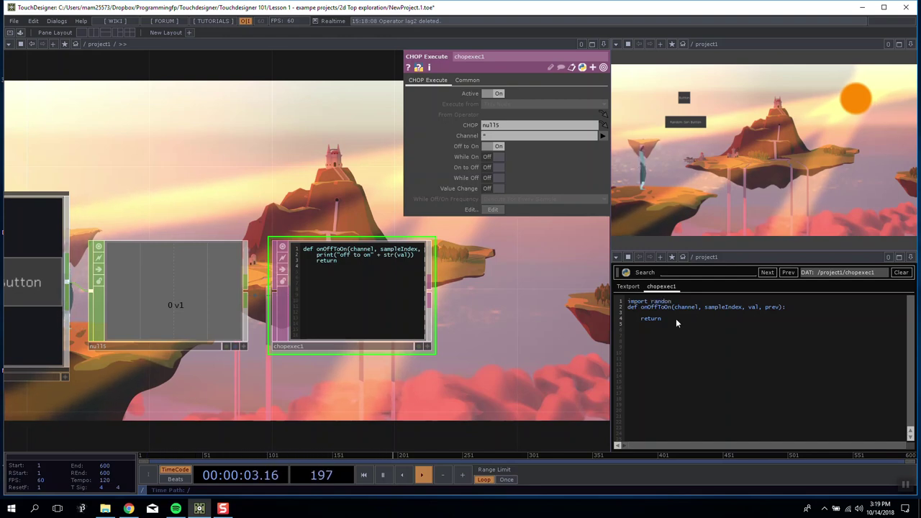
# Inside onOffToOn, assign random.random() to each of three variables named value1, value2 and value3.
pyautogui.click(791, 306)
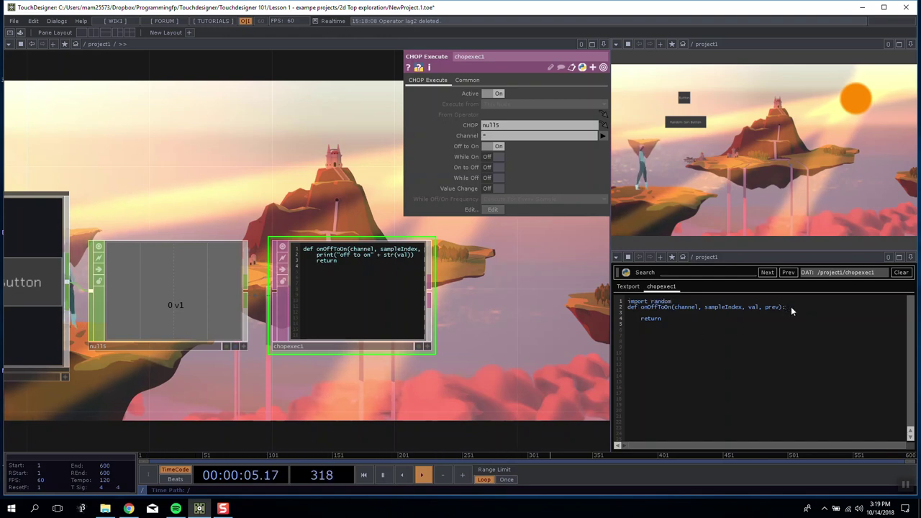
pyautogui.press('Return')
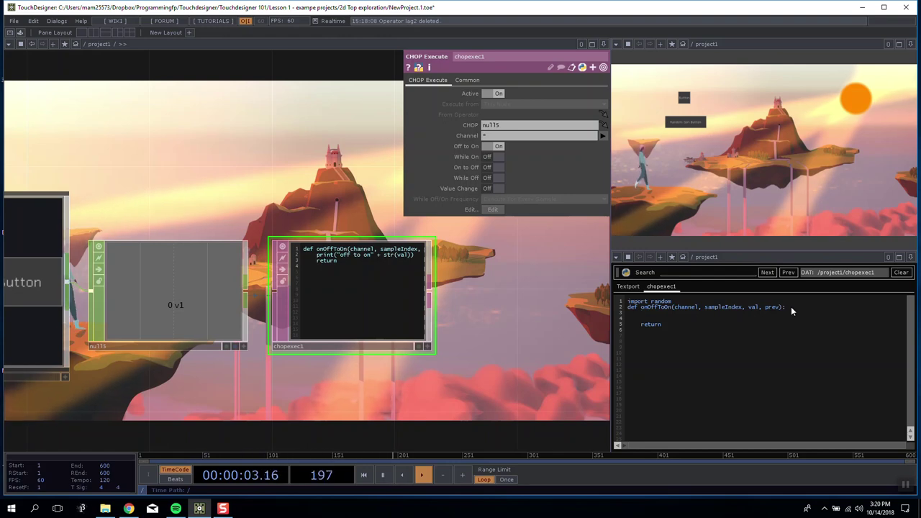
pyautogui.write('value1 = ')
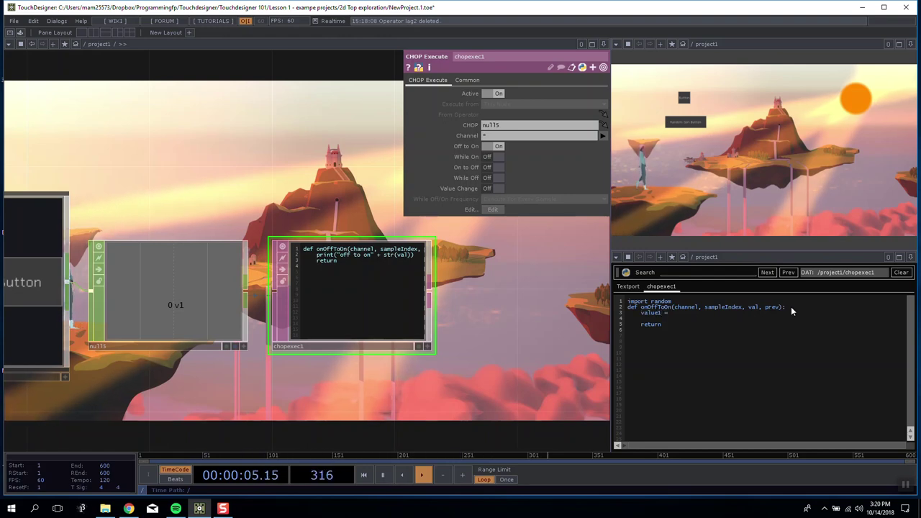
pyautogui.write('random.random()')
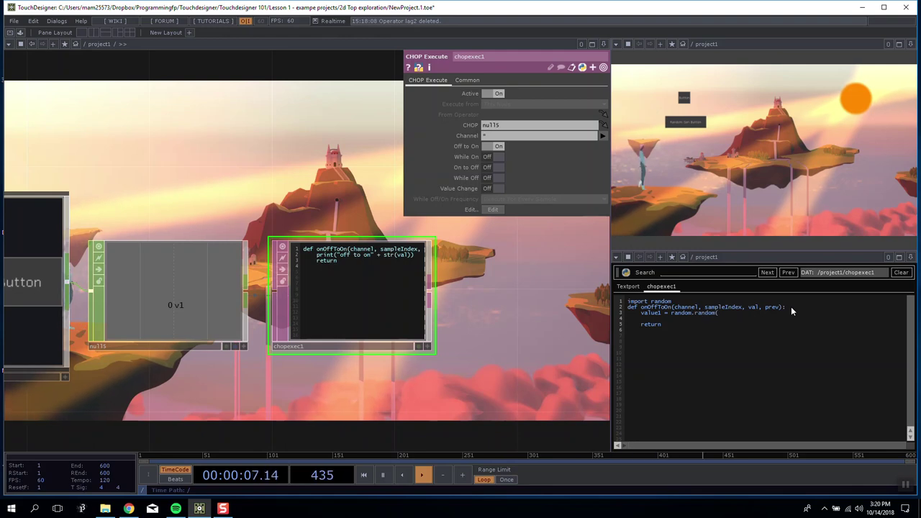
pyautogui.press('Return')
pyautogui.write('value2')
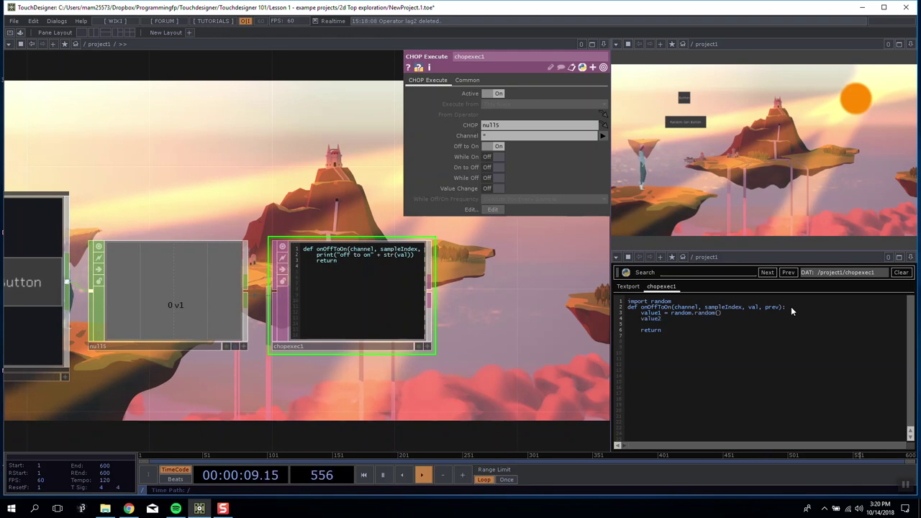
pyautogui.write(' = random.random()')
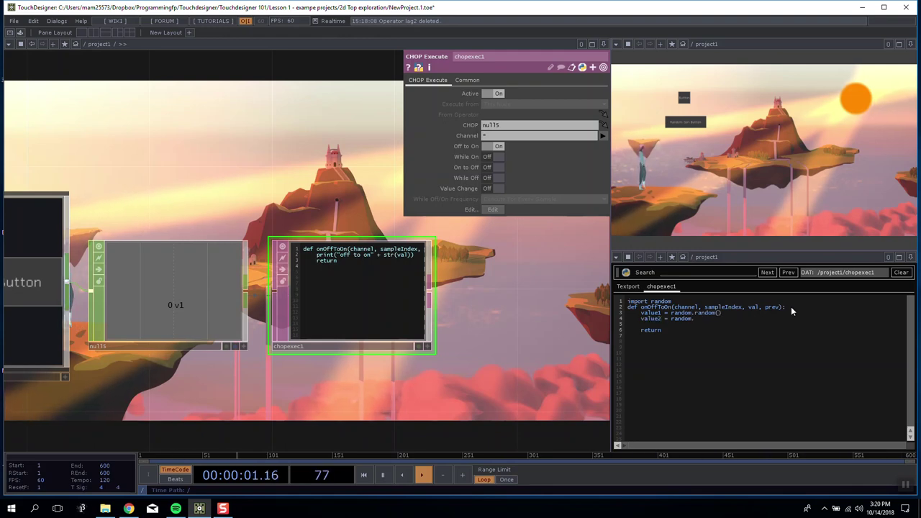
pyautogui.press('Return')
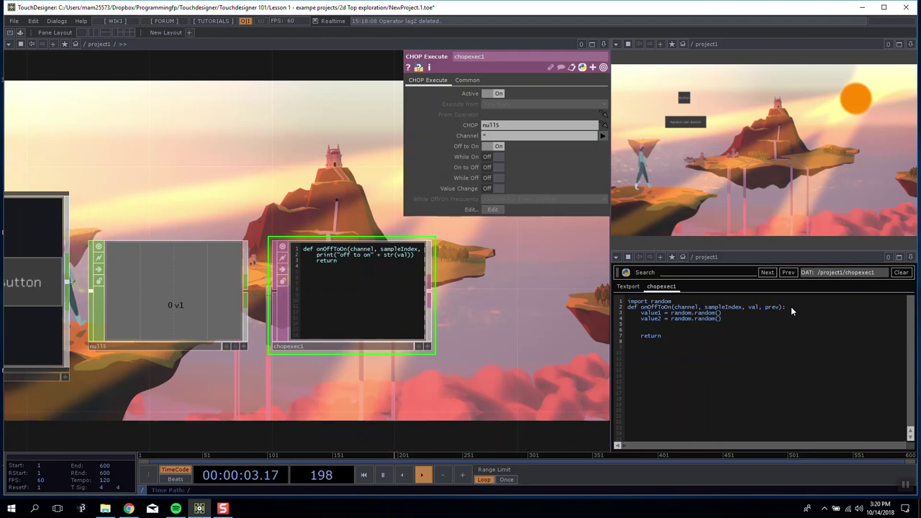
pyautogui.write('value3 =')
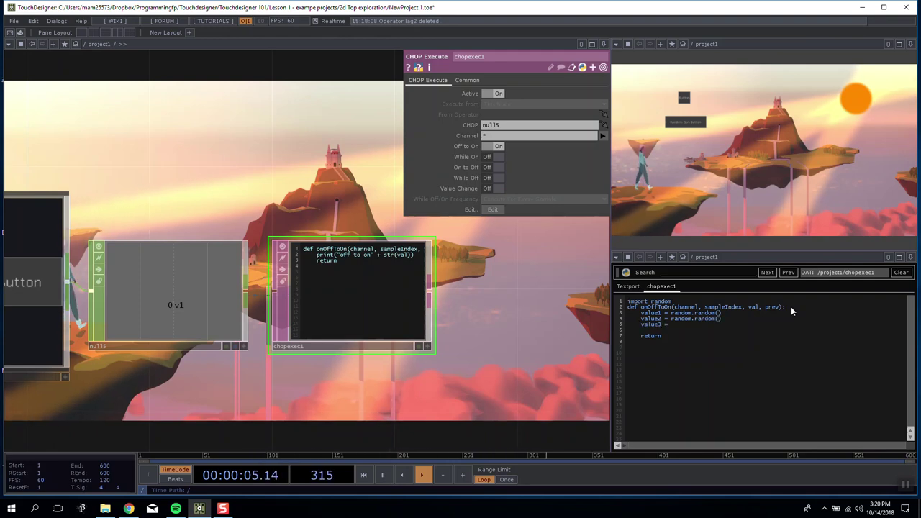
pyautogui.write(' random.rando')
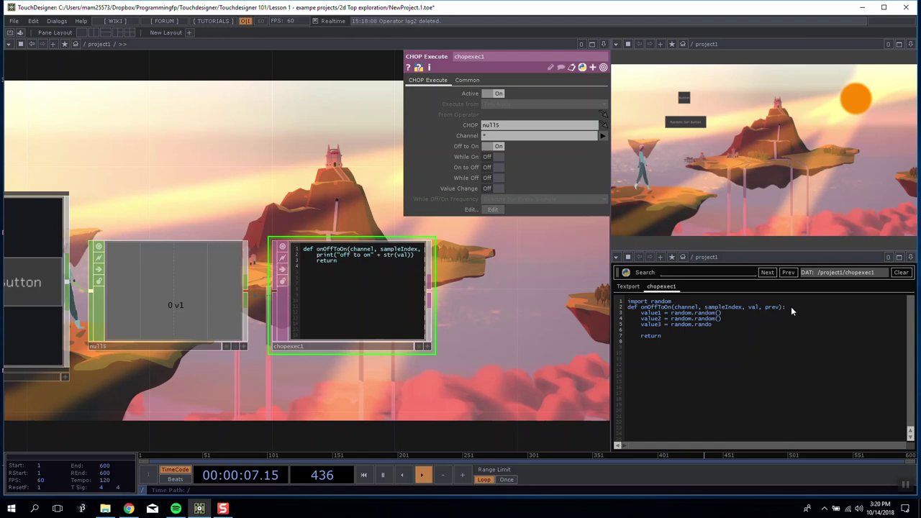
pyautogui.write('m(')
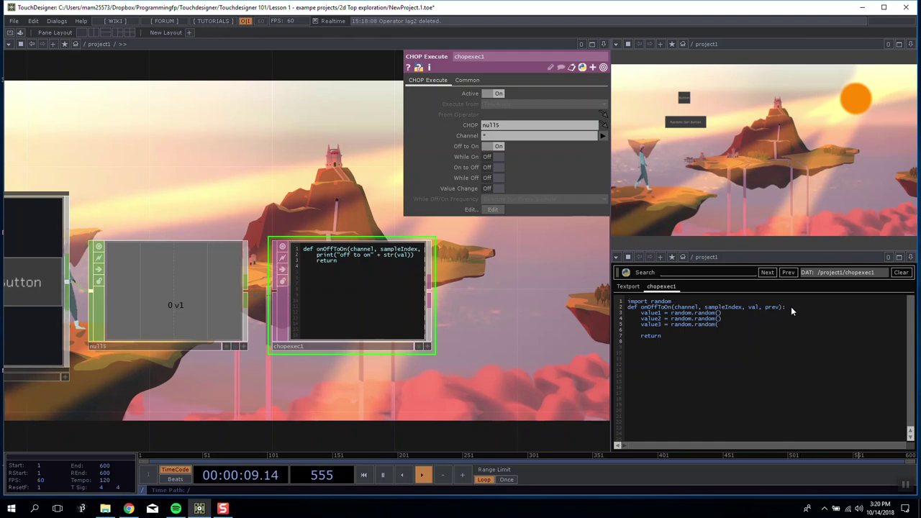
pyautogui.write(')')
# Commit the script, trigger the random gen button and check the Textport for errors.
pyautogui.click(685, 123)
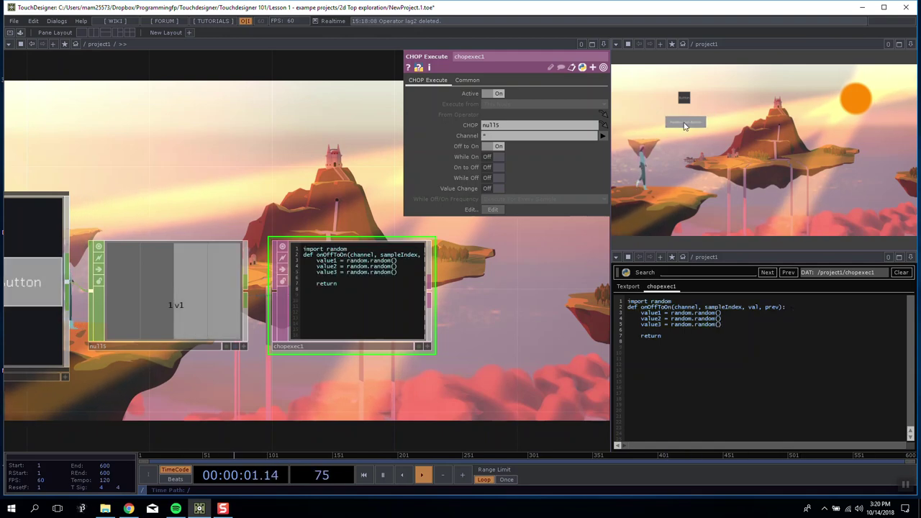
pyautogui.click(629, 287)
pyautogui.click(662, 288)
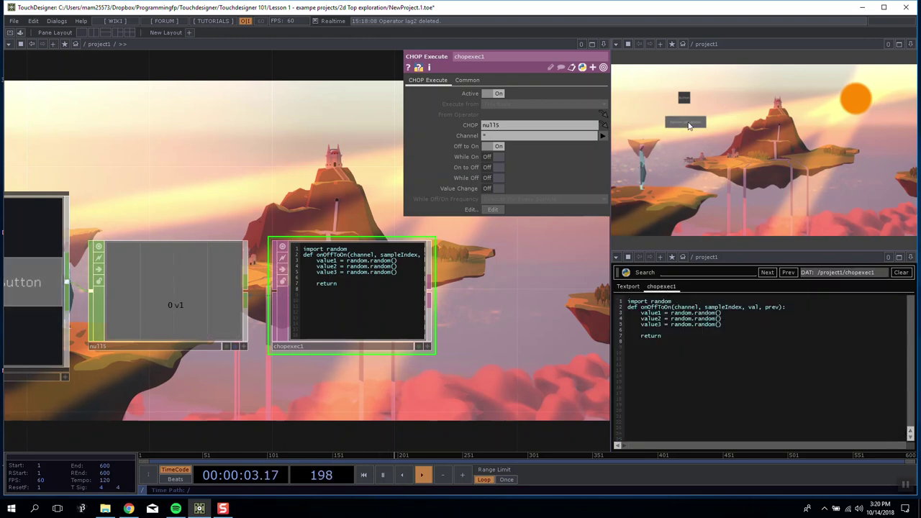
pyautogui.click(688, 124)
pyautogui.click(688, 124)
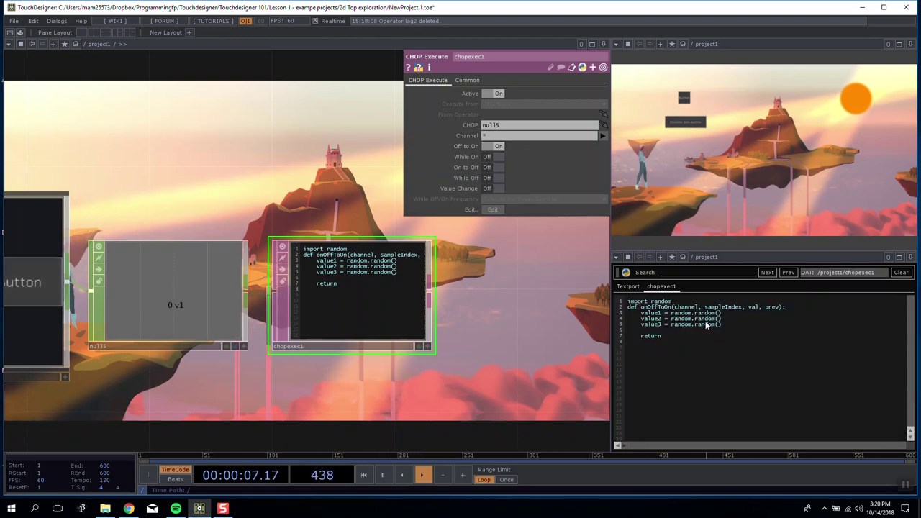
# Insert an empty line after import random and another at the start of the onOffToOn function body.
pyautogui.click(681, 302)
pyautogui.press('Return')
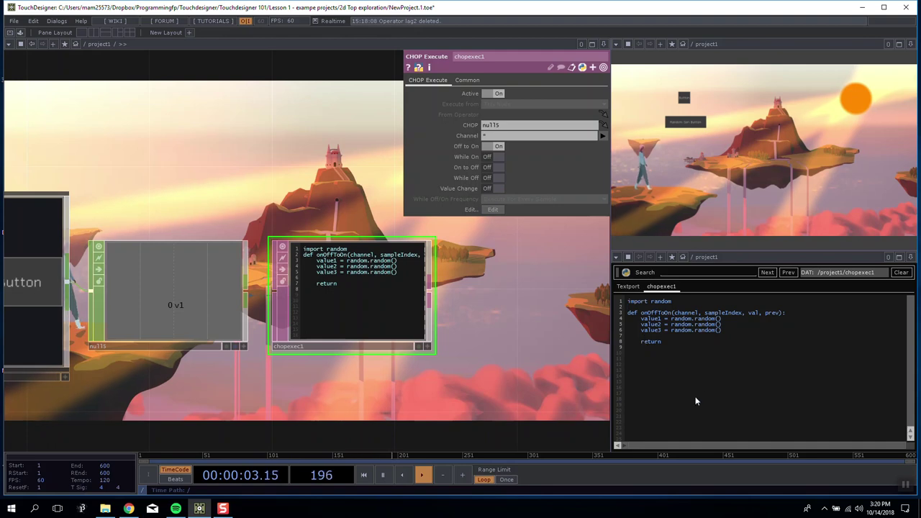
pyautogui.press('Return')
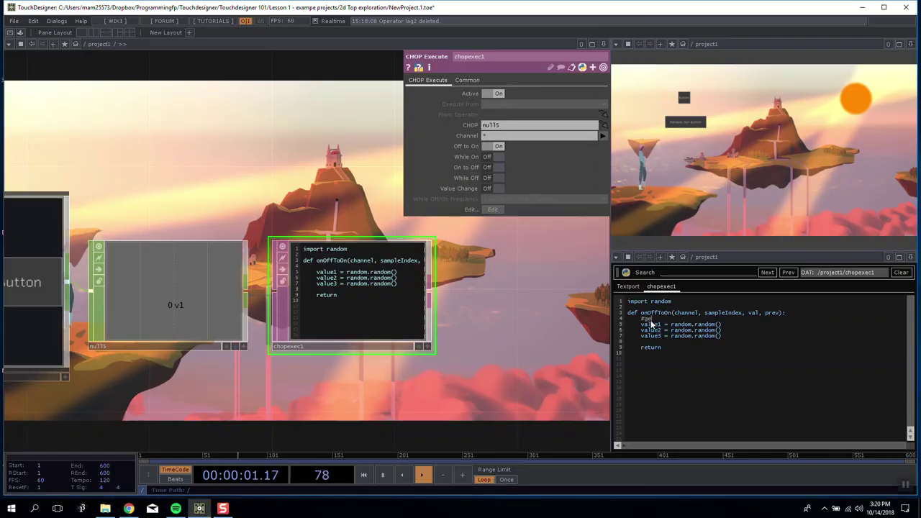
# Write the comment "#generates a random number betwee 0 - 1 (floating)" above the value1 assignment in onOffToOn.
pyautogui.write('#generates a random nu')
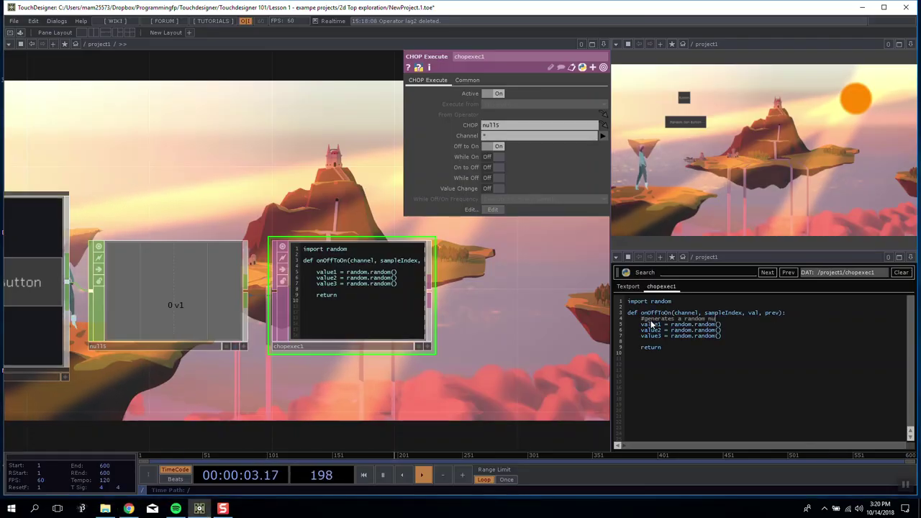
pyautogui.write('mber betwee 0 - 1 (')
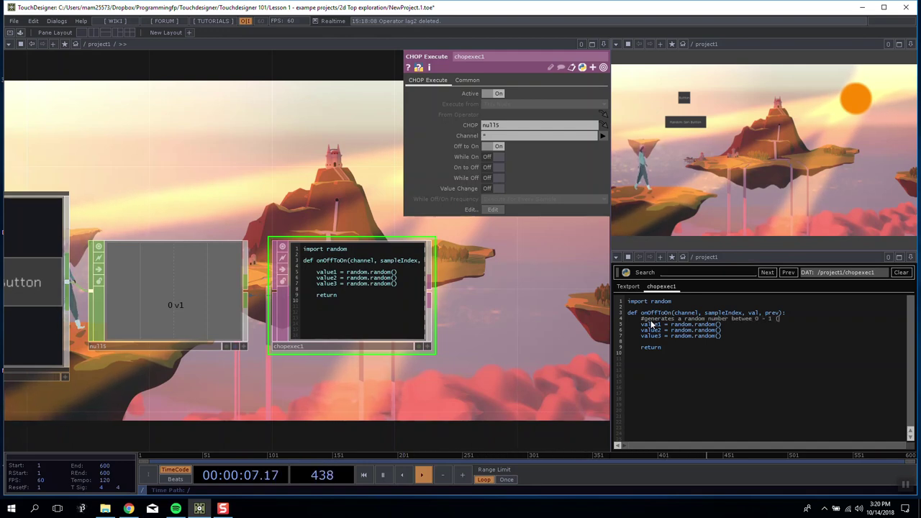
pyautogui.write('loating')
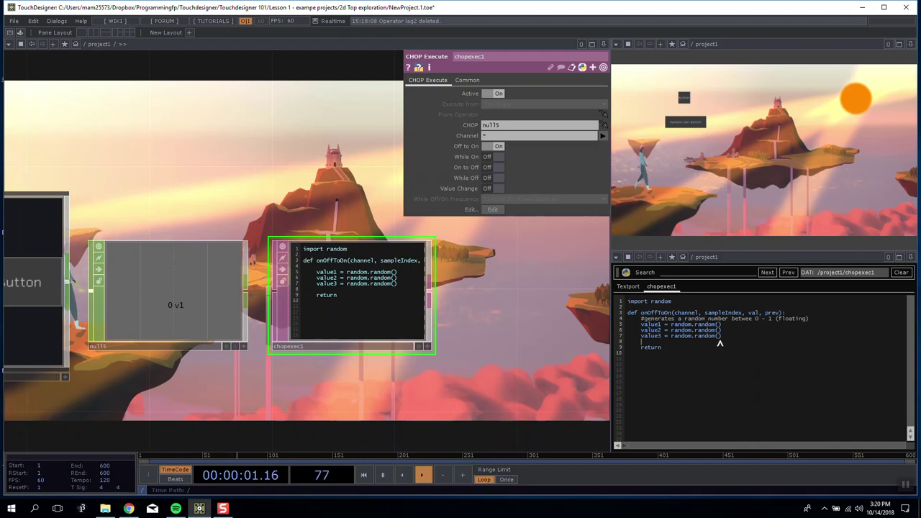
# Add the line print(value1,value2,value3) directly above return, leaving a blank line after the value3 assignment.
pyautogui.press('Return')
pyautogui.write('print(')
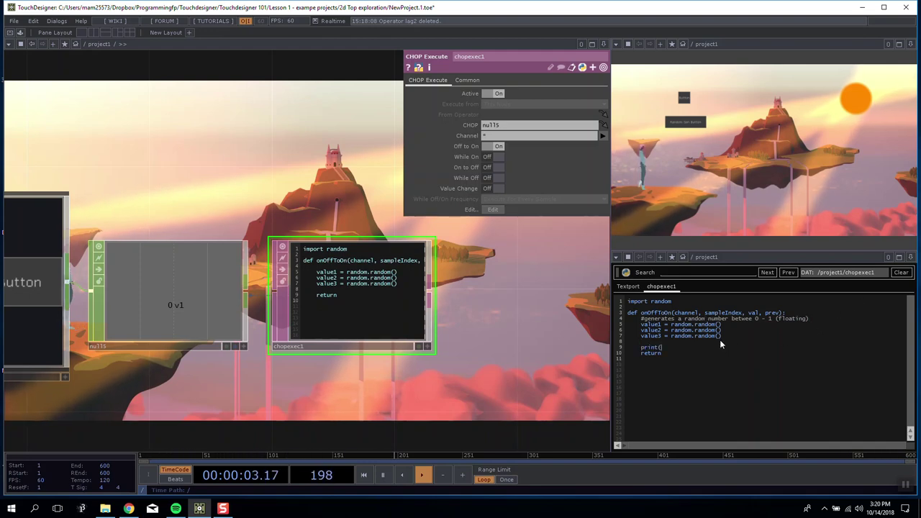
pyautogui.write('value1,va')
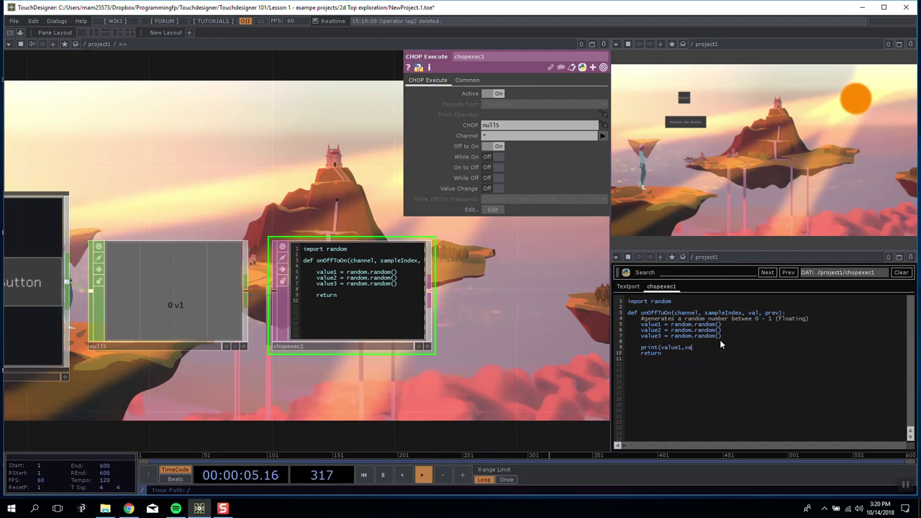
pyautogui.write('lue2,c')
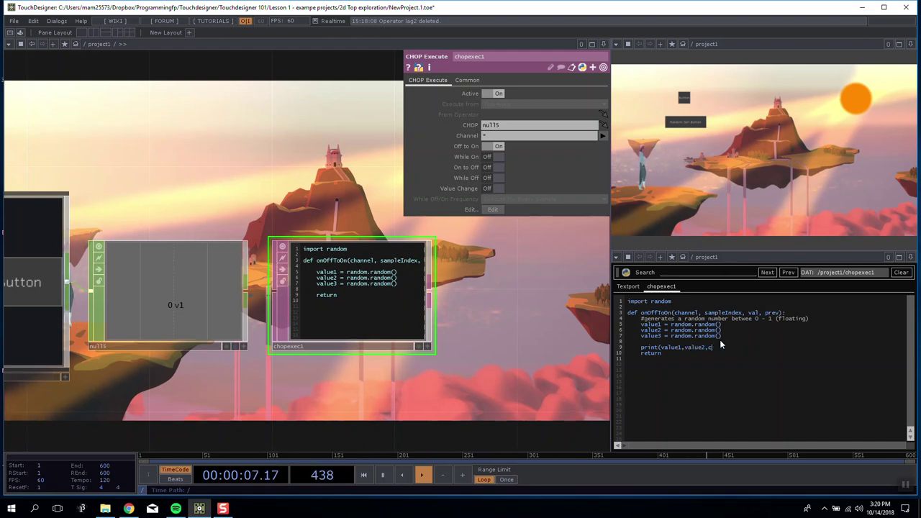
pyautogui.press('BackSpace')
pyautogui.write('value3')
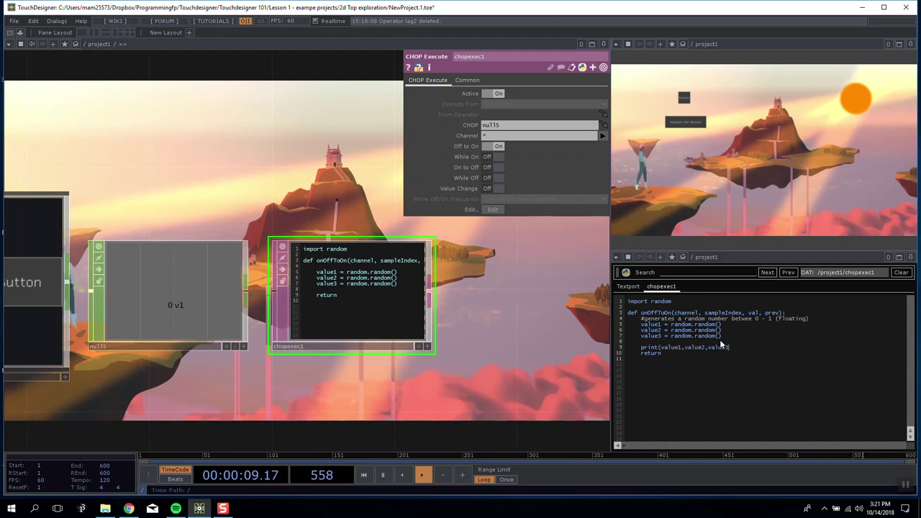
# Commit the script, clear the Textport and trigger the Random Gen Button several times to print the three values.
pyautogui.moveTo(595, 317); pyautogui.dragTo(597, 315)
pyautogui.click(624, 288)
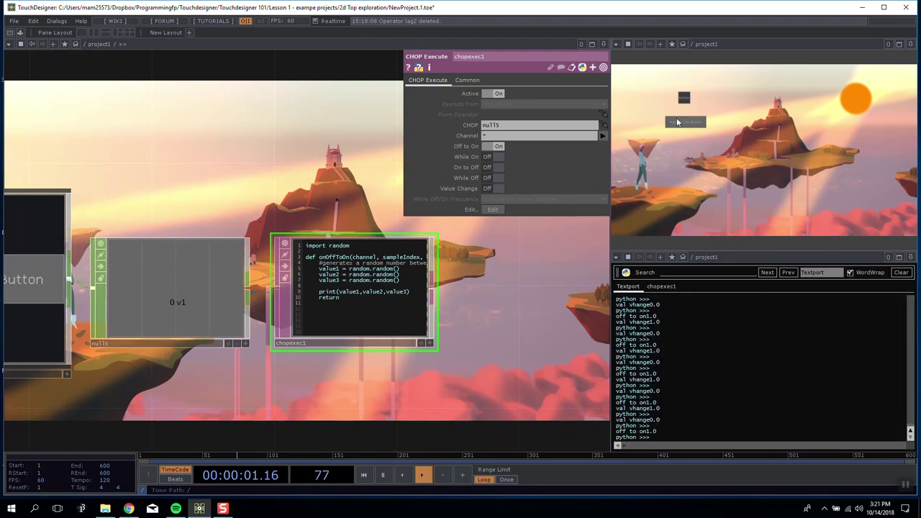
pyautogui.click(901, 272)
pyautogui.click(683, 123)
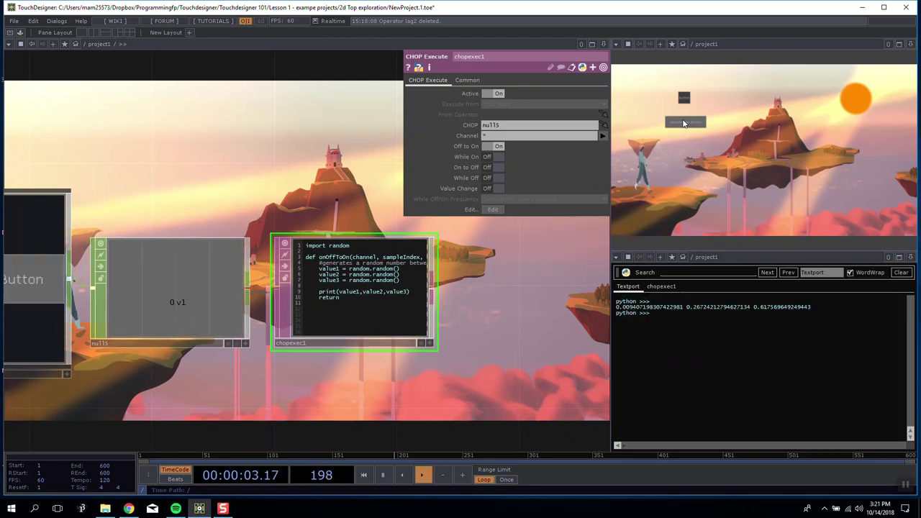
pyautogui.click(684, 122)
pyautogui.click(684, 123)
pyautogui.click(683, 122)
pyautogui.click(684, 123)
pyautogui.click(684, 122)
pyautogui.click(684, 122)
pyautogui.click(684, 123)
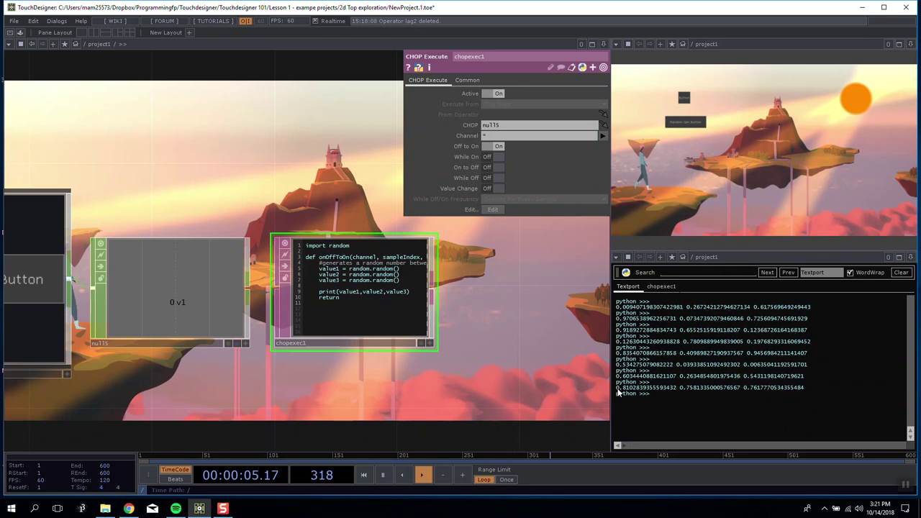
# Highlight the latest printed set of values in the Textport and keep triggering the Random Gen Button to compare outputs.
pyautogui.moveTo(616, 389)
pyautogui.mouseDown()
pyautogui.moveTo(807, 390)
pyautogui.moveTo(616, 382)
pyautogui.mouseUp()
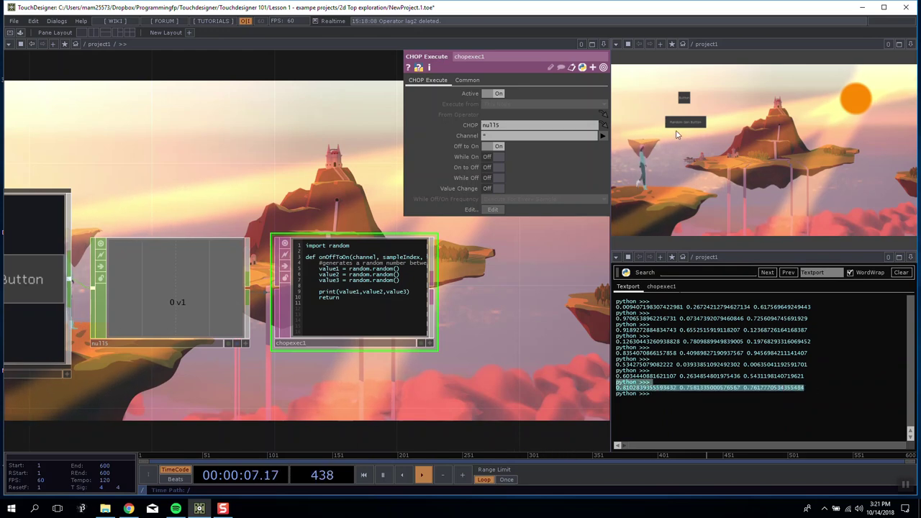
pyautogui.click(686, 126)
pyautogui.click(684, 122)
pyautogui.click(683, 122)
pyautogui.click(684, 122)
pyautogui.click(684, 122)
pyautogui.click(683, 123)
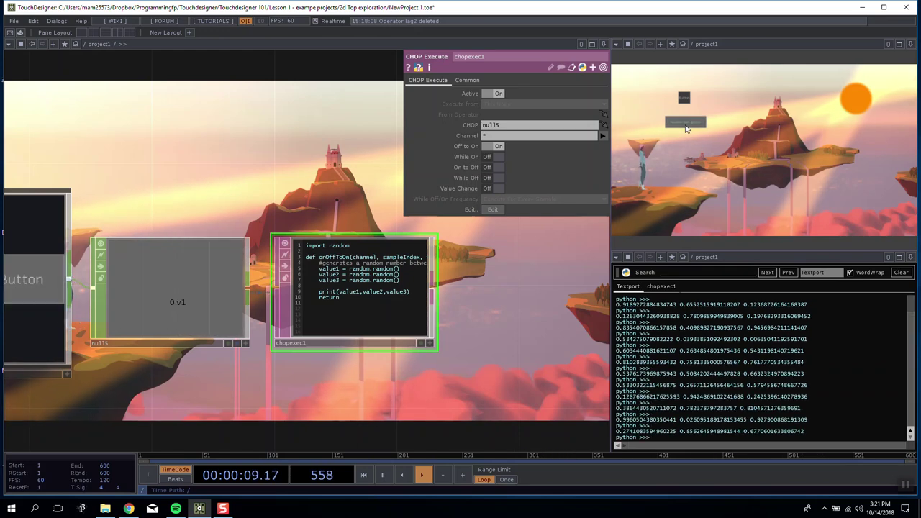
pyautogui.click(678, 122)
pyautogui.click(677, 122)
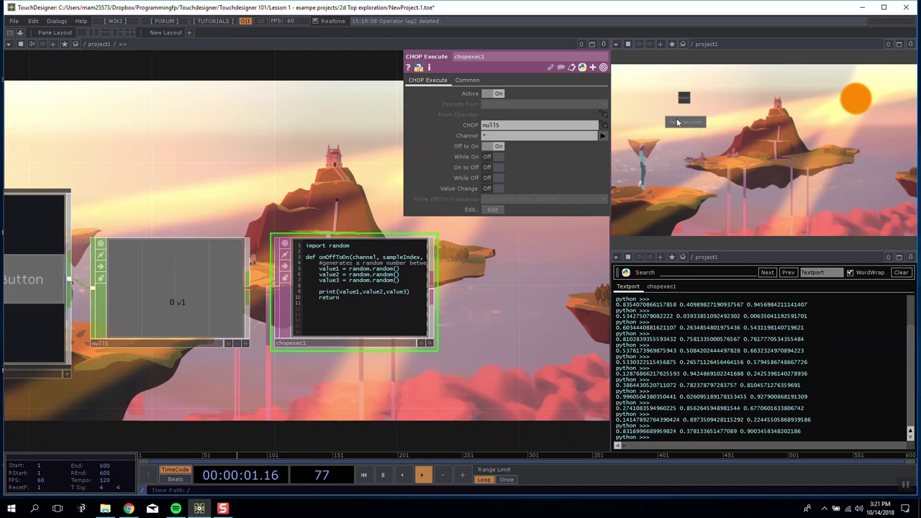
pyautogui.click(678, 123)
pyautogui.click(678, 123)
pyautogui.click(677, 123)
pyautogui.click(677, 124)
pyautogui.click(675, 124)
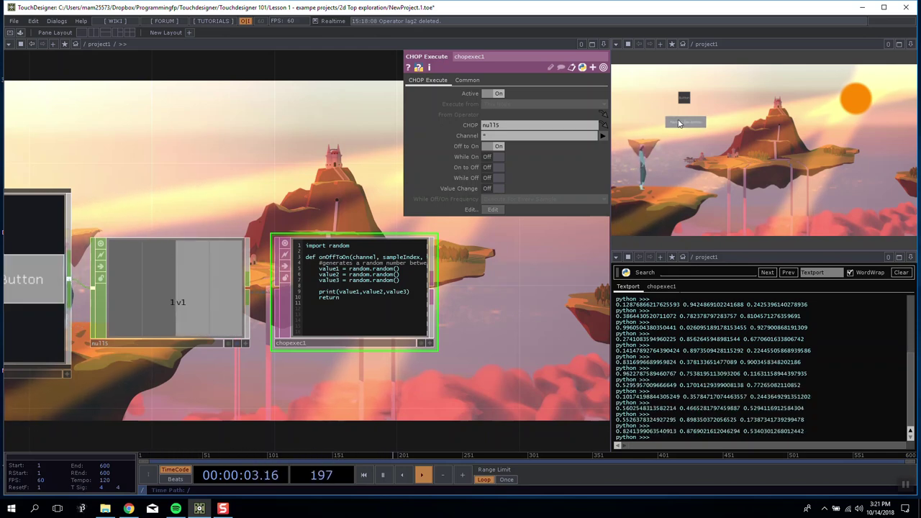
pyautogui.click(675, 124)
pyautogui.click(675, 125)
pyautogui.click(673, 125)
pyautogui.click(672, 125)
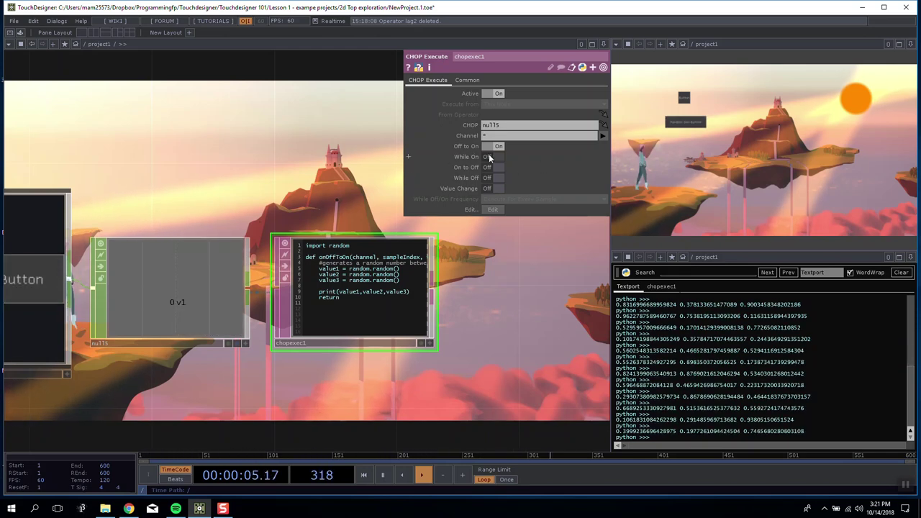
# Return to the chopexec1 script and examine the three random value assignments beside its node in the network.
pyautogui.click(660, 287)
pyautogui.scroll(-3, 521, 333)
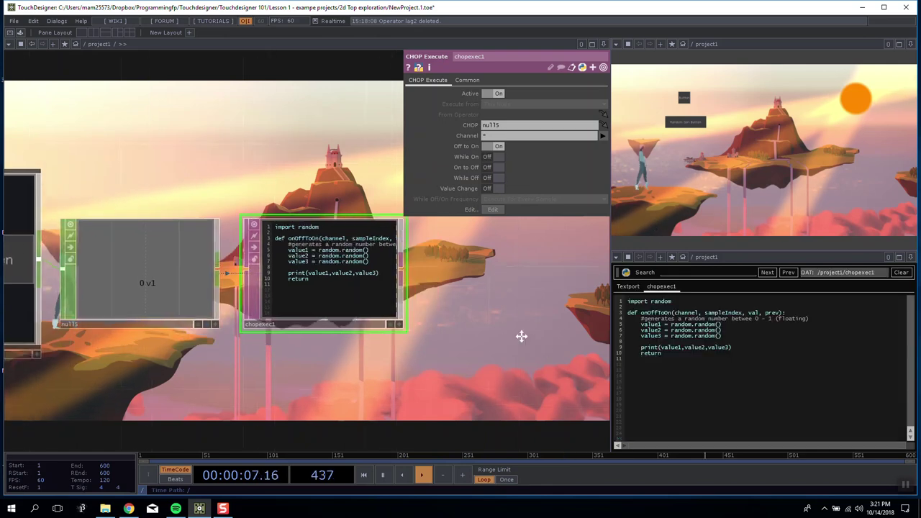
pyautogui.moveTo(475, 324); pyautogui.dragTo(431, 289)
pyautogui.scroll(-4, 361, 300)
pyautogui.scroll(5, 361, 299)
pyautogui.scroll(-2, 381, 261)
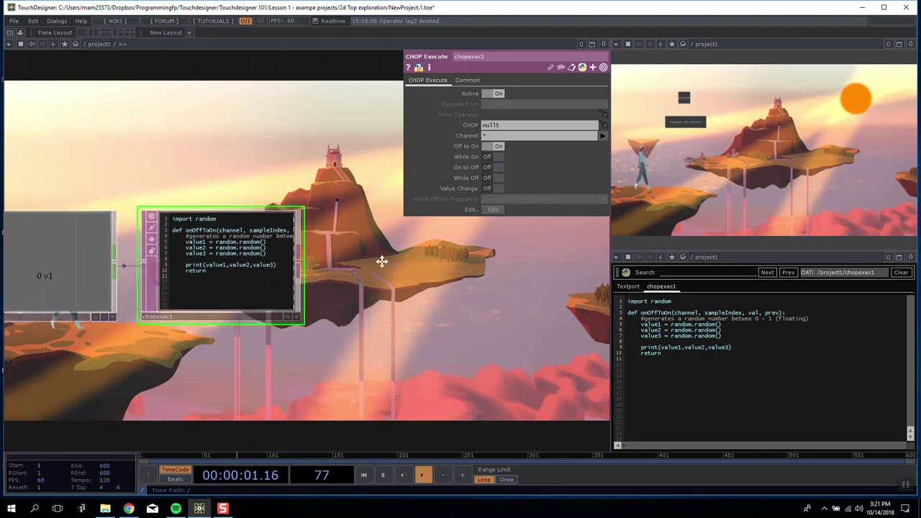
pyautogui.scroll(3, 408, 299)
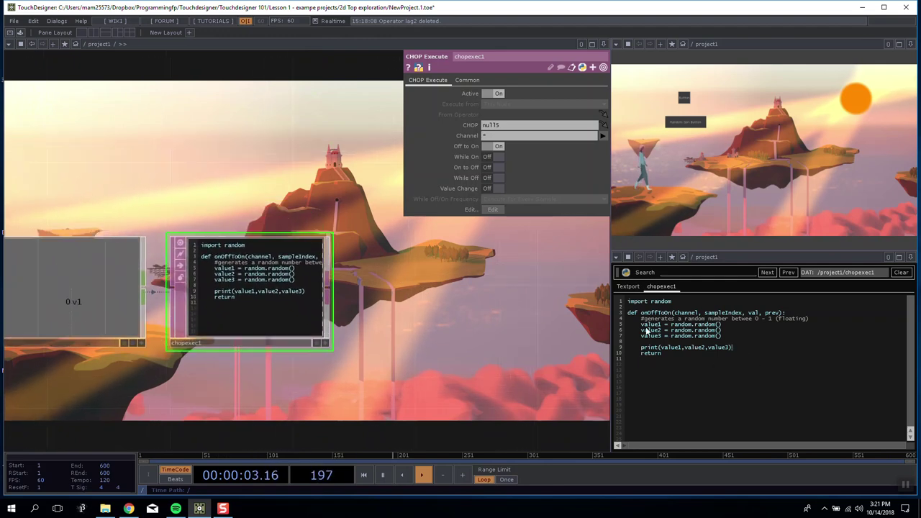
pyautogui.moveTo(641, 325)
pyautogui.mouseDown()
pyautogui.moveTo(716, 344)
pyautogui.moveTo(625, 319)
pyautogui.mouseUp()
# Add a Constant CHOP in the free space beside chopexec1 and name it randoms.
pyautogui.moveTo(395, 247); pyautogui.dragTo(267, 208)
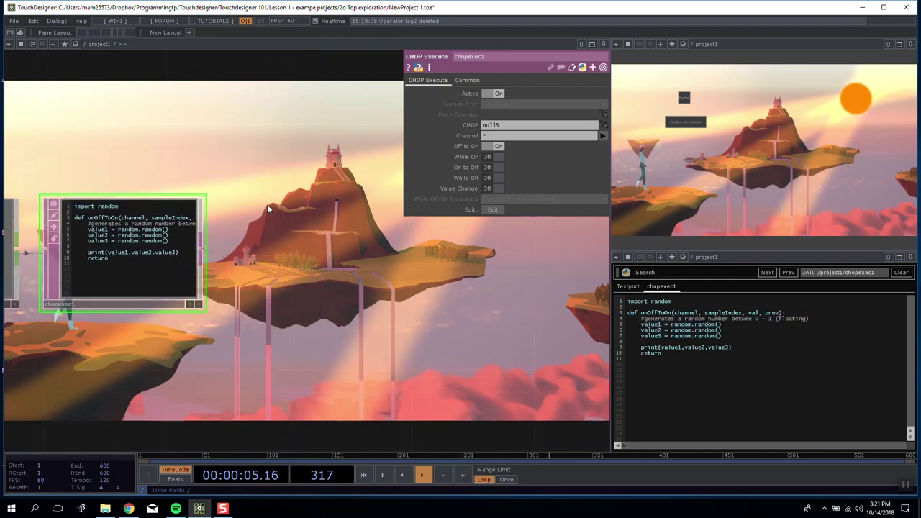
pyautogui.scroll(-2, 267, 204)
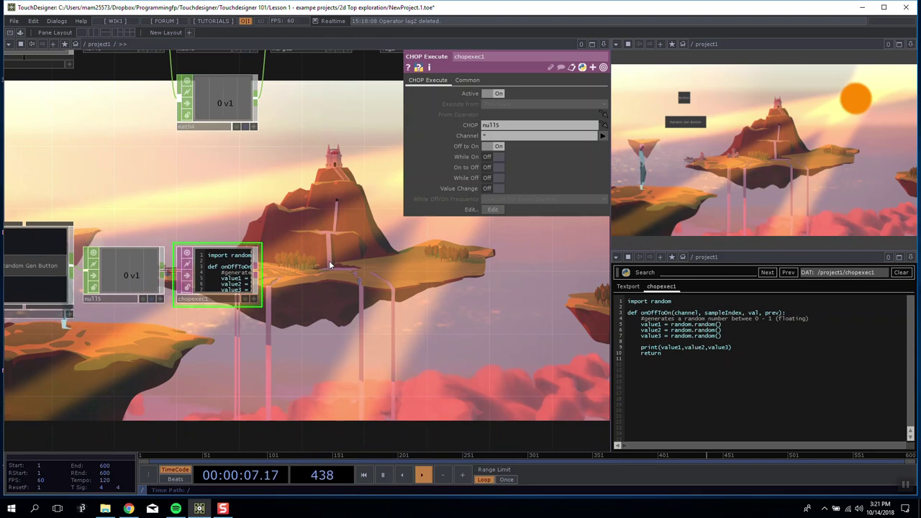
pyautogui.moveTo(322, 263); pyautogui.dragTo(297, 270)
pyautogui.doubleClick(351, 286)
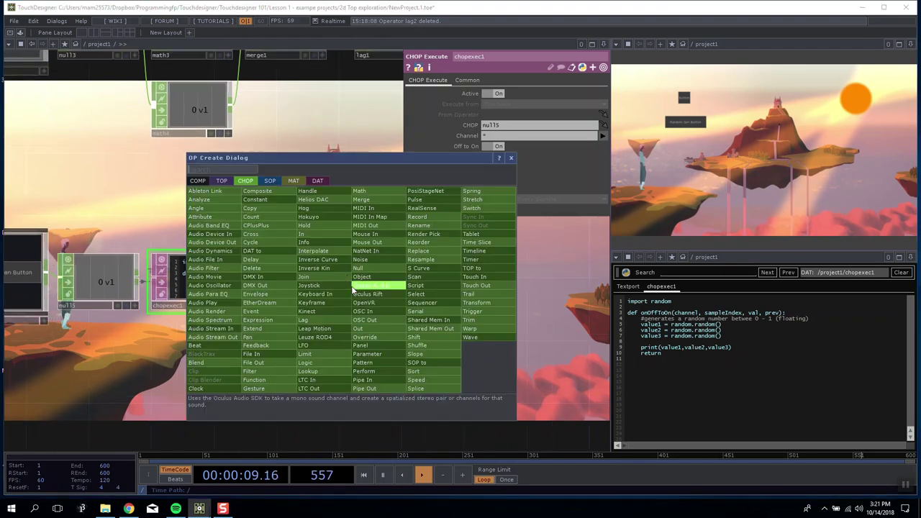
pyautogui.click(273, 140)
pyautogui.moveTo(313, 305); pyautogui.dragTo(328, 263)
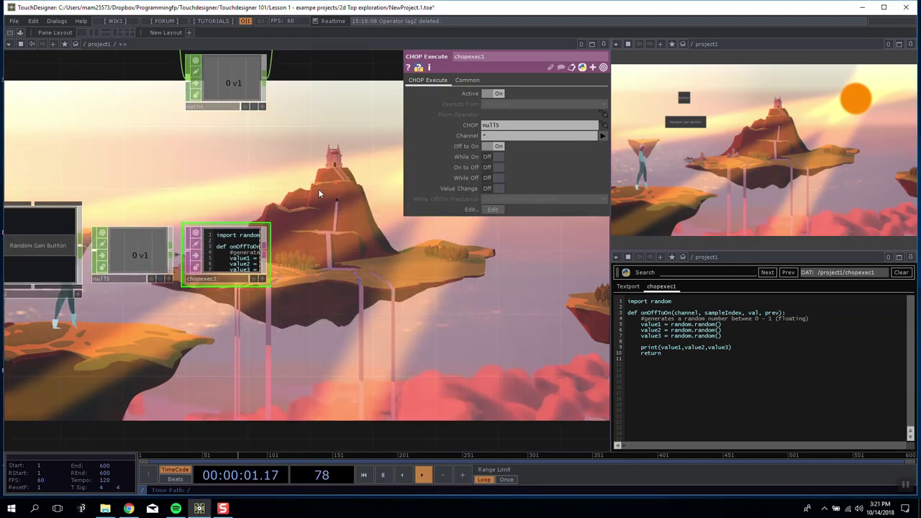
pyautogui.press('Tab')
pyautogui.click(222, 102)
pyautogui.click(329, 267)
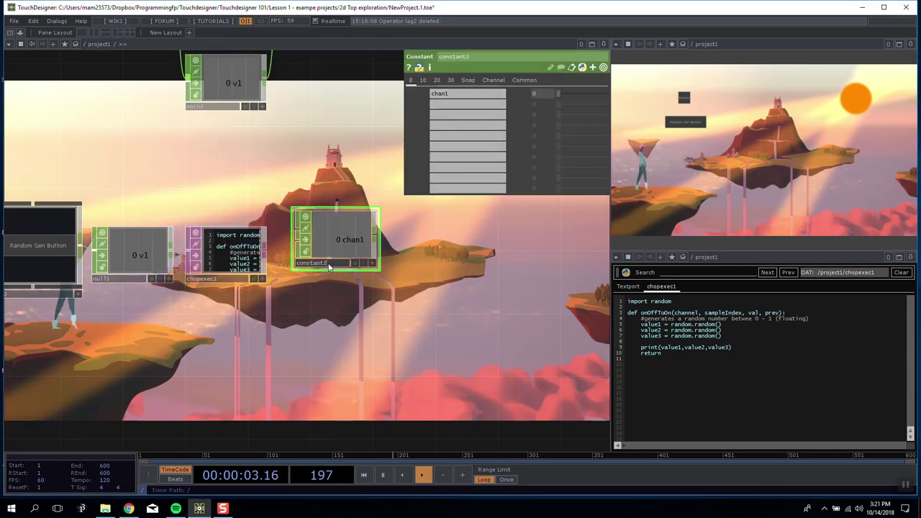
pyautogui.write('randoms')
pyautogui.press('Return')
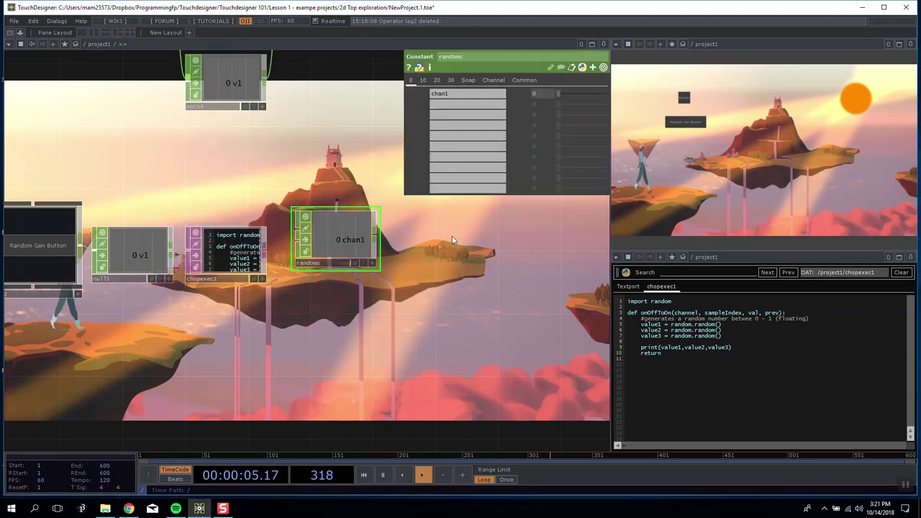
# Name the first three channels of the randoms Constant 1, 2 and 3.
pyautogui.write('1')
pyautogui.click(450, 105)
pyautogui.write('2')
pyautogui.click(451, 116)
pyautogui.write('3')
pyautogui.press('Return')
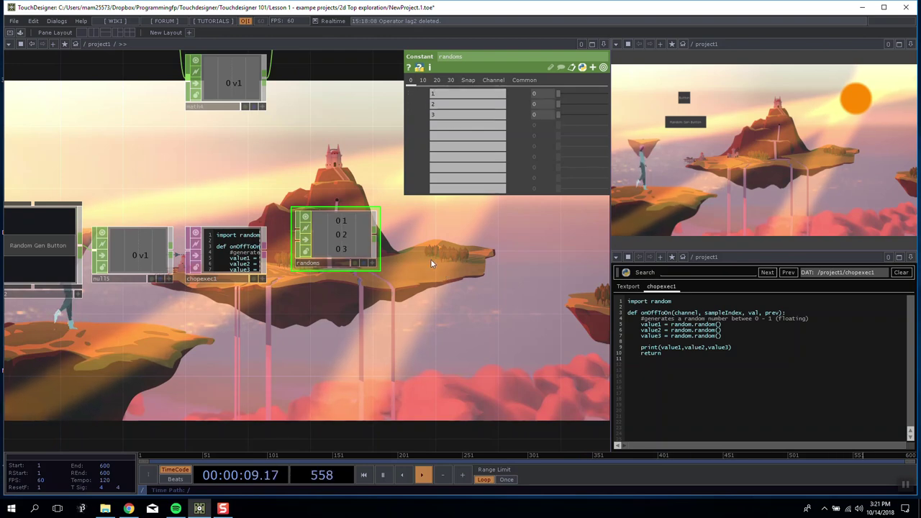
# Move the randoms Constant in line with chopexec1 and a little closer to it, and leave randoms selected.
pyautogui.moveTo(328, 236); pyautogui.dragTo(326, 250)
pyautogui.scroll(5, 261, 248)
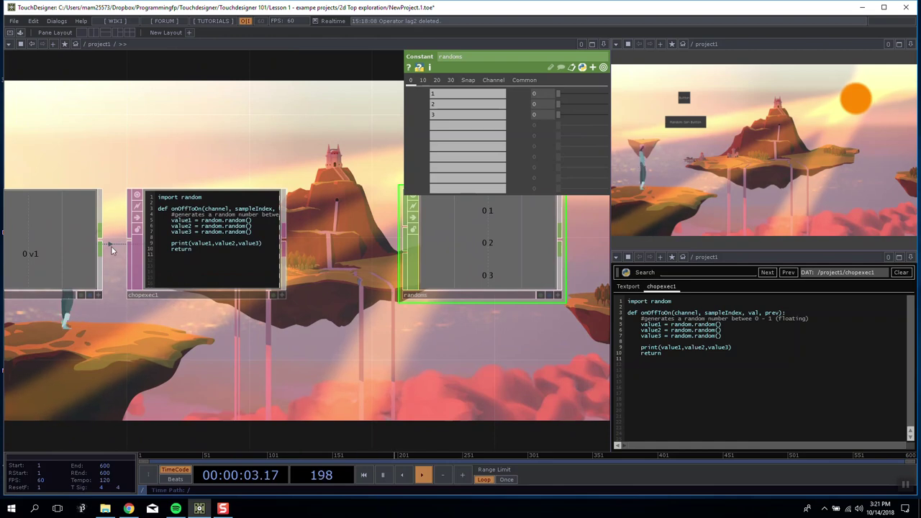
pyautogui.moveTo(92, 246); pyautogui.dragTo(184, 246)
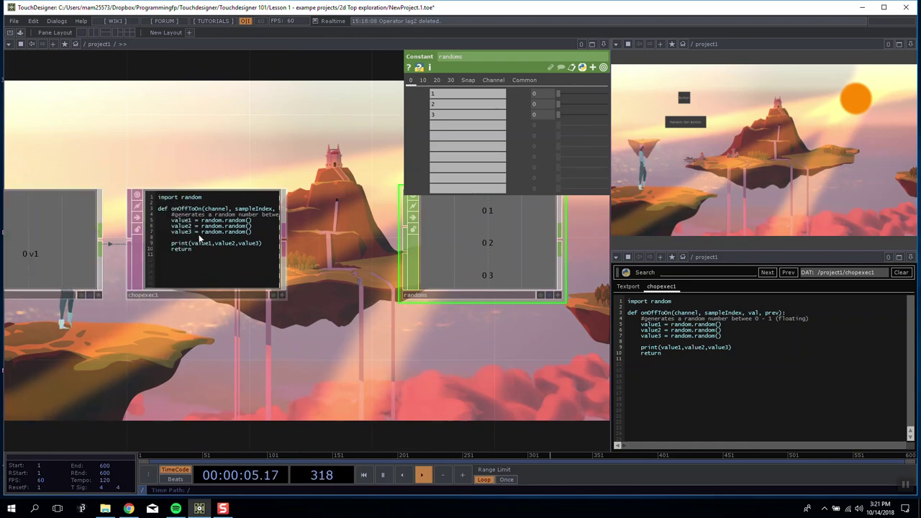
pyautogui.click(165, 271)
pyautogui.moveTo(506, 256); pyautogui.dragTo(447, 257)
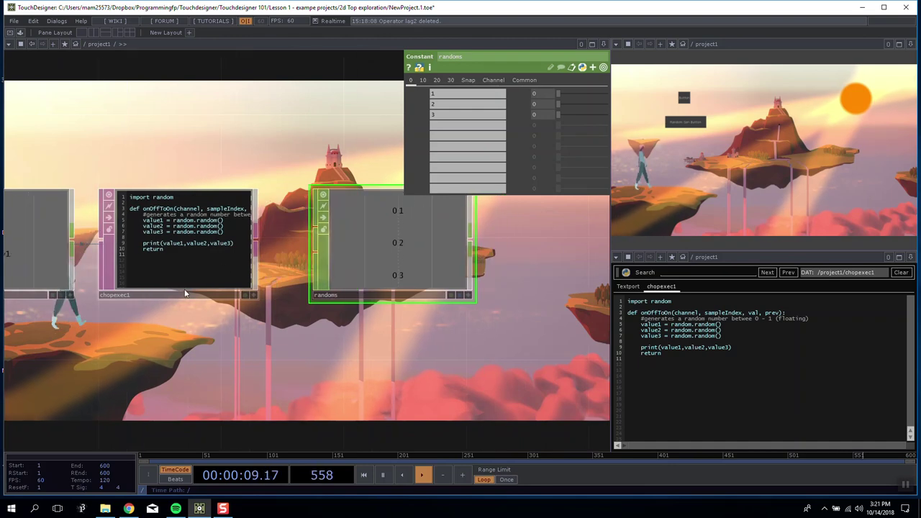
pyautogui.hotkey('ctrl', 'z')
pyautogui.moveTo(334, 201); pyautogui.dragTo(406, 206)
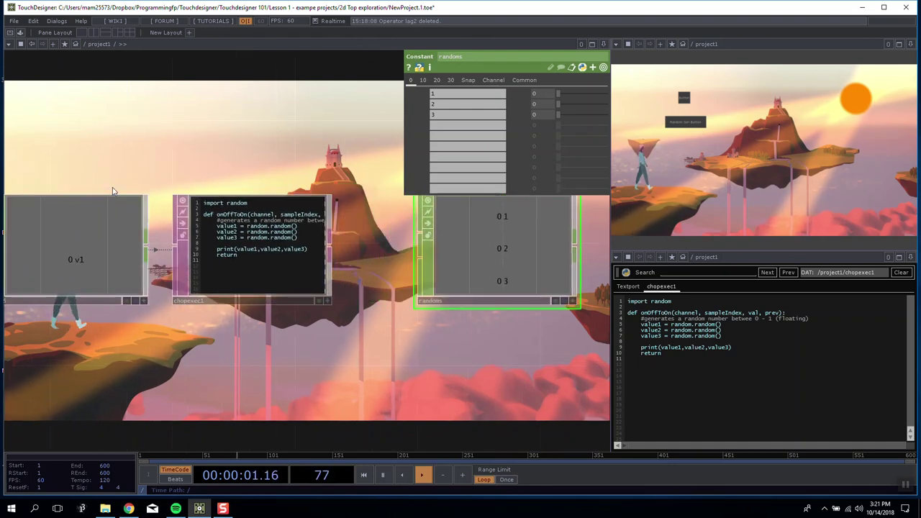
pyautogui.moveTo(377, 252); pyautogui.dragTo(325, 266)
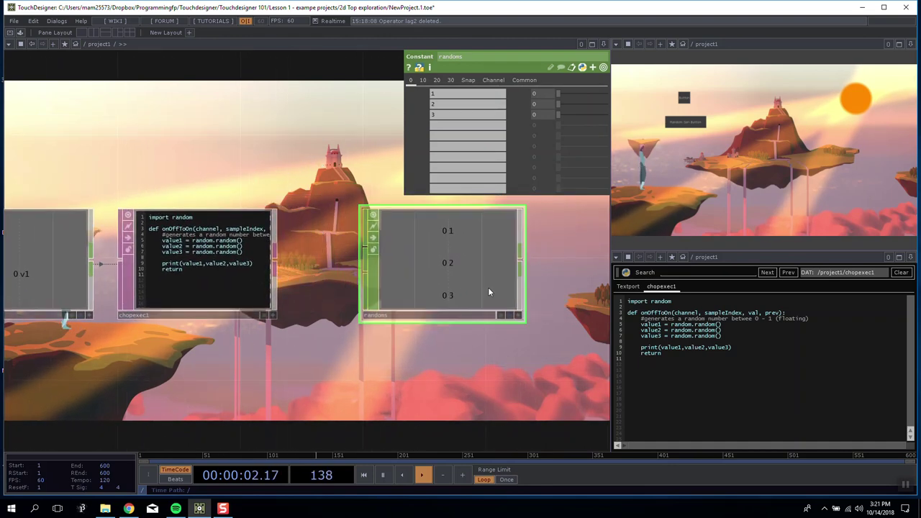
pyautogui.click(202, 263)
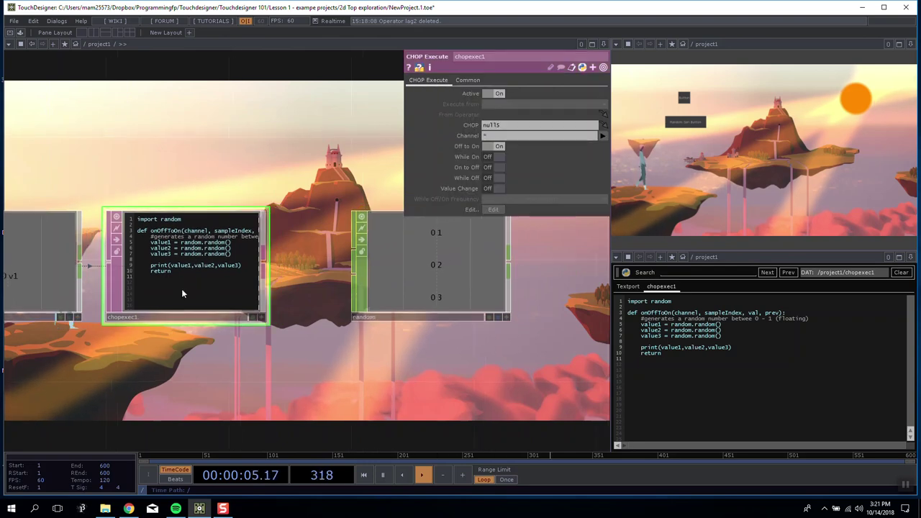
pyautogui.click(446, 283)
# Activate the null4 viewer and try to connect its v1 channel to the red transform4 TOP.
pyautogui.scroll(-5, 446, 283)
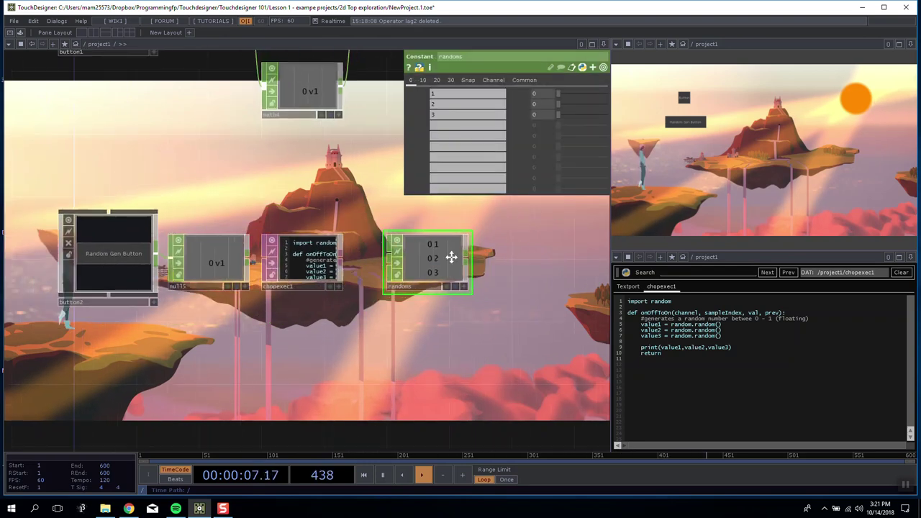
pyautogui.moveTo(352, 152); pyautogui.dragTo(324, 332)
pyautogui.moveTo(190, 65); pyautogui.dragTo(311, 273)
pyautogui.moveTo(498, 395); pyautogui.dragTo(426, 344)
pyautogui.click(542, 408)
pyautogui.click(568, 425)
pyautogui.moveTo(545, 381); pyautogui.dragTo(201, 105)
pyautogui.click(349, 230)
# Select transform4, expand its Translate parameter and examine the tx expression that references null4.
pyautogui.click(208, 109)
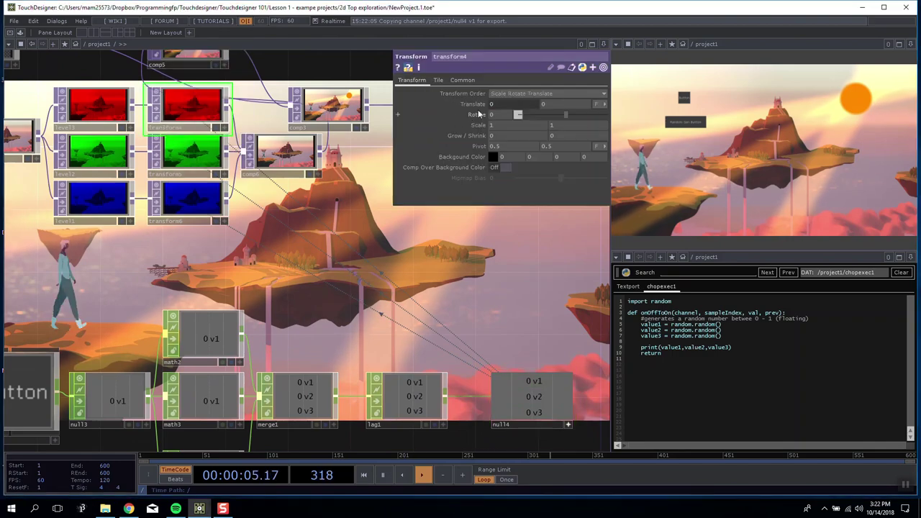
pyautogui.click(476, 106)
pyautogui.moveTo(520, 114); pyautogui.dragTo(459, 119)
pyautogui.click(521, 114)
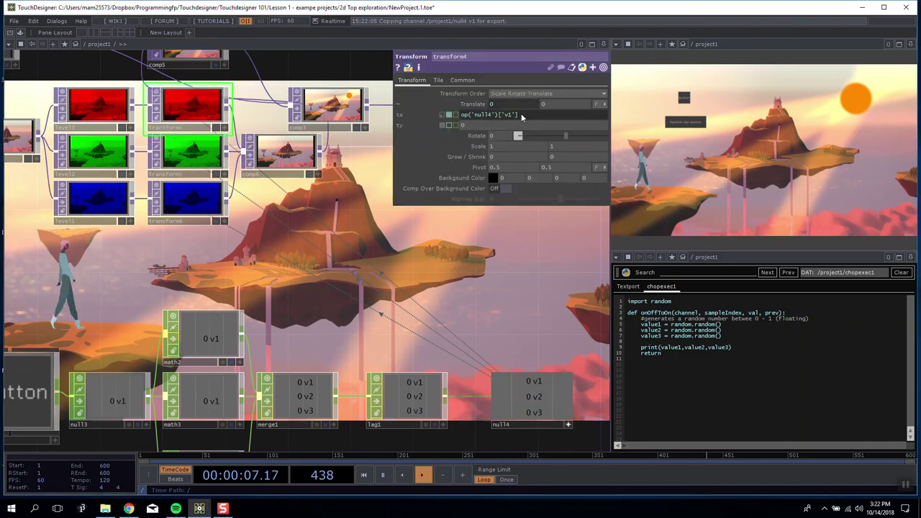
pyautogui.moveTo(521, 113); pyautogui.dragTo(452, 122)
pyautogui.moveTo(340, 411); pyautogui.dragTo(291, 266)
pyautogui.moveTo(337, 377); pyautogui.dragTo(313, 301)
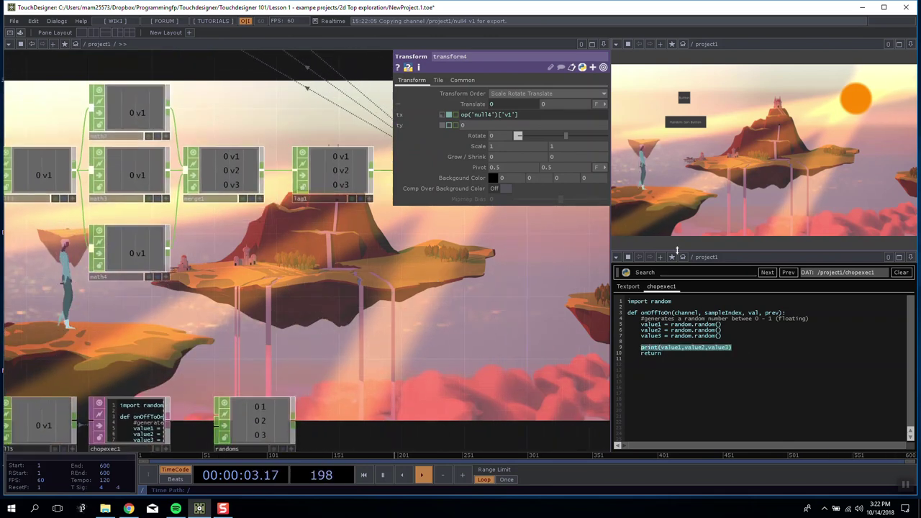
# In the chopexec1 script, replace the print line with op('randoms').par.value0 = value1, expanding the first channel of randoms to check its parameter name.
pyautogui.press('Return')
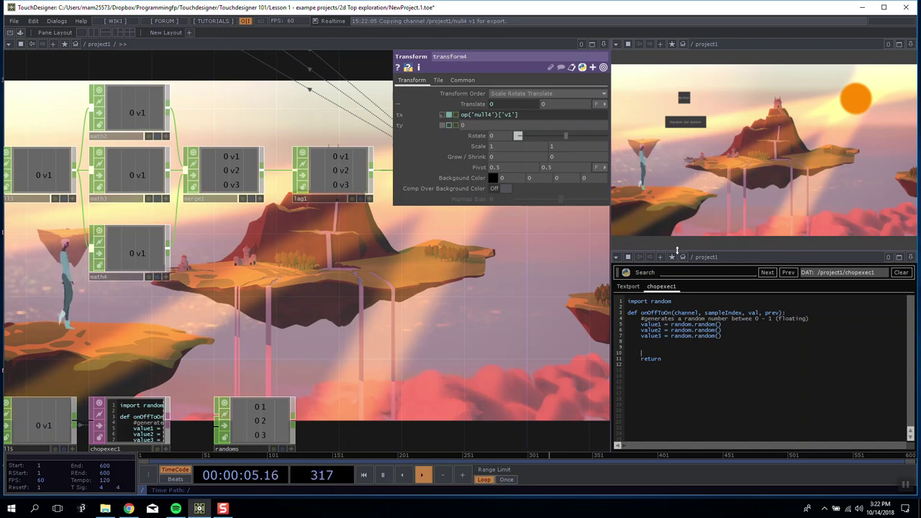
pyautogui.write("op('randoms")
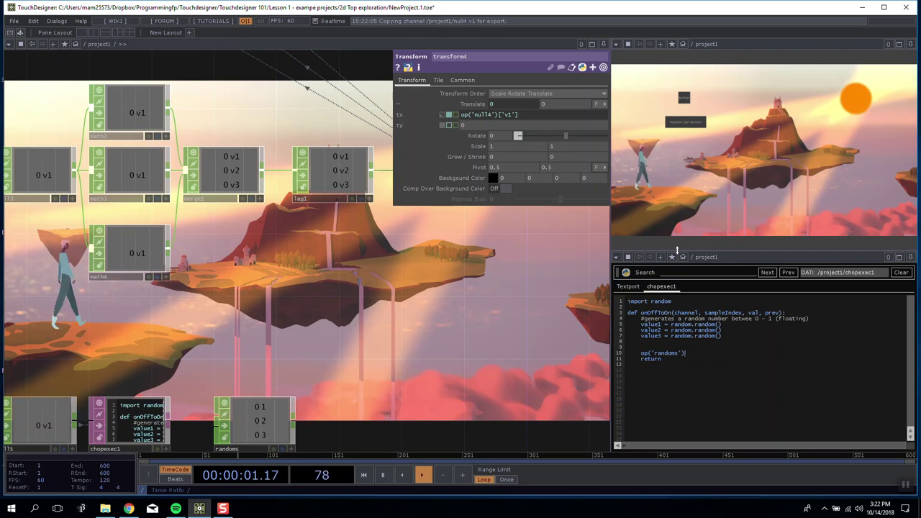
pyautogui.moveTo(382, 255); pyautogui.dragTo(316, 398)
pyautogui.click(266, 351)
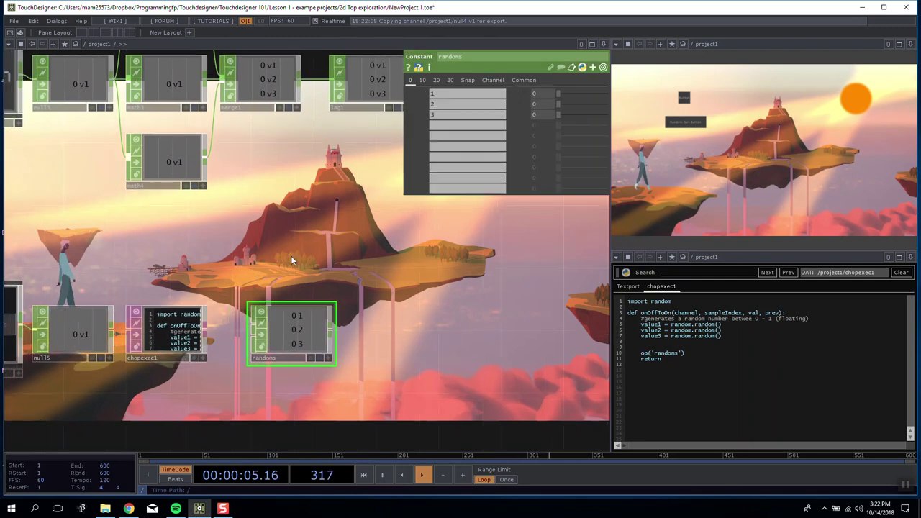
pyautogui.scroll(3, 266, 350)
pyautogui.click(420, 94)
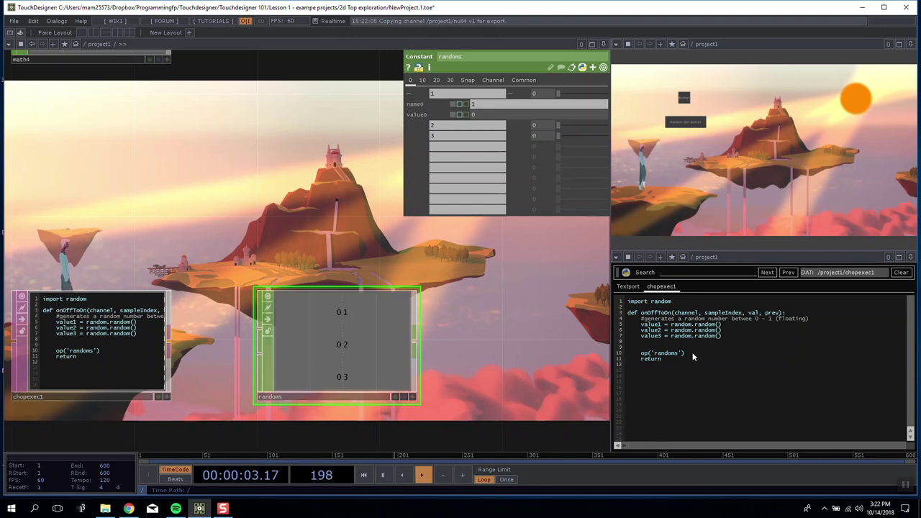
pyautogui.write('.par.')
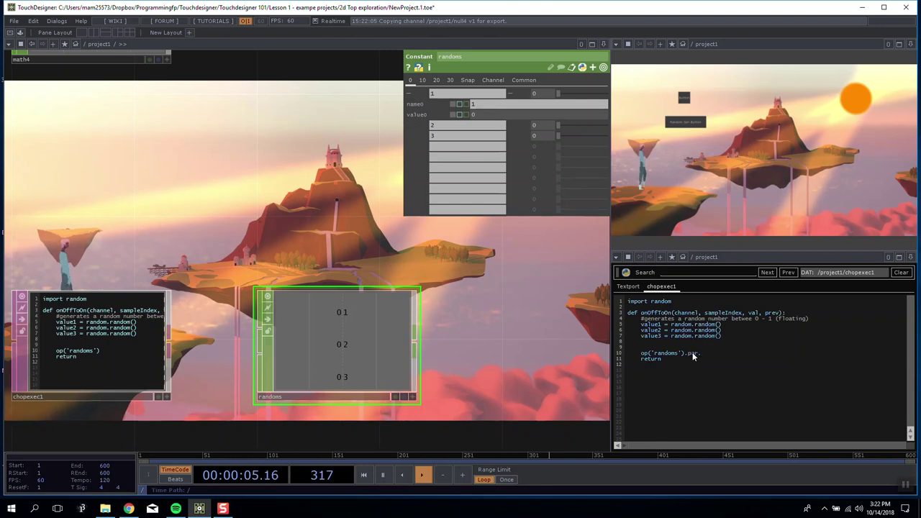
pyautogui.write('value0 = value1')
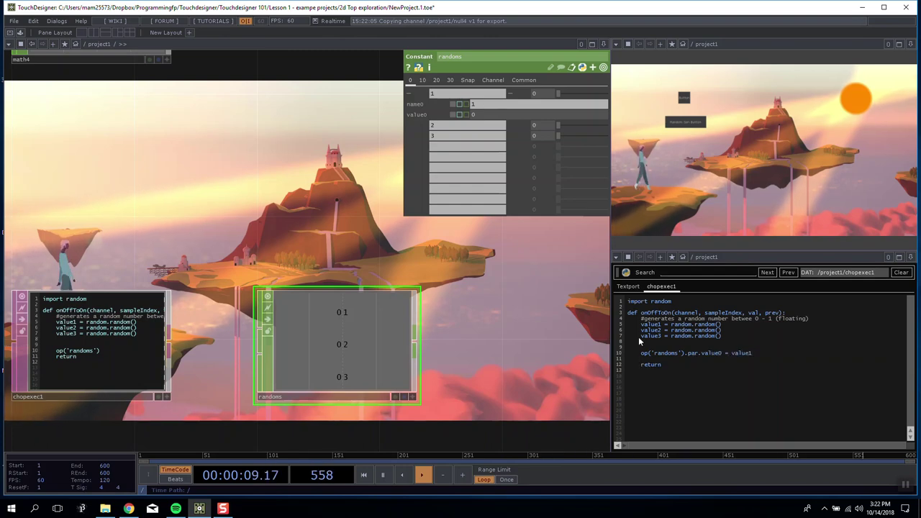
# Trigger the random gen button repeatedly to test the first channel of randoms against the script.
pyautogui.scroll(-2, 410, 294)
pyautogui.moveTo(483, 255); pyautogui.dragTo(519, 282)
pyautogui.click(692, 122)
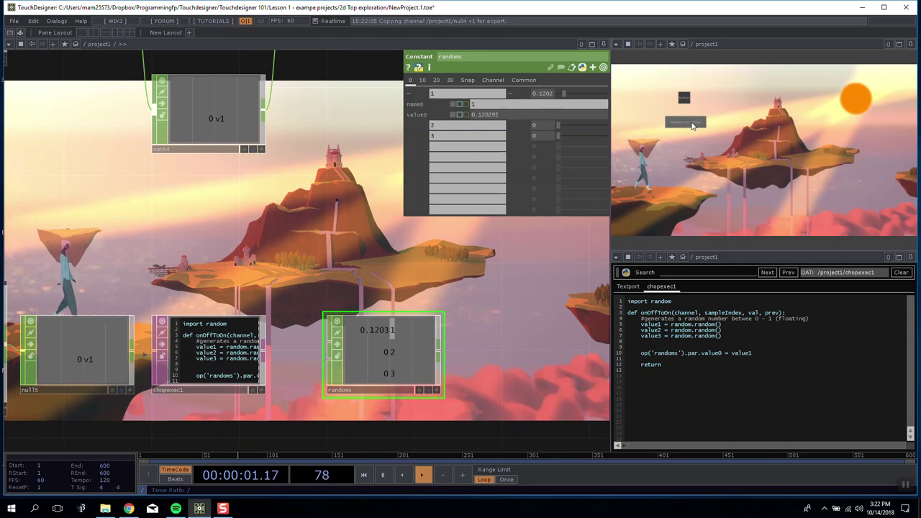
pyautogui.click(691, 123)
pyautogui.click(691, 124)
pyautogui.click(692, 124)
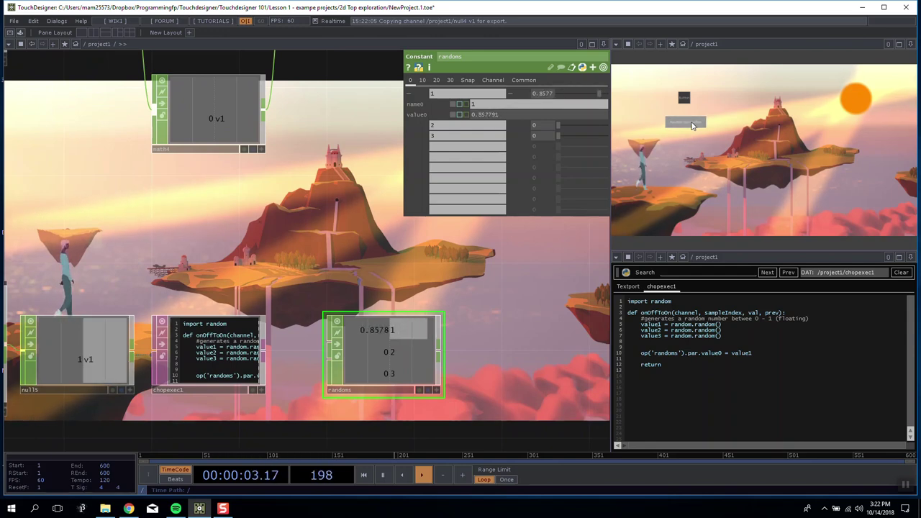
pyautogui.click(692, 124)
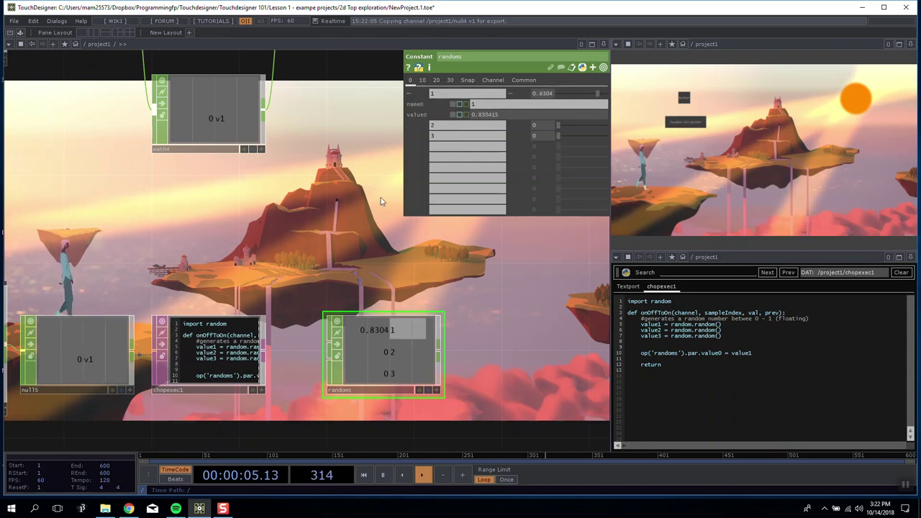
pyautogui.moveTo(642, 326)
pyautogui.mouseDown()
pyautogui.moveTo(717, 324)
pyautogui.moveTo(632, 329)
pyautogui.mouseUp()
pyautogui.click(652, 325)
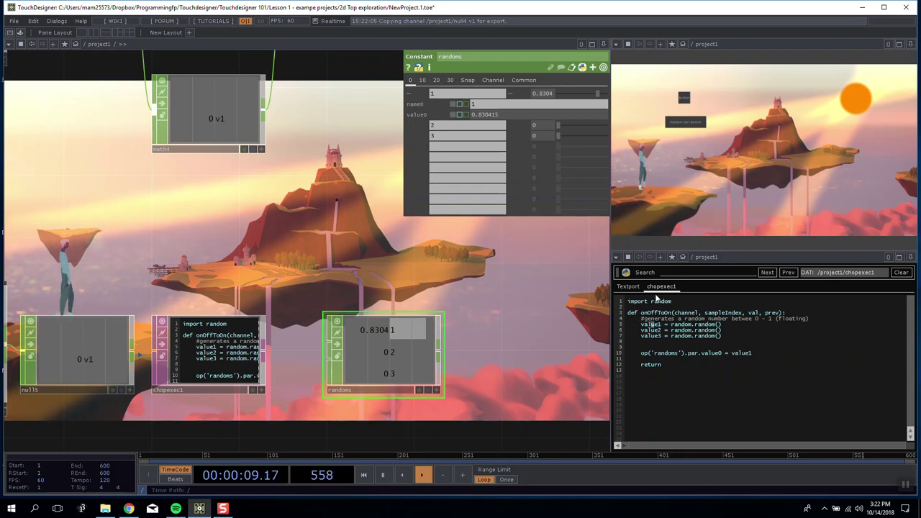
pyautogui.click(686, 122)
pyautogui.click(686, 122)
pyautogui.click(685, 122)
pyautogui.click(686, 122)
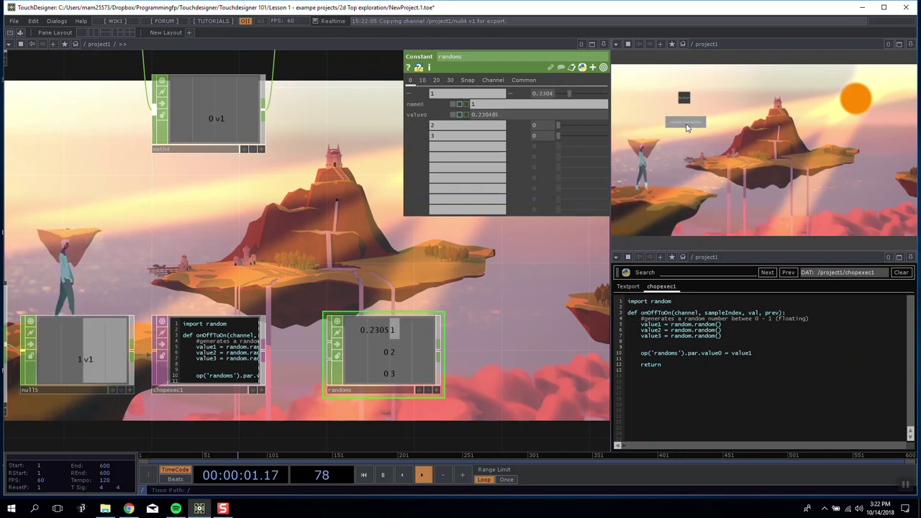
pyautogui.click(686, 124)
# Duplicate the op('randoms').par.value0 line twice below itself and retarget the copies to par.value1 and par.value2.
pyautogui.moveTo(385, 266); pyautogui.dragTo(384, 244)
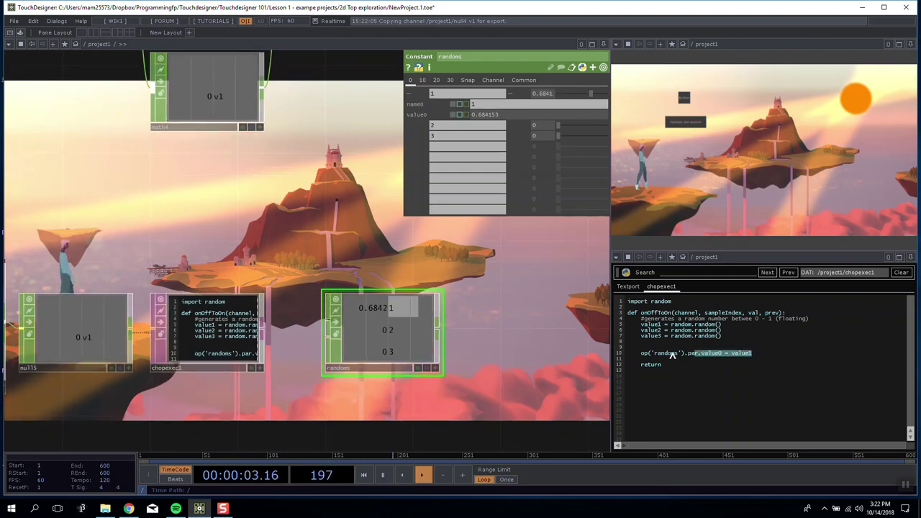
pyautogui.moveTo(672, 355); pyautogui.dragTo(630, 355)
pyautogui.hotkey('ctrl', 'c')
pyautogui.click(628, 361)
pyautogui.hotkey('ctrl', 'v')
pyautogui.press('Return')
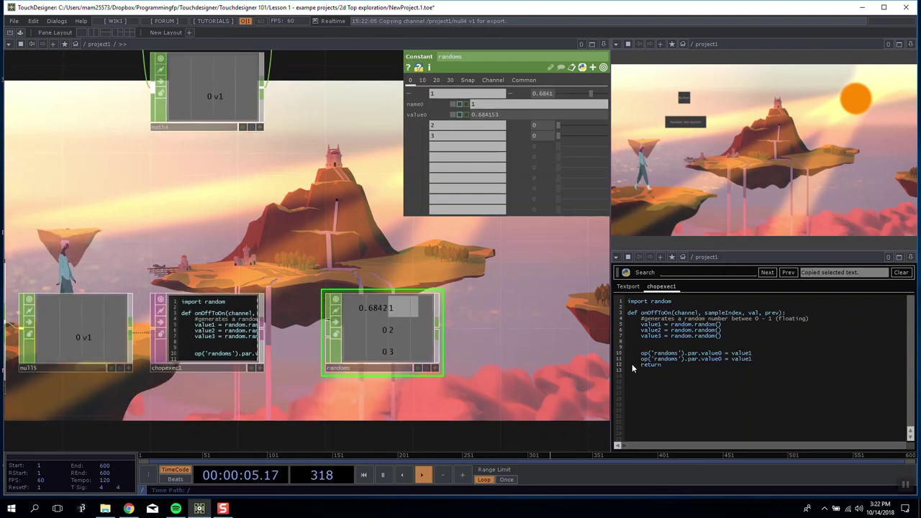
pyautogui.hotkey('ctrl', 'v')
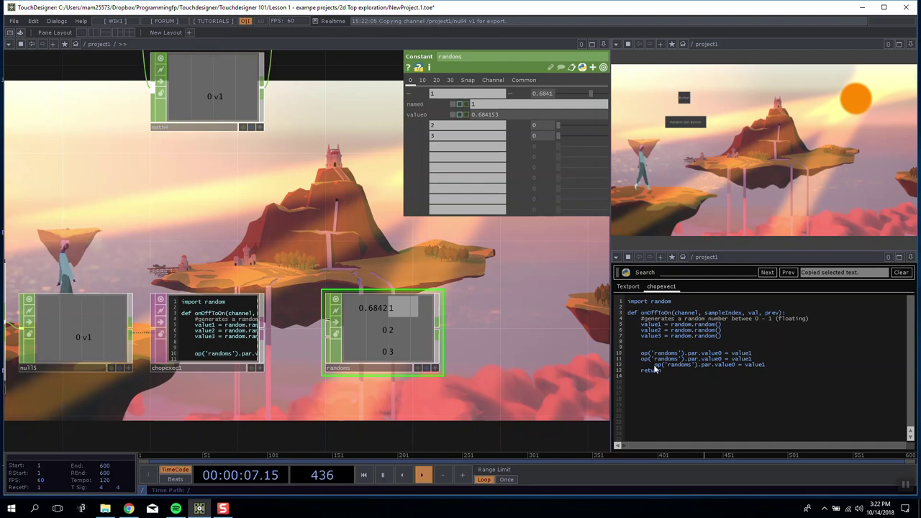
pyautogui.press('BackSpace')
pyautogui.click(722, 358)
pyautogui.press('BackSpace')
pyautogui.write('1')
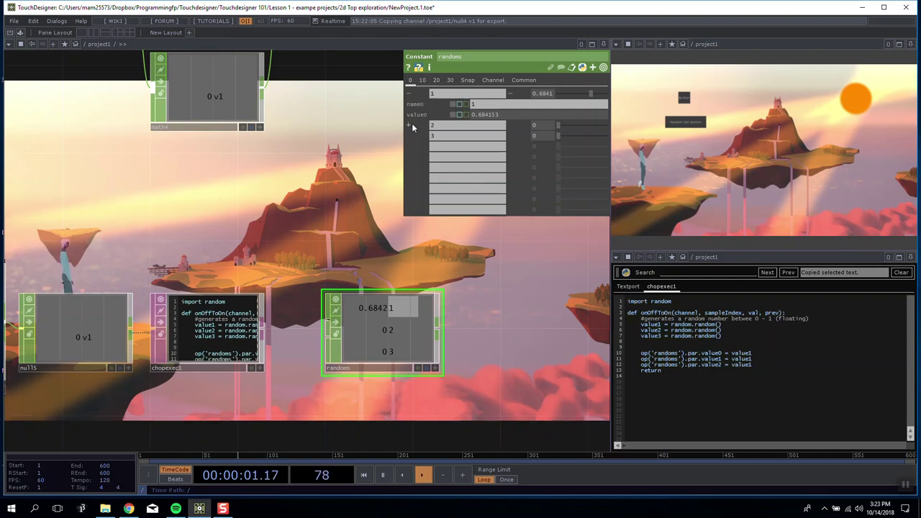
# Expand the second and third channels of randoms, and assign value2 to par.value1 and value3 to par.value2 in the script.
pyautogui.click(409, 126)
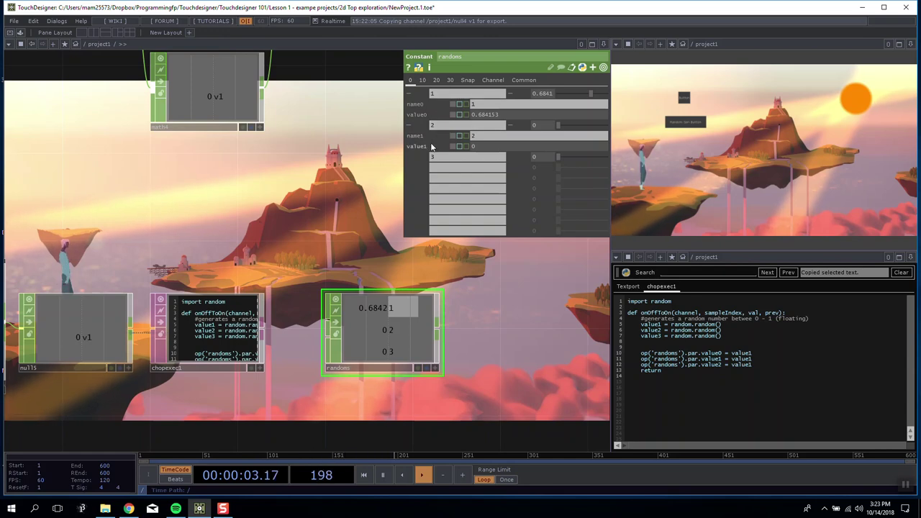
pyautogui.click(410, 157)
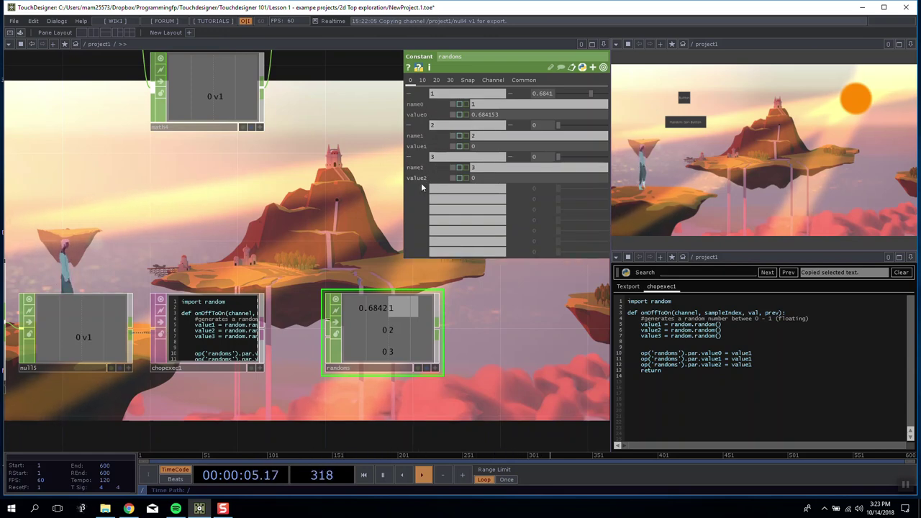
pyautogui.moveTo(750, 356); pyautogui.dragTo(751, 361)
pyautogui.click(751, 360)
pyautogui.press('BackSpace')
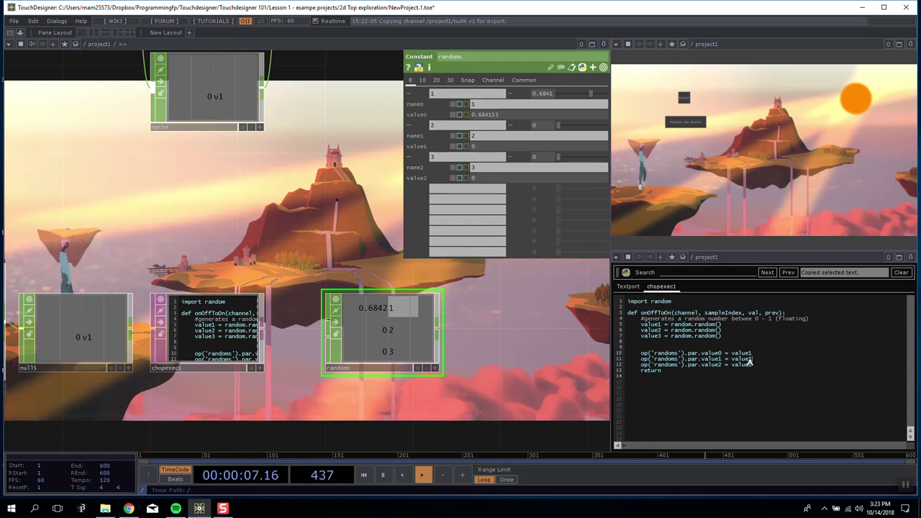
pyautogui.write('2')
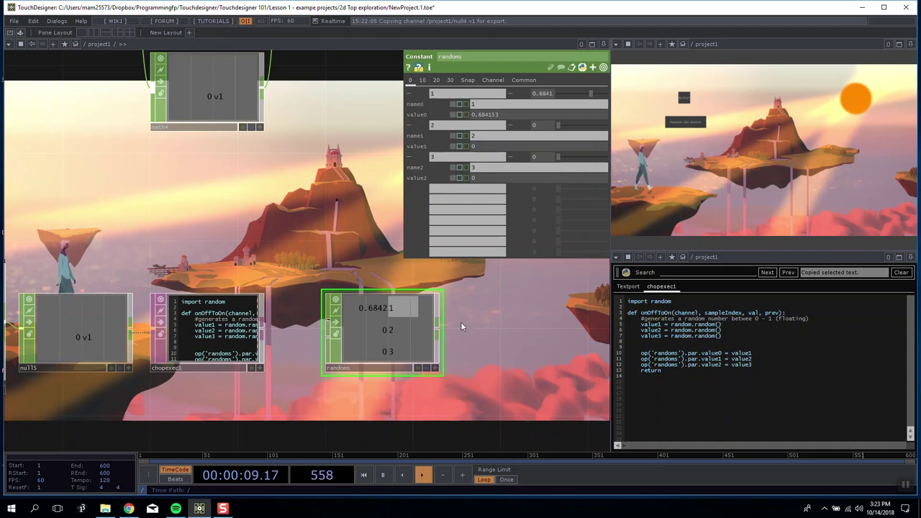
# Trigger the random gen button repeatedly to test all three channels of randoms.
pyautogui.moveTo(494, 265); pyautogui.dragTo(436, 265)
pyautogui.click(684, 124)
pyautogui.click(685, 124)
pyautogui.click(685, 124)
pyautogui.click(685, 124)
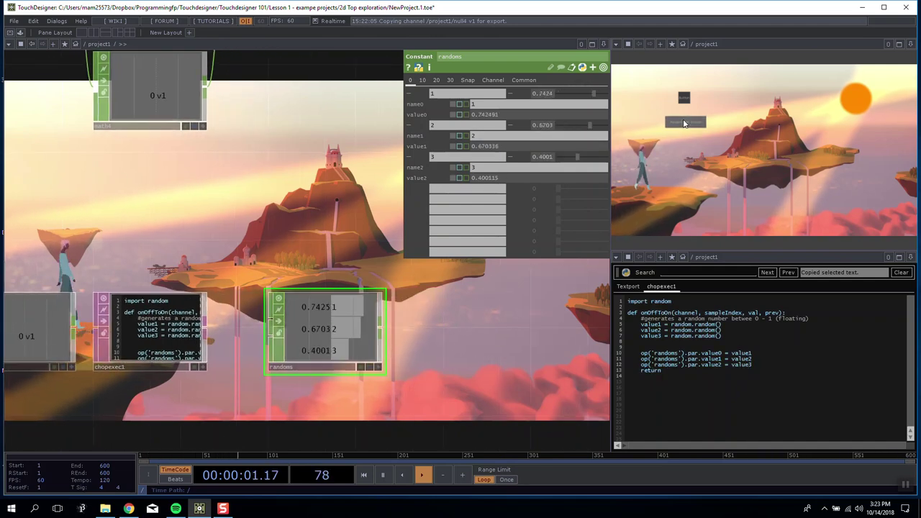
pyautogui.click(685, 123)
pyautogui.click(684, 124)
pyautogui.click(684, 124)
pyautogui.click(682, 123)
pyautogui.click(683, 124)
pyautogui.click(684, 123)
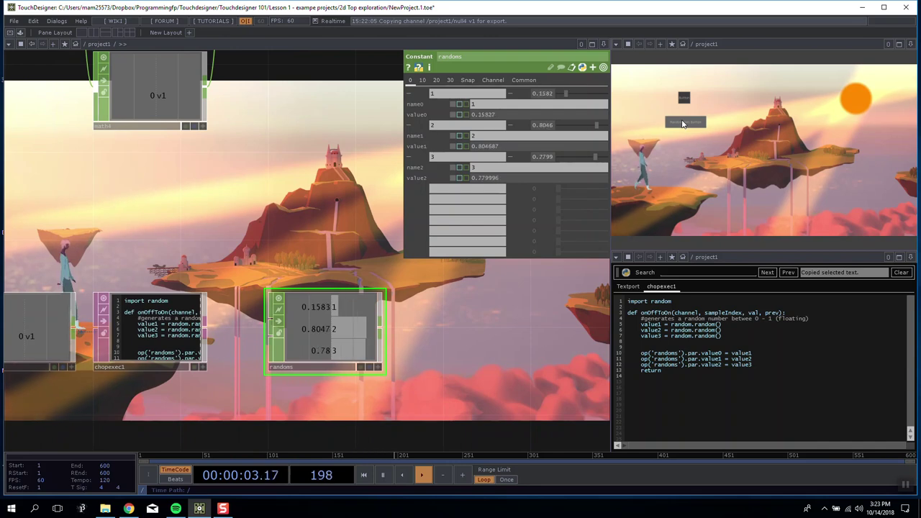
pyautogui.click(684, 122)
pyautogui.click(684, 124)
pyautogui.click(680, 124)
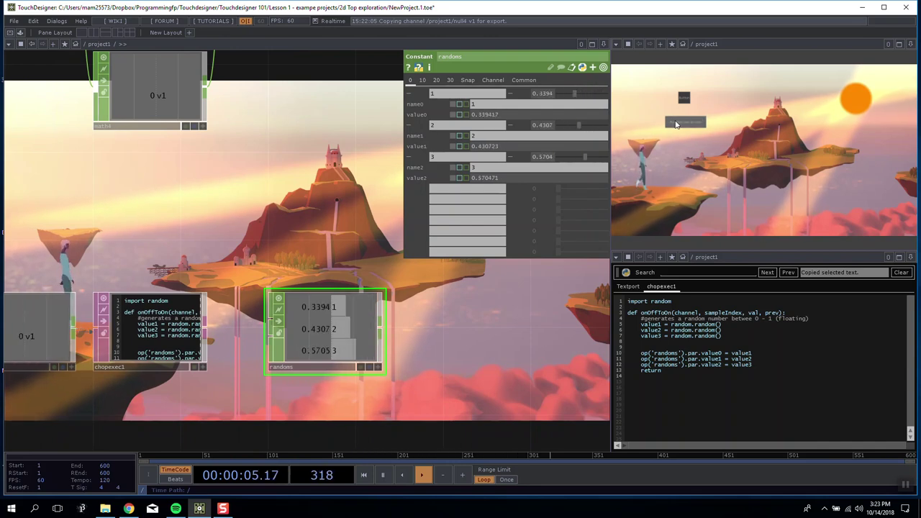
pyautogui.click(676, 124)
pyautogui.click(677, 125)
pyautogui.click(678, 124)
# Move the randoms Constant slightly closer to chopexec1 and trigger the random gen button again.
pyautogui.moveTo(337, 337); pyautogui.dragTo(314, 337)
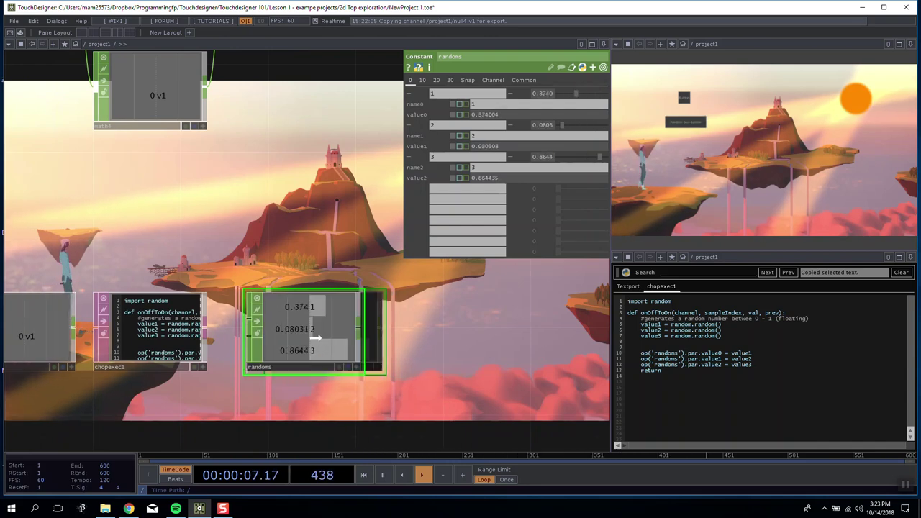
pyautogui.moveTo(369, 342); pyautogui.dragTo(355, 343)
pyautogui.click(691, 121)
pyautogui.click(691, 121)
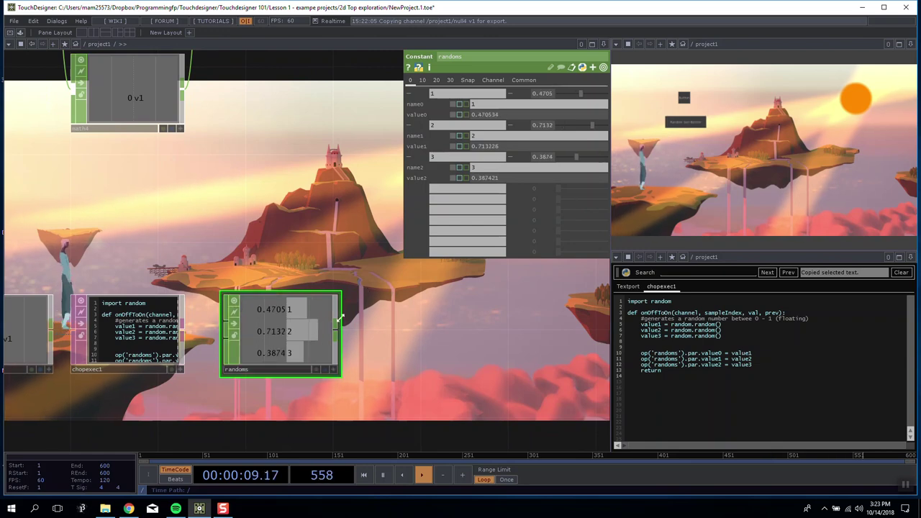
# Add a Lag CHOP after randoms and a Null CHOP after the Lag.
pyautogui.press('Tab')
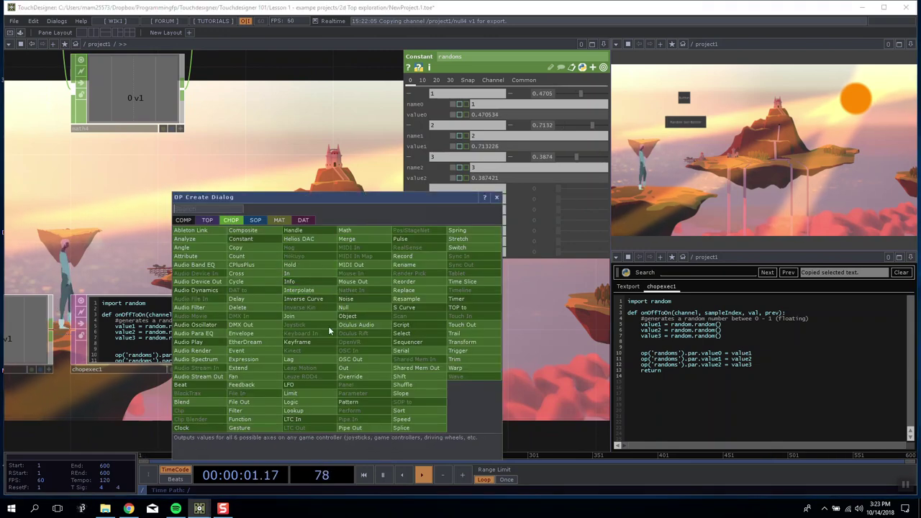
pyautogui.write('lag')
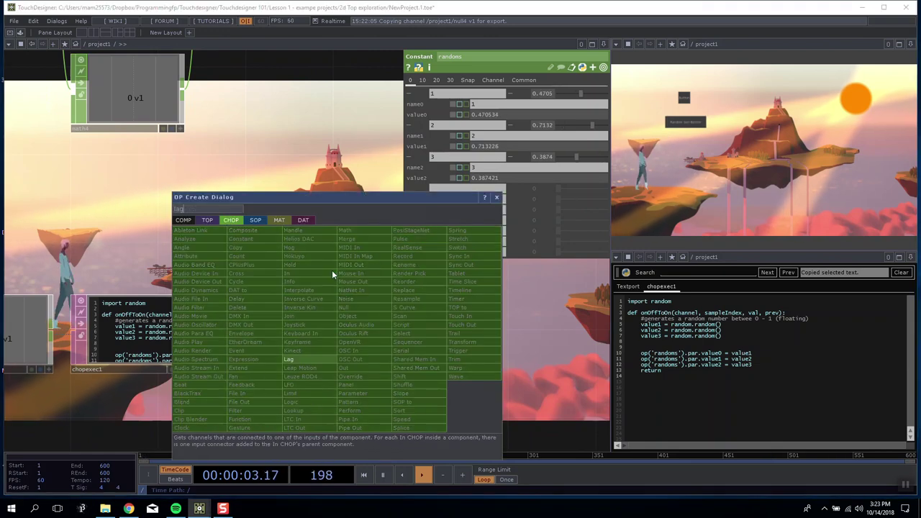
pyautogui.press('Return')
pyautogui.click(403, 334)
pyautogui.press('Tab')
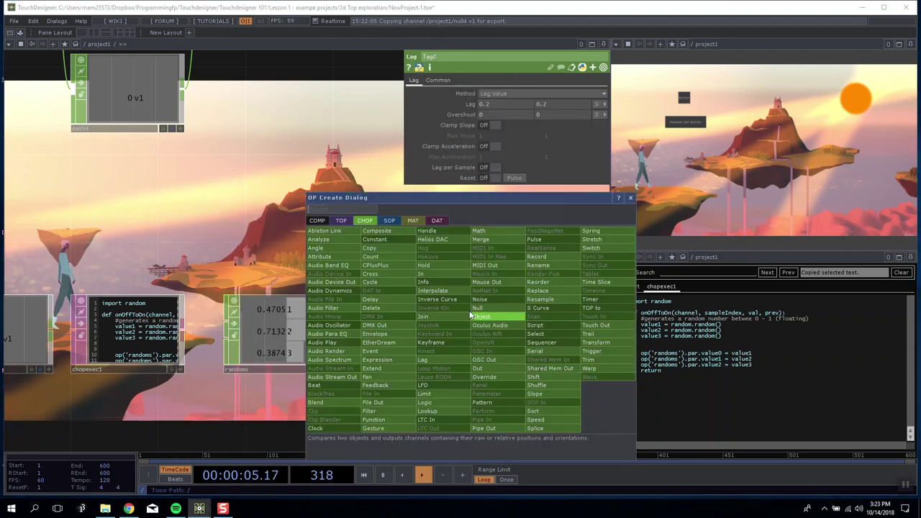
pyautogui.click(493, 309)
pyautogui.click(543, 317)
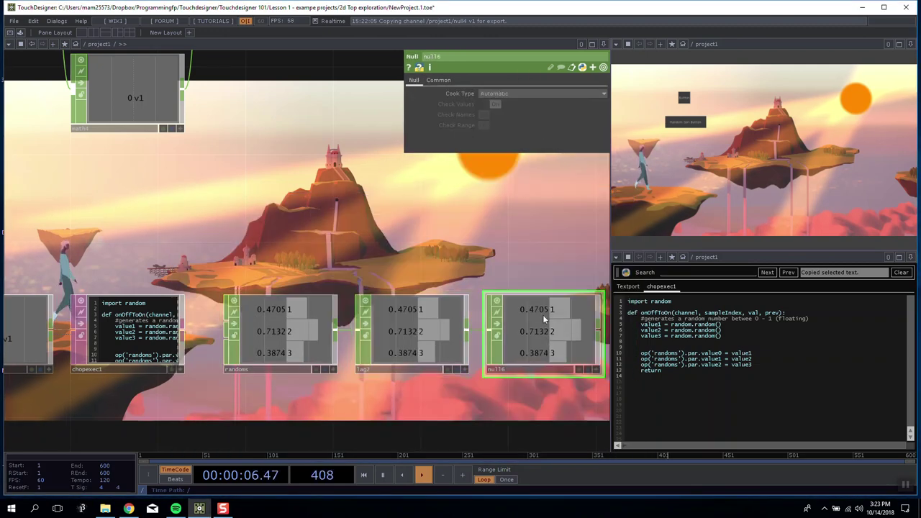
# Trigger the random gen button repeatedly to test how the new Lag and Null follow the random values.
pyautogui.click(690, 126)
pyautogui.click(690, 126)
pyautogui.click(689, 126)
pyautogui.click(690, 126)
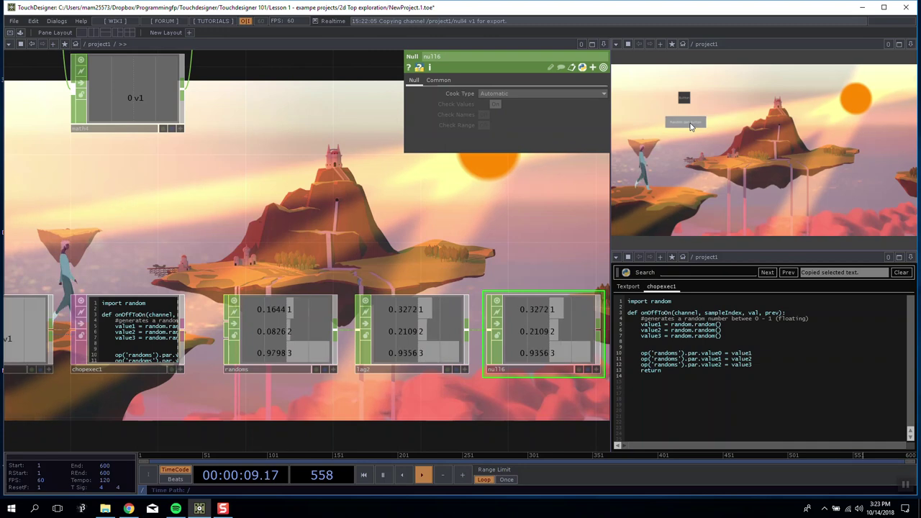
pyautogui.click(689, 126)
pyautogui.click(689, 126)
pyautogui.click(689, 126)
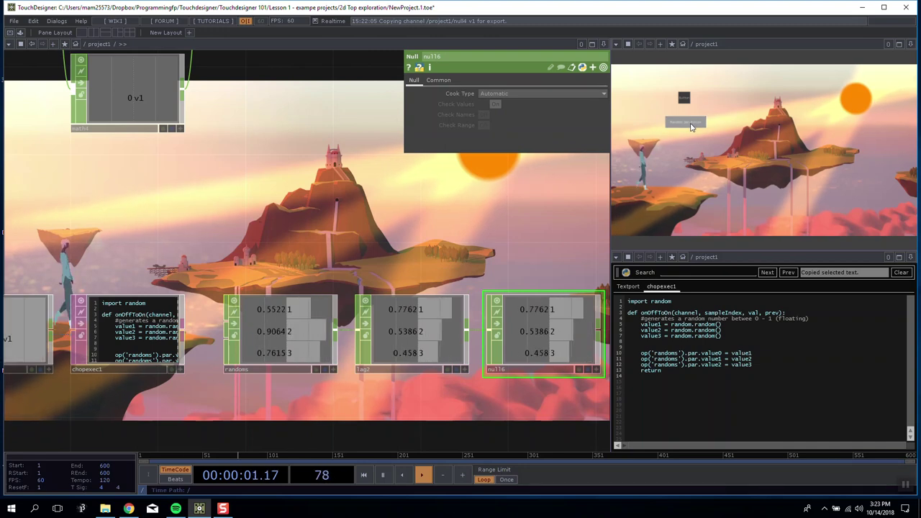
pyautogui.click(690, 127)
pyautogui.click(690, 126)
pyautogui.click(691, 126)
pyautogui.click(690, 127)
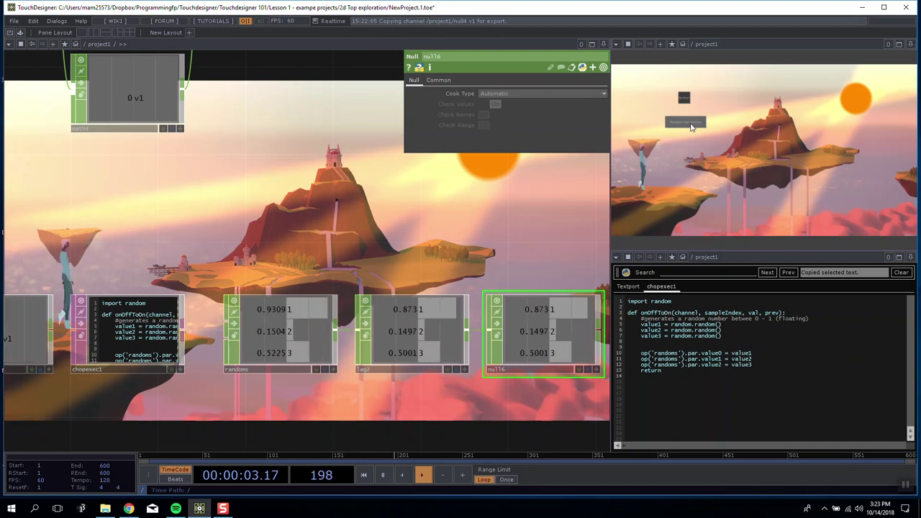
# Move null6 farther away from lag2 in the same row, beneath the null4 chain.
pyautogui.scroll(-3, 547, 198)
pyautogui.moveTo(547, 198); pyautogui.dragTo(323, 253)
pyautogui.scroll(-2, 340, 205)
pyautogui.click(390, 180)
pyautogui.click(390, 180)
pyautogui.moveTo(374, 195); pyautogui.dragTo(414, 220)
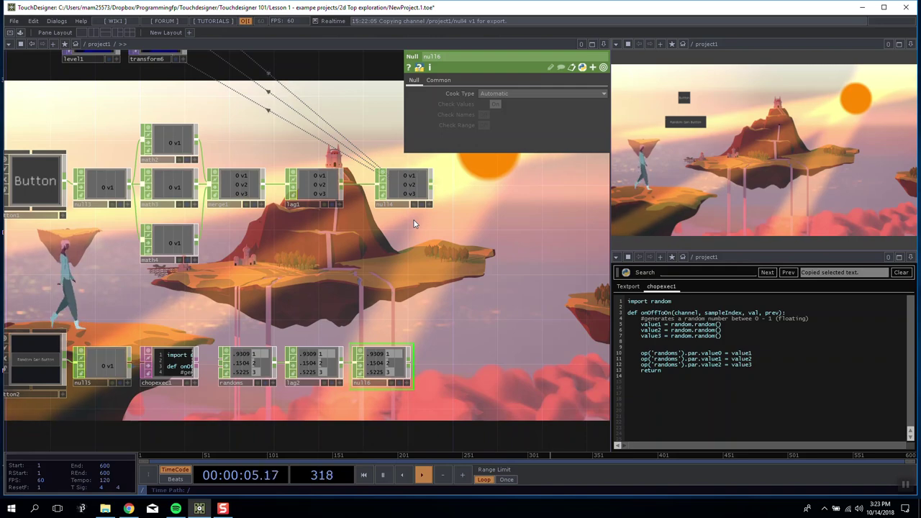
pyautogui.moveTo(331, 296); pyautogui.dragTo(314, 342)
pyautogui.moveTo(373, 415); pyautogui.dragTo(429, 415)
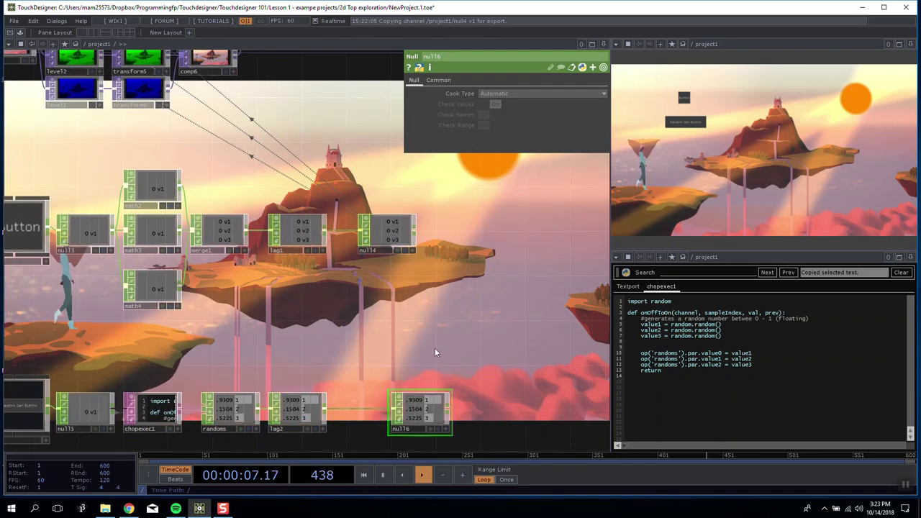
pyautogui.moveTo(435, 348); pyautogui.dragTo(503, 382)
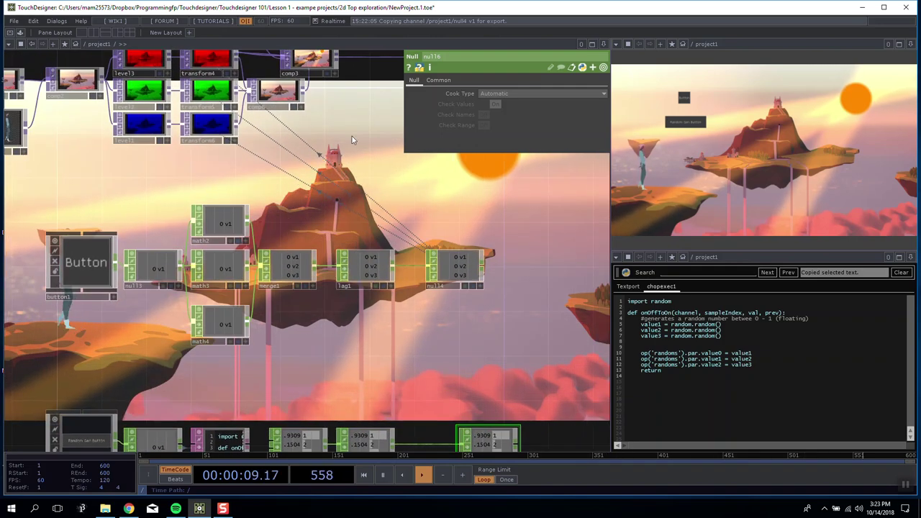
pyautogui.moveTo(458, 267); pyautogui.dragTo(405, 268)
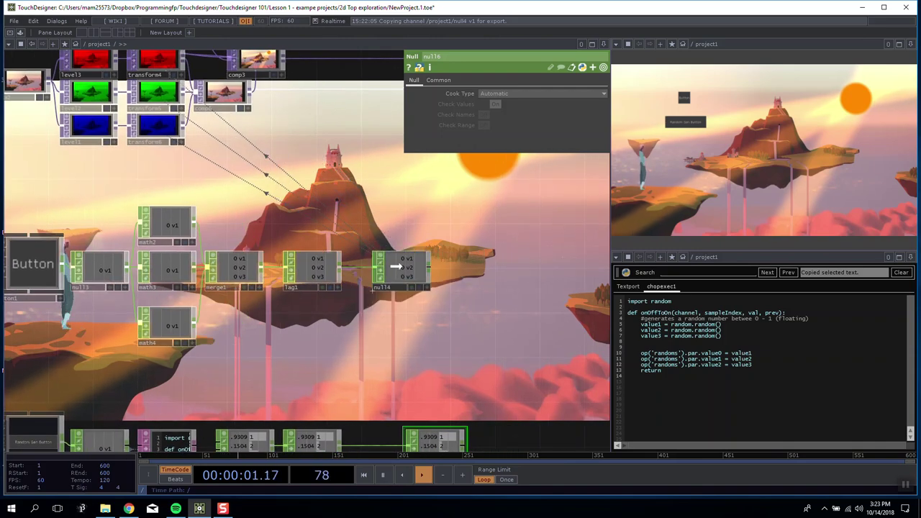
# Make null6's viewer active and drive transform4's Translate X with a CHOP reference to null6 channel 1.
pyautogui.moveTo(436, 443); pyautogui.dragTo(435, 421)
pyautogui.click(462, 445)
pyautogui.moveTo(324, 232); pyautogui.dragTo(324, 254)
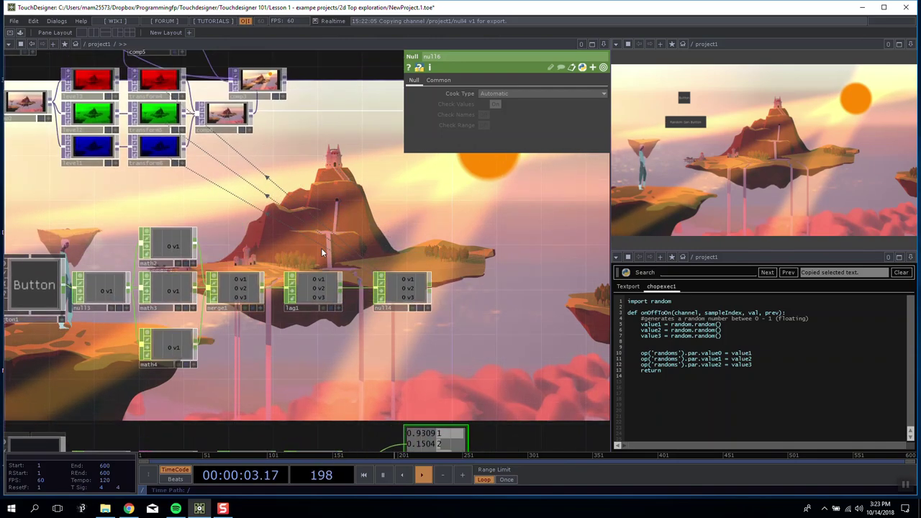
pyautogui.scroll(-3, 324, 254)
pyautogui.click(206, 137)
pyautogui.moveTo(405, 387); pyautogui.dragTo(504, 104)
pyautogui.click(504, 106)
# Drive transform5's Translate Y with a CHOP reference to null6 channel 2.
pyautogui.click(209, 157)
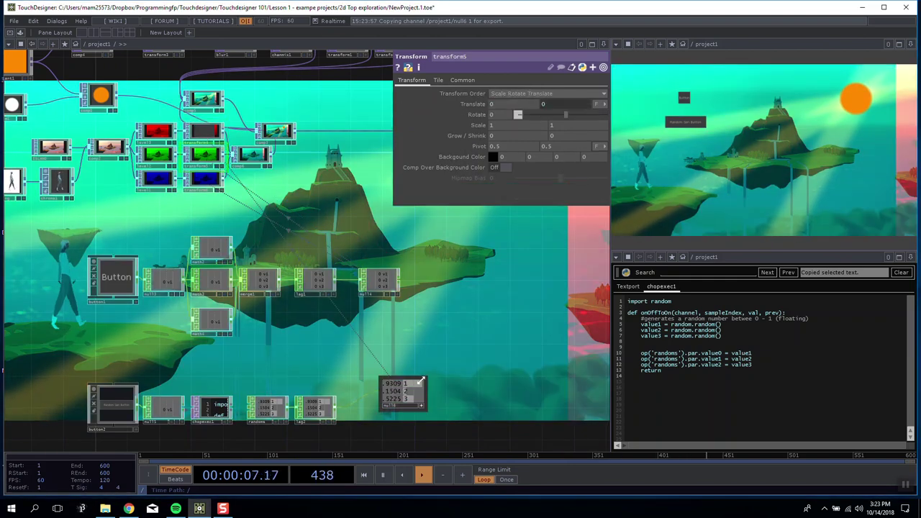
pyautogui.moveTo(405, 391); pyautogui.dragTo(557, 105)
pyautogui.click(557, 99)
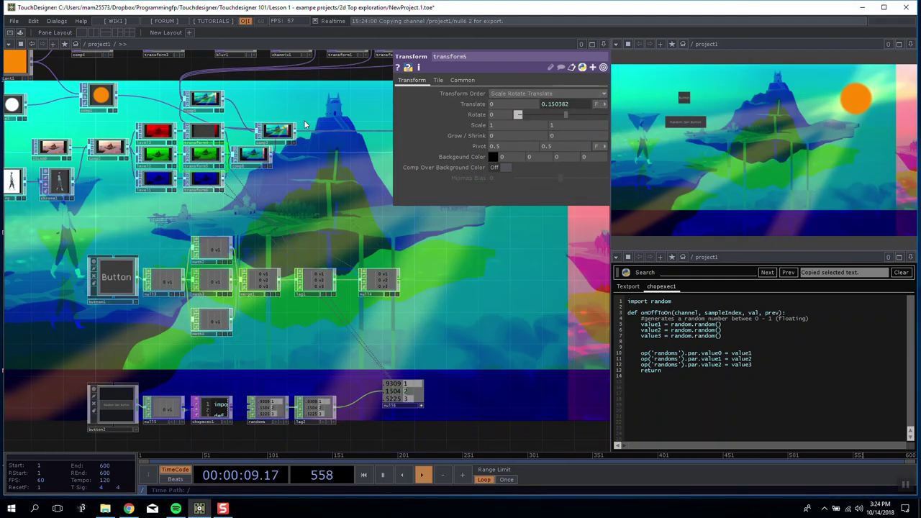
# Reference null6 channel 3 in both Translate fields of transform6, multiplying the Y expression by -1.
pyautogui.click(209, 180)
pyautogui.moveTo(414, 400); pyautogui.dragTo(504, 115)
pyautogui.click(523, 141)
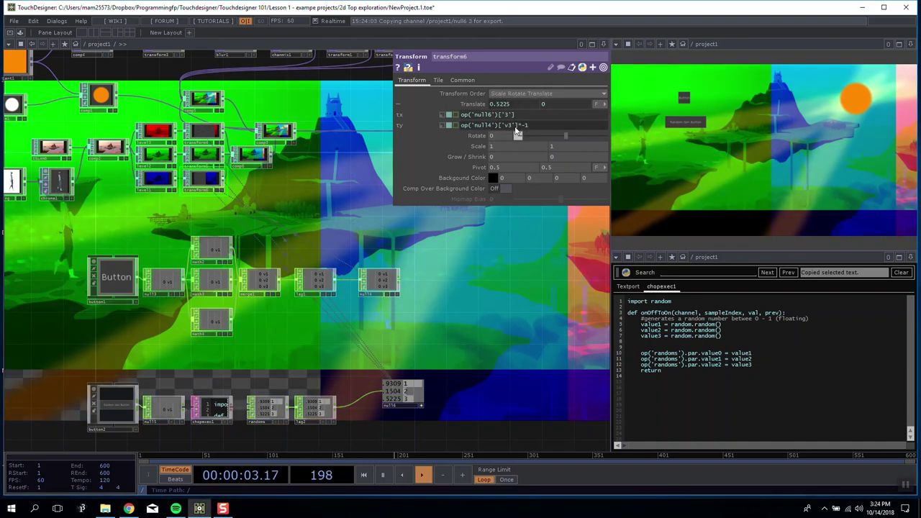
pyautogui.moveTo(513, 136); pyautogui.dragTo(519, 127)
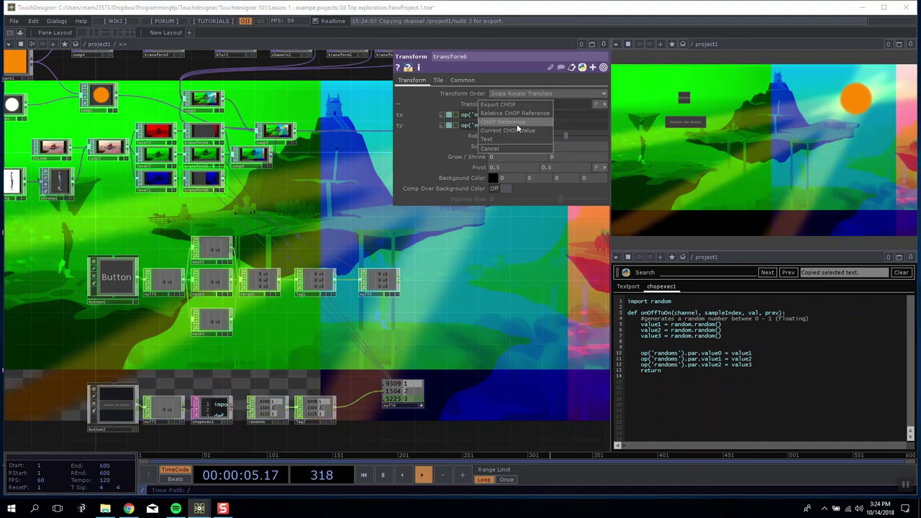
pyautogui.click(534, 121)
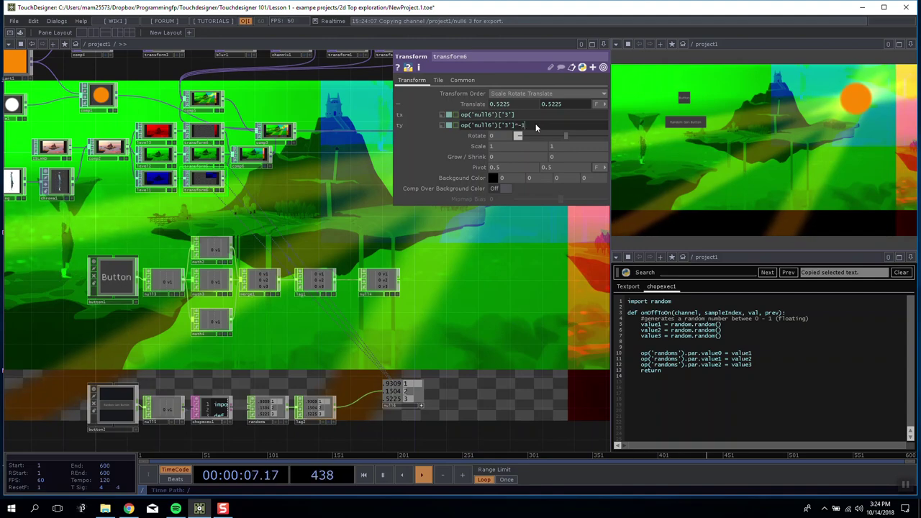
pyautogui.write('*-1')
pyautogui.press('Return')
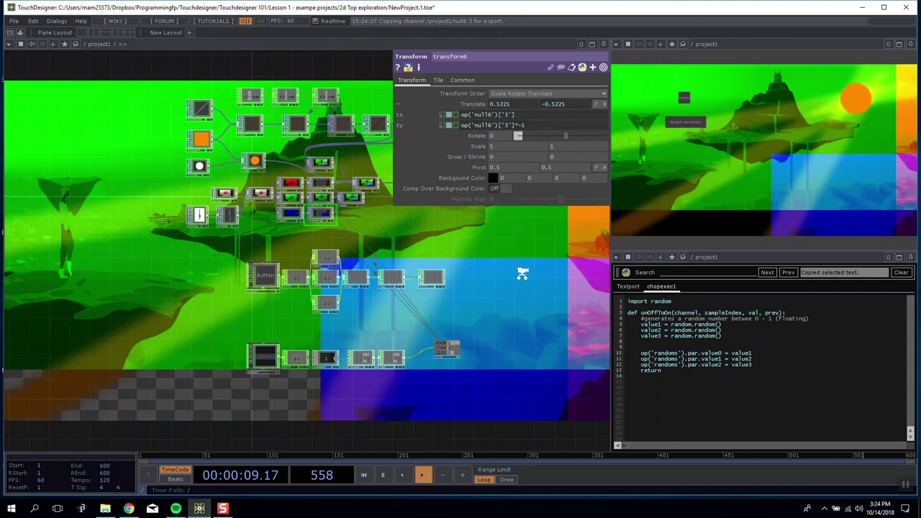
# Trigger the random gen button repeatedly to test how the three colour layers shift with the random values.
pyautogui.click(688, 124)
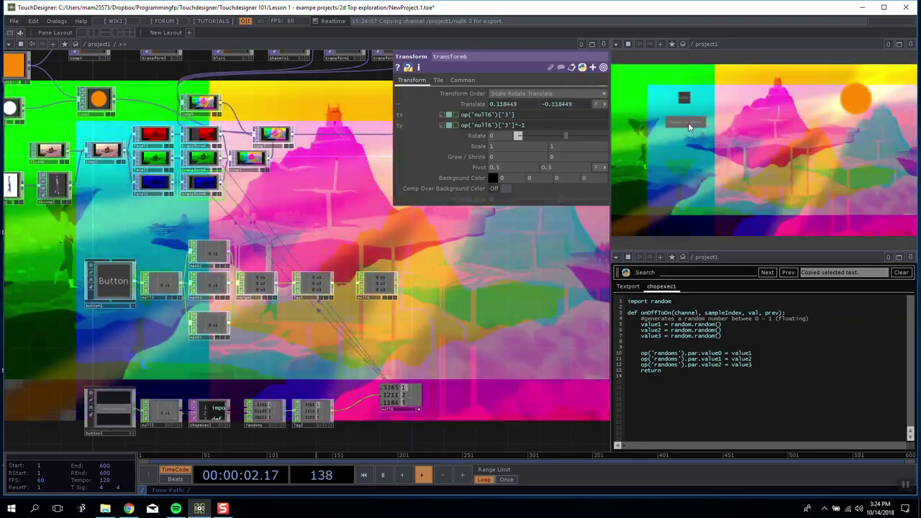
pyautogui.click(688, 123)
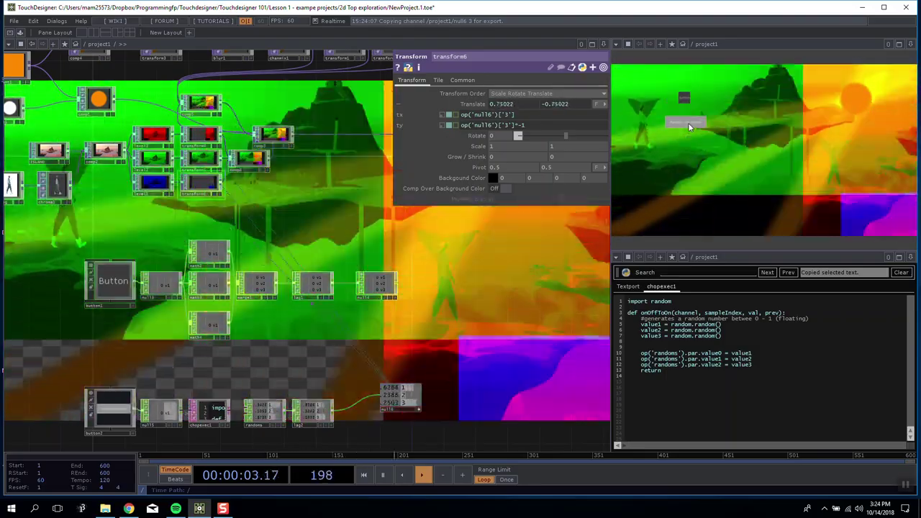
pyautogui.click(688, 124)
pyautogui.click(688, 122)
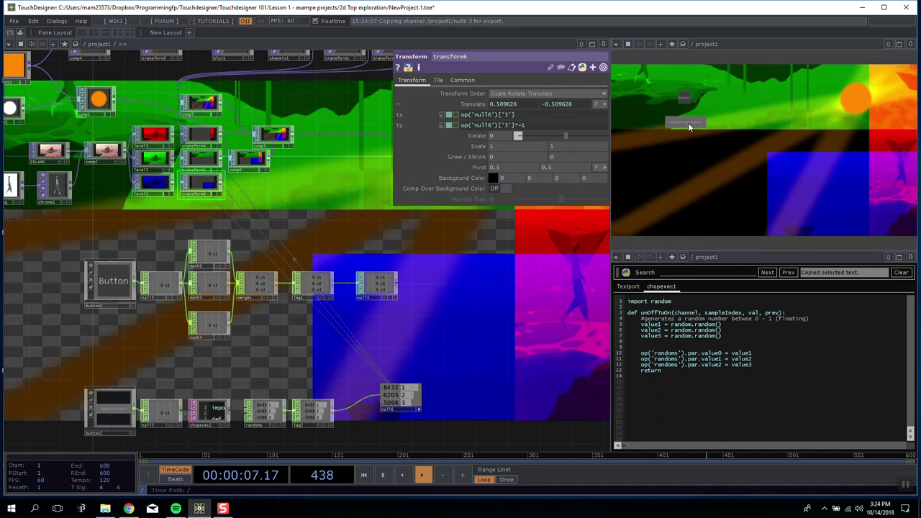
pyautogui.click(688, 122)
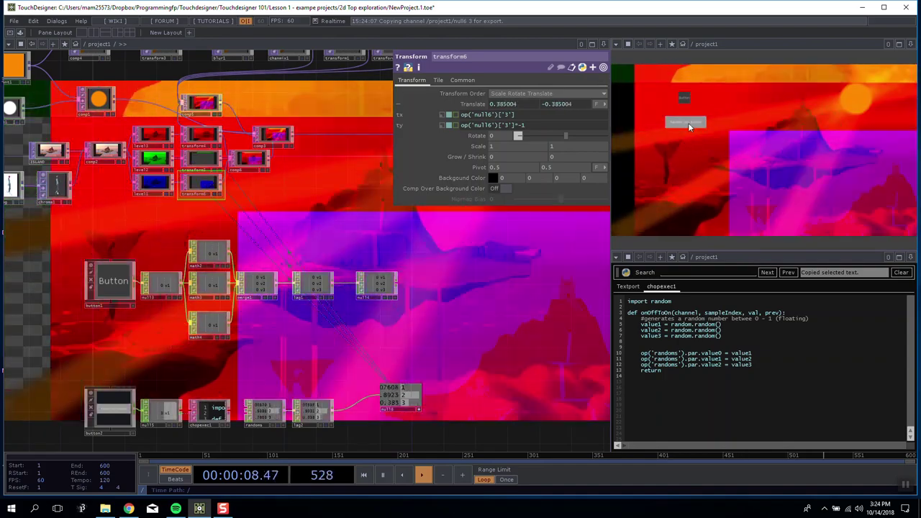
pyautogui.click(688, 123)
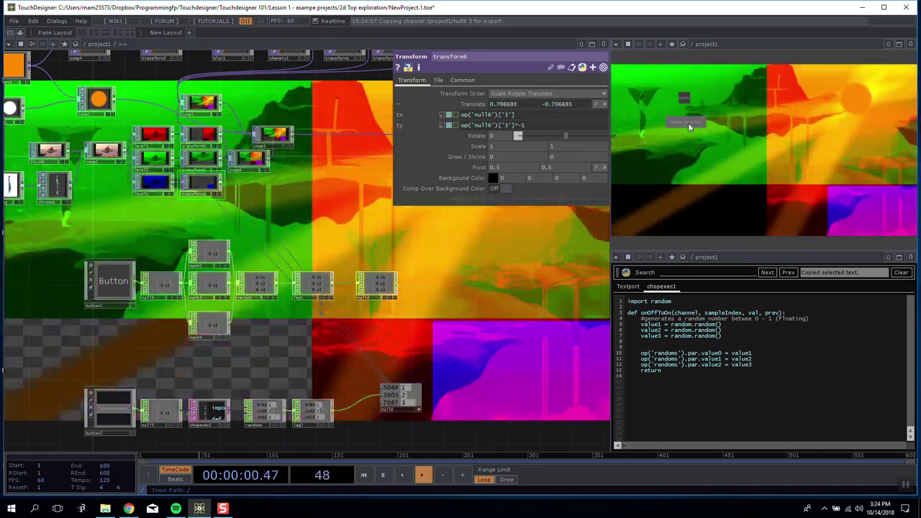
pyautogui.click(688, 122)
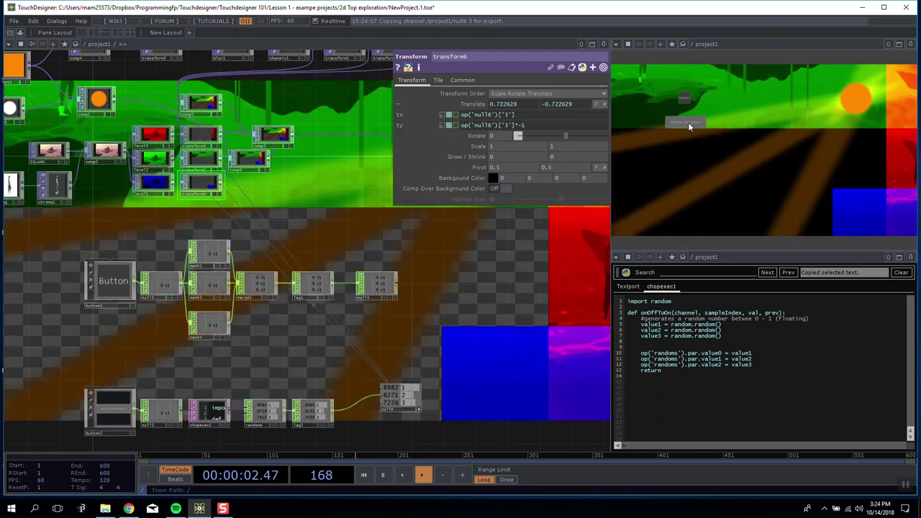
# Change transform6's Translate units to Pixels.
pyautogui.moveTo(296, 224); pyautogui.dragTo(328, 257)
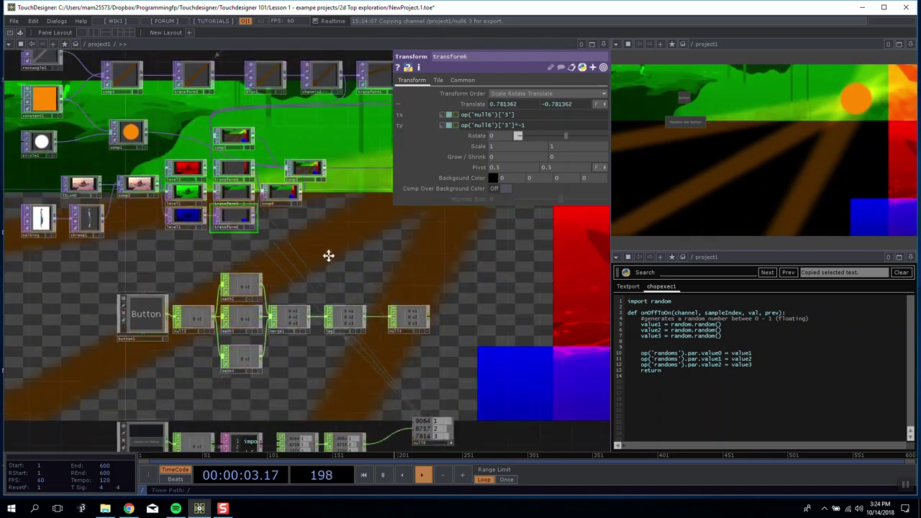
pyautogui.scroll(5, 233, 159)
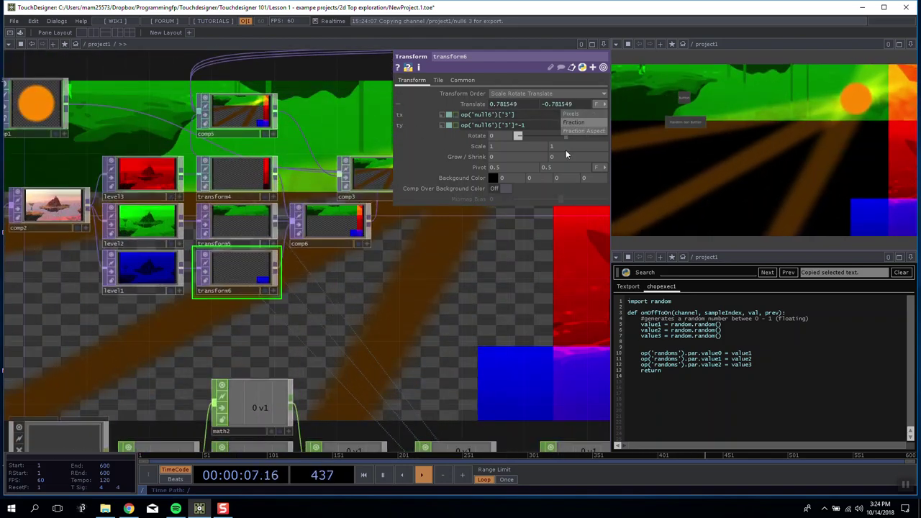
pyautogui.click(524, 188)
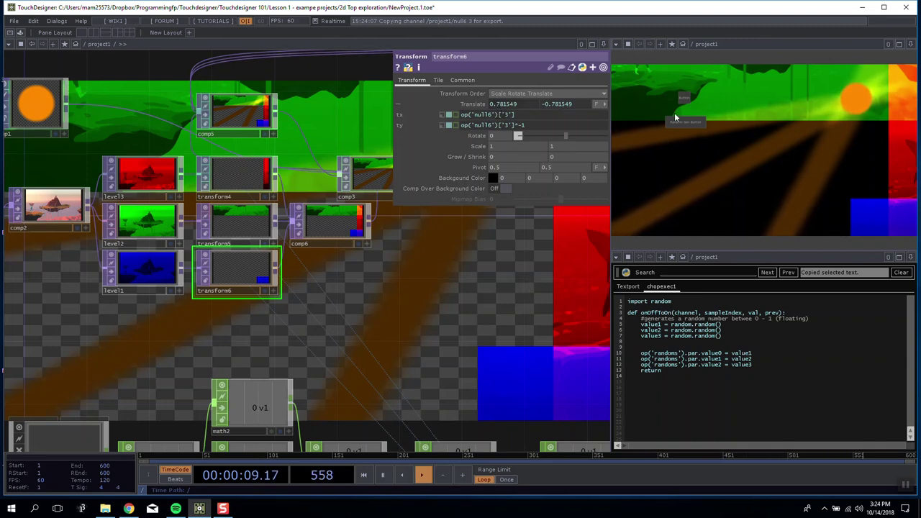
pyautogui.click(605, 106)
pyautogui.click(592, 113)
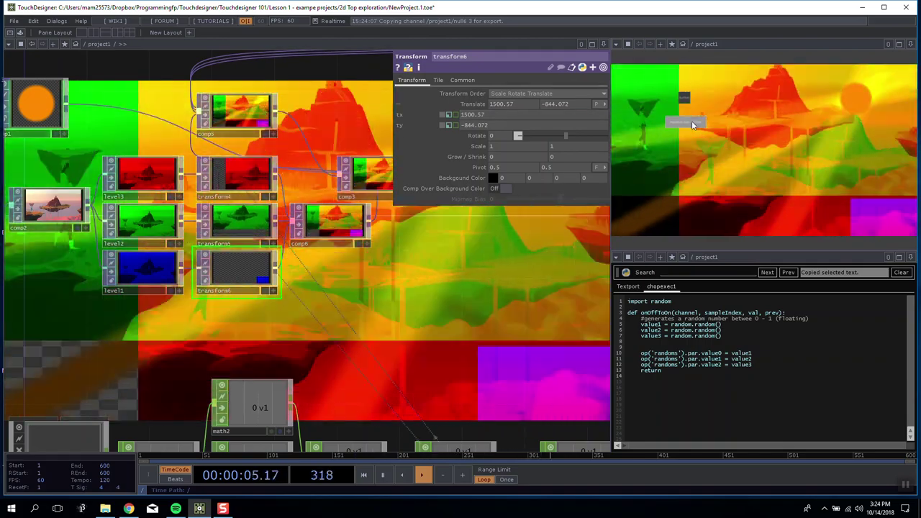
# Trigger the random gen button a few times to check transform6 with its pixel units.
pyautogui.click(691, 121)
pyautogui.click(692, 121)
pyautogui.click(691, 121)
# Switch transform6's Translate X and Y back to their null6 expressions.
pyautogui.moveTo(239, 275); pyautogui.dragTo(179, 235)
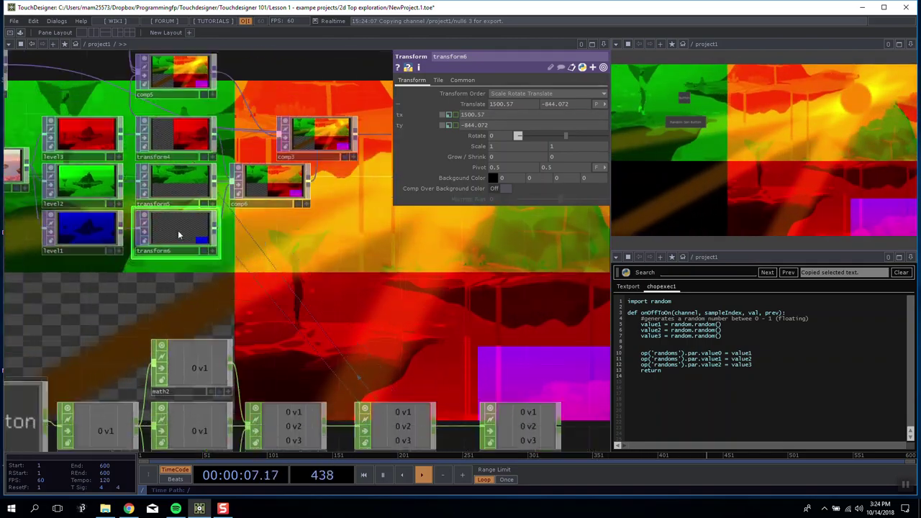
pyautogui.scroll(-3, 179, 235)
pyautogui.moveTo(380, 360); pyautogui.dragTo(313, 315)
pyautogui.moveTo(433, 372); pyautogui.dragTo(466, 241)
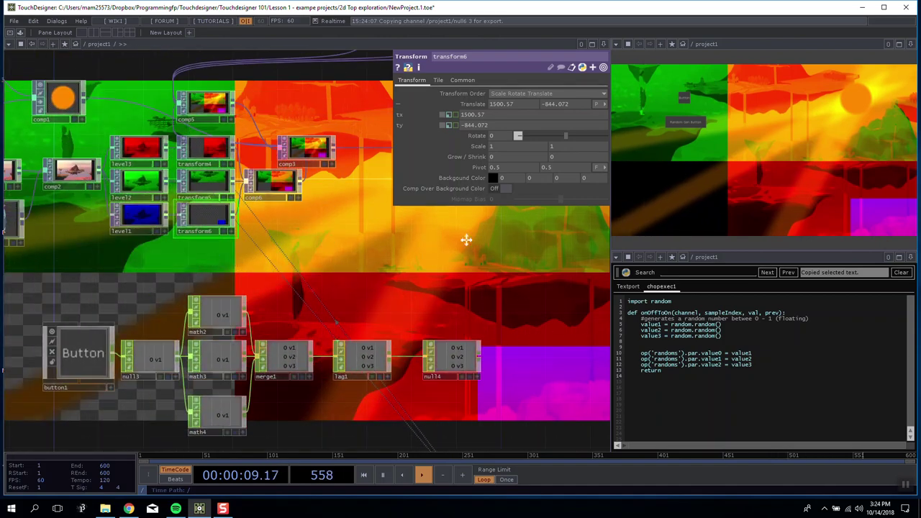
pyautogui.moveTo(467, 240); pyautogui.dragTo(369, 197, button='middle')
pyautogui.click(603, 107)
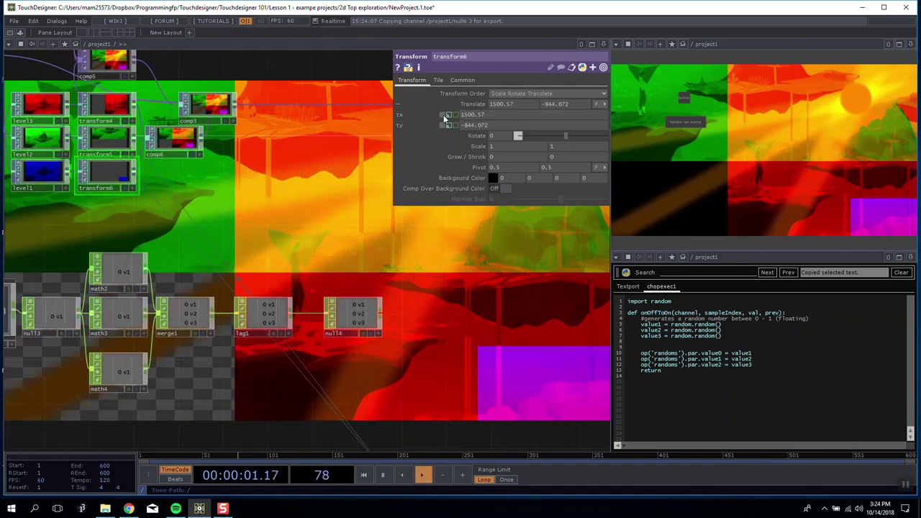
pyautogui.click(449, 115)
pyautogui.click(450, 125)
# Set transform4's Translate units to Pixels, keeping its X value driven by the null6 expression.
pyautogui.moveTo(204, 156); pyautogui.dragTo(272, 244)
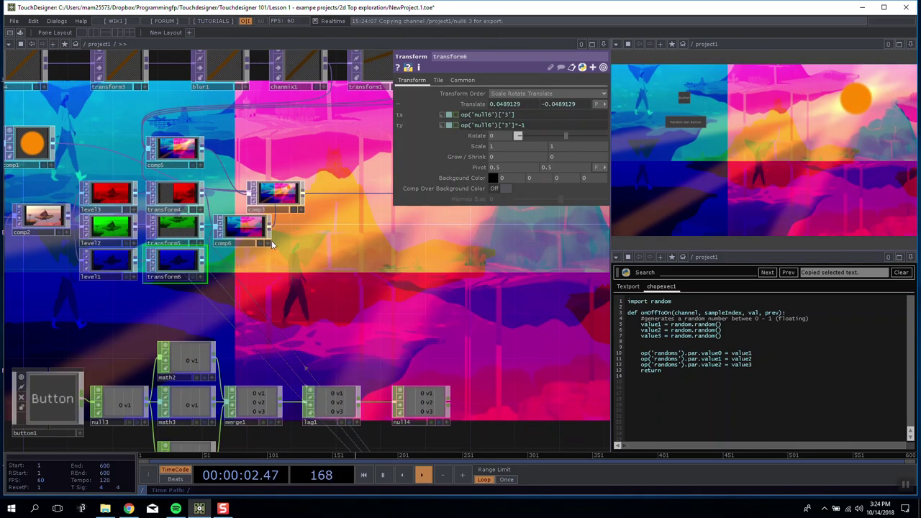
pyautogui.click(174, 227)
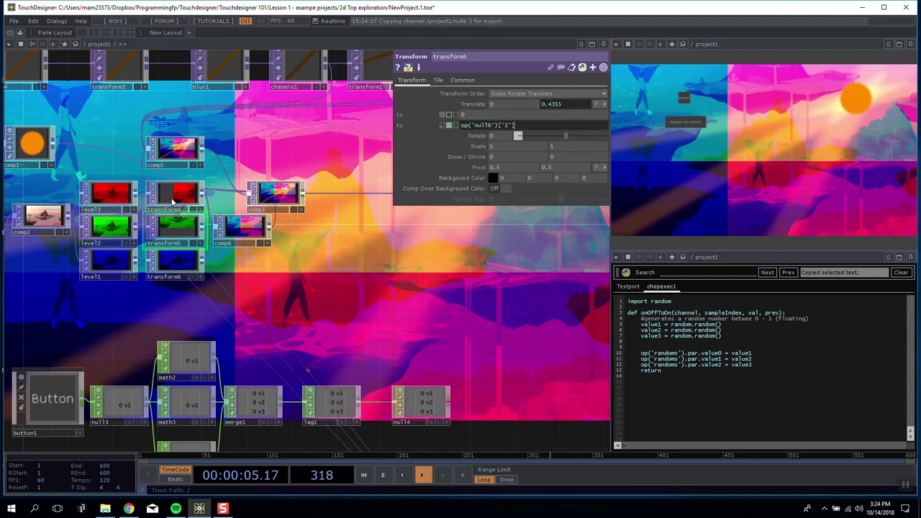
pyautogui.click(173, 203)
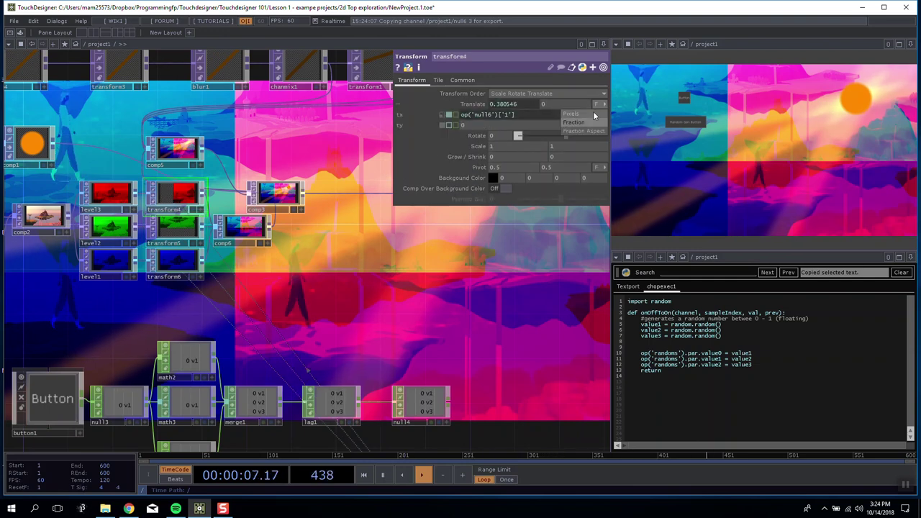
# Set transform5's Translate units to Pixels and return its Y value to the null6 expression.
pyautogui.click(166, 220)
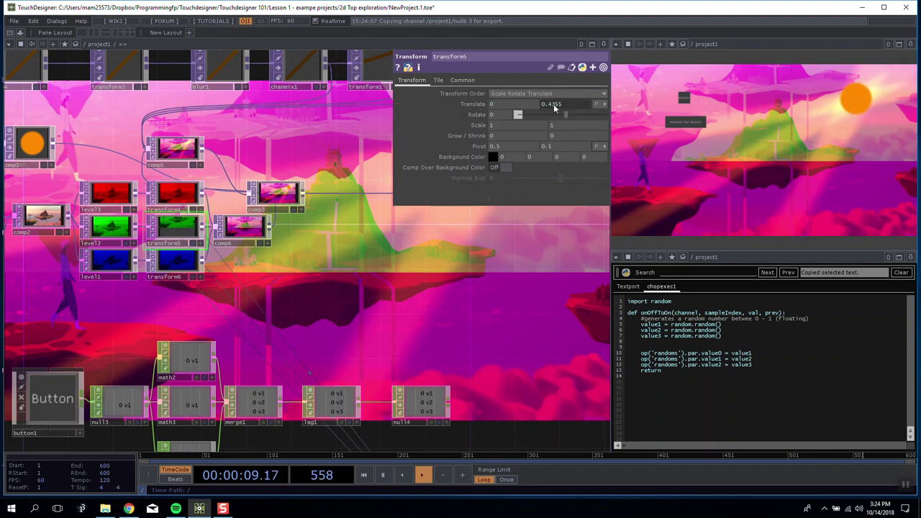
pyautogui.click(598, 104)
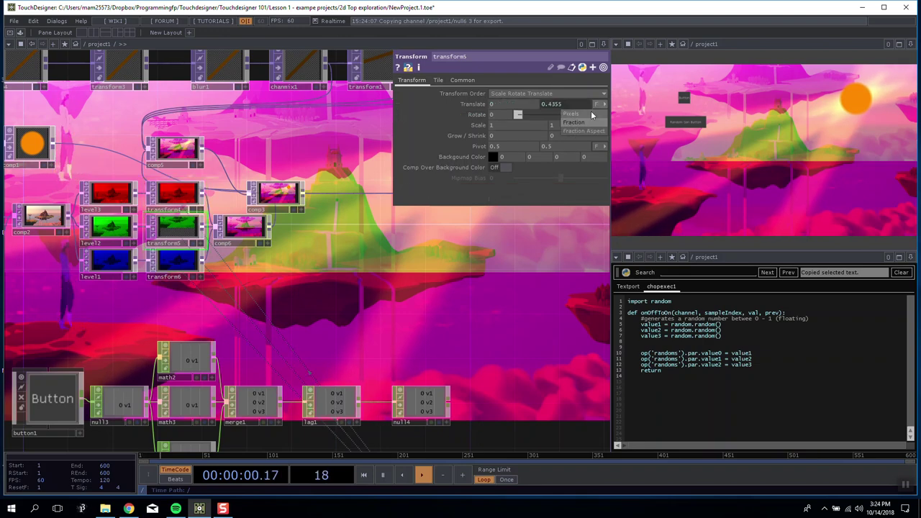
pyautogui.click(487, 105)
pyautogui.click(449, 125)
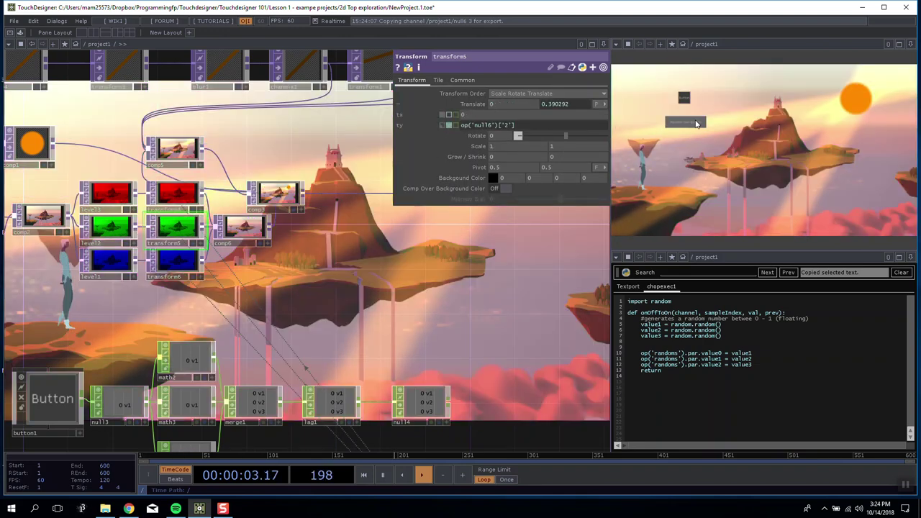
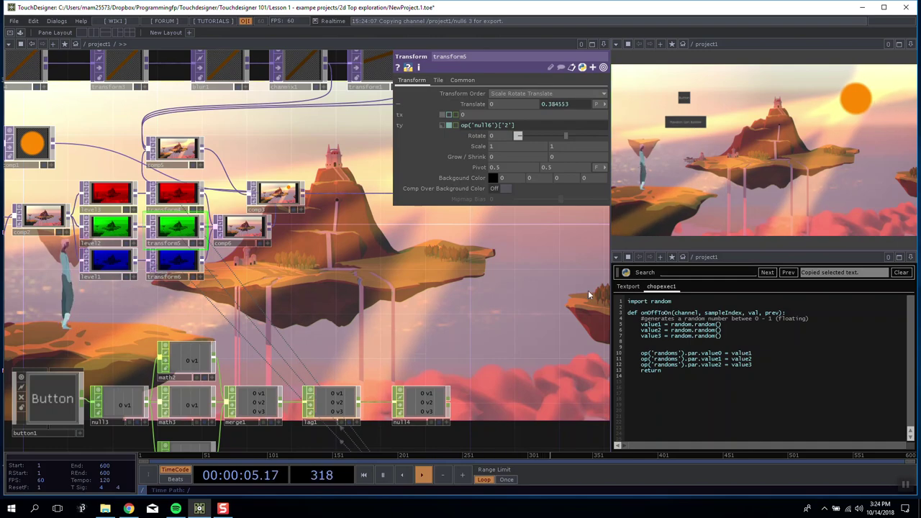
# Select transform4, transform5 and transform6 together and set their Translate units to Fraction.
pyautogui.moveTo(492, 295); pyautogui.dragTo(512, 249)
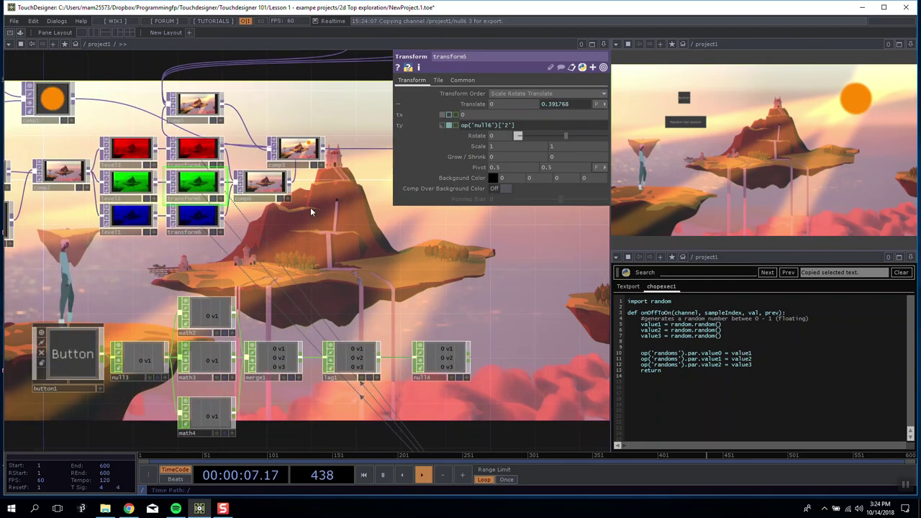
pyautogui.moveTo(224, 234); pyautogui.dragTo(190, 137)
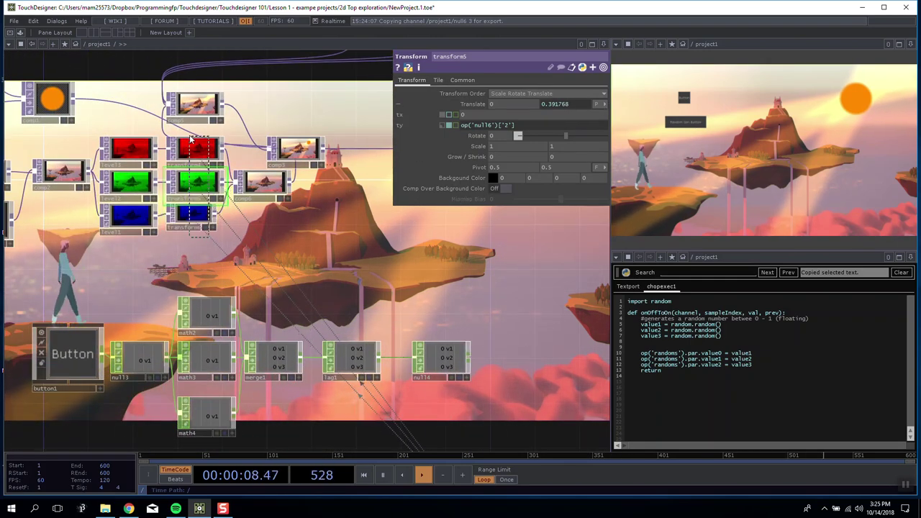
pyautogui.click(605, 104)
pyautogui.click(598, 120)
# Reactivate the null6 expressions on transform6's Translate X and Y, transform5's Translate Y and transform4's Translate X.
pyautogui.click(191, 214)
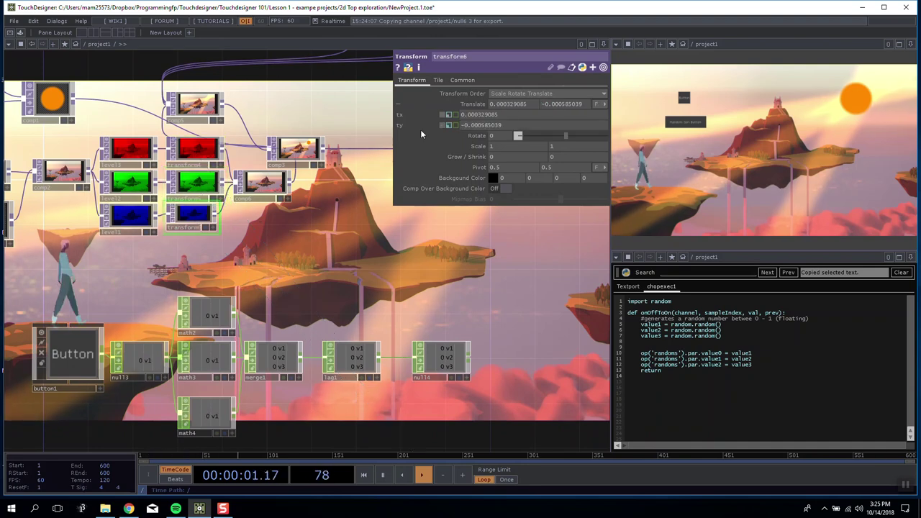
pyautogui.click(449, 115)
pyautogui.click(448, 126)
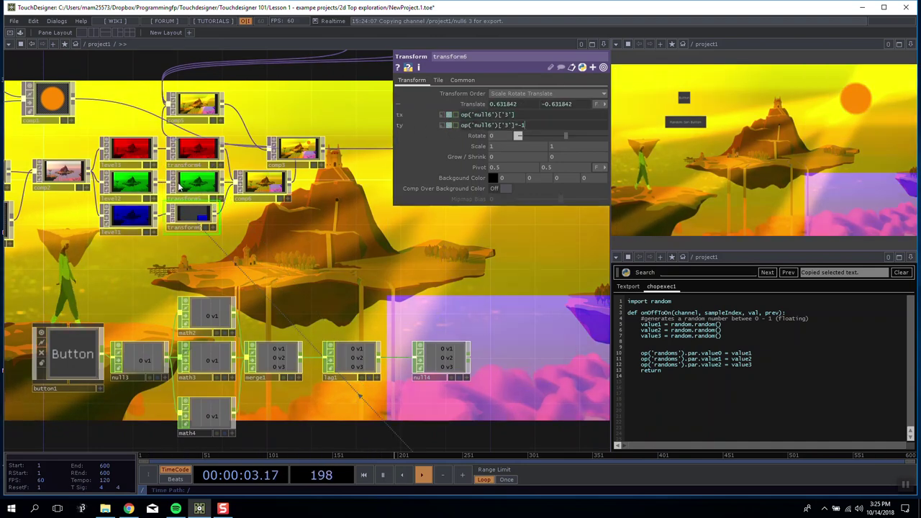
pyautogui.click(201, 185)
pyautogui.click(191, 151)
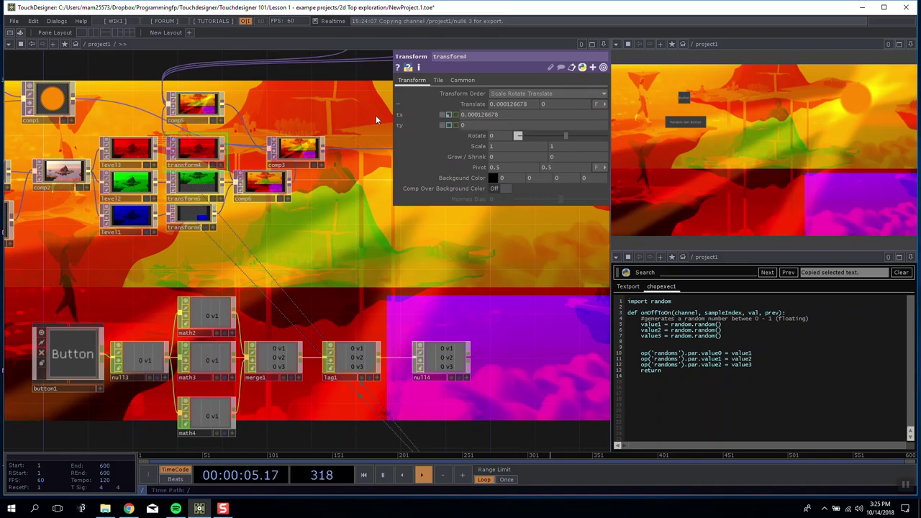
pyautogui.click(450, 116)
# Insert a Math CHOP on the connection between randoms and lag2.
pyautogui.moveTo(502, 277); pyautogui.dragTo(334, 171)
pyautogui.scroll(-4, 408, 264)
pyautogui.scroll(4, 381, 342)
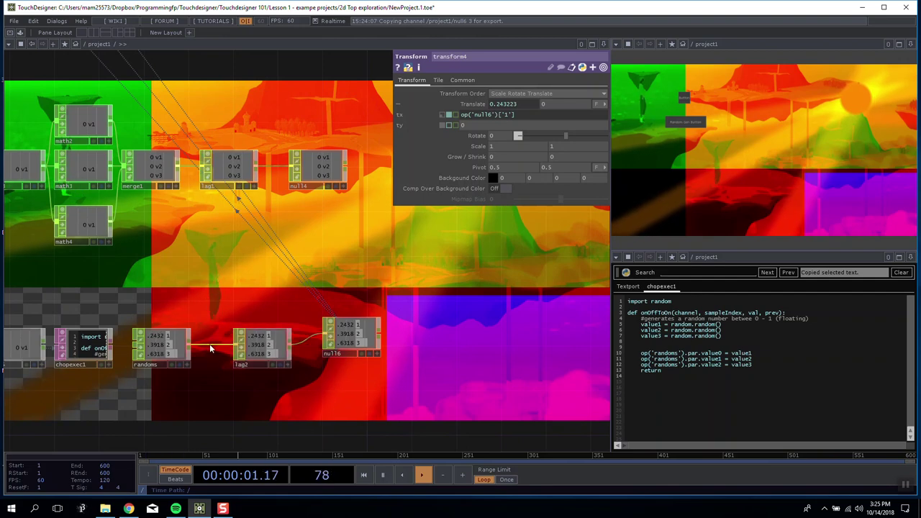
pyautogui.press('Tab')
pyautogui.click(231, 240)
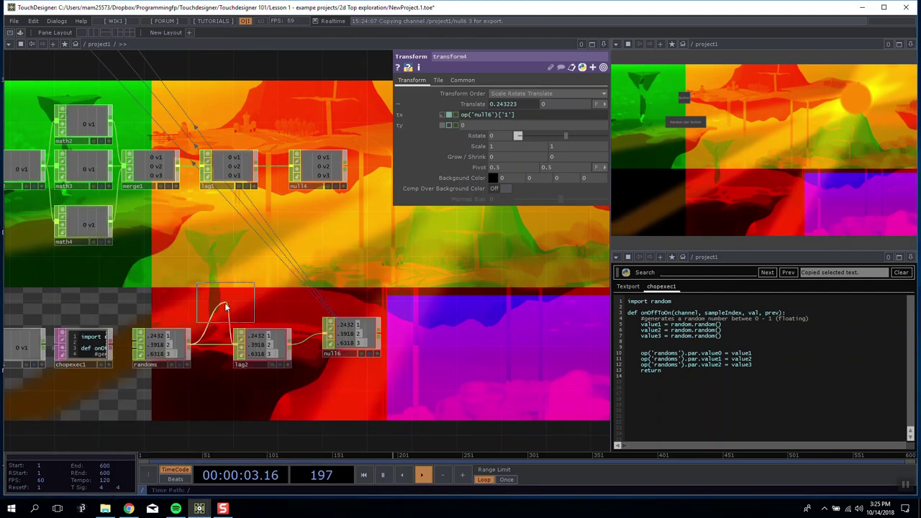
pyautogui.click(205, 302)
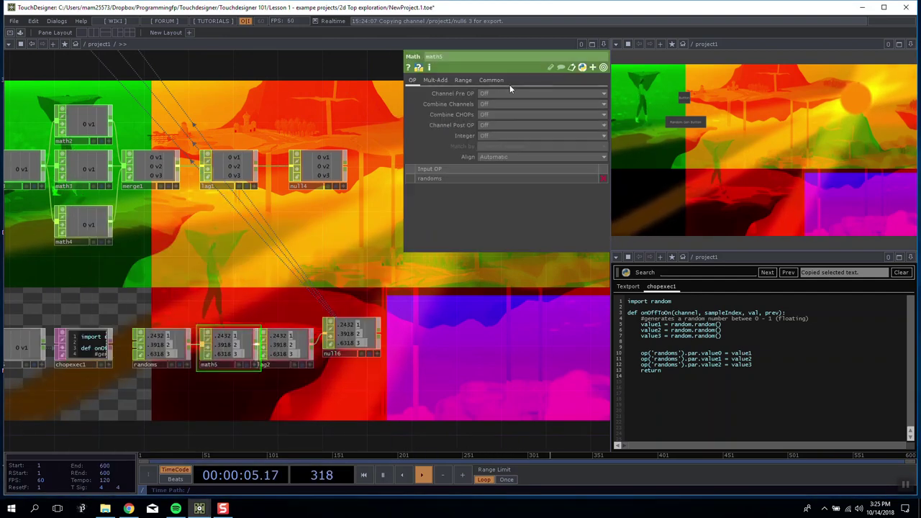
# Set math5's To Range to -0.1 and 0.1, triggering the random button in the preview to test the offsets.
pyautogui.click(463, 81)
pyautogui.write('0.1')
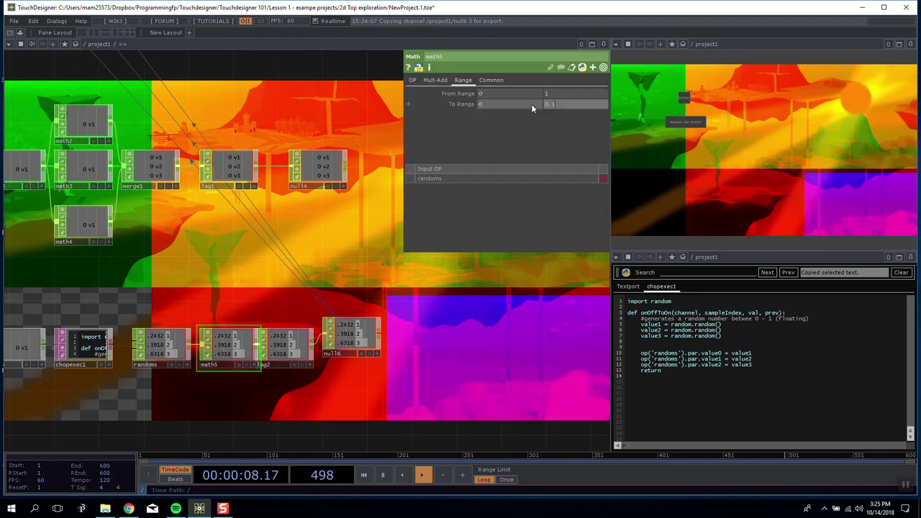
pyautogui.press('Return')
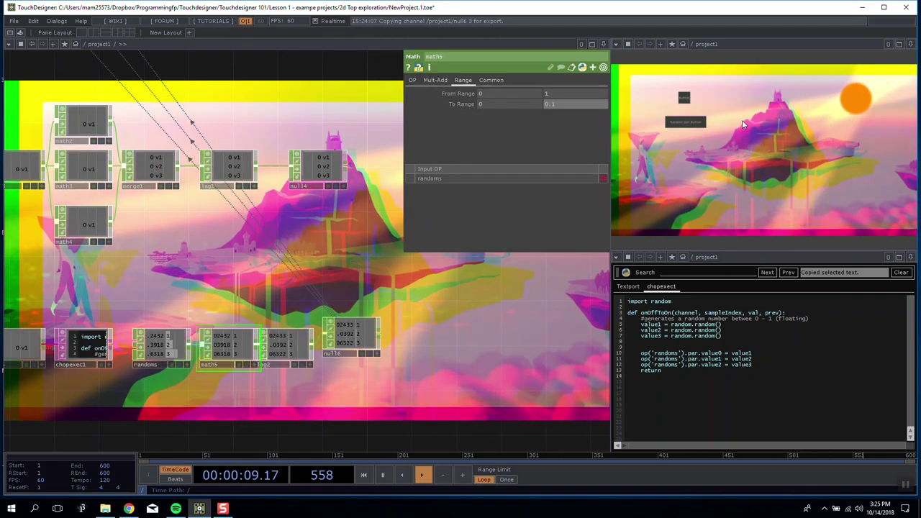
pyautogui.click(695, 128)
pyautogui.click(696, 128)
pyautogui.click(695, 128)
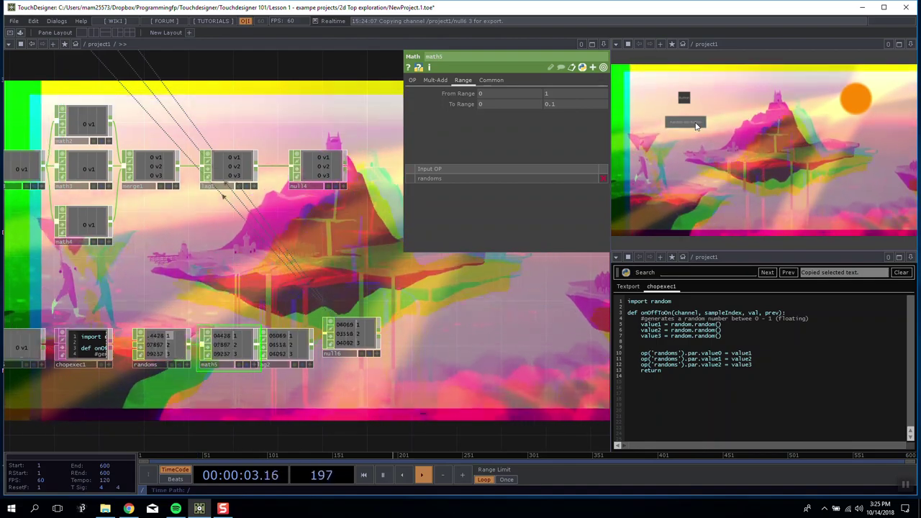
pyautogui.click(684, 123)
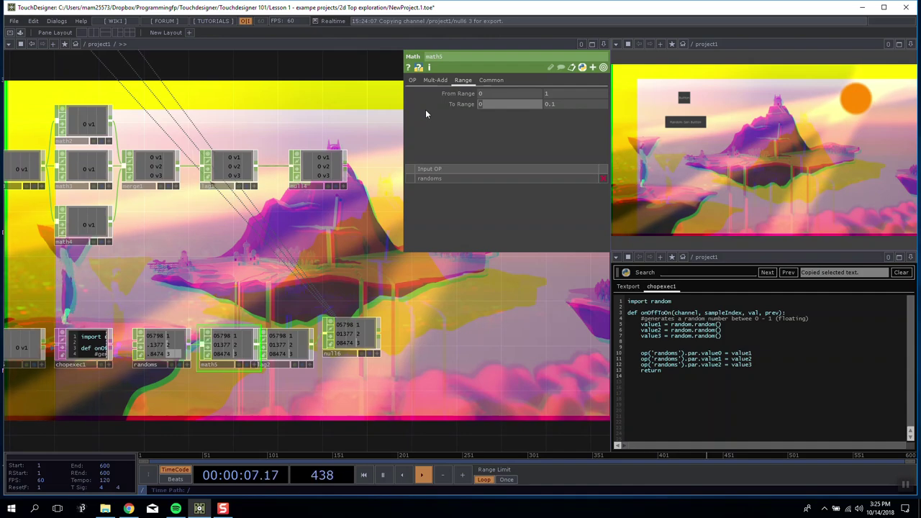
pyautogui.write('-.1')
pyautogui.press('Tab')
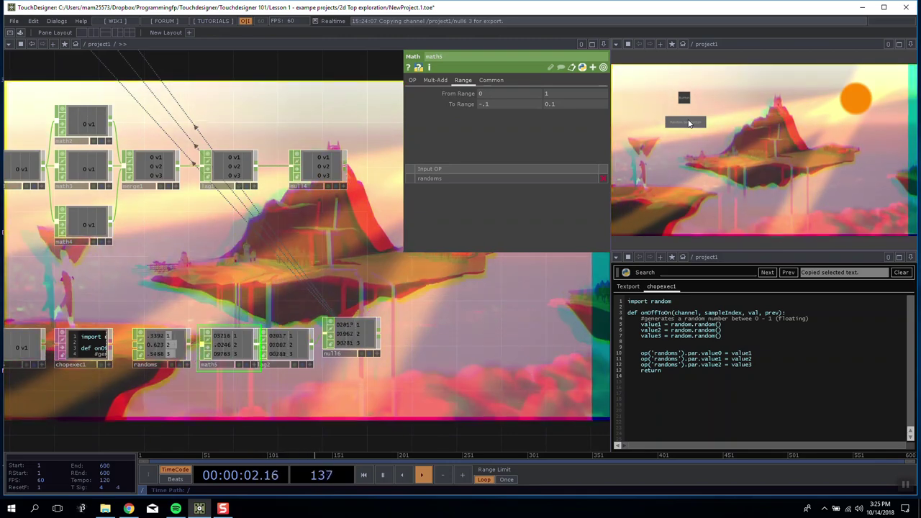
# Space out lag2 and null6 in line after math5 in the network.
pyautogui.click(294, 335)
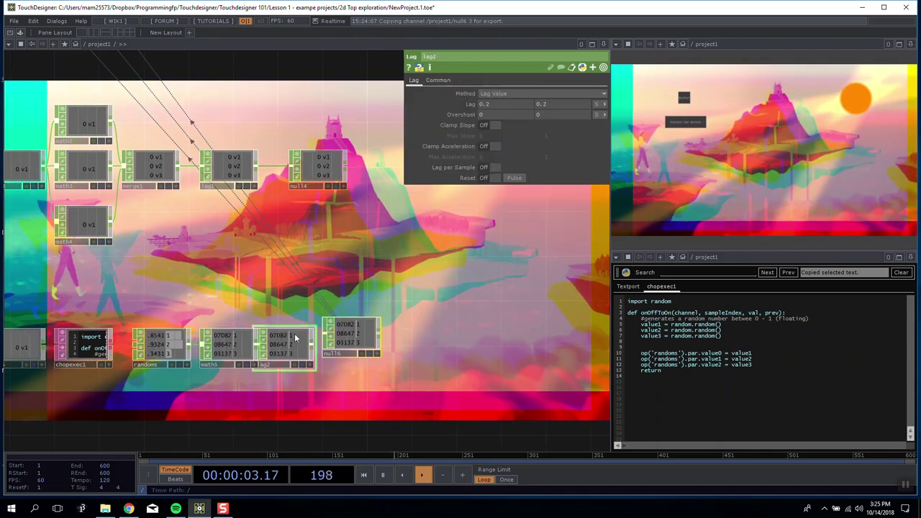
pyautogui.moveTo(363, 347); pyautogui.dragTo(369, 356)
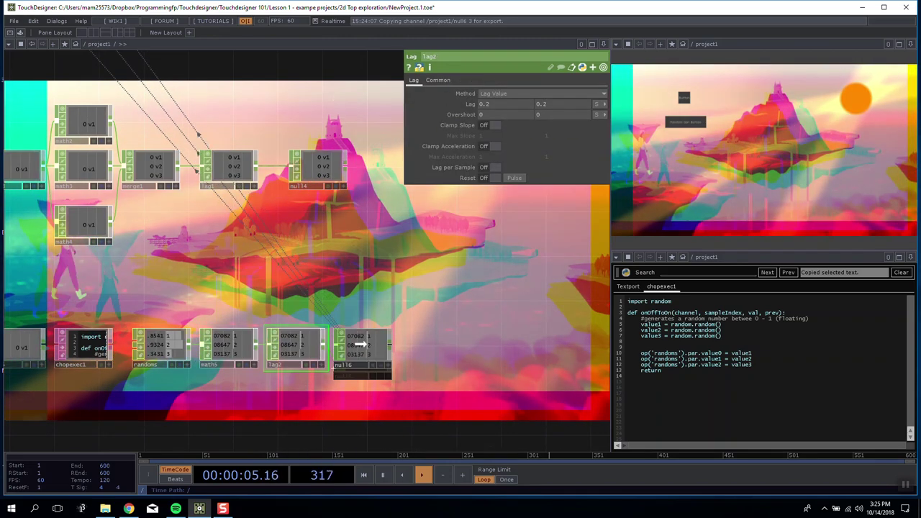
pyautogui.moveTo(360, 290); pyautogui.dragTo(575, 274)
# Trigger the random button several times to check how far the color layers shift.
pyautogui.click(681, 123)
pyautogui.click(680, 123)
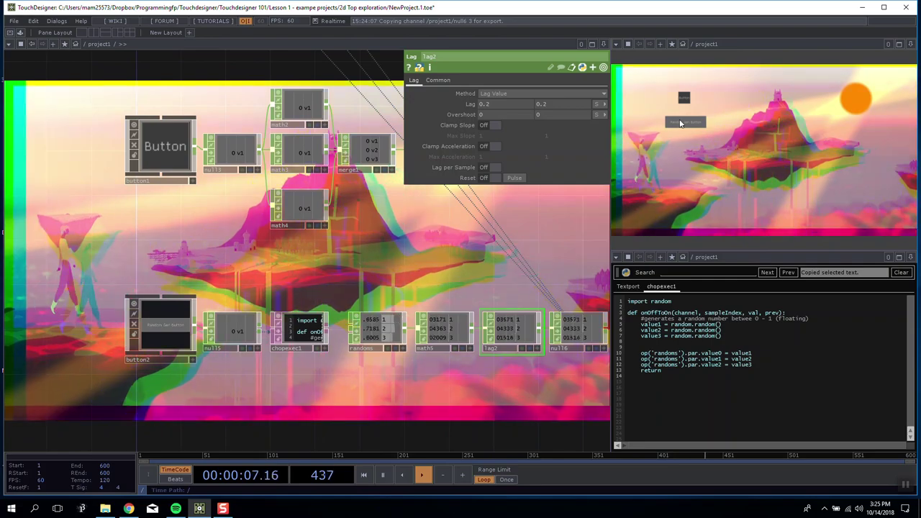
pyautogui.click(681, 124)
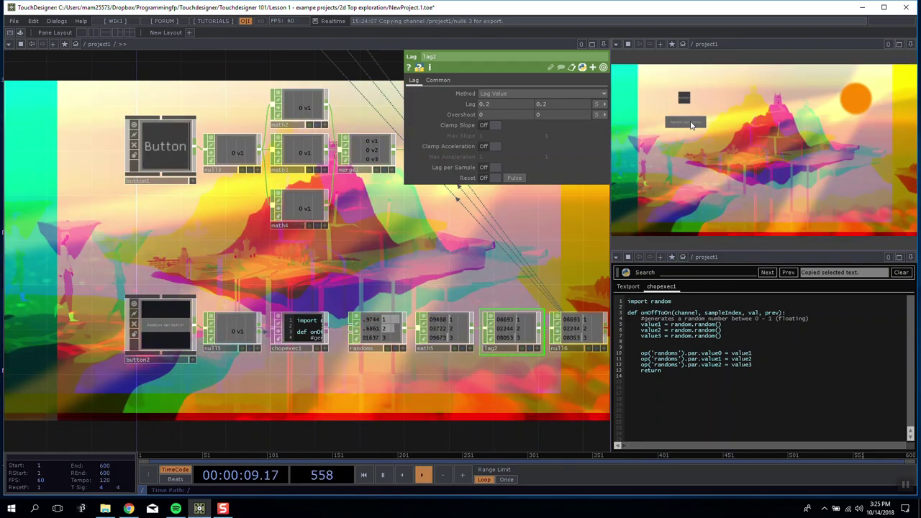
pyautogui.click(689, 122)
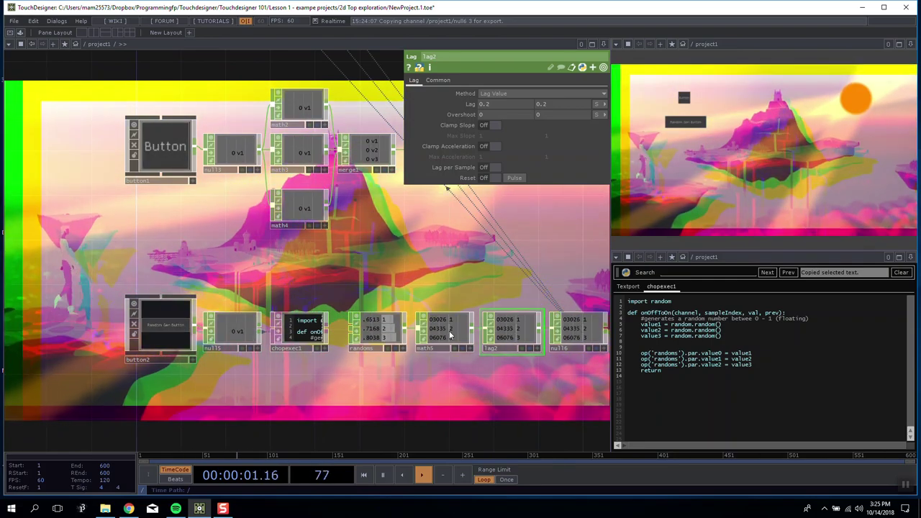
# Narrow math5's To Range to -0.05 and 0.05.
pyautogui.click(451, 335)
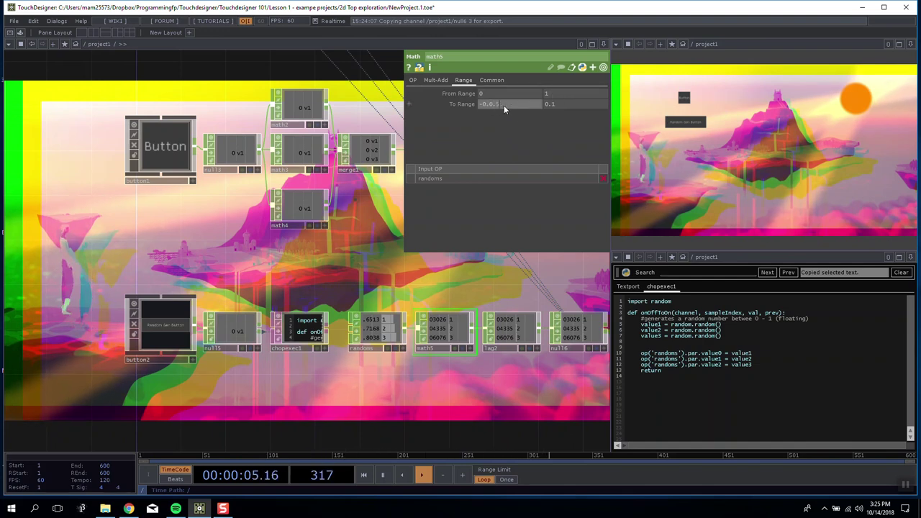
pyautogui.moveTo(504, 105); pyautogui.dragTo(492, 106)
pyautogui.write('.5')
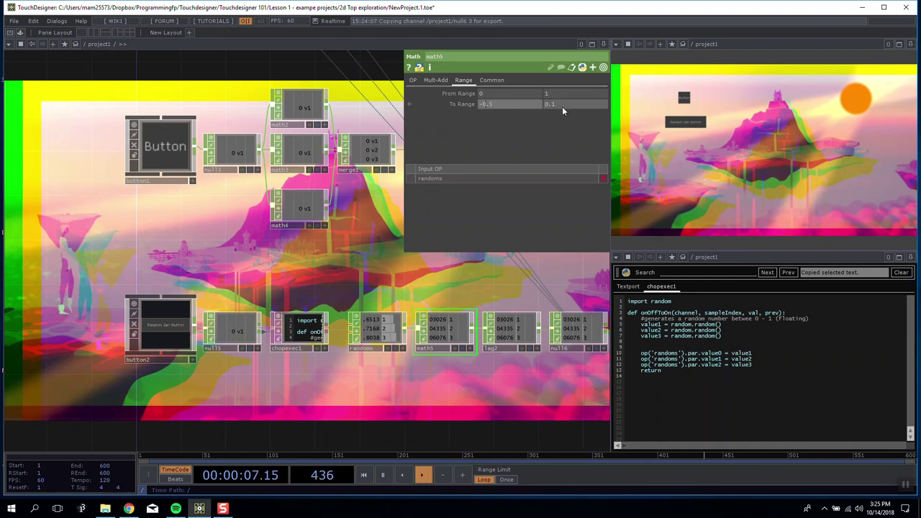
pyautogui.moveTo(562, 107); pyautogui.dragTo(485, 104)
pyautogui.click(489, 105)
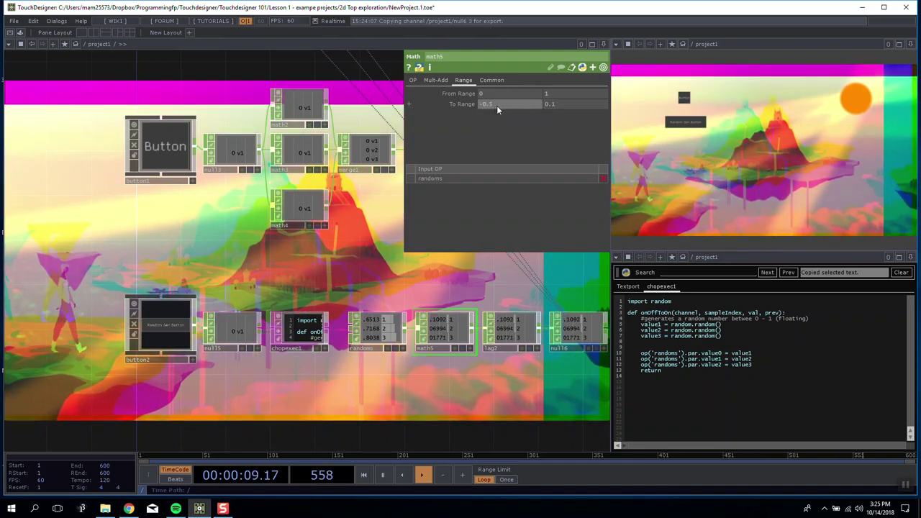
pyautogui.write('0')
pyautogui.click(551, 105)
pyautogui.write('05')
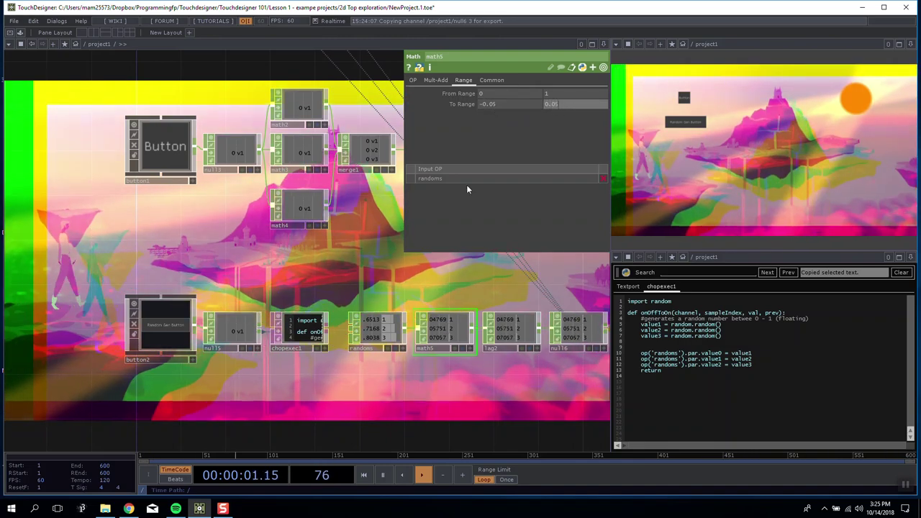
# Trigger the random button repeatedly in the preview to examine the color offsets with the narrower range.
pyautogui.click(436, 280)
pyautogui.click(690, 126)
pyautogui.click(690, 126)
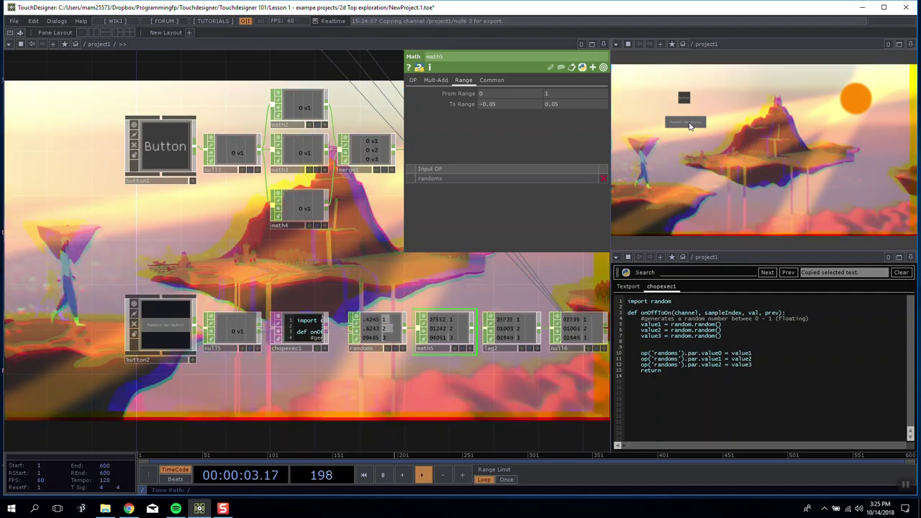
pyautogui.click(689, 126)
pyautogui.click(690, 126)
pyautogui.click(690, 126)
pyautogui.click(692, 124)
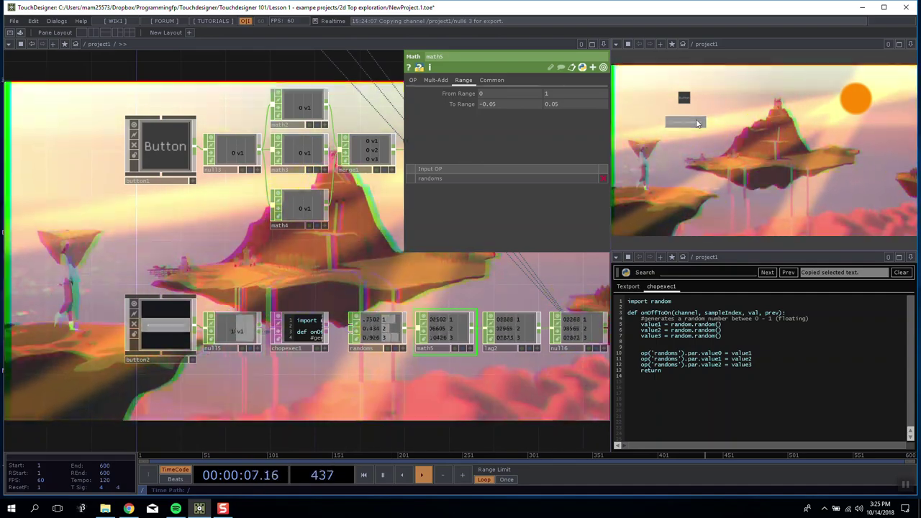
pyautogui.click(696, 123)
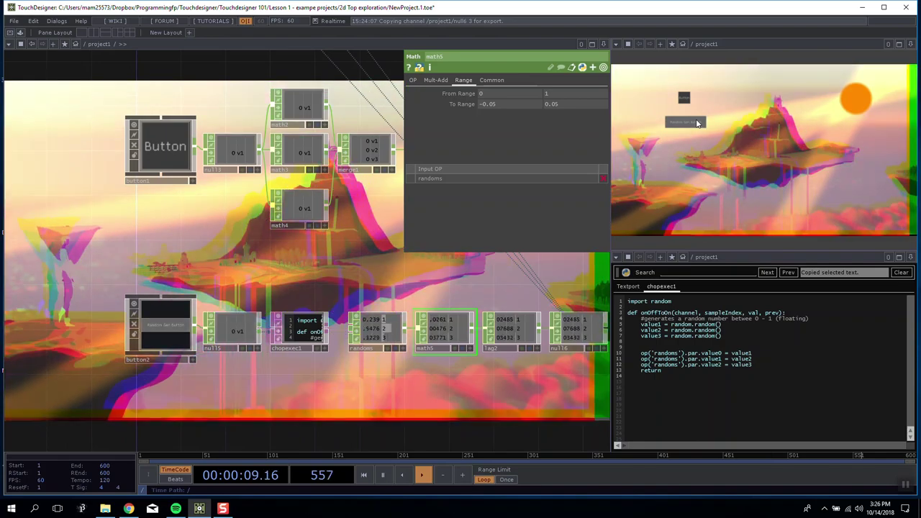
pyautogui.click(696, 123)
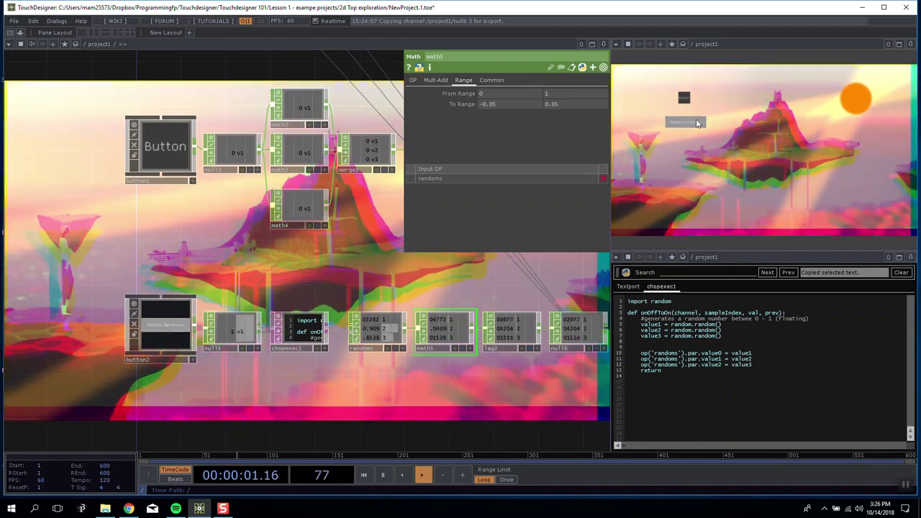
pyautogui.click(696, 123)
pyautogui.click(696, 123)
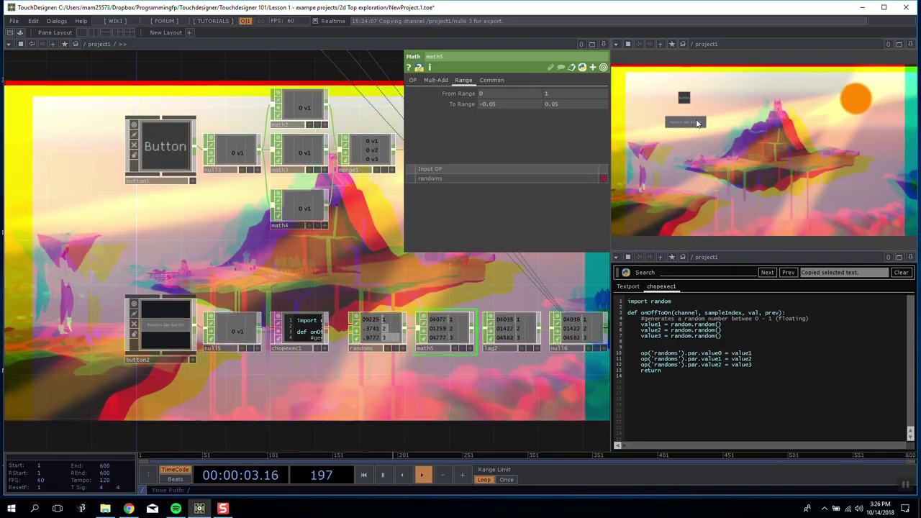
# Delete the math2, math3, math4, merge1 and lag1 operators between null3 and null4.
pyautogui.moveTo(510, 266); pyautogui.dragTo(310, 256)
pyautogui.scroll(-5, 249, 290)
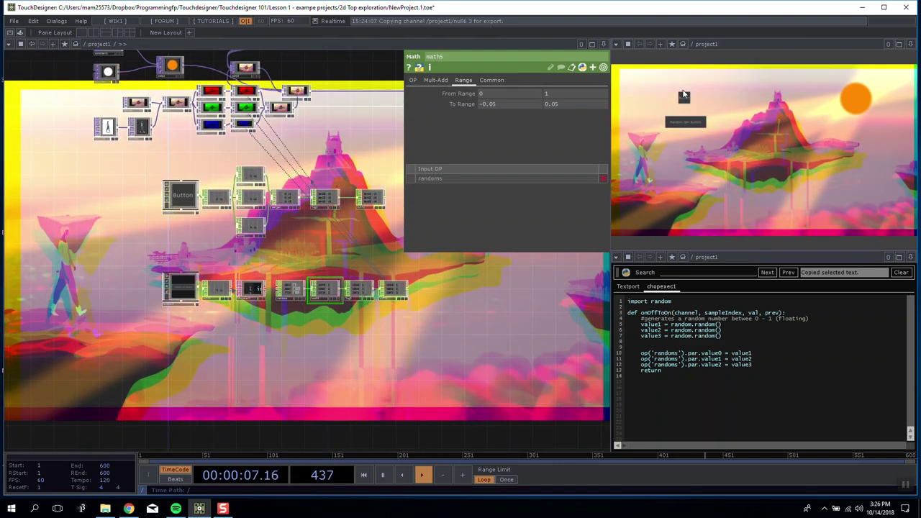
pyautogui.scroll(3, 295, 245)
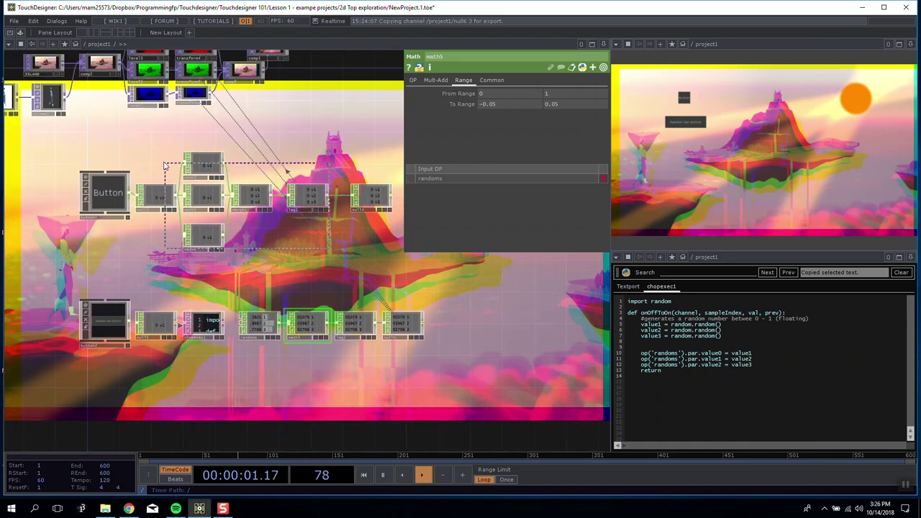
pyautogui.moveTo(198, 152); pyautogui.dragTo(198, 152)
pyautogui.press('Delete')
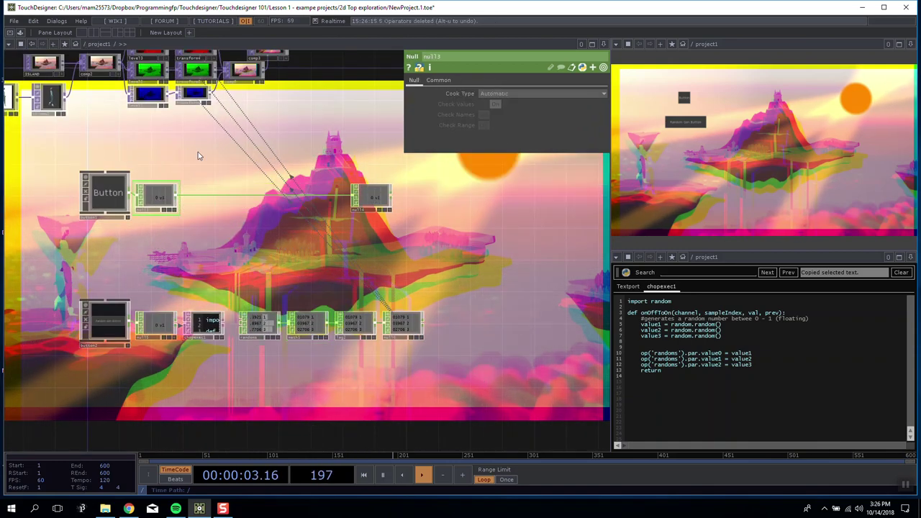
# Arrange button1, null3 and null4 above the random chain and move null6 away from lag2 to leave a gap.
pyautogui.moveTo(381, 200); pyautogui.dragTo(158, 216)
pyautogui.click(309, 205)
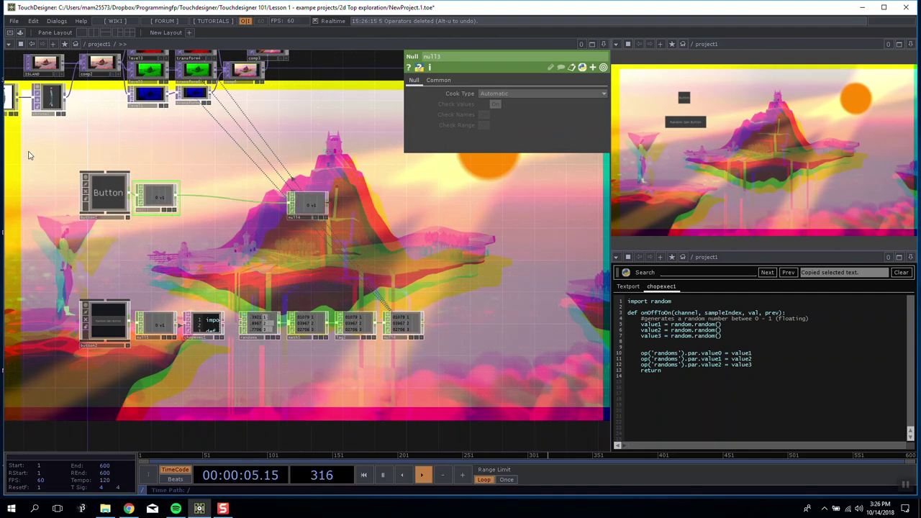
pyautogui.scroll(5, 360, 234)
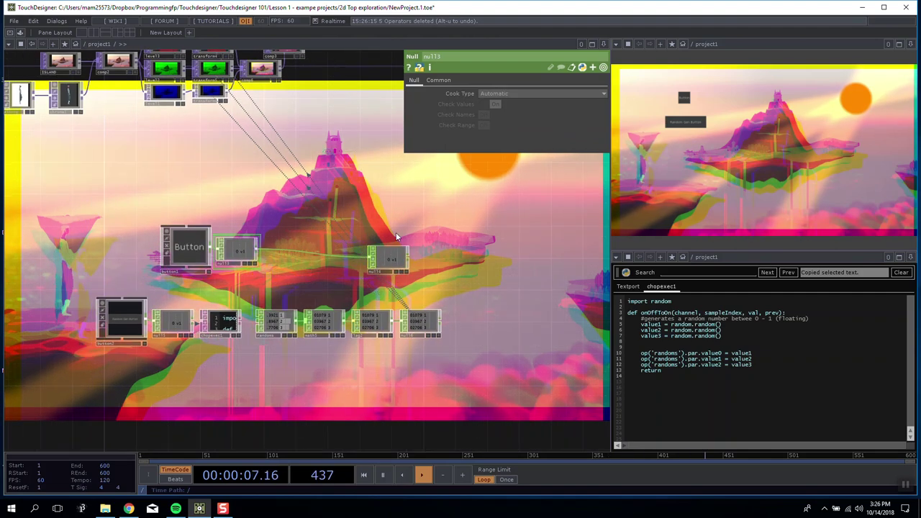
pyautogui.moveTo(454, 395); pyautogui.dragTo(540, 395)
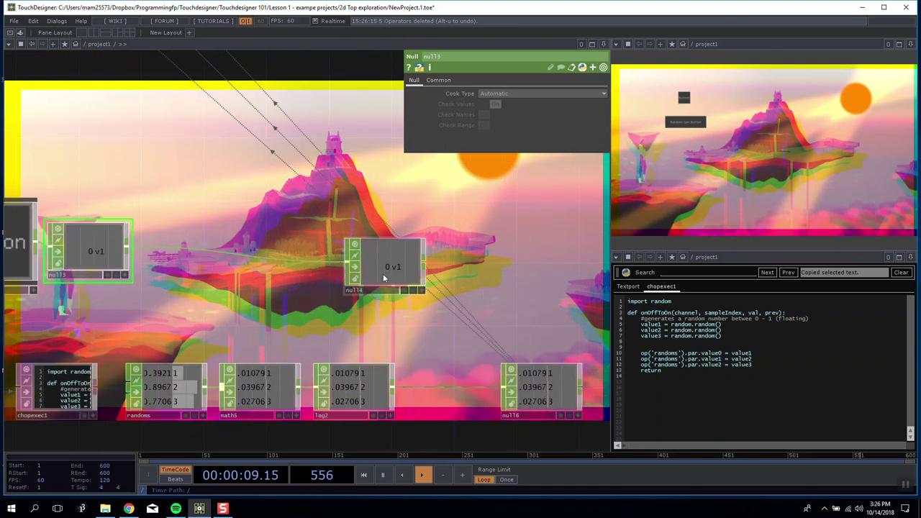
pyautogui.moveTo(97, 256); pyautogui.dragTo(273, 288)
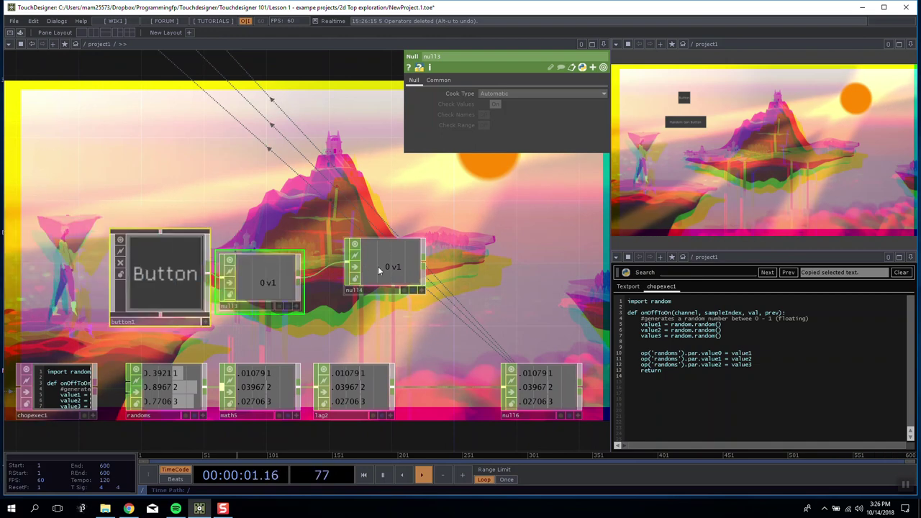
pyautogui.moveTo(378, 266); pyautogui.dragTo(518, 248)
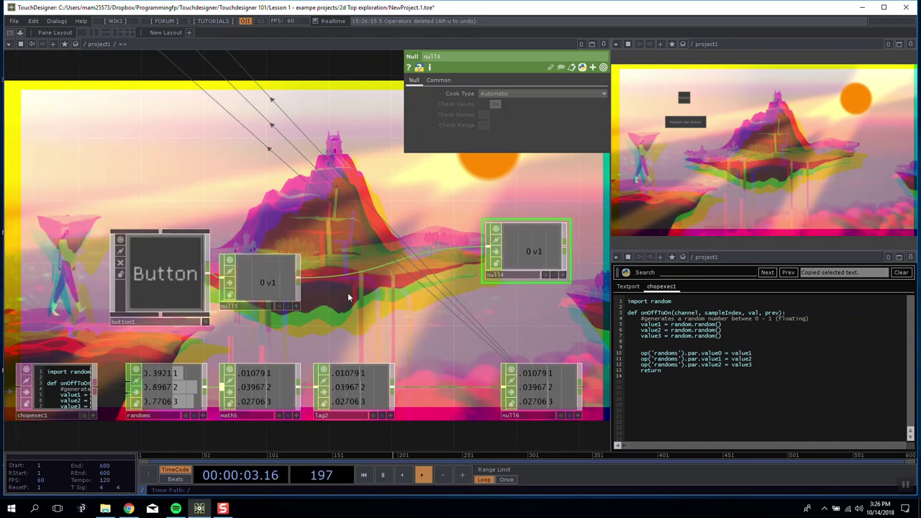
# Insert a Math CHOP on the connection between null3 and null4.
pyautogui.rightClick(352, 277)
pyautogui.rightClick(344, 274)
pyautogui.click(374, 265)
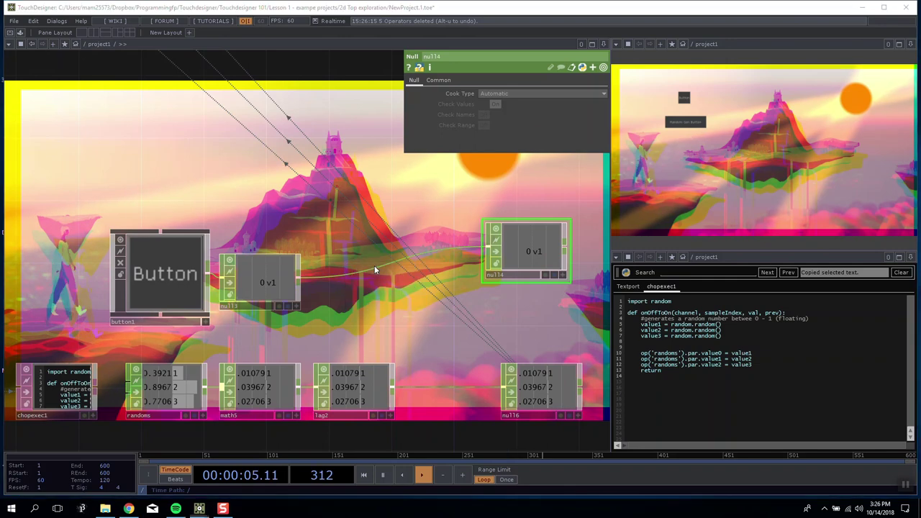
pyautogui.click(382, 170)
pyautogui.click(412, 273)
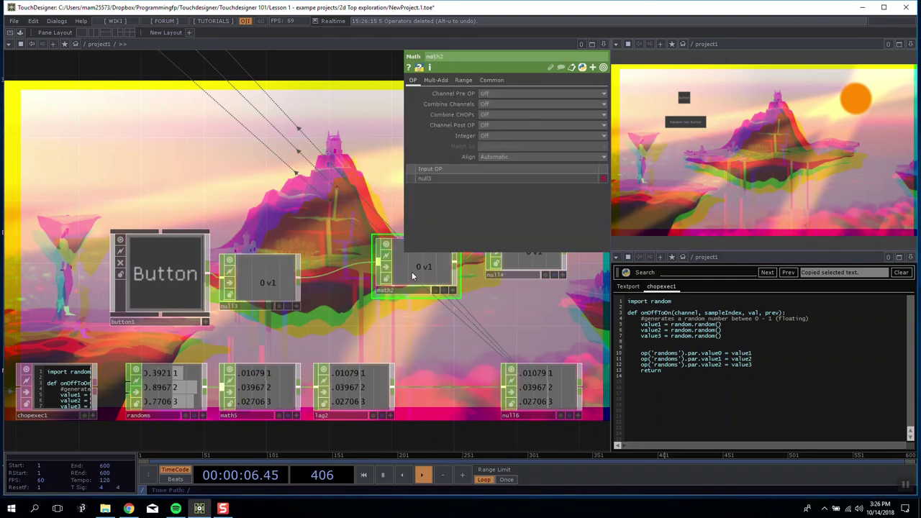
# Delete null4, wire math2 into null6, and connect lag2 as math2's second input.
pyautogui.click(510, 269)
pyautogui.press('Delete')
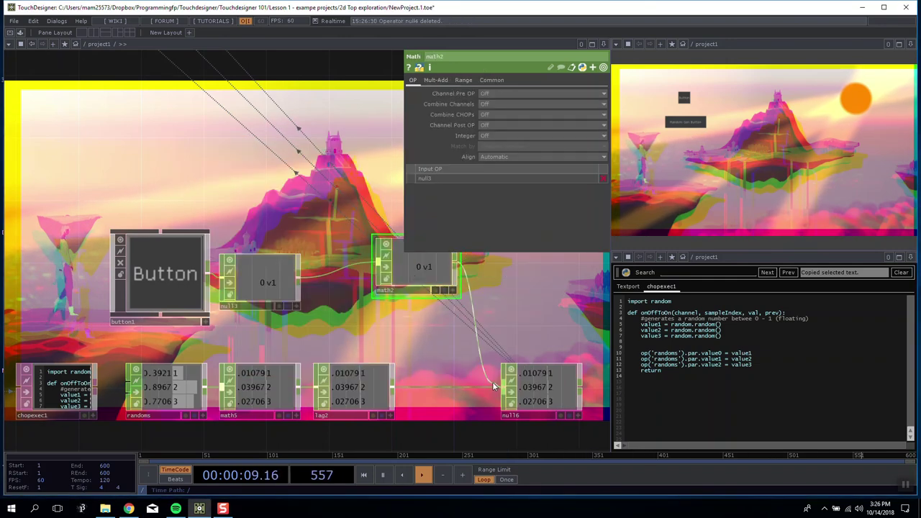
pyautogui.moveTo(493, 387); pyautogui.dragTo(377, 290)
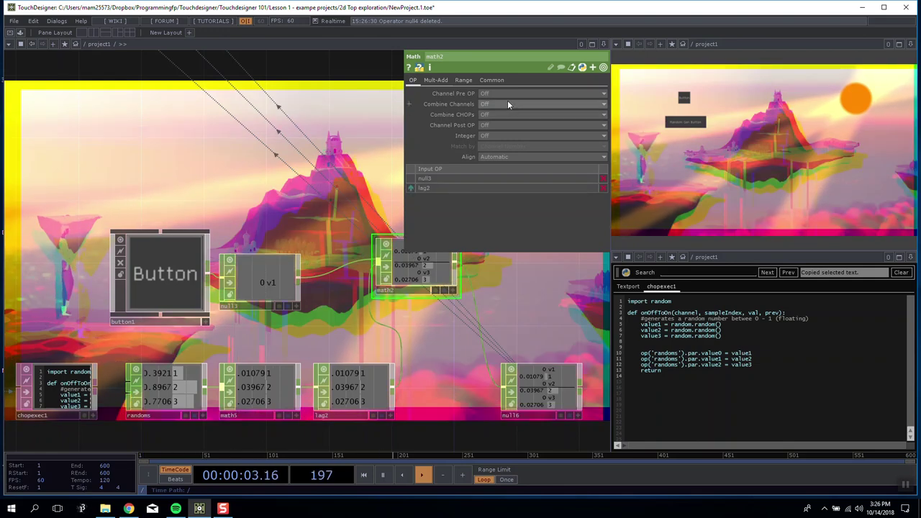
# Set math2's Combine CHOPs to Multiply and test the effect with the first button in the preview.
pyautogui.click(507, 114)
pyautogui.click(503, 153)
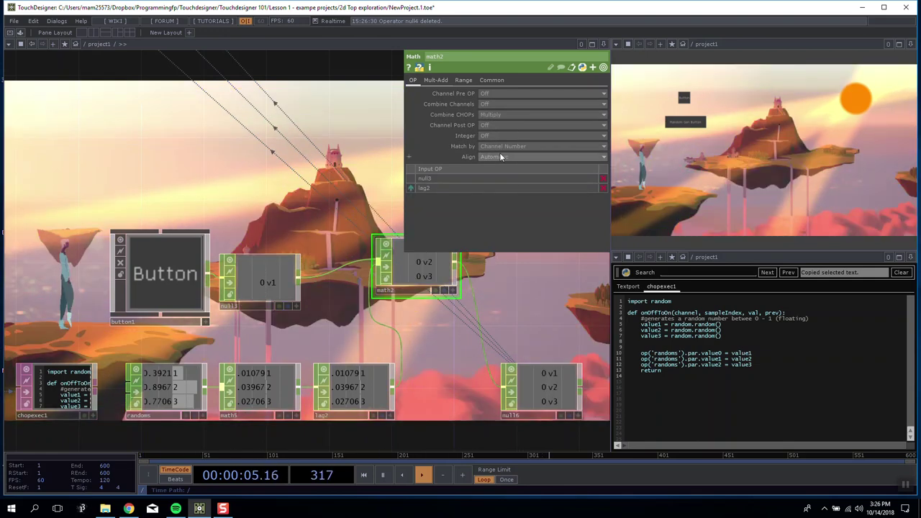
pyautogui.moveTo(154, 200); pyautogui.dragTo(93, 198)
pyautogui.click(683, 101)
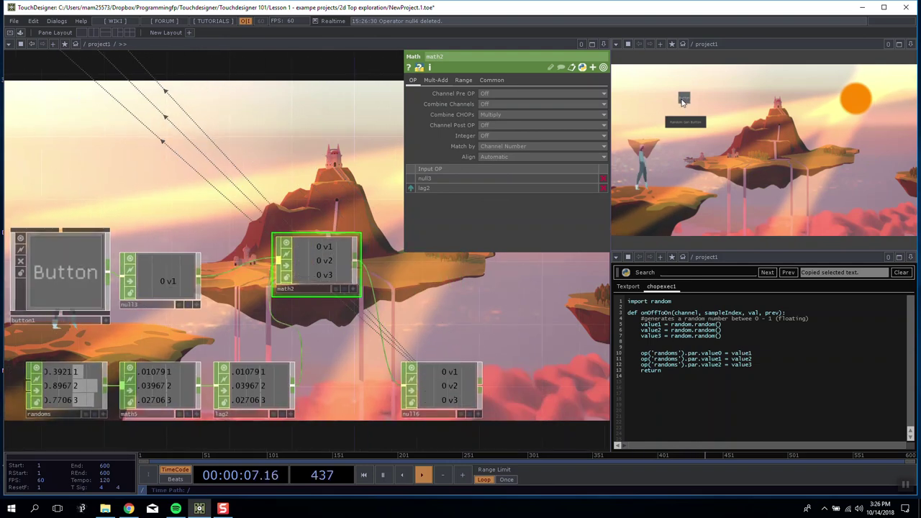
pyautogui.click(683, 101)
# Move math2 into the lower row between lag2 and null6.
pyautogui.moveTo(314, 274); pyautogui.dragTo(352, 395)
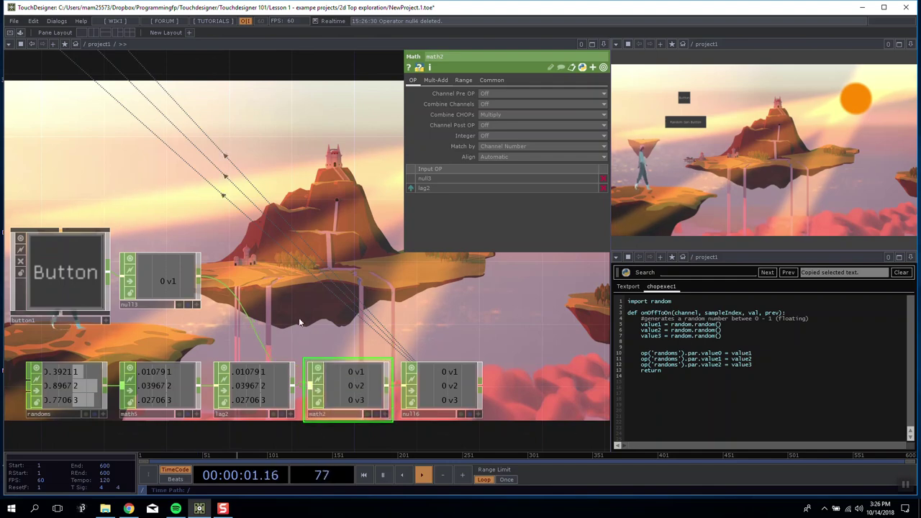
pyautogui.scroll(-2, 380, 285)
pyautogui.moveTo(300, 309); pyautogui.dragTo(305, 285)
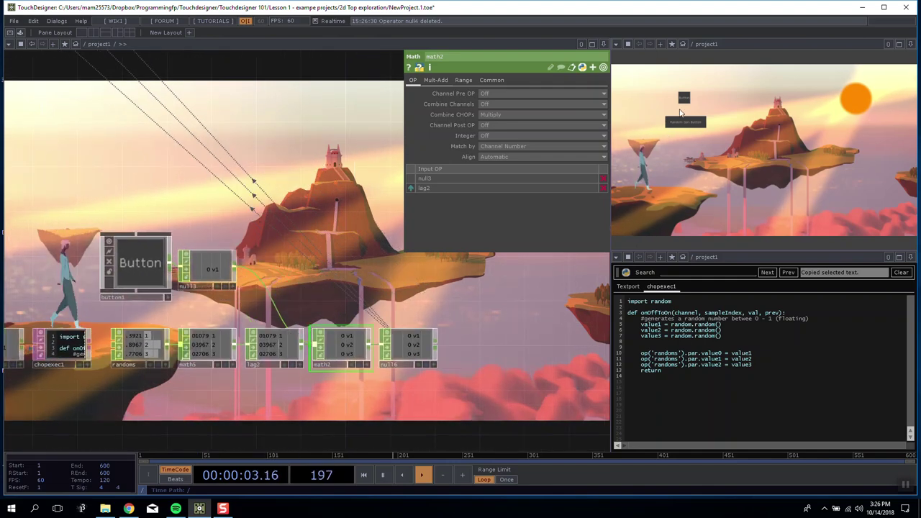
# Toggle the first preview button while comparing the channel values of lag2, math2 and null6.
pyautogui.scroll(5, 267, 353)
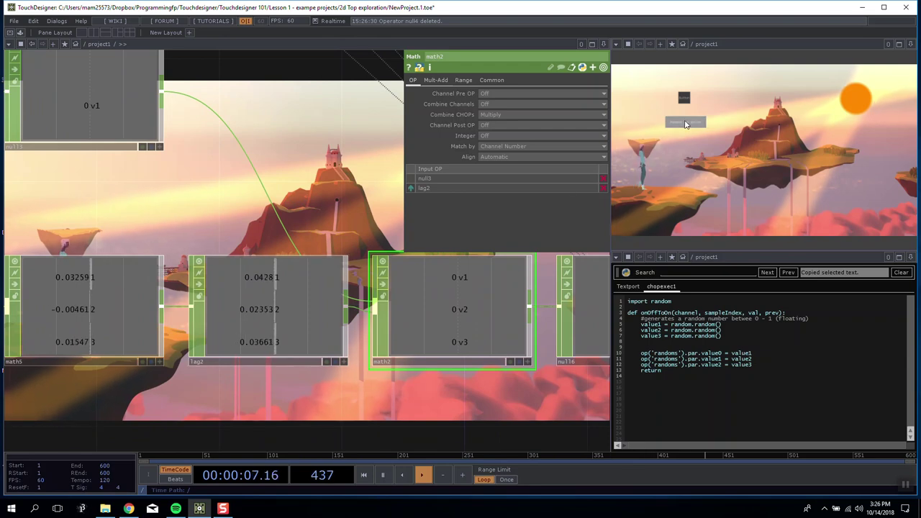
pyautogui.moveTo(246, 225); pyautogui.dragTo(161, 226)
pyautogui.click(685, 98)
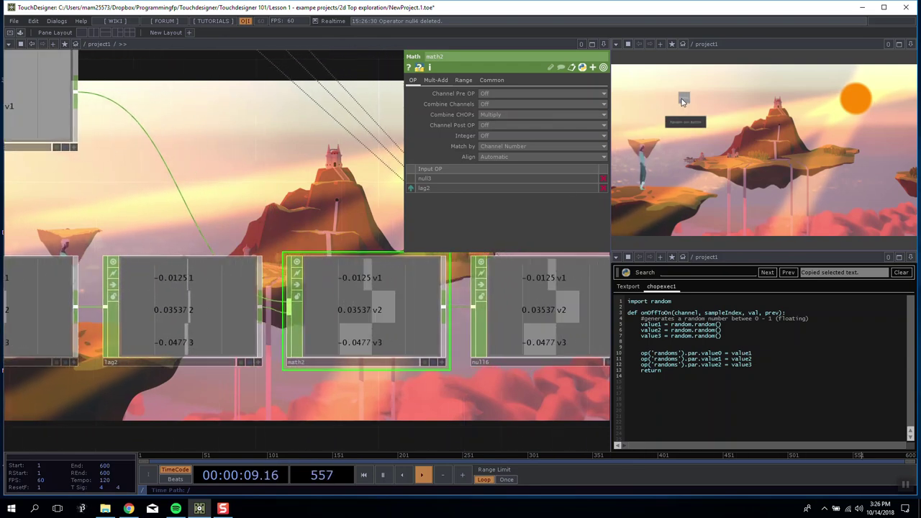
pyautogui.click(685, 98)
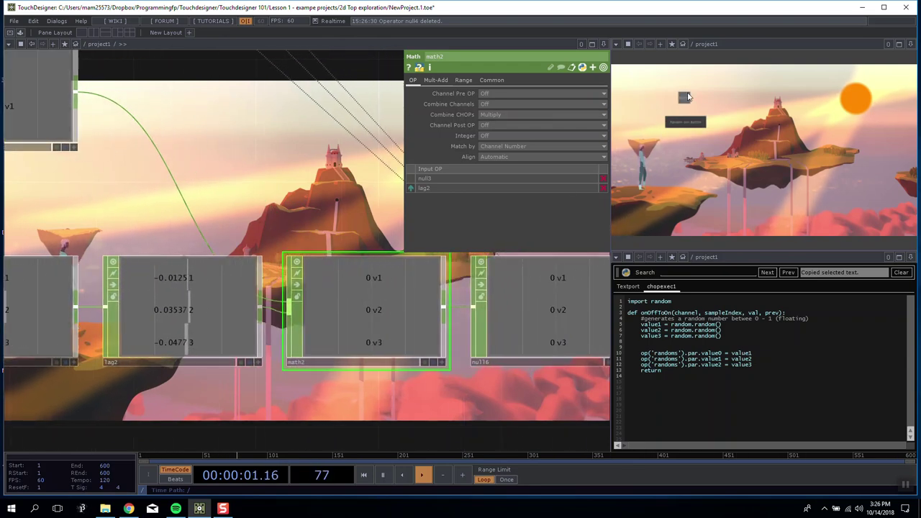
pyautogui.click(685, 98)
pyautogui.click(688, 96)
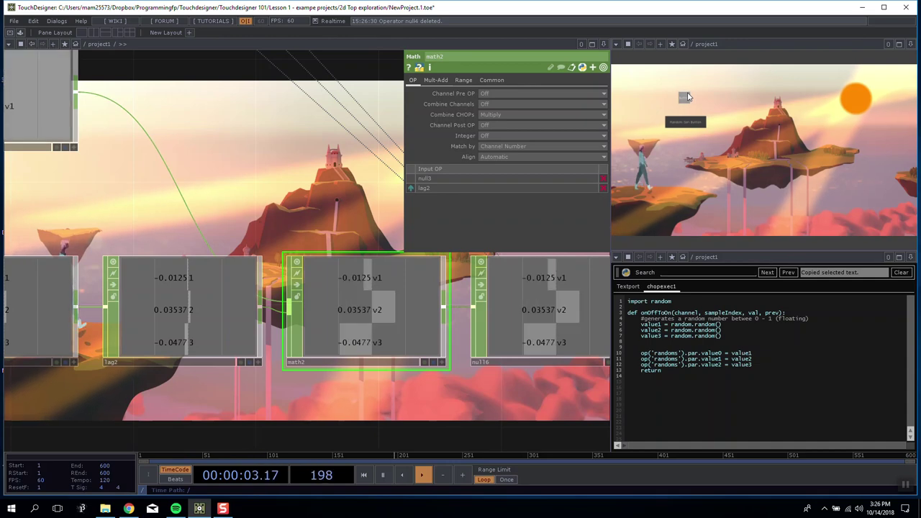
# Move null3 farther from button1 so it sits above lag2.
pyautogui.scroll(-5, 347, 214)
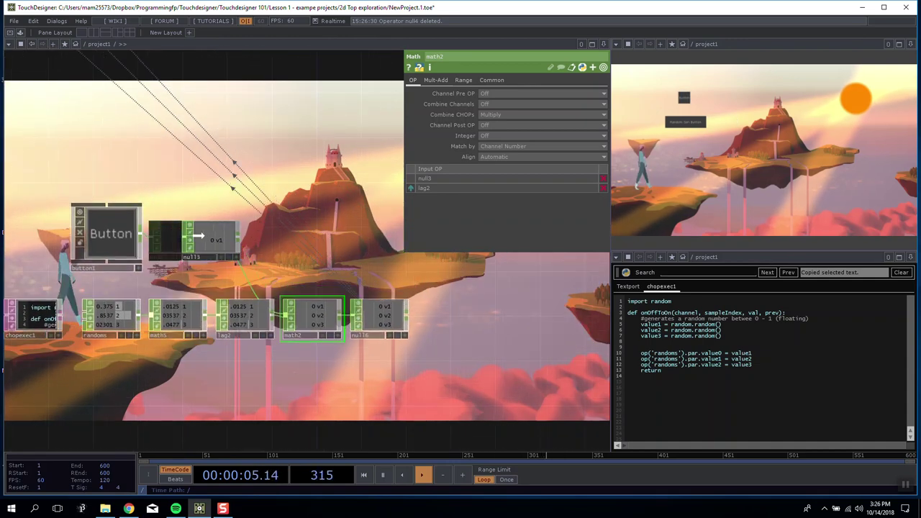
pyautogui.moveTo(198, 236); pyautogui.dragTo(229, 234)
pyautogui.scroll(-3, 317, 295)
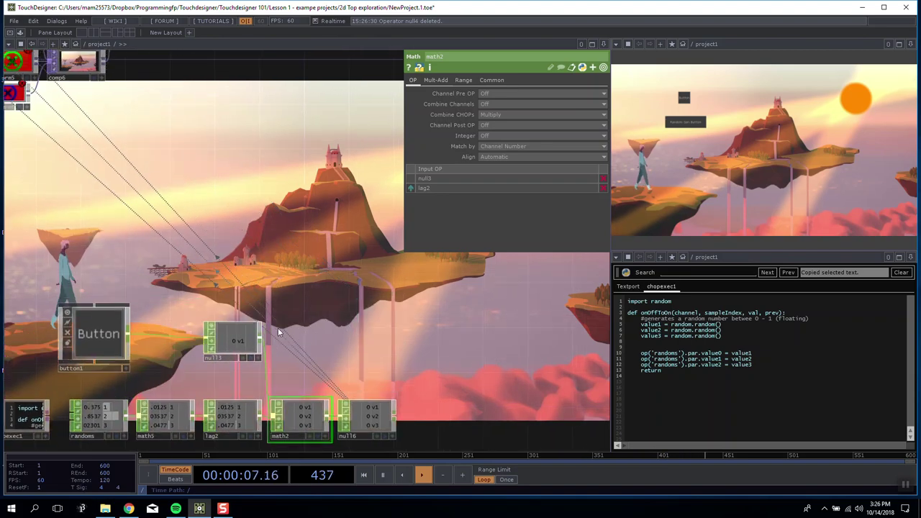
# Trace null6's references to the color Transform TOPs and read the error details on transform6 and transform4.
pyautogui.click(342, 402)
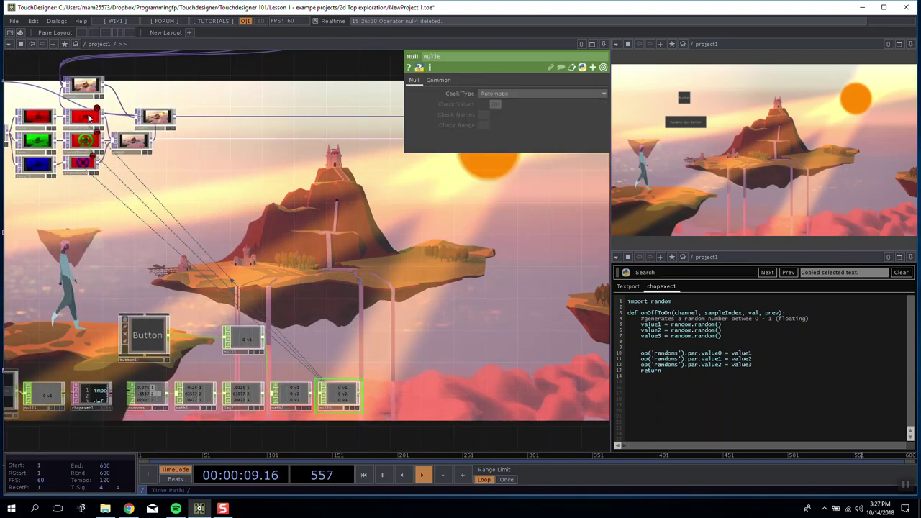
pyautogui.scroll(5, 89, 117)
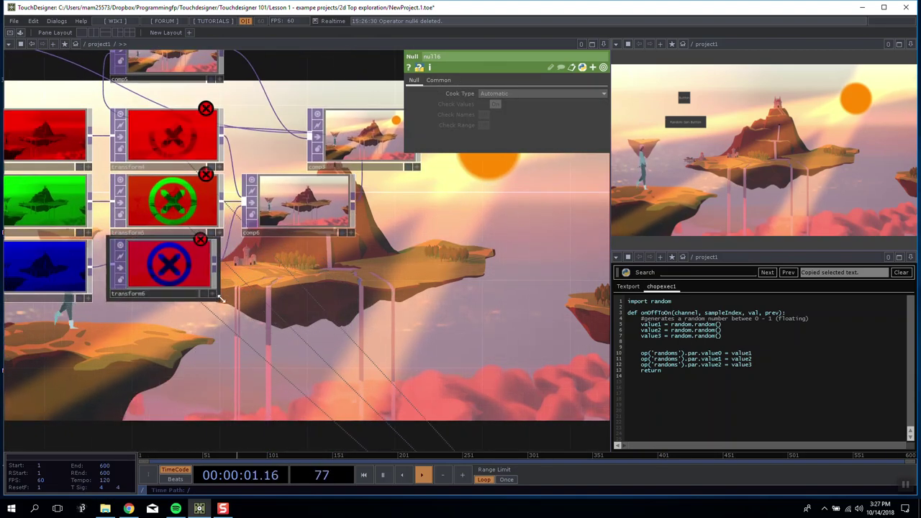
pyautogui.middleClick(214, 241)
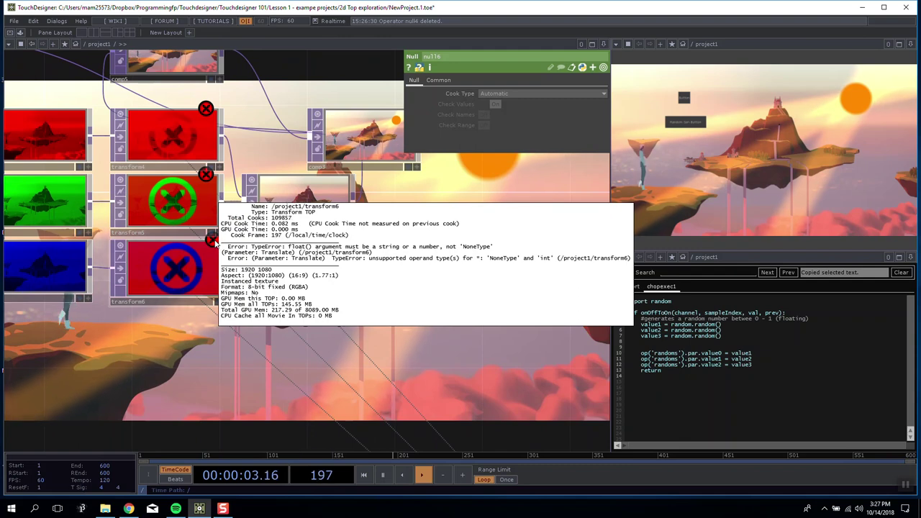
pyautogui.middleClick(176, 131)
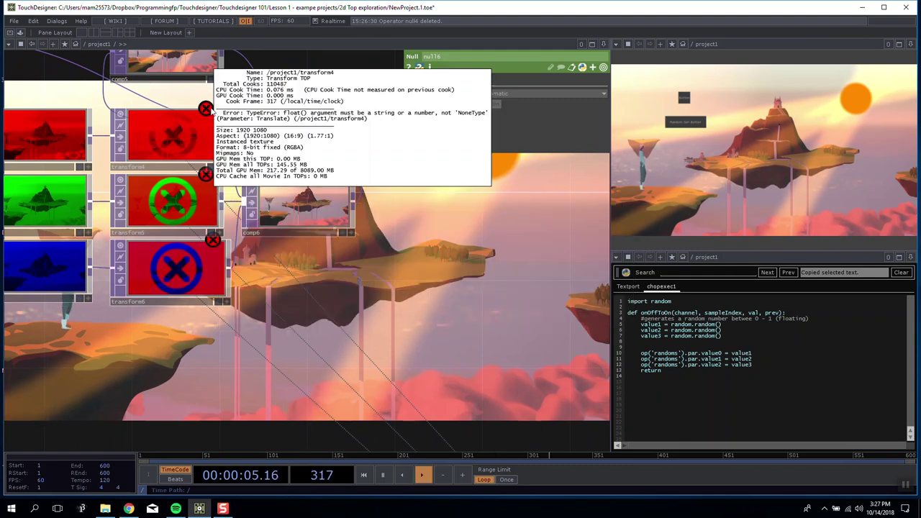
# Update transform4's Translate X expression to read the v1 channel of null6.
pyautogui.click(174, 129)
pyautogui.moveTo(425, 288); pyautogui.dragTo(221, 156)
pyautogui.scroll(-3, 222, 156)
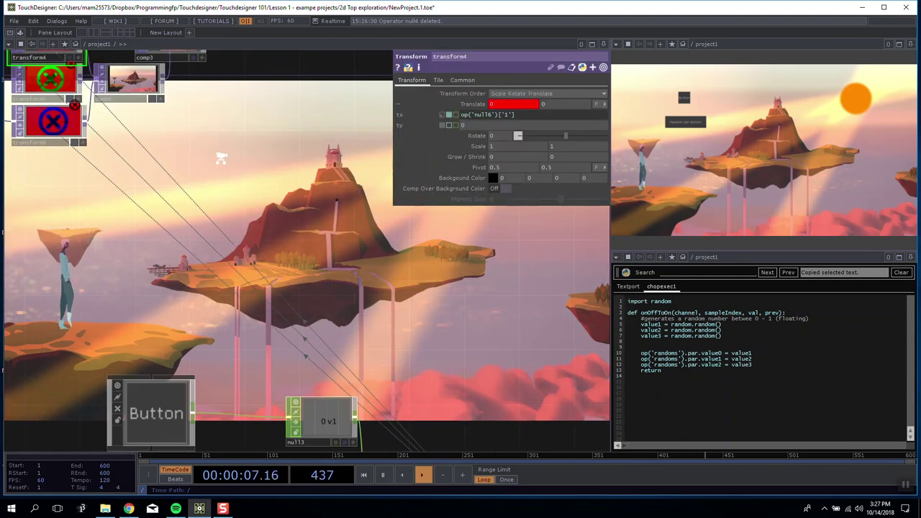
pyautogui.moveTo(439, 324); pyautogui.dragTo(309, 205)
pyautogui.moveTo(121, 94); pyautogui.dragTo(368, 322)
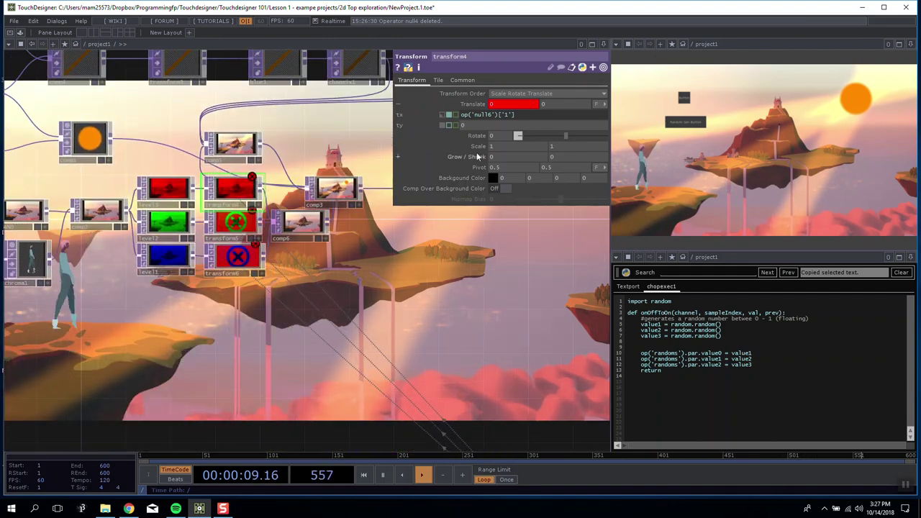
# Set transform5's Translate Y to op('null6')['v2'], and transform6's Translate X and Y to op('null6')['v3'] and op('null6')['v3']*-1.
pyautogui.click(231, 224)
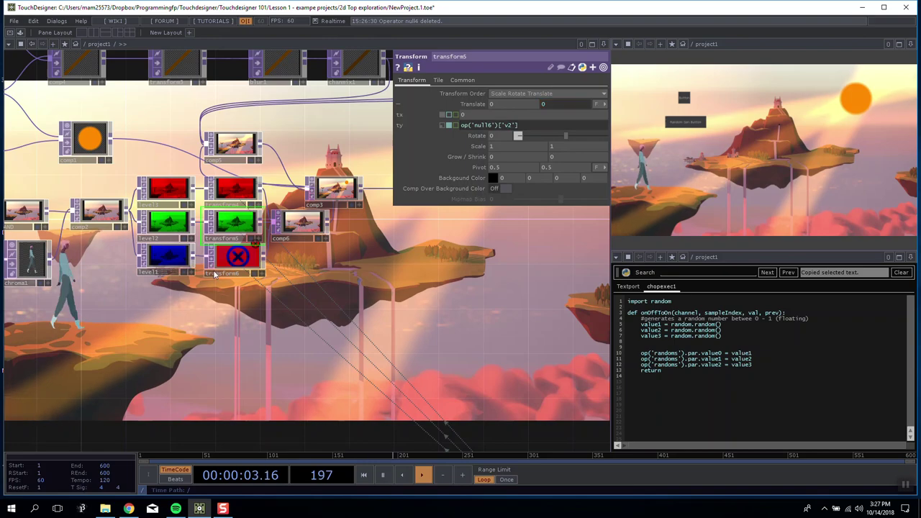
pyautogui.click(237, 259)
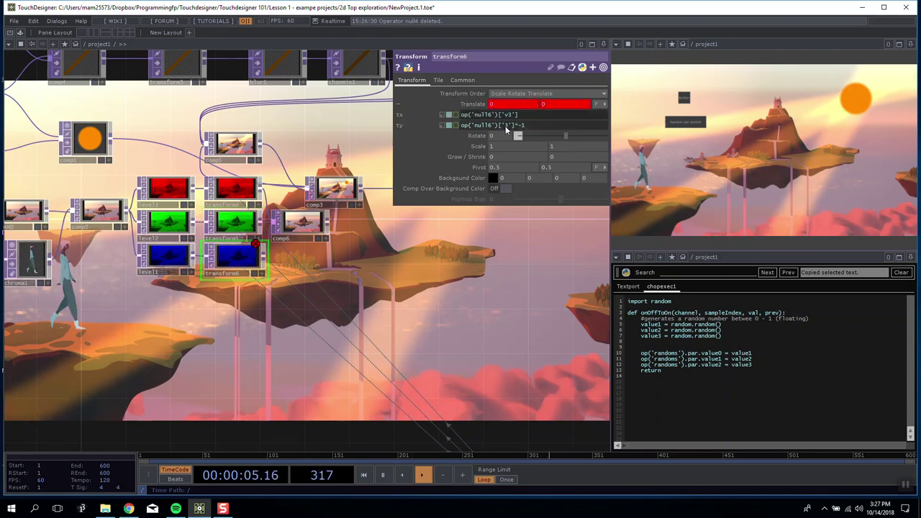
# Test the repaired color offset with the first button in the preview.
pyautogui.moveTo(419, 277); pyautogui.dragTo(339, 236)
pyautogui.scroll(-4, 356, 269)
pyautogui.moveTo(358, 272); pyautogui.dragTo(310, 216)
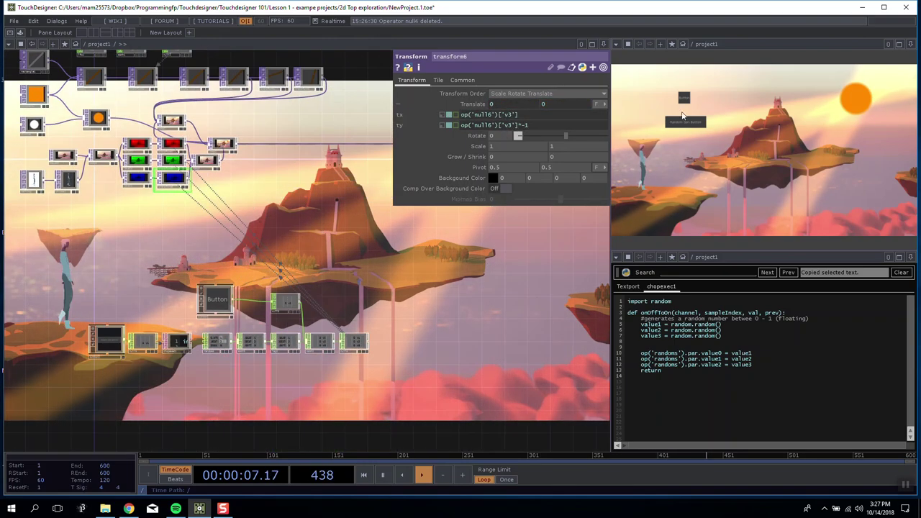
pyautogui.click(684, 105)
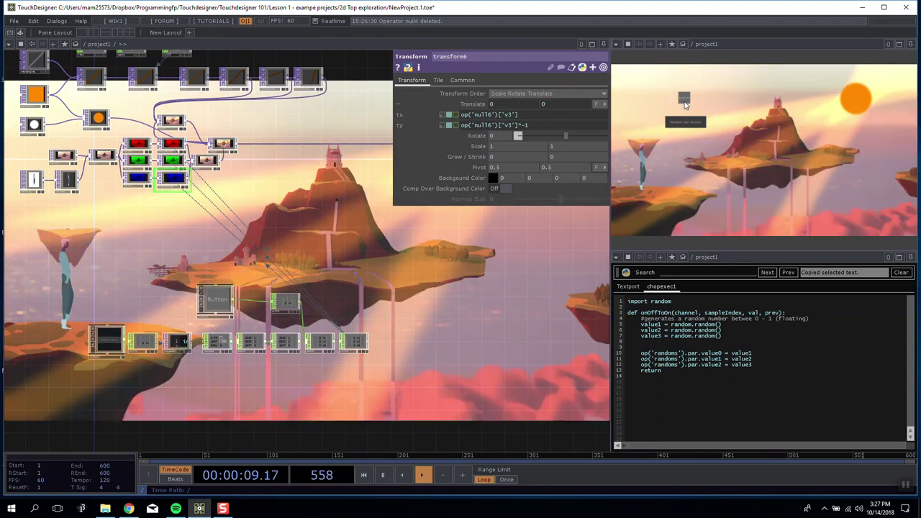
# Make room beside null3 and insert a Lag CHOP on the connection between button1 and null3.
pyautogui.scroll(2, 352, 320)
pyautogui.scroll(3, 352, 320)
pyautogui.moveTo(209, 292); pyautogui.dragTo(247, 292)
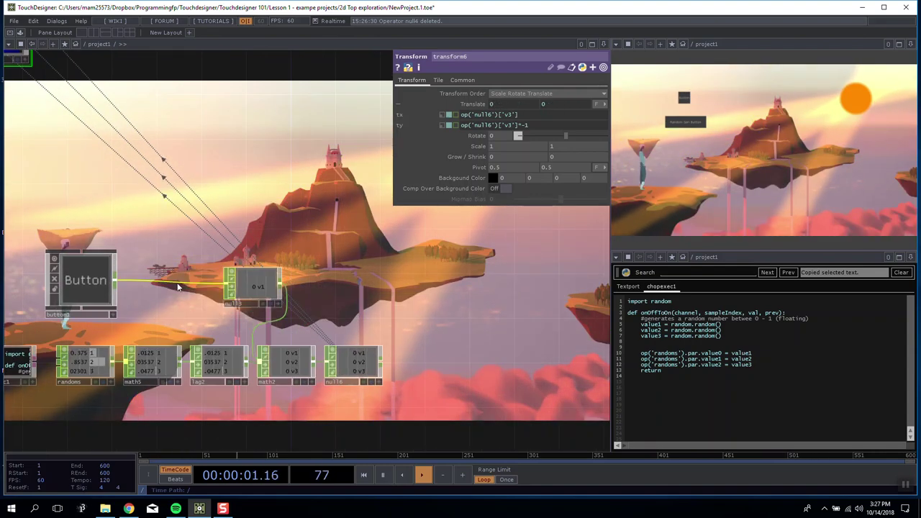
pyautogui.rightClick(182, 285)
pyautogui.click(187, 273)
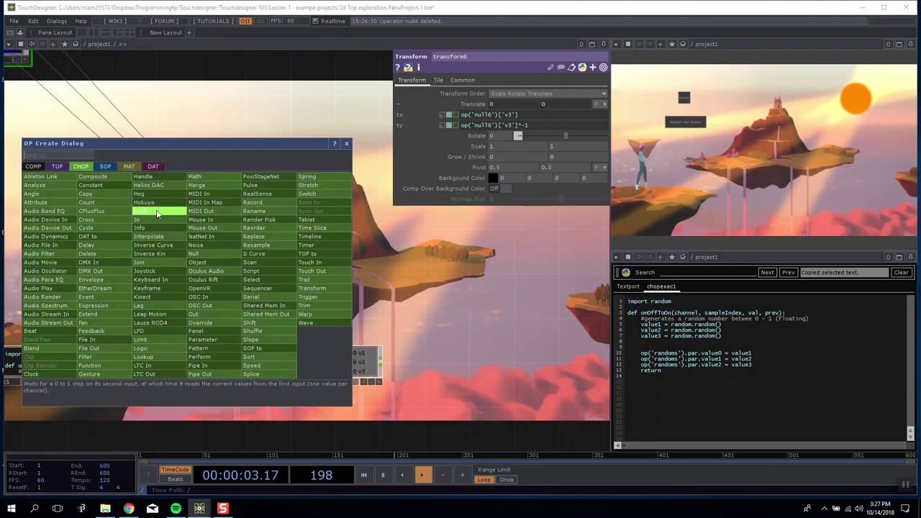
pyautogui.click(139, 305)
pyautogui.click(173, 286)
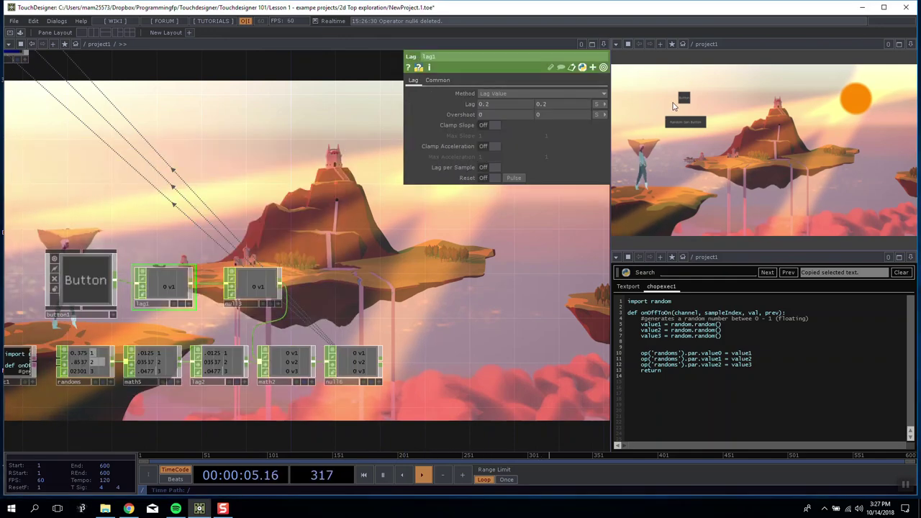
# Test the lagged color split by alternating between the first button and the random-value button in the preview.
pyautogui.click(684, 99)
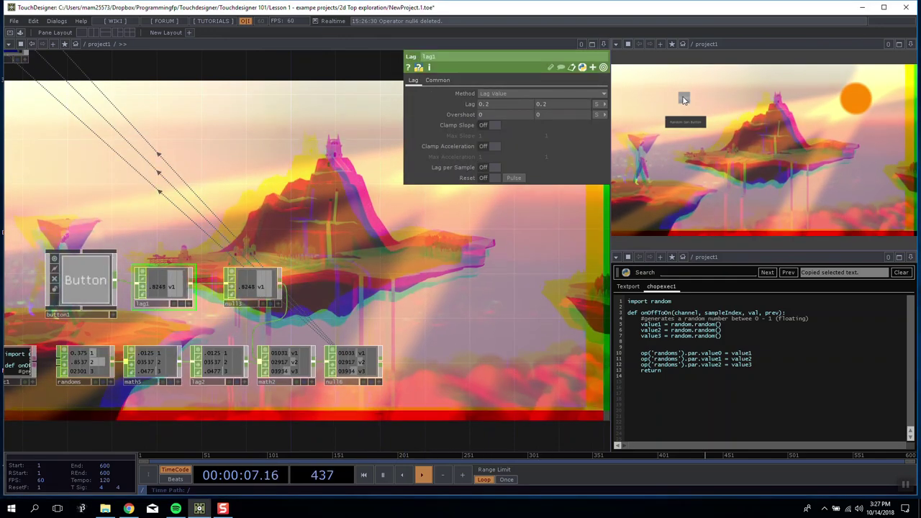
pyautogui.click(683, 99)
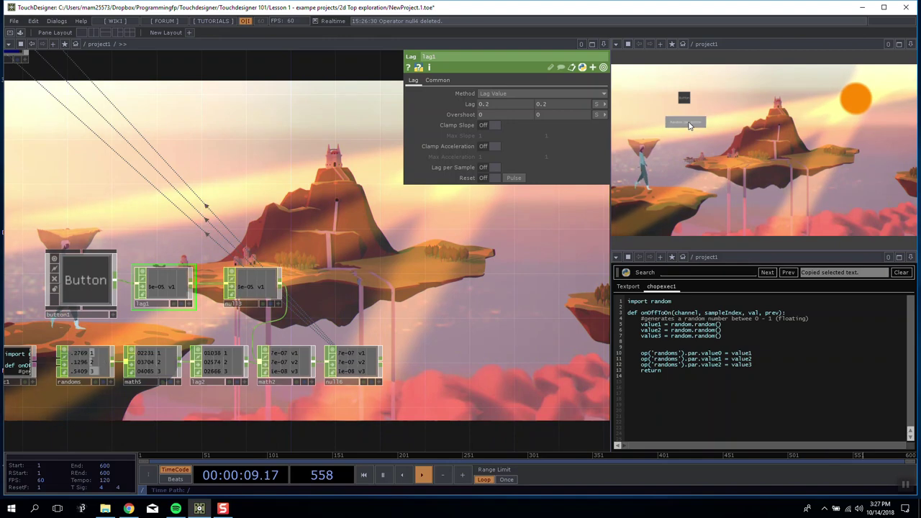
pyautogui.click(684, 98)
pyautogui.click(685, 120)
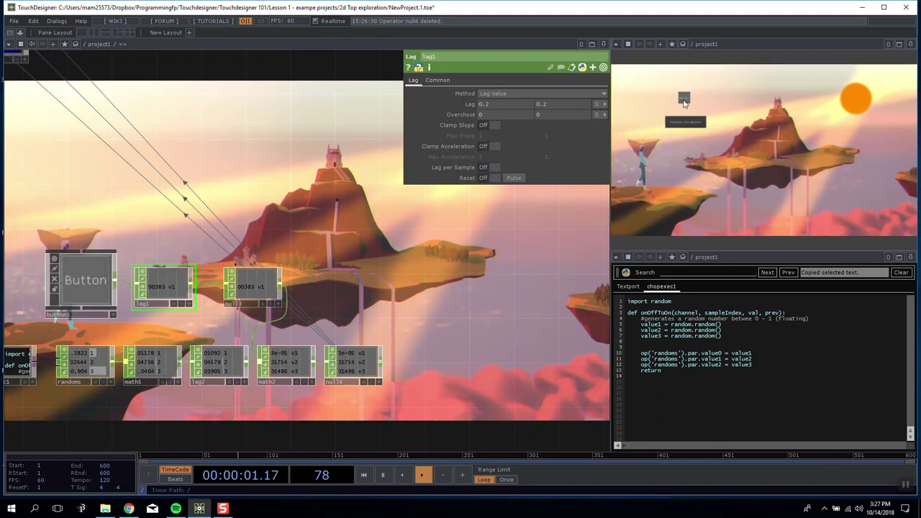
pyautogui.click(685, 100)
pyautogui.click(686, 121)
pyautogui.click(684, 98)
pyautogui.click(687, 122)
pyautogui.click(685, 98)
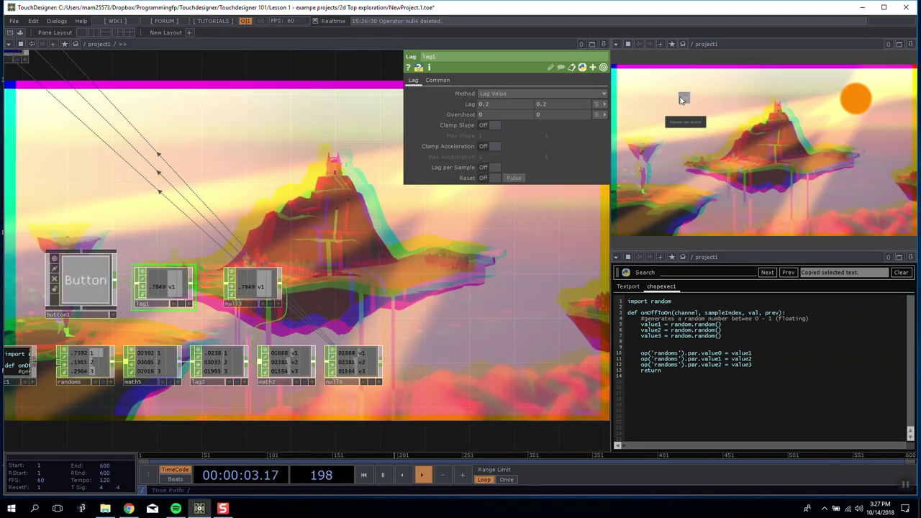
pyautogui.click(686, 117)
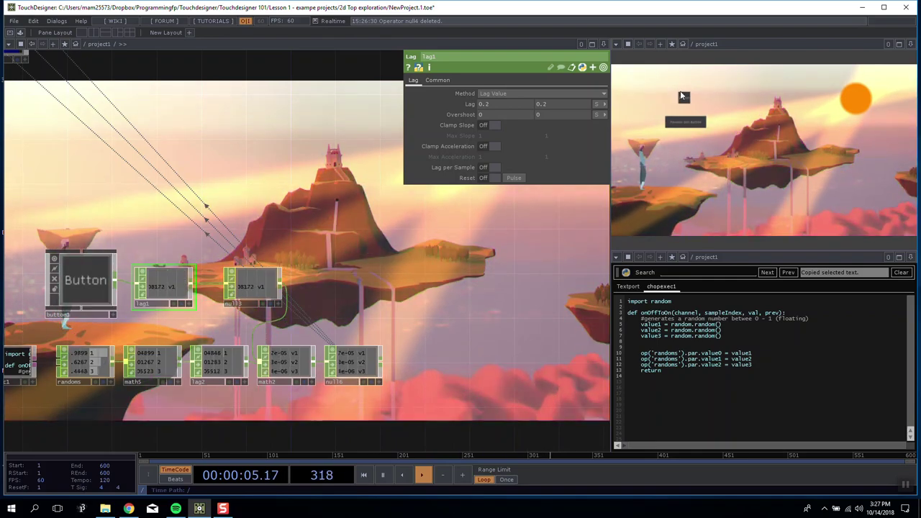
# Review the button chains feeding the color Transform layers, including the chopexec1 script and the randoms CHOP.
pyautogui.scroll(-5, 429, 290)
pyautogui.moveTo(429, 288); pyautogui.dragTo(419, 260)
pyautogui.scroll(-3, 298, 273)
pyautogui.scroll(5, 354, 207)
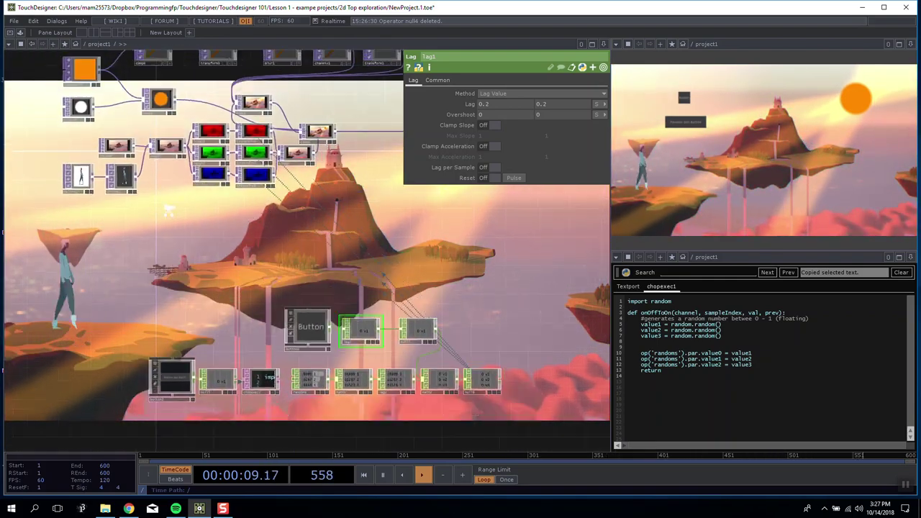
pyautogui.scroll(2, 212, 262)
pyautogui.scroll(-6, 212, 262)
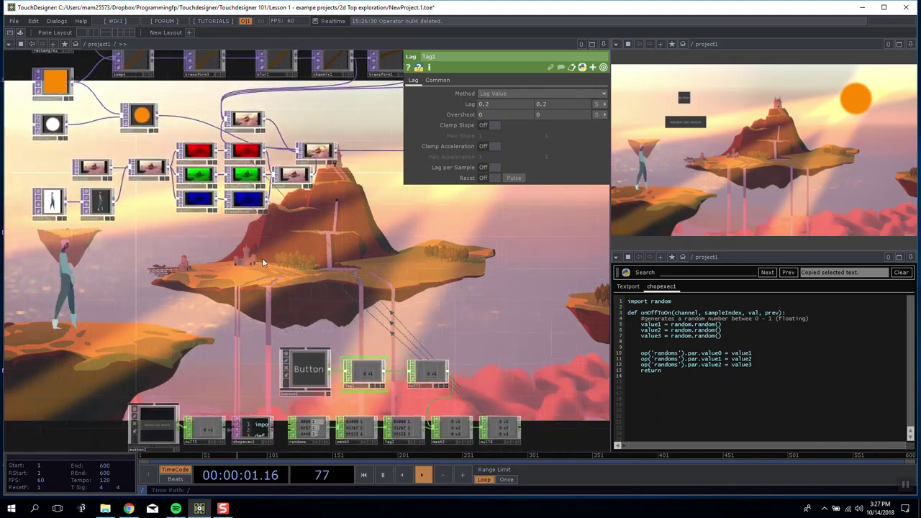
pyautogui.scroll(4, 262, 267)
pyautogui.scroll(-3, 276, 268)
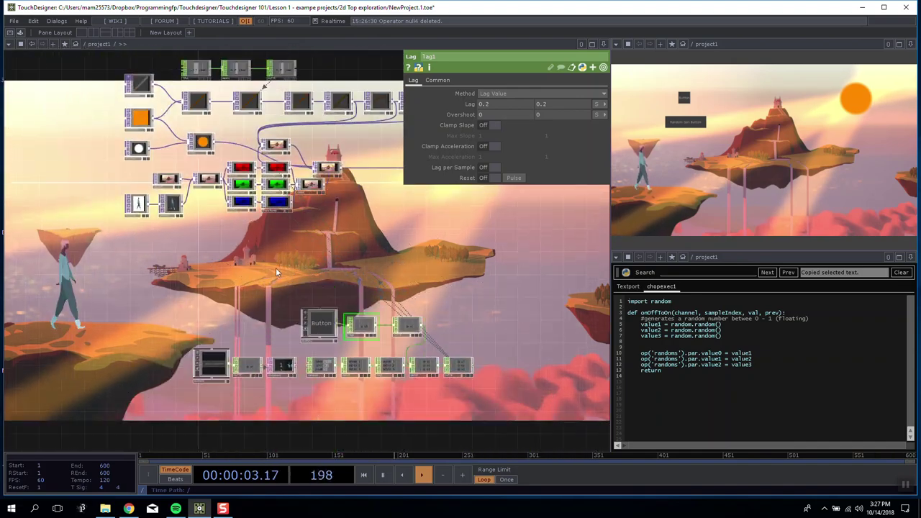
pyautogui.scroll(1, 272, 371)
pyautogui.scroll(6, 271, 371)
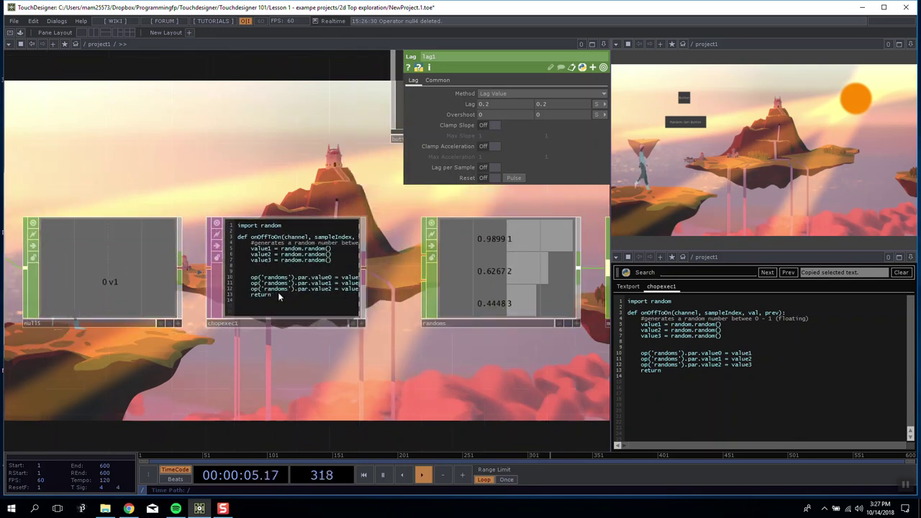
pyautogui.moveTo(755, 365); pyautogui.dragTo(559, 320)
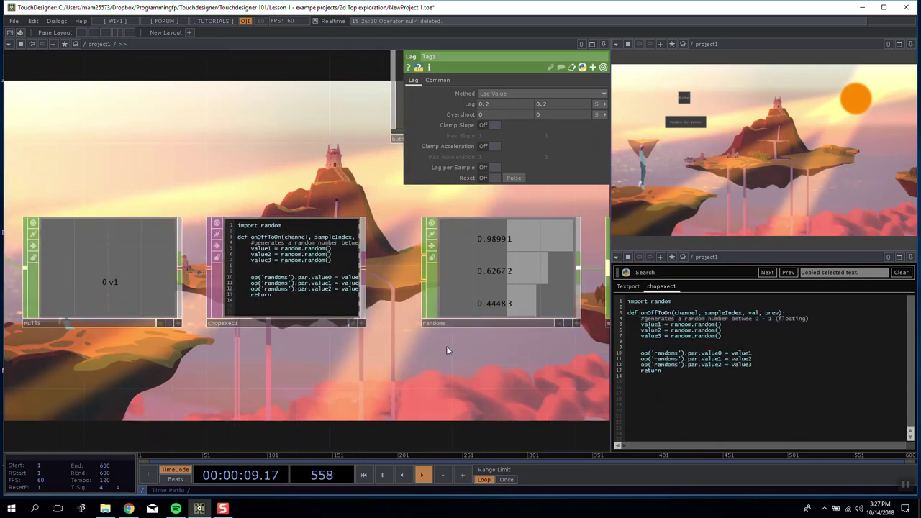
pyautogui.scroll(-8, 349, 190)
pyautogui.moveTo(251, 218); pyautogui.dragTo(169, 272)
pyautogui.scroll(-3, 173, 273)
pyautogui.moveTo(227, 285); pyautogui.dragTo(334, 236)
pyautogui.scroll(5, 334, 236)
pyautogui.moveTo(242, 215); pyautogui.dragTo(236, 265)
pyautogui.scroll(-5, 187, 228)
pyautogui.scroll(5, 291, 252)
pyautogui.scroll(-3, 317, 257)
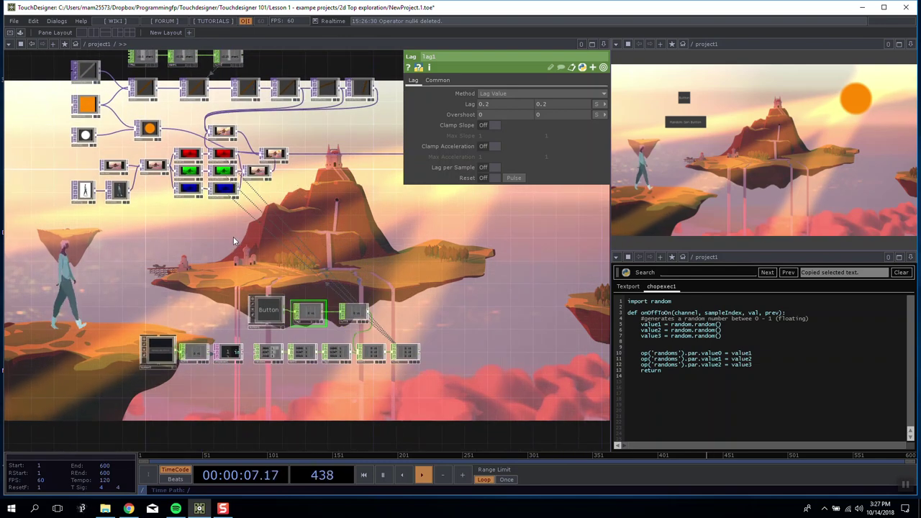